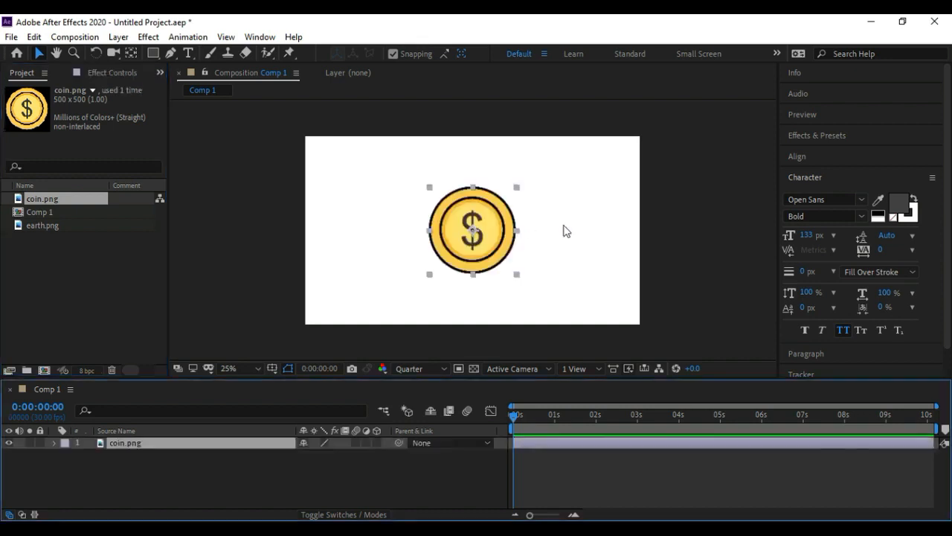
Expand the Transform properties of the coin.png layer and select its Scale property
left_click(705, 270)
left_click(495, 227)
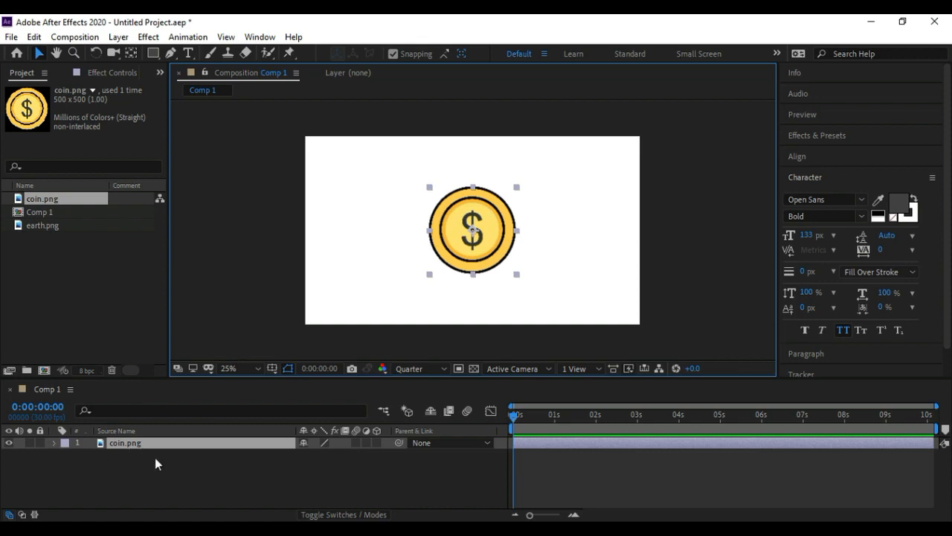
key("s")
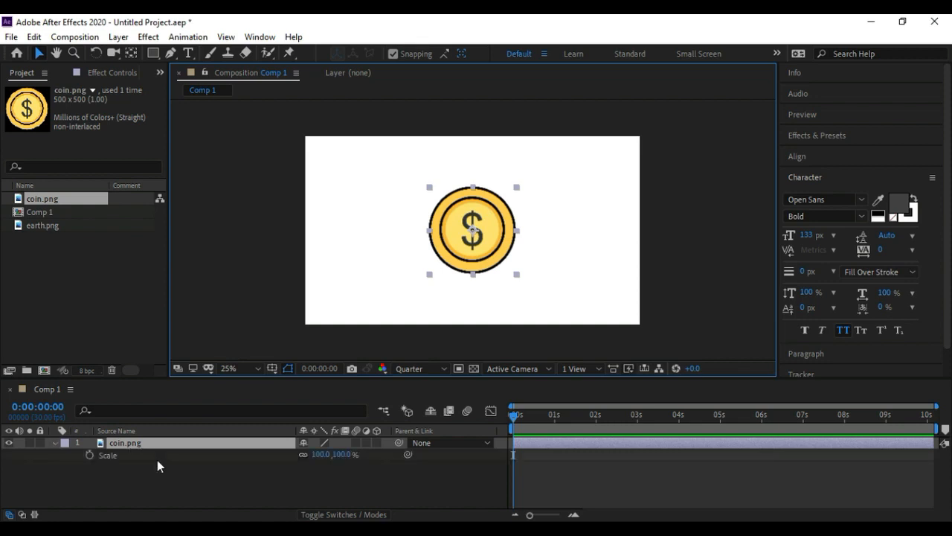
key("s")
left_click(54, 444)
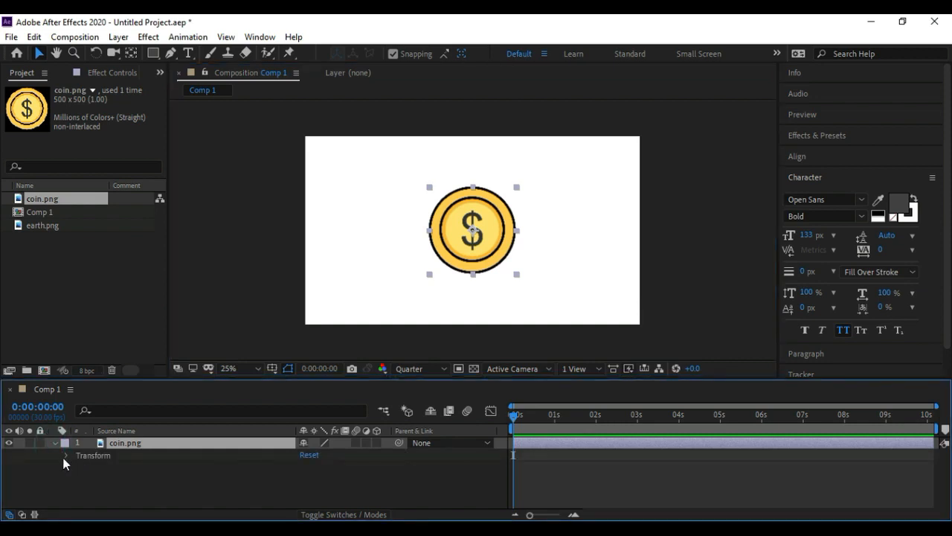
left_click(65, 456)
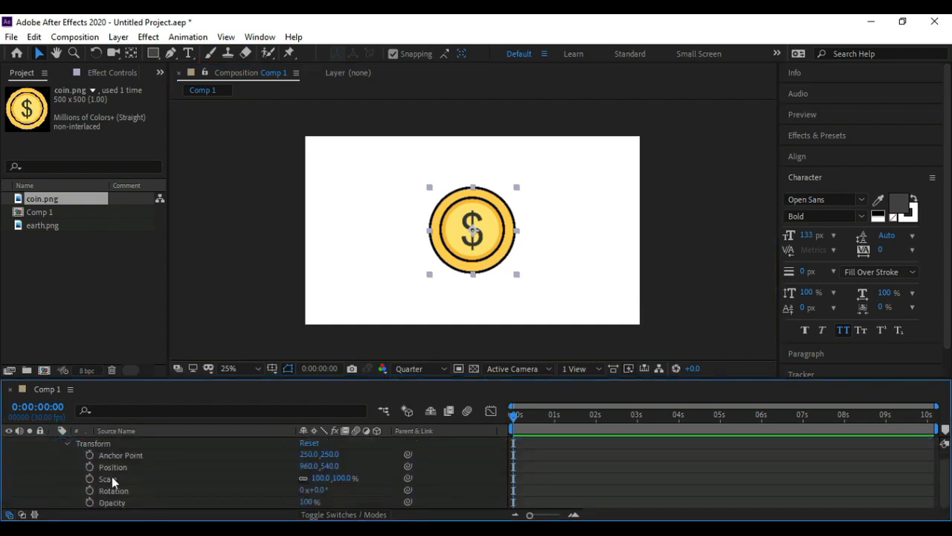
left_click(109, 478)
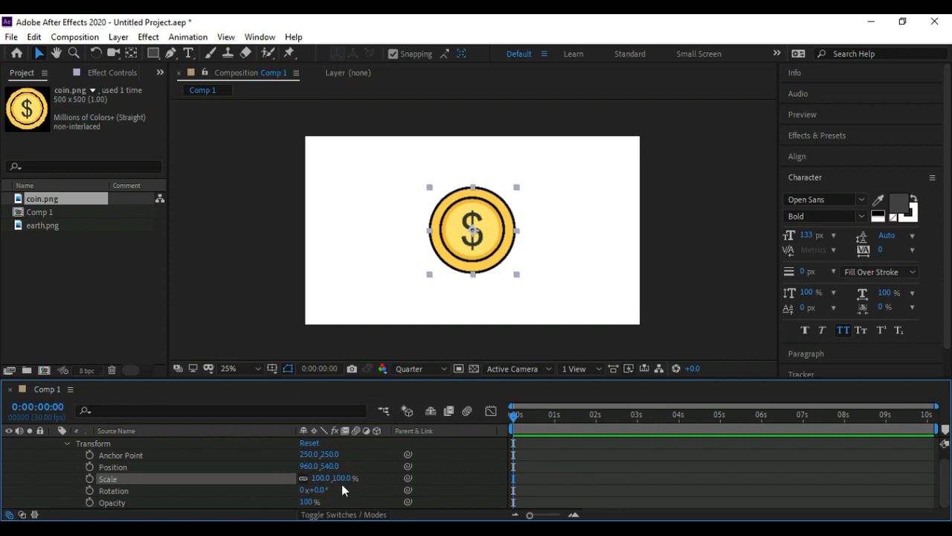
Try enlarging and shrinking the coin proportionally, ending with its Scale set to 150%
left_click_drag(341, 478, 389, 485)
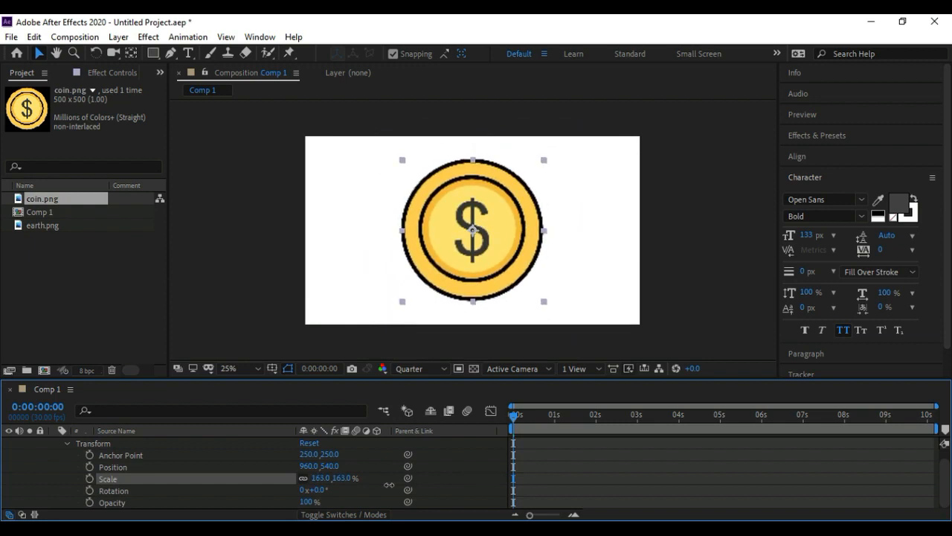
left_click_drag(389, 485, 289, 476)
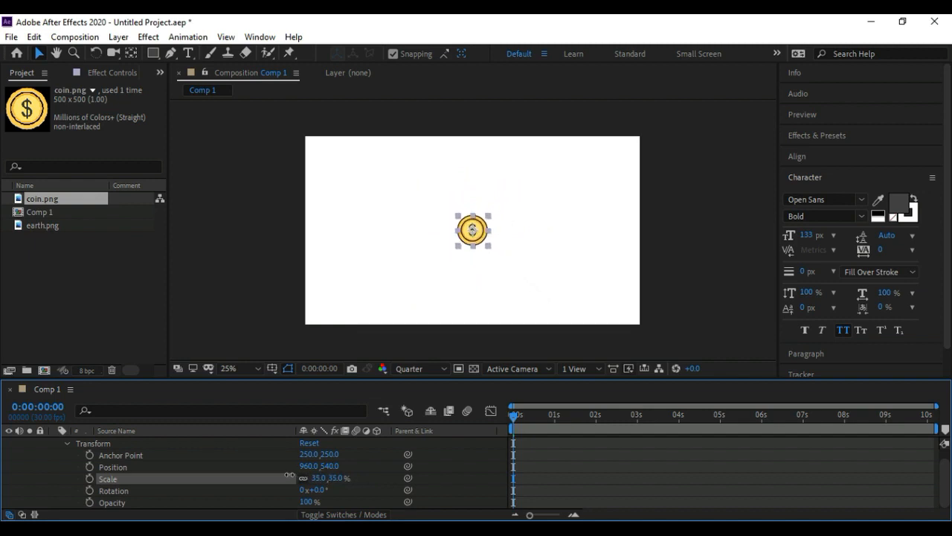
left_click_drag(288, 476, 348, 488)
left_click(341, 478)
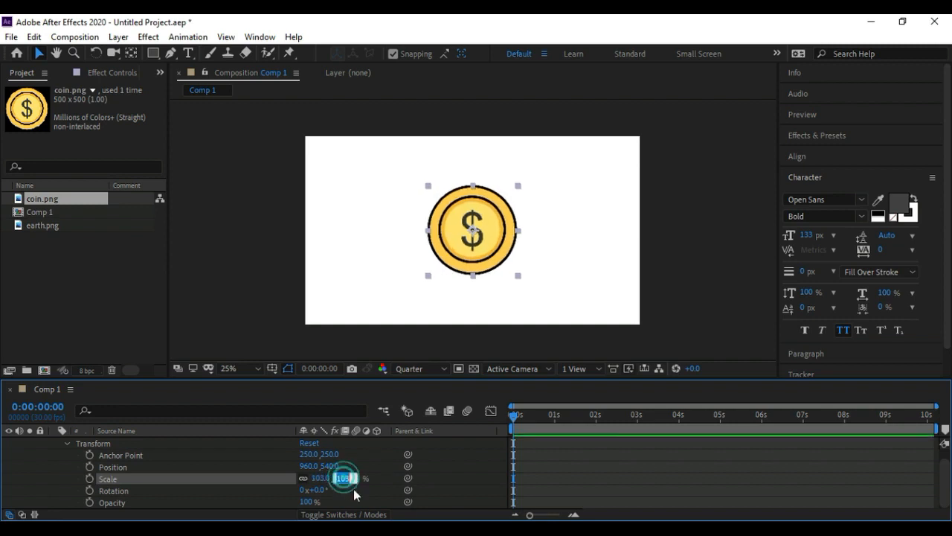
type("150")
left_click(382, 477)
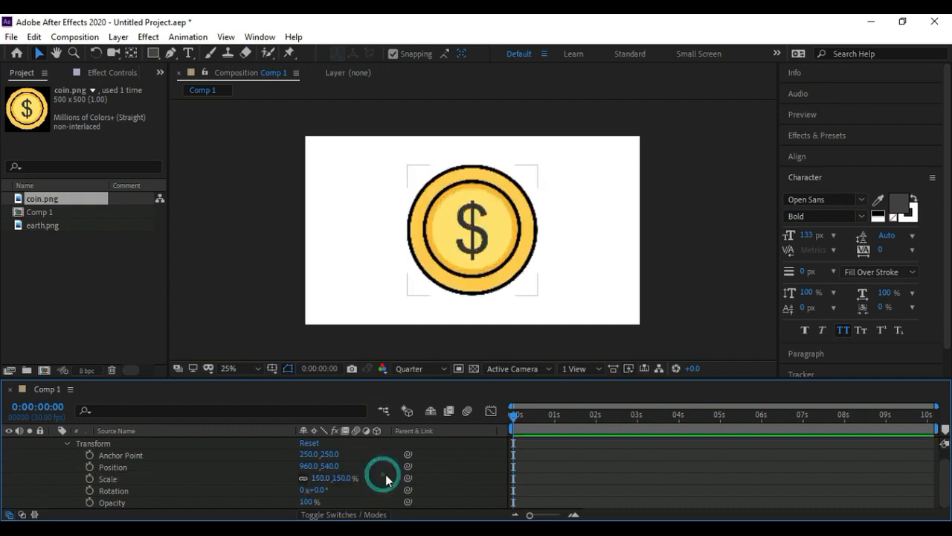
Try changing the coin's vertical scale with the proportions unlinked, and link width and height again
left_click(341, 477)
left_click(303, 481)
mouse_move(342, 480)
left_mouse_down()
mouse_move(138, 458)
mouse_move(328, 456)
mouse_move(360, 476)
mouse_move(330, 472)
left_mouse_up()
left_click(303, 478)
Set the coin's Scale to 0% and bring it back to 100%
left_click(346, 478)
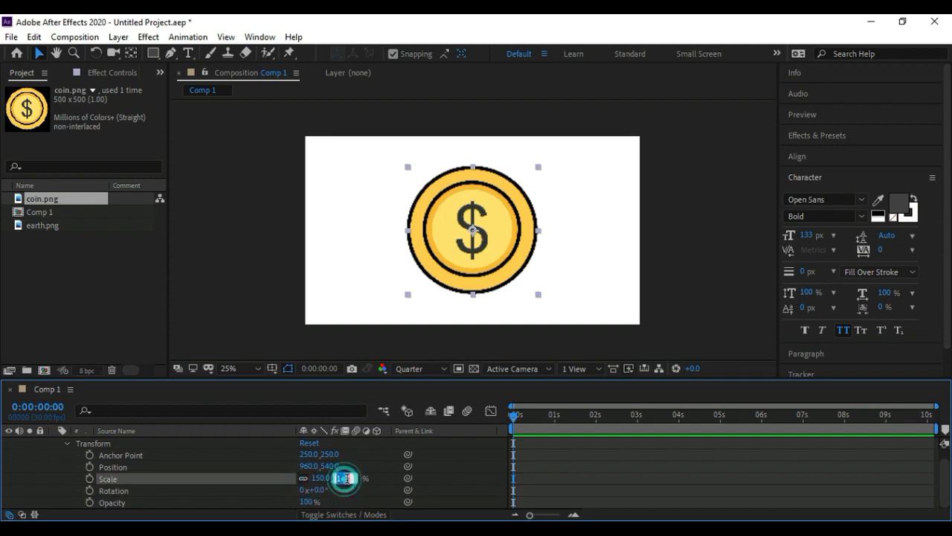
type("0")
left_click(381, 482)
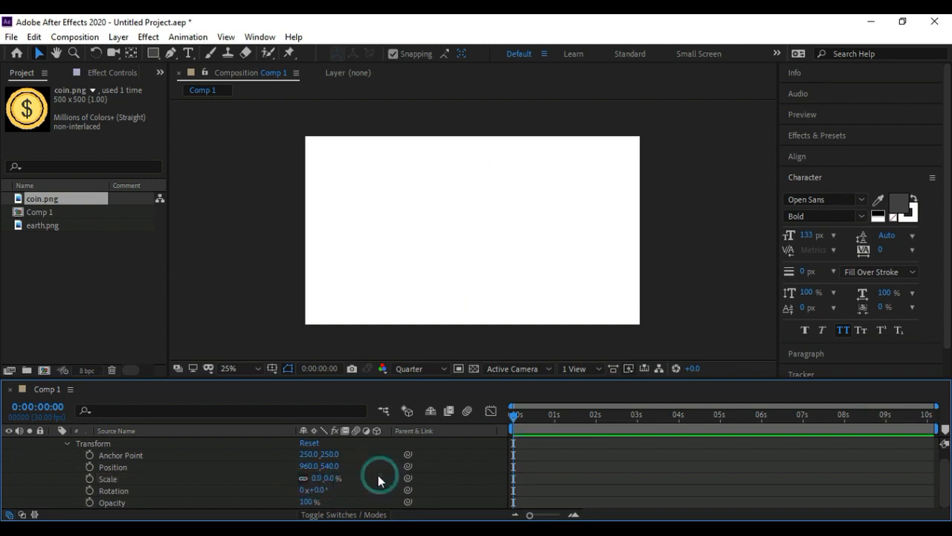
left_click_drag(332, 483, 404, 477)
left_click(542, 467)
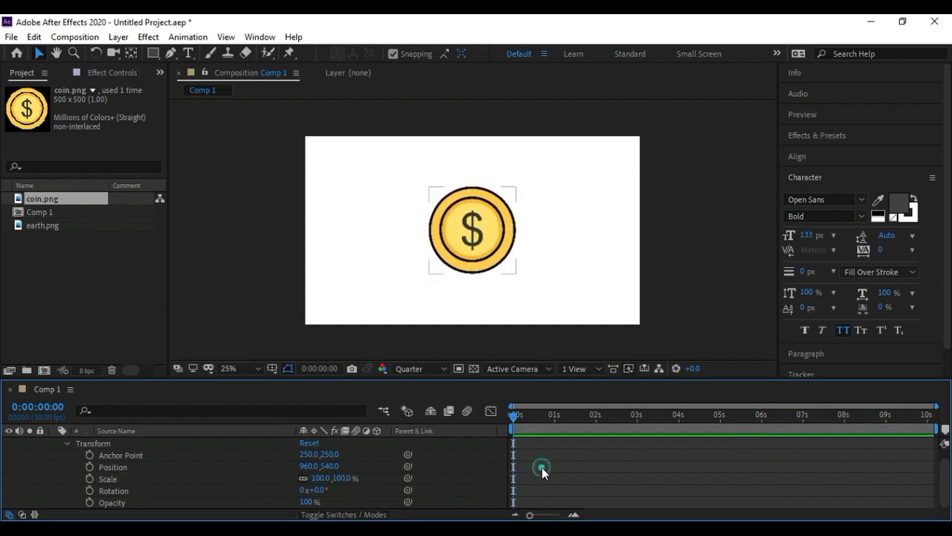
Enable keyframing for the coin's Scale at 0 seconds, recording a first keyframe at 100%
left_click_drag(514, 415, 588, 424)
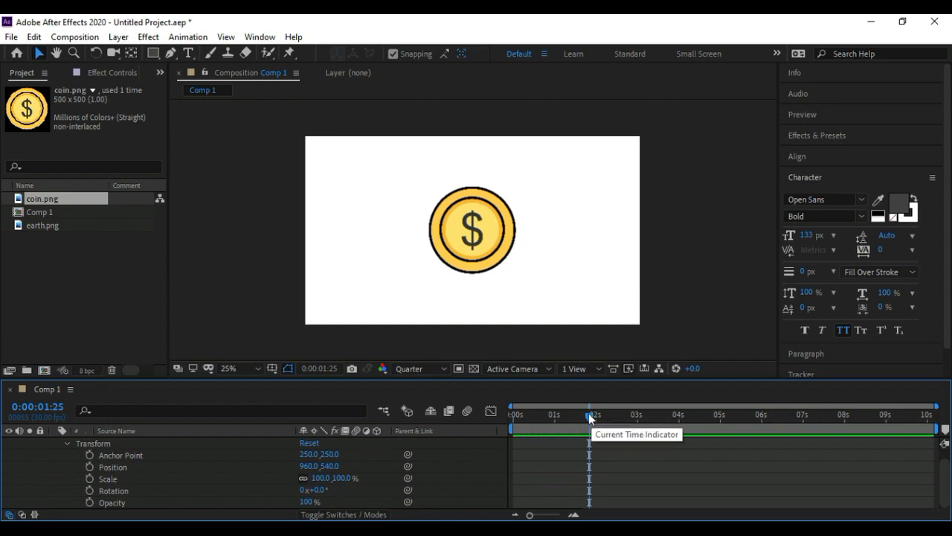
left_click_drag(589, 415, 508, 419)
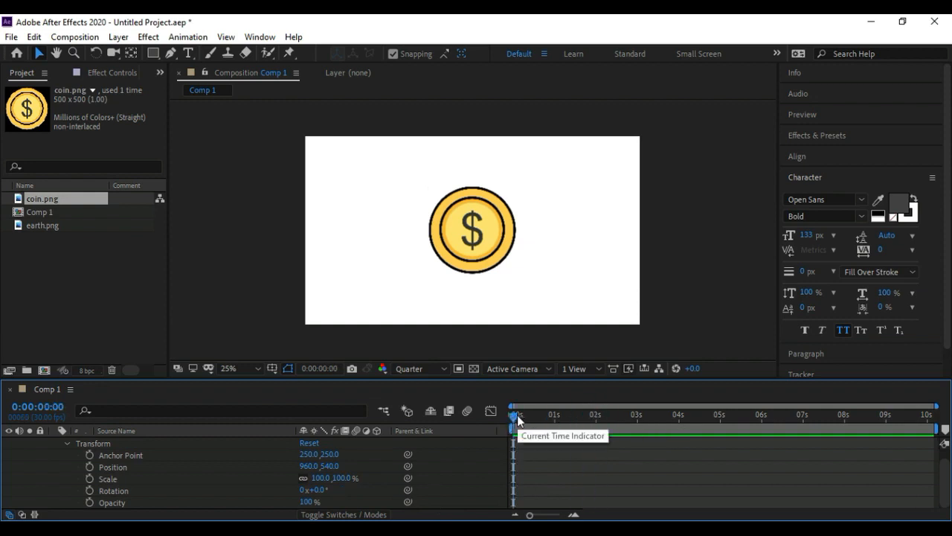
left_click(110, 478)
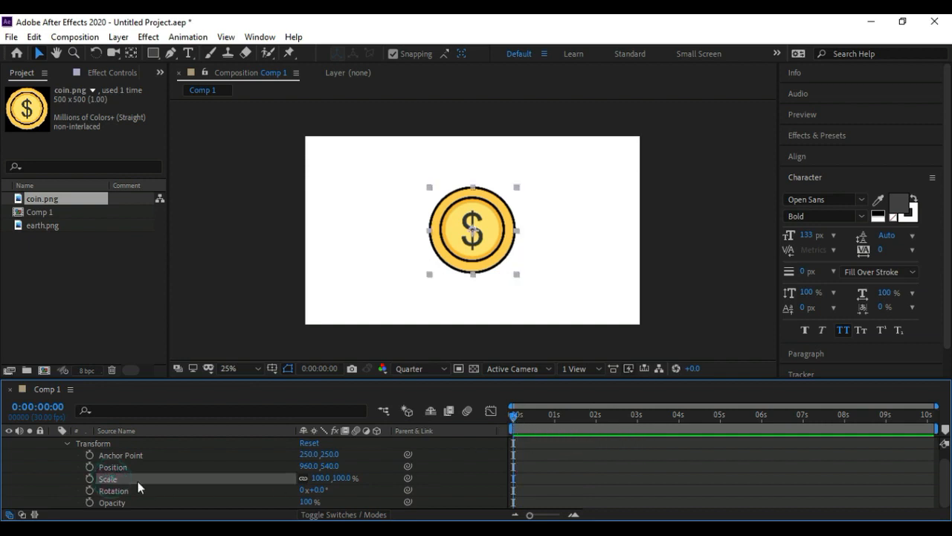
left_click(89, 479)
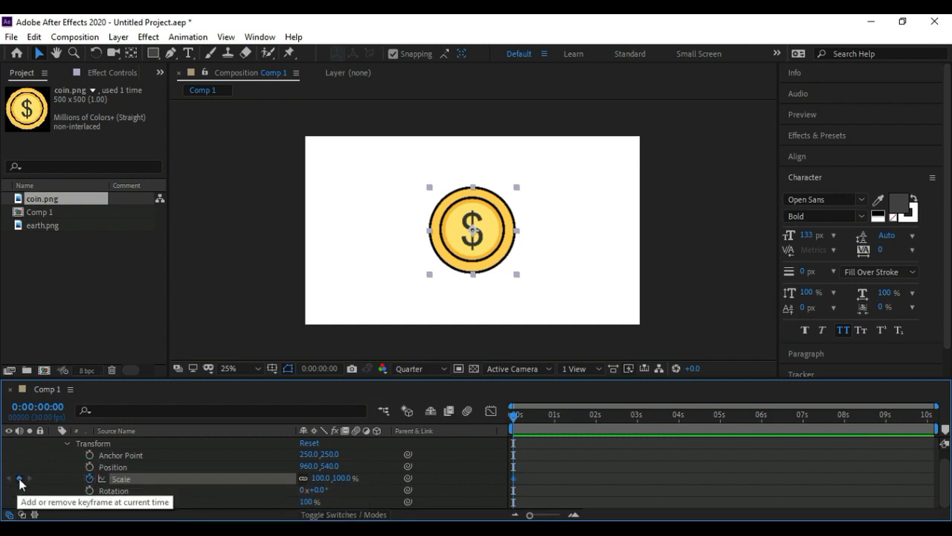
Add a second Scale keyframe of 130% for the coin at the 1-second mark
left_click_drag(512, 416, 531, 425)
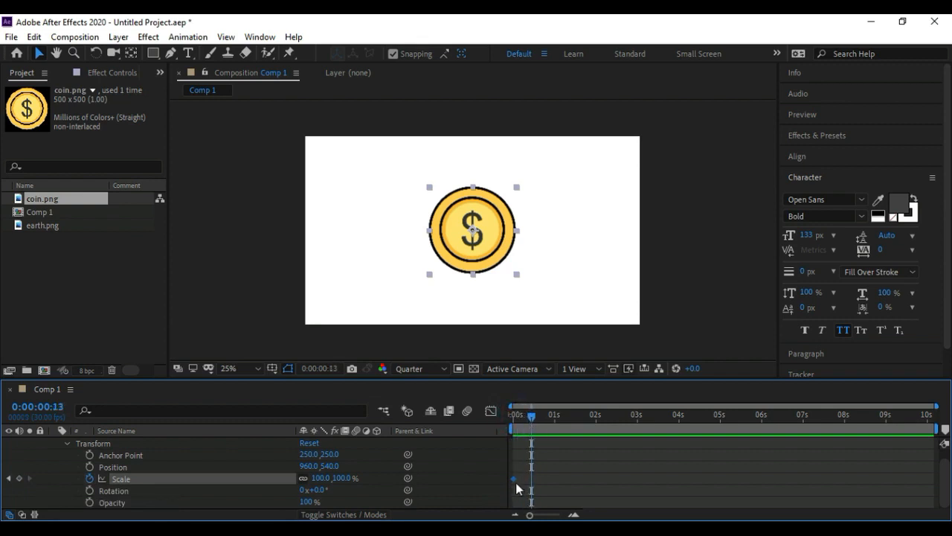
left_click(512, 417)
left_click_drag(513, 419, 556, 412)
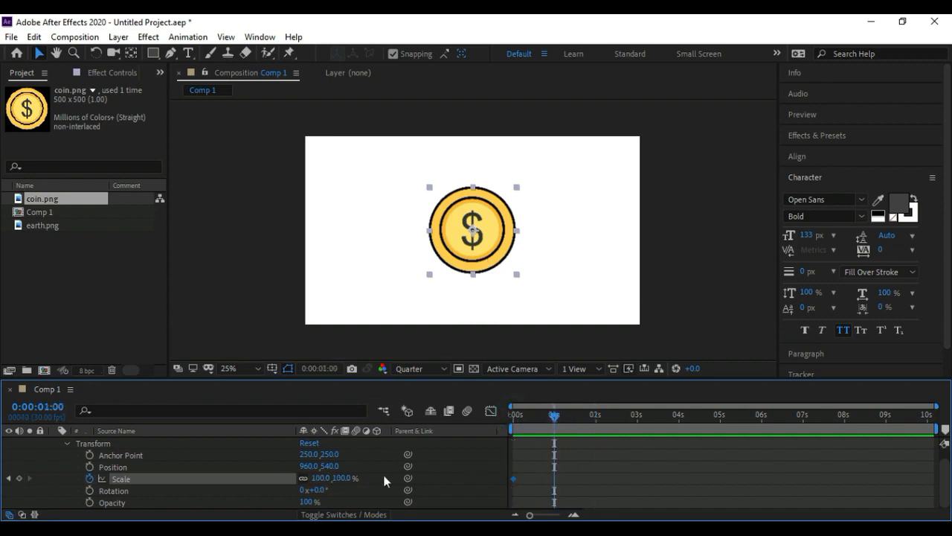
left_click_drag(344, 480, 359, 480)
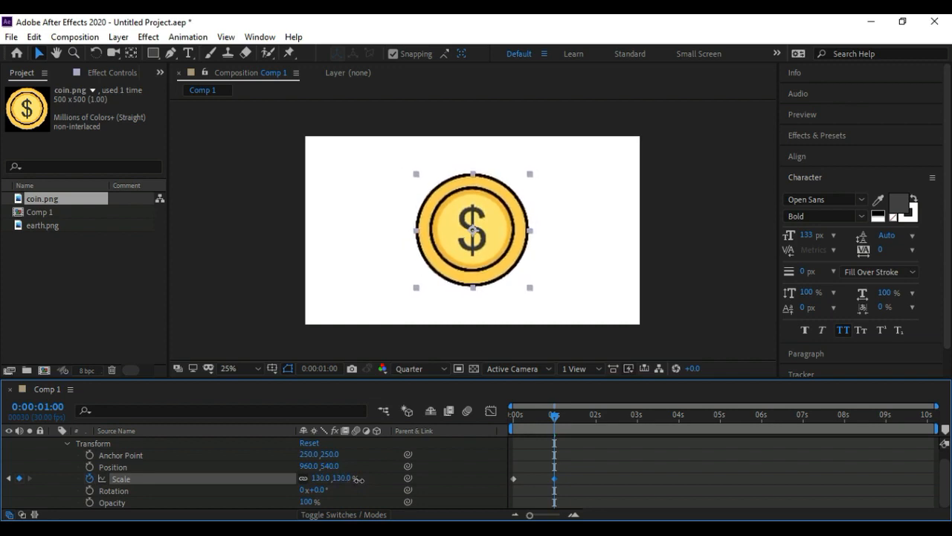
left_click(572, 453)
Compare the coin's Scale values at the 0-second and 1-second keyframes
left_click_drag(557, 416, 506, 415)
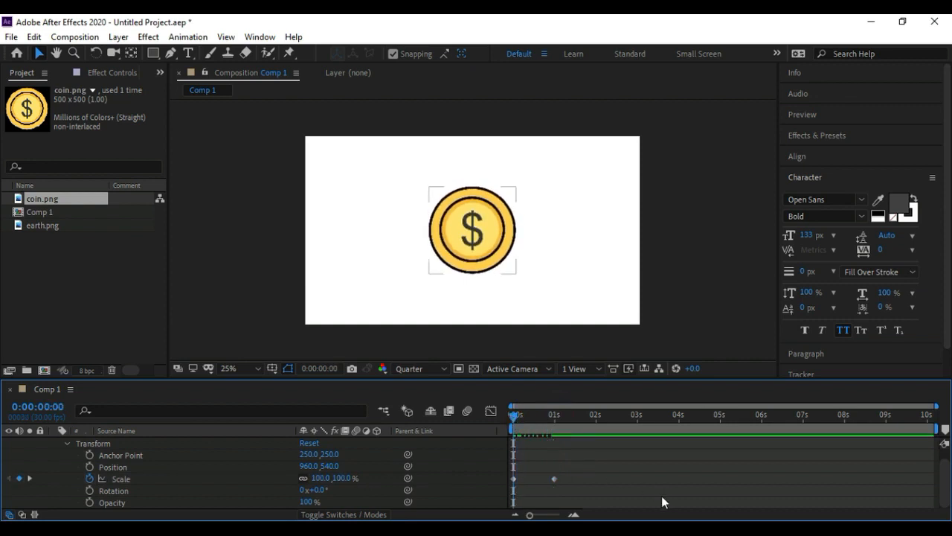
left_click(342, 479)
left_click(506, 469)
left_click_drag(513, 414, 555, 427)
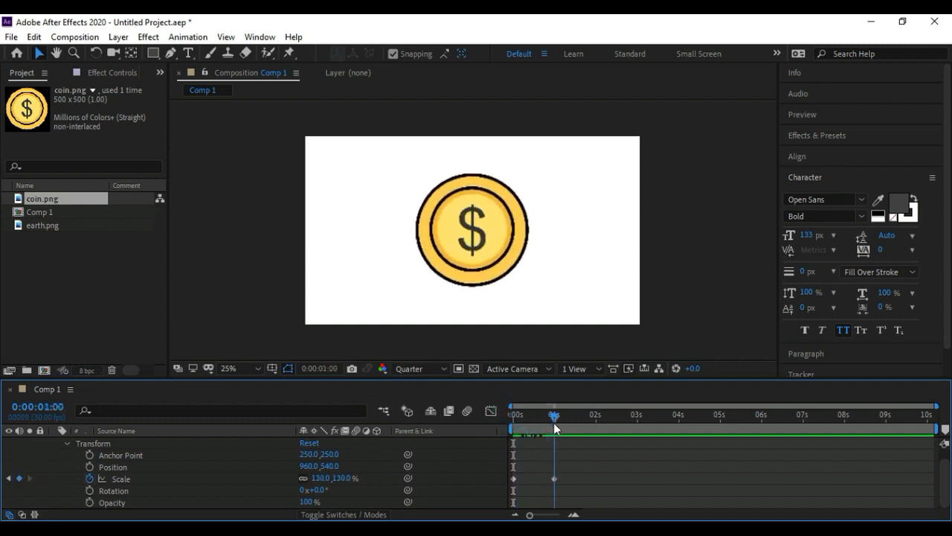
left_click(342, 478)
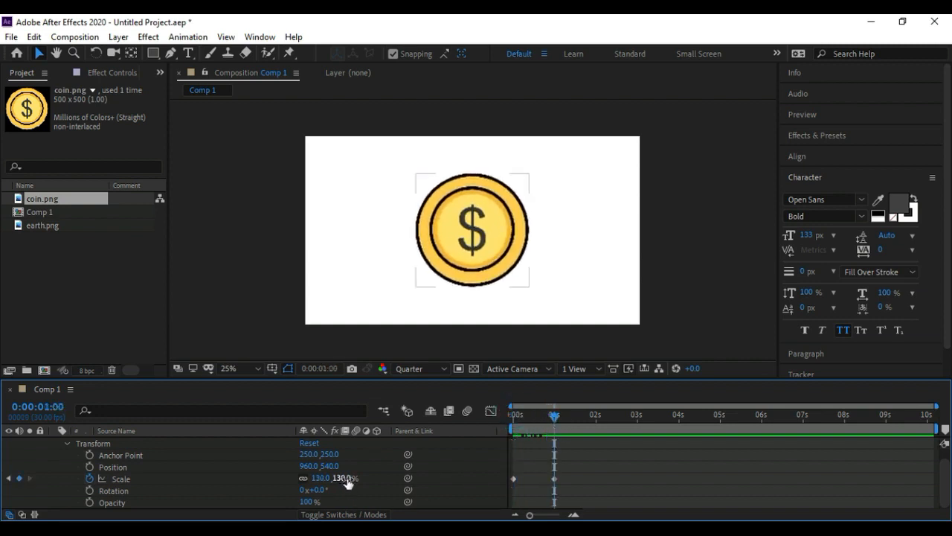
Preview the coin's growing animation from the start of the composition
left_click_drag(555, 415, 514, 414)
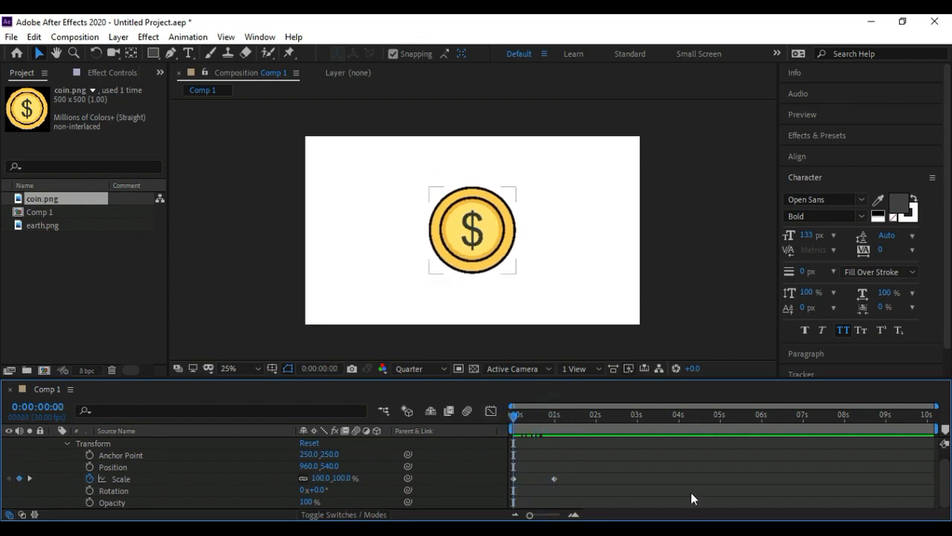
key("space")
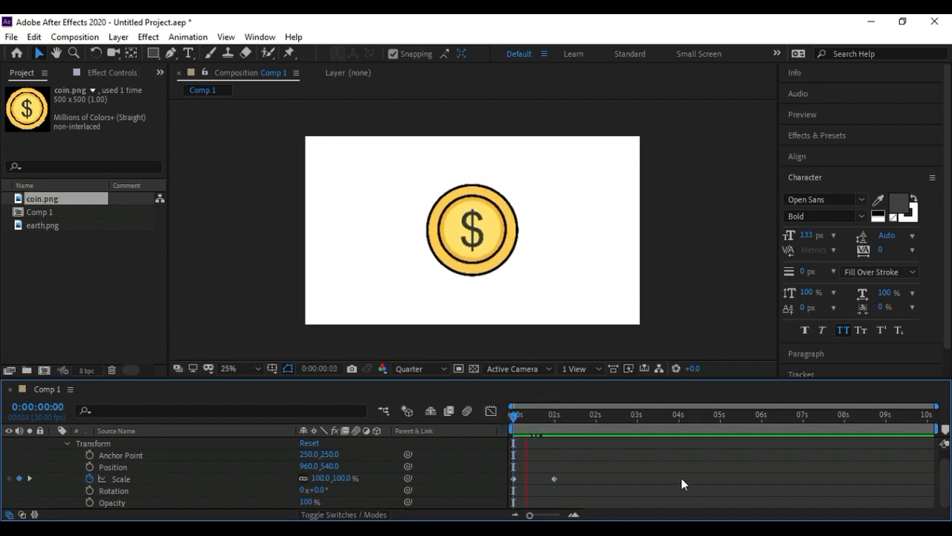
key("space")
left_click_drag(528, 417, 513, 417)
key("space")
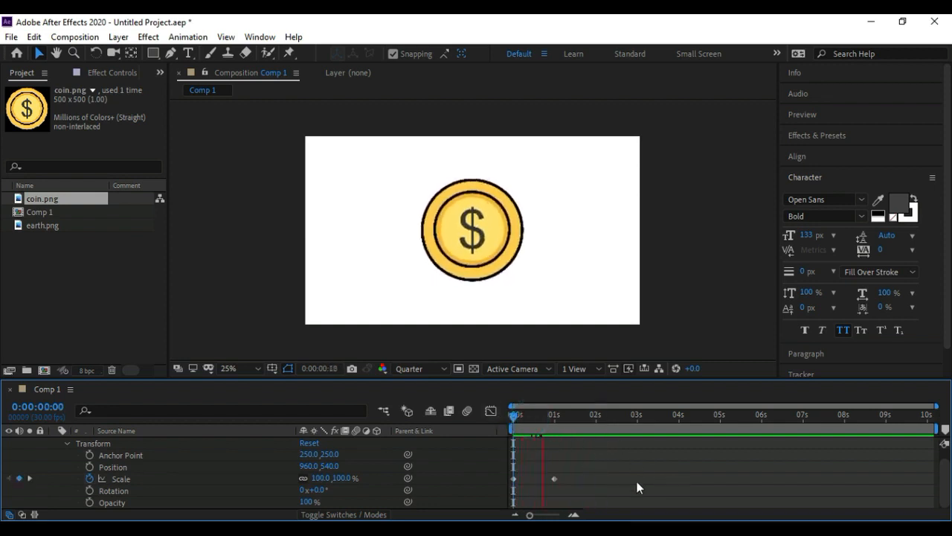
key("space")
Add a third Scale keyframe of 80% for the coin at the 2-second mark
left_click_drag(556, 417, 595, 421)
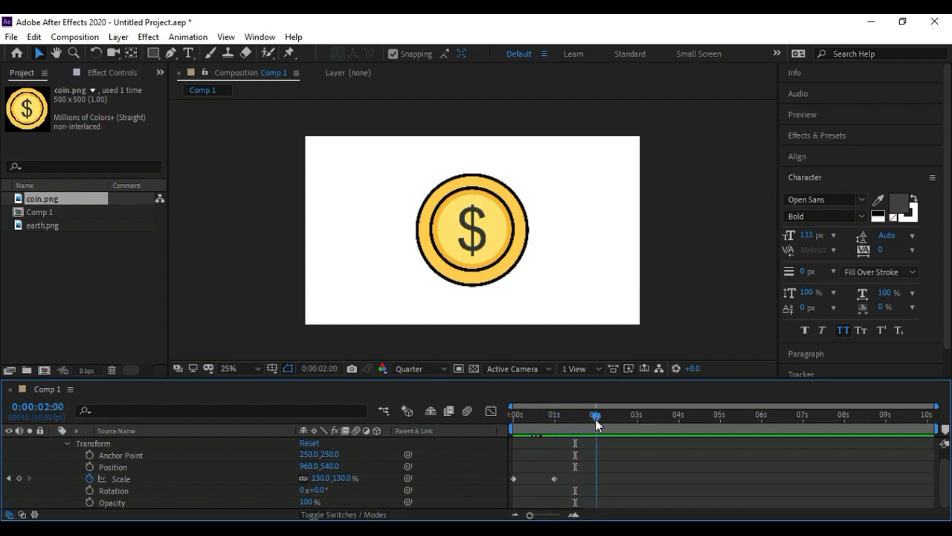
left_click_drag(347, 485, 305, 477)
left_click_drag(304, 478, 304, 477)
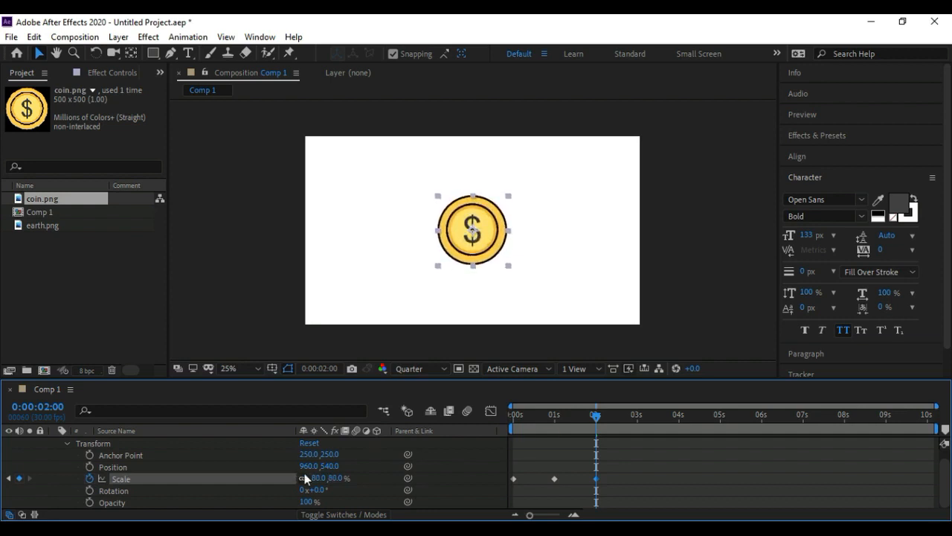
left_click(551, 461)
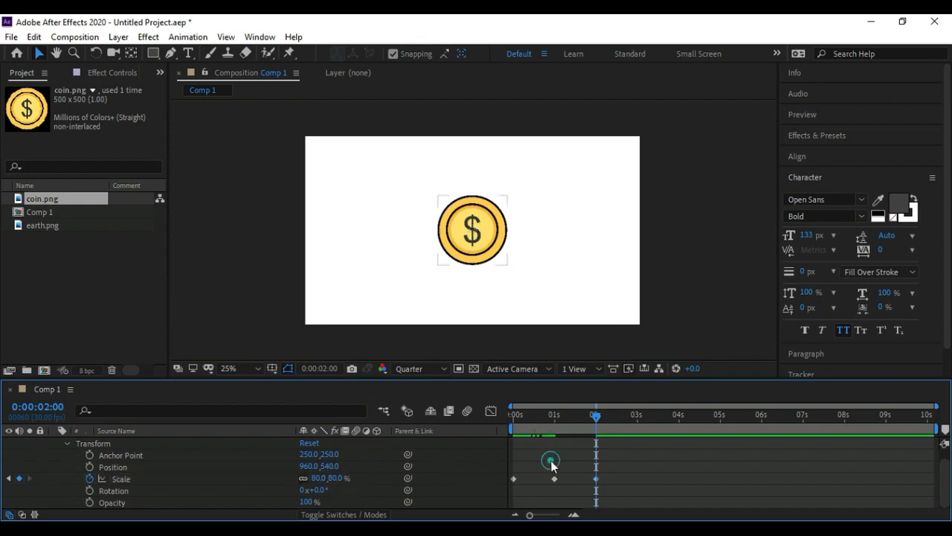
Scrub through the timeline around the 1- and 2-second keyframes to examine the coin's scale changes
left_click_drag(596, 415, 631, 415)
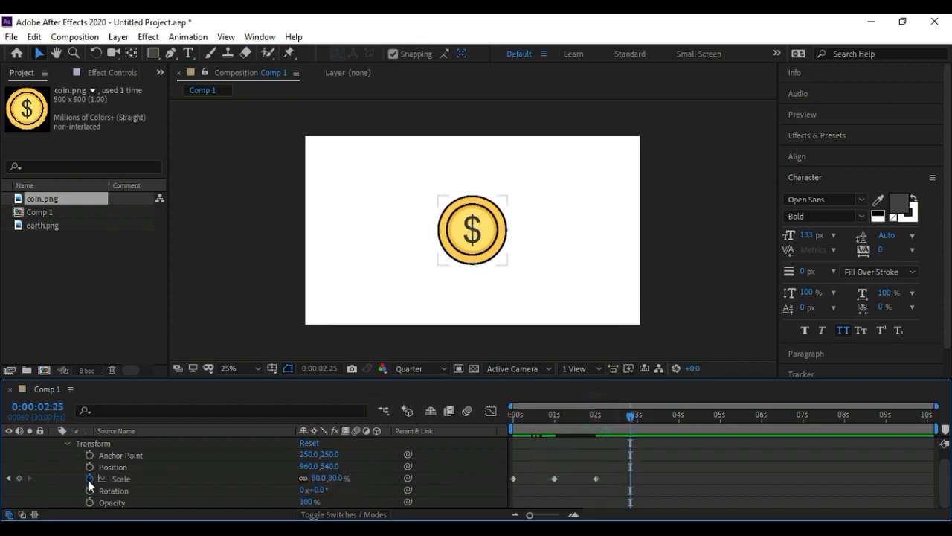
left_click(541, 415)
left_click_drag(552, 422, 644, 423)
left_click(596, 478)
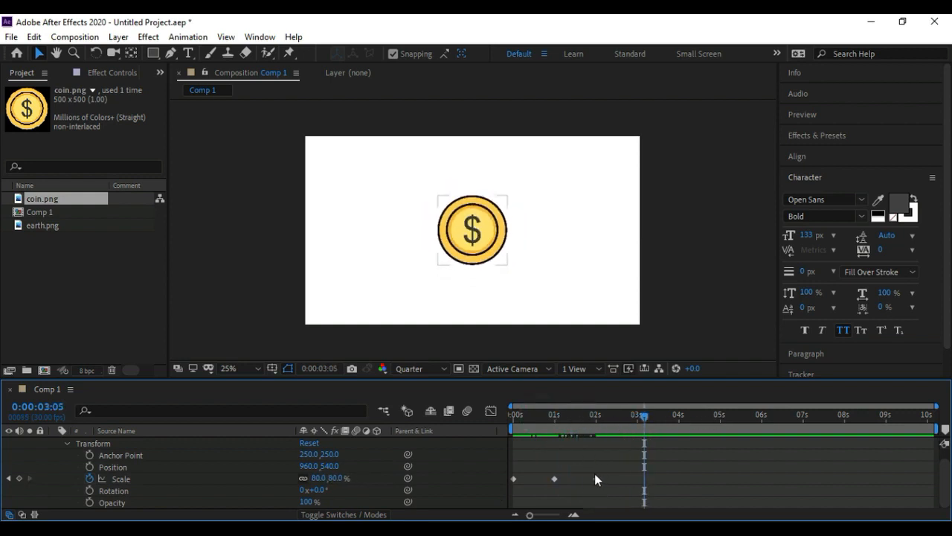
left_click_drag(591, 417, 622, 430)
left_click(596, 480)
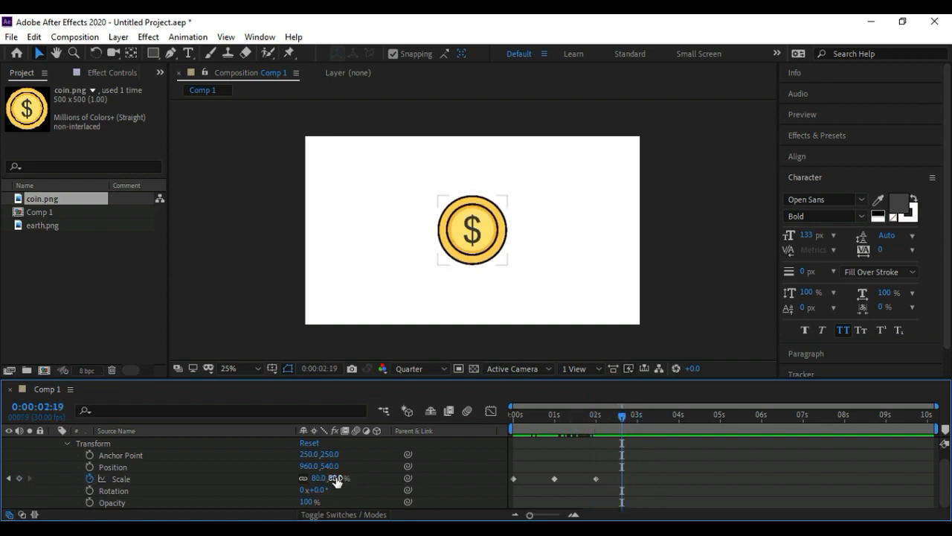
left_click(594, 415)
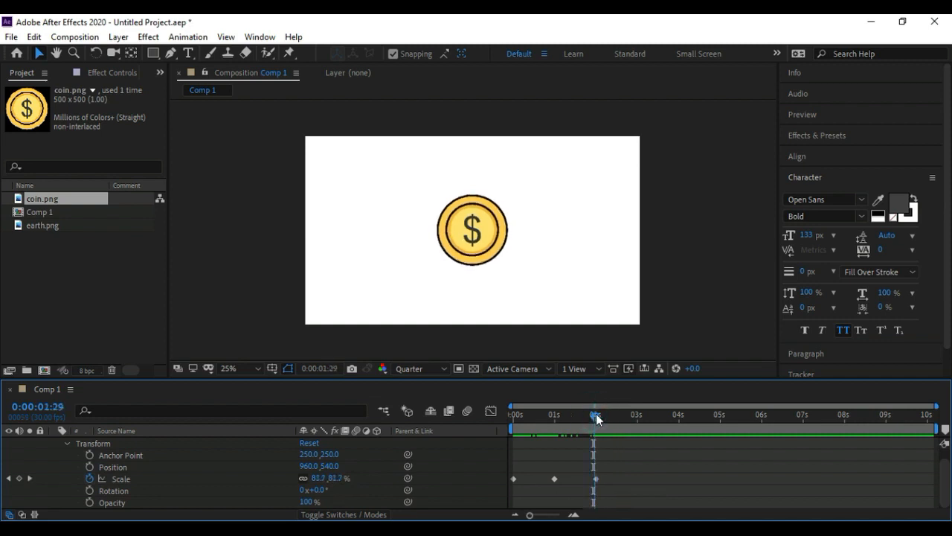
Play back the three-keyframe scale animation from 0 seconds and stop the preview
left_click_drag(595, 413, 492, 423)
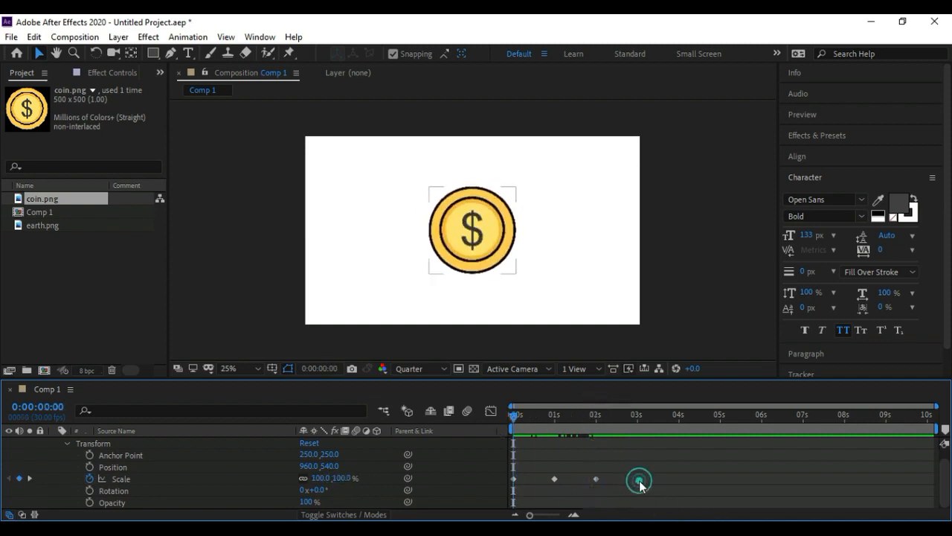
key("space")
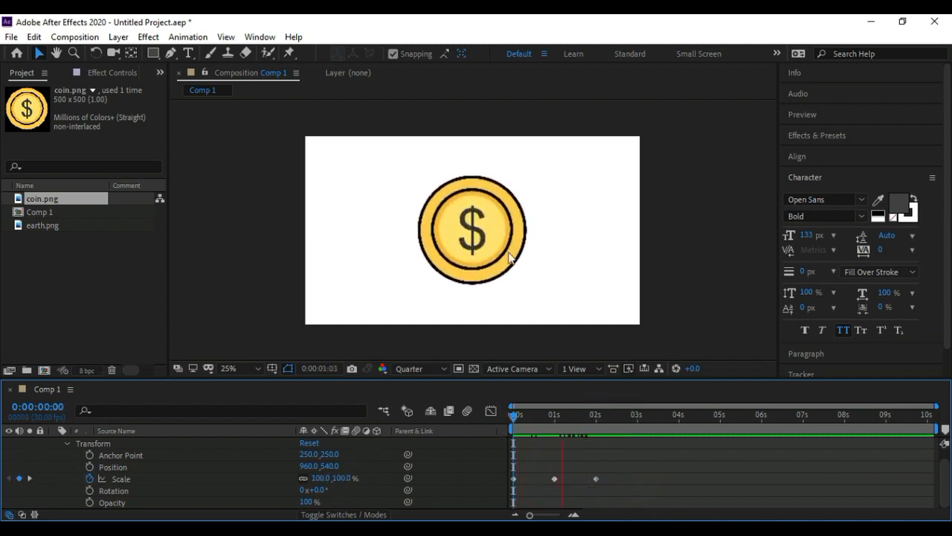
left_click(553, 412)
left_click(575, 464)
left_click(623, 472)
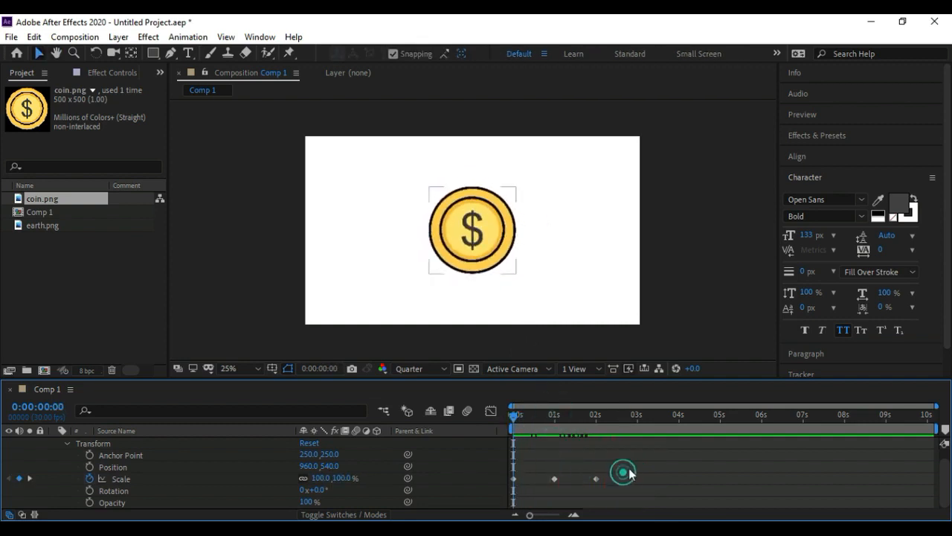
Select the coin's three Scale keyframes and apply Easy Ease to them
left_click_drag(604, 487, 511, 495)
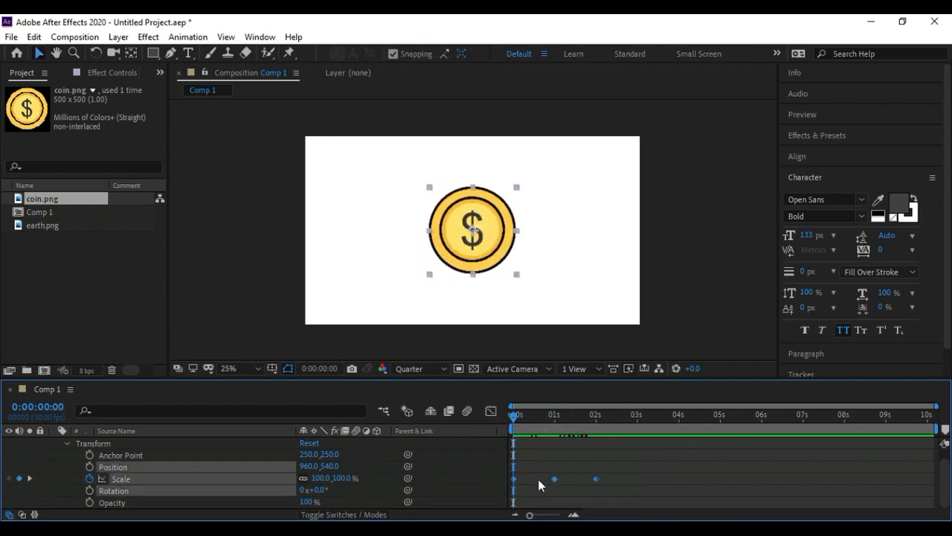
left_click(611, 475)
left_click_drag(620, 464, 512, 480)
left_click_drag(514, 419, 650, 420)
right_click(594, 478)
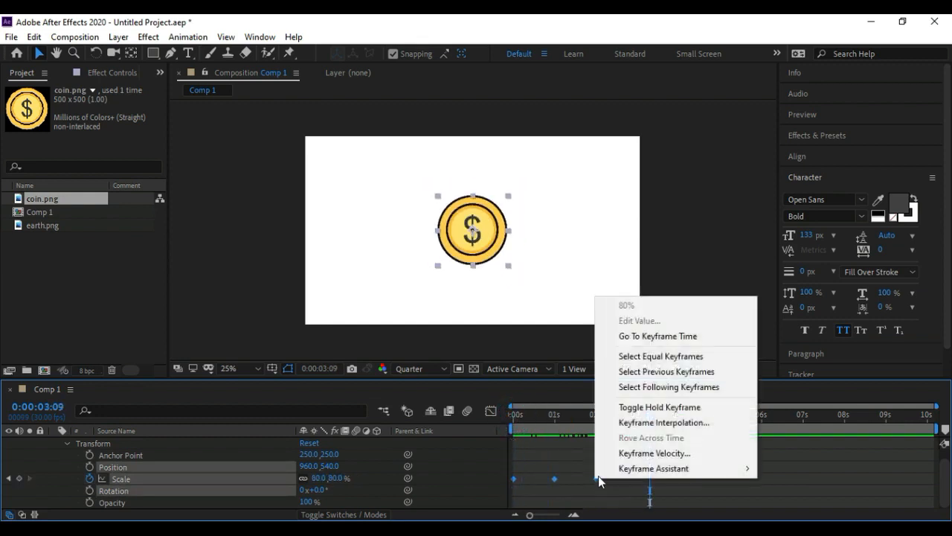
mouse_move(627, 470)
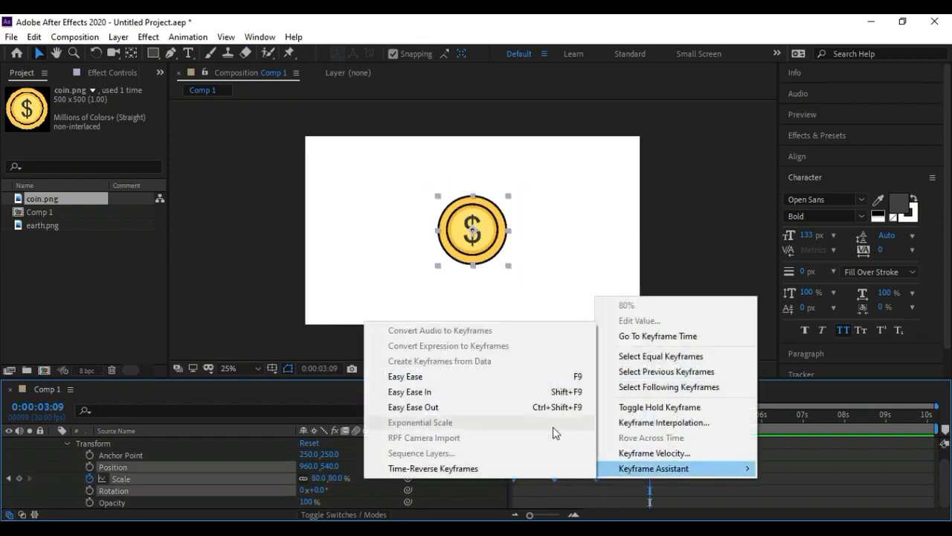
left_click(455, 378)
left_click(572, 495)
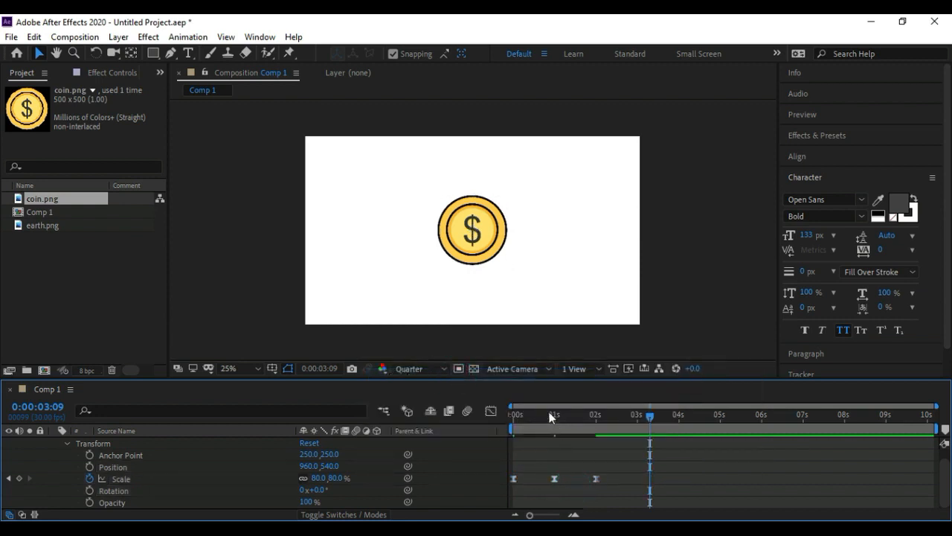
Preview the coin's eased scale animation from 0 seconds and stop the playback
left_click_drag(554, 413, 495, 417)
key("space")
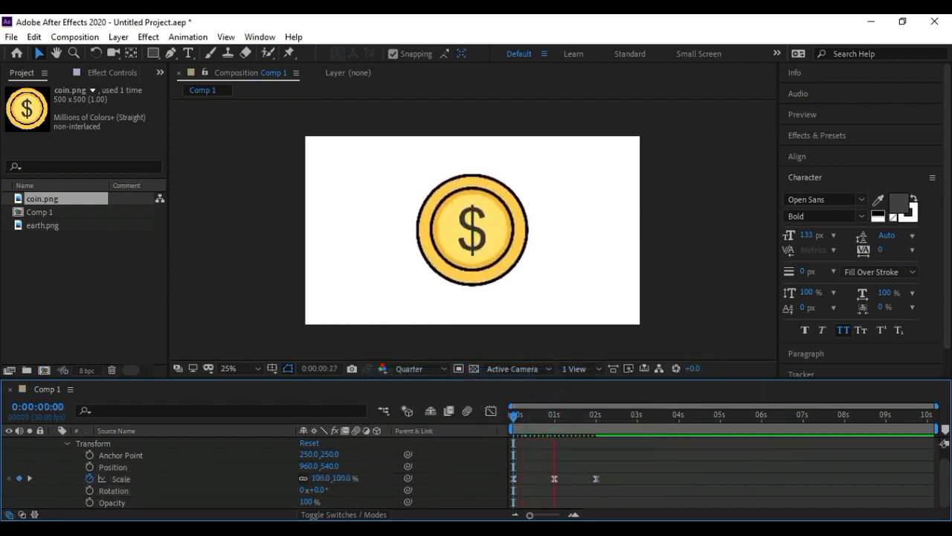
key("space")
mouse_move(565, 415)
left_mouse_down()
mouse_move(516, 416)
mouse_move(609, 429)
mouse_move(562, 416)
left_mouse_up()
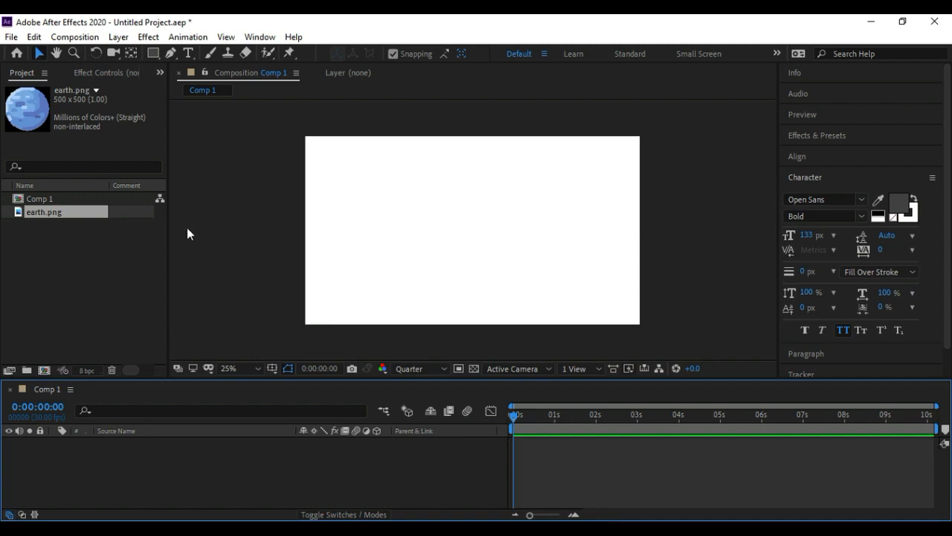
Add earth.png to the centre of the empty Comp 1 composition as a layer
left_click(112, 263)
left_click(59, 212)
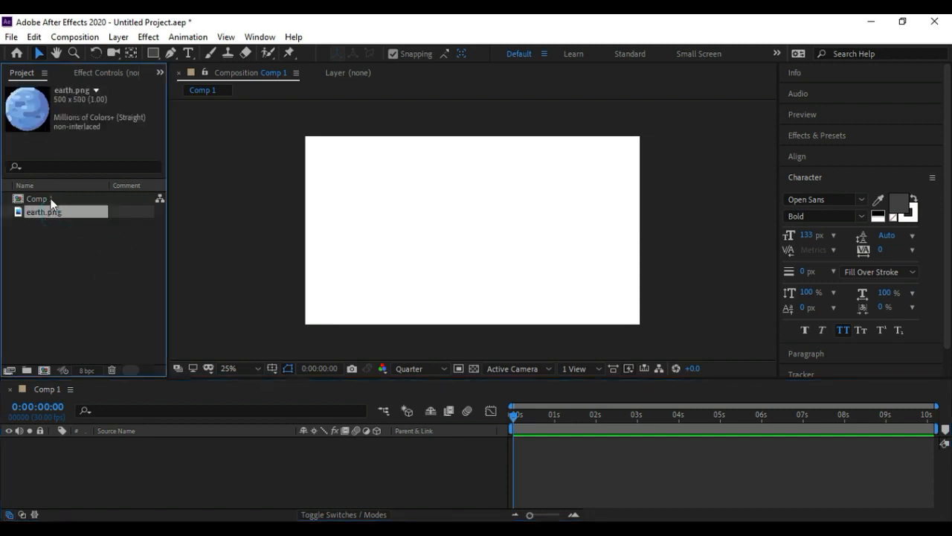
left_click_drag(48, 212, 472, 234)
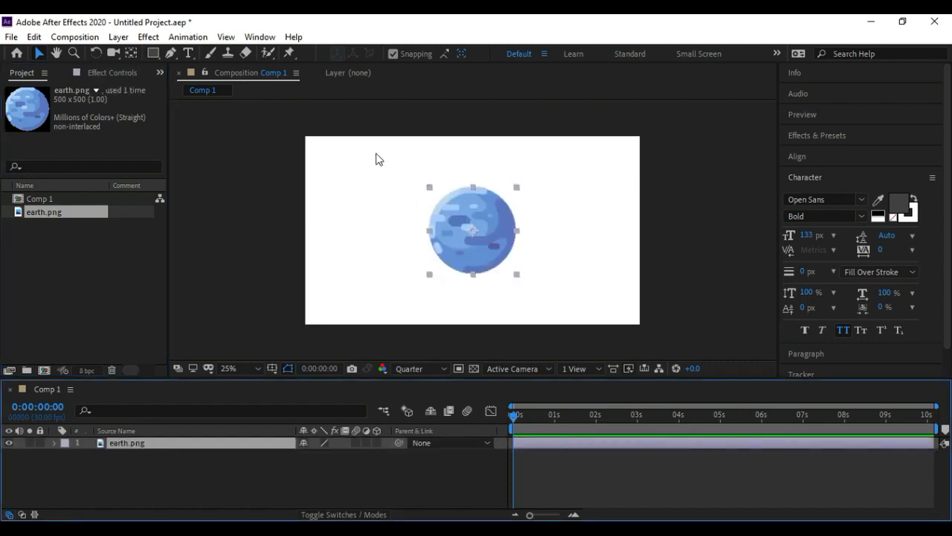
left_click(700, 245)
left_click(500, 239)
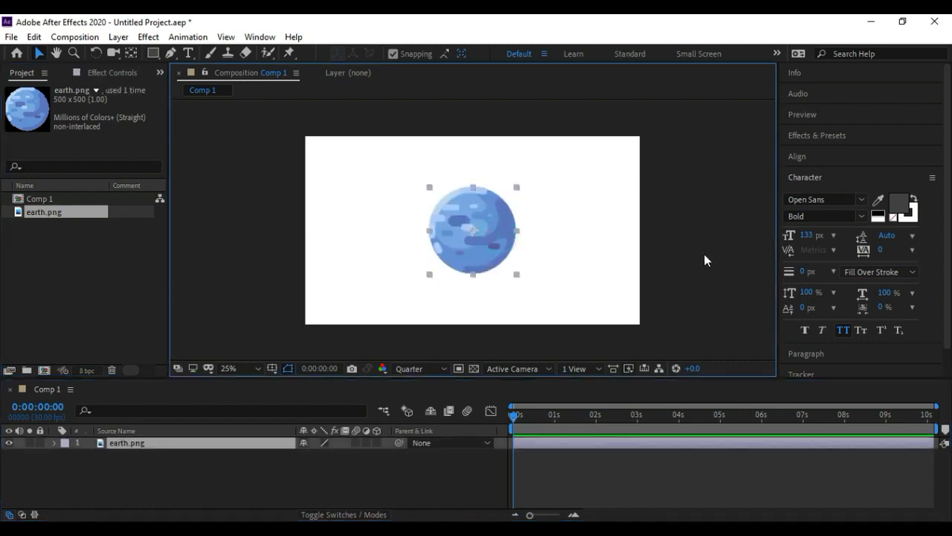
Try the Auto preview resolution and return it to Quarter
left_click(421, 369)
left_click(417, 383)
left_click(417, 369)
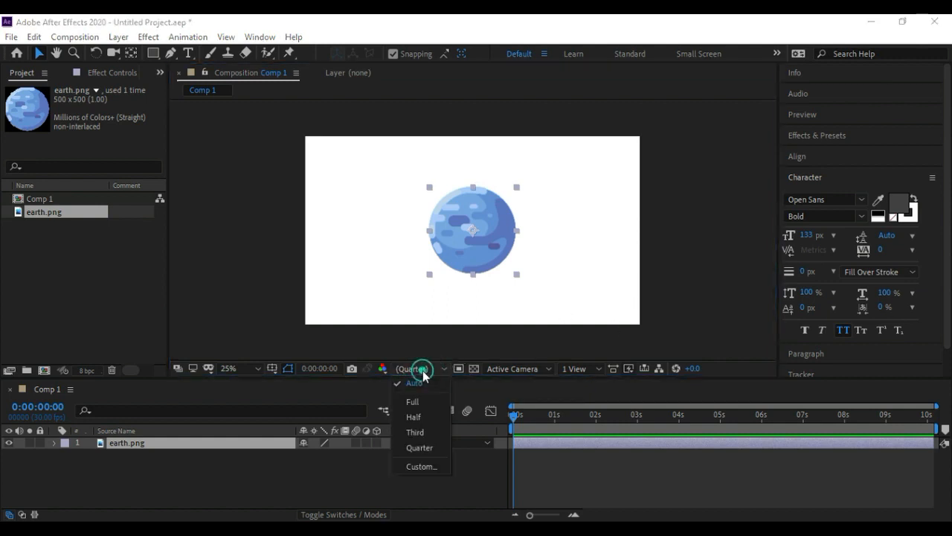
left_click(421, 447)
left_click(686, 266)
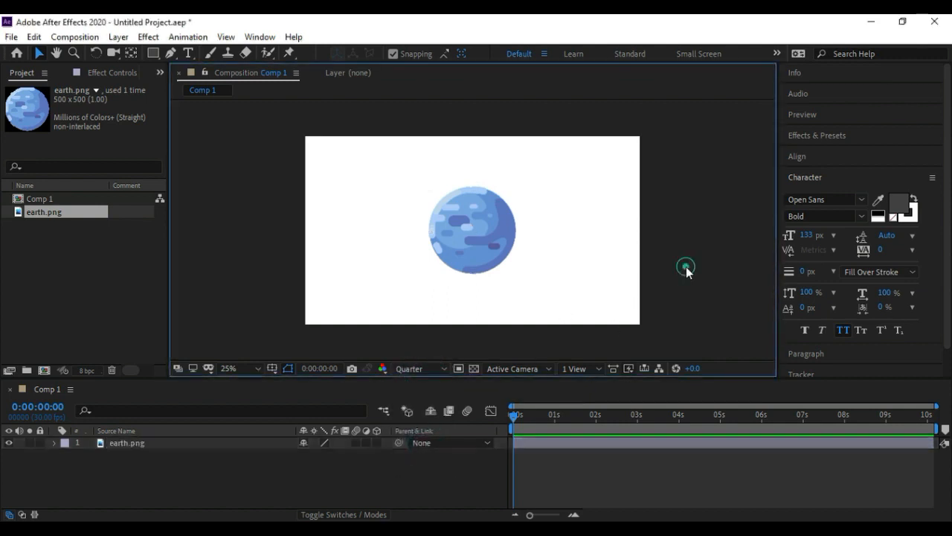
Expand the earth.png layer's Transform properties and examine the Position property
left_click(430, 272)
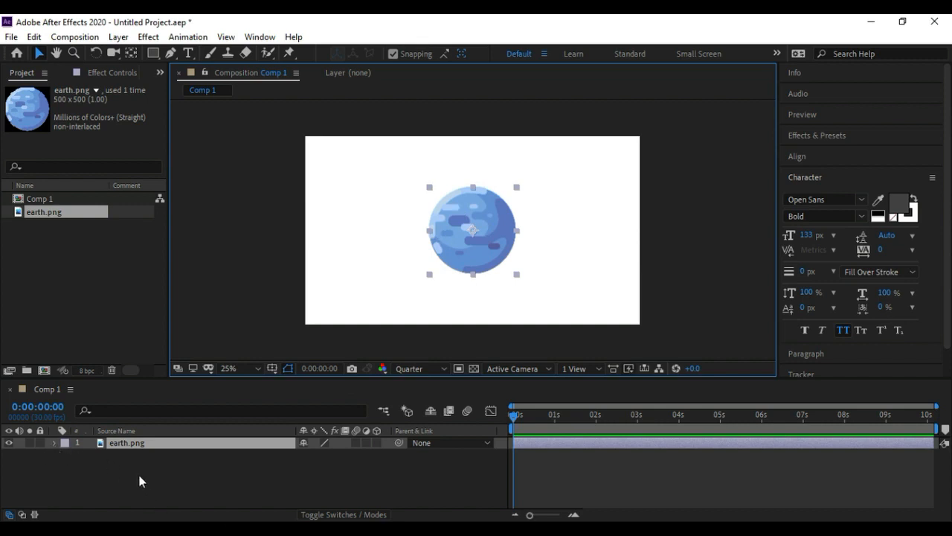
key("p")
key("p")
left_click(54, 442)
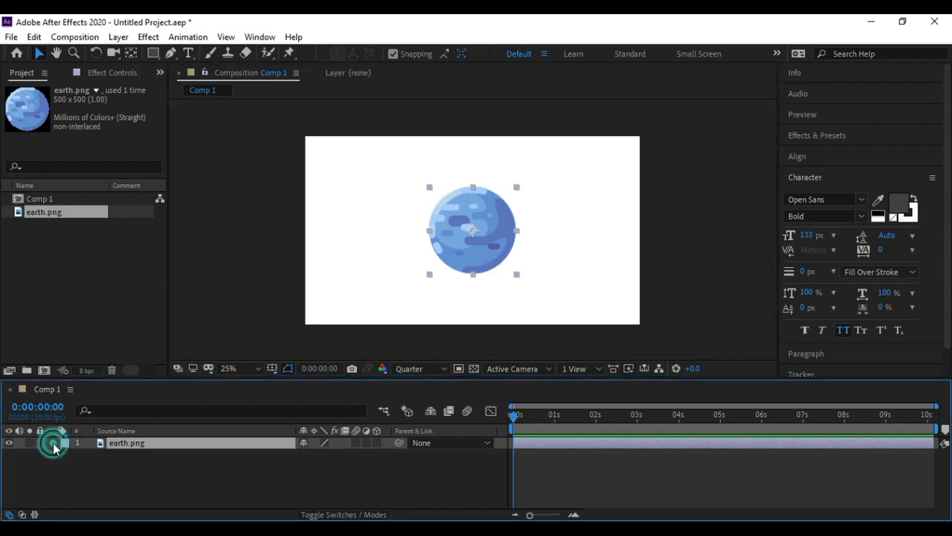
left_click(65, 455)
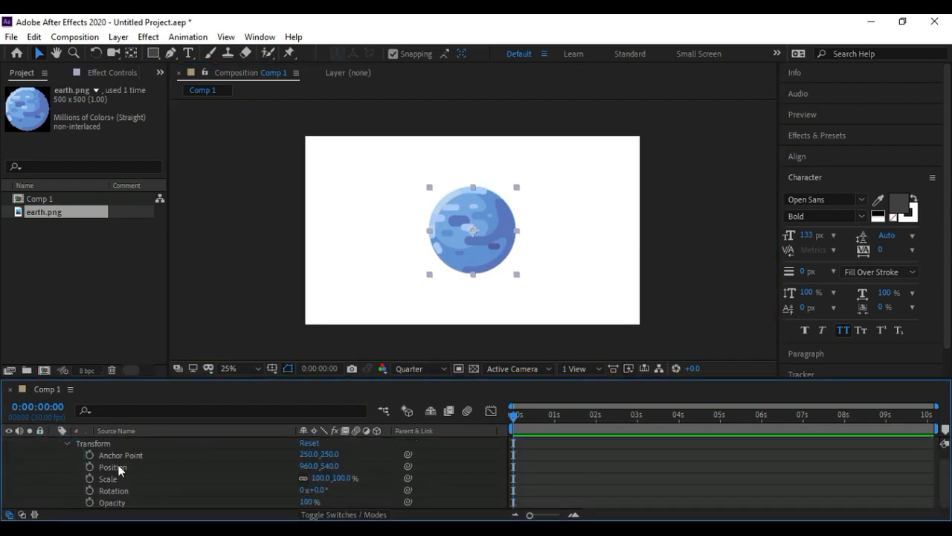
left_click(115, 469)
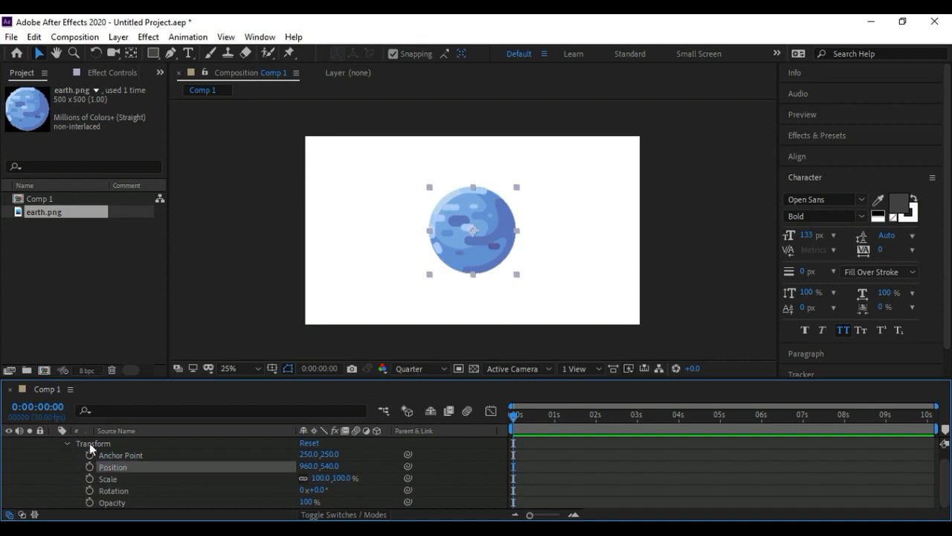
scroll(112, 460, "up", 1)
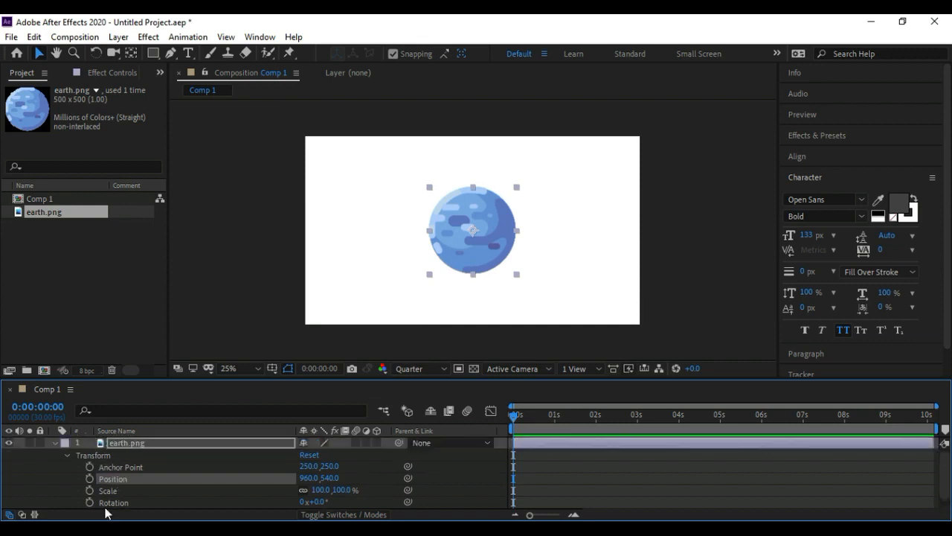
scroll(119, 487, "down", 1)
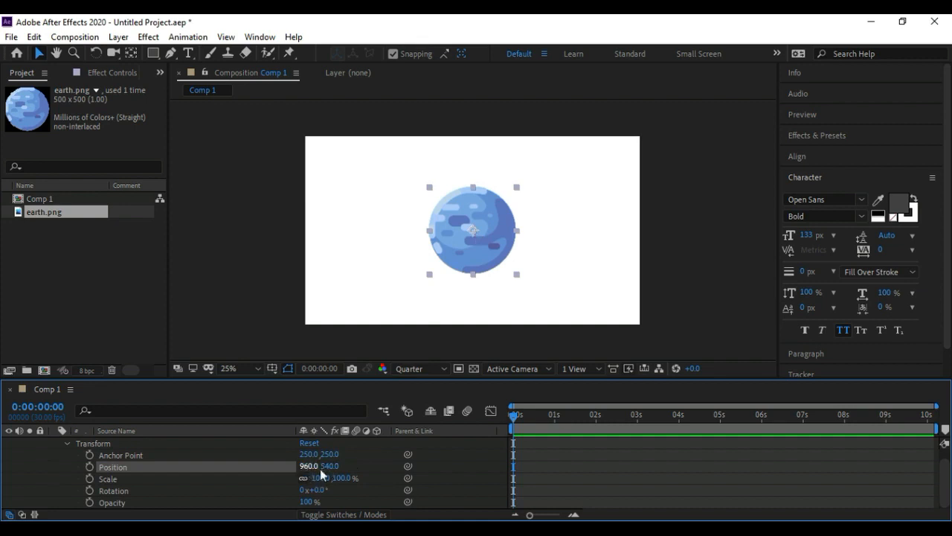
scroll(223, 471, "up", 1)
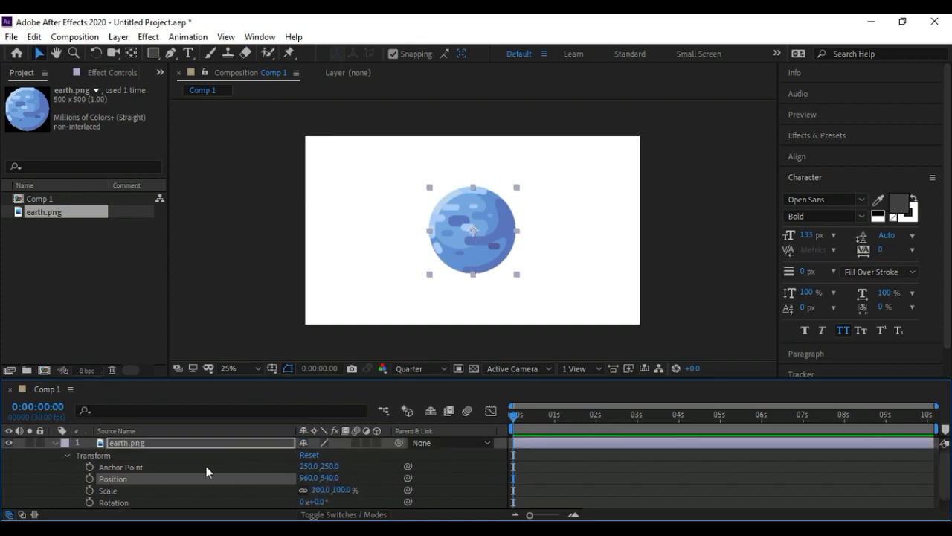
Collapse the earth.png layer's properties and reveal only its Position property
left_click(55, 443)
left_click(128, 445)
key("p")
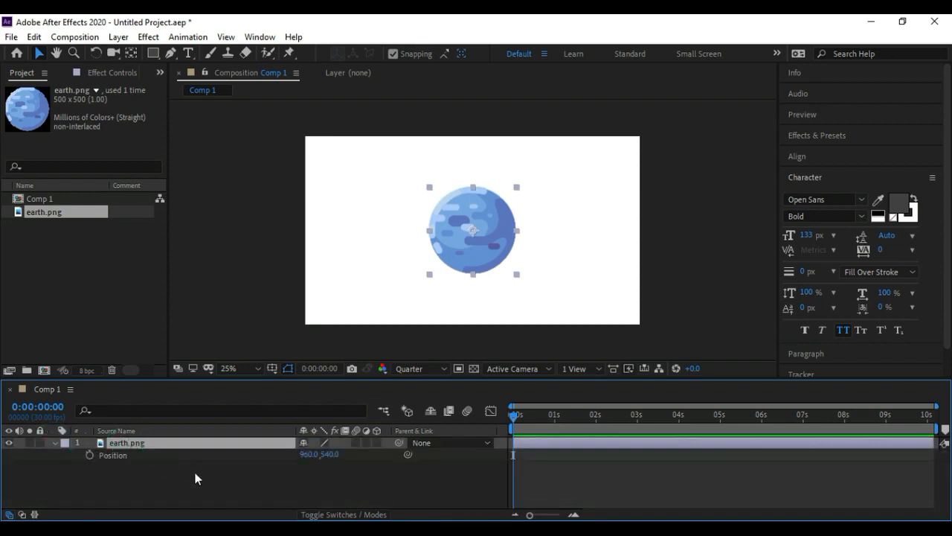
left_click(131, 456)
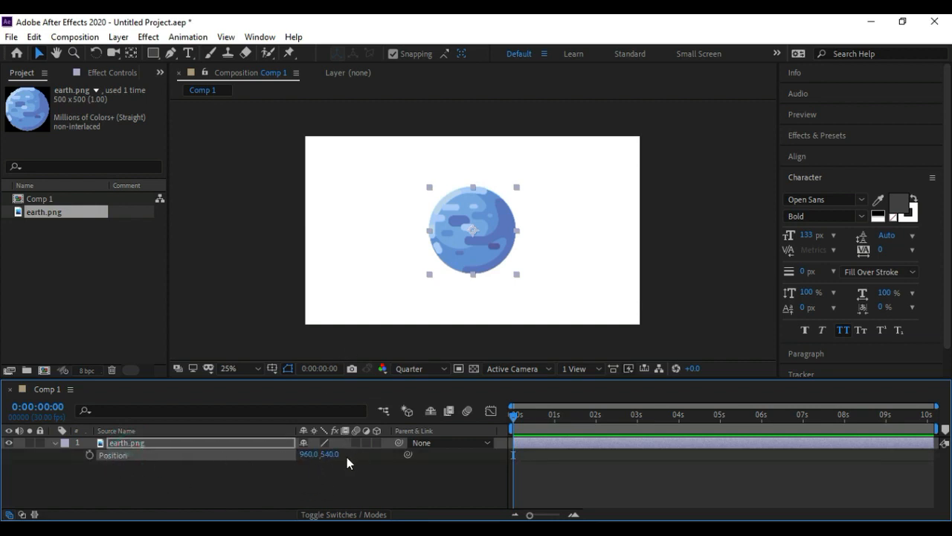
Move the earth horizontally toward the composition's left edge, to a Position of about 300, 564
mouse_move(520, 412)
left_mouse_down()
mouse_move(547, 418)
mouse_move(524, 411)
left_mouse_up()
left_click(679, 300)
left_click(468, 233)
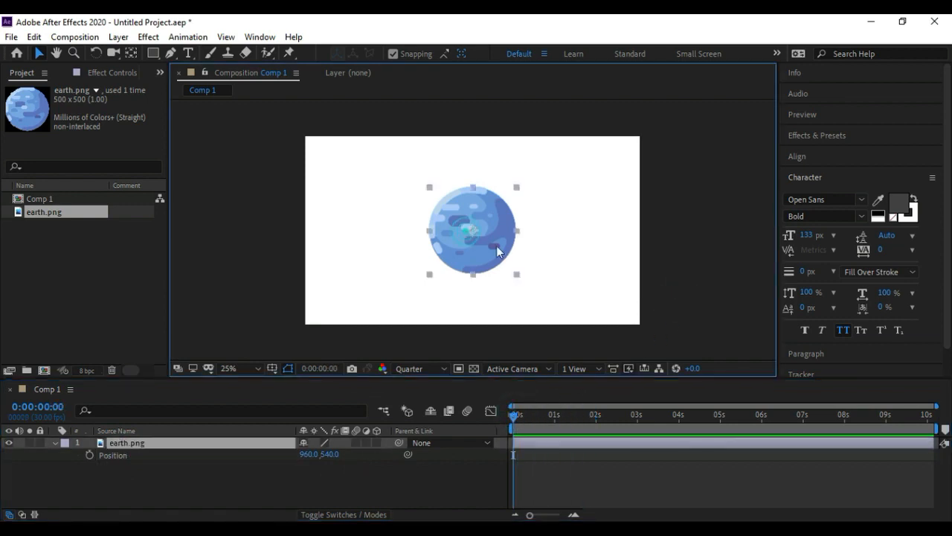
left_click_drag(489, 221, 374, 226)
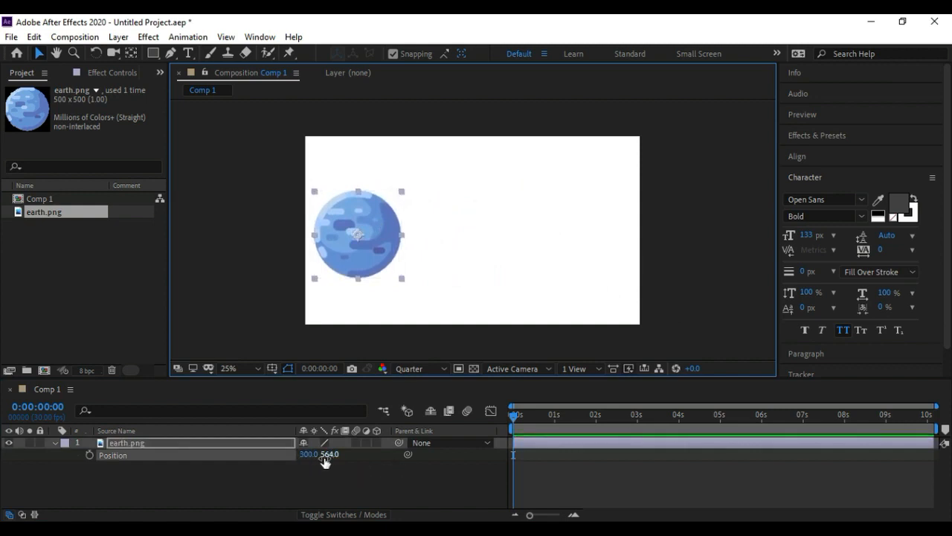
left_click(396, 477)
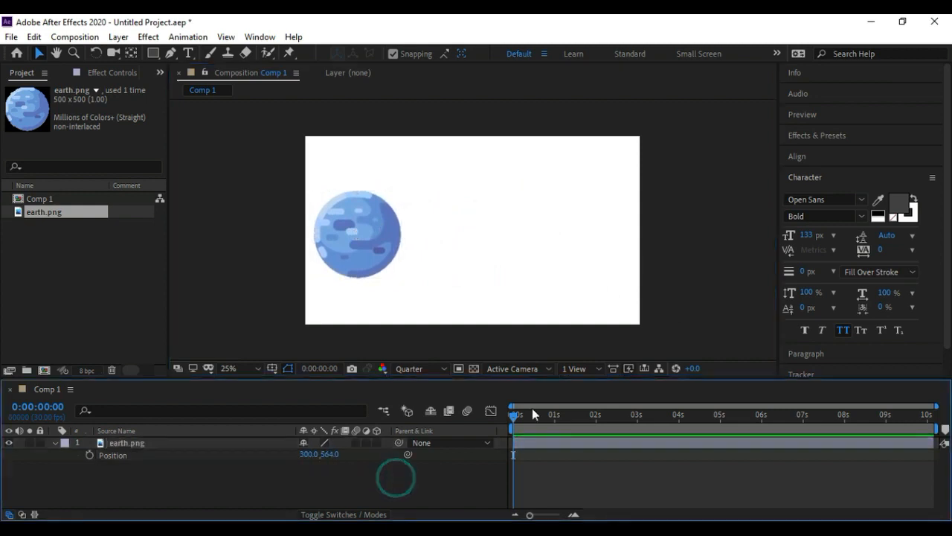
Try enabling Position keyframing for the earth layer and turn it off again
left_click(224, 454)
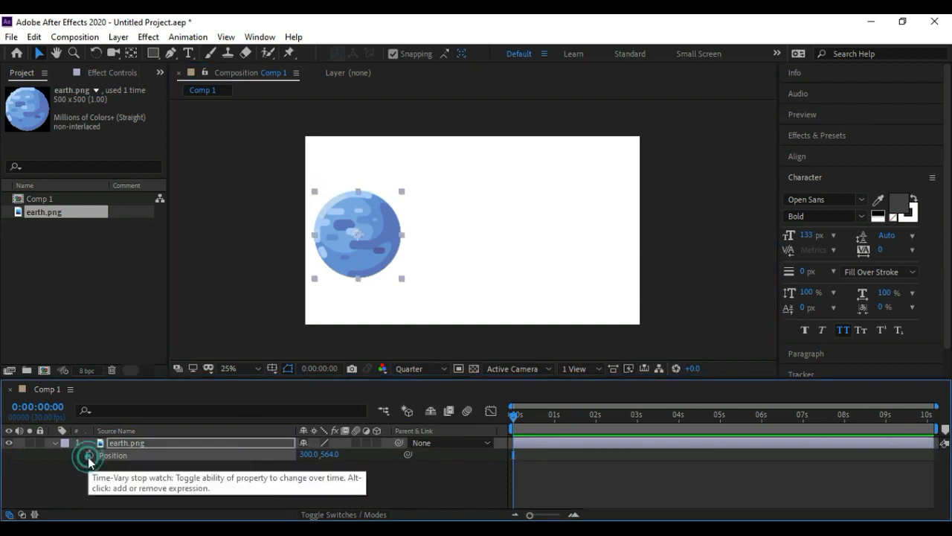
left_click(125, 481)
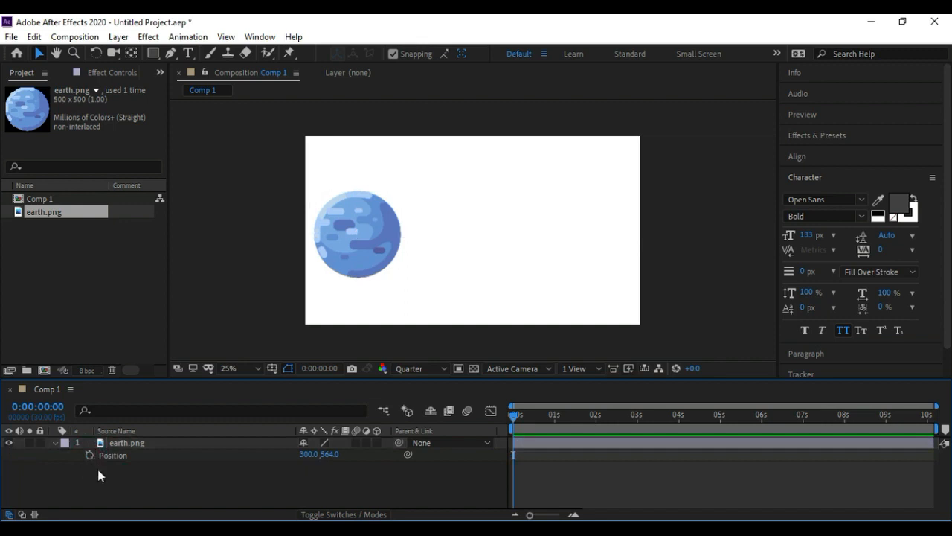
left_click(91, 456)
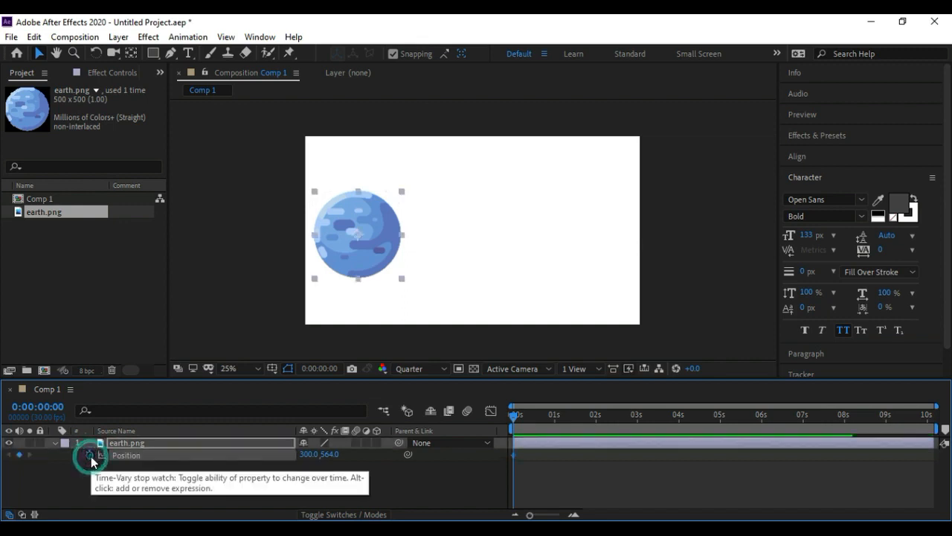
left_click(89, 454)
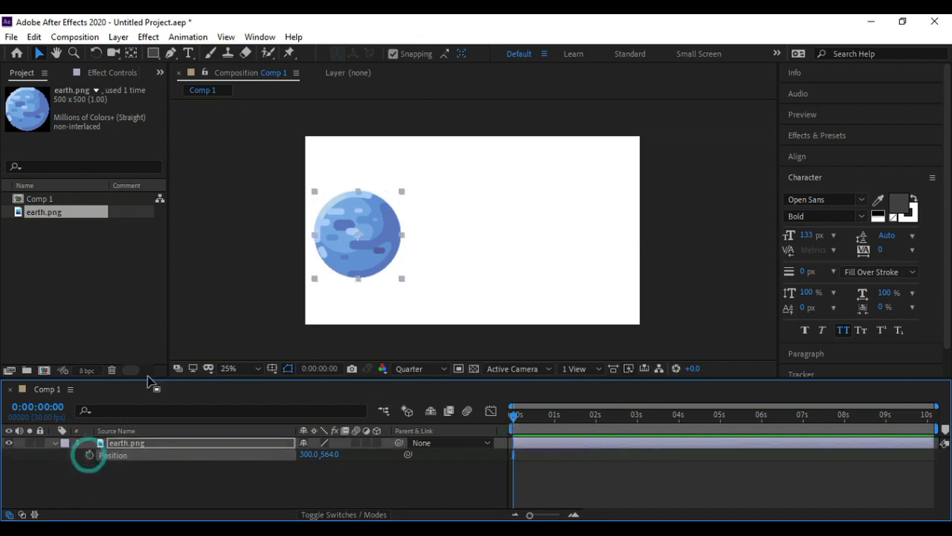
Set the first Position keyframe for the earth layer at 0 seconds
left_click(526, 418)
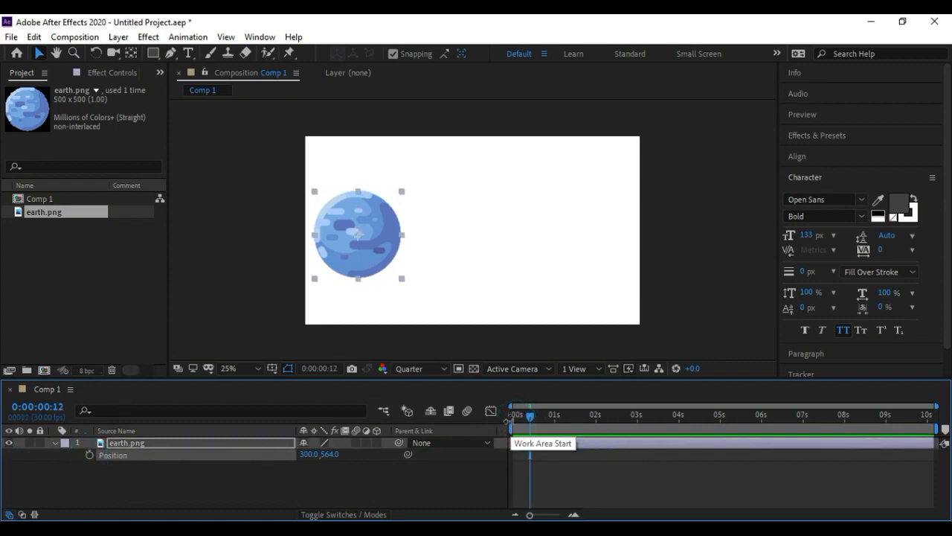
left_click(513, 418)
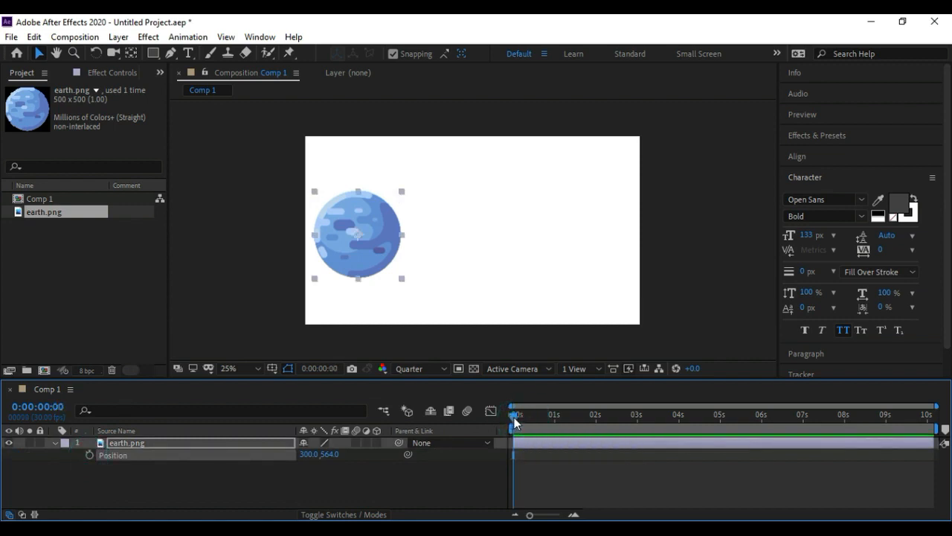
left_click(90, 456)
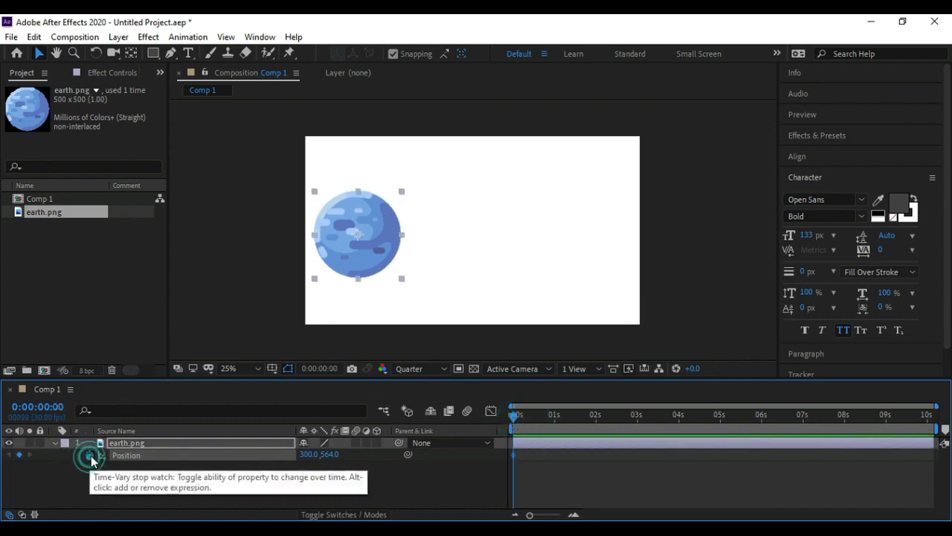
Add a second Position keyframe at 0:00:02:29 with the earth moved across to 1503, 564
left_click_drag(513, 421, 638, 423)
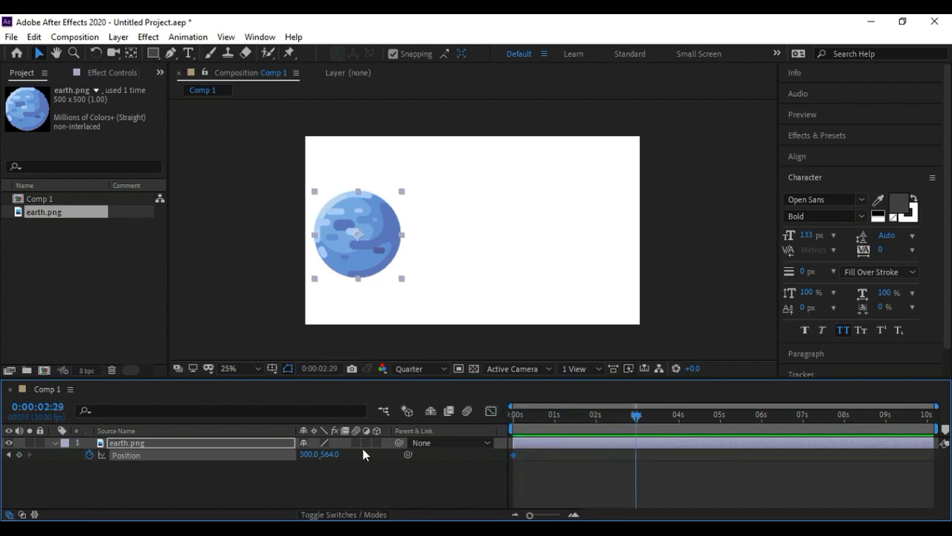
left_click_drag(304, 459, 948, 467)
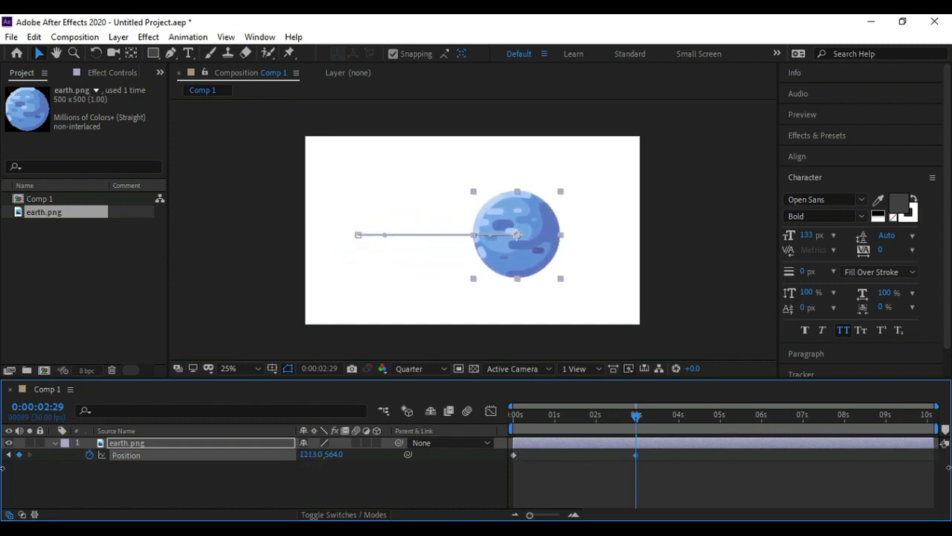
left_click_drag(307, 454, 509, 454)
left_click(542, 454)
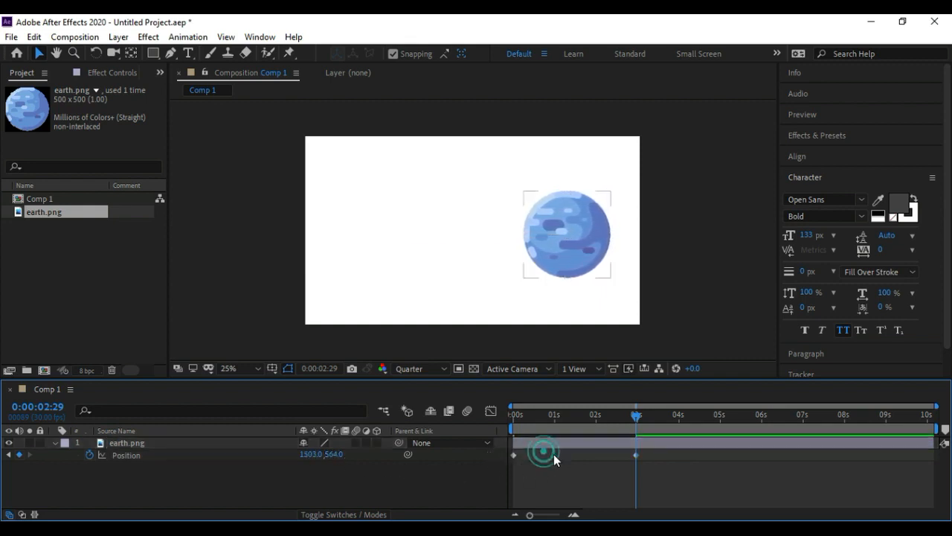
Scrub through the earth's movement between the Position keyframes and preview it from 0 seconds
left_click_drag(638, 417, 671, 418)
left_click_drag(540, 417, 665, 435)
left_click_drag(573, 416, 489, 414)
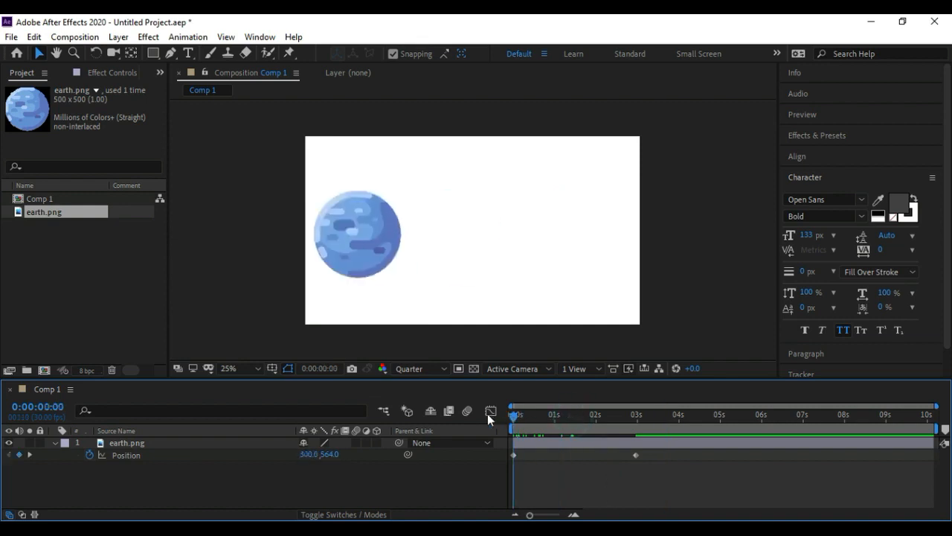
key("space")
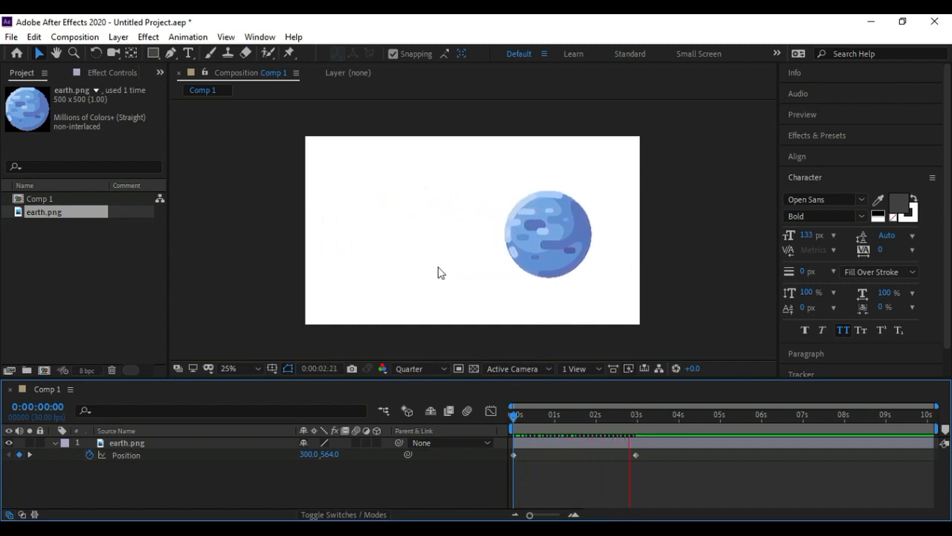
Copy the earth's first Position keyframe and paste it at 0:00:04:29
key("space")
left_click_drag(639, 413, 722, 425)
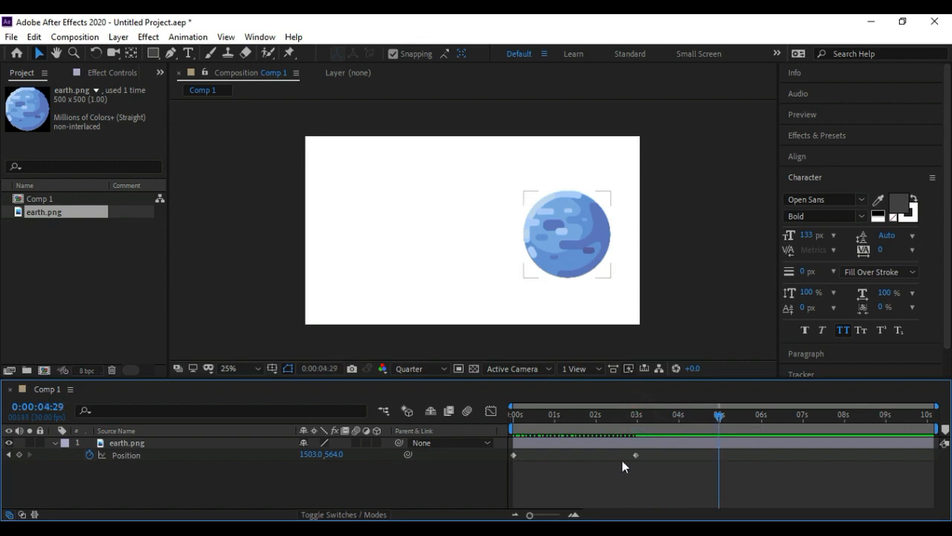
left_click(513, 456)
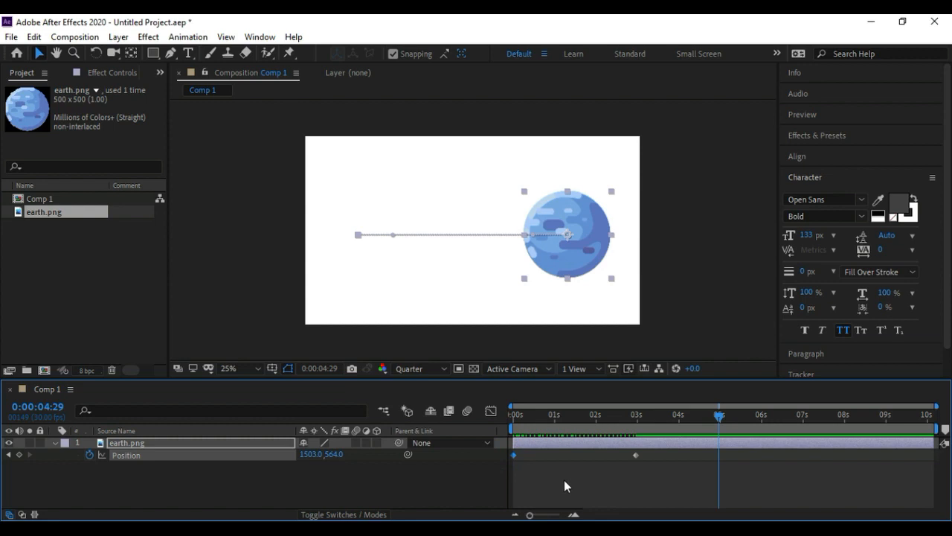
key("ctrl+v")
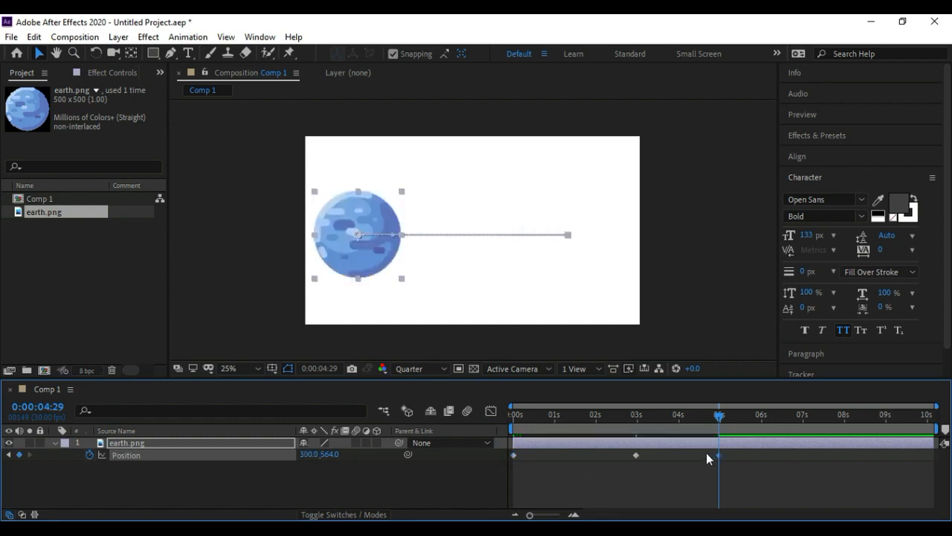
Scrub around the pasted Position keyframe at 0:00:04:29 and delete it
left_click_drag(717, 414, 730, 433)
left_click(513, 455)
left_click_drag(635, 412, 727, 430)
left_click(717, 455)
key("Delete")
Add a third Position keyframe at 0:00:05:00 with the earth moved back to about 308, 564
left_click(721, 415)
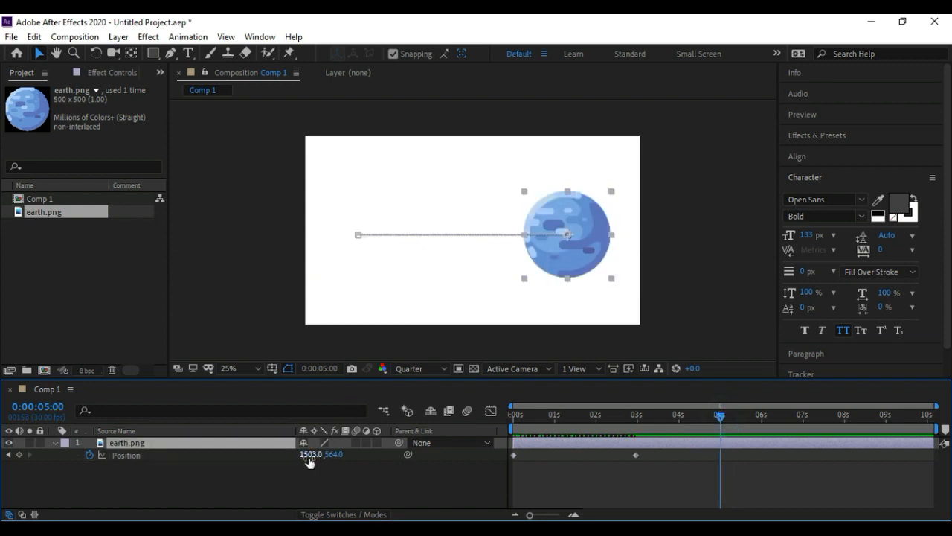
left_click_drag(310, 461, 97, 463)
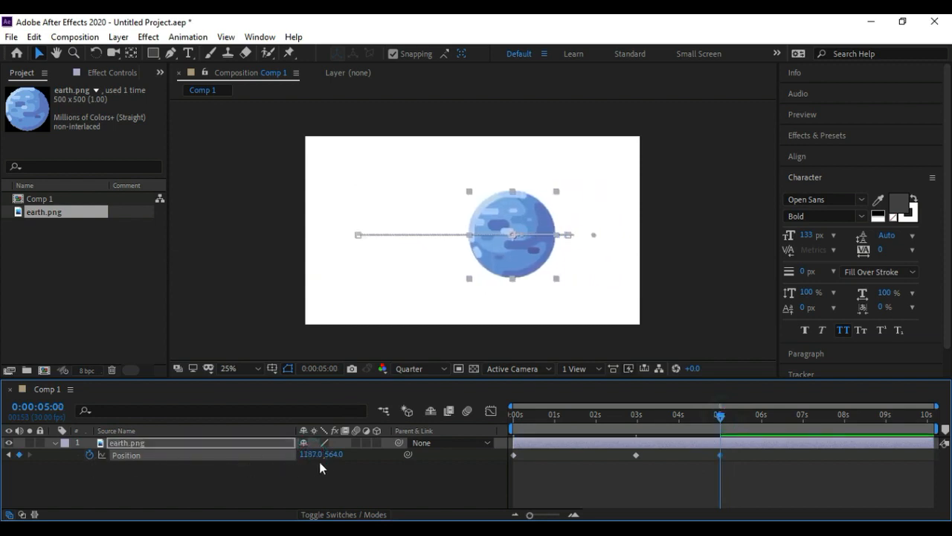
left_click_drag(315, 460, 228, 472)
left_click_drag(308, 460, 38, 470)
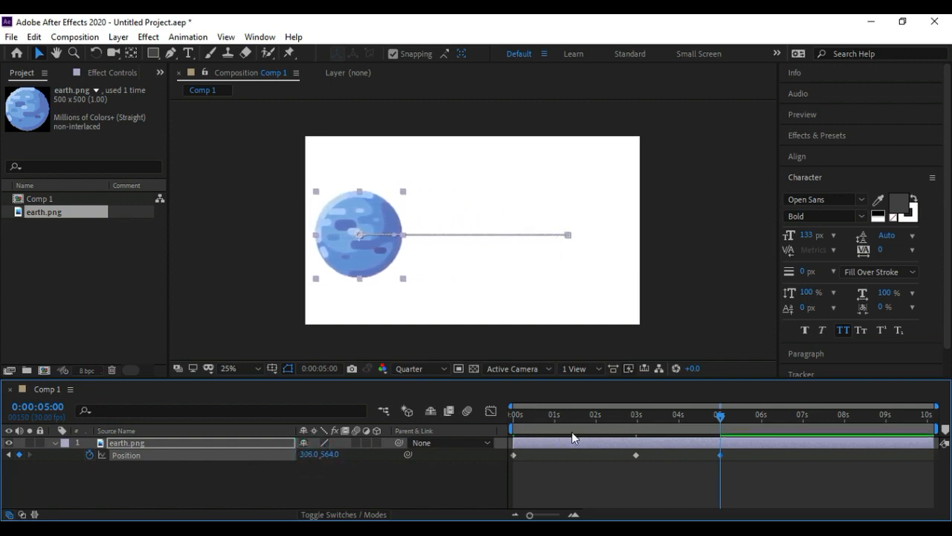
Preview the earth's back-and-forth movement from 0 seconds
left_click(552, 455)
left_click_drag(552, 420, 501, 415)
key("space")
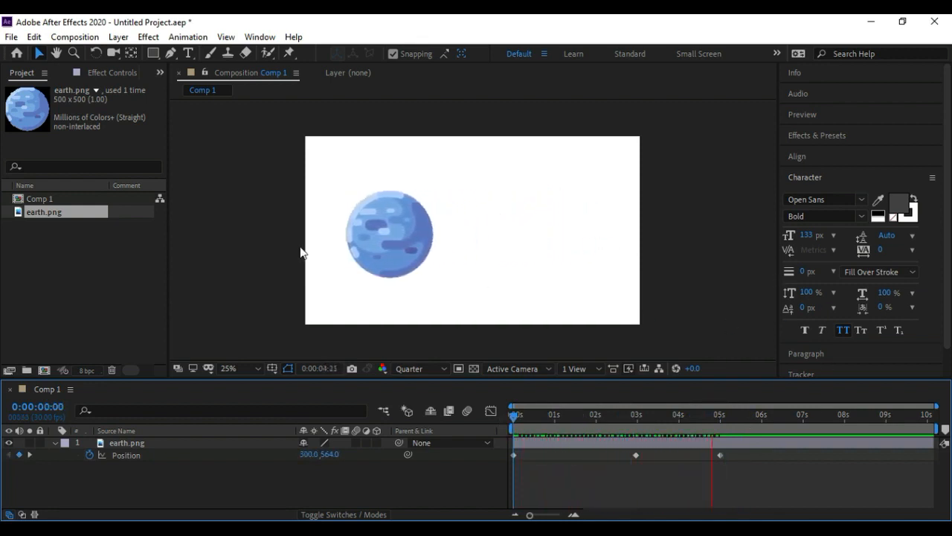
Curve the earth's path with Position keyframes at 0:00:01:01 with Y 742 and at 0:00:03:27 with Y 309
left_click_drag(513, 415, 568, 418)
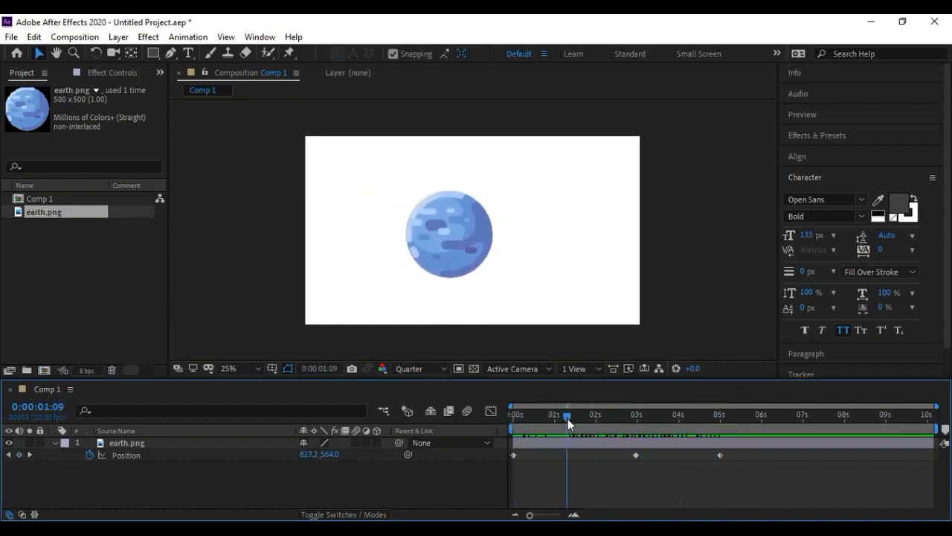
left_click(636, 422)
left_click_drag(521, 421, 558, 424)
left_click_drag(327, 454, 435, 477)
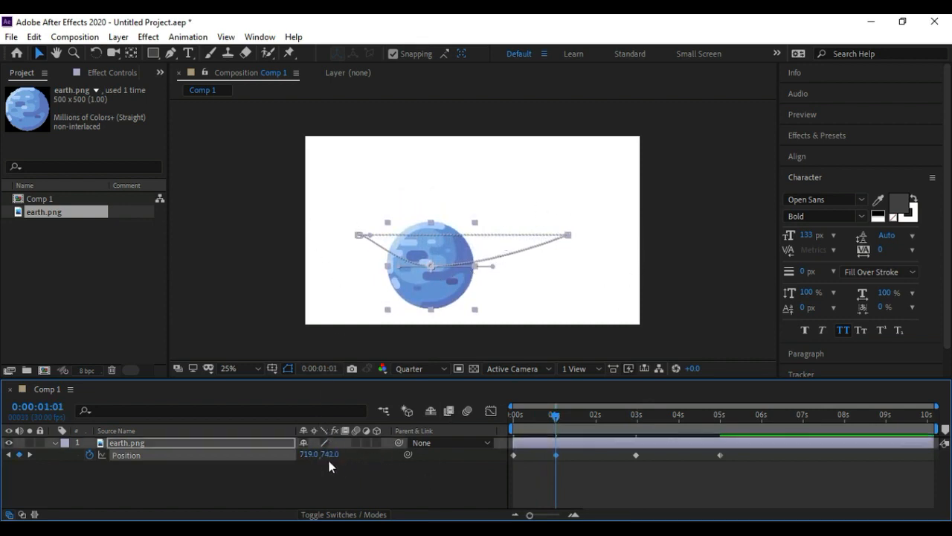
left_click_drag(556, 420, 675, 427)
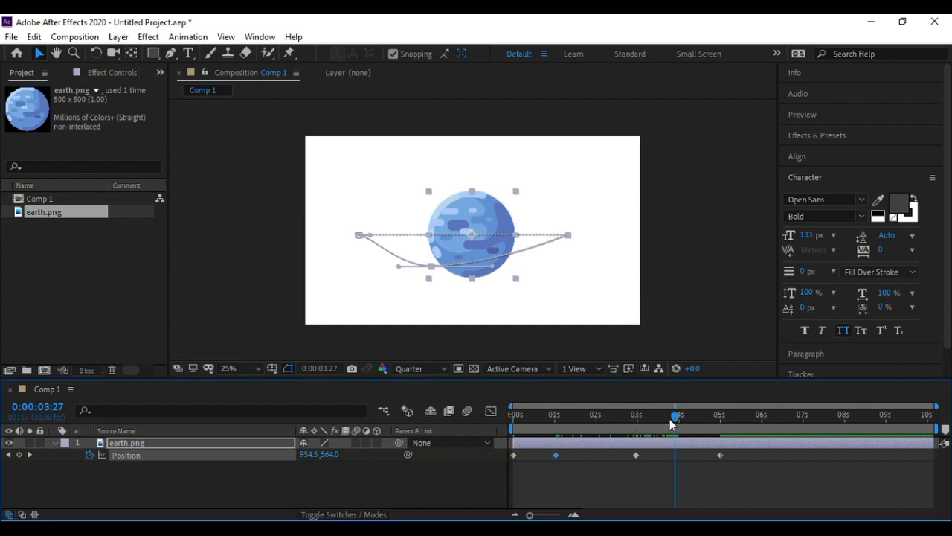
left_click_drag(330, 454, 202, 408)
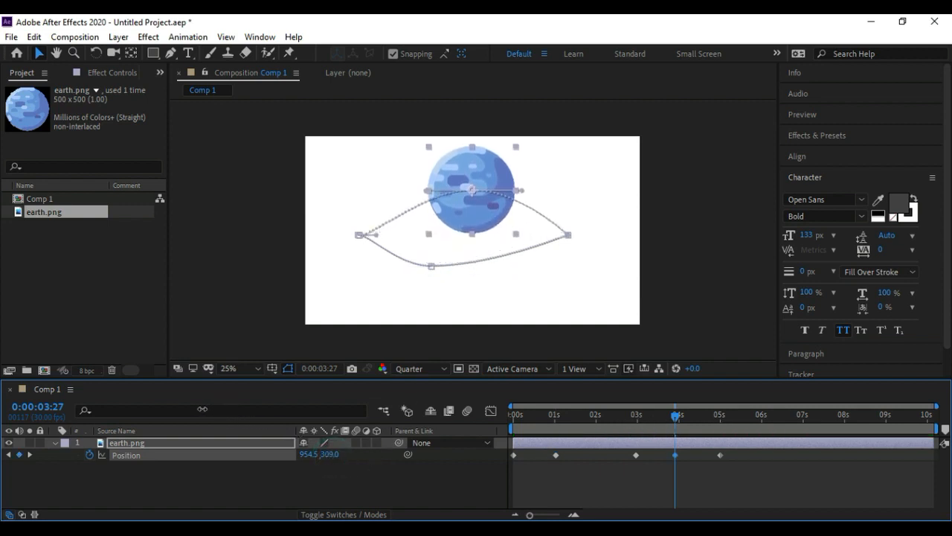
Preview the earth's curved motion from 0 seconds and scrub through it
left_click_drag(584, 422, 506, 412)
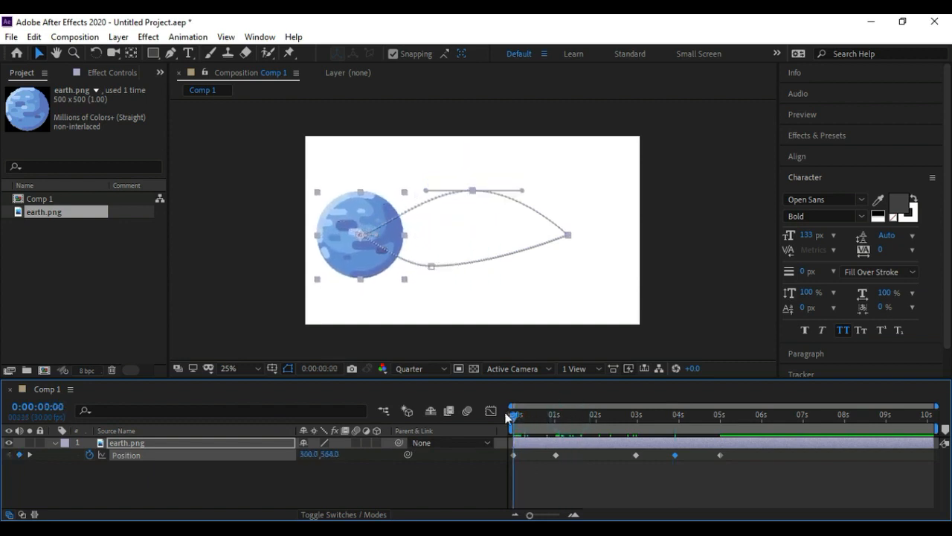
key("space")
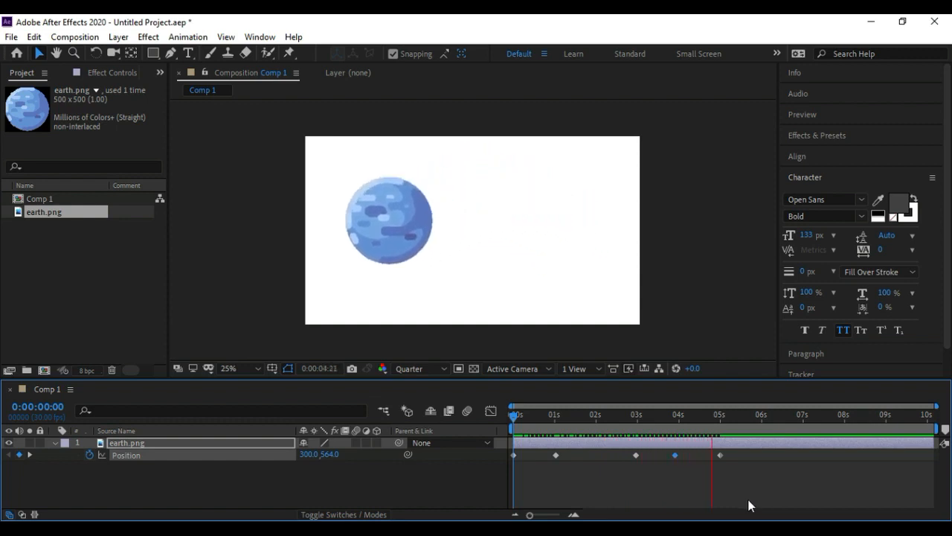
key("space")
left_click_drag(538, 421, 755, 459)
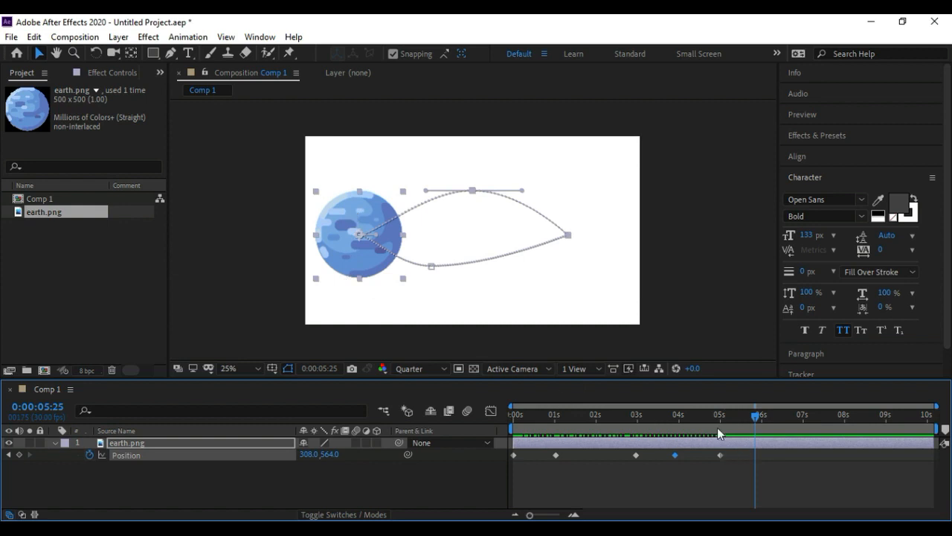
Remove all Position keyframes from the earth layer and set a new one at 0 seconds with the earth at 364, 564
left_click(89, 454)
left_click_drag(531, 416, 488, 415)
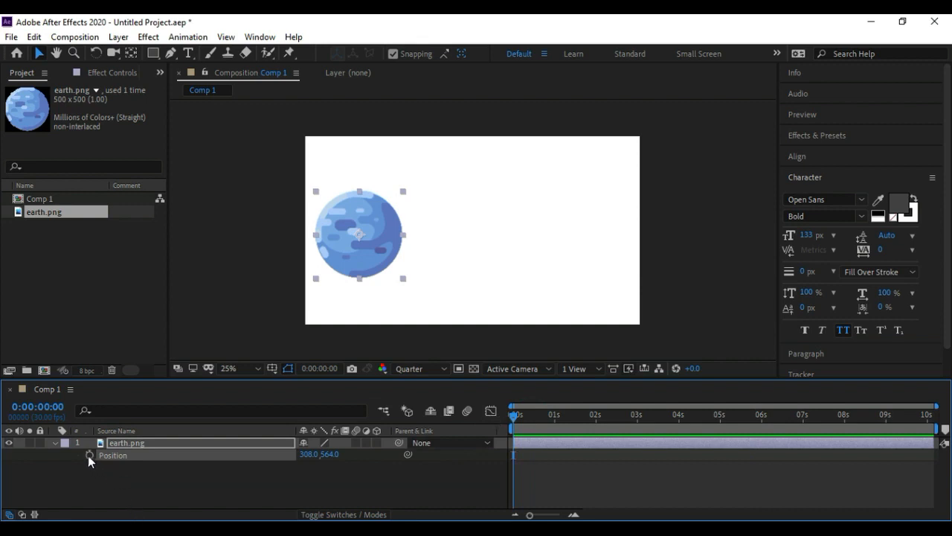
left_click(90, 454)
mouse_move(366, 249)
left_mouse_down()
mouse_move(578, 252)
mouse_move(403, 273)
mouse_move(380, 268)
mouse_move(383, 253)
left_mouse_up()
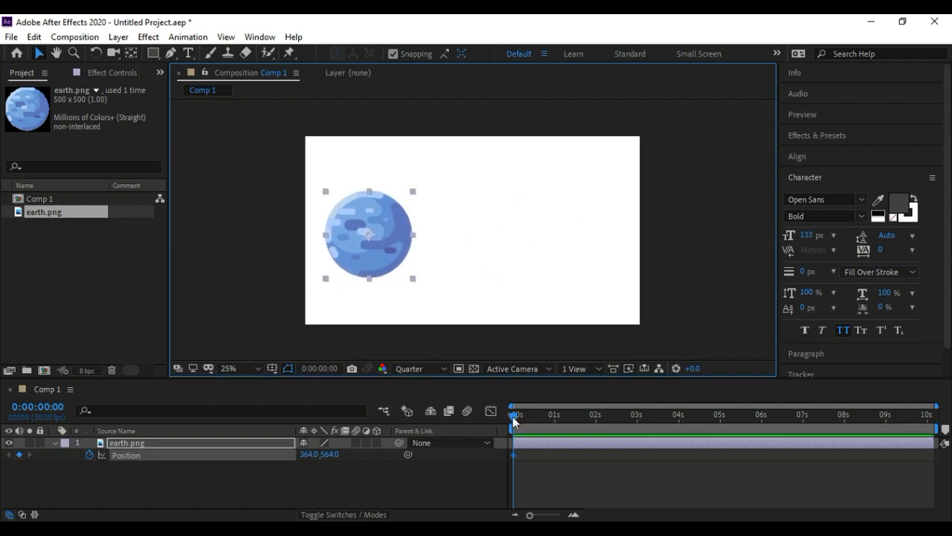
Add a Position keyframe at 0:00:02:29 by moving the earth across the composition to 1552, 564
left_click_drag(514, 416, 638, 419)
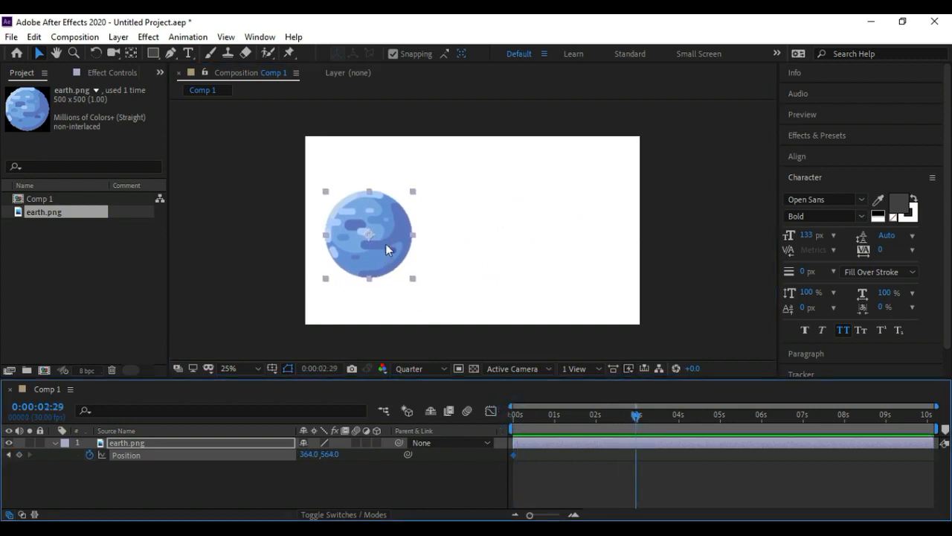
mouse_move(384, 243)
left_mouse_down()
mouse_move(479, 251)
mouse_move(370, 242)
mouse_move(587, 241)
mouse_move(381, 235)
left_mouse_up()
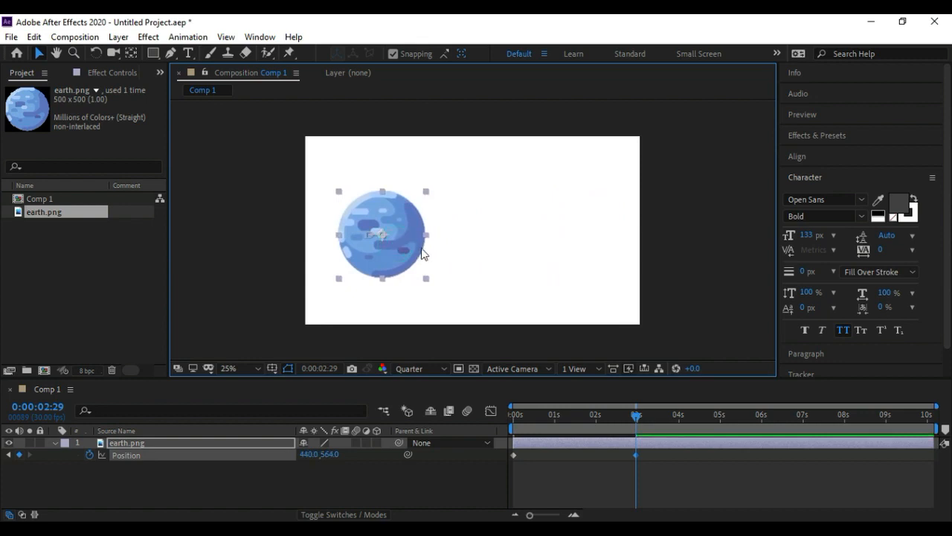
left_click_drag(395, 245, 590, 223)
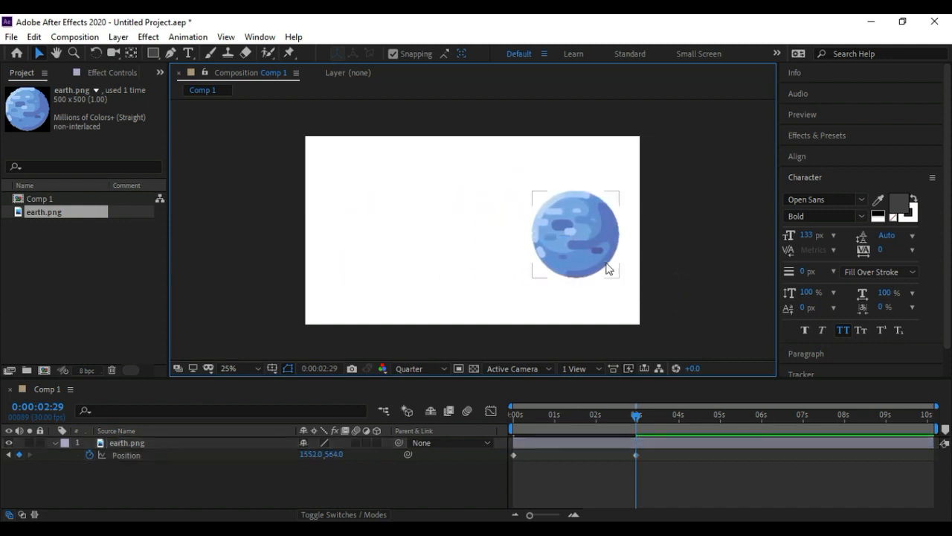
Preview the earth's straight movement across the composition from 0 seconds
key("Home")
key("space")
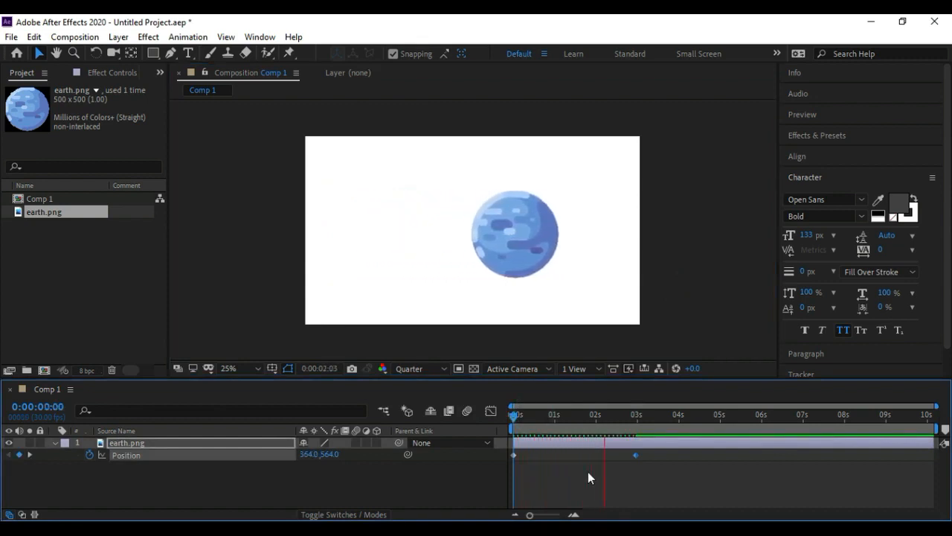
key("space")
Move the earth at the 0:00:02:29 keyframe to about 1048, 376 and preview the movement from 0 seconds
left_click_drag(590, 419, 637, 439)
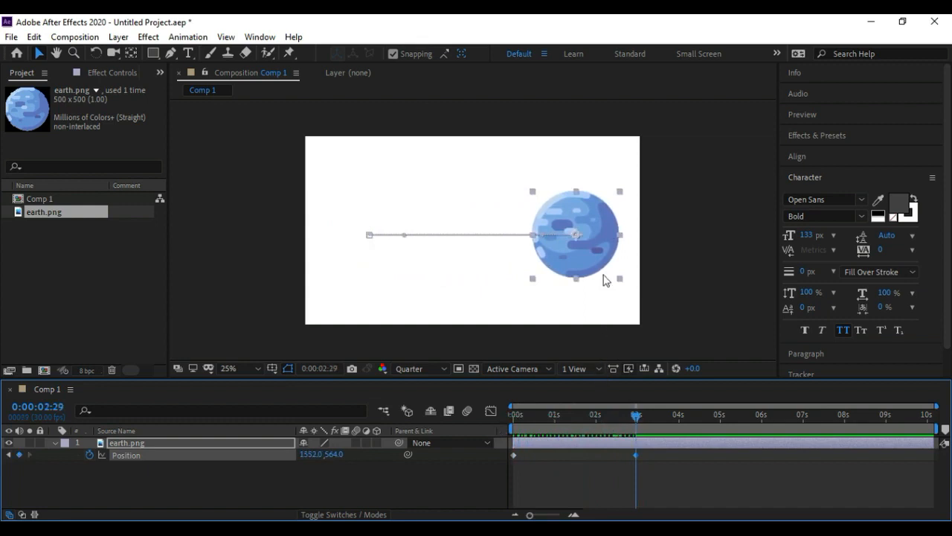
left_click_drag(593, 223, 505, 189)
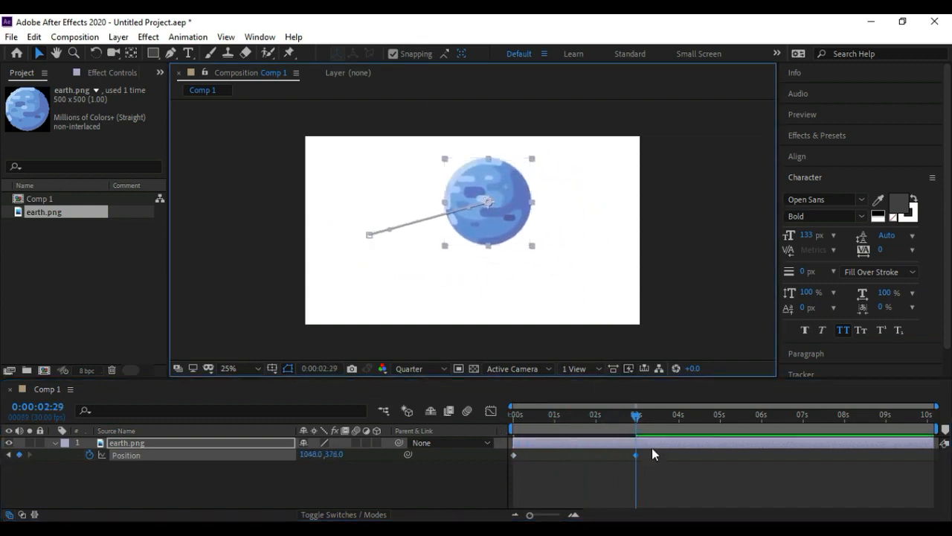
left_click_drag(635, 423, 513, 420)
key("space")
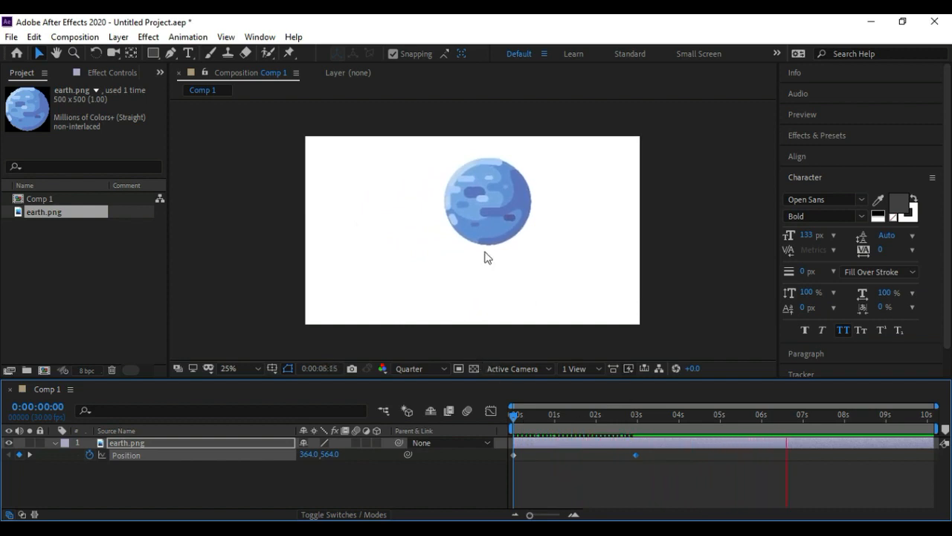
key("space")
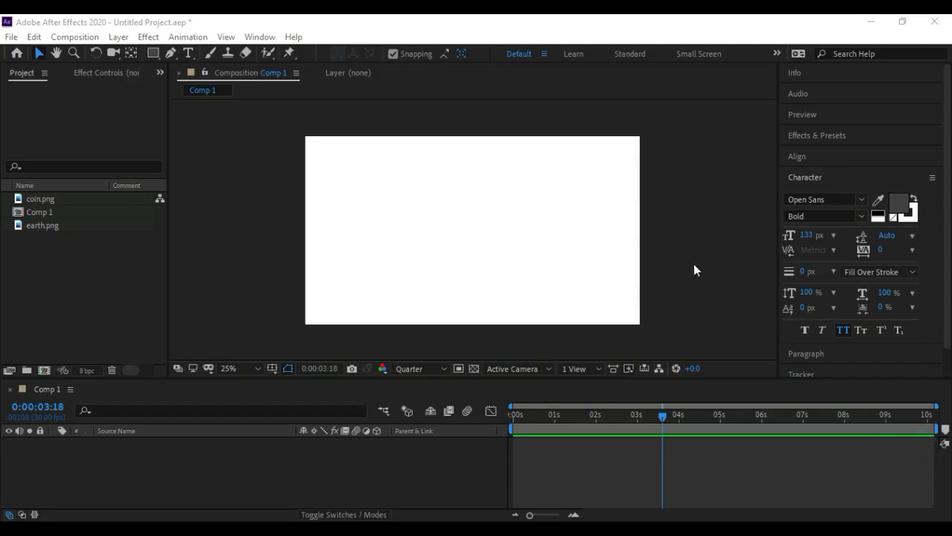
Add coin.png to the centre of the empty composition
left_click(47, 198)
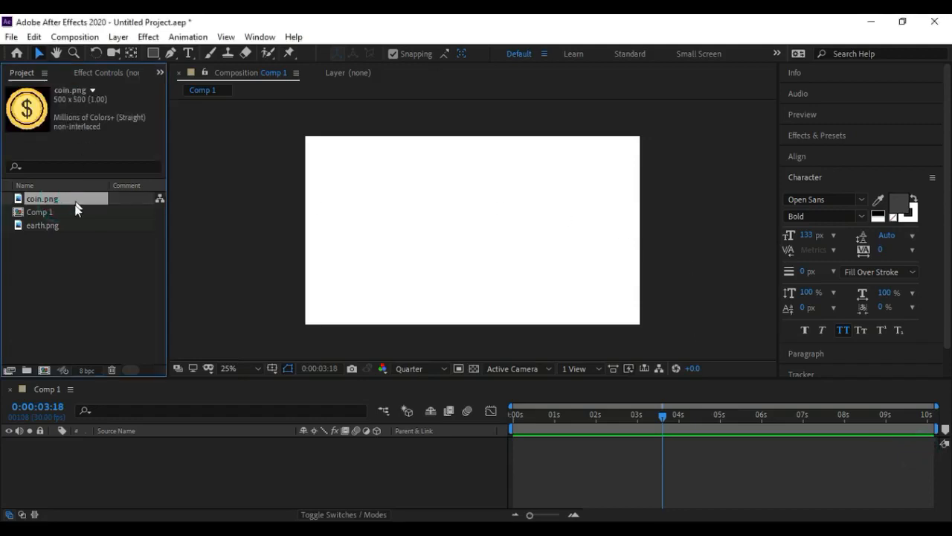
left_click_drag(51, 196, 478, 223)
left_click(727, 266)
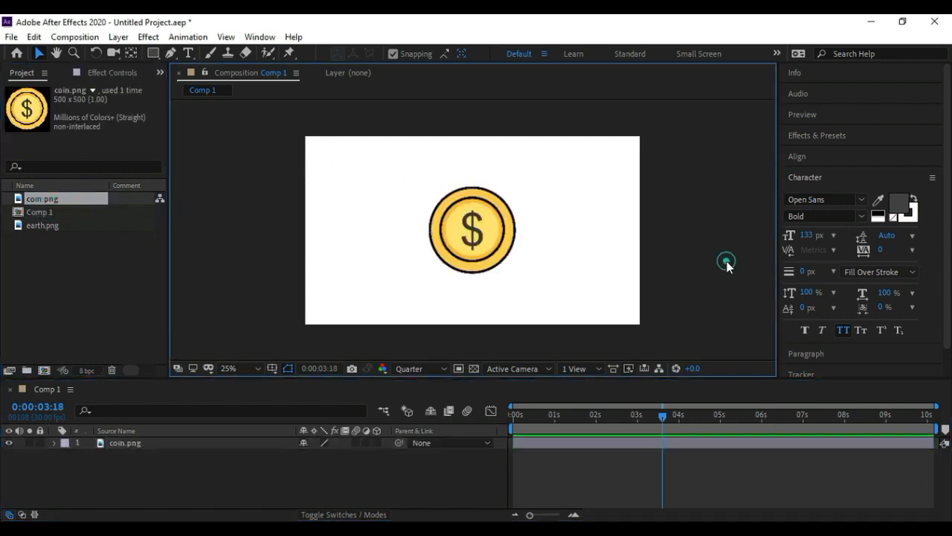
Expand the coin layer's transform properties to locate Rotation, and collapse them again
left_click(475, 238)
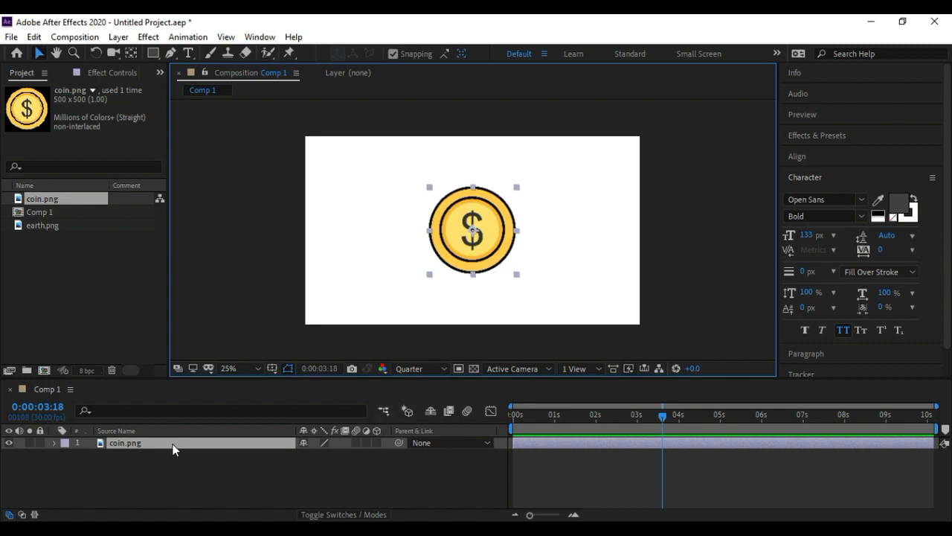
key("r")
key("r")
left_click(54, 444)
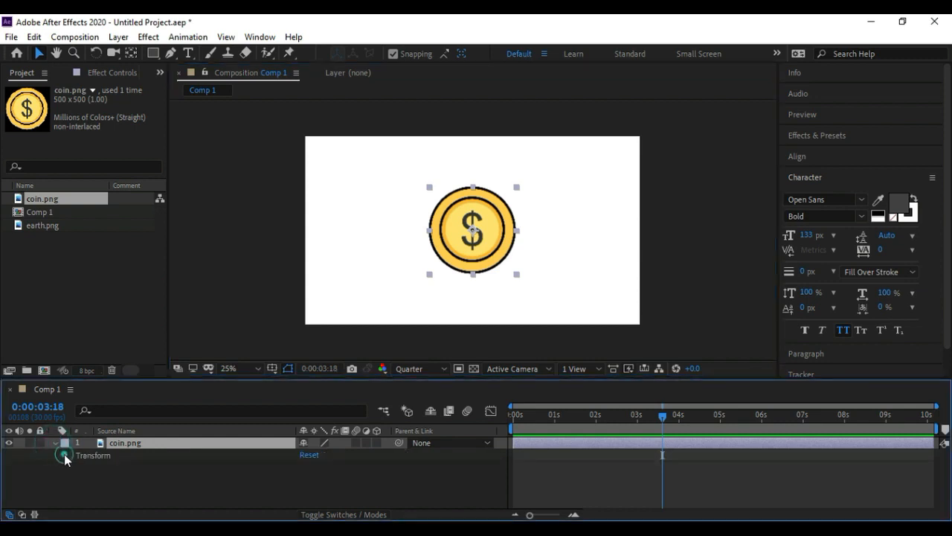
left_click(66, 455)
left_click(110, 493)
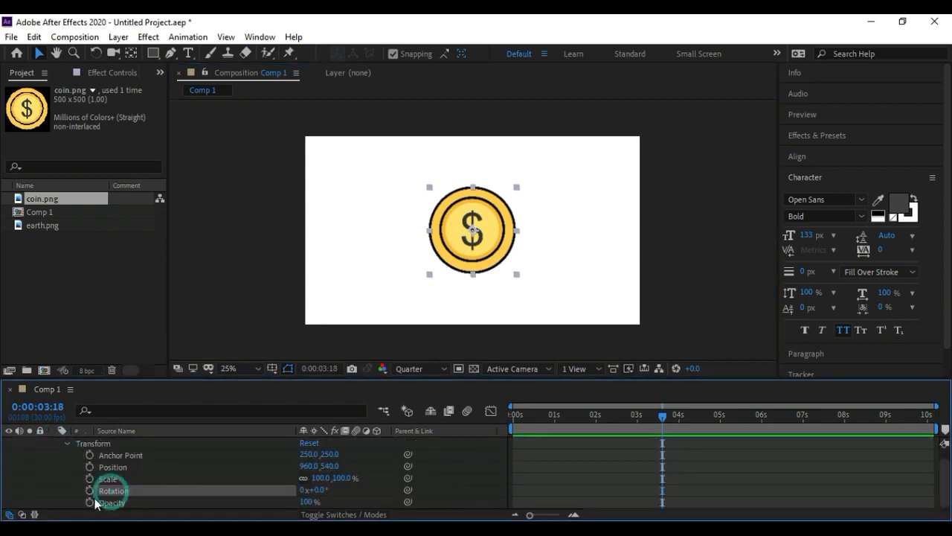
scroll(56, 454, "up", 1)
left_click(54, 443)
Reveal only the Rotation property of the coin layer
left_click(128, 445)
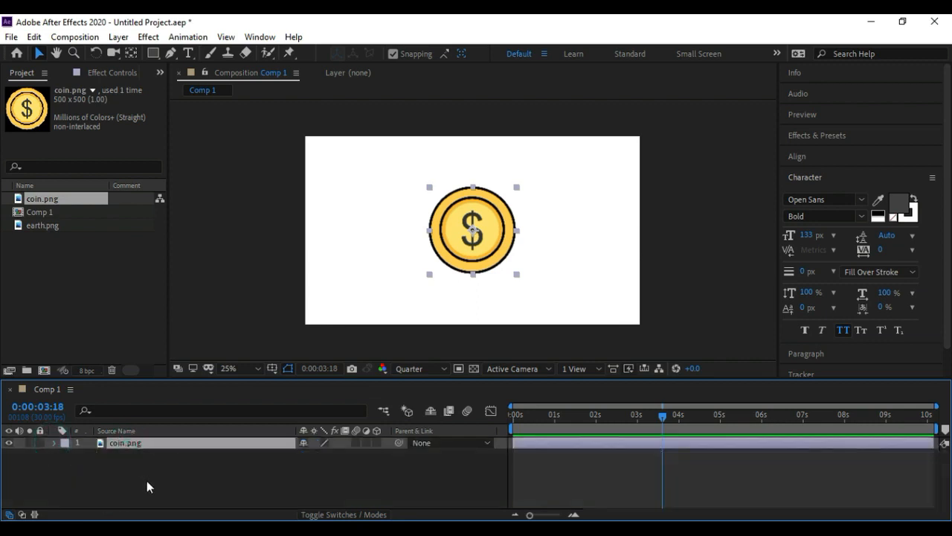
key("r")
left_click(113, 455)
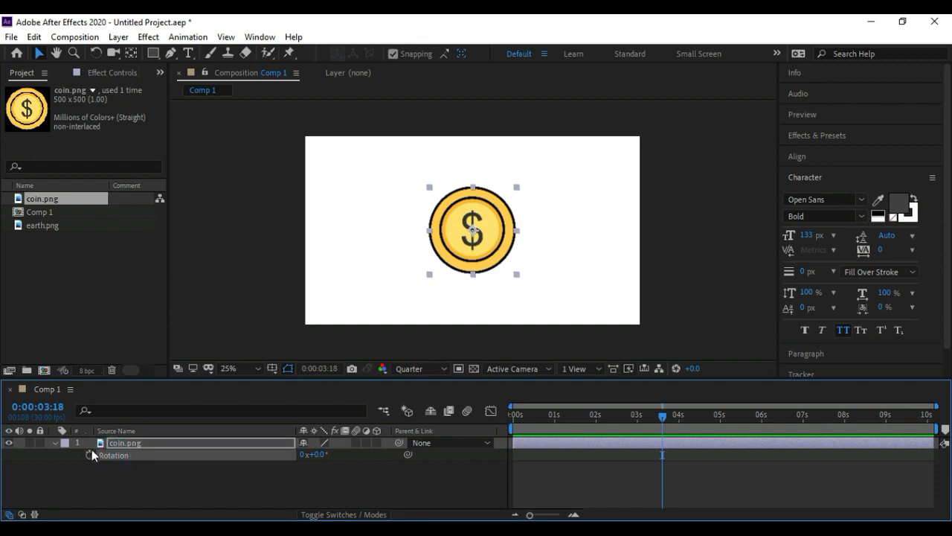
Go to 0 seconds, try different Rotation angles on the coin, and leave Rotation at -2°
key("Home")
left_click_drag(321, 461, 244, 456)
left_click_drag(247, 455, 310, 451)
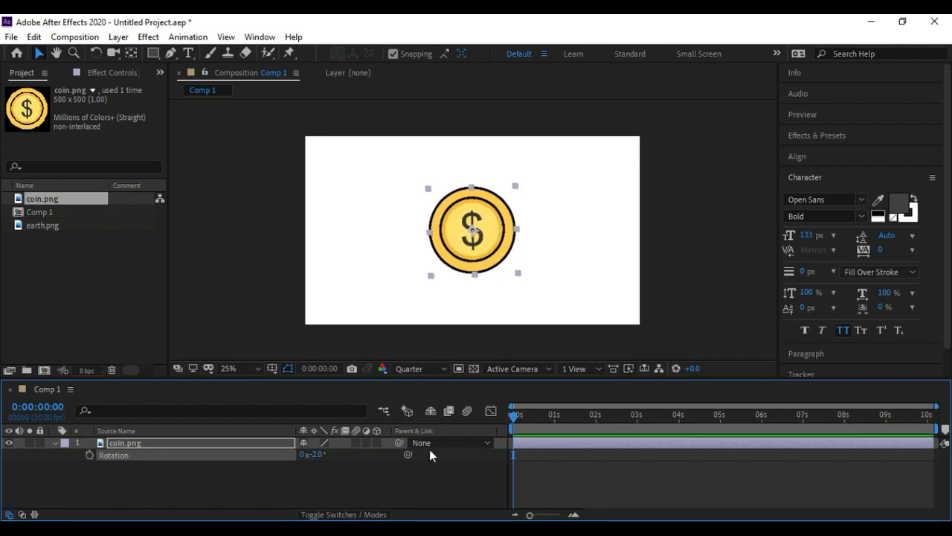
Try a Rotation keyframe for the coin at 0 seconds, move to 0:00:03:00, and turn Rotation keyframing off again
mouse_move(512, 416)
left_mouse_down()
mouse_move(534, 420)
mouse_move(511, 415)
left_mouse_up()
left_click(90, 455)
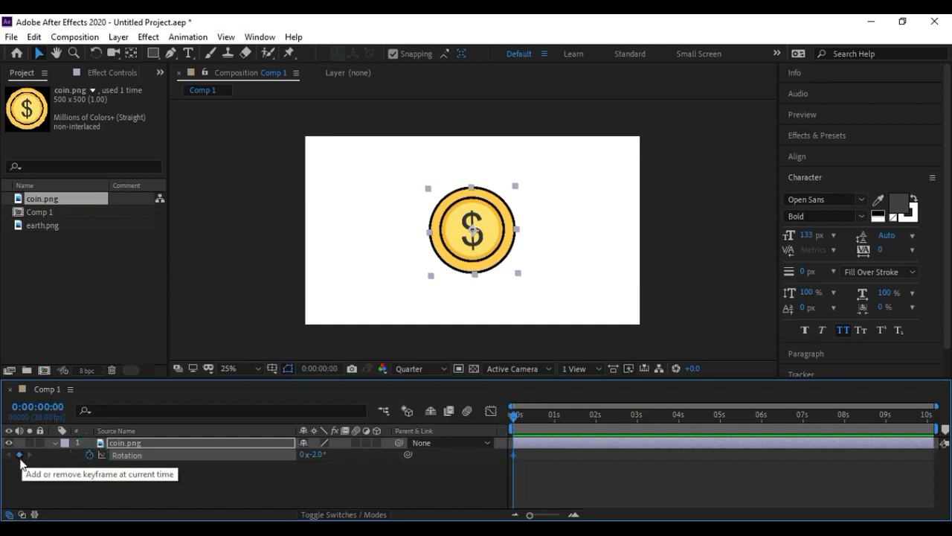
left_click_drag(515, 415, 636, 427)
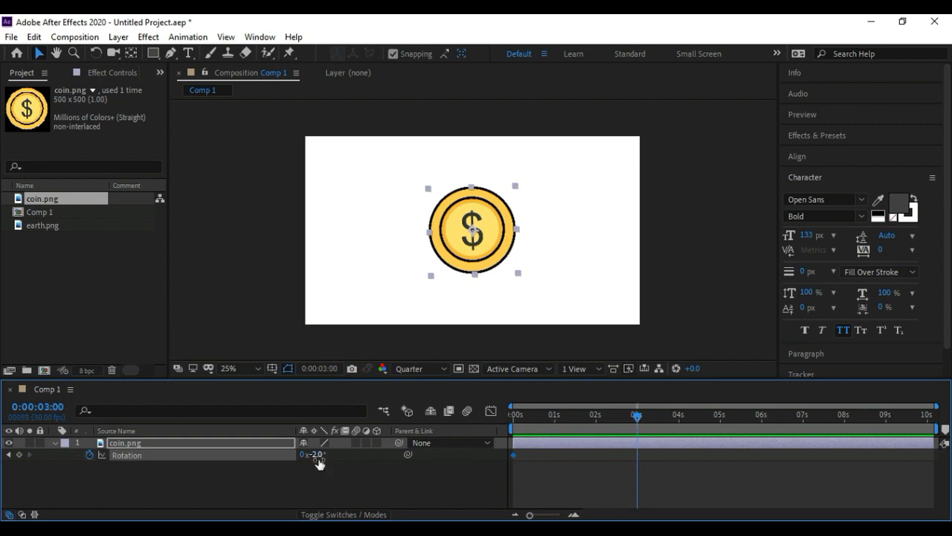
left_click(529, 454)
left_click(128, 440)
left_click_drag(541, 420, 462, 418)
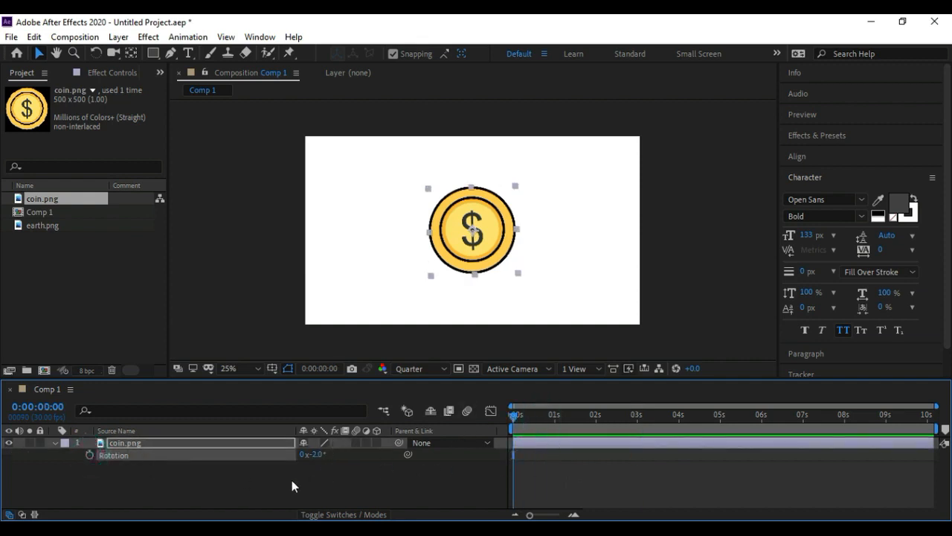
Set the coin's Rotation to 0° with a keyframe at 0 seconds, and add a 30° Rotation keyframe at 0:00:03:00
left_click(316, 454)
type("0")
key("Return")
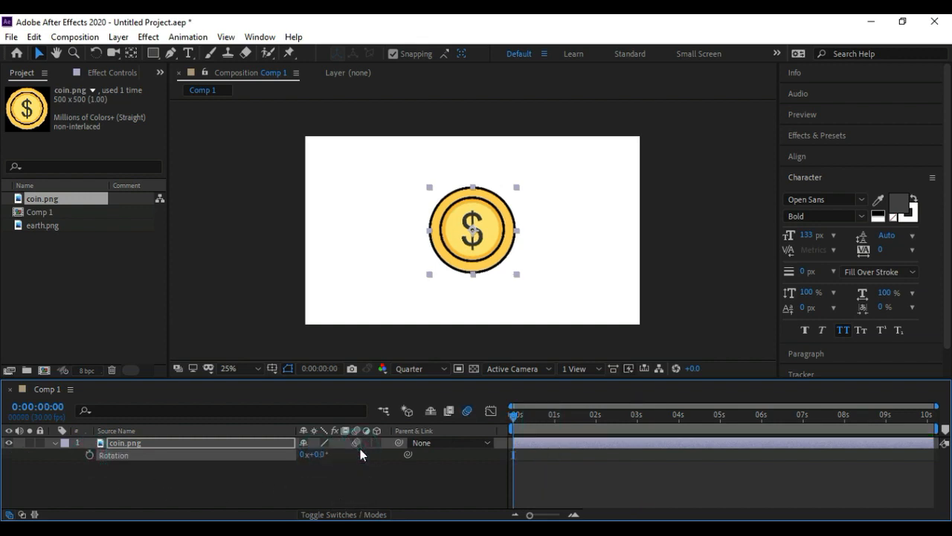
left_click(89, 455)
left_click_drag(515, 417, 638, 425)
left_click_drag(319, 462, 347, 465)
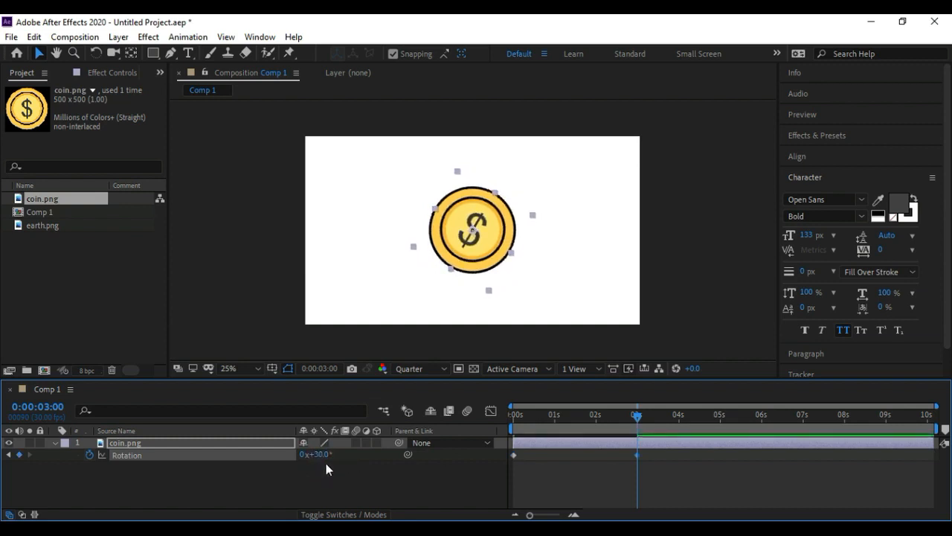
Return to 0 seconds and preview the coin's rotation animation
left_click(551, 452)
left_click_drag(543, 415, 509, 413)
key("space")
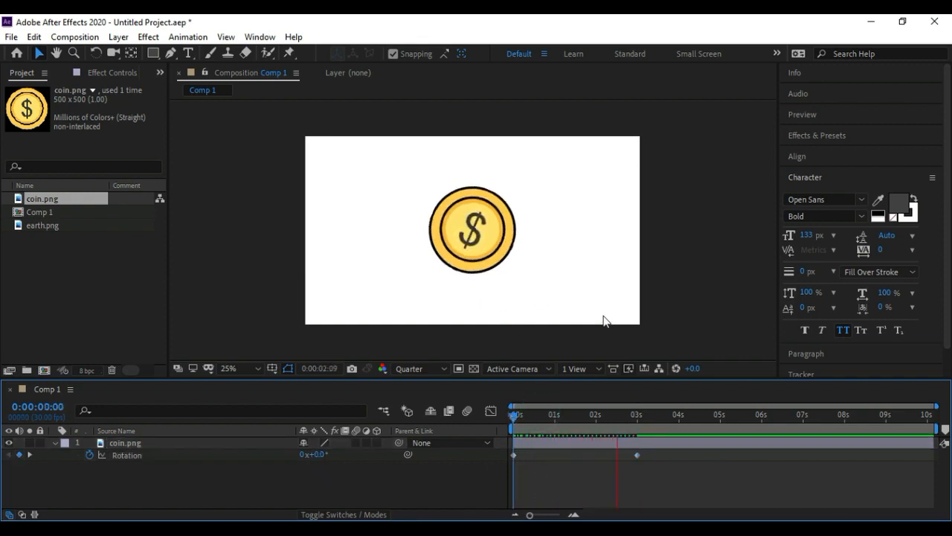
key("space")
Add a 90° Rotation keyframe for the coin at 0:00:05:29 and preview the animation from the start
left_click(644, 420)
left_click_drag(644, 421, 762, 425)
left_click_drag(319, 455, 366, 460)
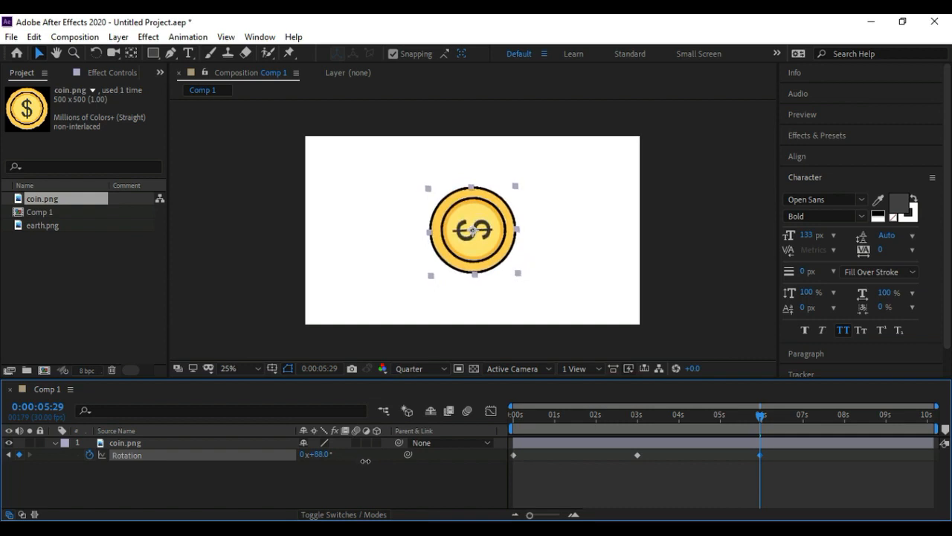
left_click_drag(366, 460, 367, 461)
left_click_drag(642, 417, 759, 425)
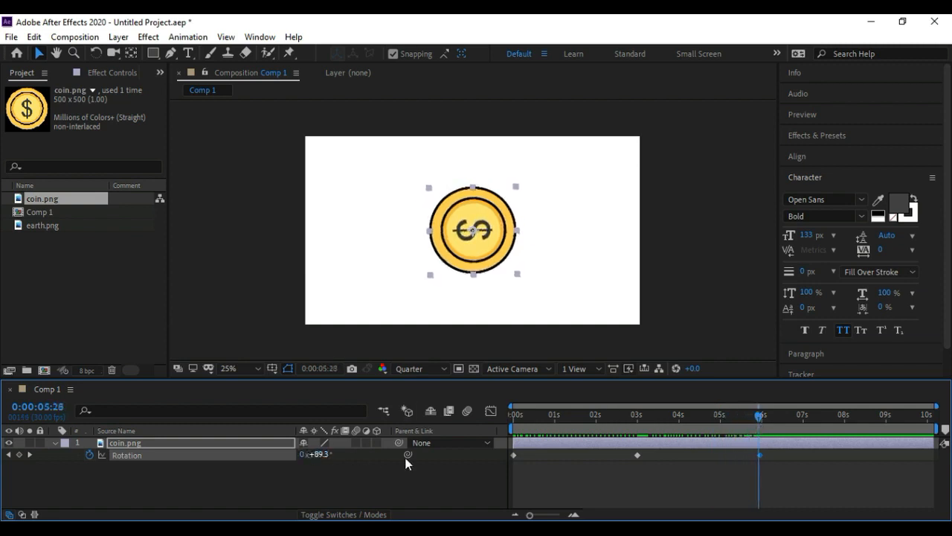
left_click_drag(759, 421, 504, 478)
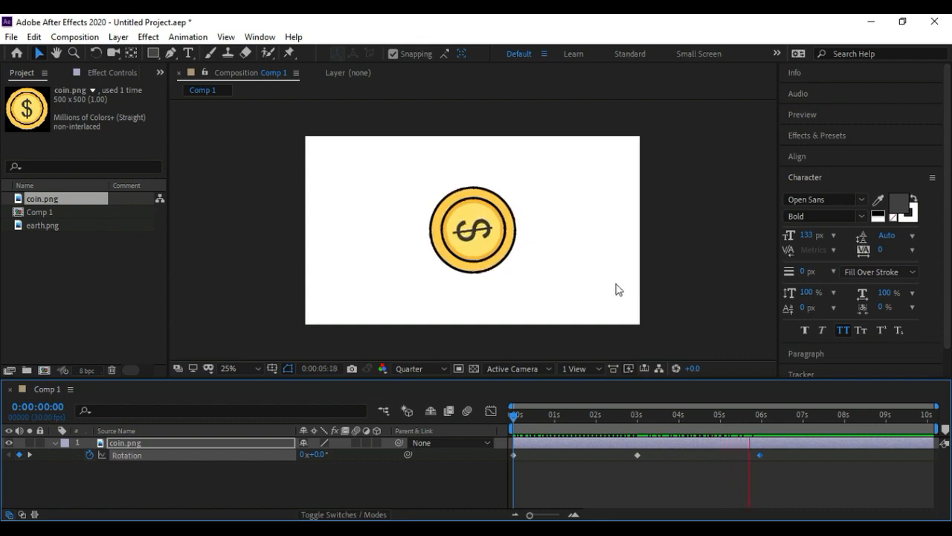
Move the 30° Rotation keyframe to about 0.9 seconds and the 90° keyframe to about 3.5 seconds, and preview the animation
left_click(677, 440)
left_click_drag(648, 417, 741, 418)
left_click_drag(760, 454, 551, 467)
left_click(513, 418)
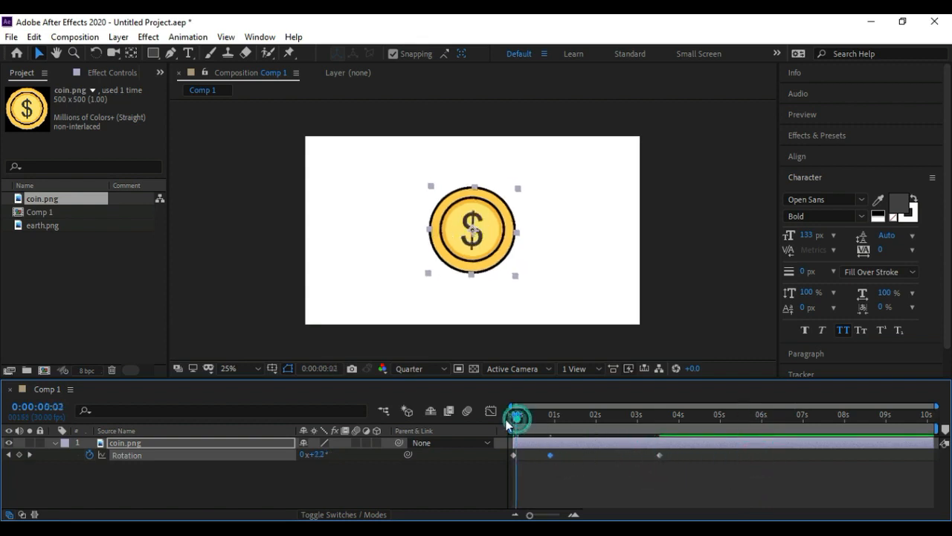
key("space")
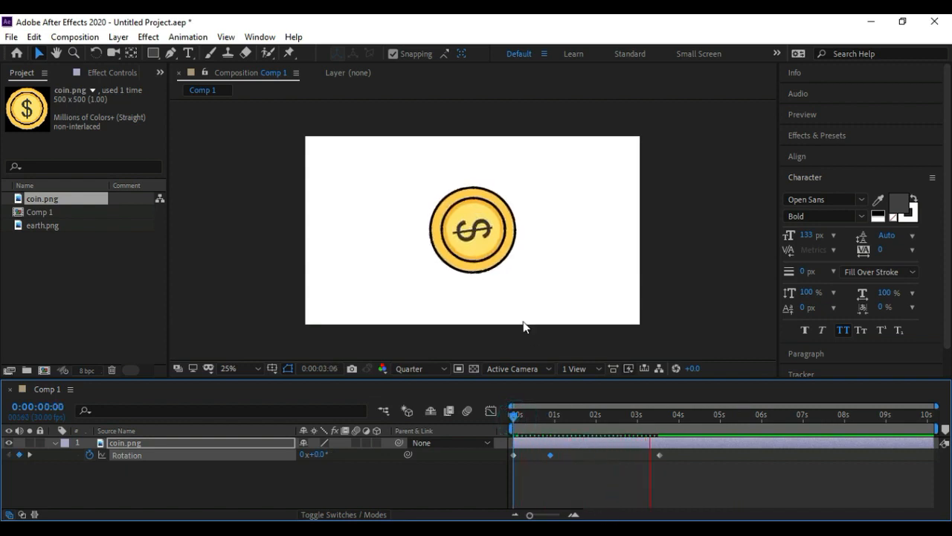
Move the 30° Rotation keyframe to about 0.5 seconds and the 90° keyframe to about 1 second, and preview the animation
left_click(658, 455)
left_click_drag(623, 454, 553, 455)
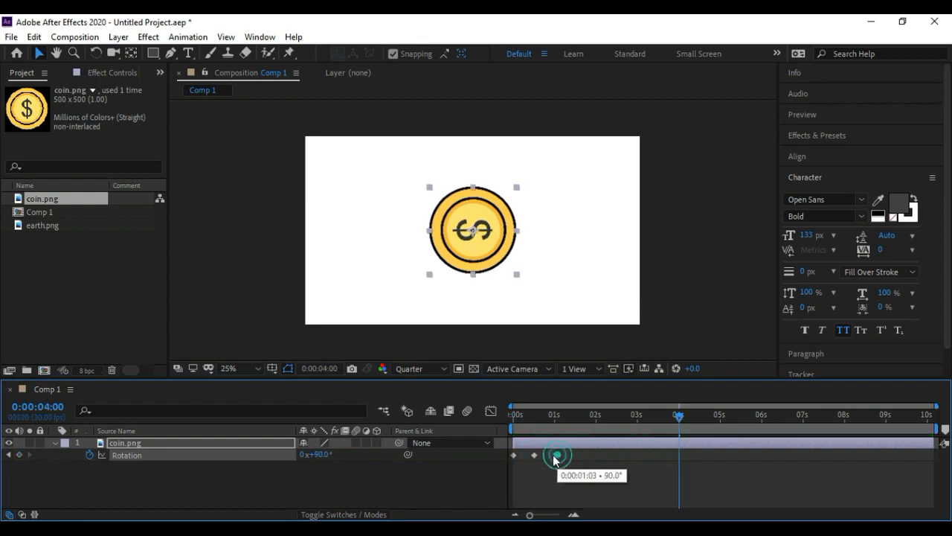
left_click_drag(559, 414, 512, 417)
key("space")
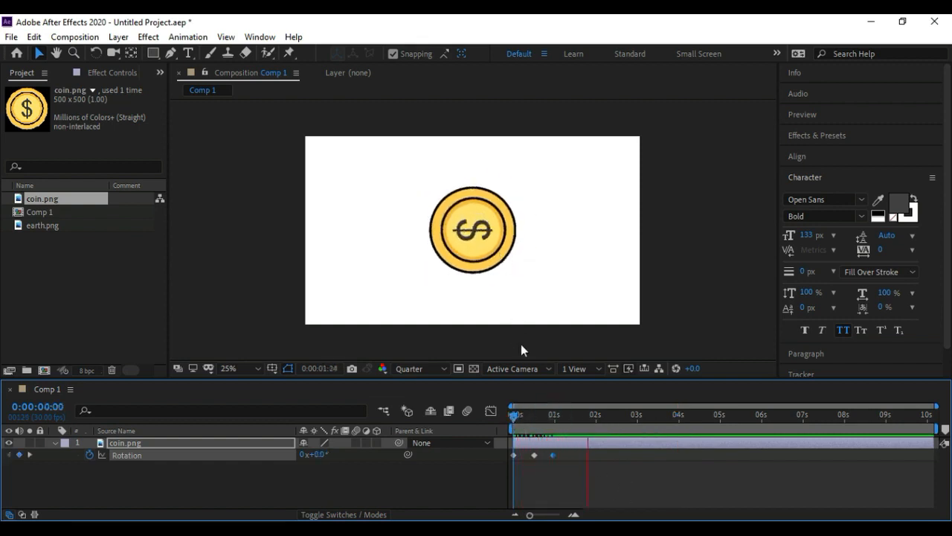
key("space")
Add a -90° Rotation keyframe for the coin at about 1.5 seconds and preview the animation from the start
mouse_move(560, 418)
left_mouse_down()
mouse_move(583, 418)
mouse_move(573, 414)
left_mouse_up()
left_click_drag(322, 460, 133, 393)
left_click_drag(550, 417, 508, 418)
key("space")
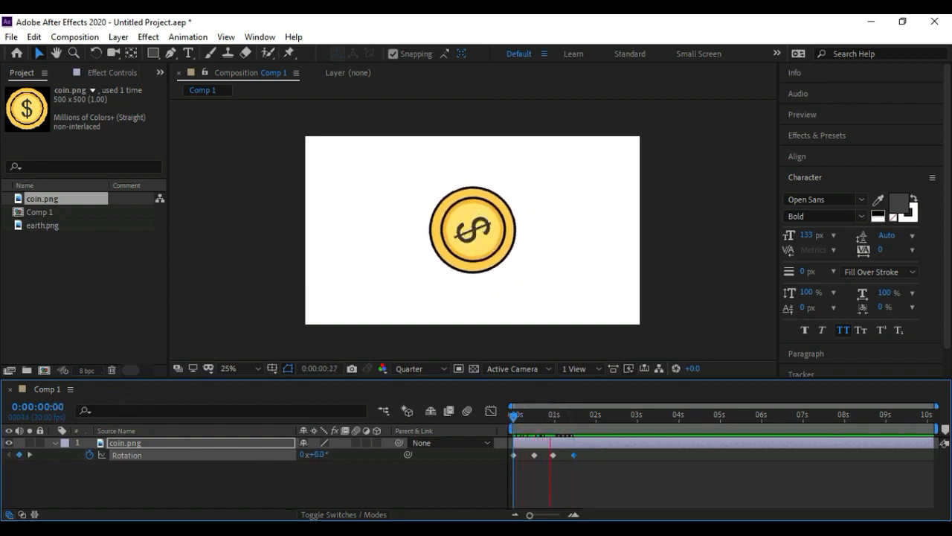
Remove all Rotation keyframes from the coin layer and return to 0 seconds
left_click(553, 417)
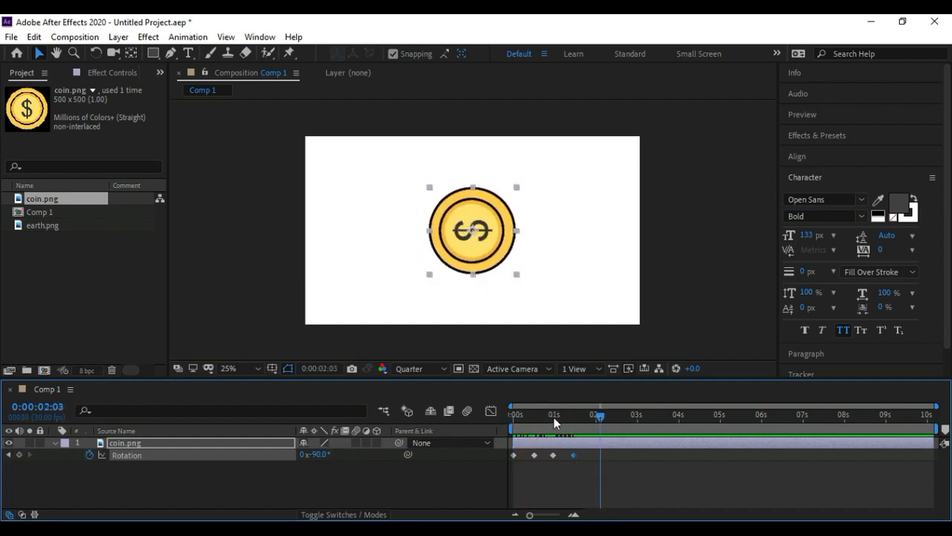
left_click_drag(554, 417, 609, 428)
left_click(90, 455)
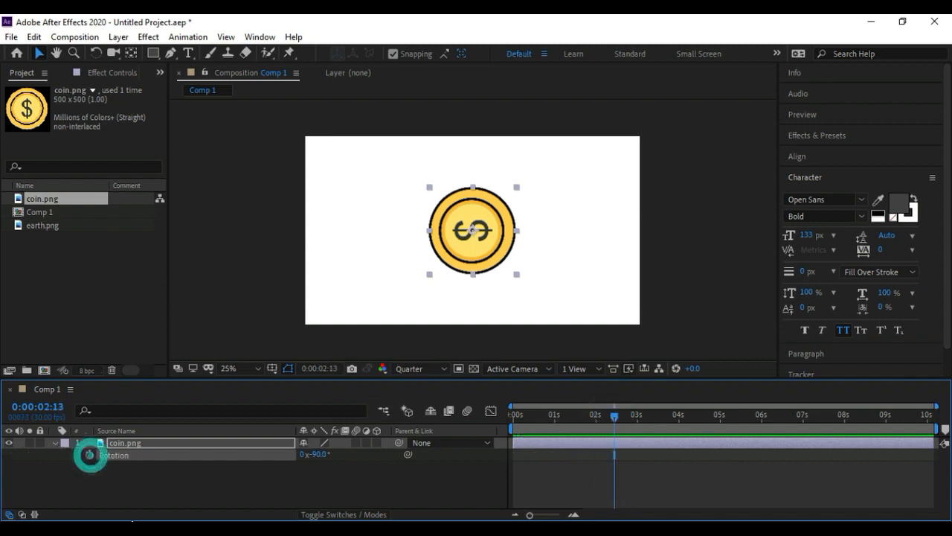
left_click_drag(551, 418, 519, 416)
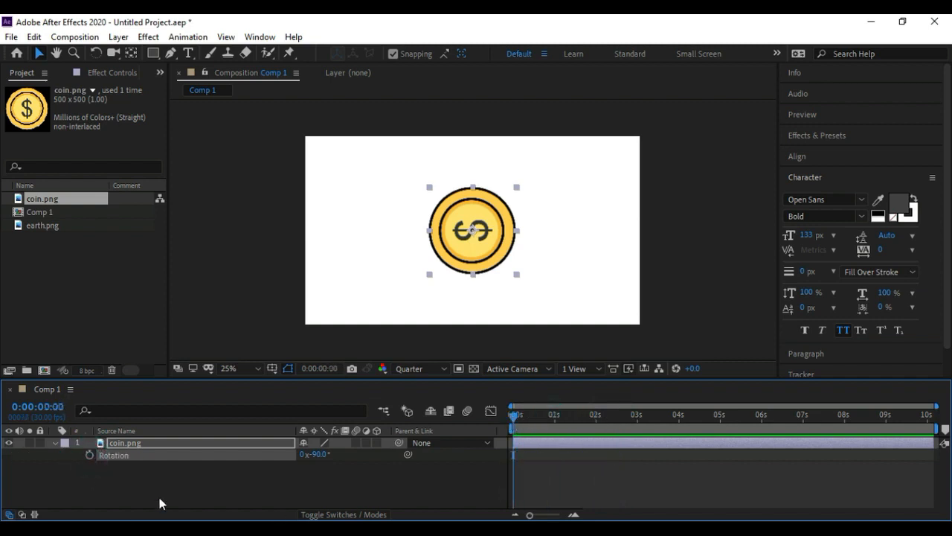
Start Rotation keyframing on the coin at 0 seconds with a value of 0°
left_click(90, 455)
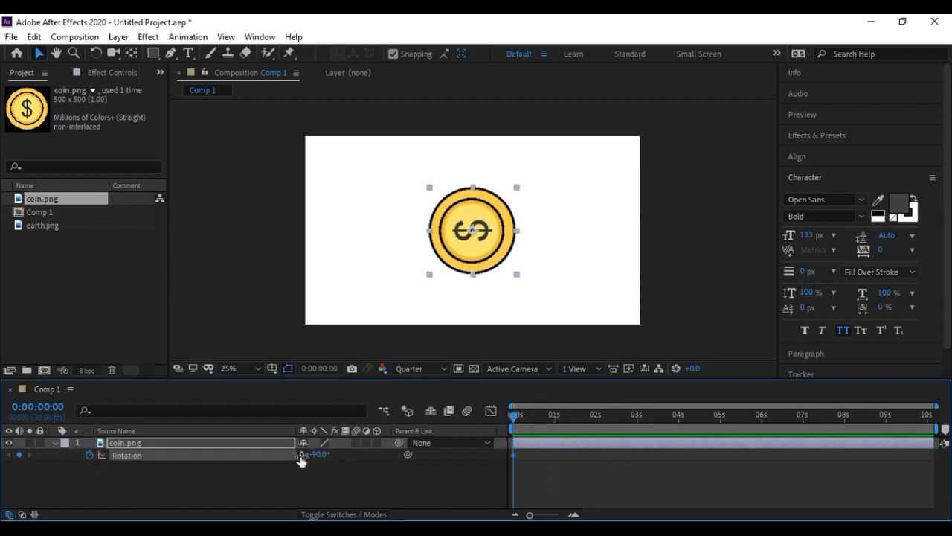
left_click(348, 459)
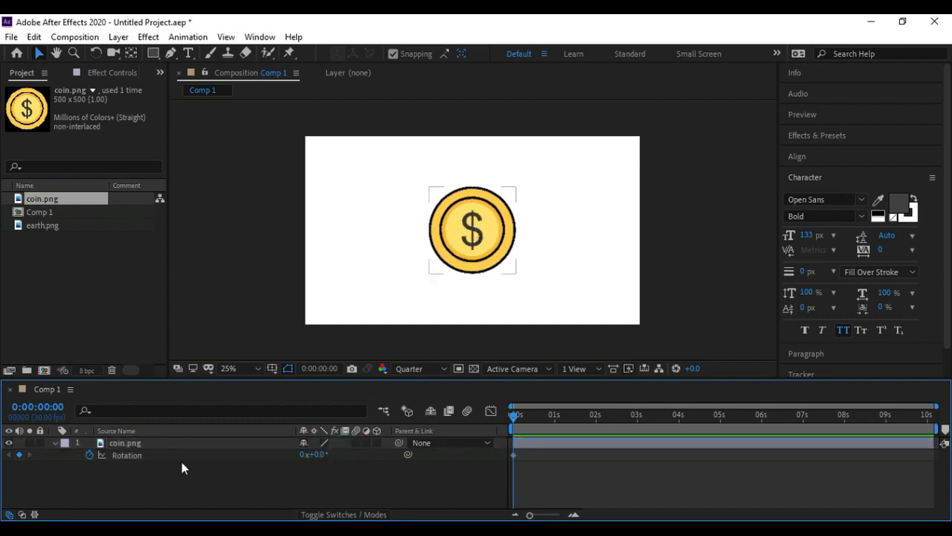
left_click(514, 415)
left_click_drag(528, 421, 625, 432)
left_click(506, 455)
left_click(513, 456)
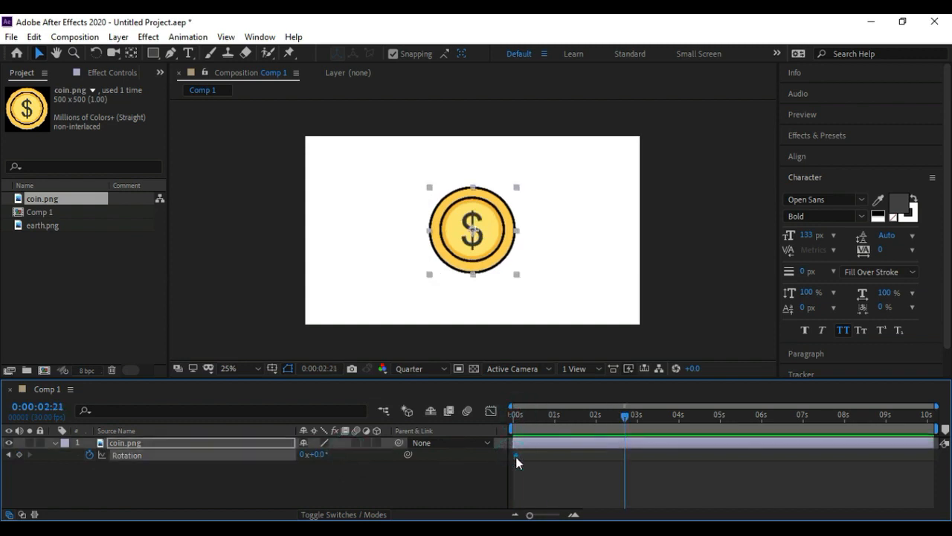
Add a Rotation keyframe of 1 full revolution for the coin at 0:00:02:00, and preview the spin from the start
left_click_drag(632, 414, 600, 419)
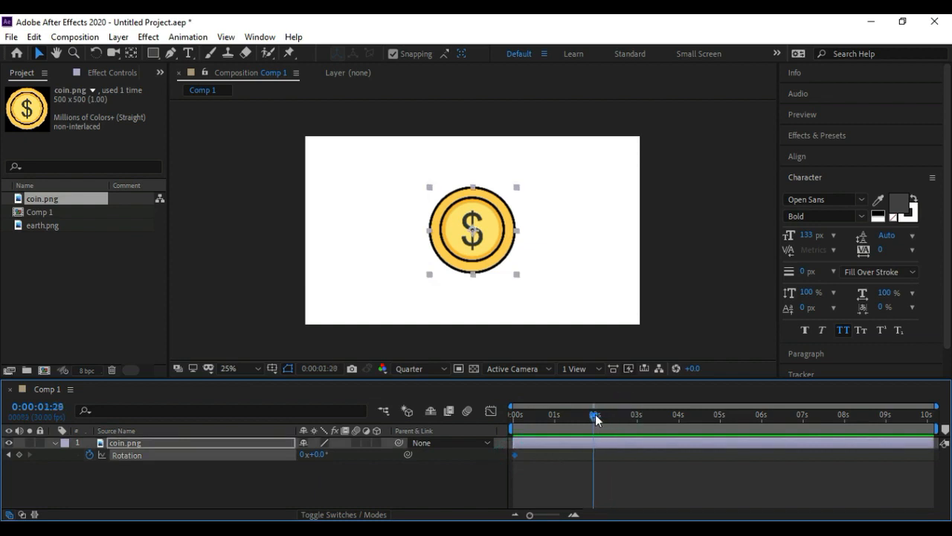
left_click(301, 454)
type("1")
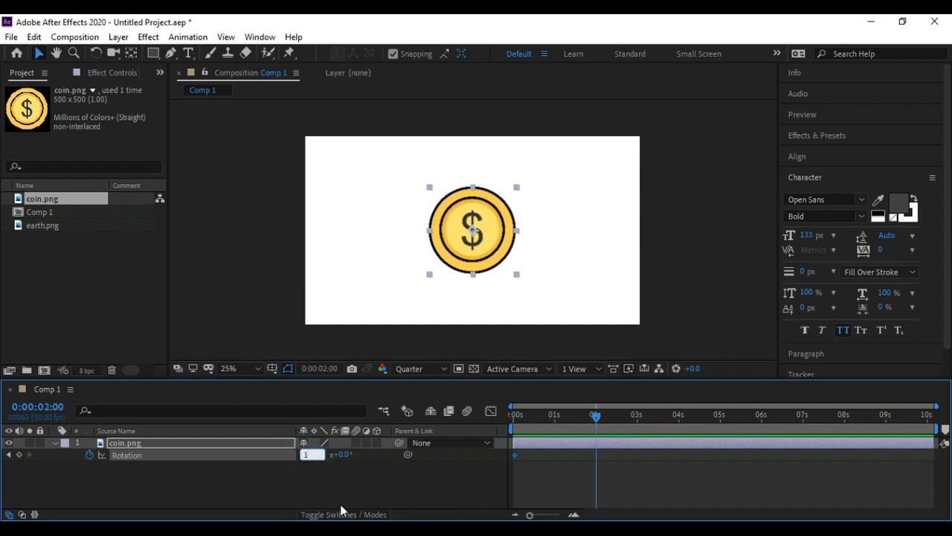
left_click(350, 487)
left_click(512, 416)
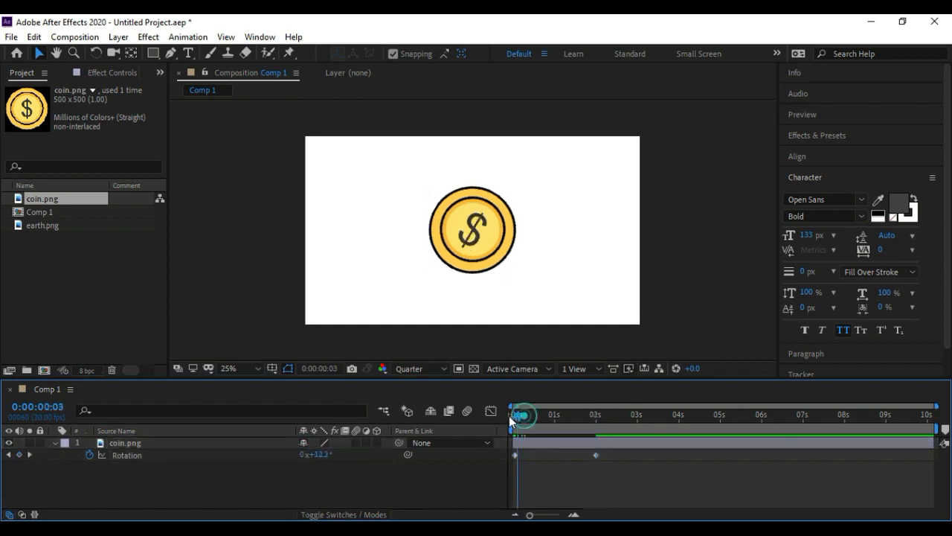
key("space")
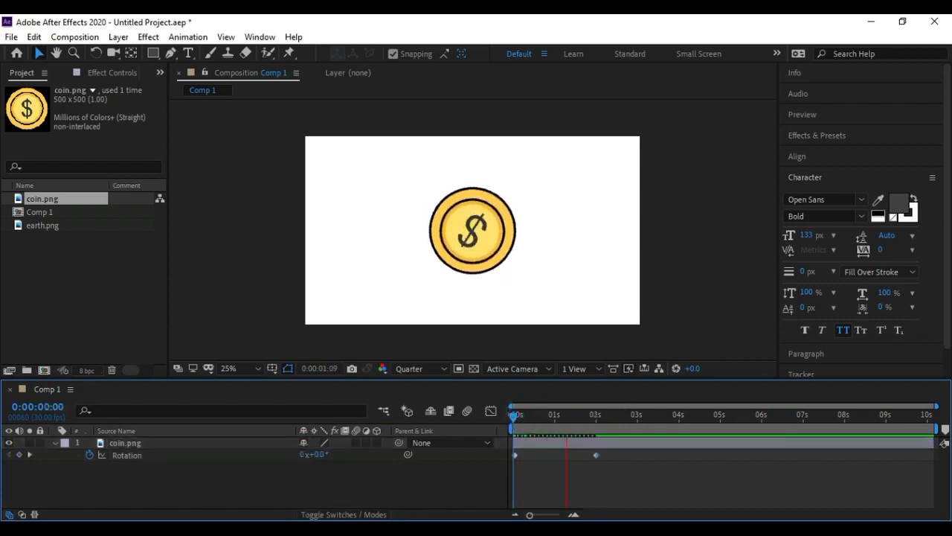
Add a Rotation keyframe of 23 revolutions for the coin at 0:00:04:28, and preview the spin from 0:00:02:00
left_click_drag(587, 418, 596, 421)
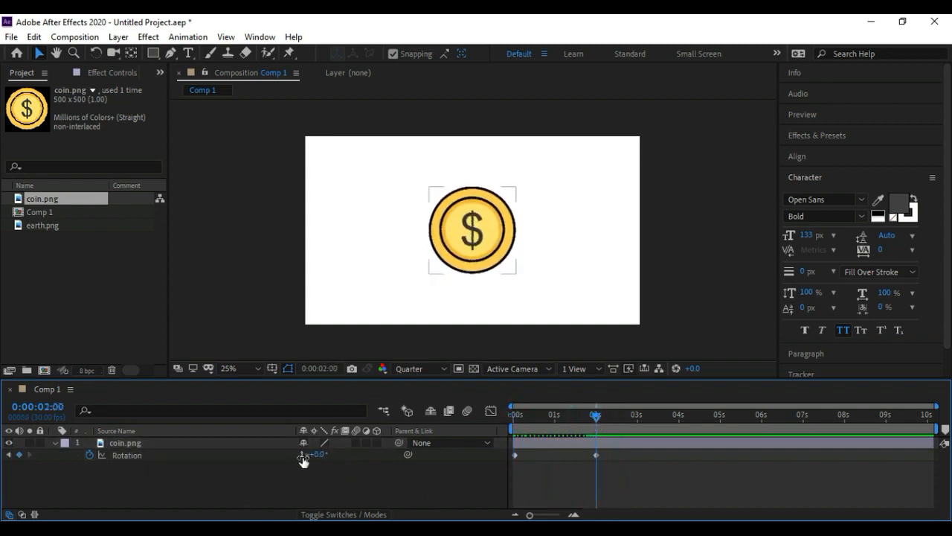
left_click_drag(599, 418, 718, 419)
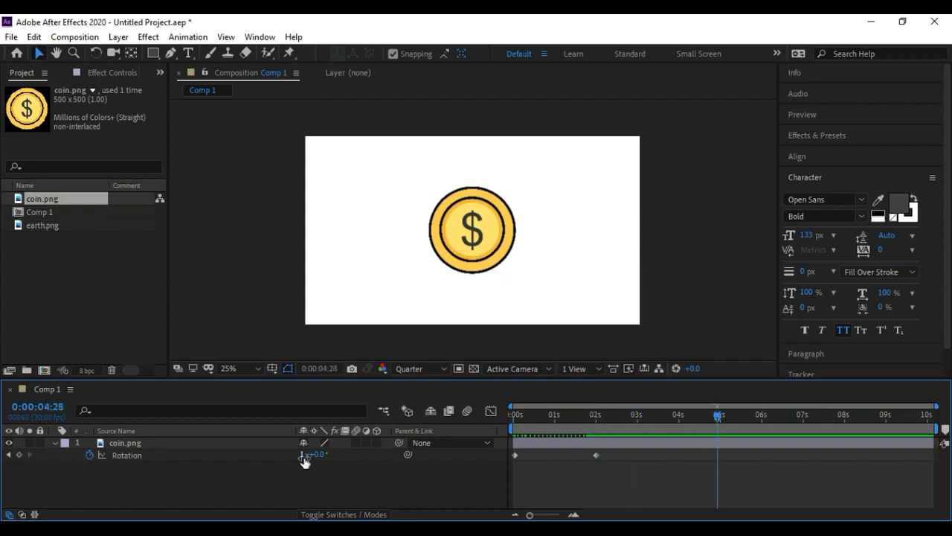
mouse_move(302, 456)
left_mouse_down()
mouse_move(284, 457)
mouse_move(306, 455)
left_mouse_up()
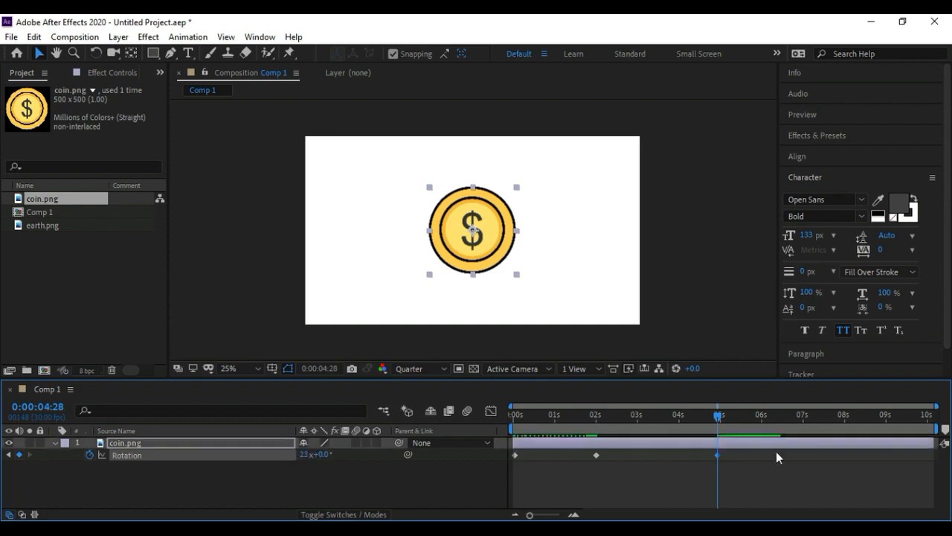
left_click(717, 414)
mouse_move(718, 415)
left_mouse_down()
mouse_move(559, 414)
mouse_move(718, 414)
left_mouse_up()
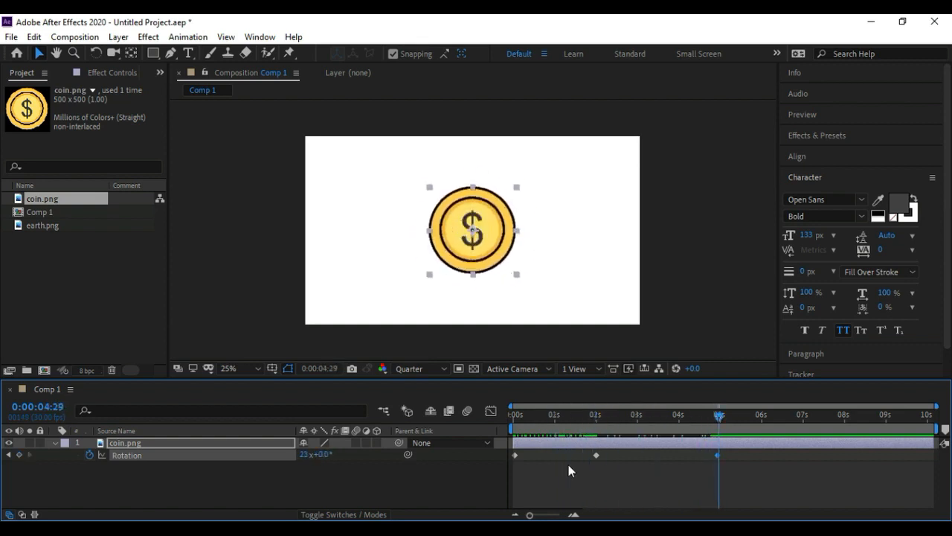
left_click(595, 416)
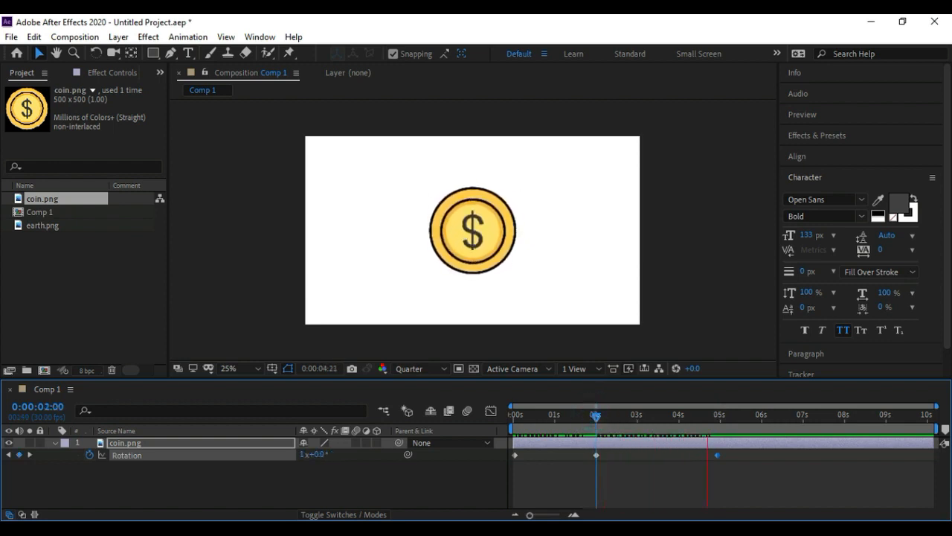
Try the 23-revolution keyframe at about 2.6 seconds, place it at about 5 seconds instead, and preview from the start
key("space")
left_click_drag(717, 455, 620, 452)
mouse_move(595, 415)
left_mouse_down()
mouse_move(639, 415)
mouse_move(556, 417)
mouse_move(612, 409)
left_mouse_up()
left_click_drag(621, 455, 720, 454)
left_click_drag(593, 418, 514, 415)
key("space")
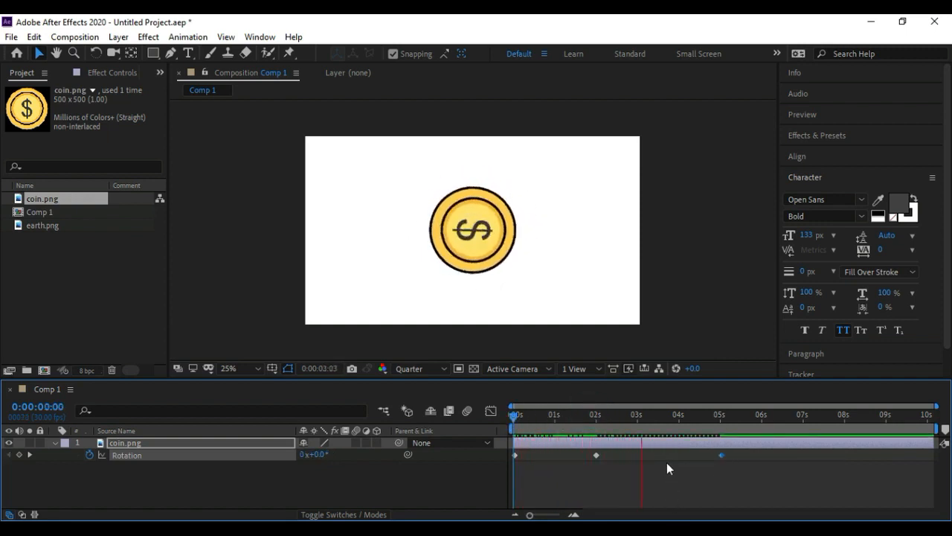
left_click_drag(667, 414, 523, 418)
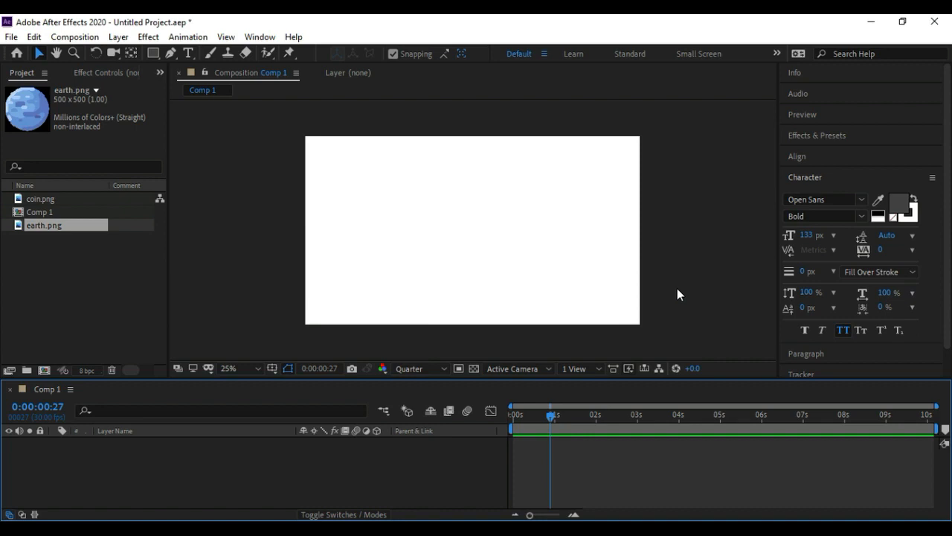
Place earth.png at the centre of the empty composition
left_click(118, 267)
left_click(47, 226)
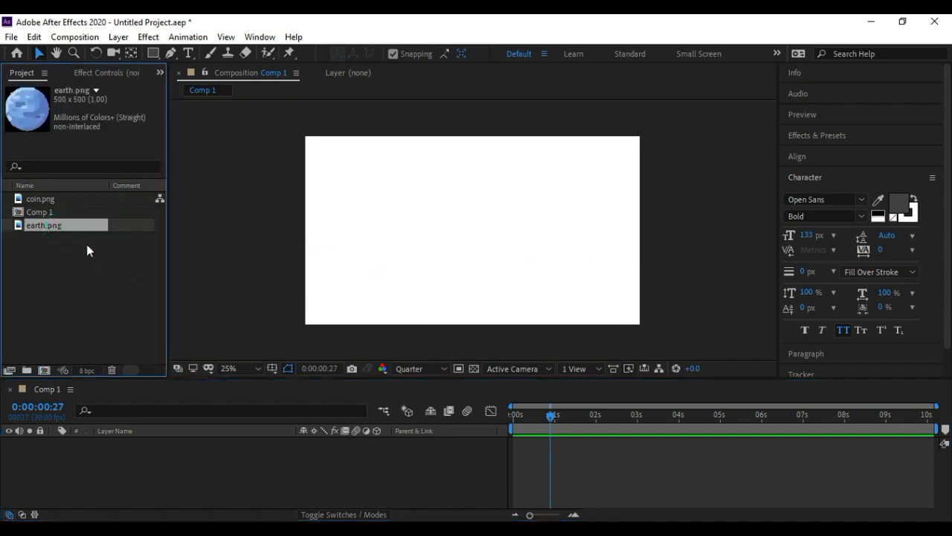
left_click_drag(64, 225, 477, 225)
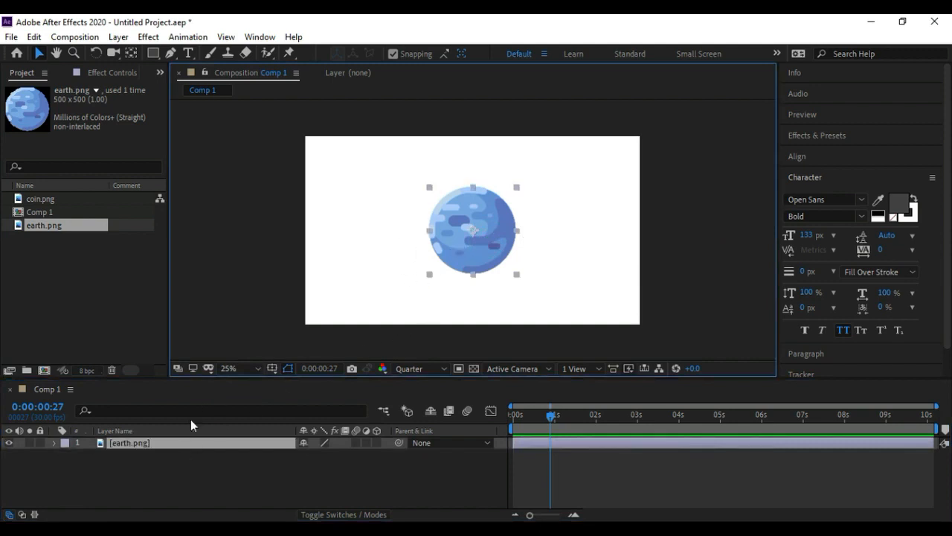
Reveal only the Opacity property of the earth layer
left_click(52, 442)
left_click(53, 441)
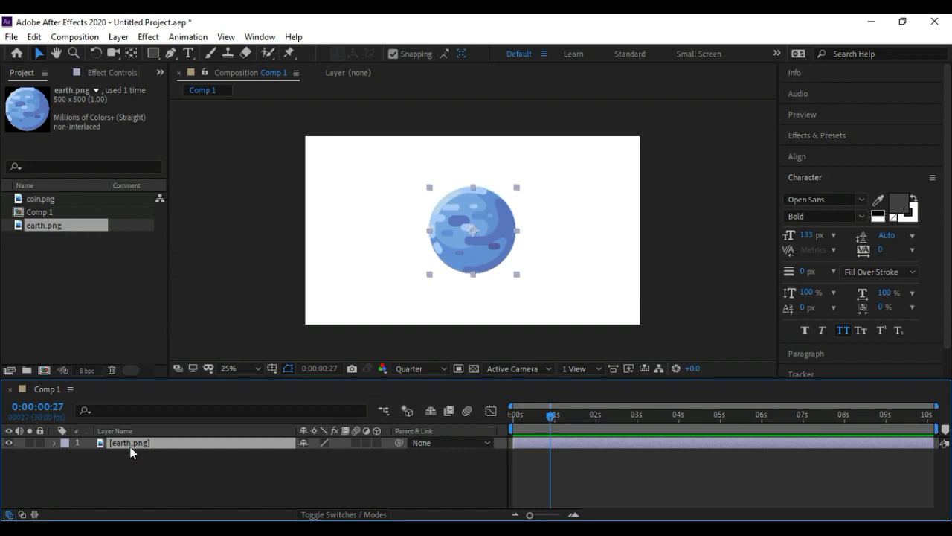
key("t")
left_click(106, 455)
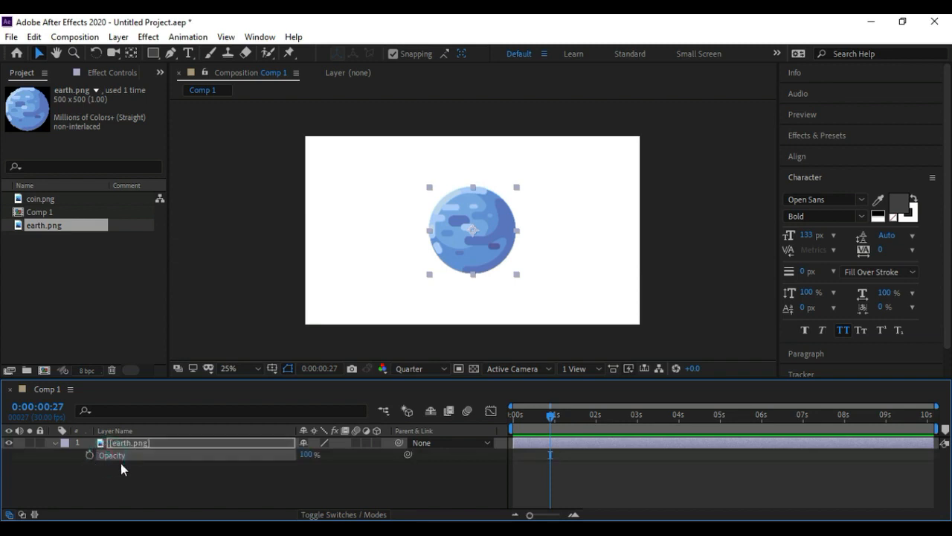
left_click(165, 443)
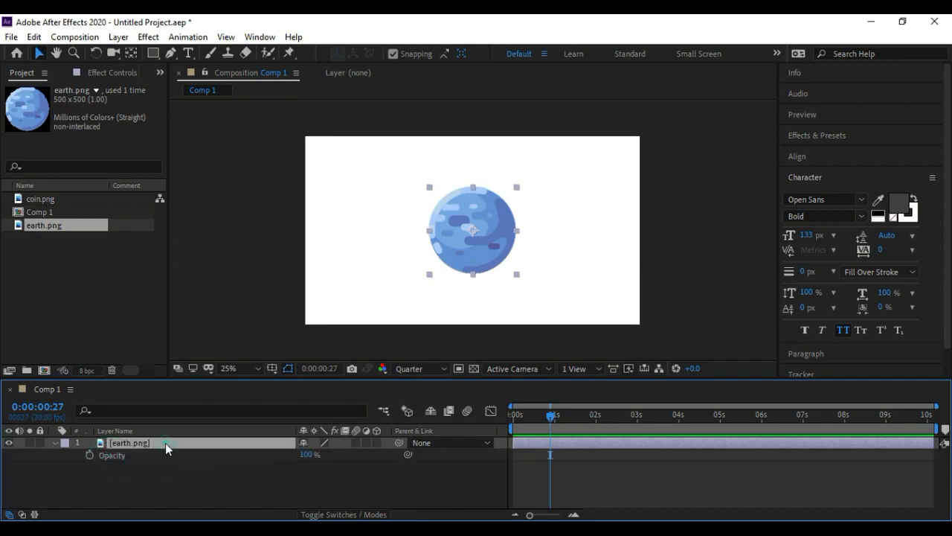
left_click(307, 454)
left_click(308, 455)
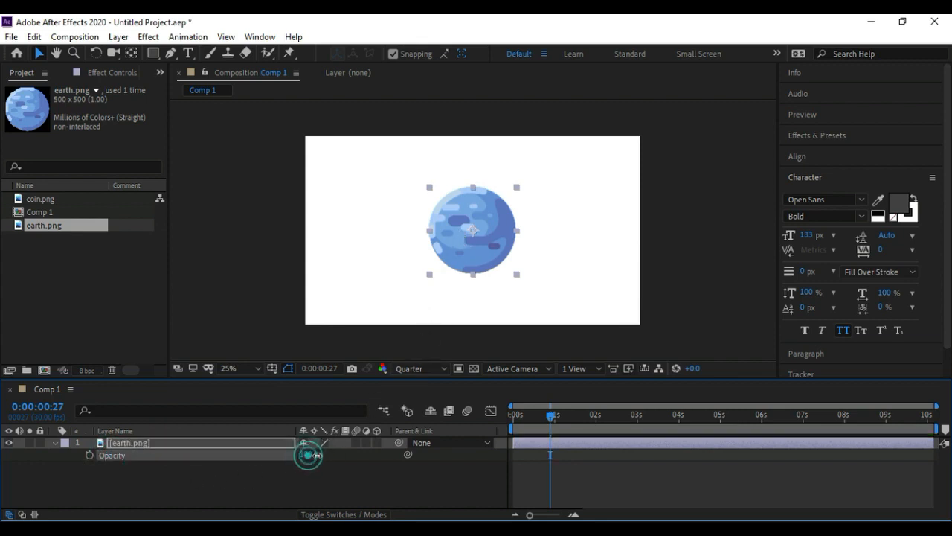
left_click(331, 465)
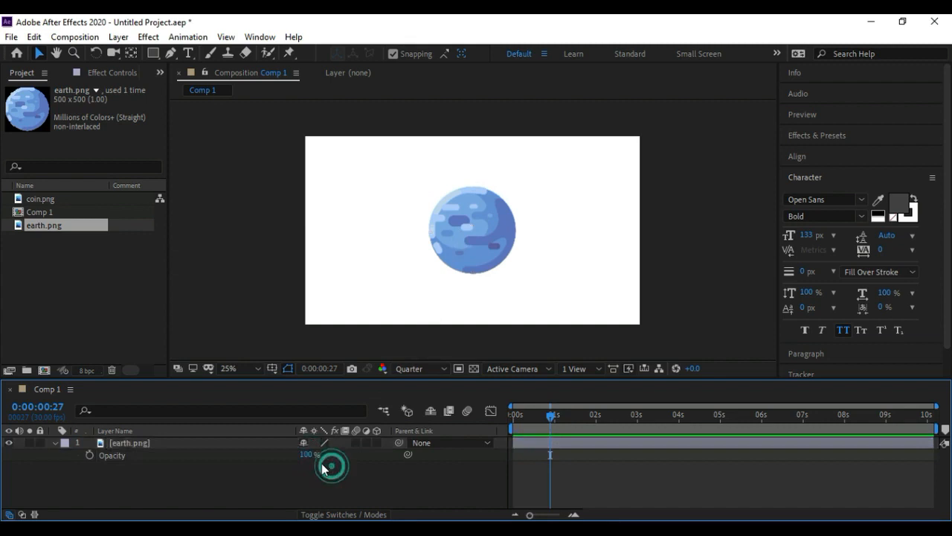
Set the earth layer's Opacity to 0% and add its first Opacity keyframe at 0:00:00:00
left_click(256, 444)
left_click(181, 456)
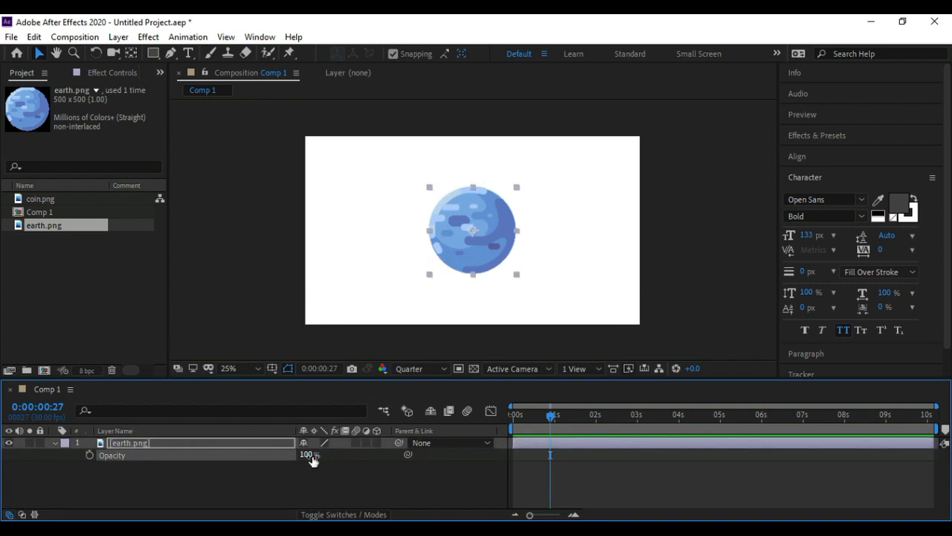
left_click(267, 444)
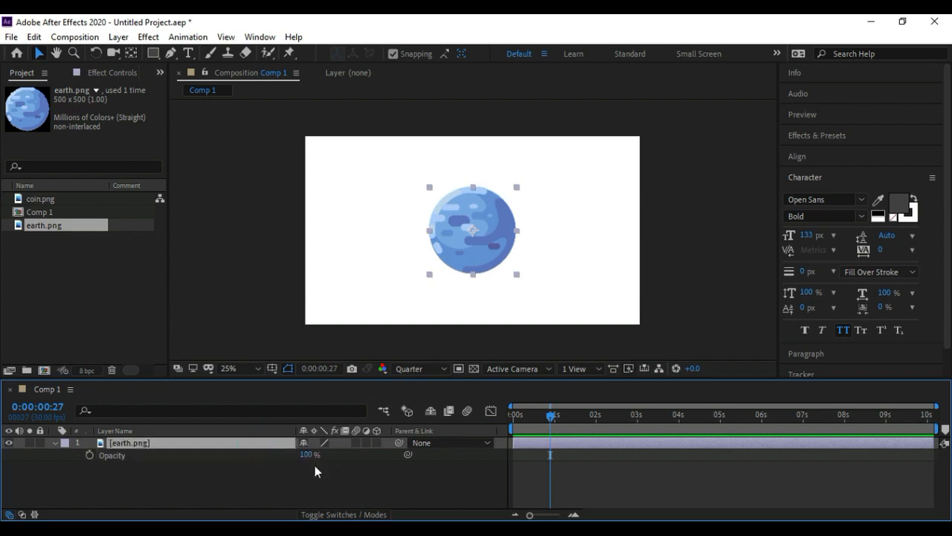
left_click(126, 455)
left_click_drag(551, 415, 532, 423)
left_click_drag(306, 454, 237, 463)
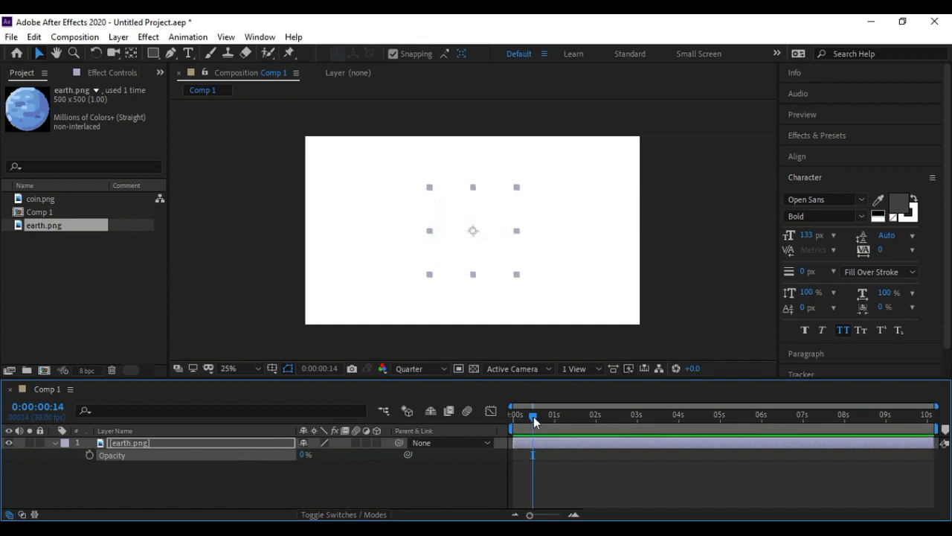
left_click_drag(533, 418, 513, 423)
left_click(90, 455)
Add an Opacity keyframe of 100% for the earth layer at 0:00:01:01
left_click_drag(513, 415, 557, 417)
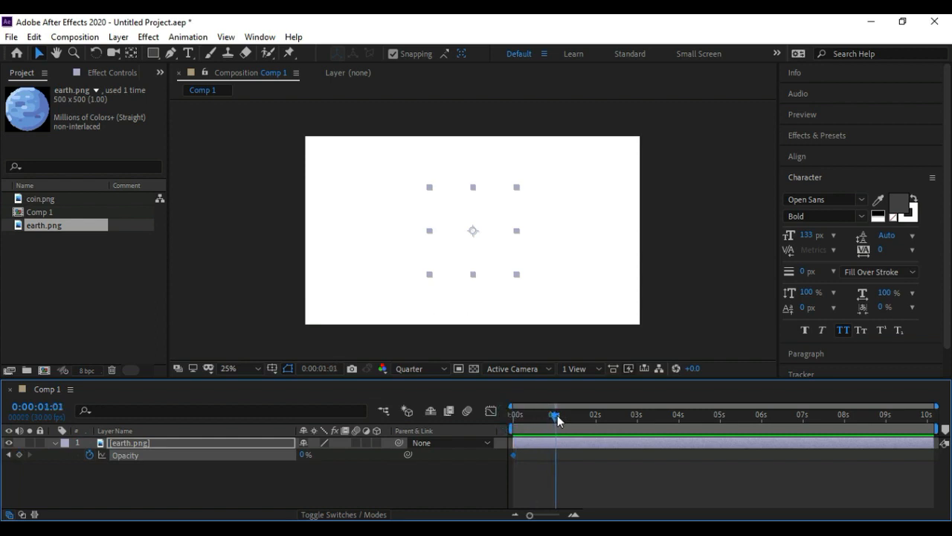
left_click_drag(302, 455, 381, 463)
left_click(305, 455)
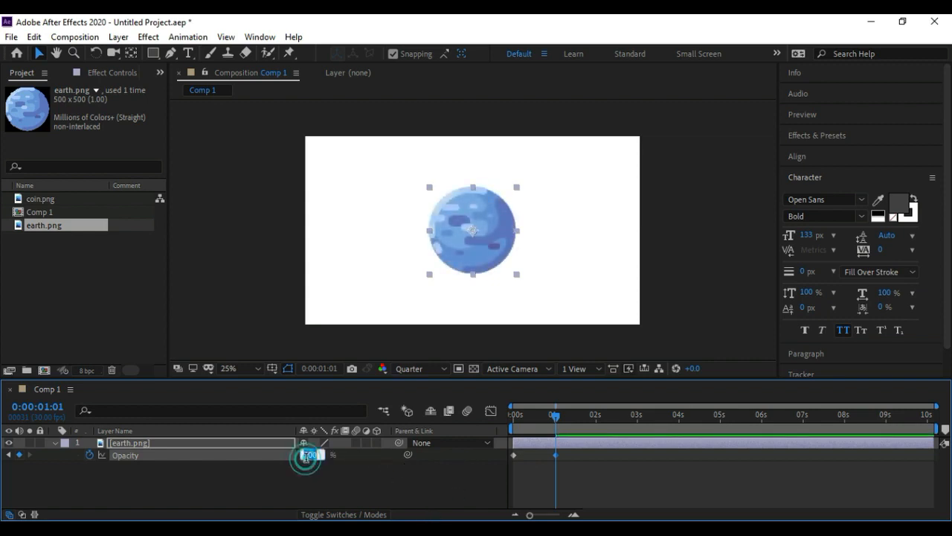
type("10")
left_click(379, 475)
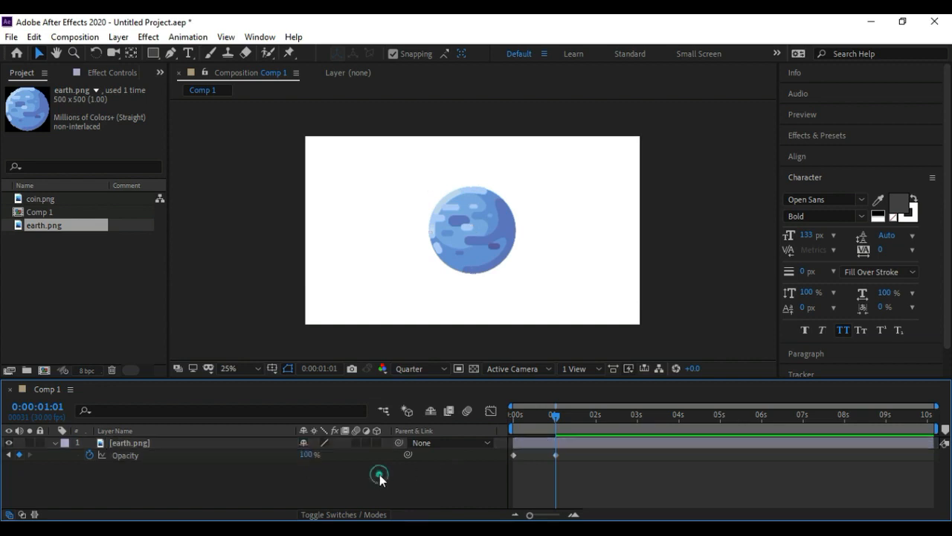
Preview the earth's fade-in from the start of the composition
left_click_drag(555, 416, 556, 419)
left_click(572, 443)
left_click_drag(556, 419, 514, 416)
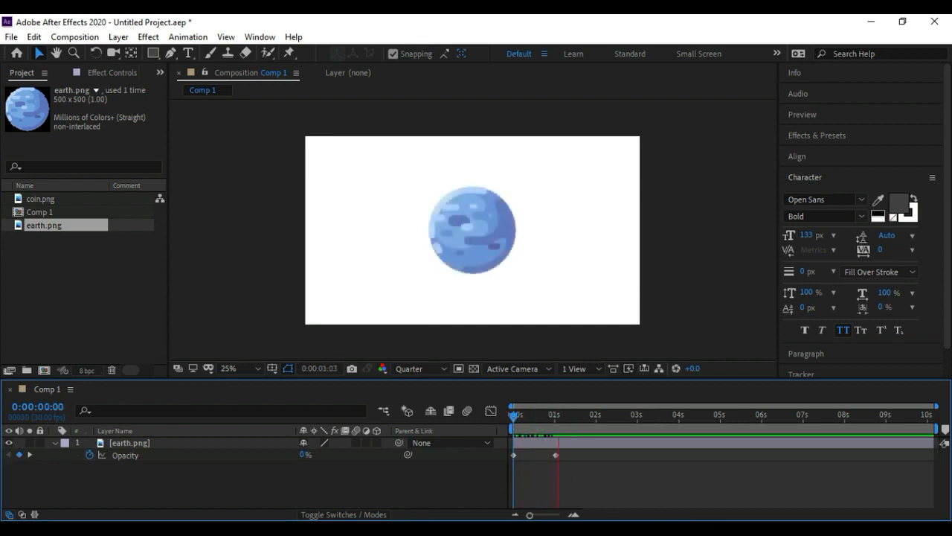
key("space")
left_click_drag(522, 418, 508, 415)
key("space")
Add an Opacity keyframe of 0% at about 2 seconds and preview the fade in and out from the start
left_click_drag(546, 414, 596, 420)
left_click_drag(308, 455, 228, 456)
left_click(512, 414)
left_click(547, 476)
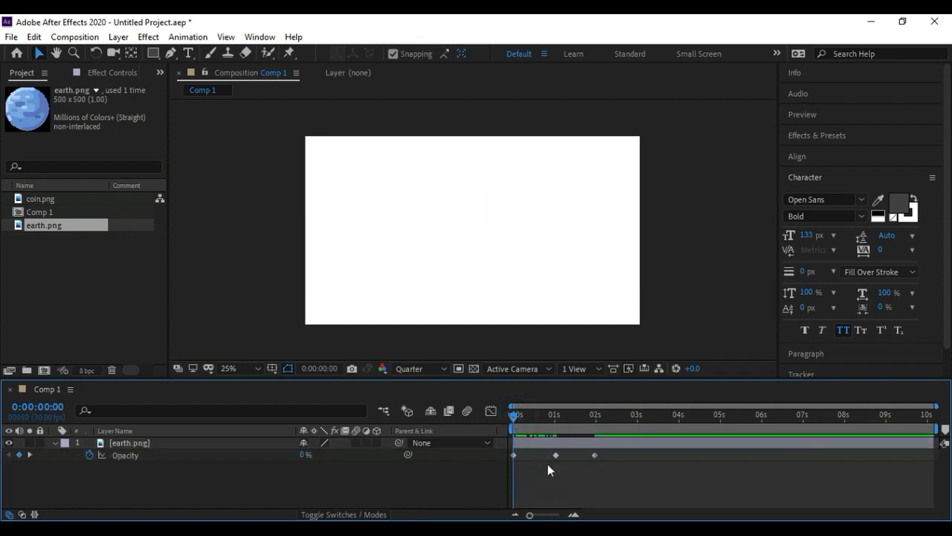
key("space")
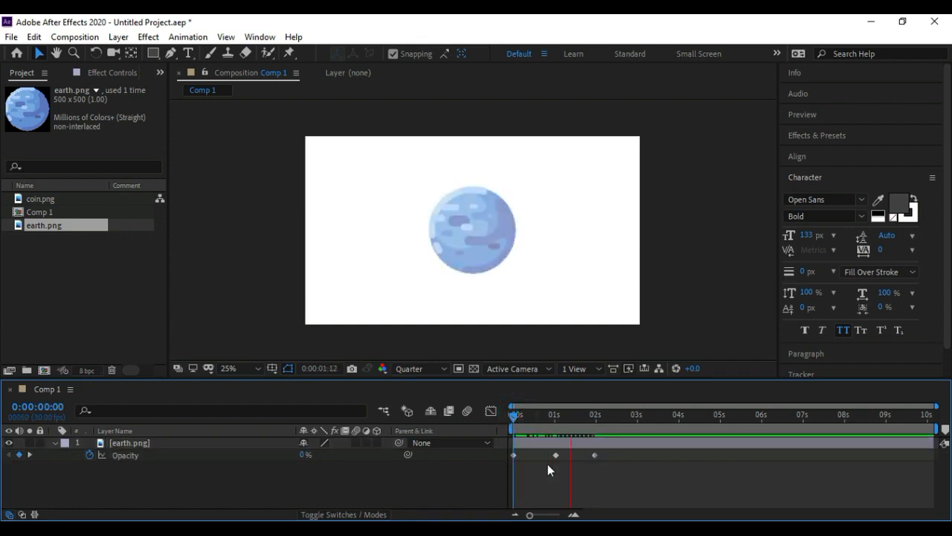
left_click(548, 415)
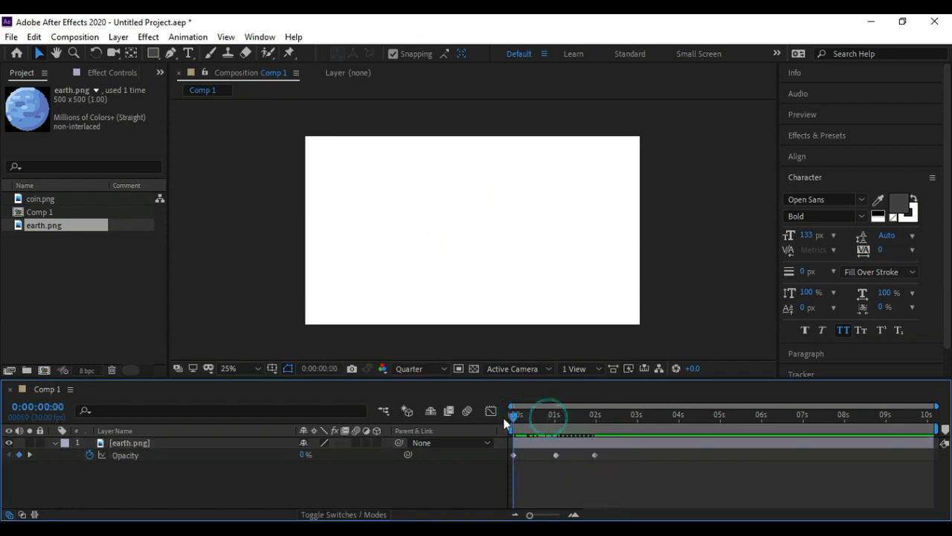
Apply Easy Ease to all three Opacity keyframes and preview the eased fade
left_click_drag(619, 454, 510, 459)
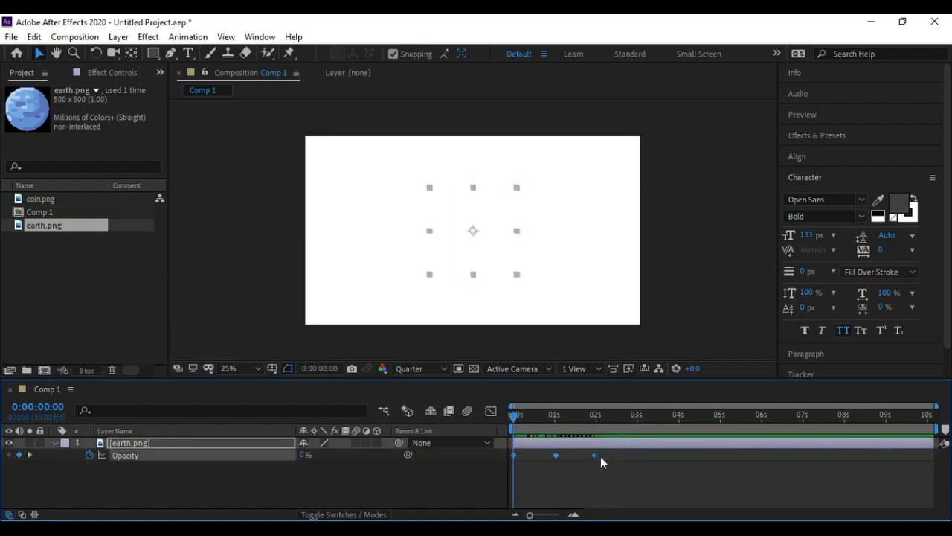
right_click(595, 453)
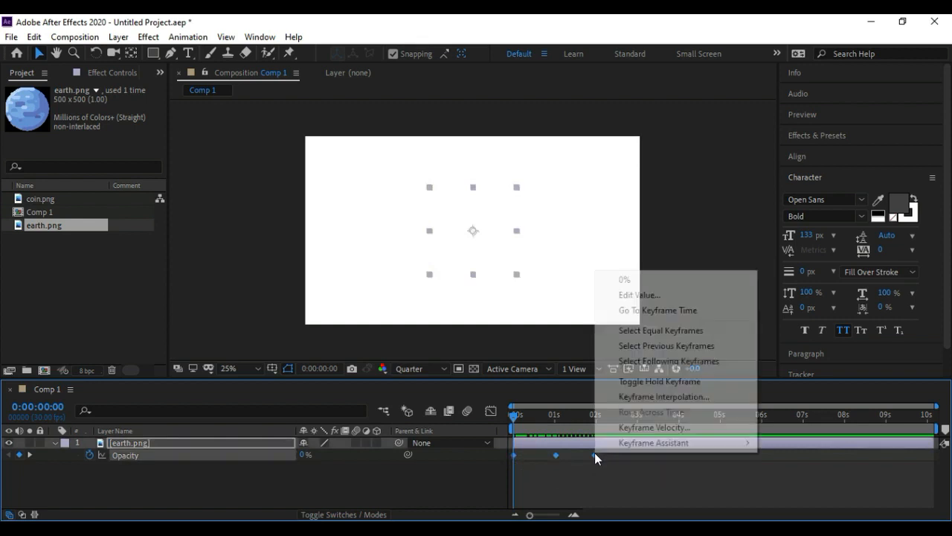
mouse_move(621, 445)
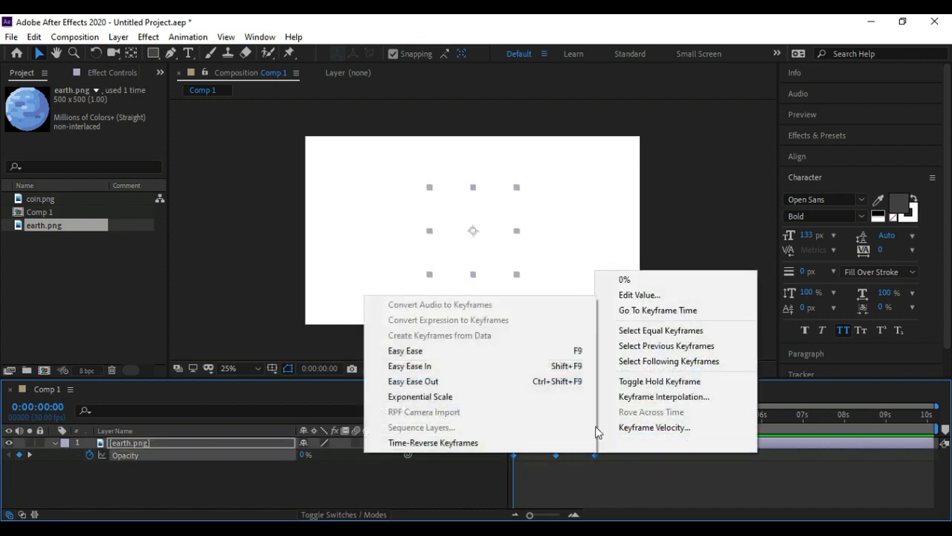
left_click(461, 354)
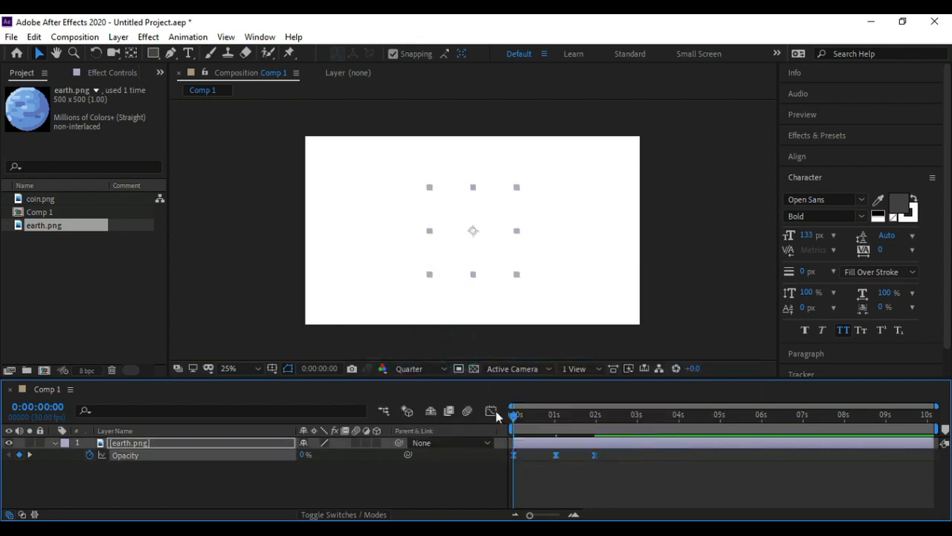
left_click(563, 470)
key("space")
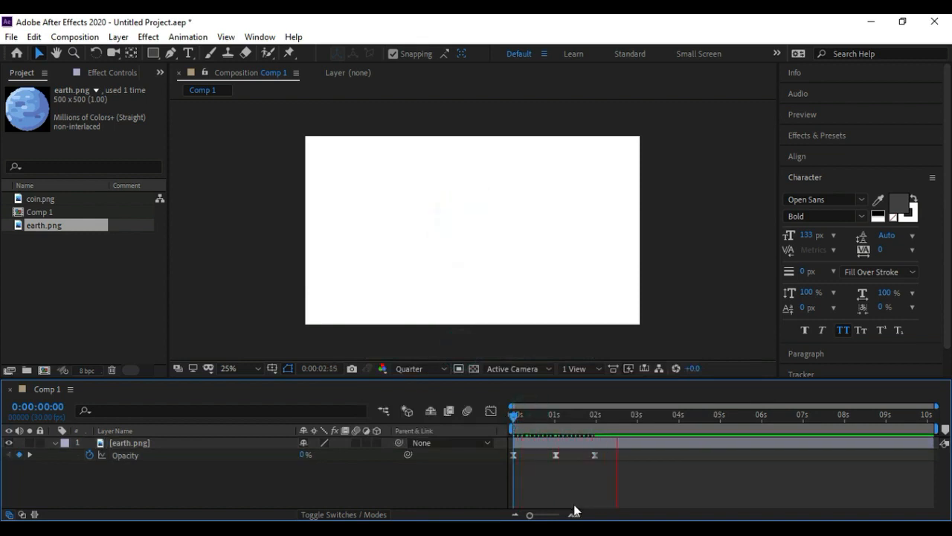
left_click(558, 416)
Move the second and third Opacity keyframes close to the first, at about frames 2 and 4
left_click(549, 492)
left_click_drag(556, 455, 526, 455)
left_click_drag(594, 454, 534, 453)
left_click_drag(532, 514, 553, 517)
left_click_drag(552, 455, 524, 455)
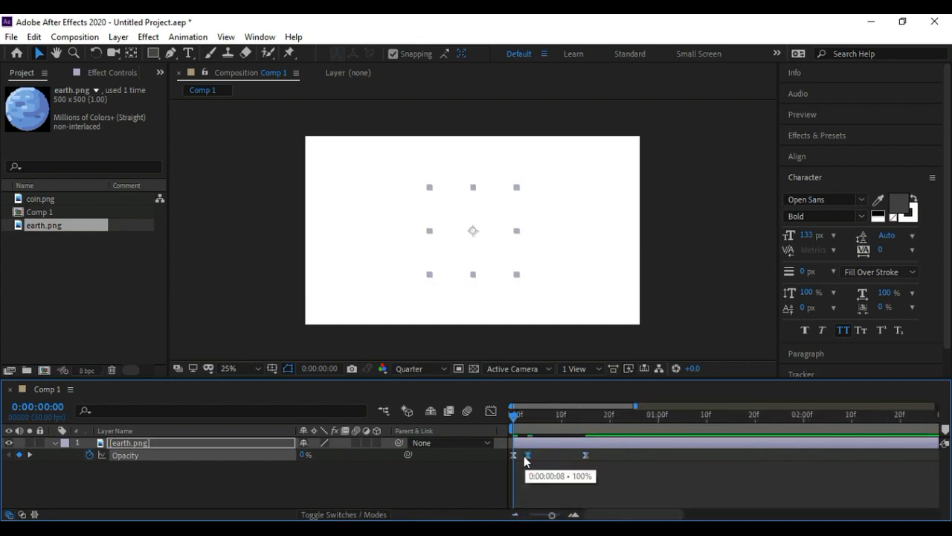
left_click_drag(585, 455, 510, 453)
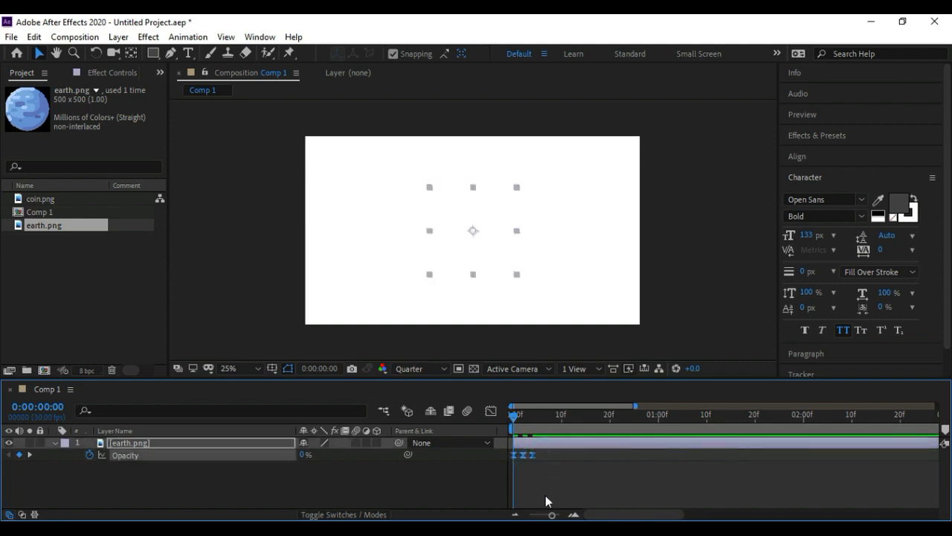
Duplicate the three Opacity keyframes at 0:00:00:06, and duplicate the resulting six keyframes at 0:00:00:12
left_click(536, 419)
mouse_move(537, 416)
left_mouse_down()
mouse_move(552, 417)
mouse_move(541, 416)
left_mouse_up()
key("ctrl+v")
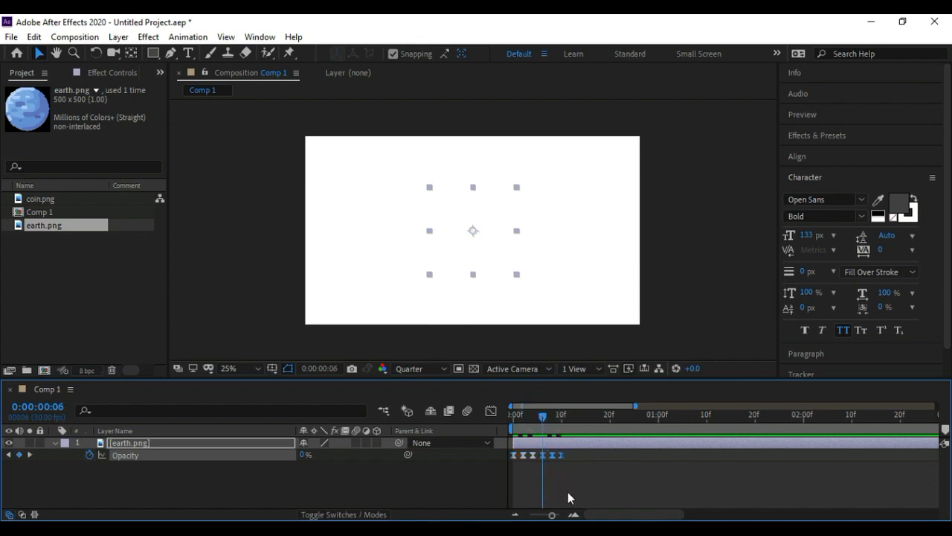
left_click_drag(579, 451, 509, 463)
left_click(571, 416)
key("ctrl+v")
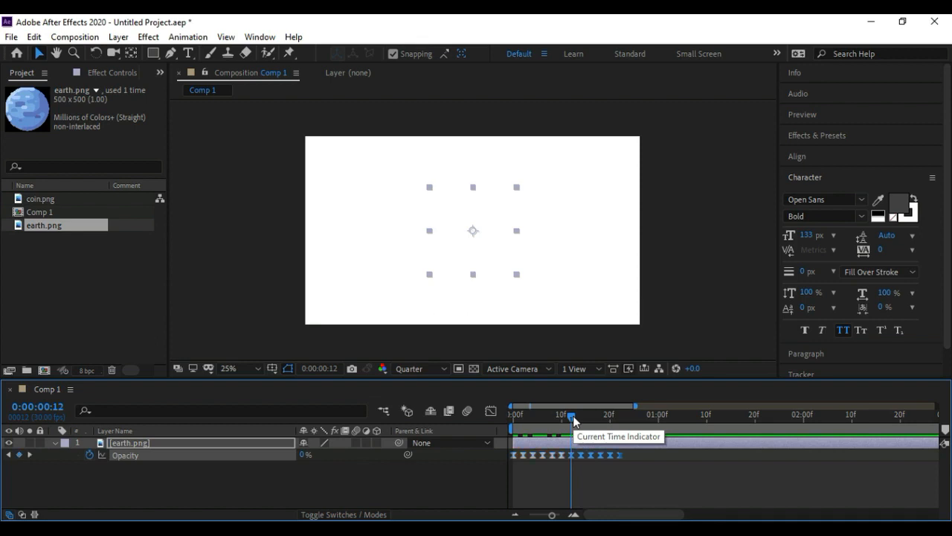
Preview the earth's flickering opacity from the start of the composition
left_click(590, 486)
left_click_drag(551, 421, 510, 418)
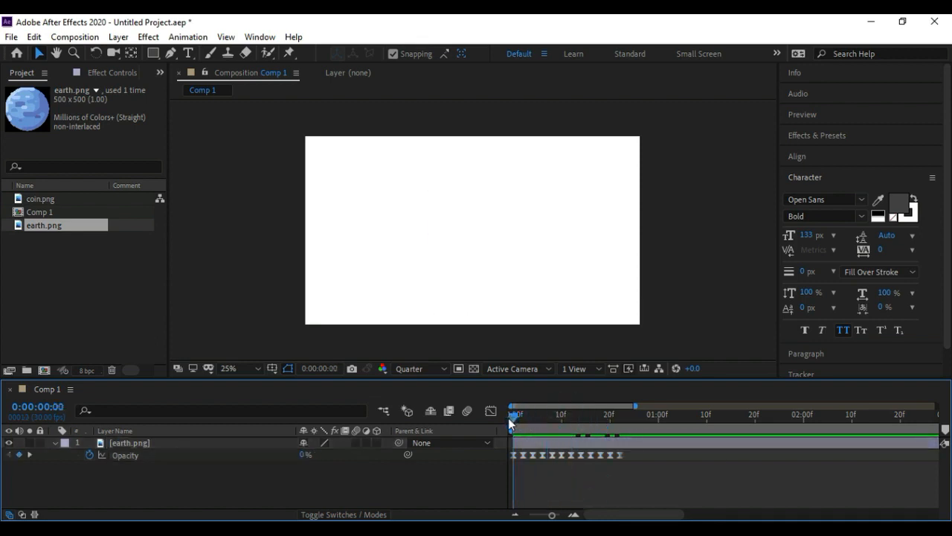
key("space")
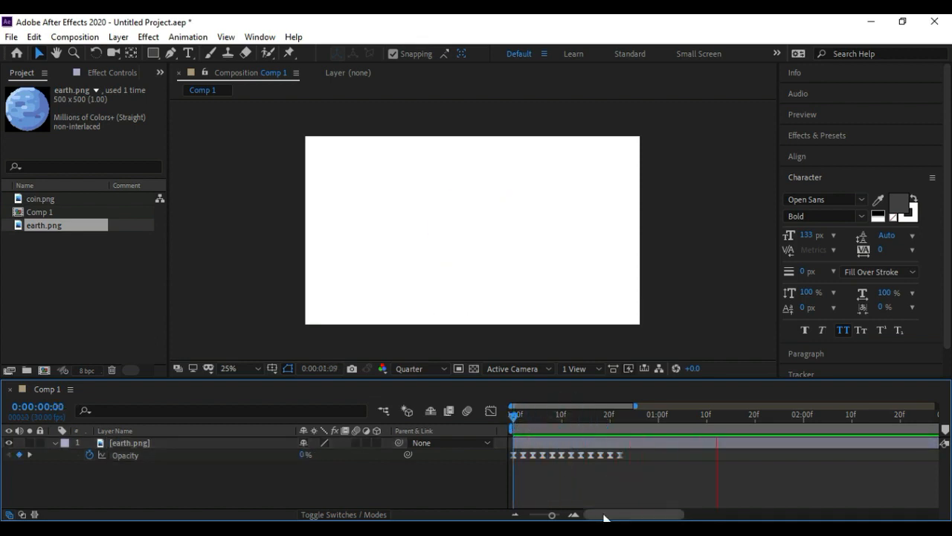
left_click_drag(553, 415, 512, 417)
key("space")
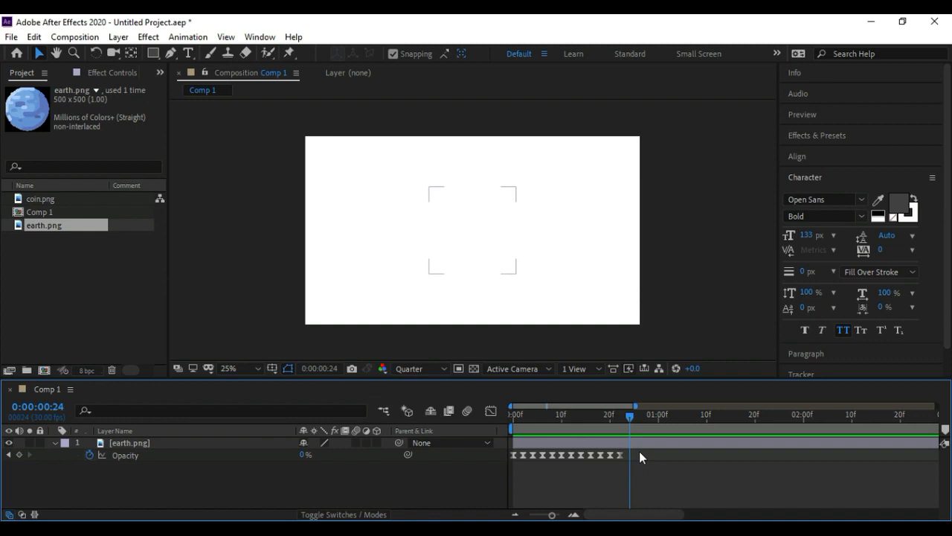
Spread the last four Opacity keyframes out to between about frame 20 and 0:00:01:14, and preview from 0:00:00:19
left_click_drag(619, 455, 726, 454)
left_click_drag(661, 454, 682, 455)
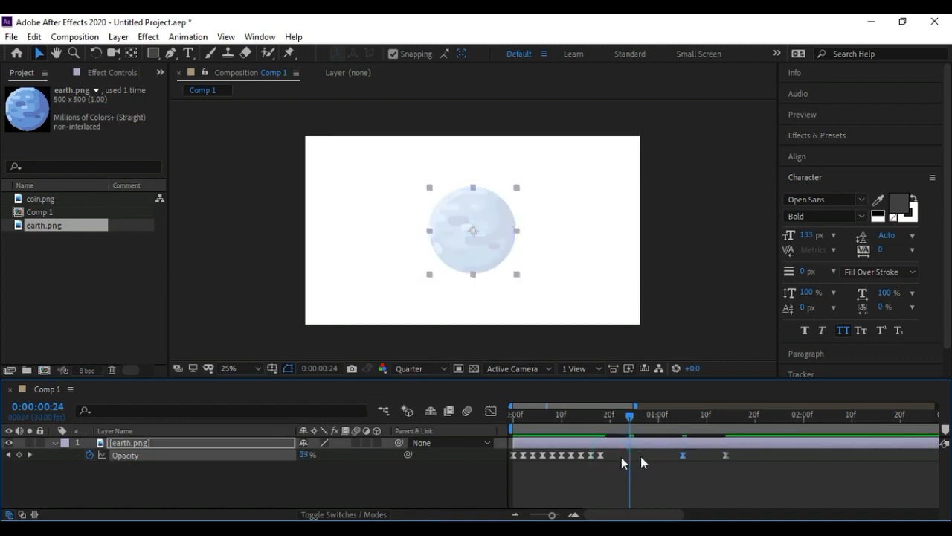
left_click_drag(601, 456, 649, 456)
left_click_drag(591, 454, 610, 455)
left_click(605, 414)
key("space")
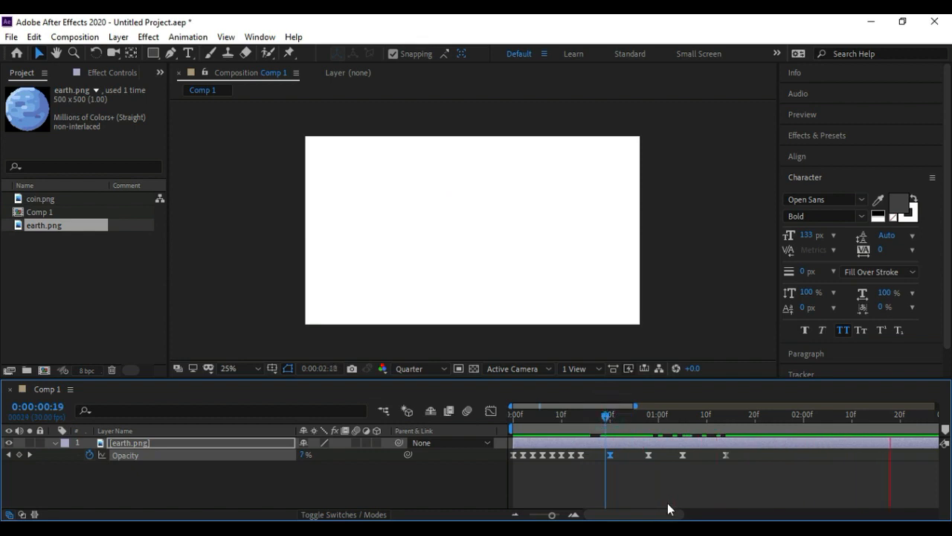
key("space")
left_click(630, 415)
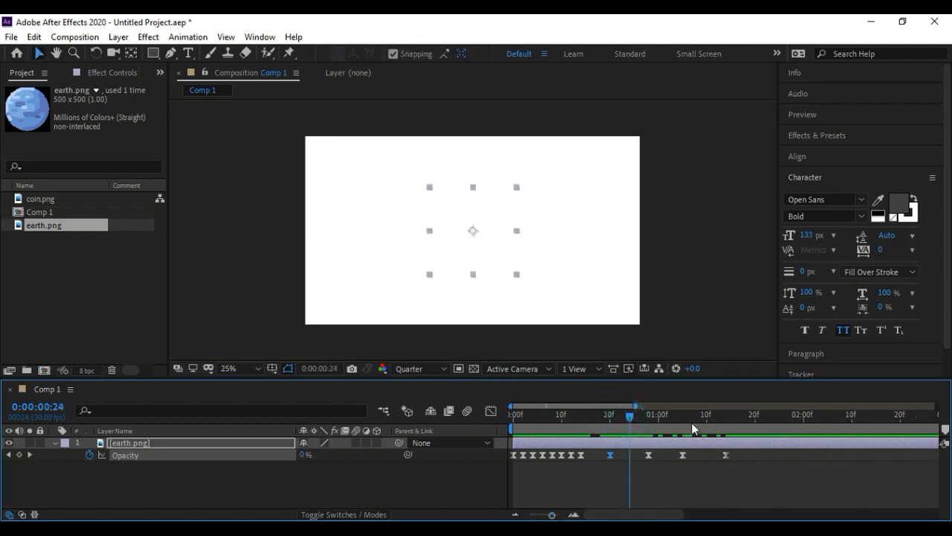
Move the last three Opacity keyframes out to about 1.6, 2.6 and 3.8 seconds, and preview from 0:00:01:14
left_click_drag(551, 514, 530, 515)
left_click_drag(572, 456, 669, 456)
mouse_move(562, 456)
left_mouse_down()
mouse_move(636, 456)
mouse_move(581, 456)
left_mouse_up()
left_click(574, 414)
key("space")
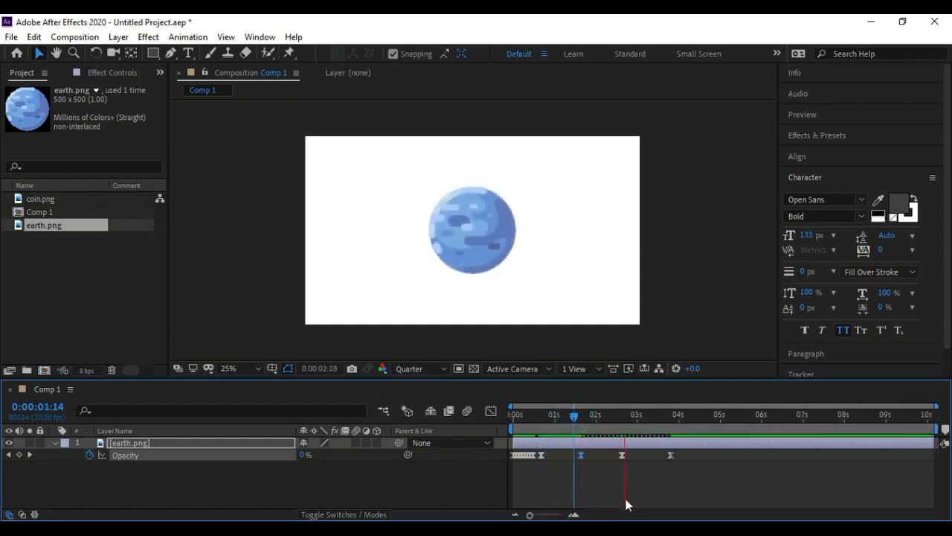
key("space")
Play the complete opacity animation from 0:00:00:00 with the closely spaced keyframes in view
left_click(527, 456)
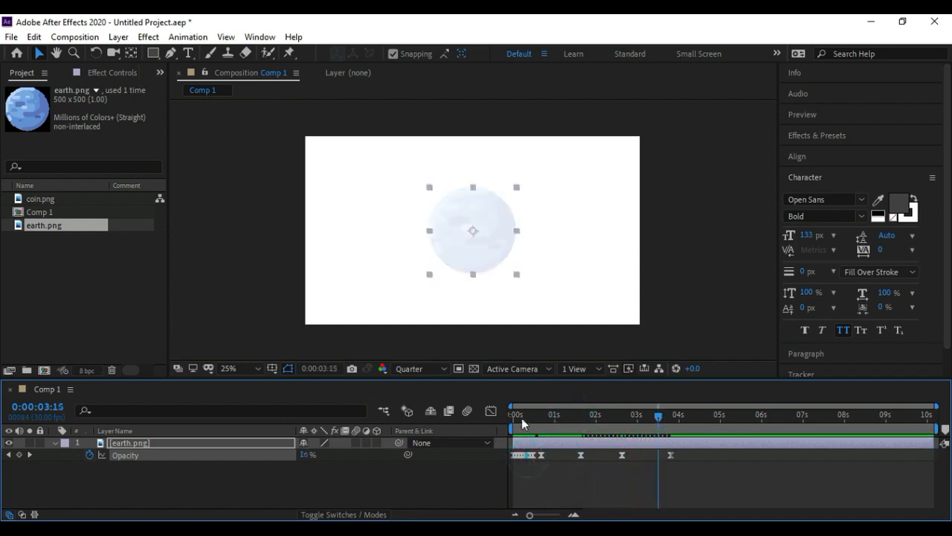
left_click(523, 418)
left_click(540, 468)
left_click(511, 414)
mouse_move(512, 413)
left_mouse_down()
mouse_move(536, 413)
mouse_move(509, 414)
left_mouse_up()
left_click_drag(530, 514, 574, 515)
mouse_move(514, 415)
left_mouse_down()
mouse_move(915, 430)
mouse_move(513, 417)
left_mouse_up()
left_click_drag(559, 514, 549, 514)
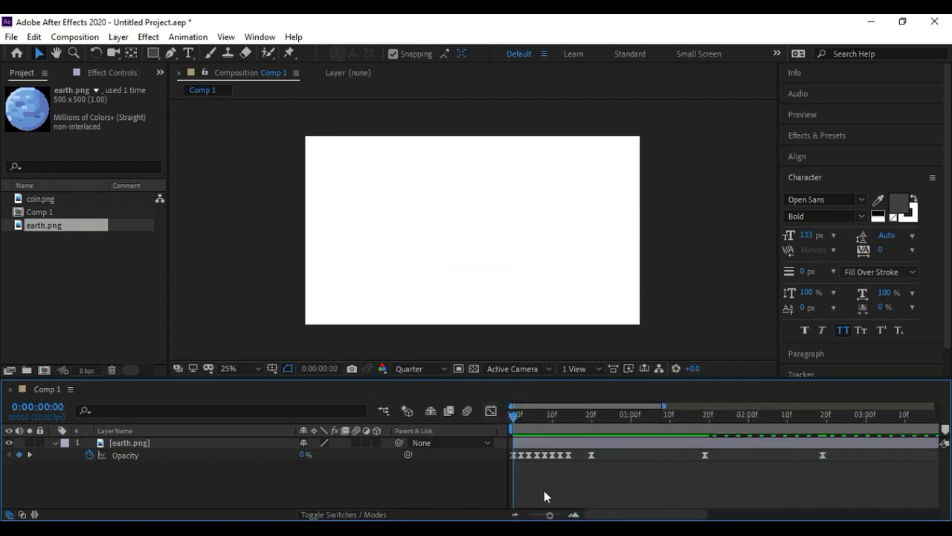
key("space")
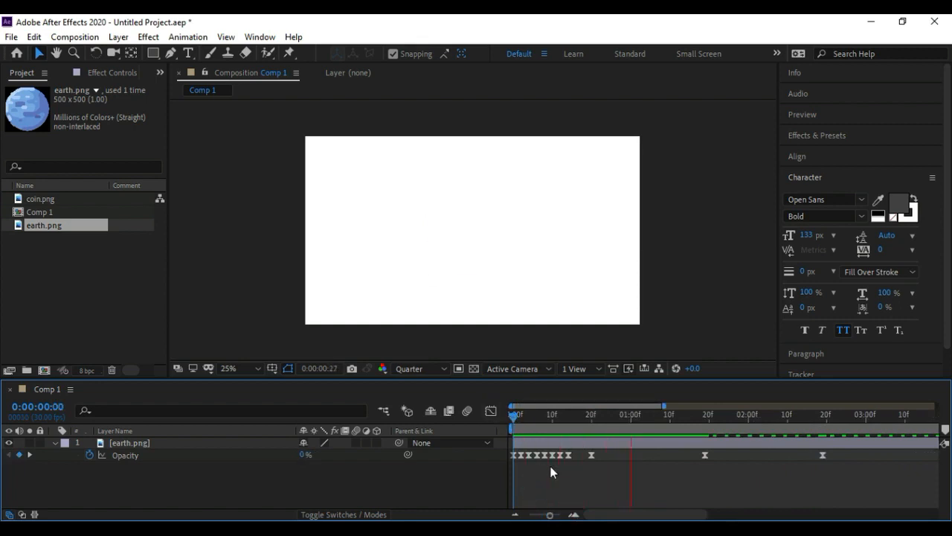
Scrub through the widely spaced Opacity keyframes after 1.5 seconds to examine the slower fades
left_click_drag(716, 413, 847, 425)
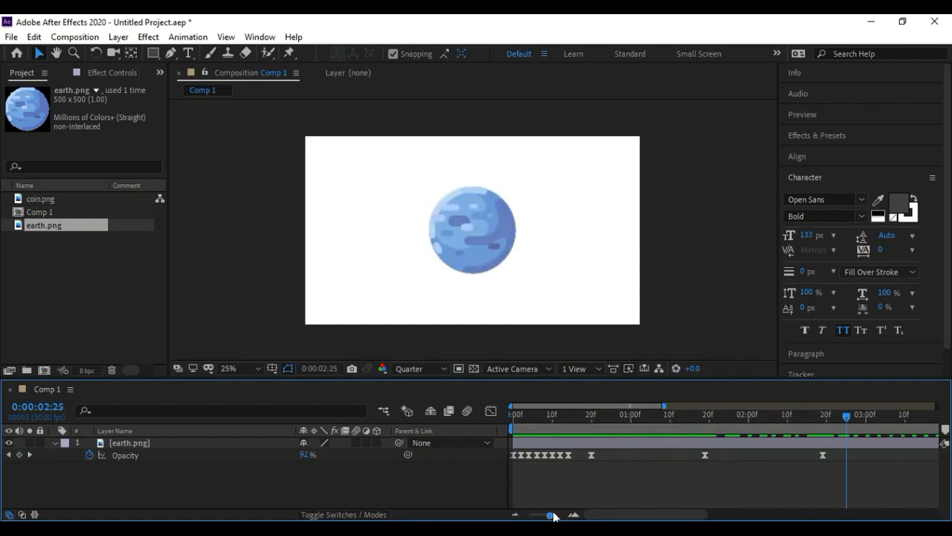
left_click_drag(550, 514, 546, 514)
left_click(614, 414)
mouse_move(614, 415)
left_mouse_down()
mouse_move(845, 418)
mouse_move(615, 415)
left_mouse_up()
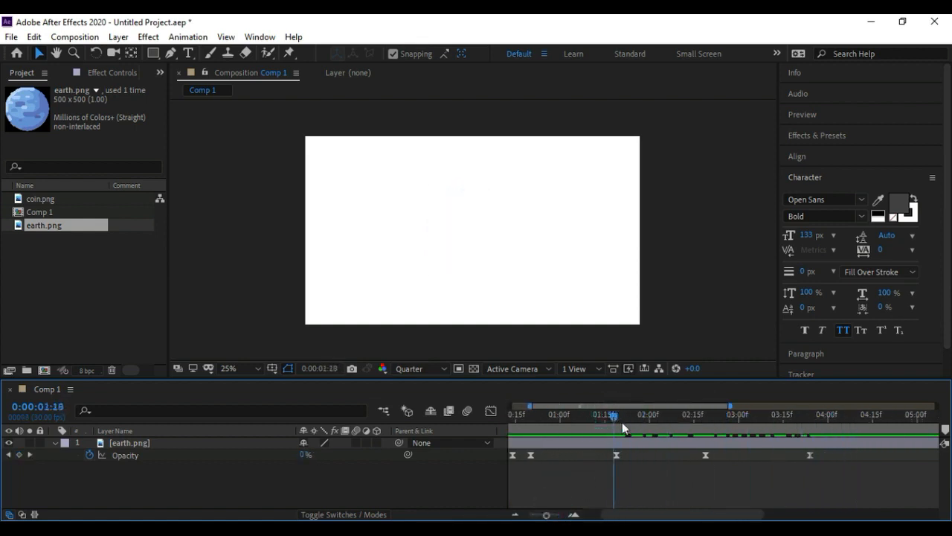
left_click_drag(617, 466, 826, 456)
left_click(834, 458)
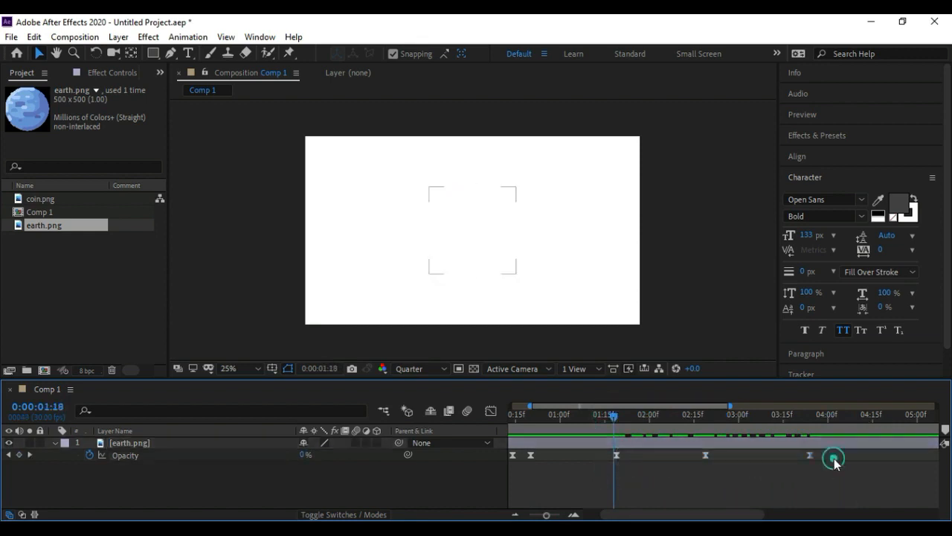
left_click_drag(615, 421, 560, 440)
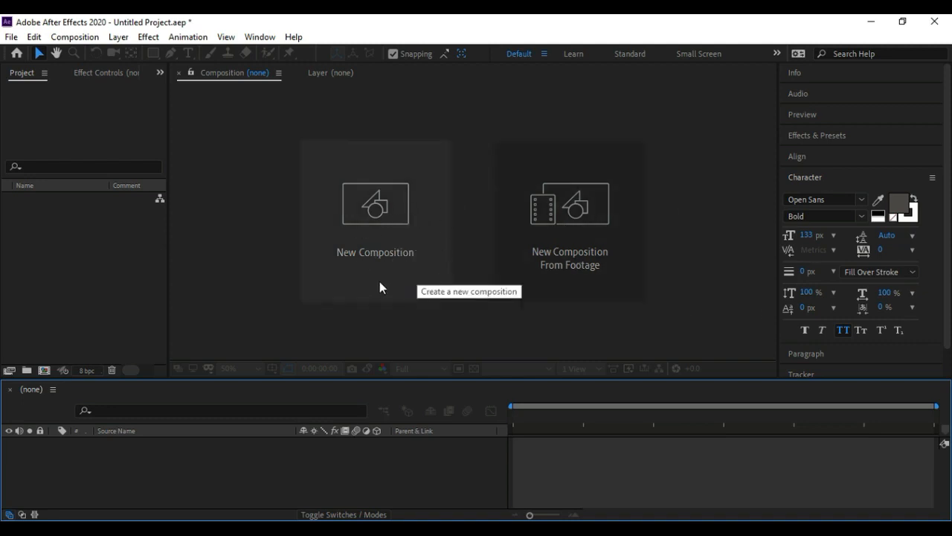
Start a new composition with the HDTV 1080 29.97 preset and set its frame rate to 30 frames per second
left_click(368, 227)
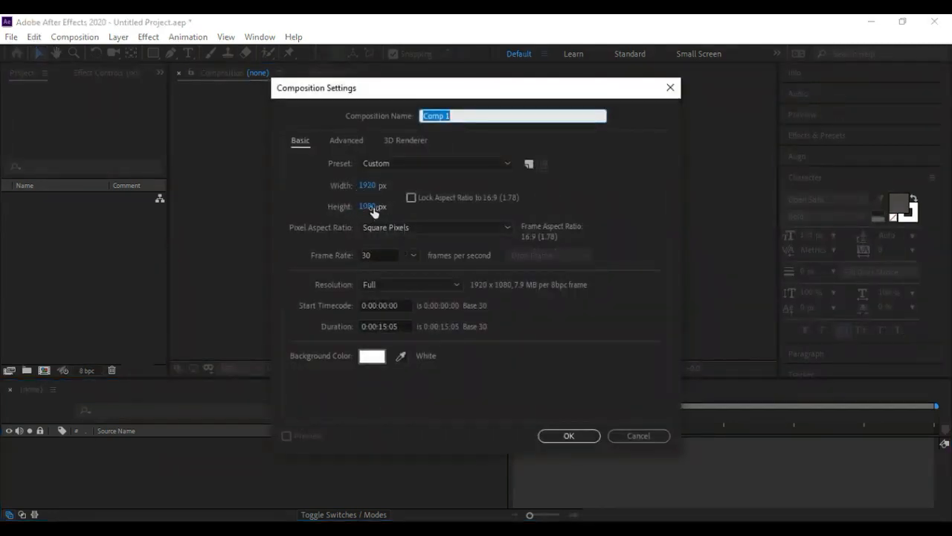
left_click(496, 164)
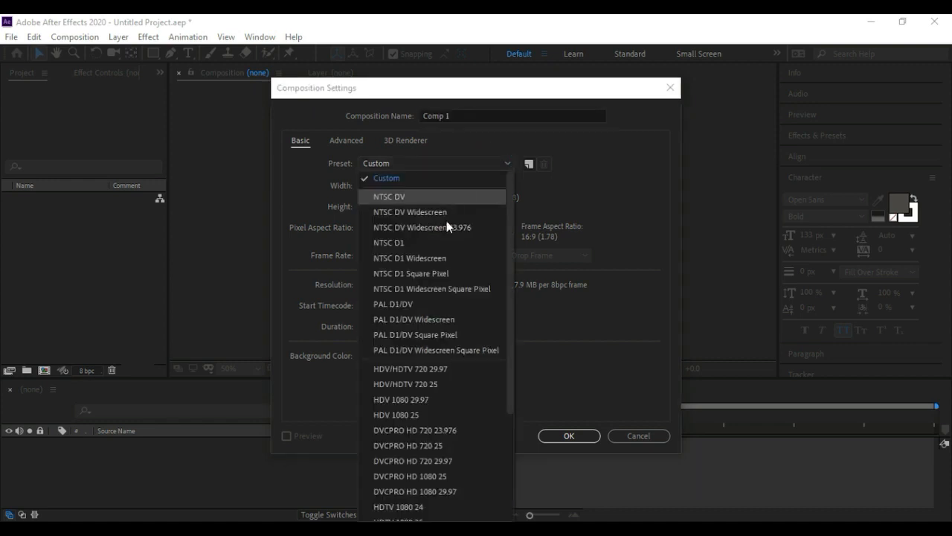
left_click_drag(510, 219, 488, 381)
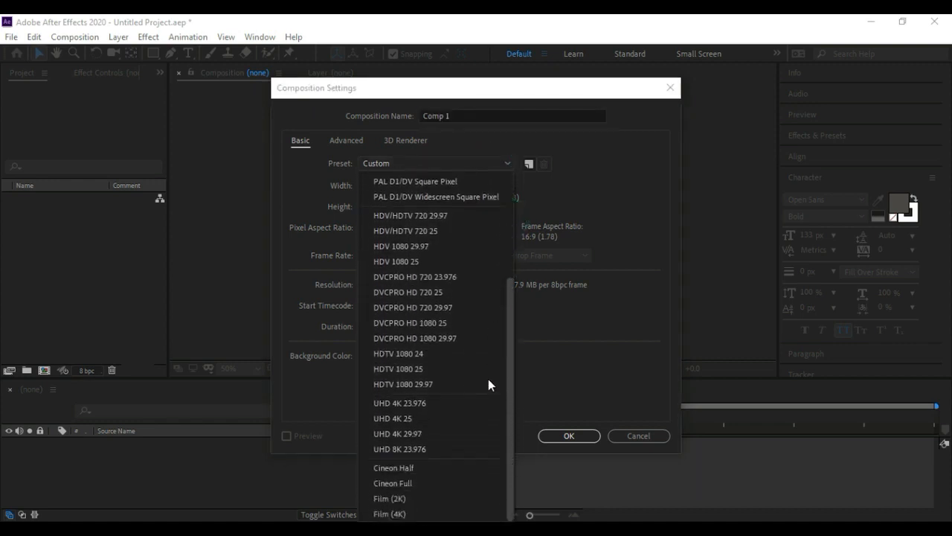
left_click(404, 385)
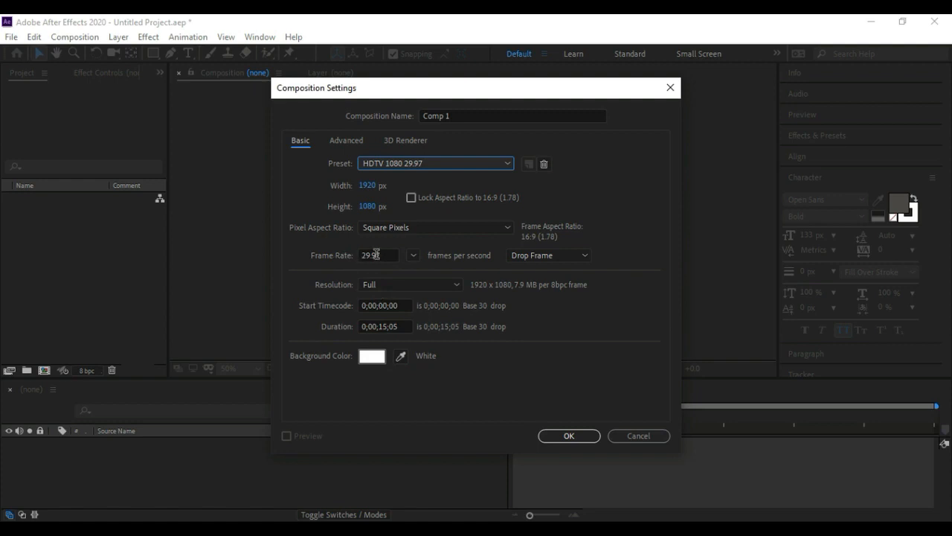
left_click(415, 256)
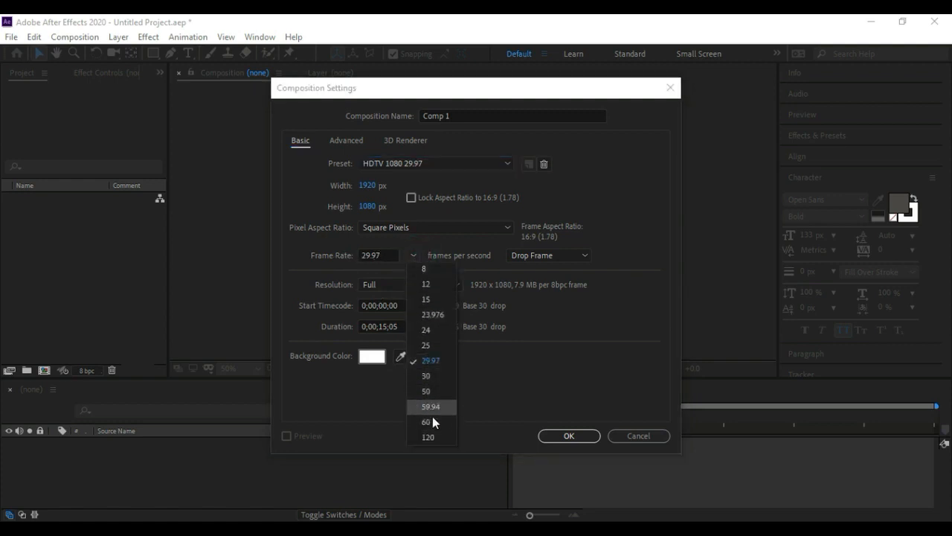
left_click(432, 376)
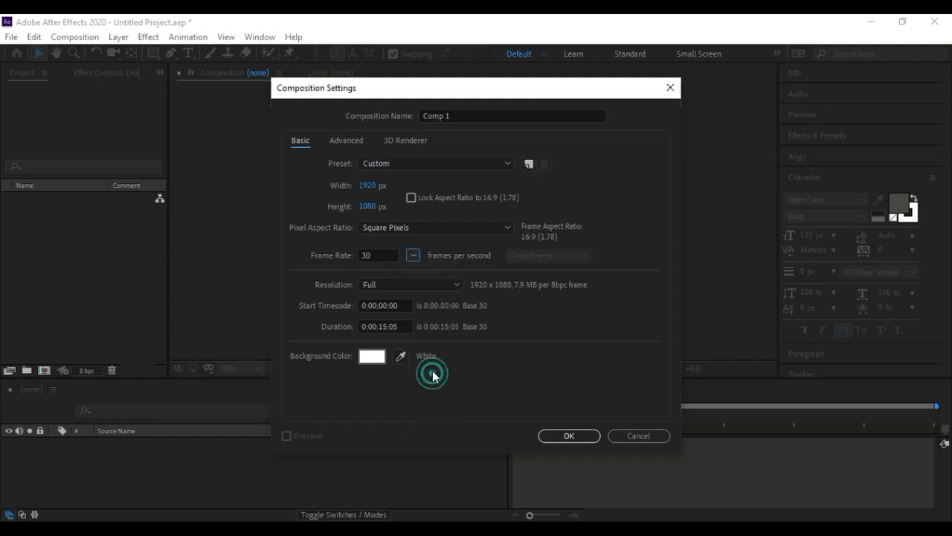
Choose white as the new composition's background colour and create the composition
left_click(384, 326)
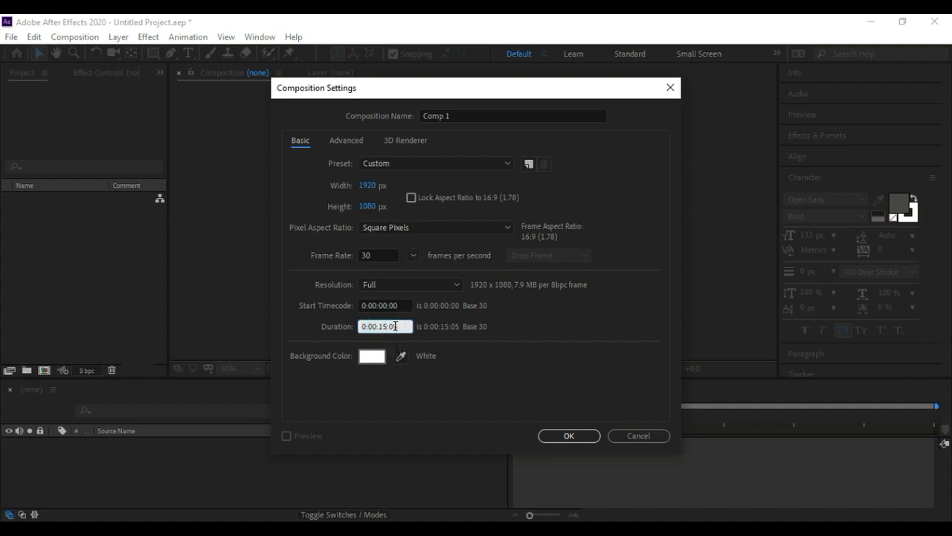
left_click(372, 356)
mouse_move(219, 259)
left_mouse_down()
mouse_move(146, 240)
mouse_move(206, 276)
mouse_move(13, 140)
left_mouse_up()
left_click(375, 177)
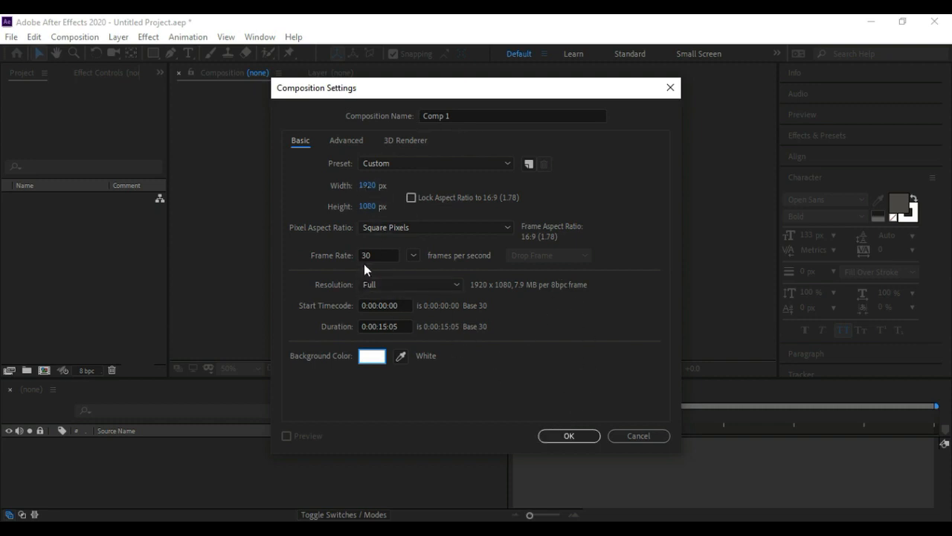
left_click(570, 437)
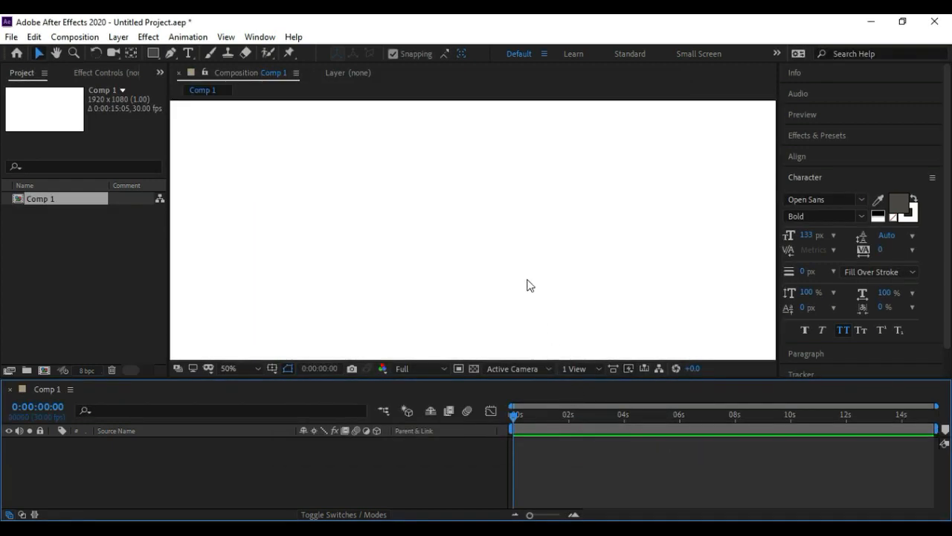
Reduce the composition view to 25% and open the file import dialog
key("comma")
left_click(689, 237)
left_click(473, 201)
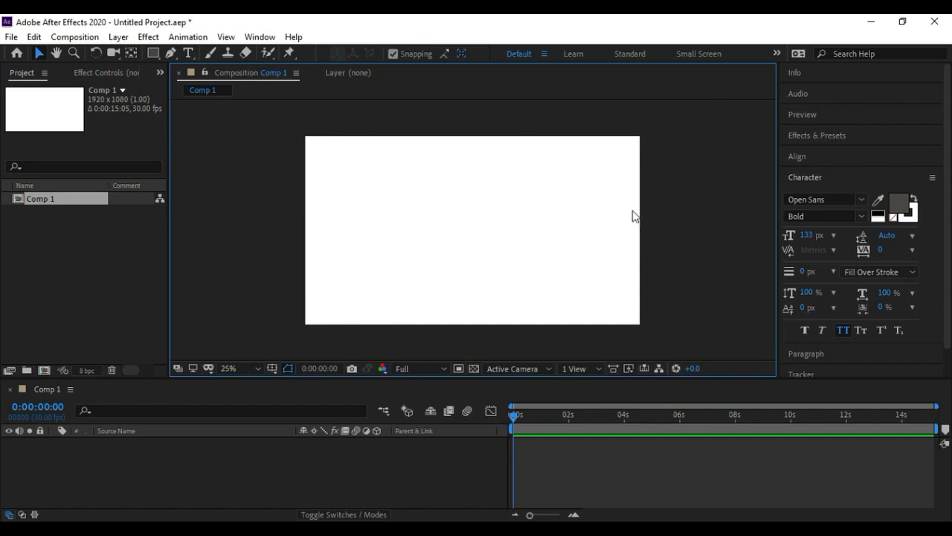
left_click(80, 223)
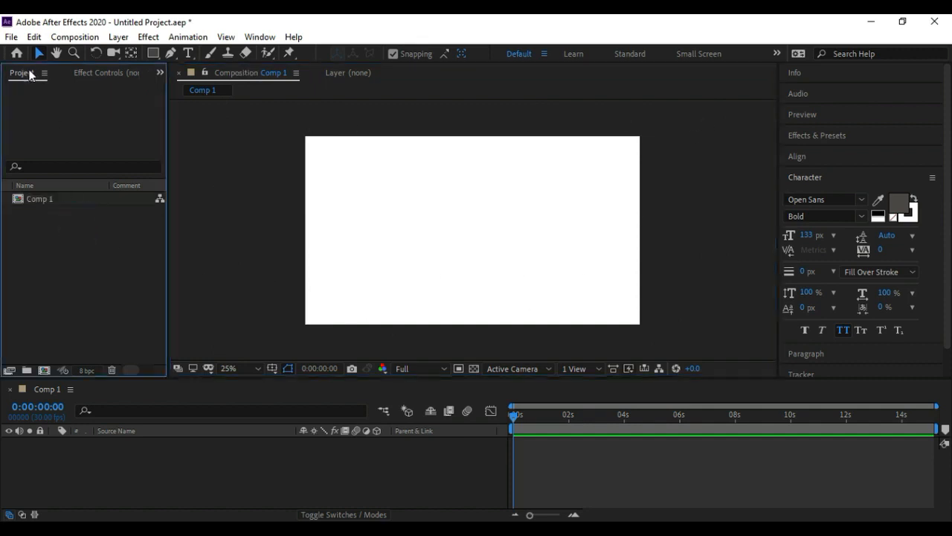
left_click(68, 232)
double_click(60, 247)
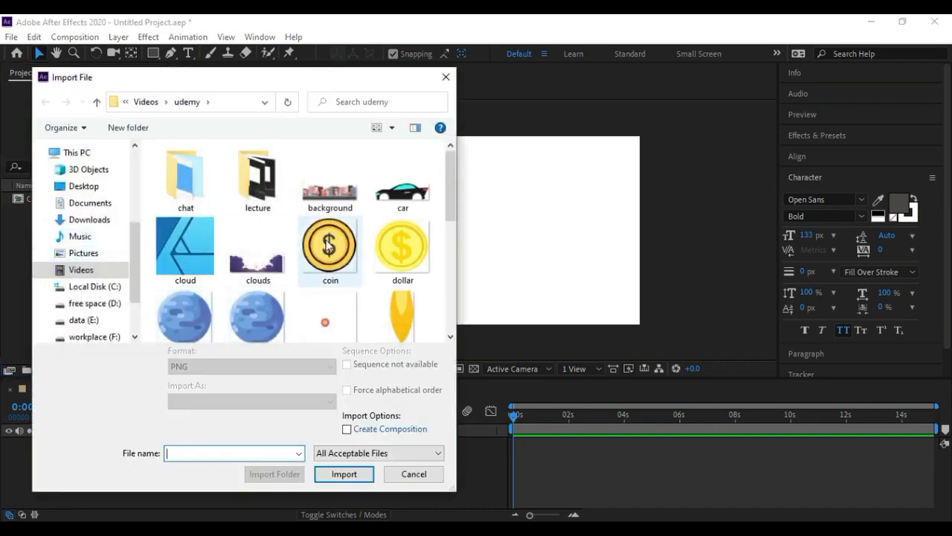
Import the coin image from the udemy folder as footage
left_click(301, 272)
left_click(256, 313)
left_click(187, 312)
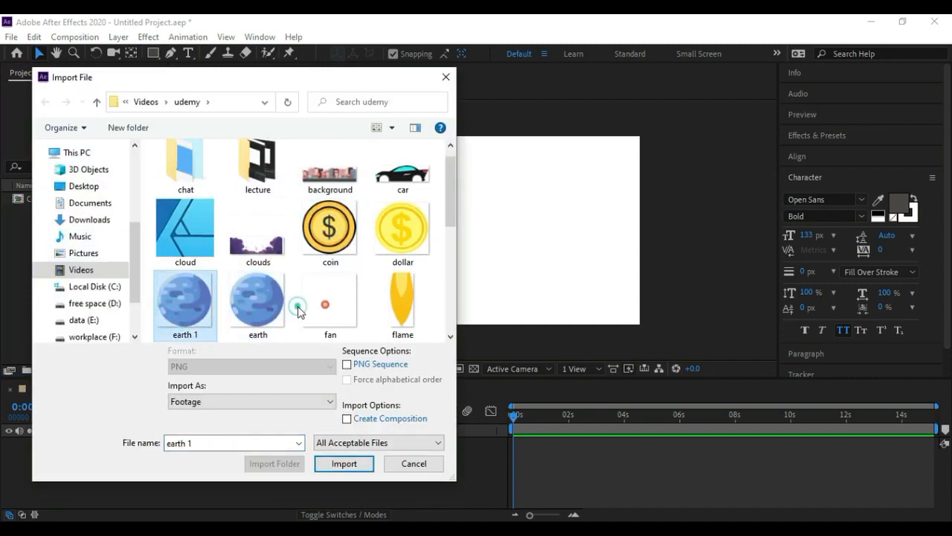
left_click(261, 296)
left_click(188, 305)
left_click(331, 231)
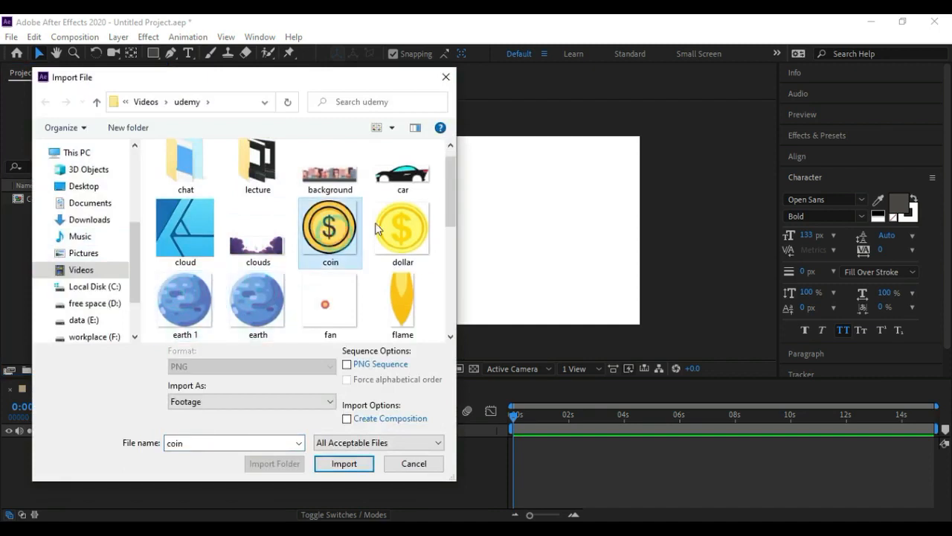
left_click(375, 222)
left_click(246, 303)
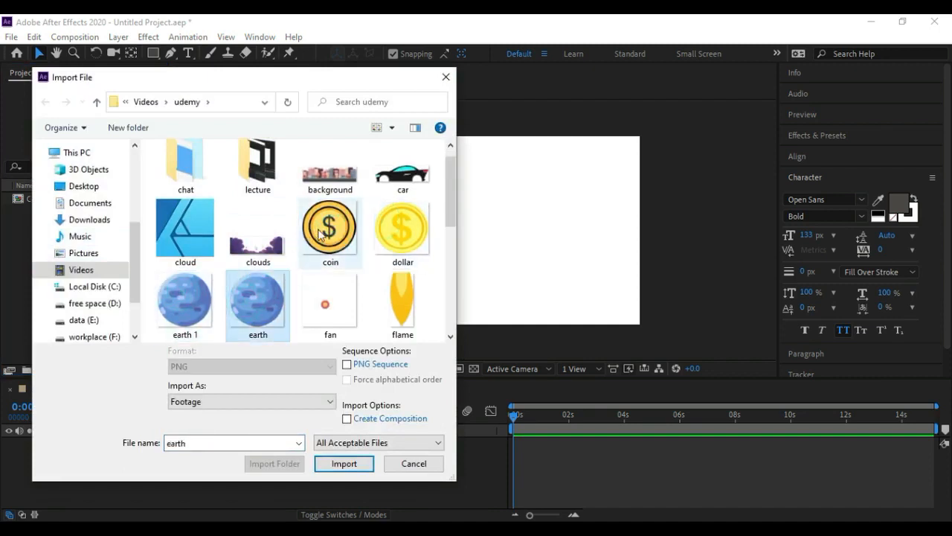
left_click(320, 234)
left_click(394, 232)
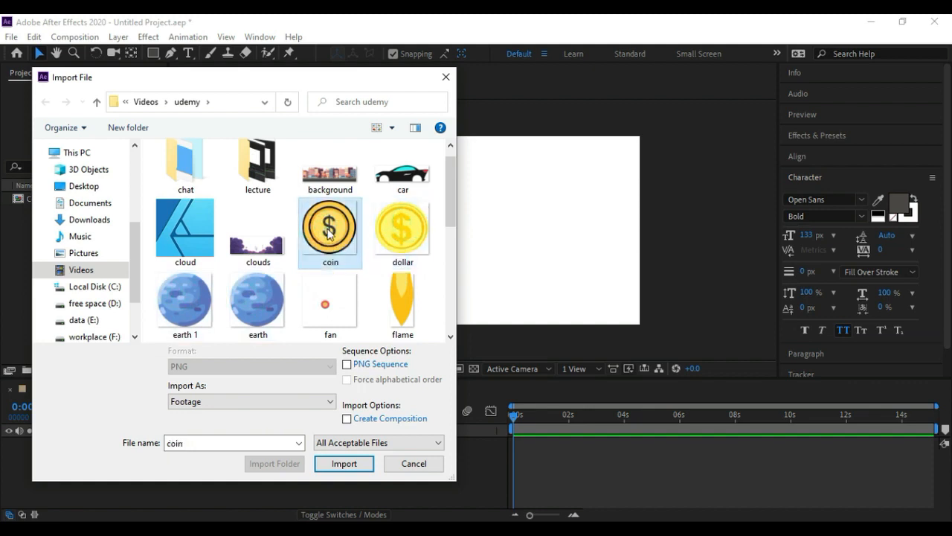
left_click(401, 175)
left_click(328, 242)
left_click(401, 245)
left_click(313, 255)
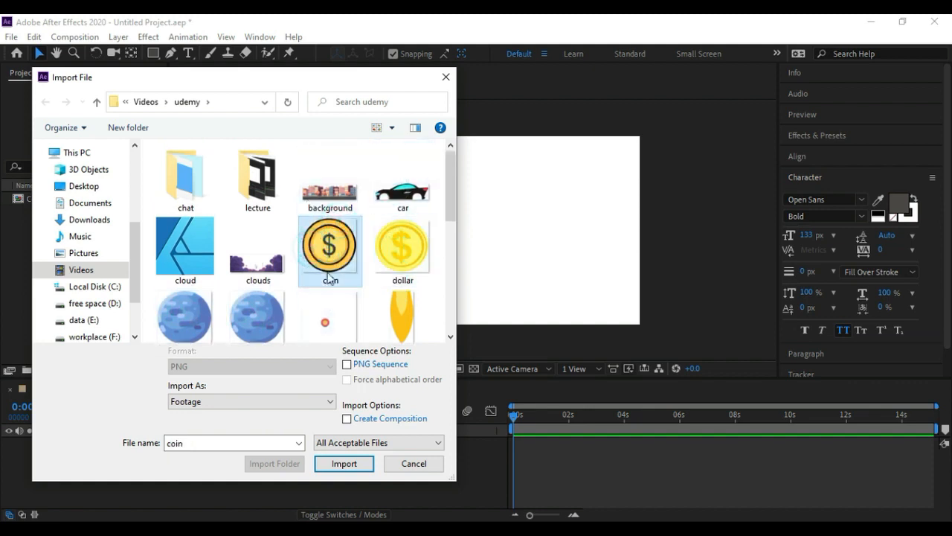
left_click(342, 465)
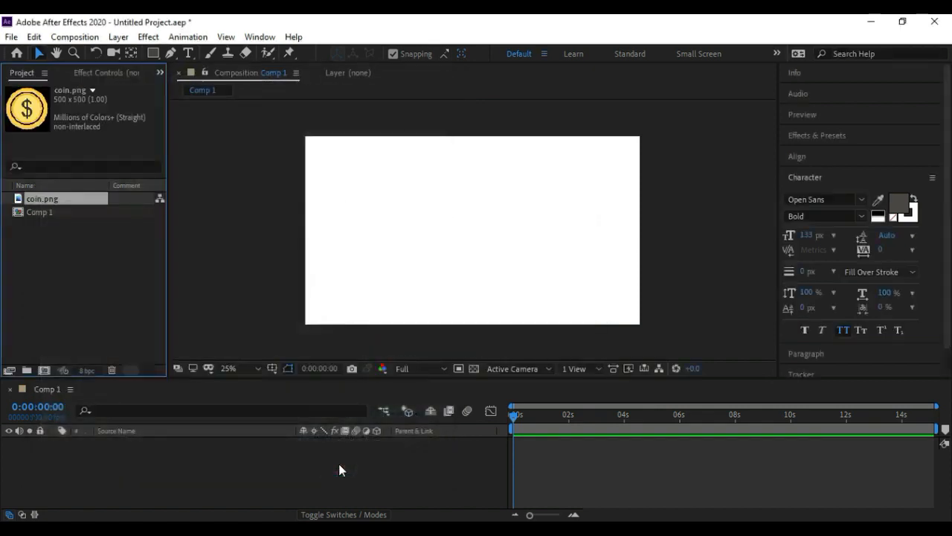
Add coin.png to the composition, placing it slightly above the centre of the frame, and select its layer
left_click(61, 280)
left_click(40, 199)
left_click_drag(47, 198, 476, 221)
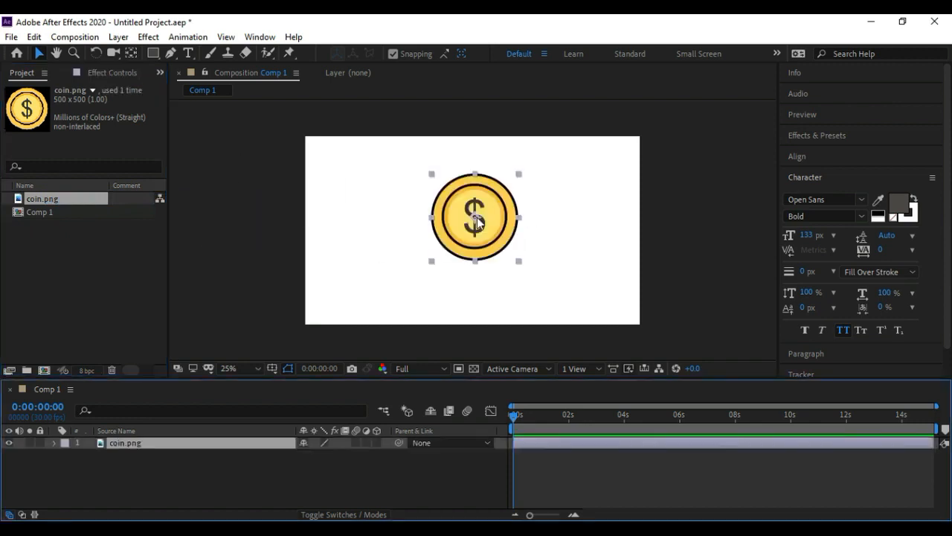
left_click(668, 220)
left_click(467, 212)
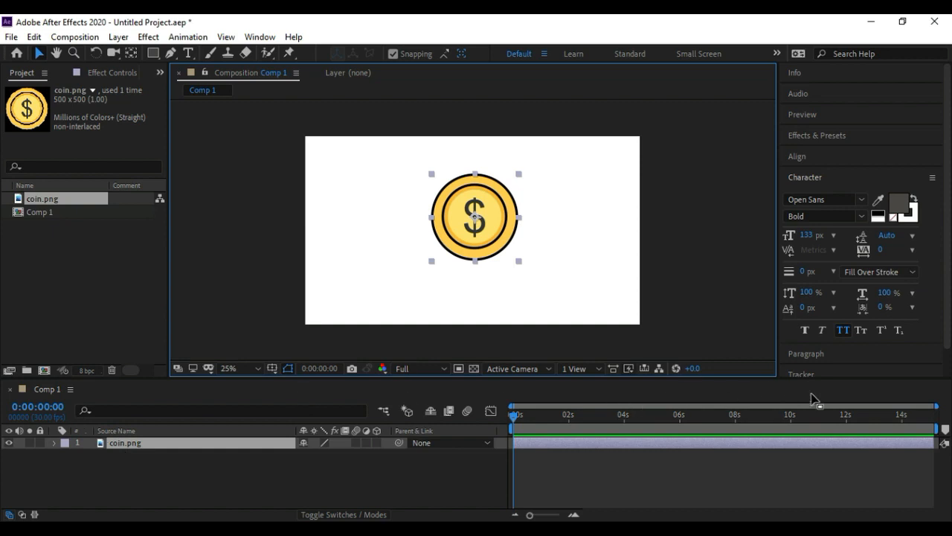
left_click(164, 442)
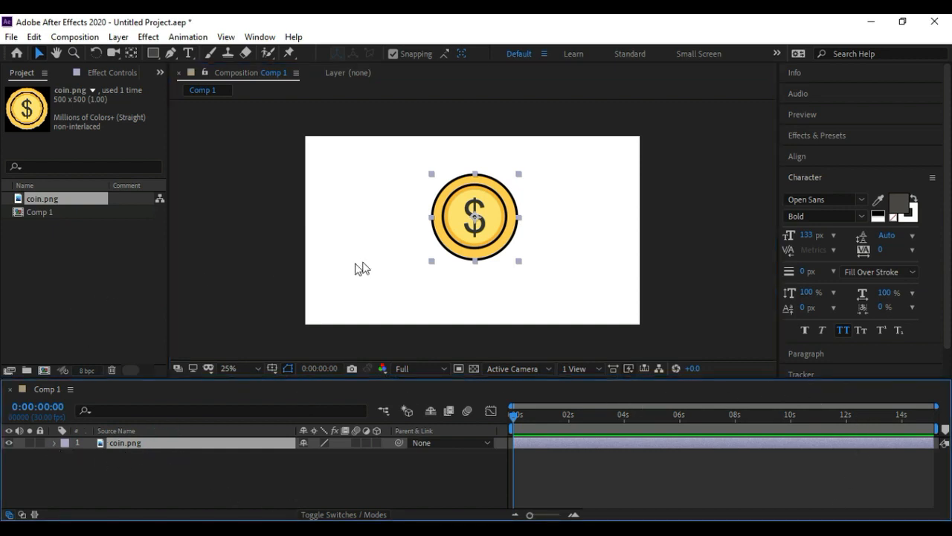
Examine the start of the coin layer's timeline at a closer time scale and at the full duration
left_click(53, 443)
left_click(53, 444)
mouse_move(513, 421)
left_mouse_down()
mouse_move(926, 442)
mouse_move(482, 424)
mouse_move(545, 421)
mouse_move(507, 426)
left_mouse_up()
left_click_drag(529, 514, 551, 516)
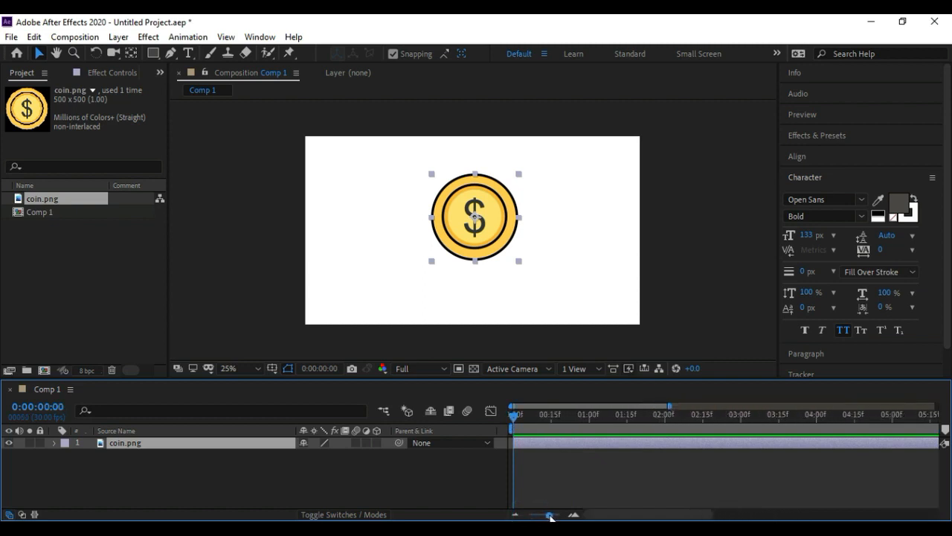
left_click_drag(515, 416, 489, 436)
mouse_move(545, 512)
left_mouse_down()
mouse_move(556, 514)
mouse_move(529, 514)
left_mouse_up()
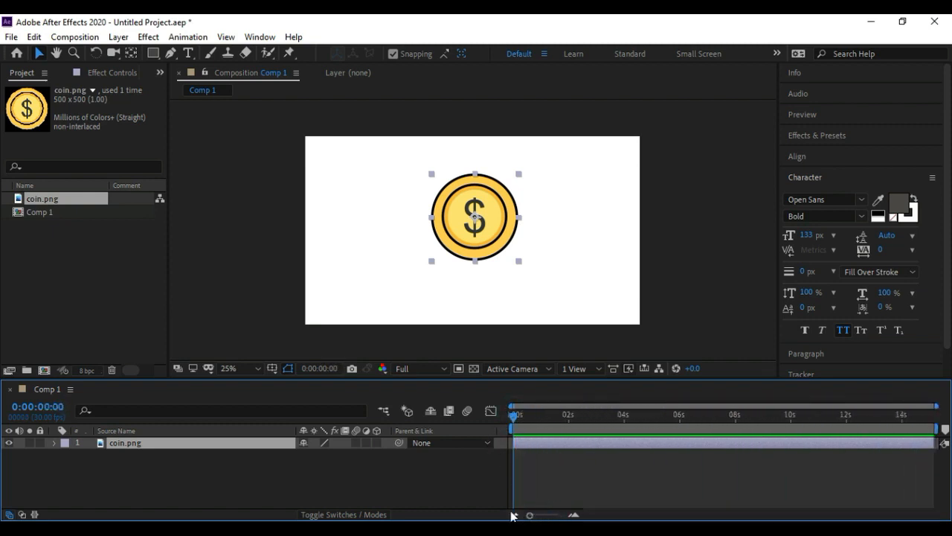
Try the coin layer's 3D switch on and off, and hide and show the layer
left_click(280, 444)
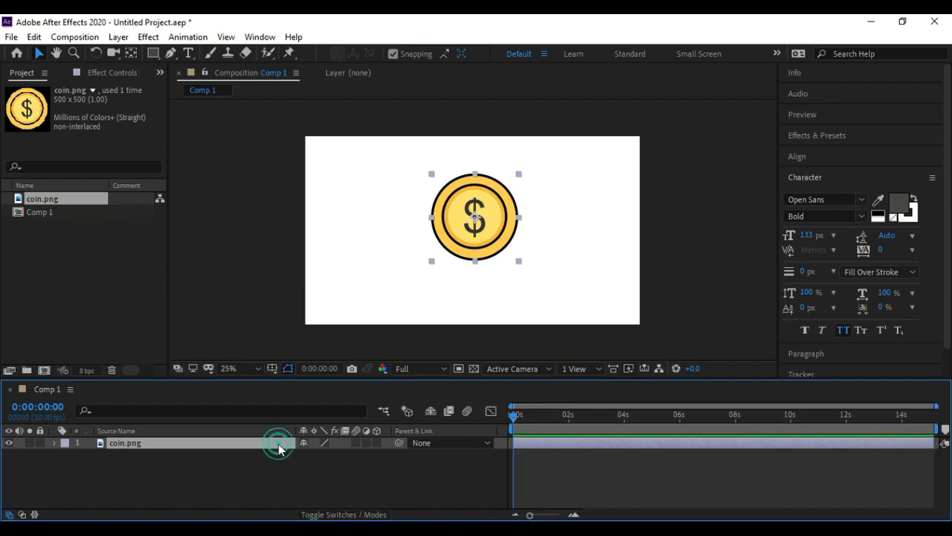
left_click(356, 442)
left_click(378, 445)
left_click(377, 444)
left_click(36, 443)
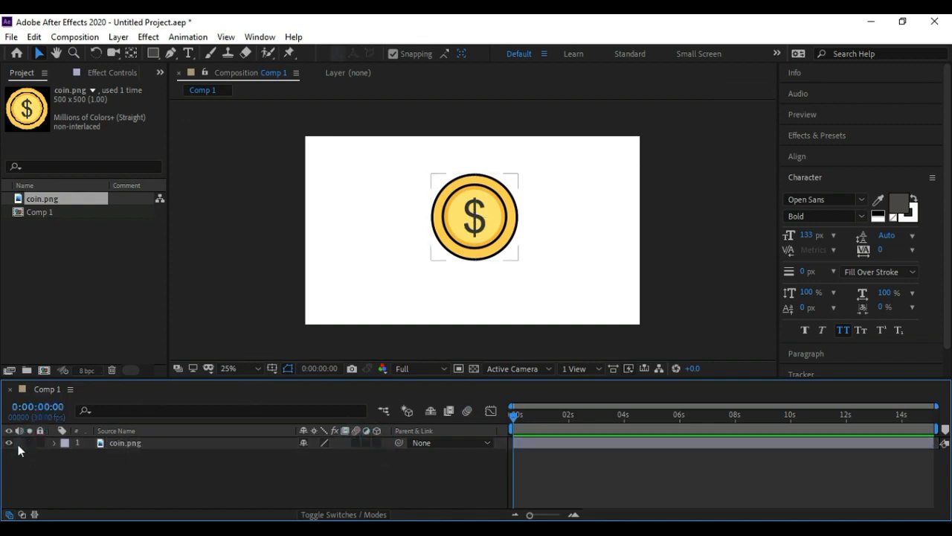
left_click(105, 443)
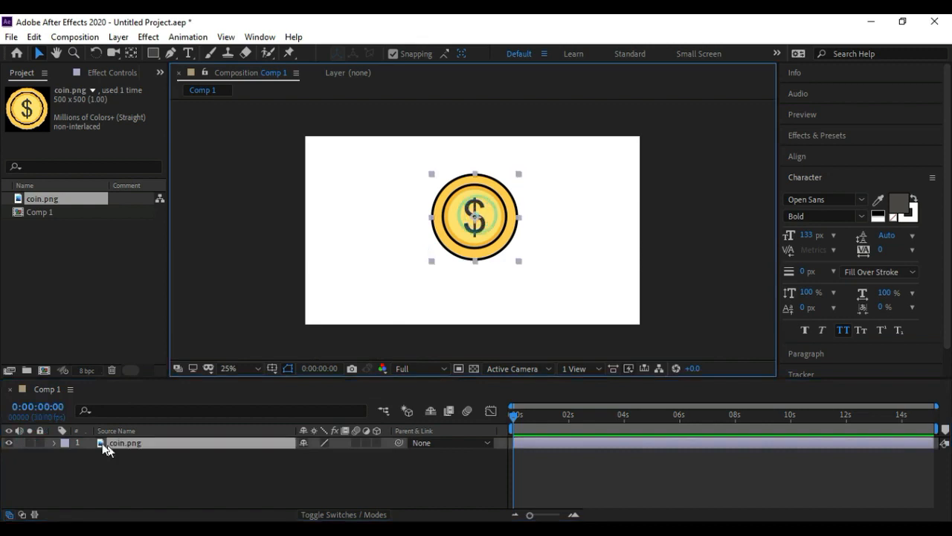
left_click(9, 443)
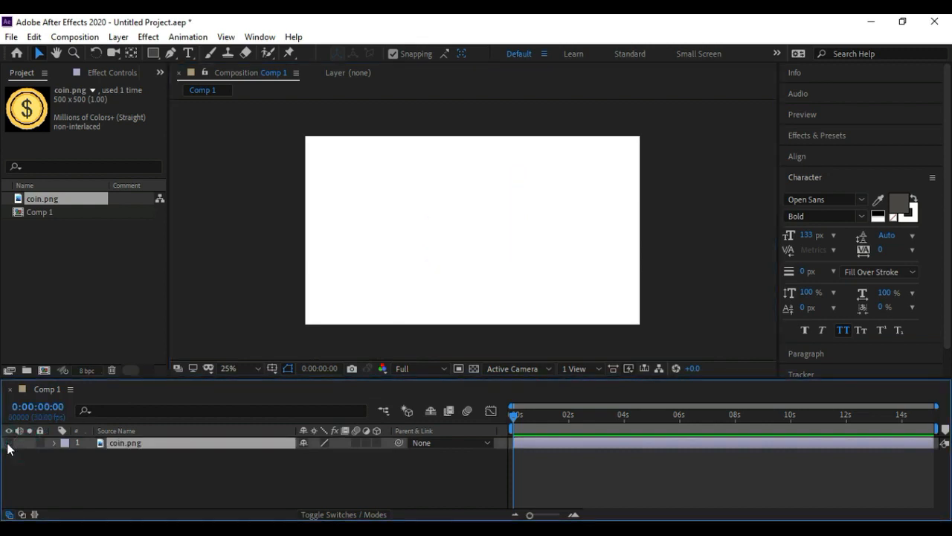
left_click(9, 443)
Move the coin slightly right and down in the frame, and display the list of effects and presets
left_click_drag(468, 211, 491, 217)
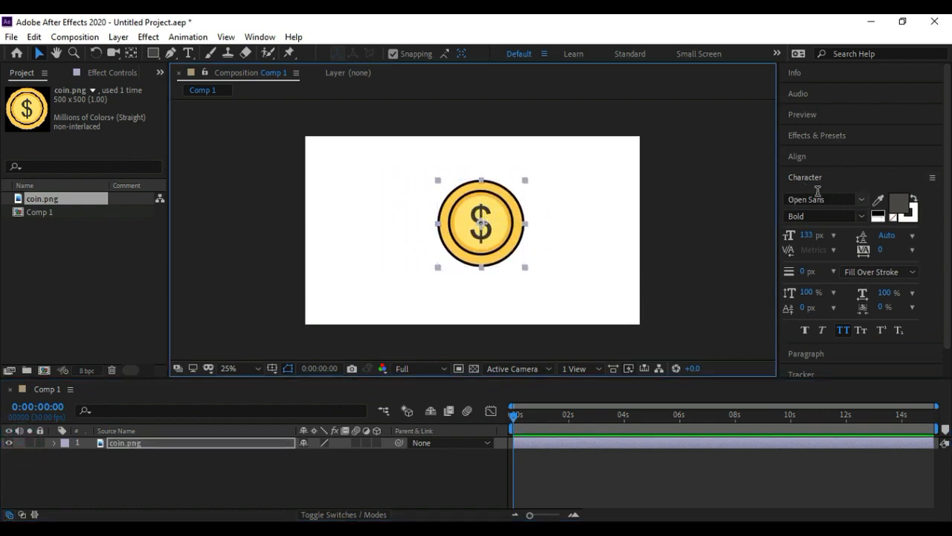
left_click(800, 177)
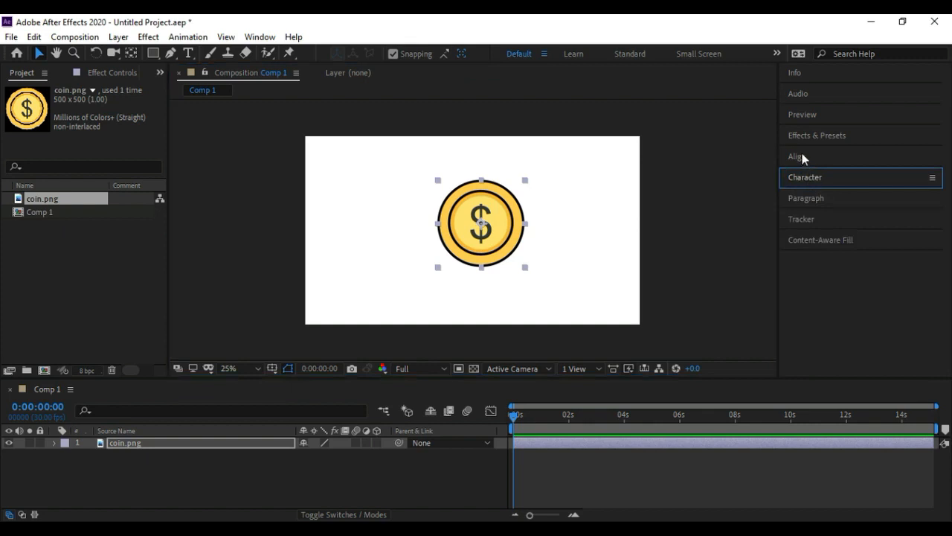
left_click(801, 179)
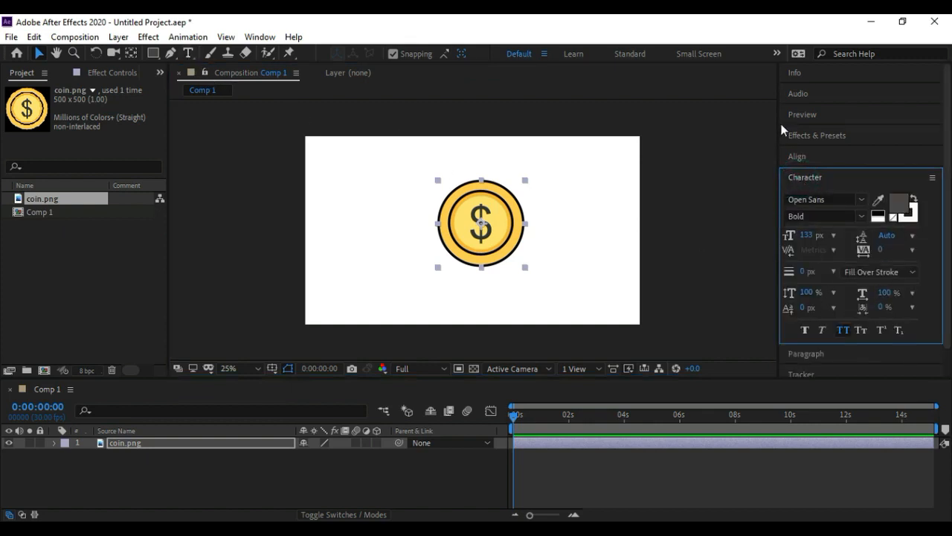
left_click(823, 134)
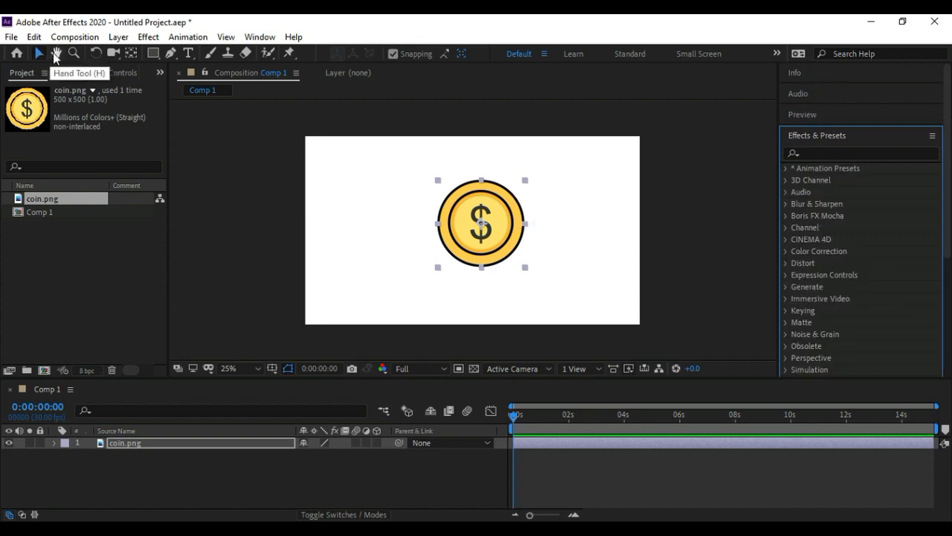
Draw a rectangular mask on the coin layer in the empty area left of the coin, and delete that mask
left_click(151, 54)
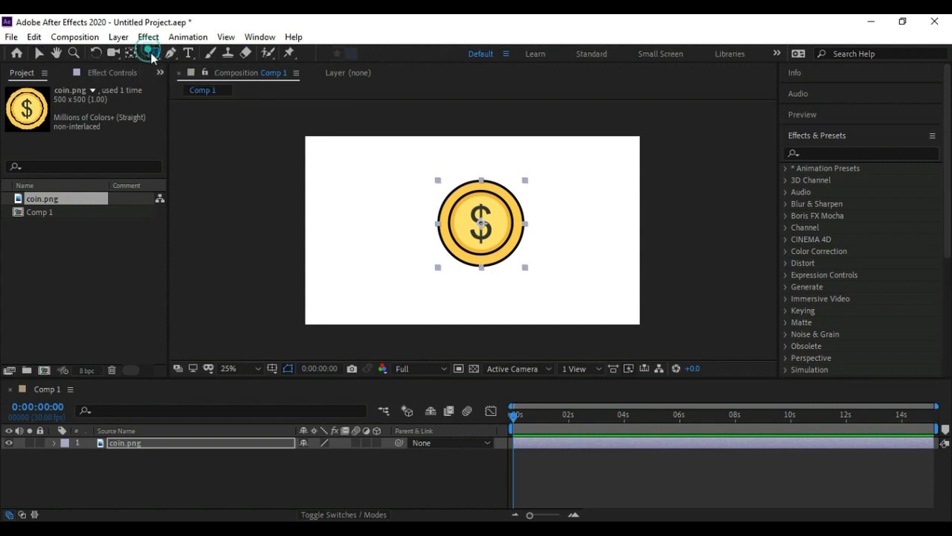
left_click_drag(331, 176, 400, 227)
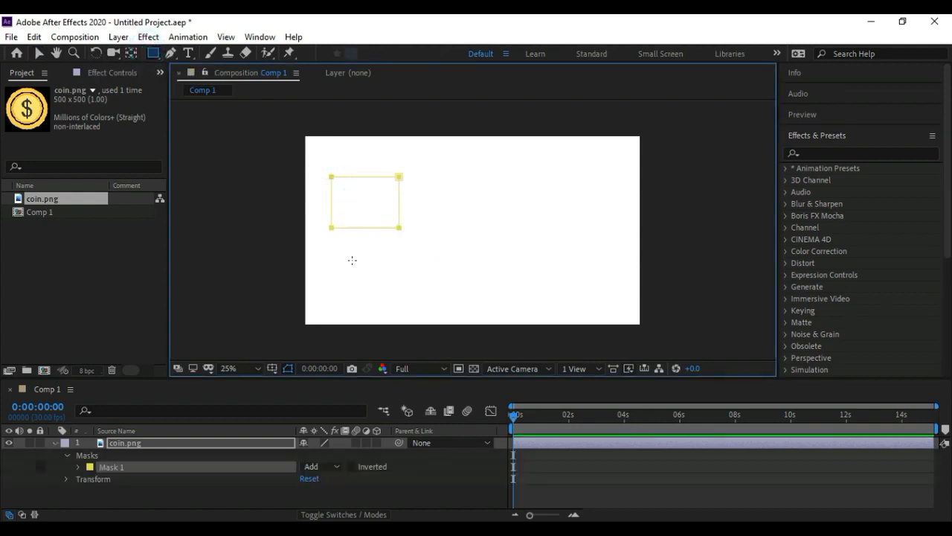
left_click(113, 468)
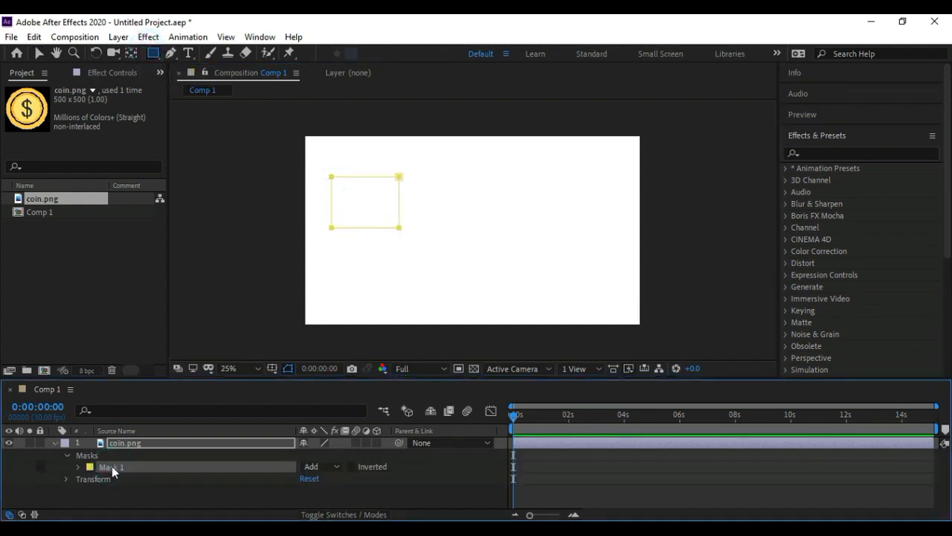
key("Delete")
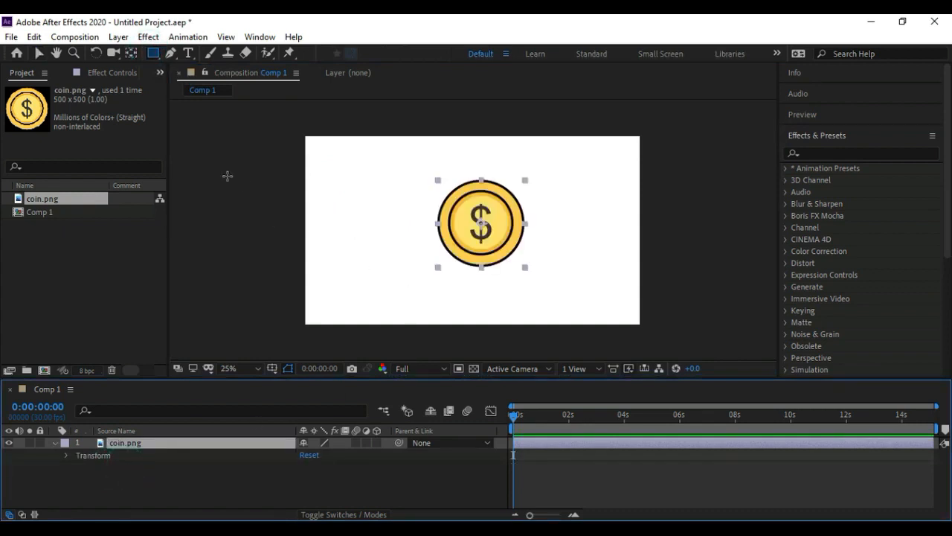
Draw a filled rectangle left of the coin on a new shape layer, with no existing layer selected
left_click(40, 54)
left_click(276, 213)
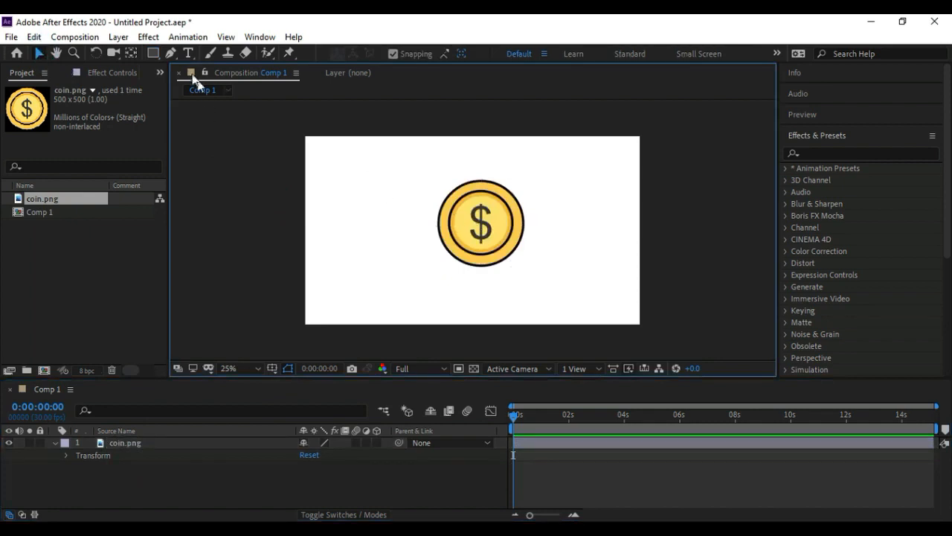
left_click(153, 53)
mouse_move(328, 173)
left_mouse_down()
mouse_move(359, 213)
mouse_move(392, 232)
mouse_move(416, 230)
left_mouse_up()
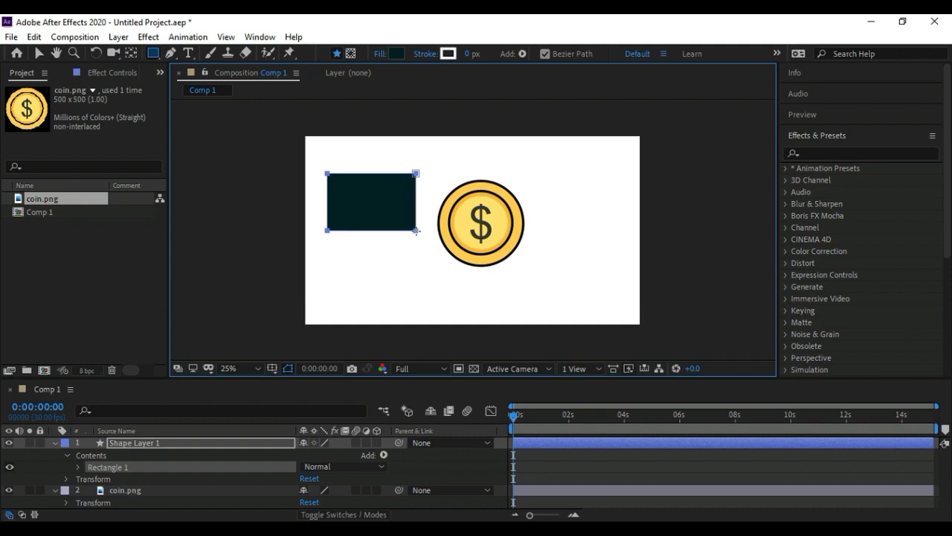
Draw a small star above and to the right of the coin, on the same shape layer as the rectangle
left_click(159, 60)
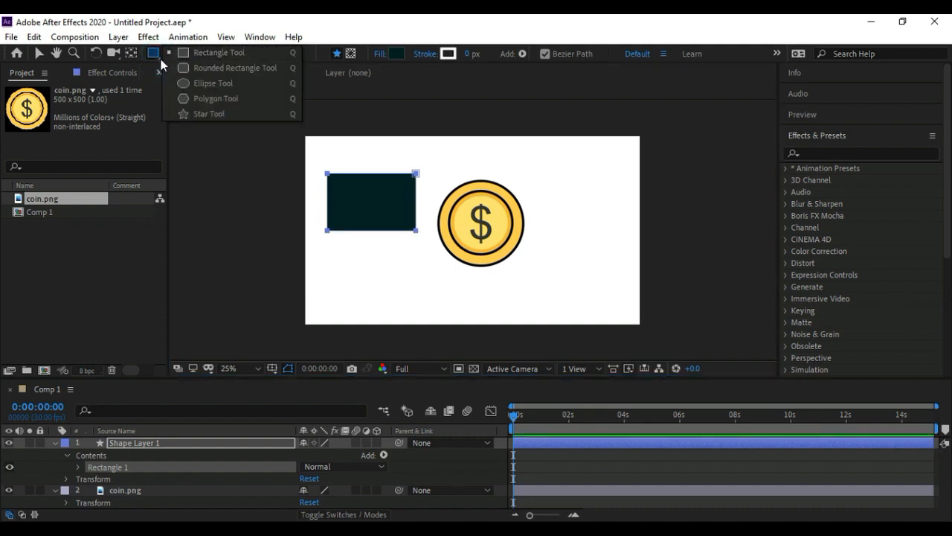
left_click(158, 60)
left_click(158, 59)
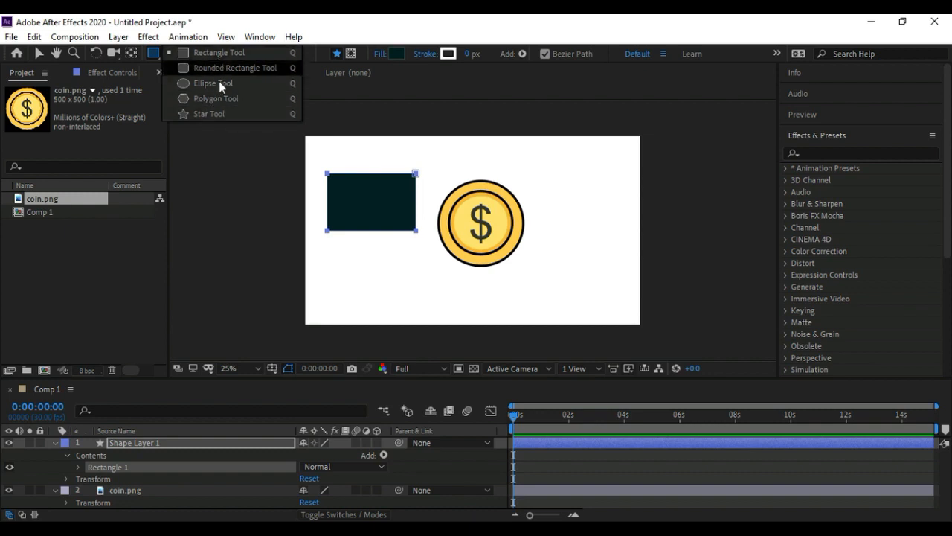
left_click(209, 114)
mouse_move(552, 160)
left_mouse_down()
mouse_move(564, 176)
mouse_move(599, 150)
mouse_move(584, 183)
mouse_move(580, 158)
left_mouse_up()
Try to reshape the star by pulling its lower-right point outward, and undo that distortion
left_click(38, 54)
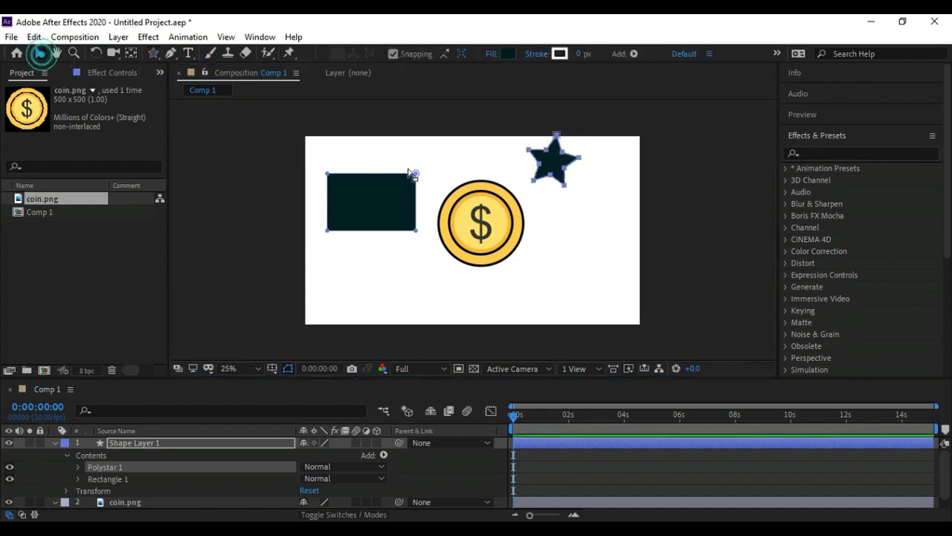
left_click_drag(564, 184, 585, 194)
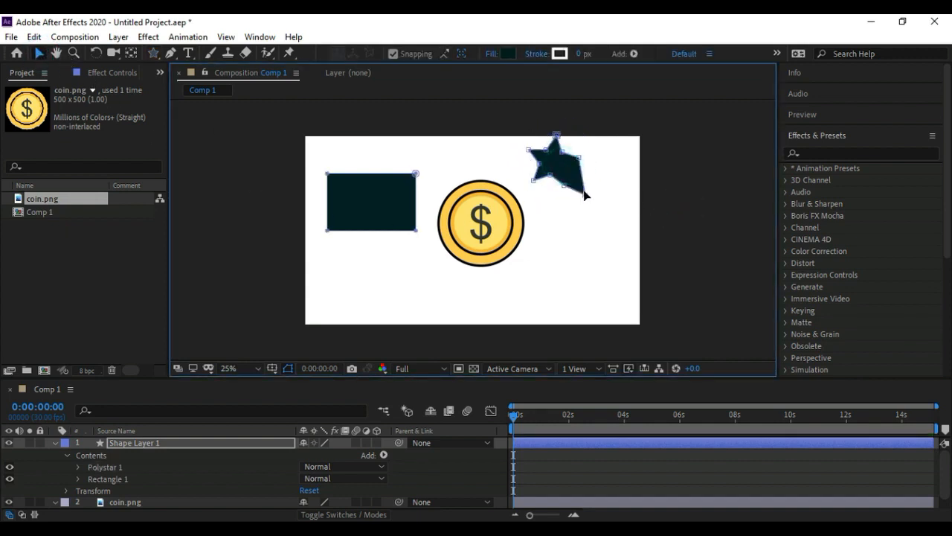
key("ctrl+z")
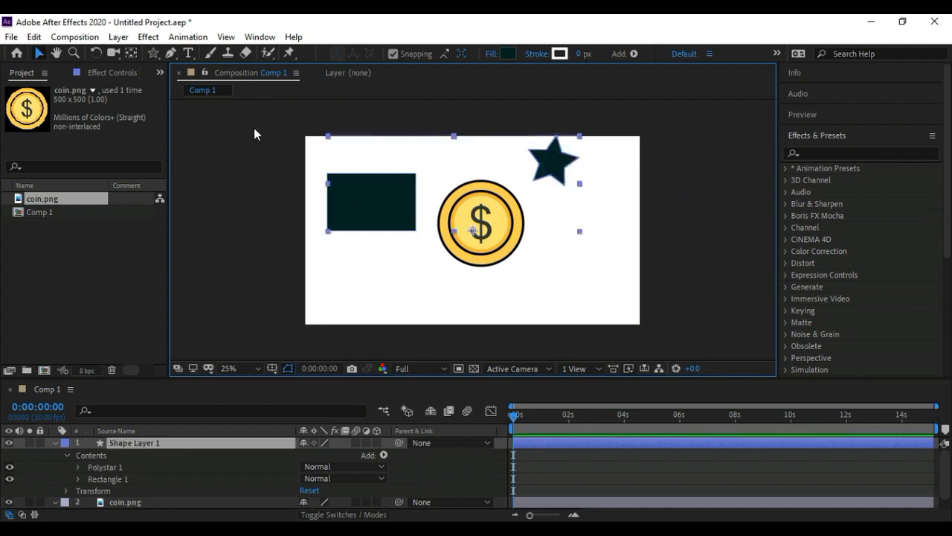
Move the shape layer holding the rectangle and the star slightly down in the frame
left_click(708, 191)
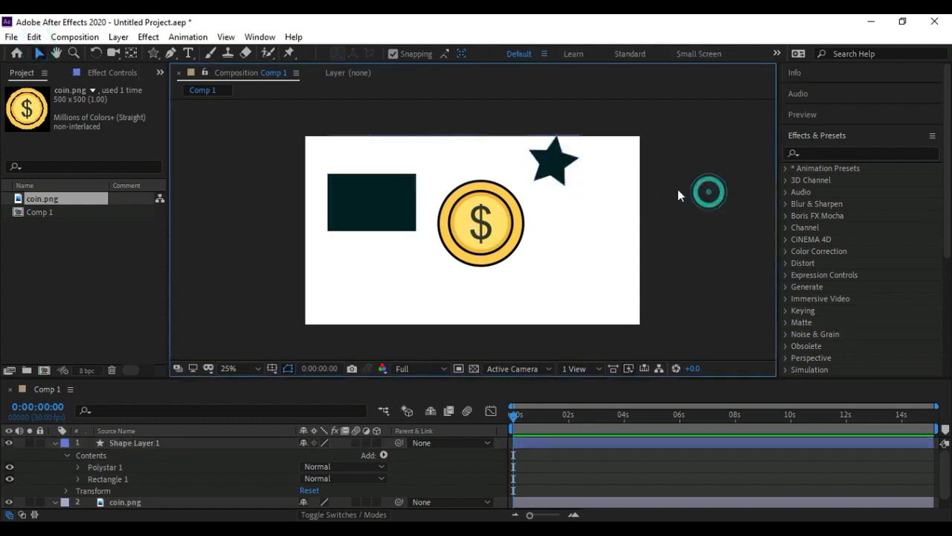
left_click(350, 186)
left_click_drag(393, 184, 398, 207)
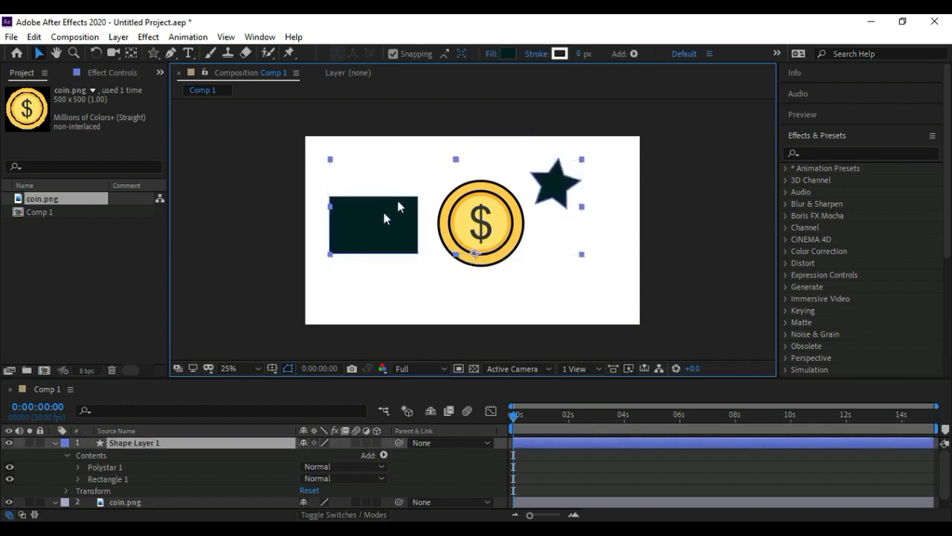
Delete the star from the contents of the shape layer it shares with the rectangle
left_click(110, 478)
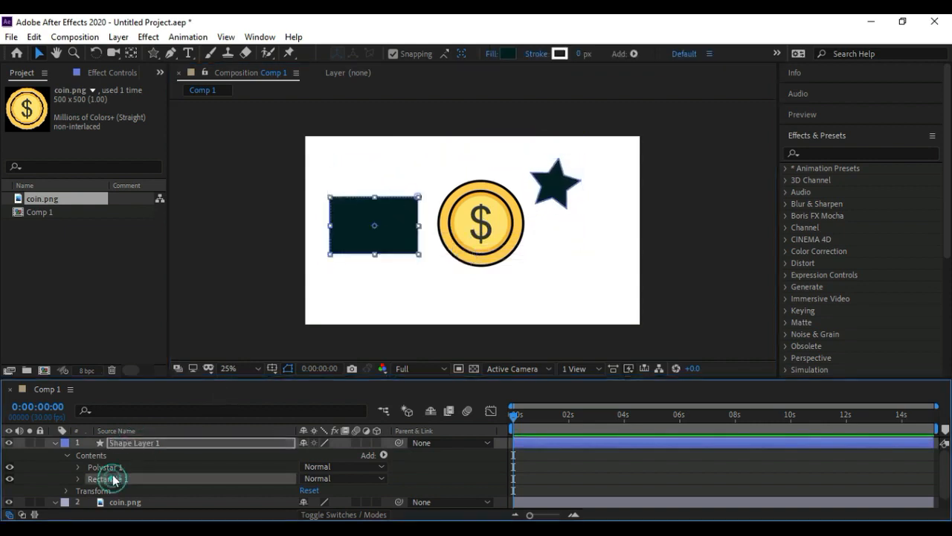
left_click(108, 466)
key("Delete")
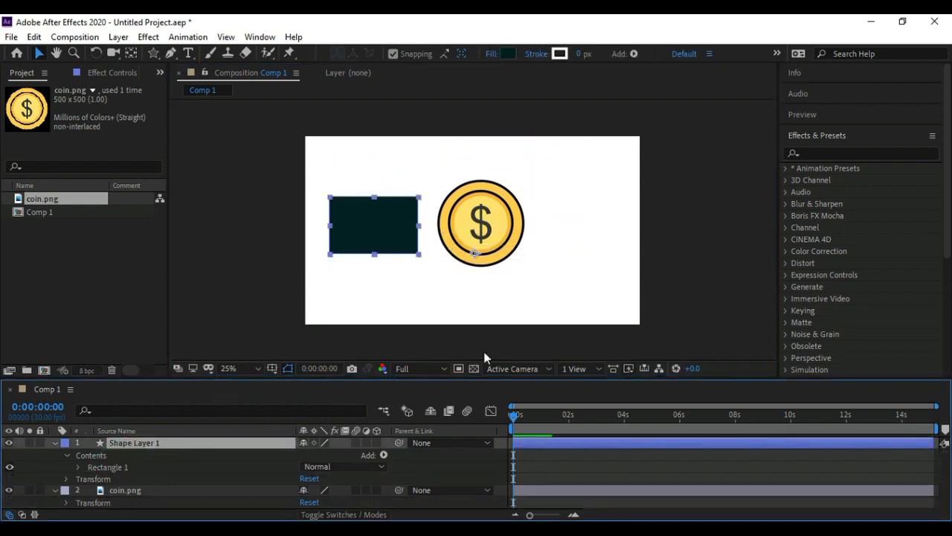
Draw a star above and to the right of the coin on its own new shape layer
left_click(661, 260)
left_click(153, 54)
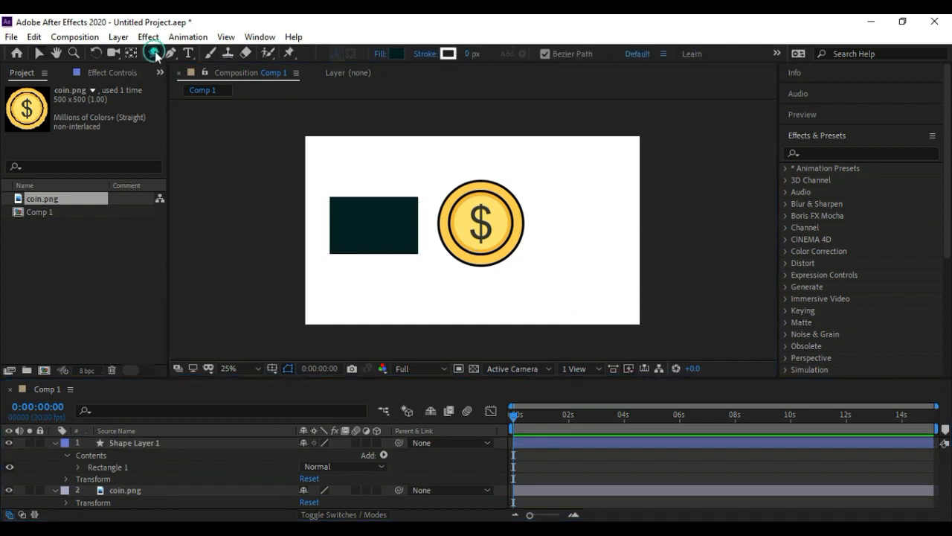
left_click_drag(554, 168, 561, 140)
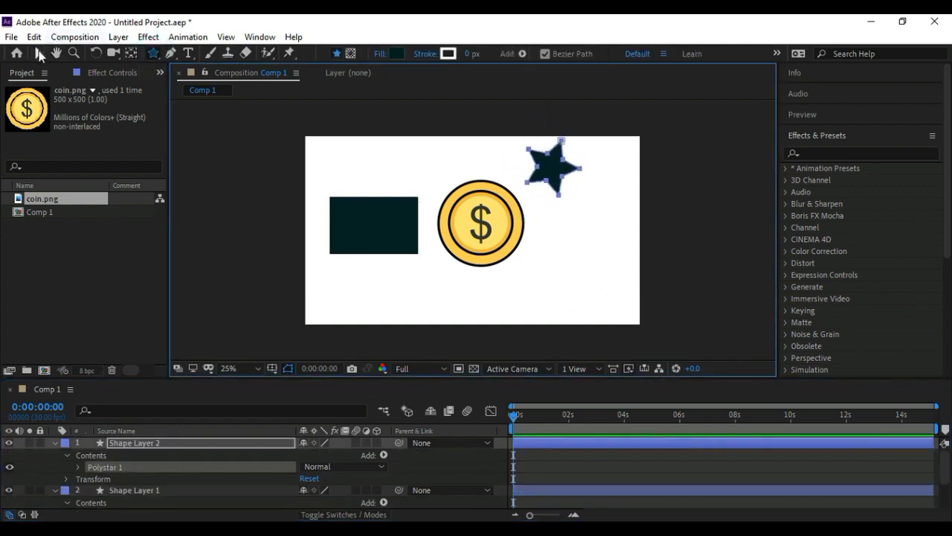
Select the star's whole layer and move it down and right, near the right edge of the frame
left_click(39, 54)
left_click(553, 160)
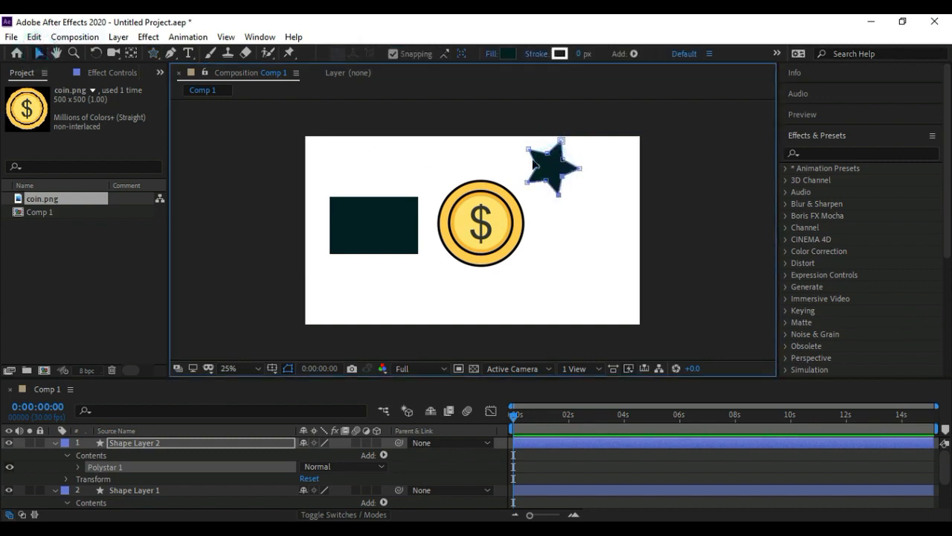
left_click(156, 443)
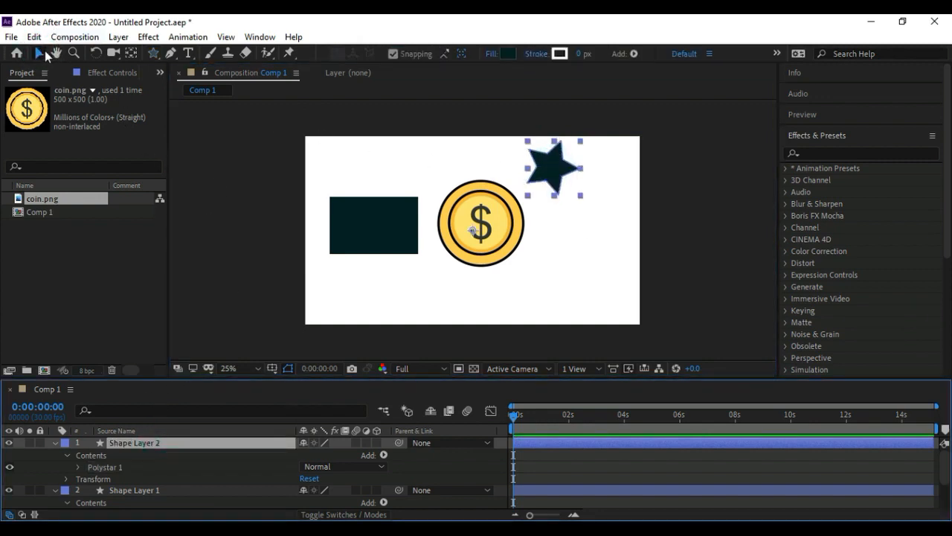
left_click_drag(551, 160, 575, 197)
left_click(641, 214)
left_click(579, 198)
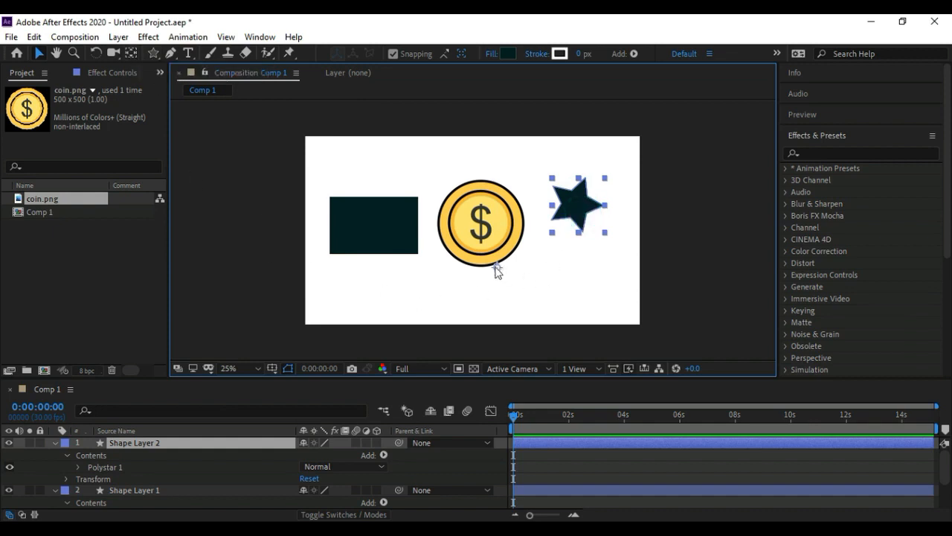
mouse_move(576, 213)
left_mouse_down()
mouse_move(563, 214)
mouse_move(598, 195)
mouse_move(594, 210)
left_mouse_up()
Move the star layer's anchor point to the centre of the star with the Pan Behind tool, and deselect the layer
left_click(131, 52)
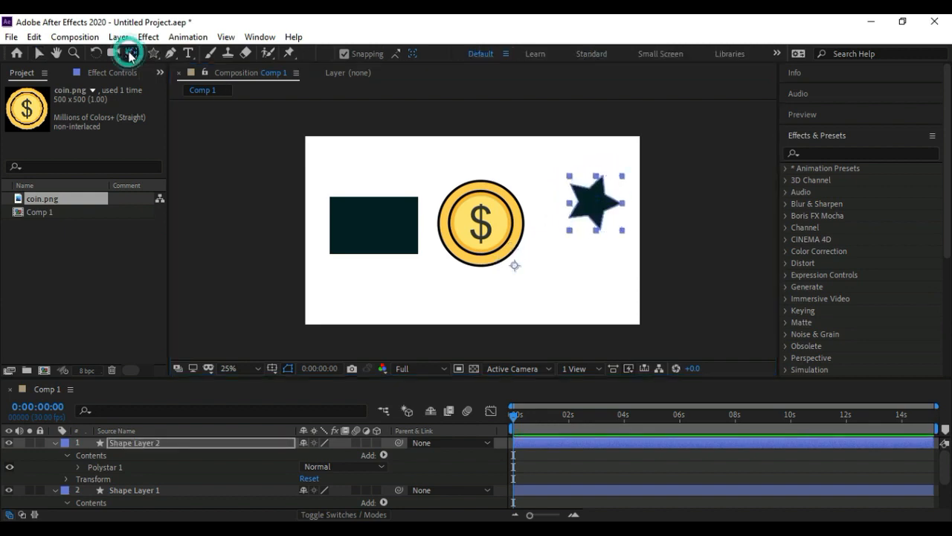
left_click_drag(513, 266, 599, 206)
left_click(39, 53)
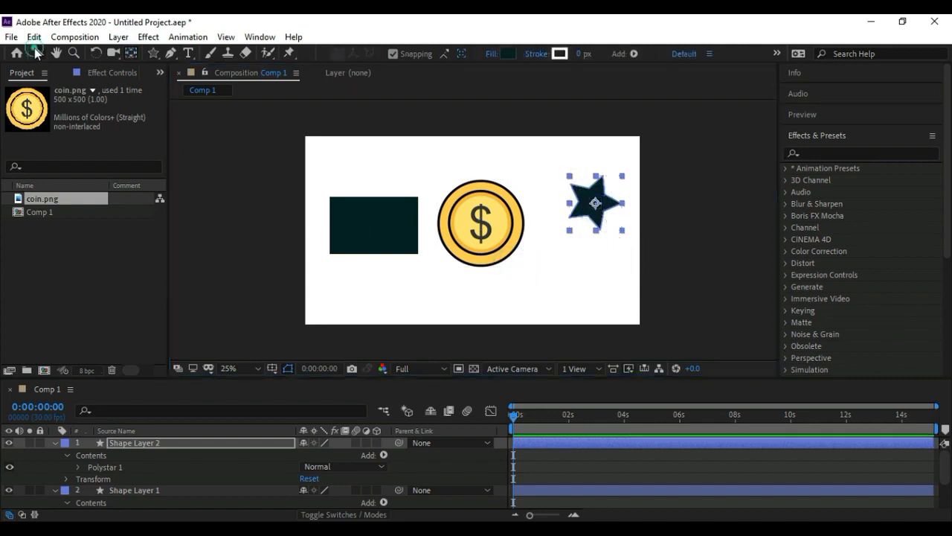
left_click(394, 148)
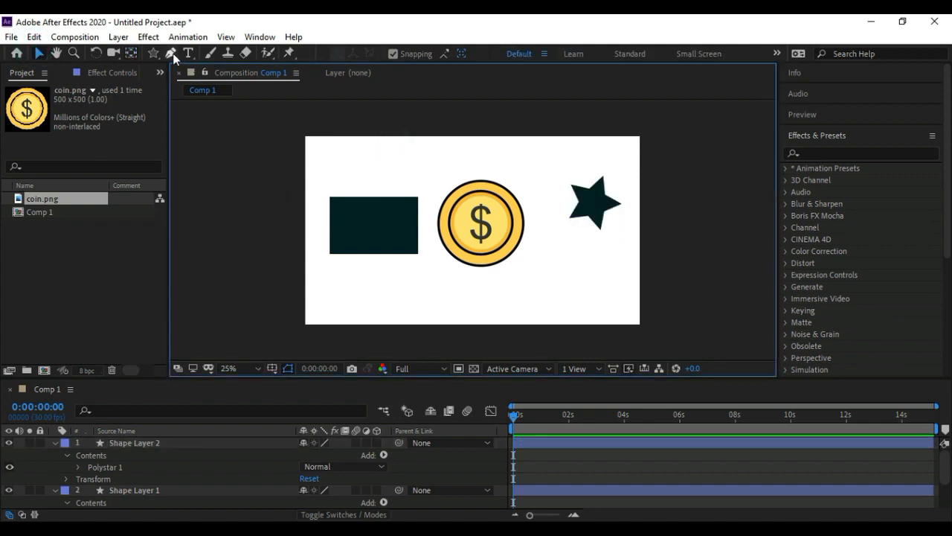
Draw a closed teardrop-like shape with a rounded right end just below the coin, using the Pen tool
left_click(170, 53)
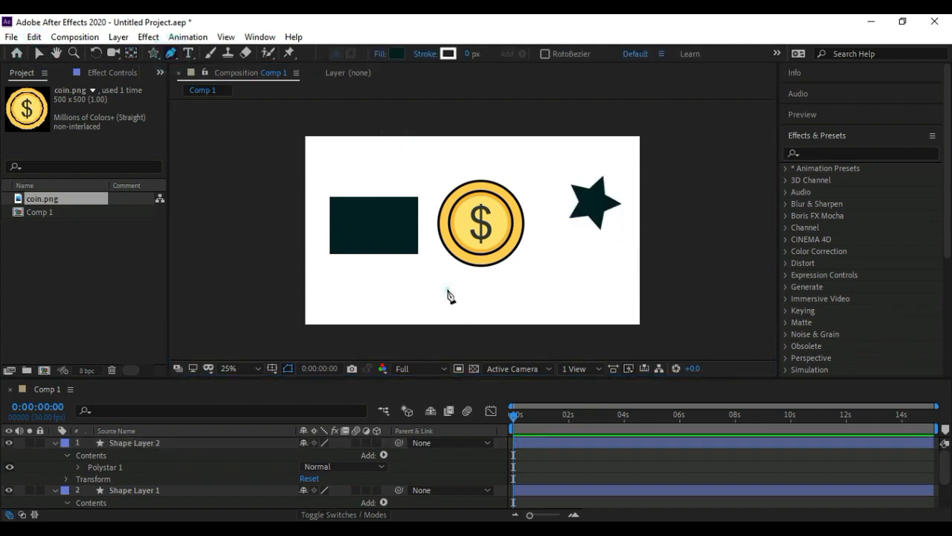
left_click(447, 289)
left_click(525, 304)
left_click_drag(570, 280, 569, 256)
left_click(514, 255)
left_click(478, 271)
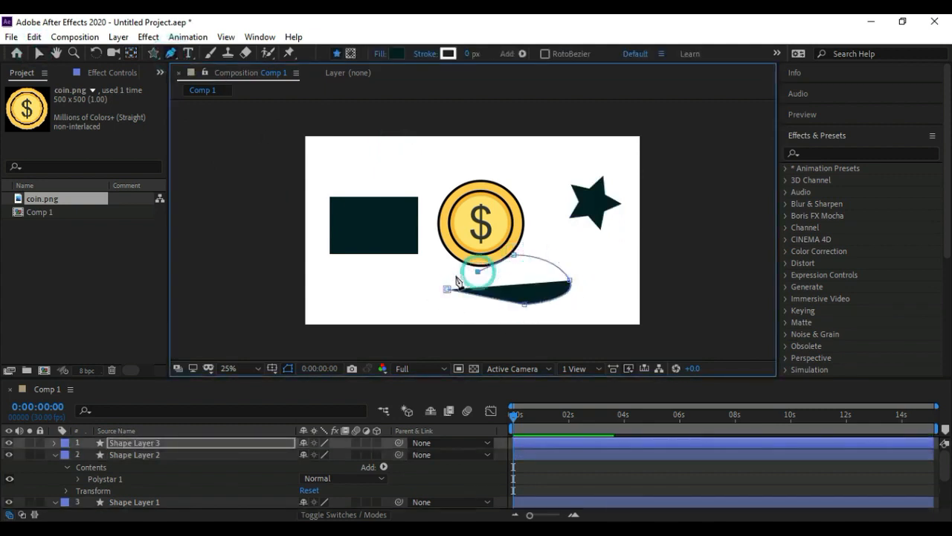
left_click(447, 289)
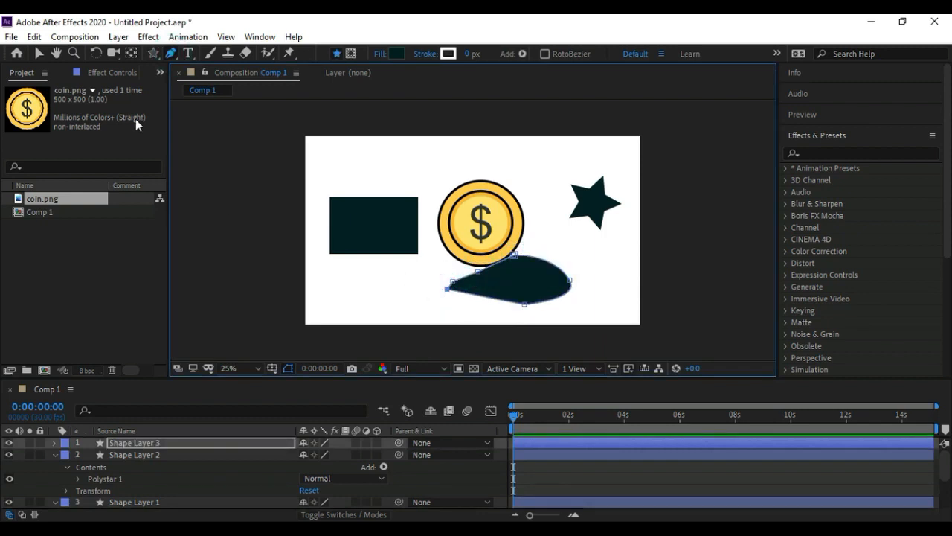
Move the teardrop-like shape left so that it lies below the rectangle
left_click(39, 53)
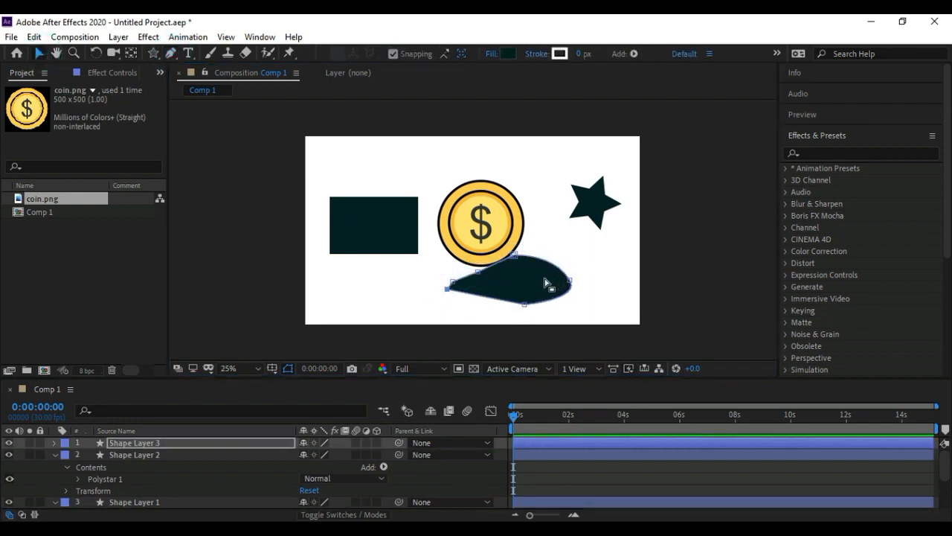
left_click(603, 272)
left_click(505, 294)
left_click_drag(505, 293, 429, 283)
left_click(630, 272)
left_click(591, 276)
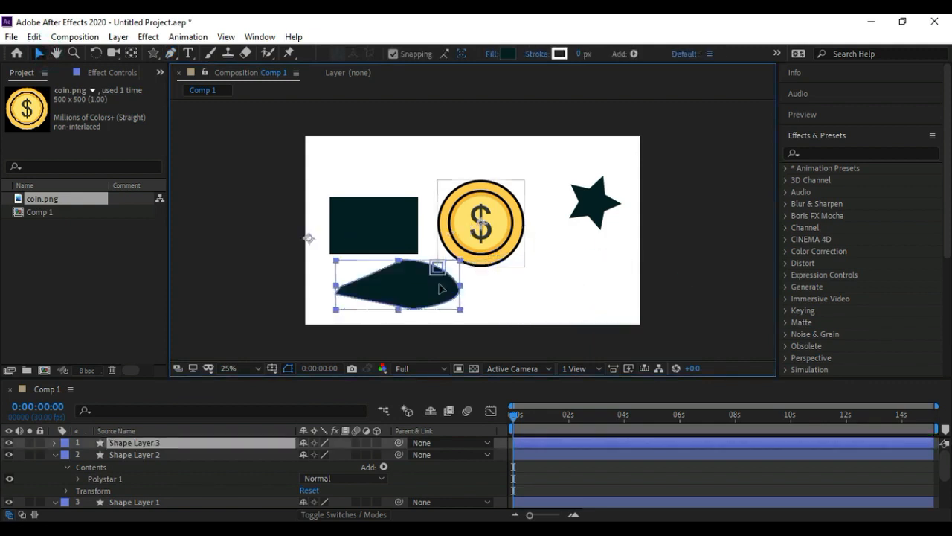
Examine the Puppet Pin tool variants, and return to the Selection tool with nothing selected
left_click(266, 54)
left_click(290, 53)
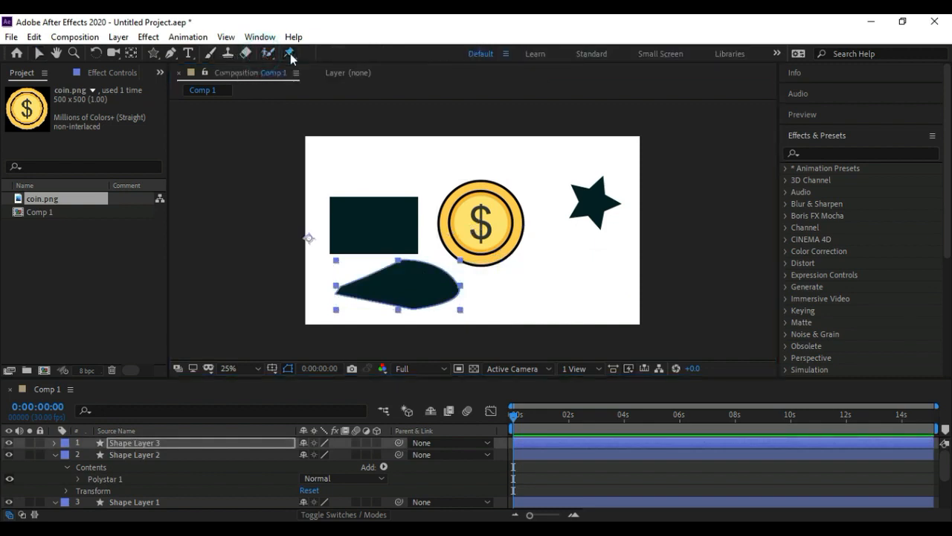
left_click(290, 54)
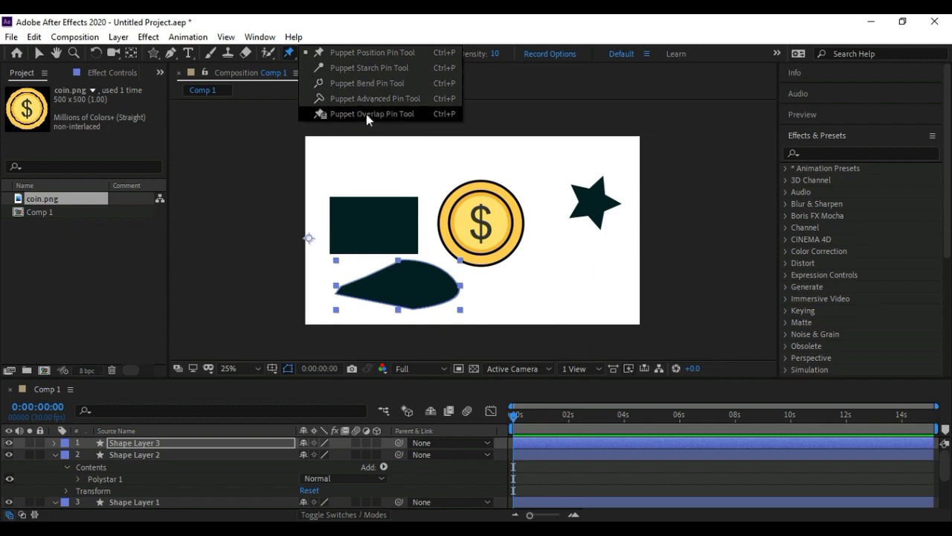
left_click(288, 55)
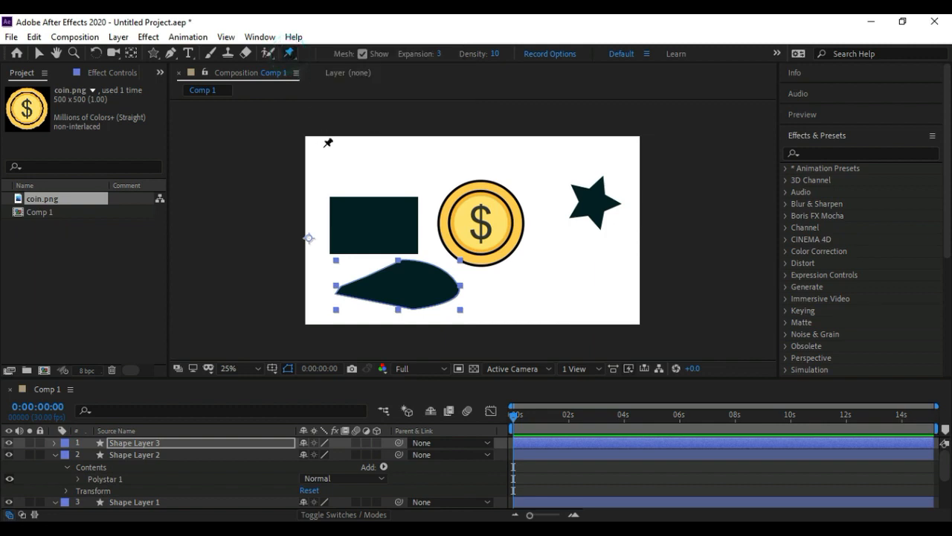
left_click(39, 54)
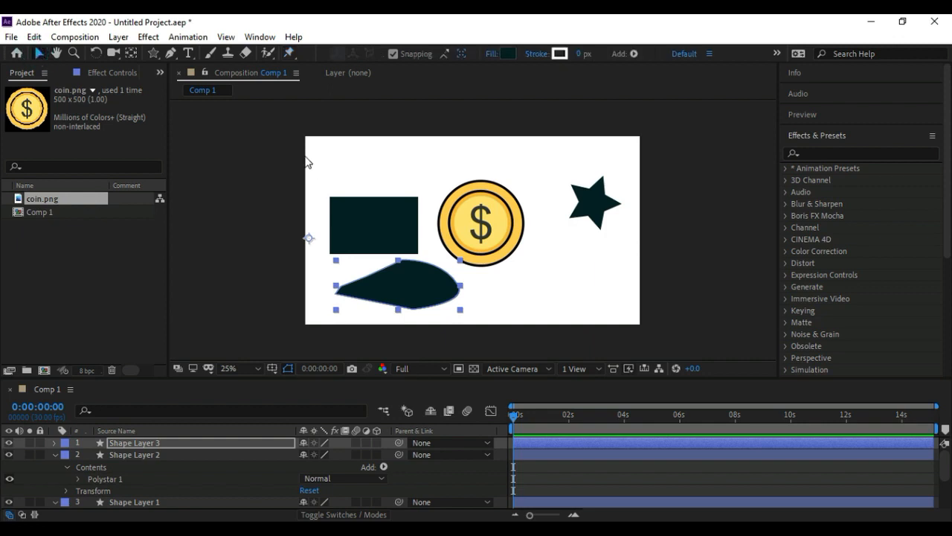
left_click(305, 156)
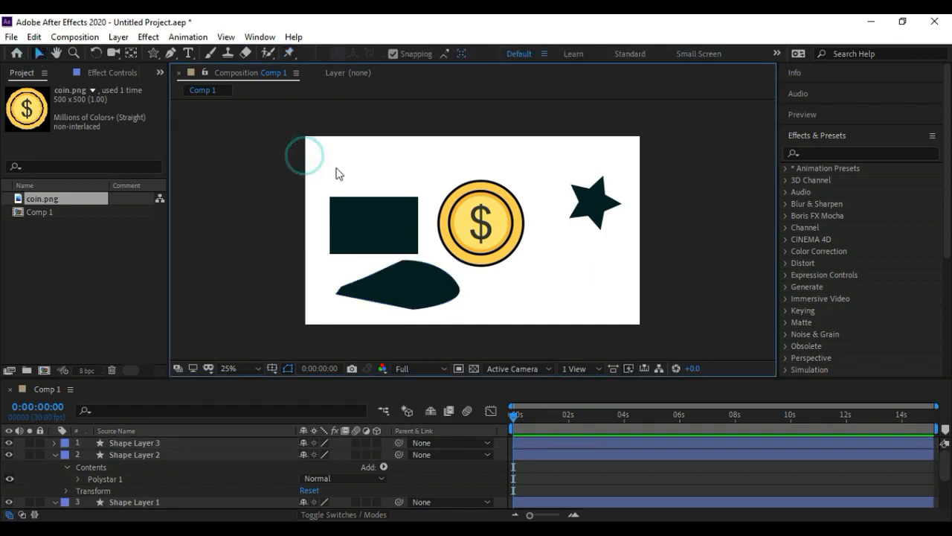
Add the composition to the Adobe Media Encoder queue, and go to the last queue entry in Adobe Media Encoder
left_click(10, 38)
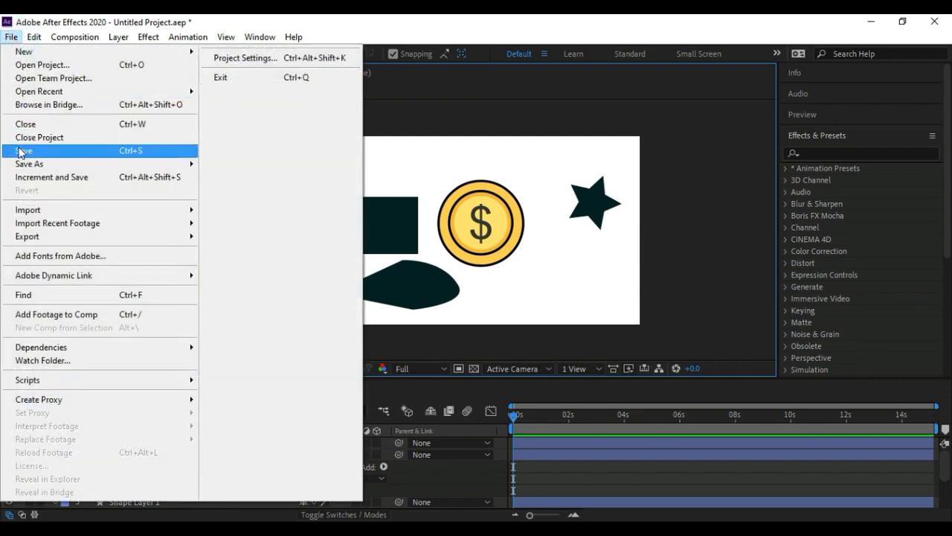
mouse_move(28, 168)
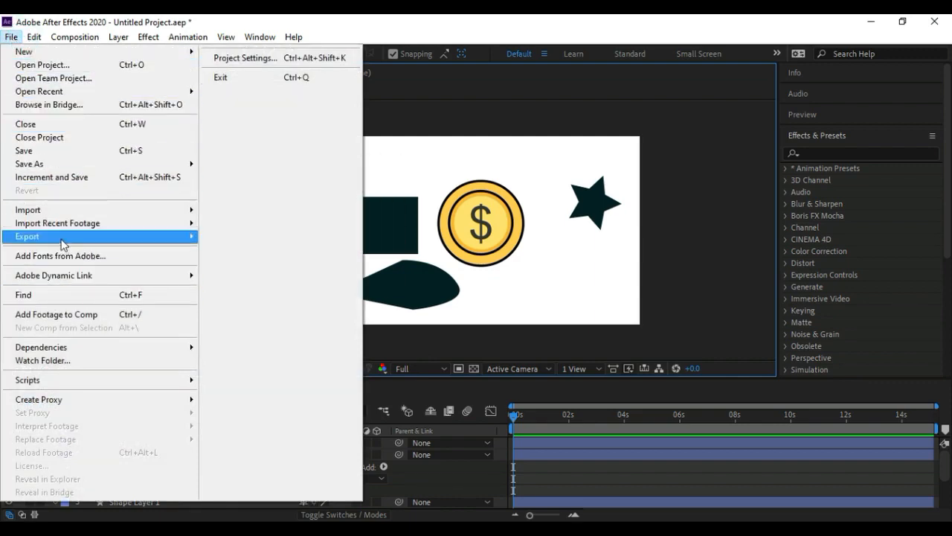
mouse_move(46, 238)
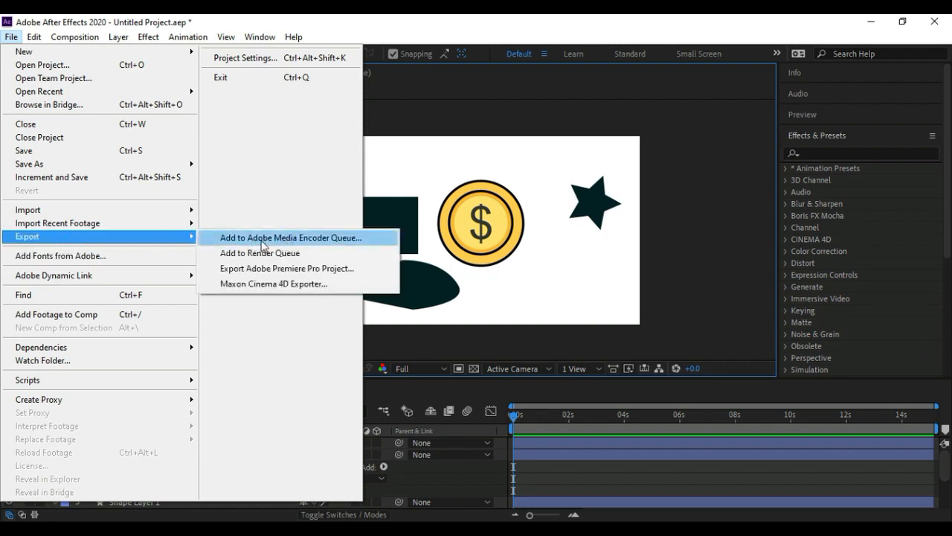
left_click(337, 240)
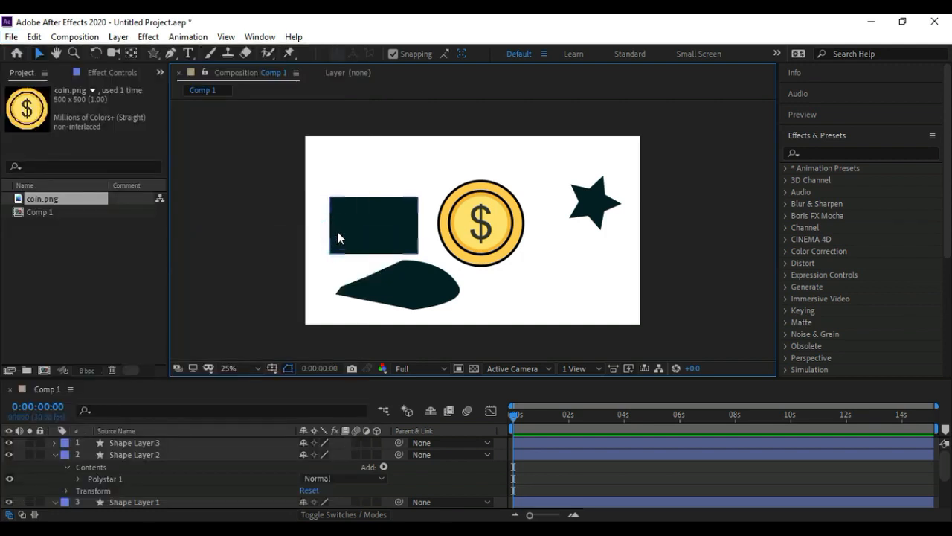
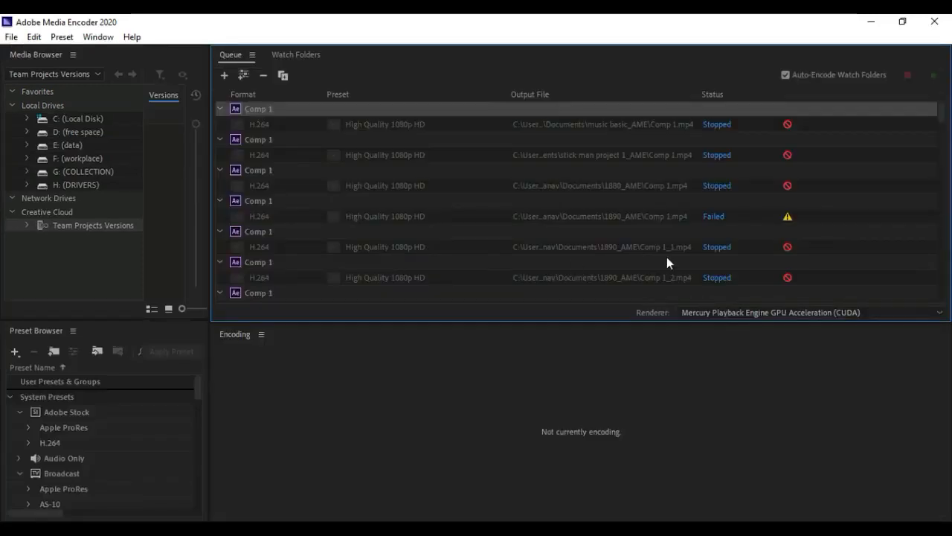
scroll(667, 260, "down", 10)
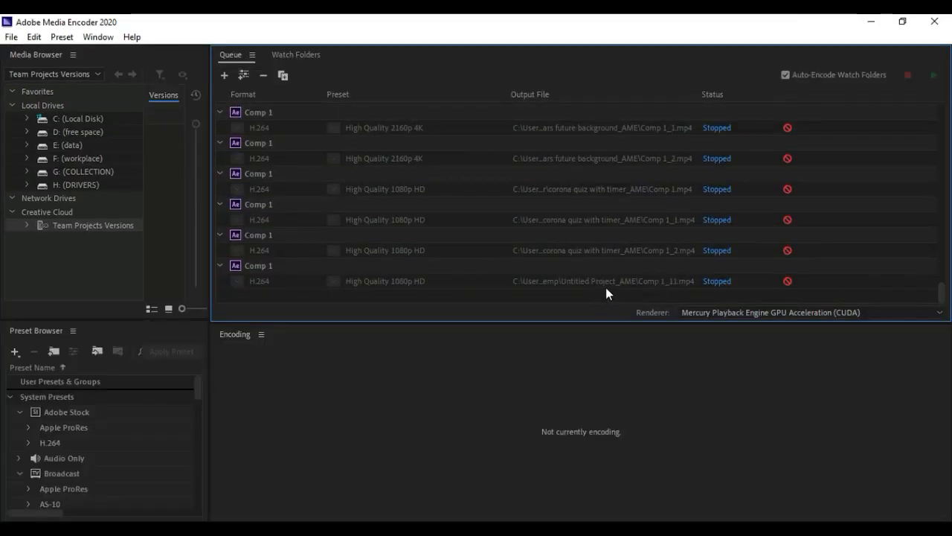
Check the preset choices for the ready Comp 1_12.mp4 entry, keep High Quality 1080p HD, and start encoding the queue
scroll(698, 263, "up", 5)
scroll(697, 263, "down", 5)
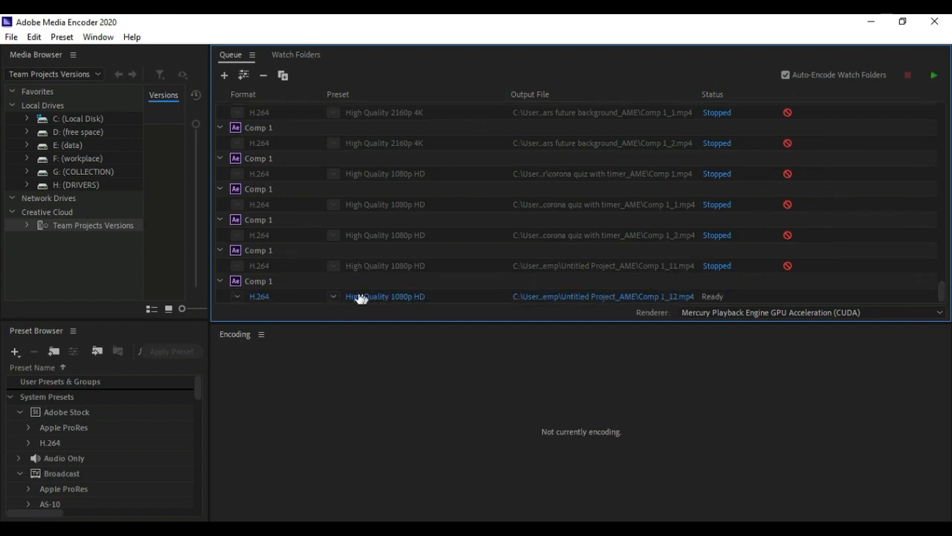
left_click(334, 297)
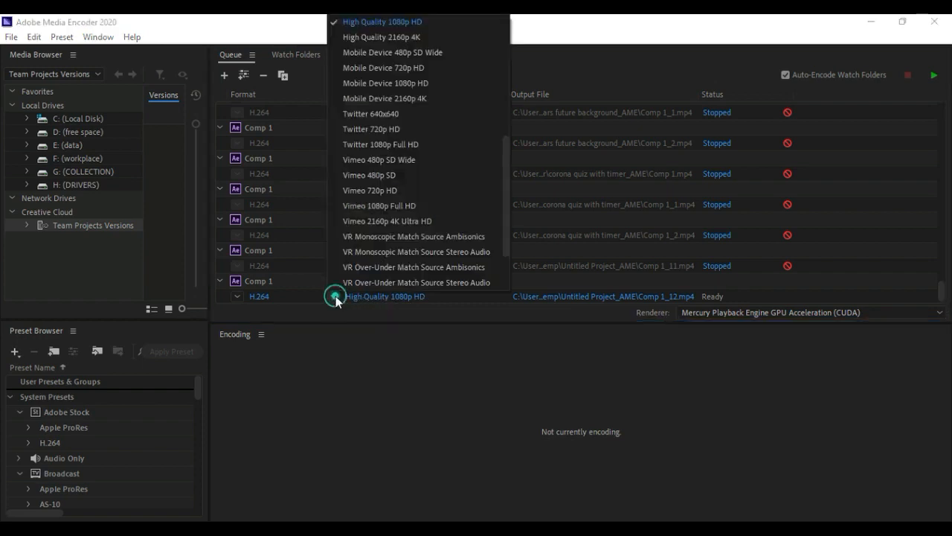
left_click(336, 298)
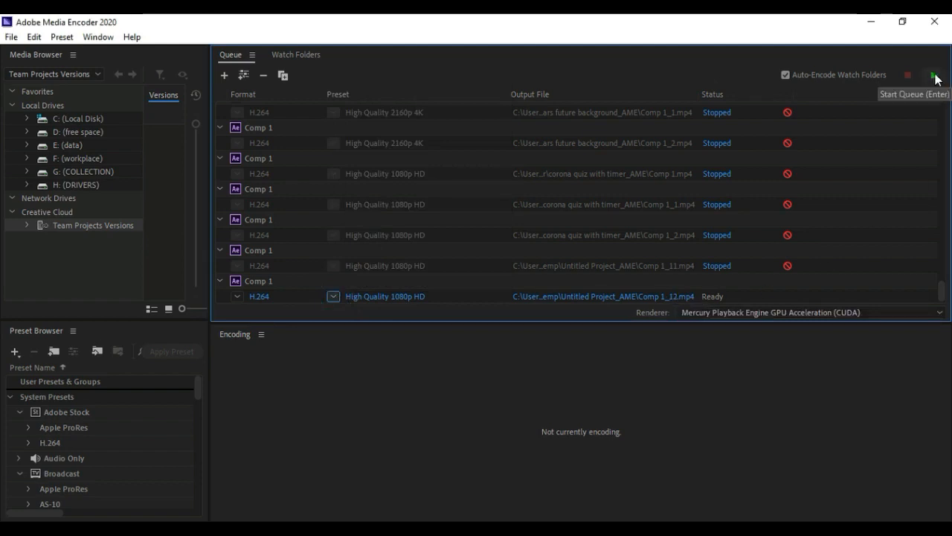
left_click(934, 77)
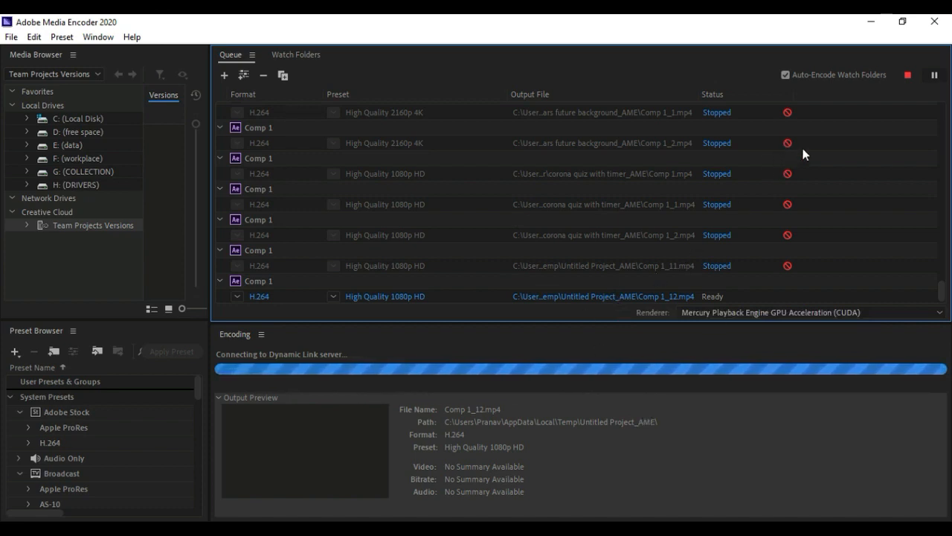
Stop the running encode and return to After Effects
left_click(907, 74)
left_click(541, 303)
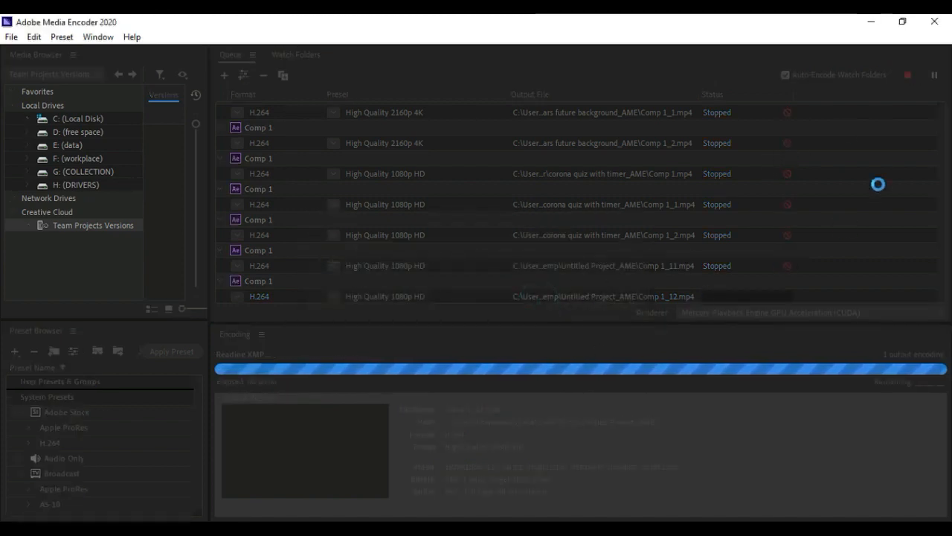
left_click(871, 21)
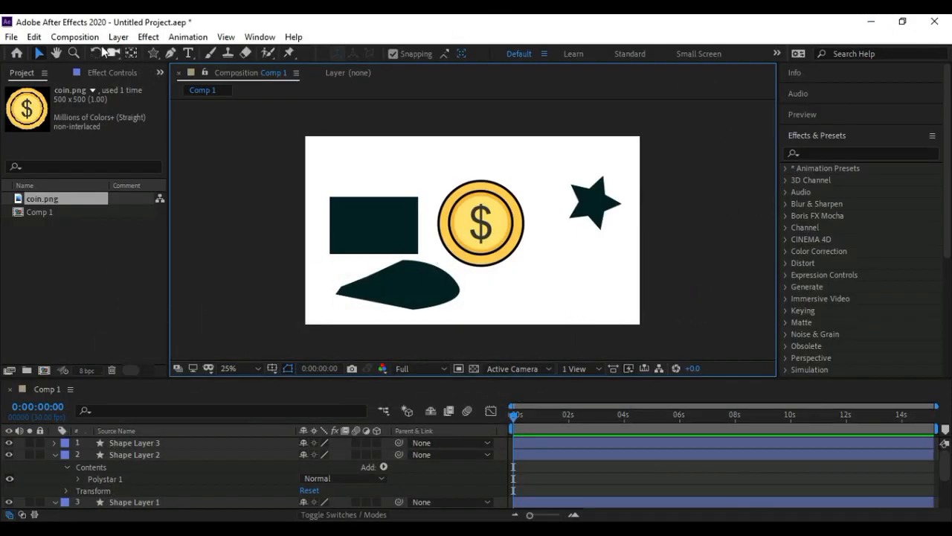
left_click(11, 37)
left_click(12, 39)
left_click(11, 37)
left_click(11, 37)
left_click(259, 37)
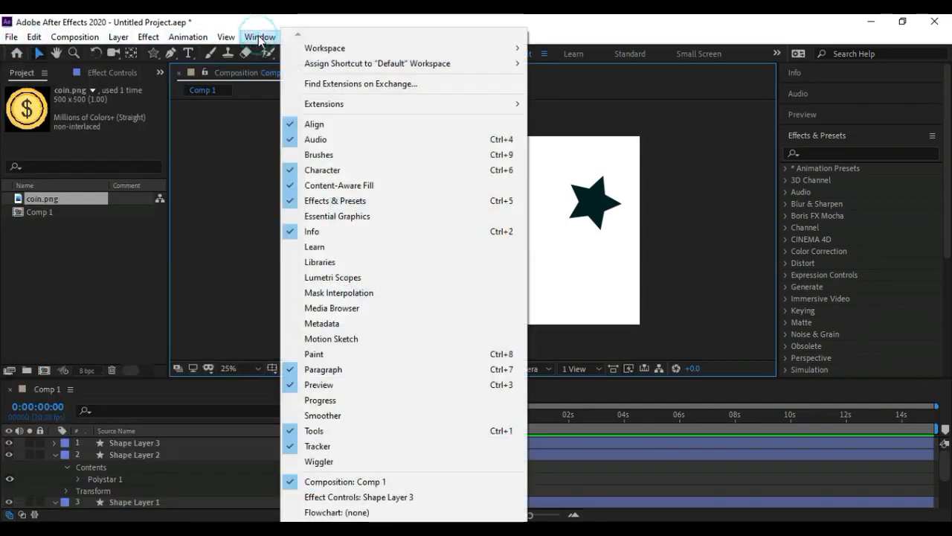
left_click(253, 38)
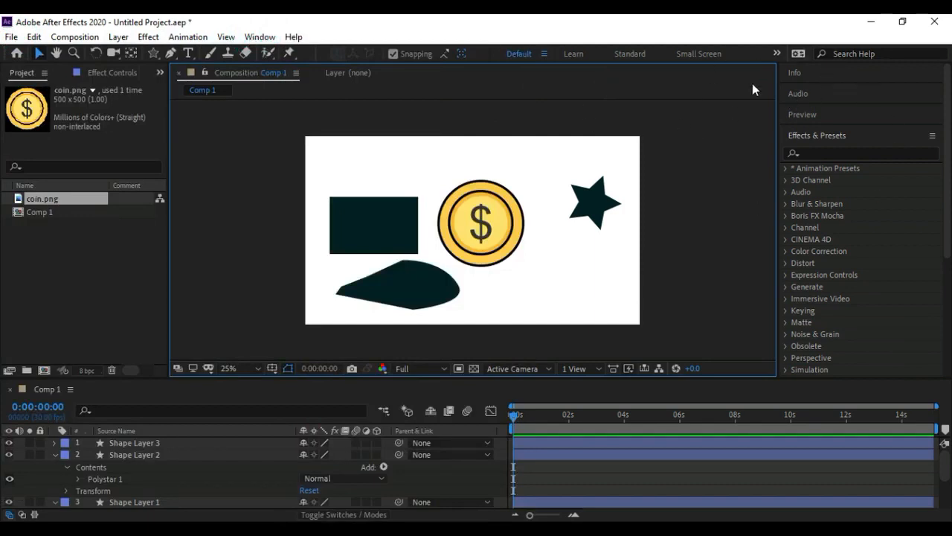
left_click(518, 54)
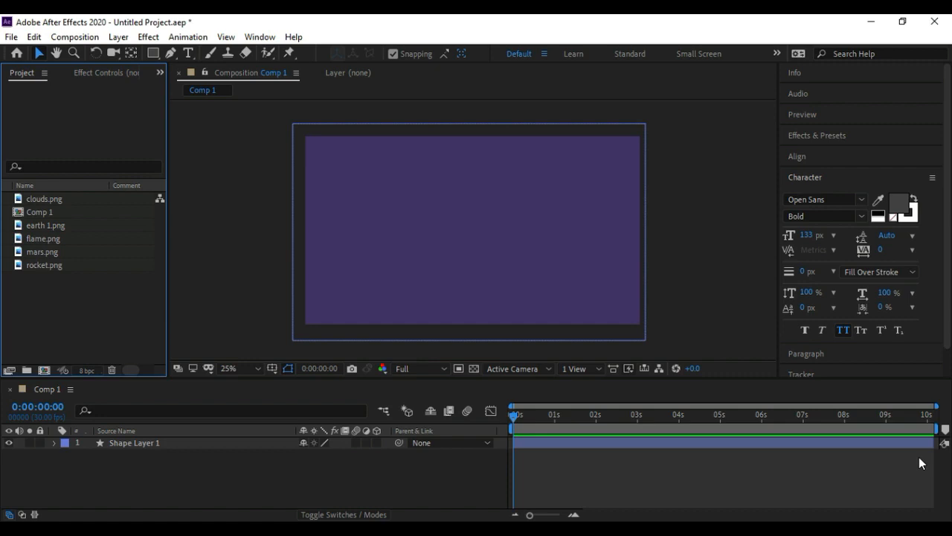
Add clouds.png to Comp 1 as the top layer, along the lower edge of the frame
left_click(133, 299)
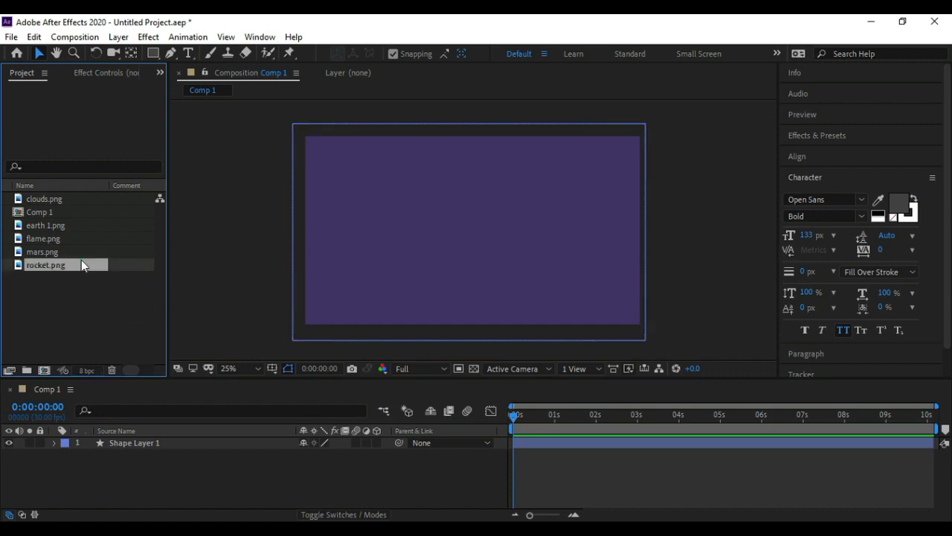
left_click(81, 265)
left_click(57, 236)
left_click(46, 198)
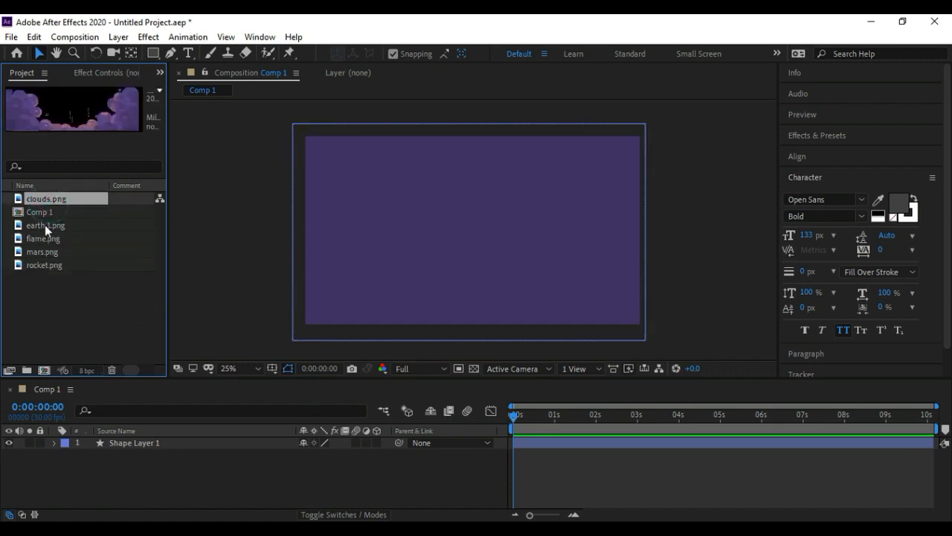
left_click_drag(42, 198, 472, 278)
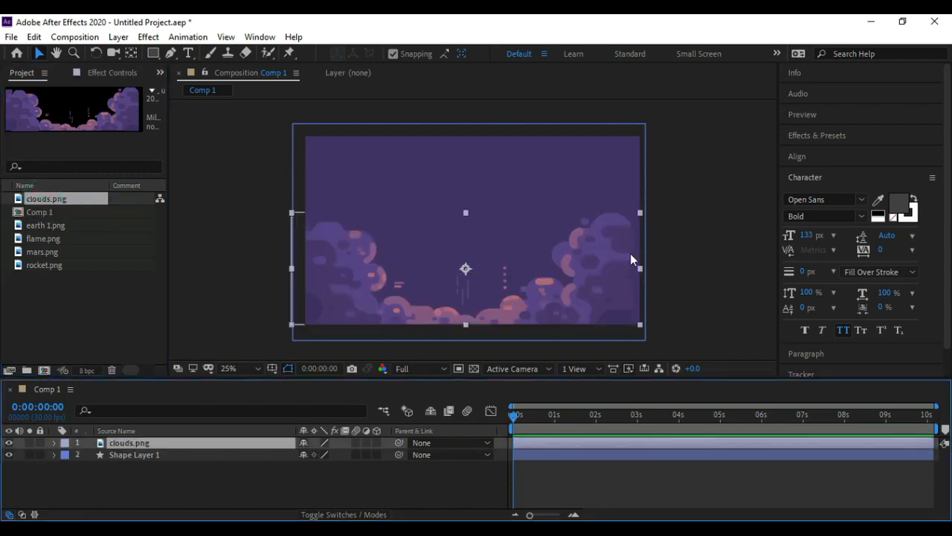
Nudge the clouds layer right and slightly down until it spans the full frame width along the lower edge
left_click(677, 271)
left_click(537, 275)
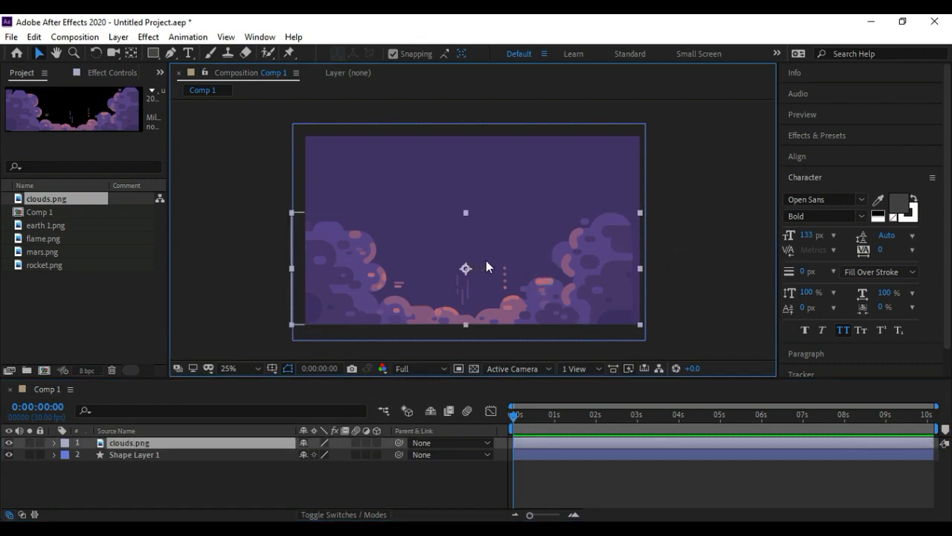
key("shift+Right")
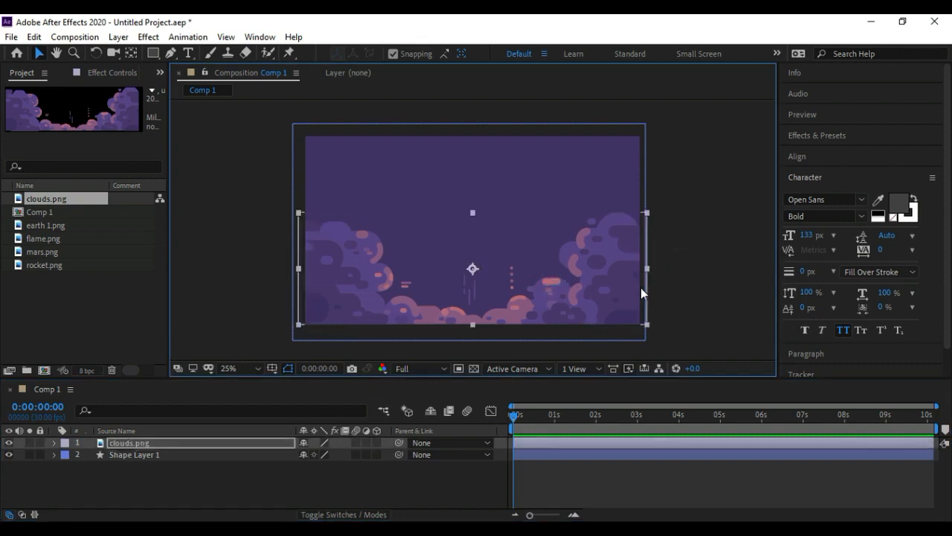
key("Down")
key("Down")
key("Down")
key("Down")
key("Down")
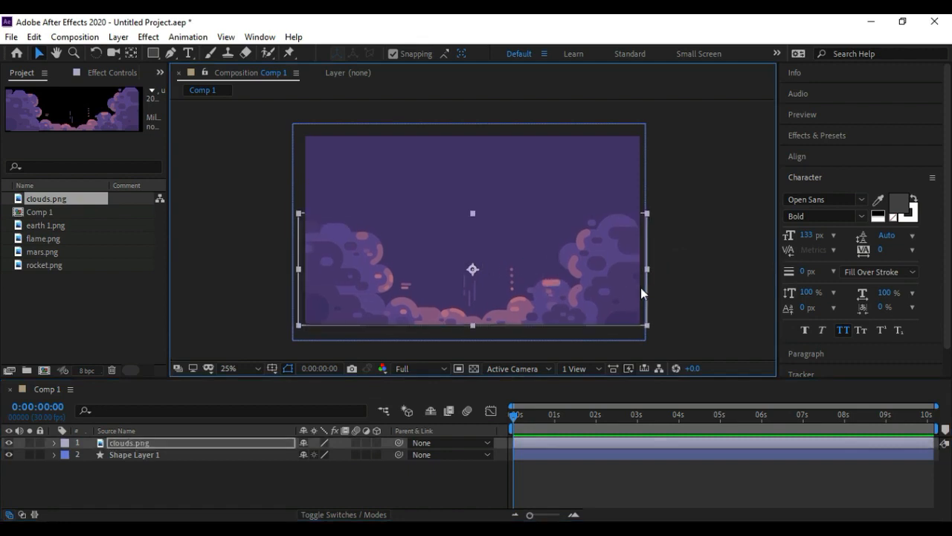
left_click(681, 269)
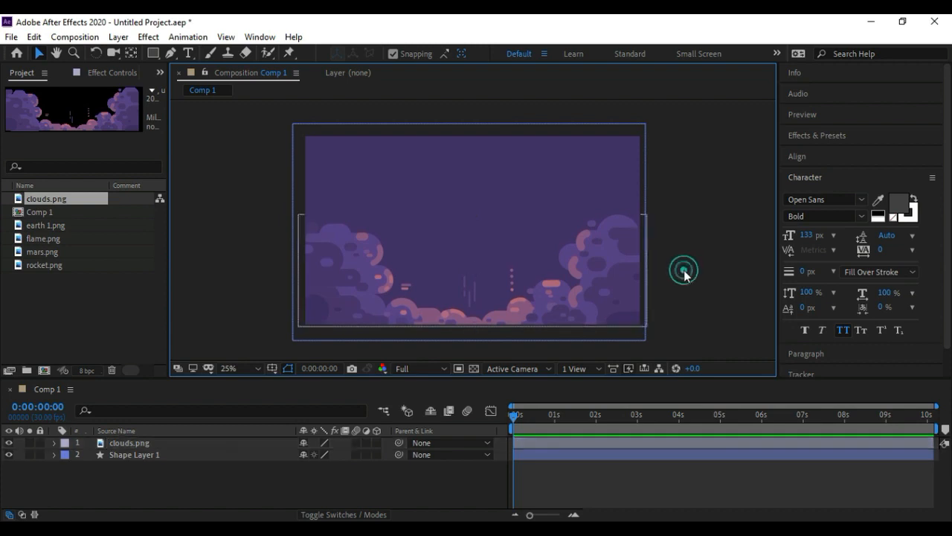
Set the fill color of the background rectangle on Shape Layer 1 to white, FFFFFF
left_click(130, 444)
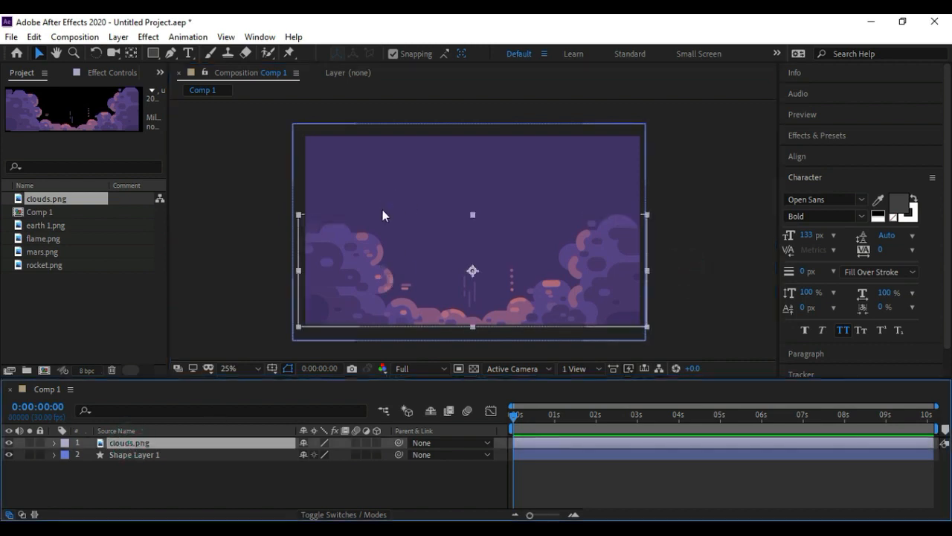
left_click(364, 170)
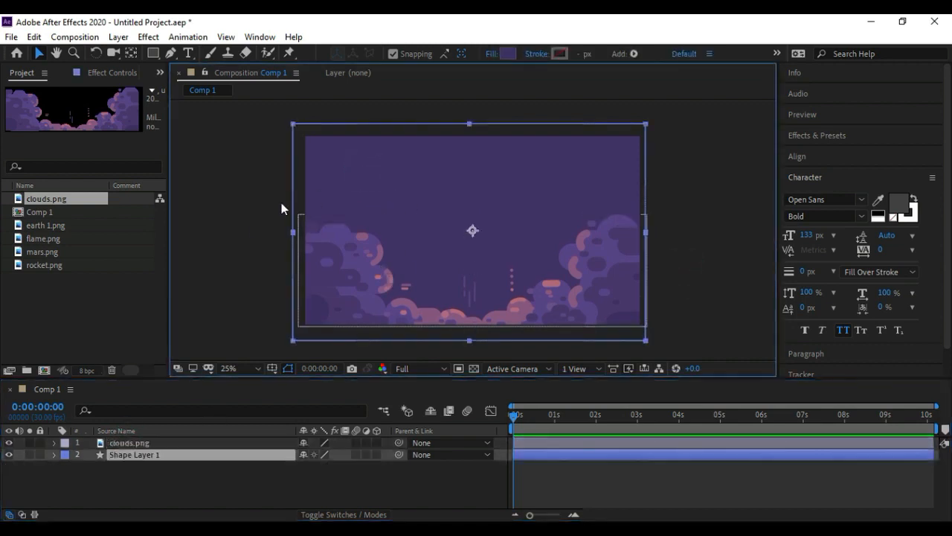
left_click(507, 53)
left_click_drag(179, 170, 70, 171)
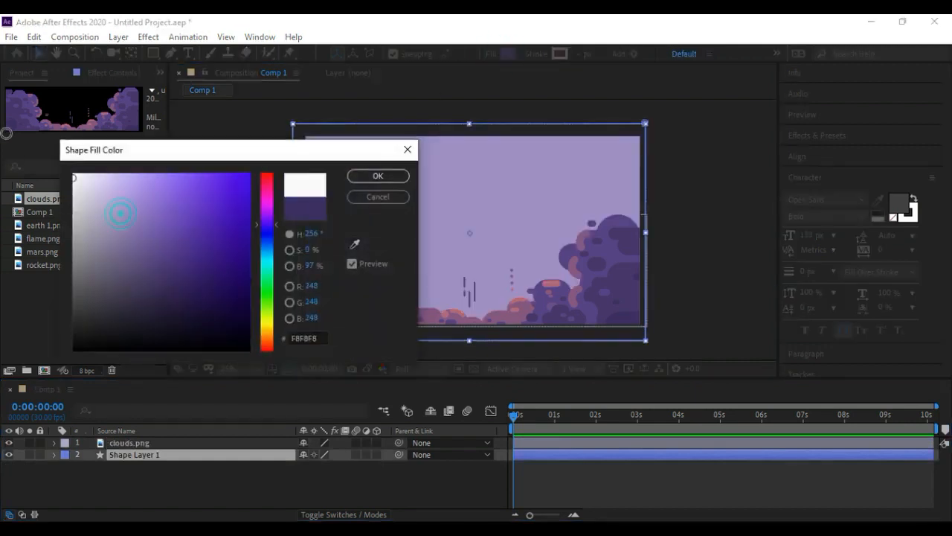
left_click(378, 176)
left_click(685, 237)
left_click(508, 165)
Fill the background rectangle with the dark purple 3E3063 sampled from the clouds using the eyedropper
left_click(505, 53)
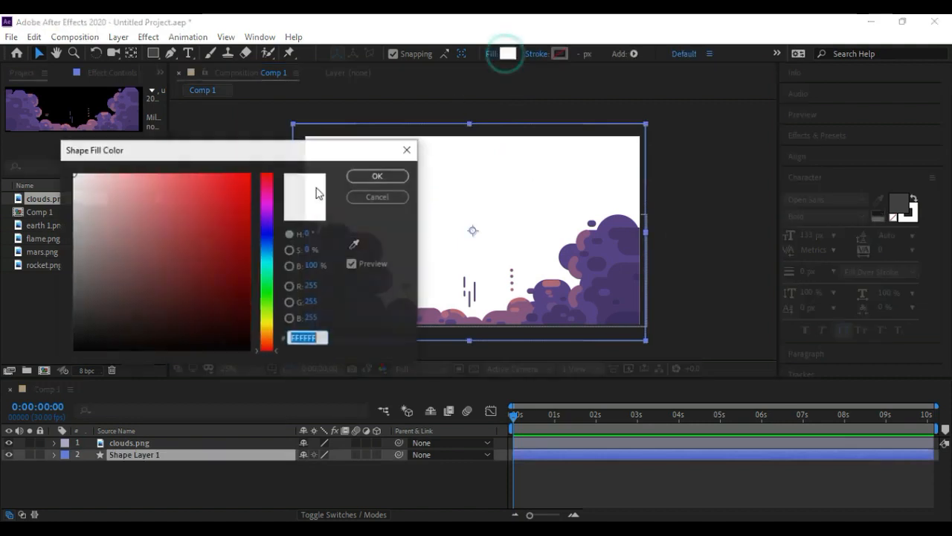
left_click(355, 244)
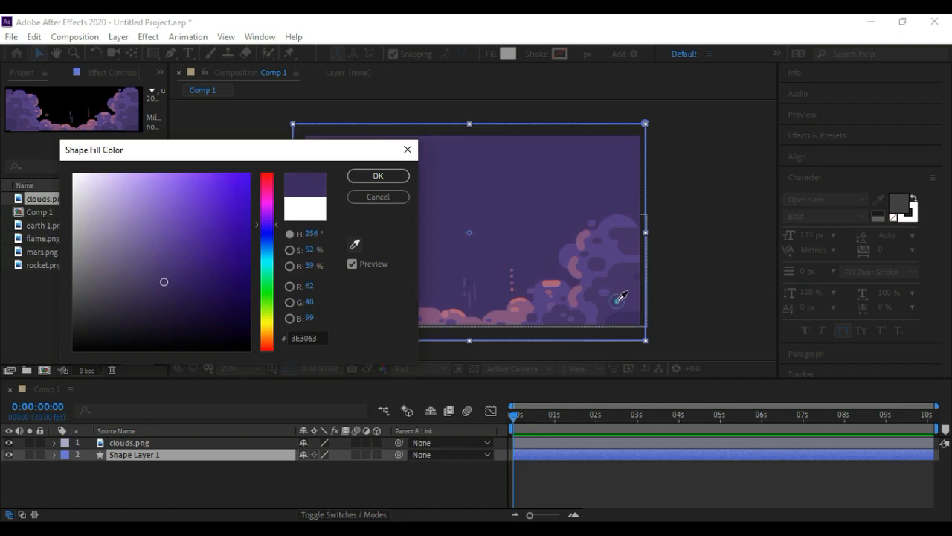
left_click(617, 300)
left_click(377, 182)
left_click(688, 255)
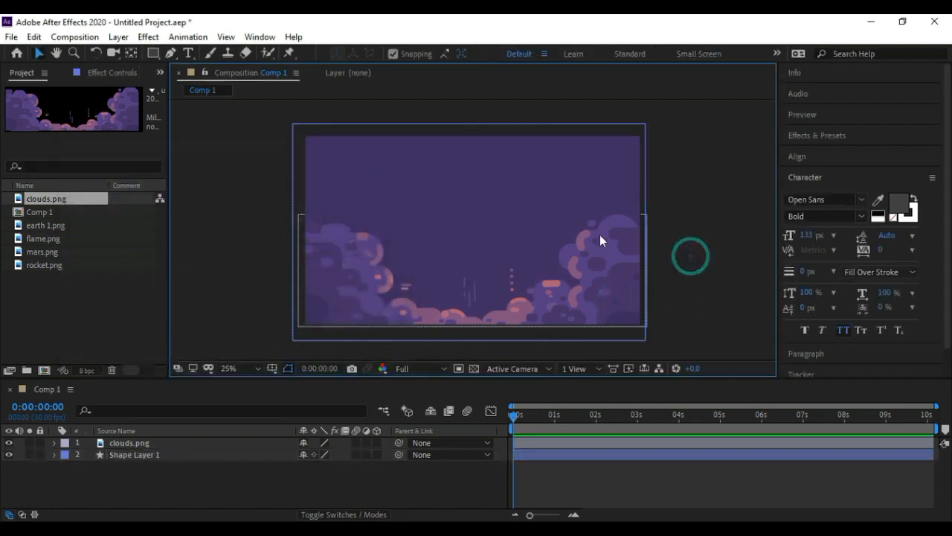
left_click(535, 204)
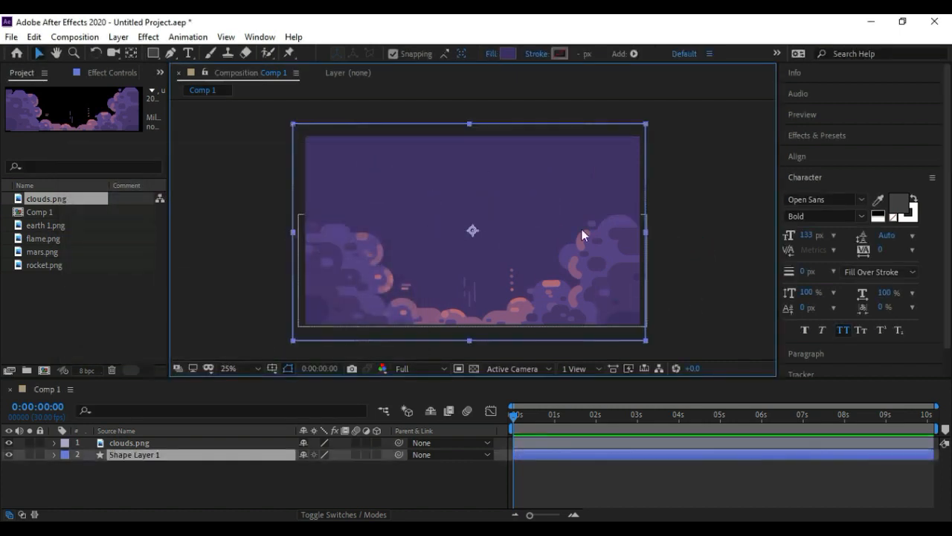
left_click(691, 217)
Add mars.png to the composition as a layer above the clouds, near the center of the frame
left_click(46, 225)
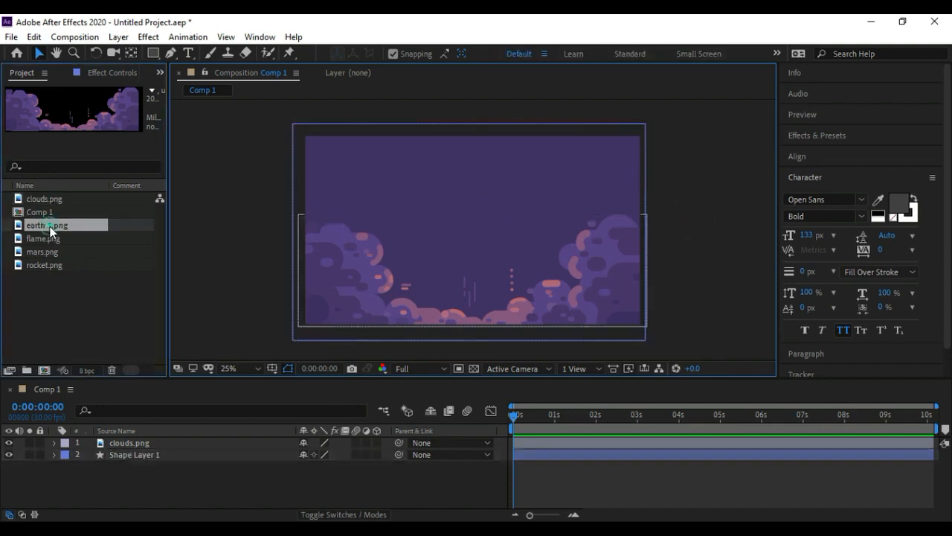
left_click(464, 173)
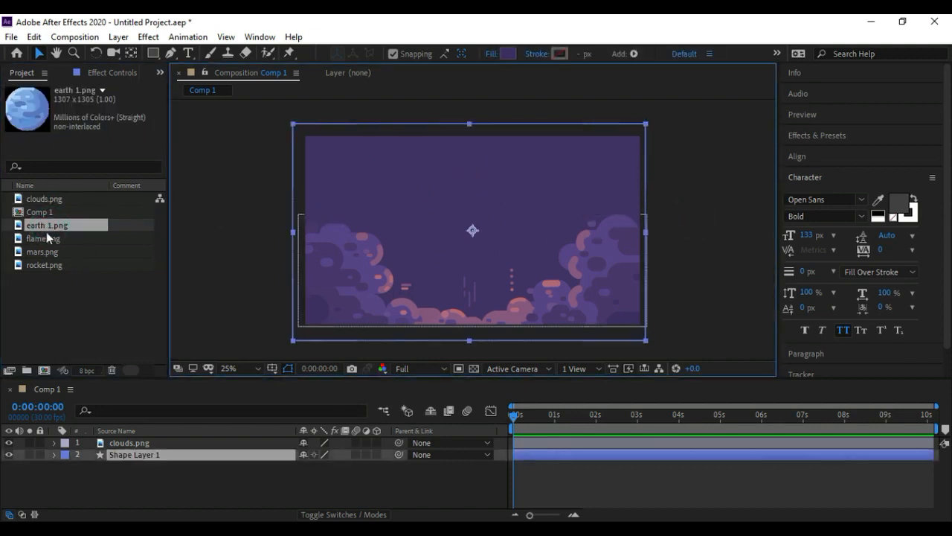
left_click_drag(43, 251, 500, 225)
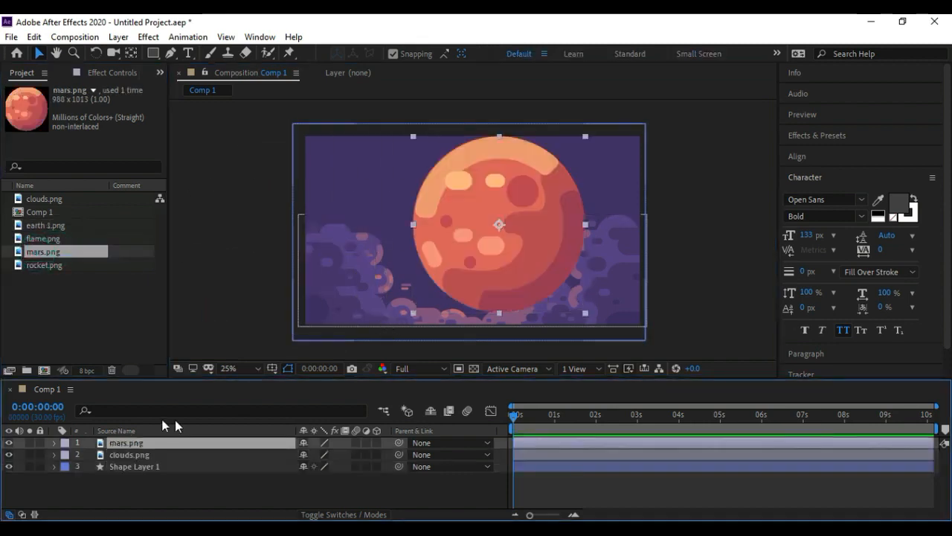
Scale the mars layer to 27% and place it in the upper-right area of the frame
key("s")
left_click_drag(348, 456, 303, 457)
left_click_drag(481, 220, 584, 177)
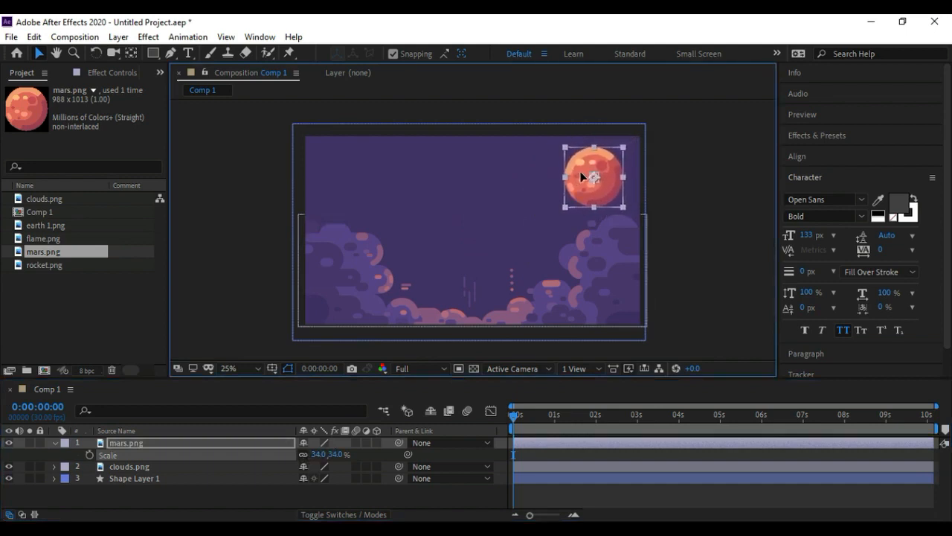
left_click_drag(339, 456, 333, 457)
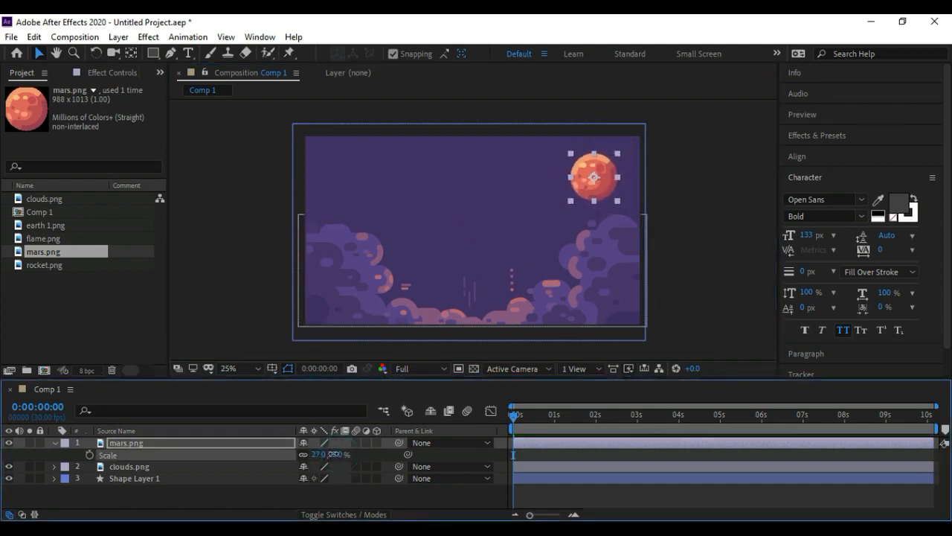
left_click_drag(599, 177, 588, 174)
left_click(691, 216)
left_click(585, 177)
left_click(684, 229)
Add earth 1.png to the left half of the composition as the top layer
left_click(55, 238)
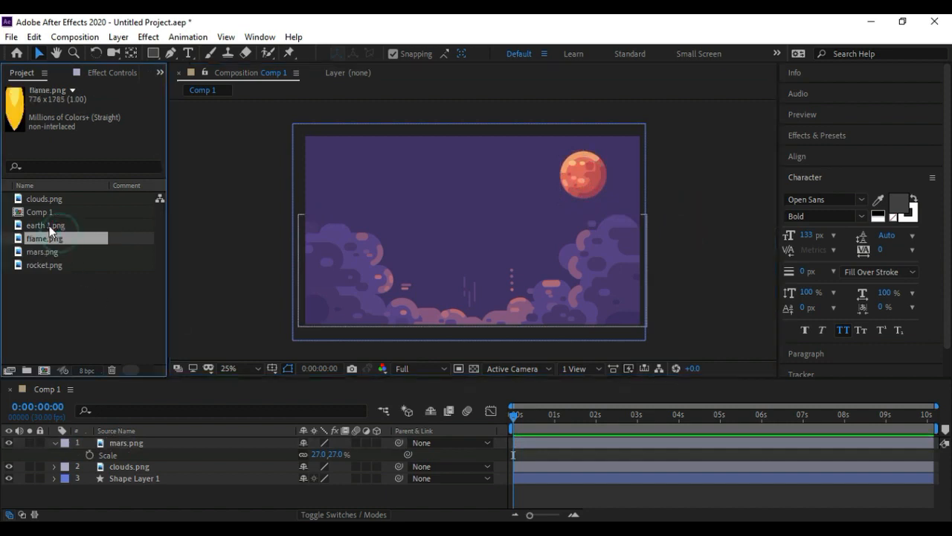
left_click(40, 227)
left_click_drag(41, 227, 384, 241)
Scale the earth layer to 50% and place it over the left clouds in the lower-left part of the frame
key("s")
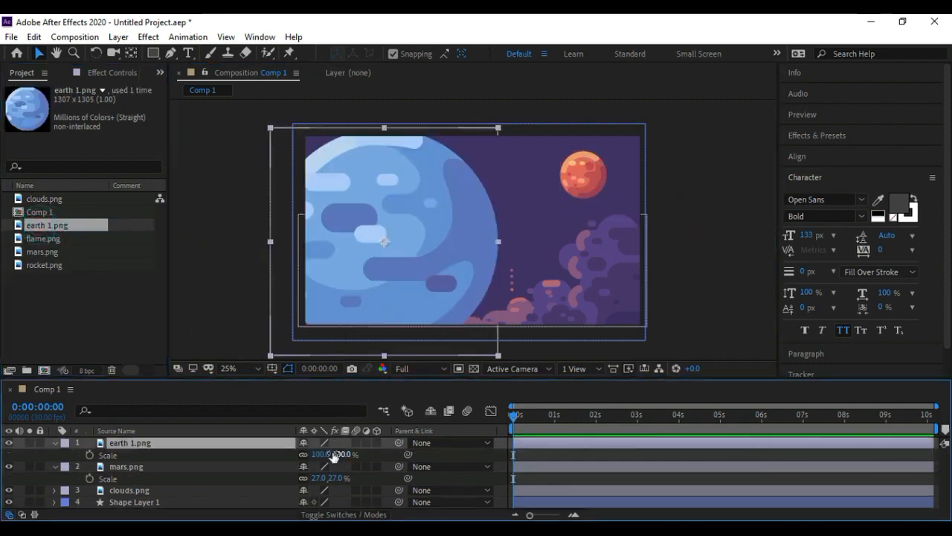
left_click_drag(344, 459, 322, 445)
left_click_drag(404, 232, 386, 248)
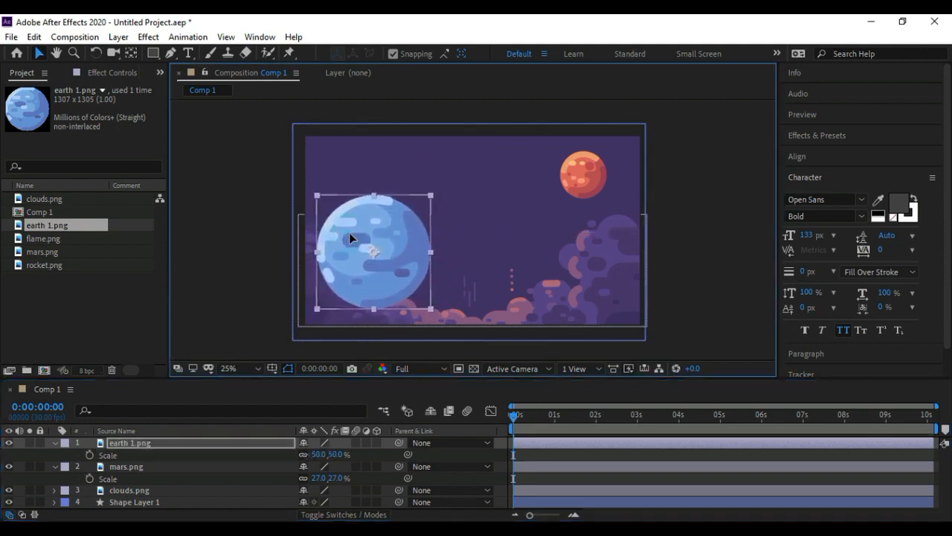
left_click(248, 234)
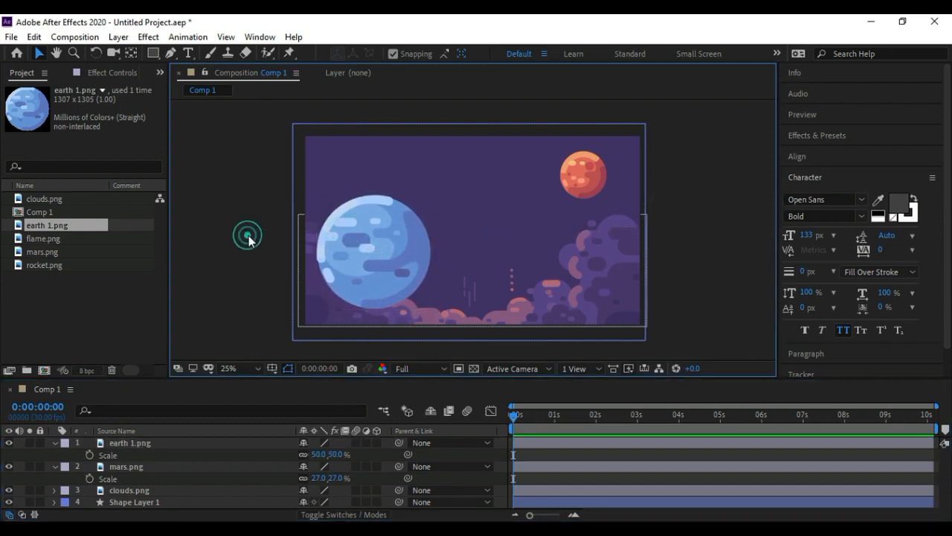
Collapse the earth and mars layer properties, and add rocket.png near the center of the composition as the top layer
left_click(67, 289)
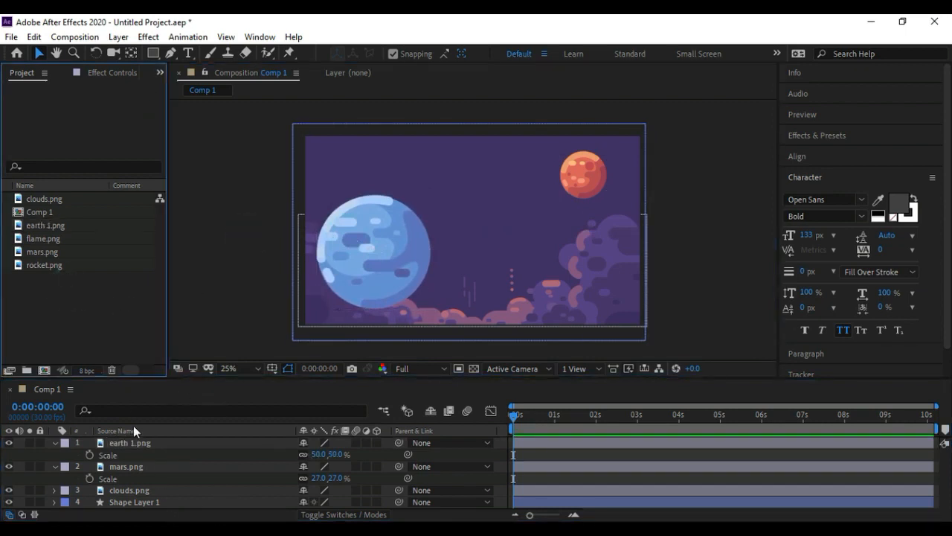
left_click(55, 443)
left_click(55, 456)
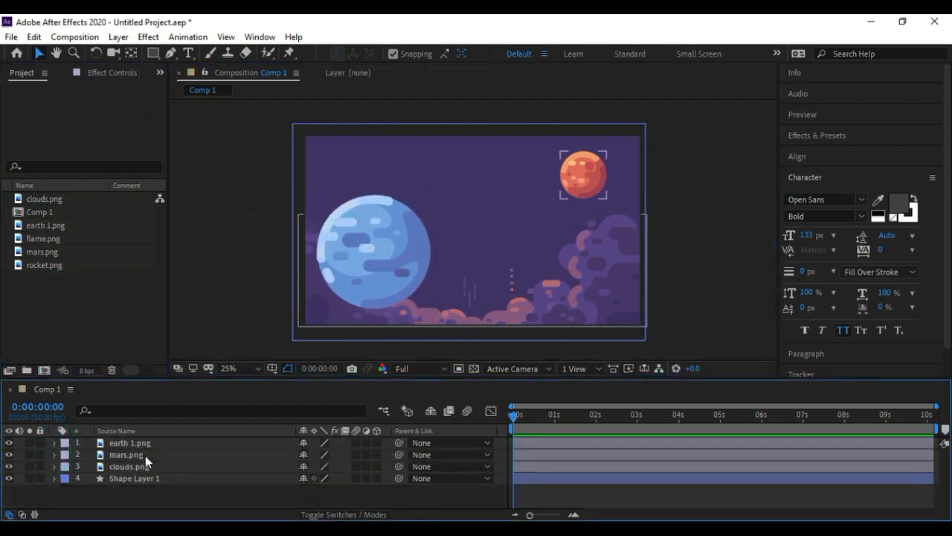
left_click(39, 267)
left_click_drag(38, 268, 452, 245)
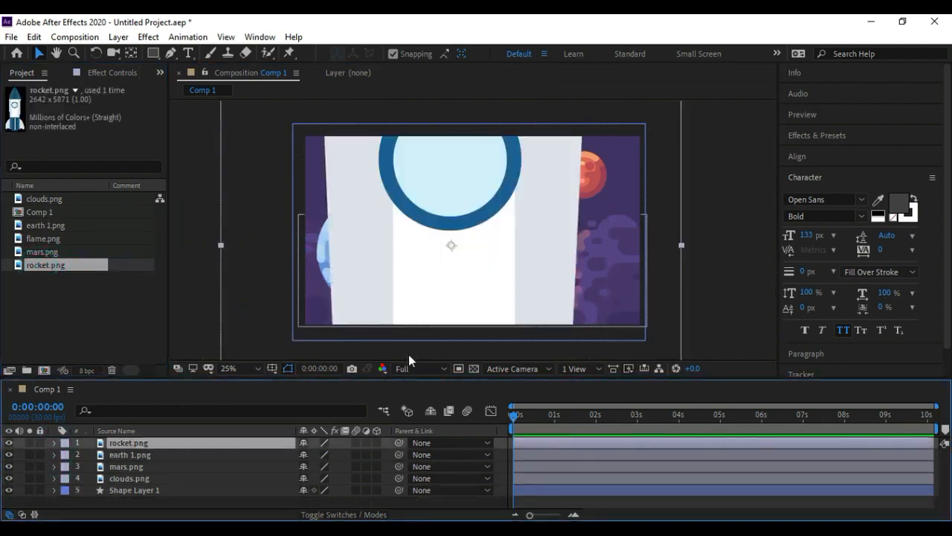
Scale the rocket layer to 8% and place it in the gap between the earth and mars
key("s")
left_click_drag(346, 461, 287, 464)
left_click_drag(453, 226, 469, 203)
left_click(700, 257)
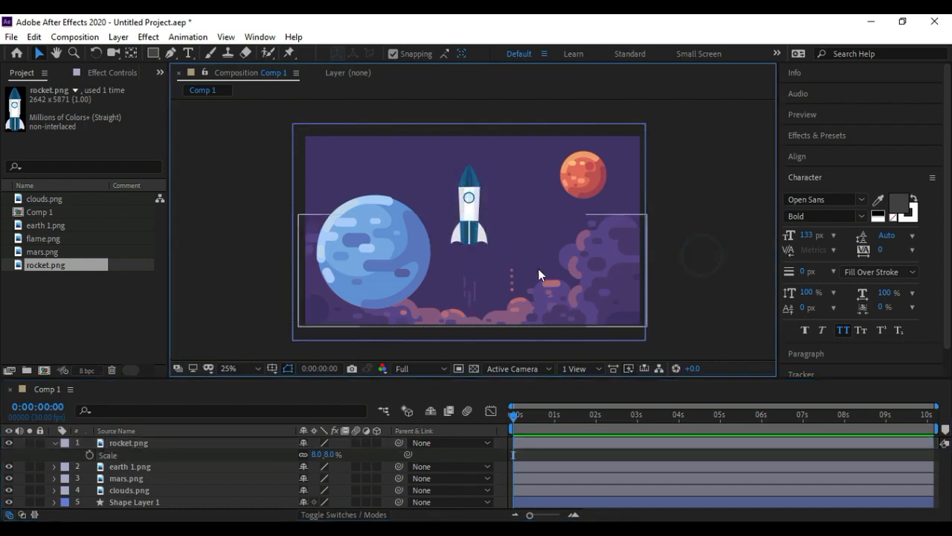
key("period")
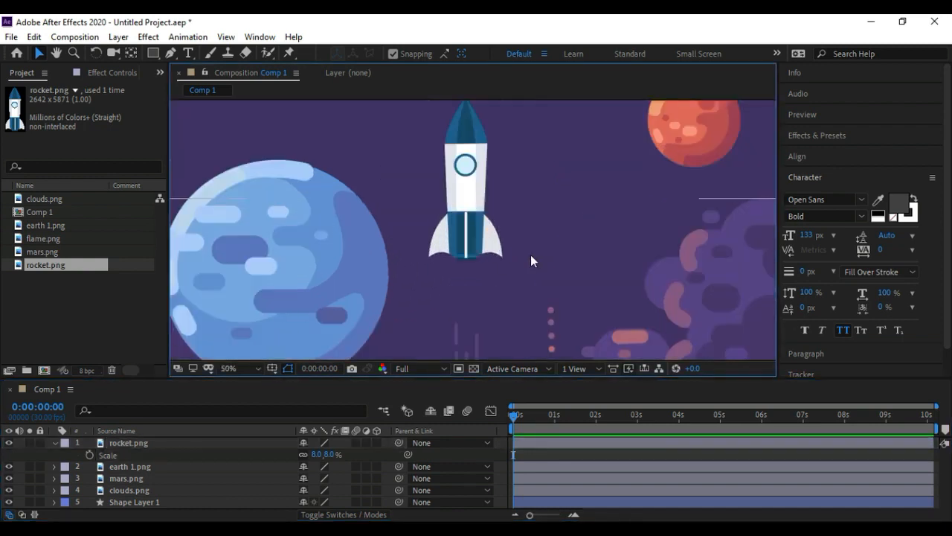
left_click_drag(428, 195, 521, 194)
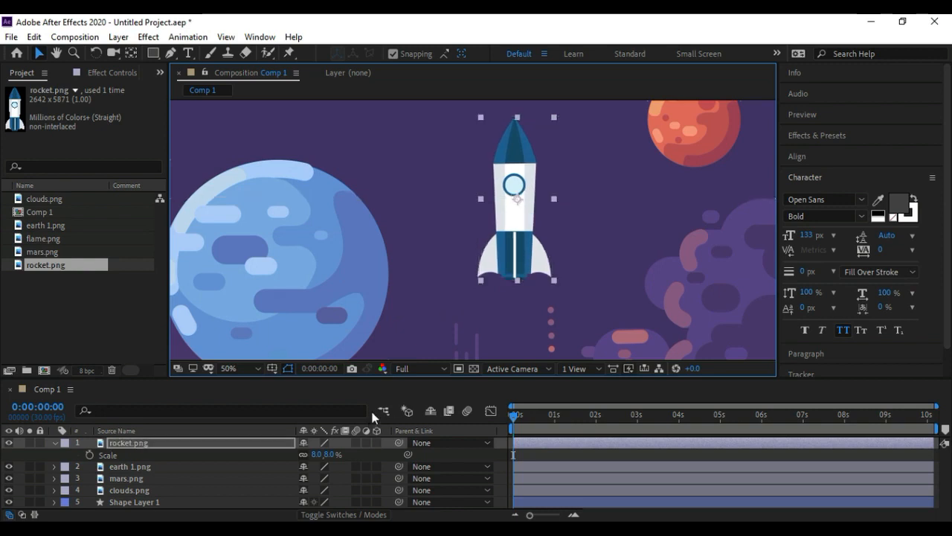
Try the rocket layer at 6% scale and set it back to 8%
left_click(328, 453)
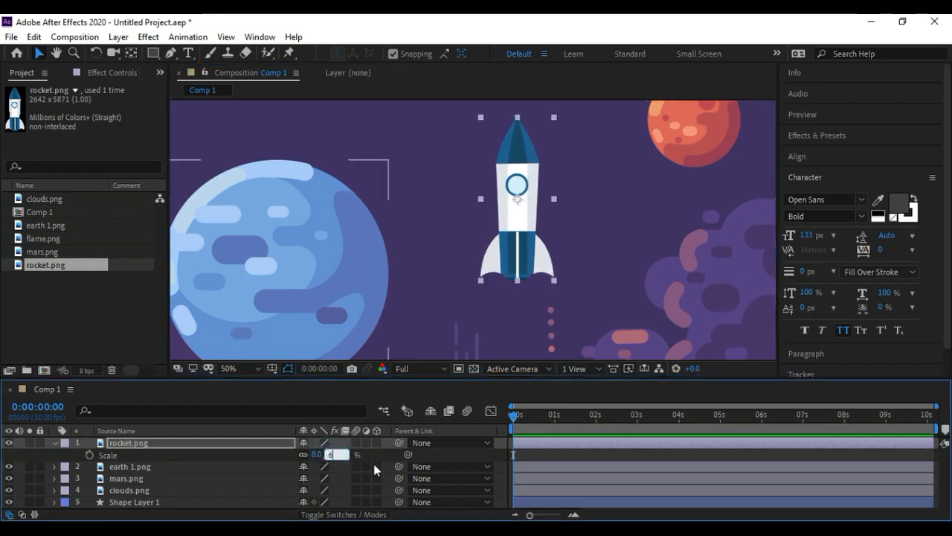
type("6")
key("Return")
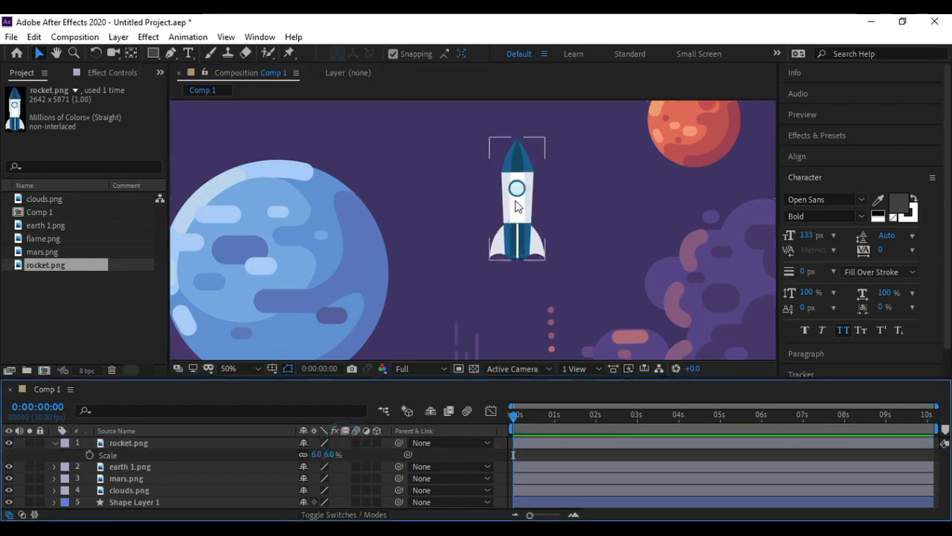
left_click(330, 454)
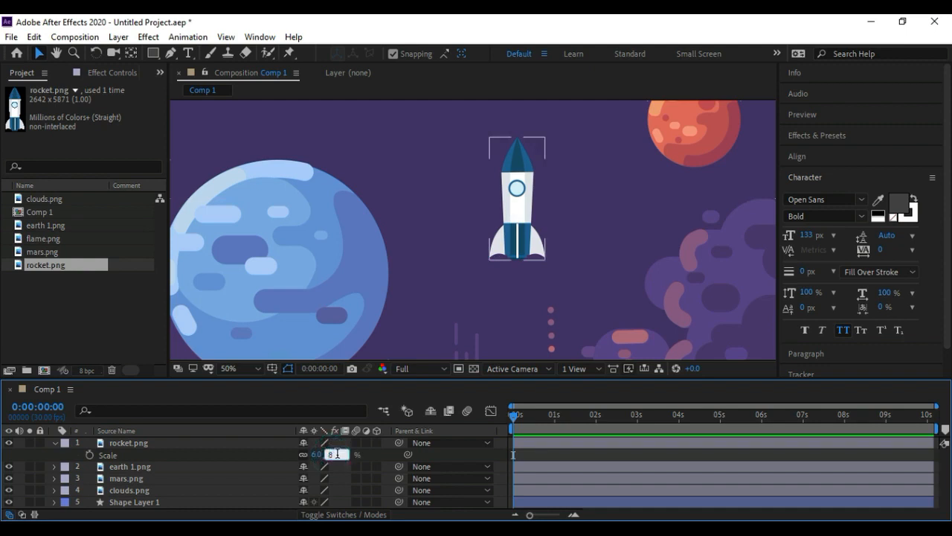
type("8")
key("Return")
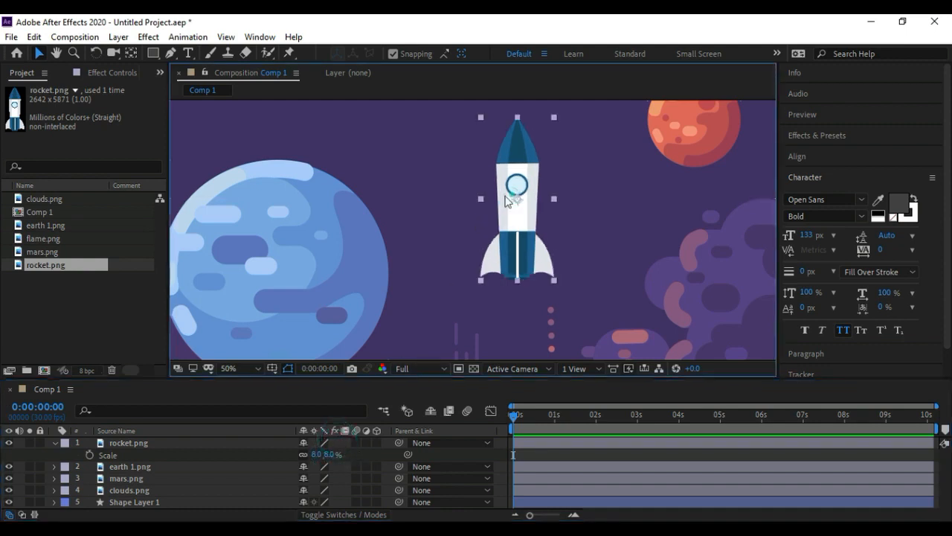
Move the rocket slightly closer to the earth, keeping it upright at the same height
left_click_drag(294, 254, 481, 206)
left_click(565, 199)
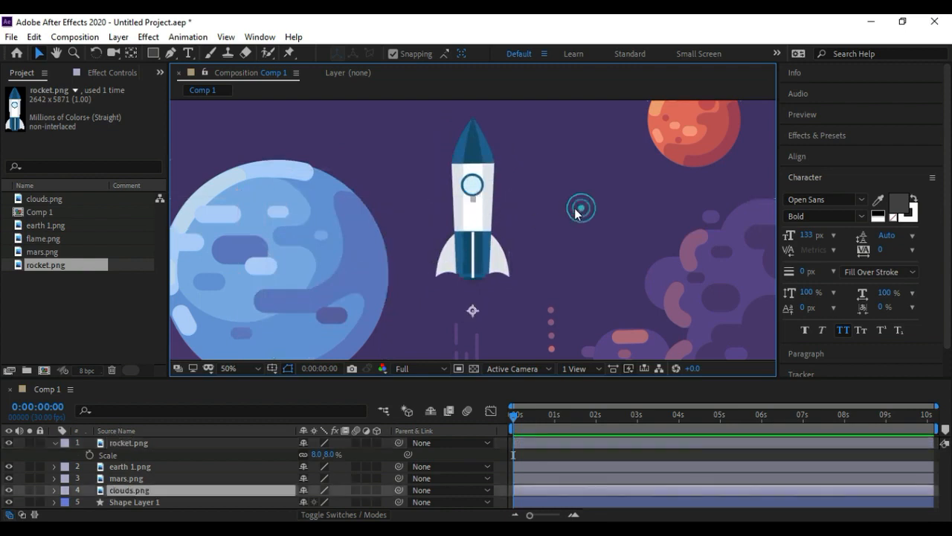
Add flame.png as the top layer, scale it to 18% and place it just to the right of the rocket
left_click_drag(45, 238, 523, 247)
key("s")
left_click_drag(340, 455, 288, 458)
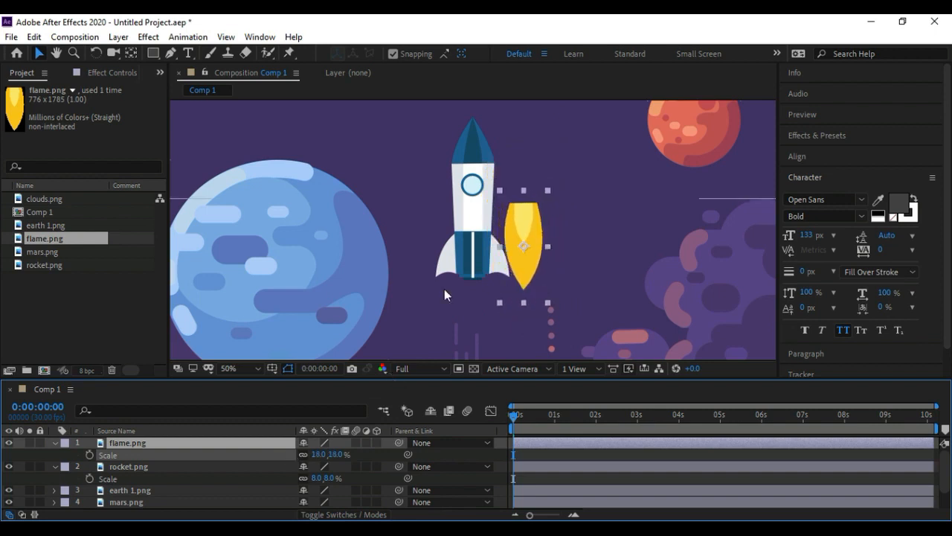
left_click_drag(535, 221, 555, 216)
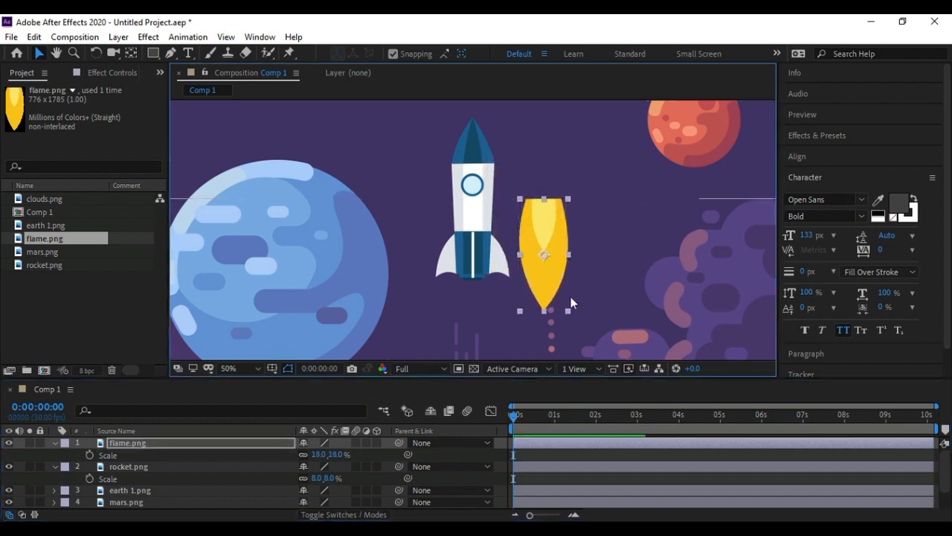
left_click(605, 180)
left_click(555, 232)
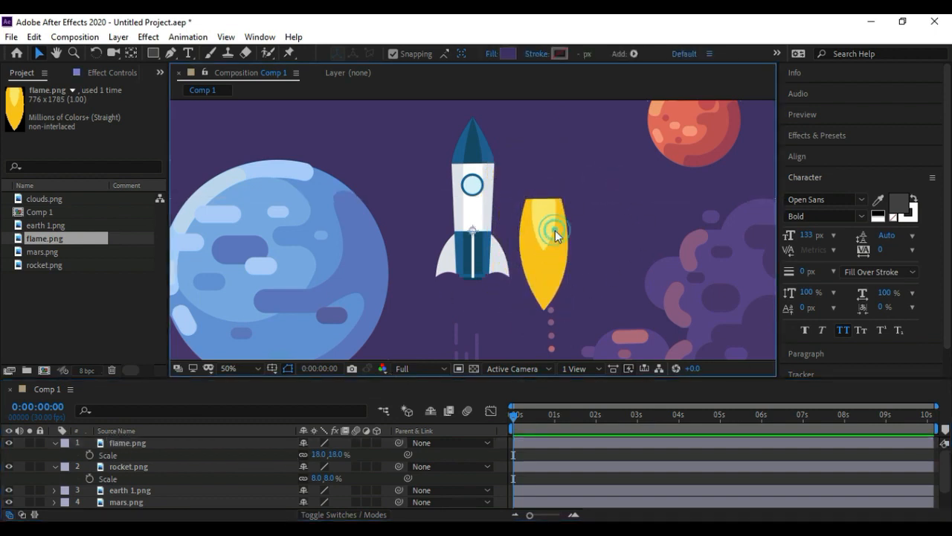
Test scaling the flame layer around its central anchor point, ending at 23%
left_click(147, 443)
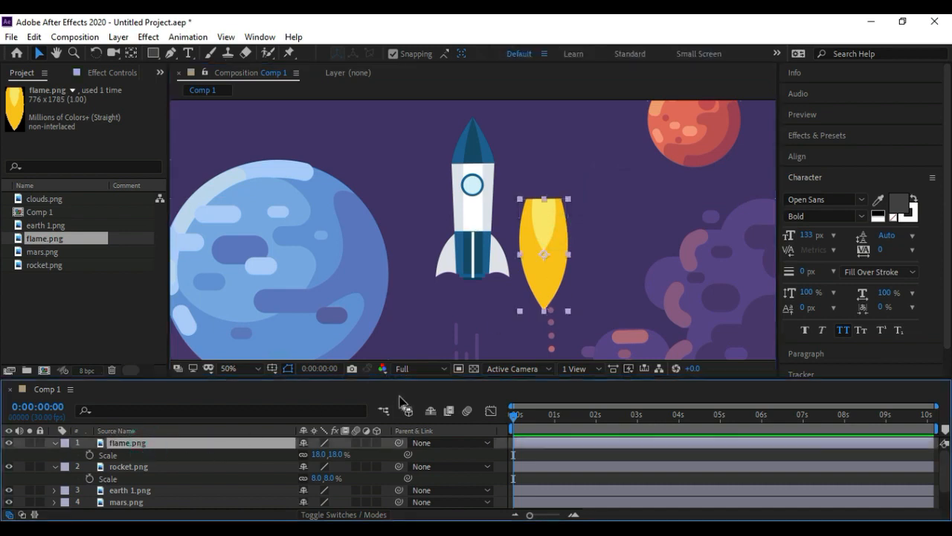
mouse_move(335, 453)
left_mouse_down()
mouse_move(344, 453)
mouse_move(333, 453)
mouse_move(334, 442)
left_mouse_up()
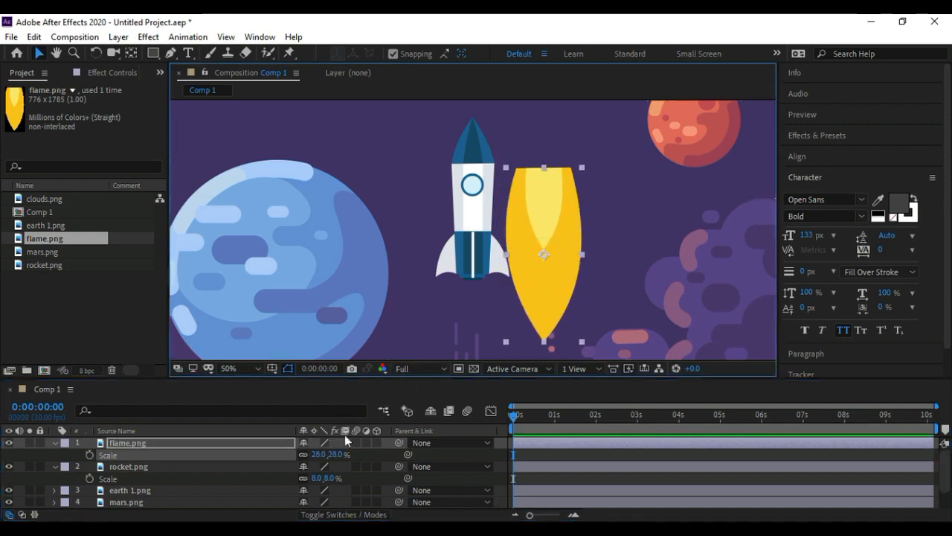
left_click(229, 449)
left_click_drag(337, 454, 332, 455)
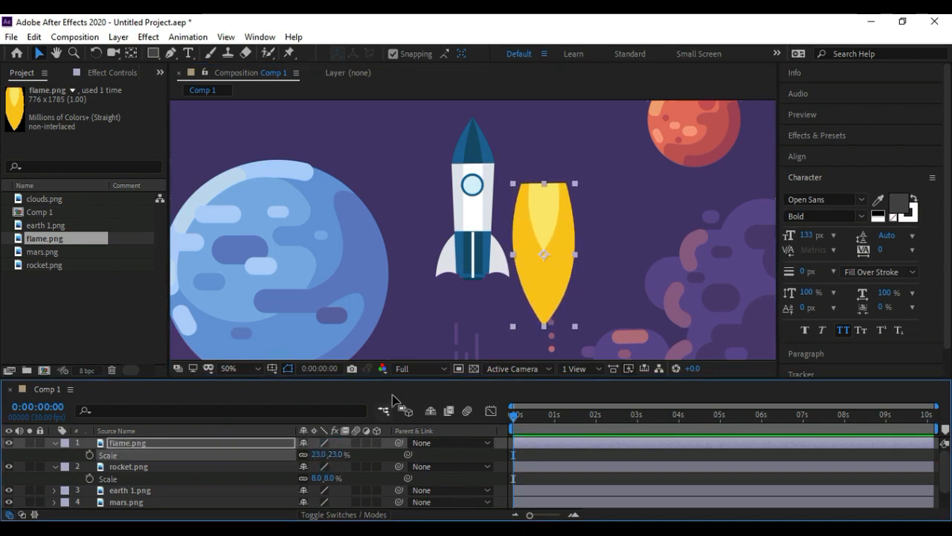
Test the flame at 25% with its anchor point on the top edge, and at 26% with the anchor point back at the centre
left_click(131, 56)
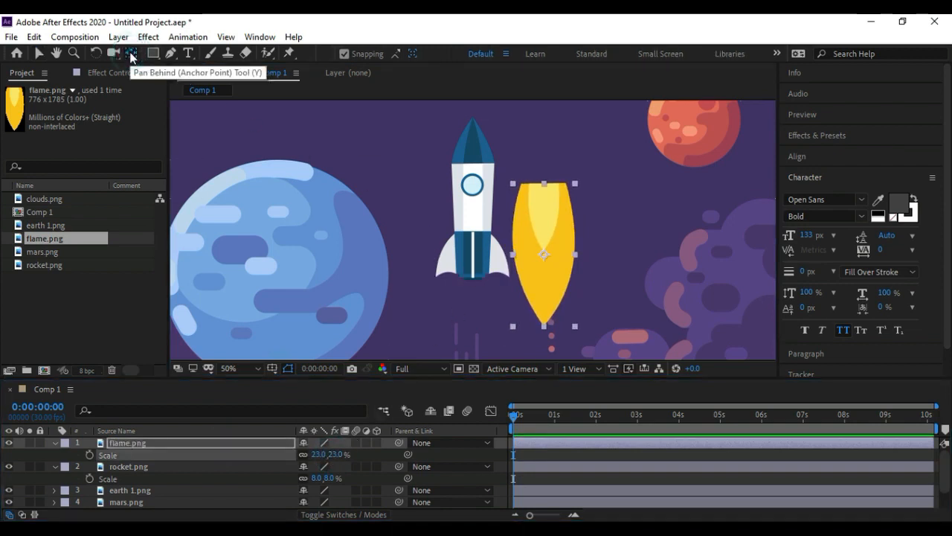
left_click_drag(544, 255, 546, 190)
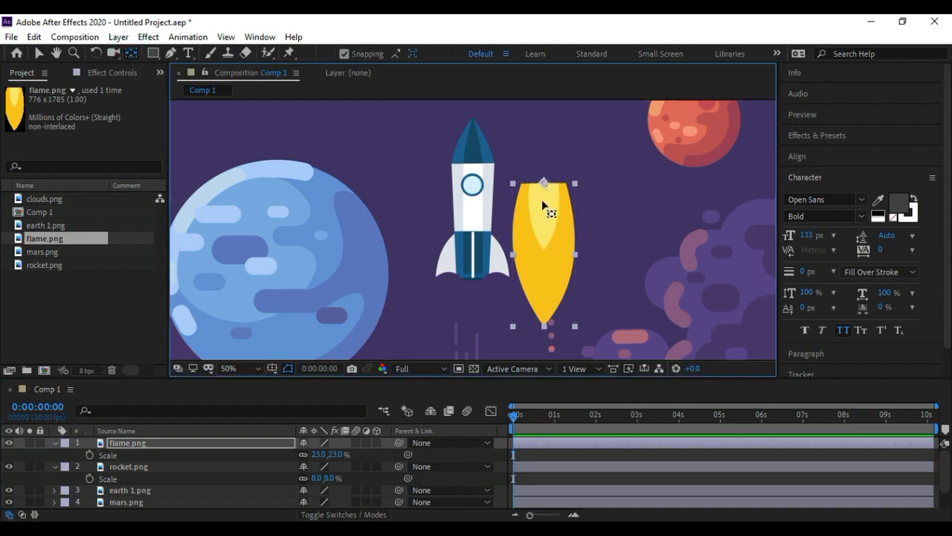
left_click(260, 448)
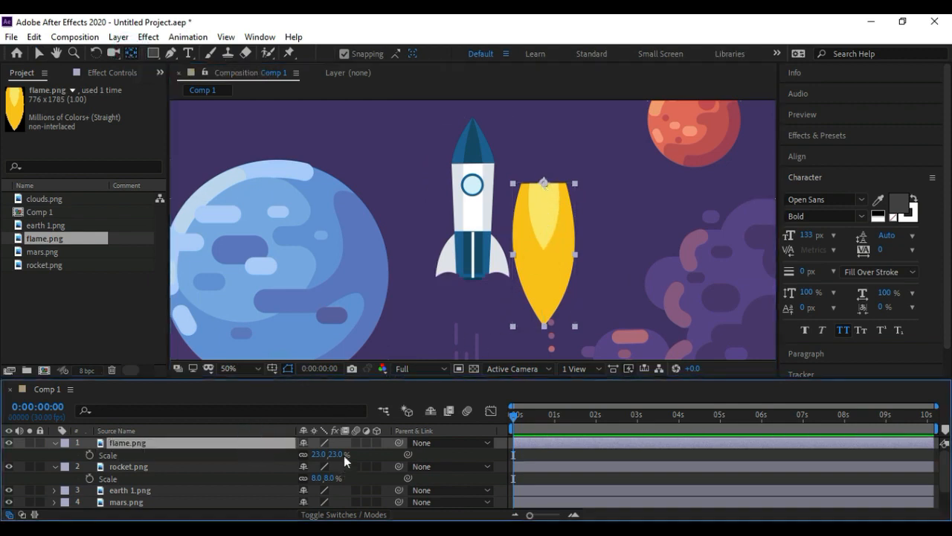
left_click_drag(335, 454, 327, 443)
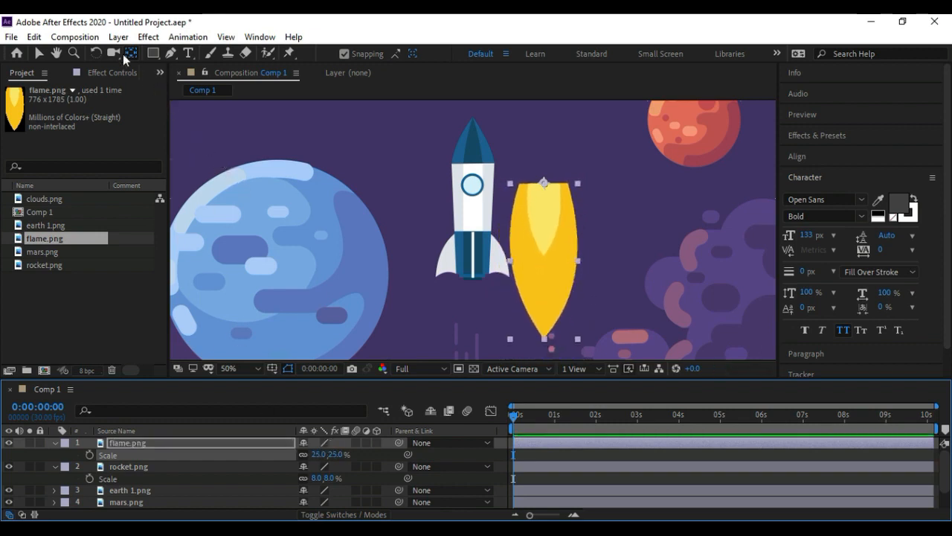
left_click_drag(544, 184, 545, 261)
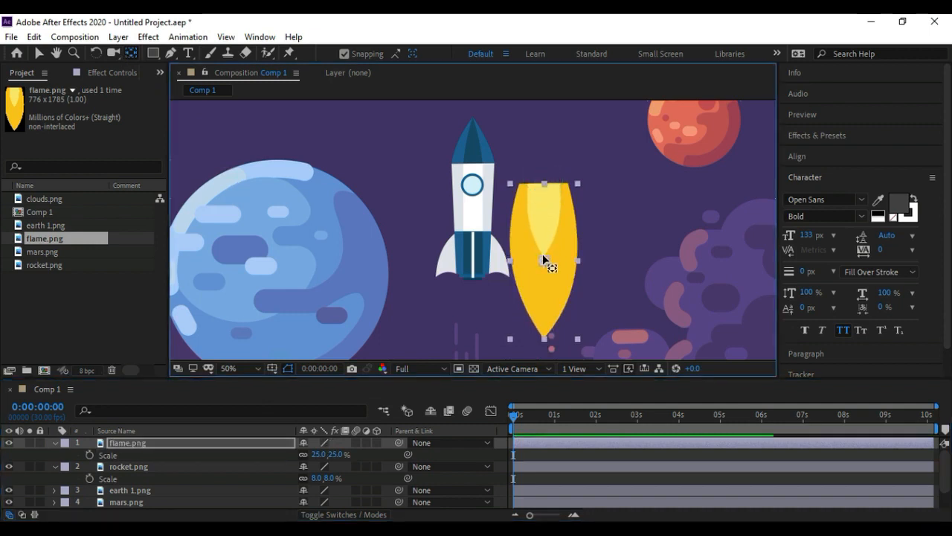
left_click_drag(332, 455, 329, 452)
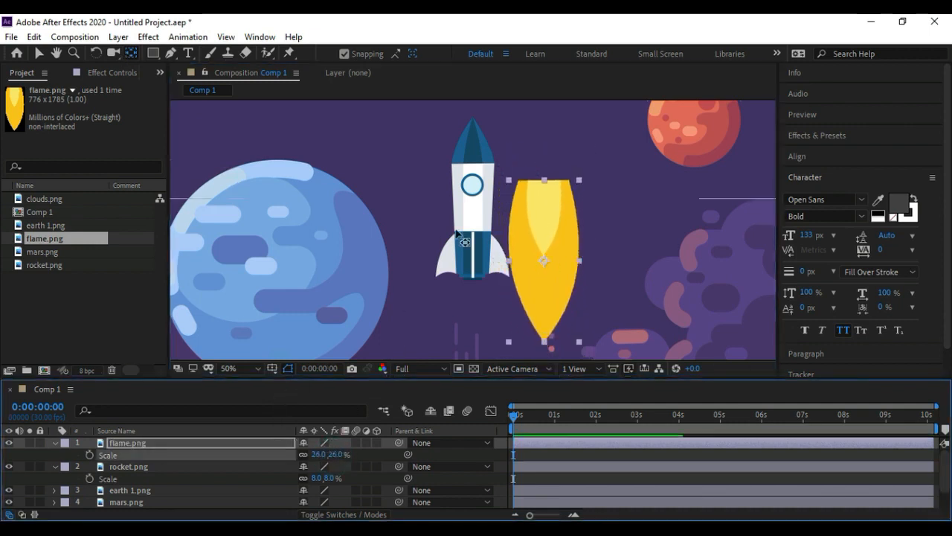
Move the flame's anchor point to the middle of its top edge and return to the Selection tool
left_click(542, 217)
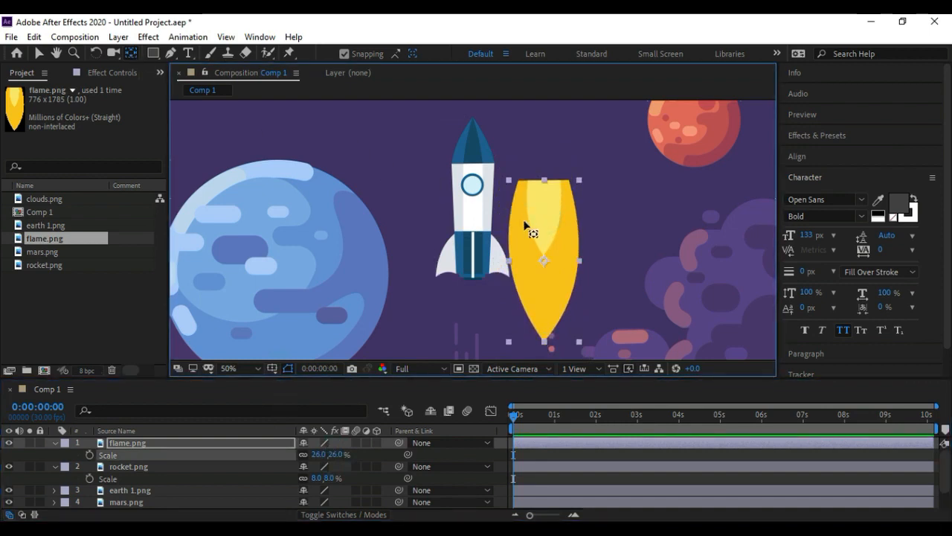
left_click_drag(543, 260, 545, 181)
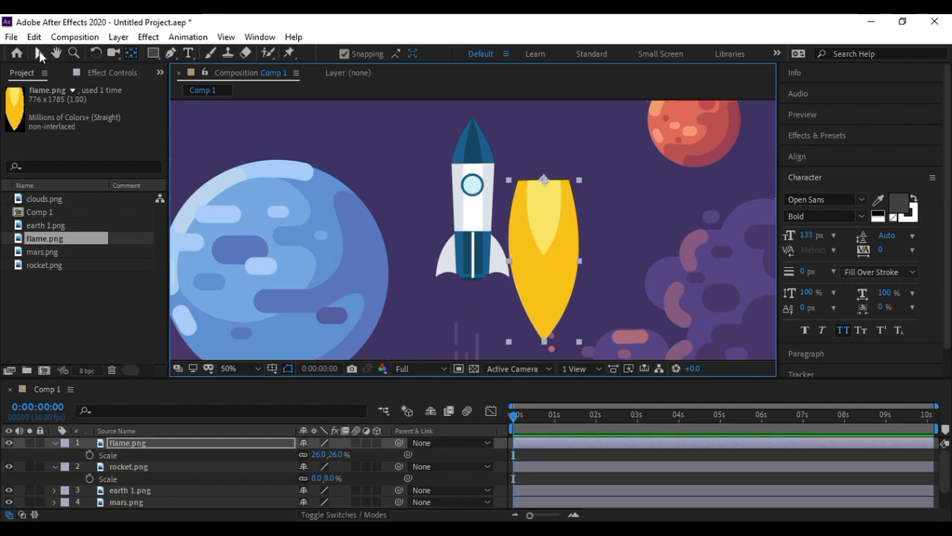
left_click(40, 52)
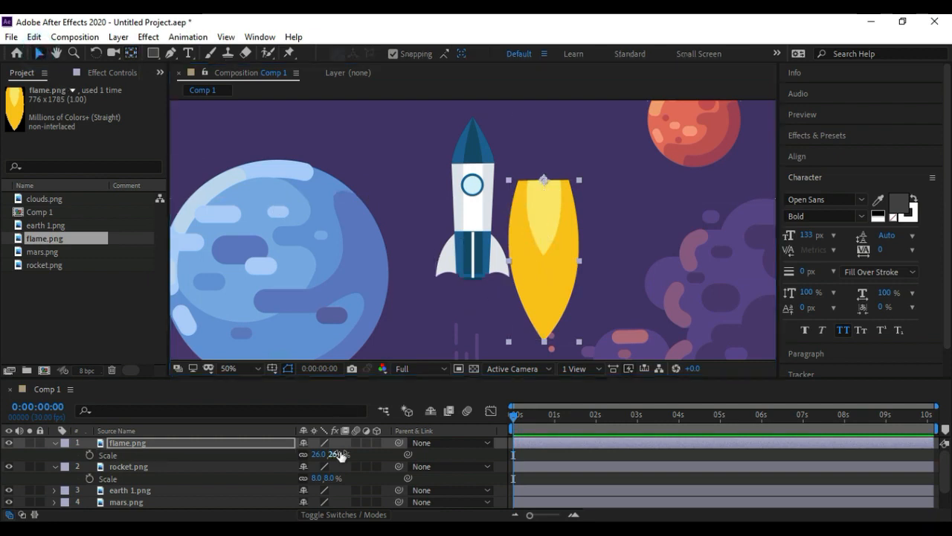
Scale the flame to 9% and center it horizontally under the rocket's tail
left_click_drag(335, 456, 325, 455)
left_click_drag(549, 202, 480, 283)
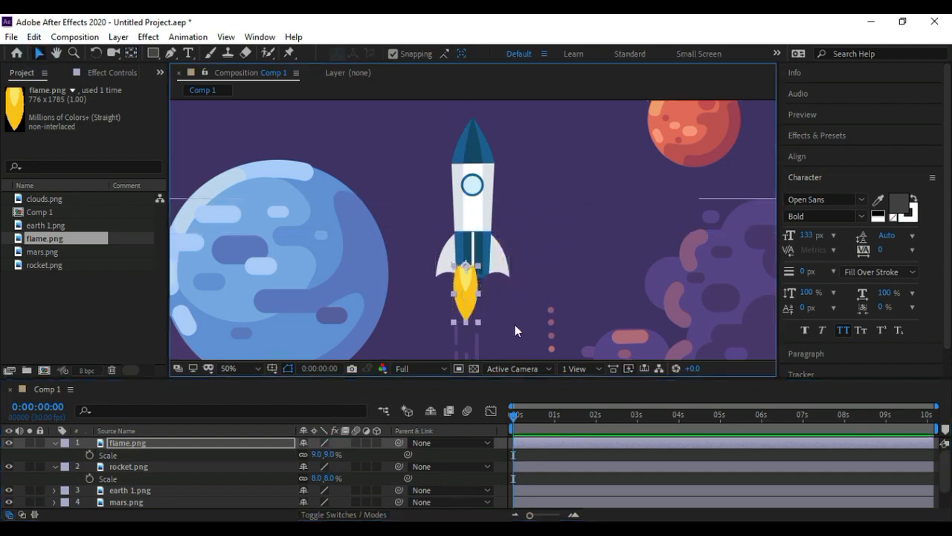
key("shift+Right")
key("shift+Right")
key("shift+Left")
key("shift+Left")
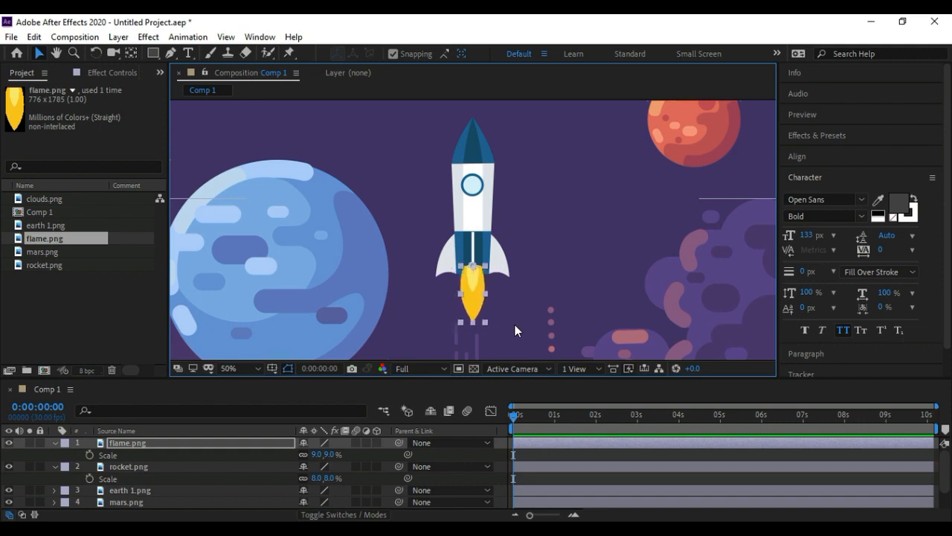
Lower the flame so its top edge sits just beneath the rocket's nozzle
key("period")
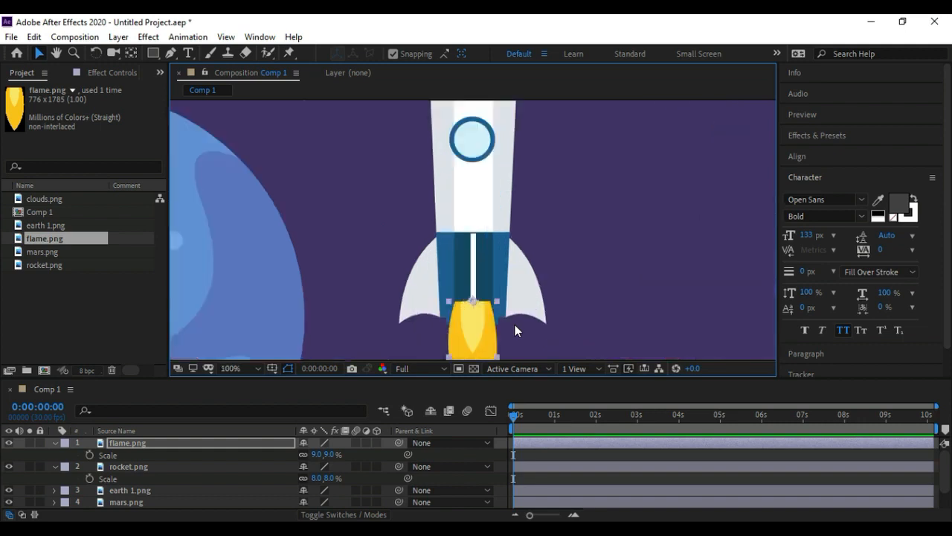
left_click(57, 53)
left_click_drag(365, 228, 351, 141)
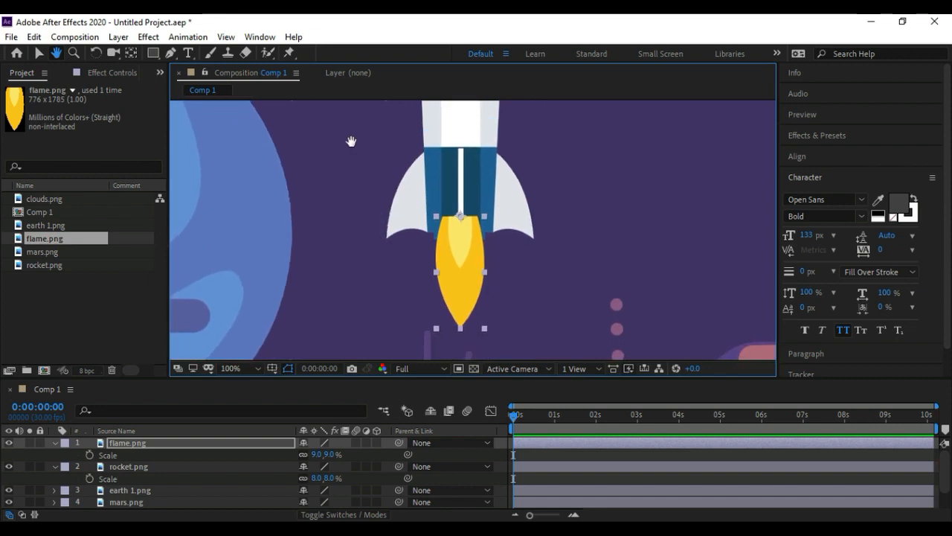
left_click(40, 52)
left_click_drag(462, 257, 466, 275)
left_click(529, 281)
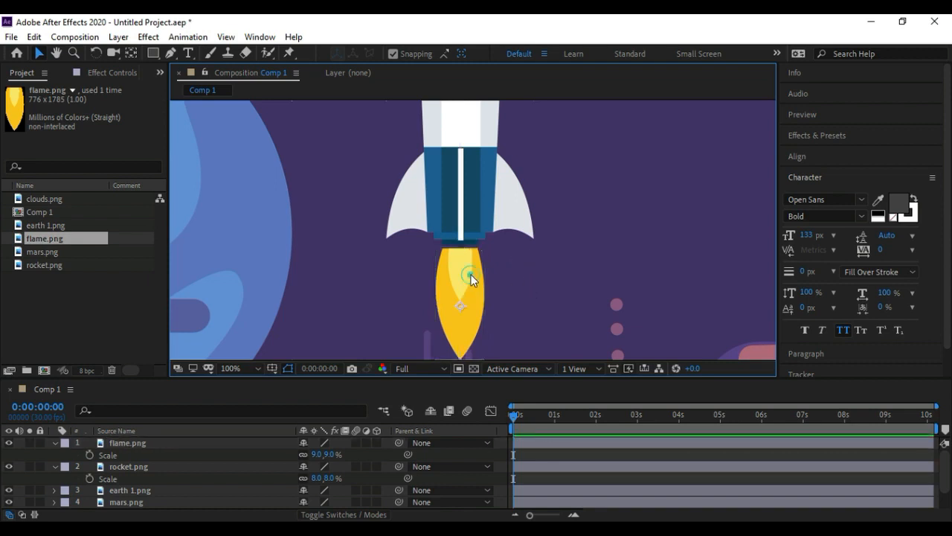
Set the flame layer's scale to 8% to fit the rocket's nozzle width
left_click(142, 443)
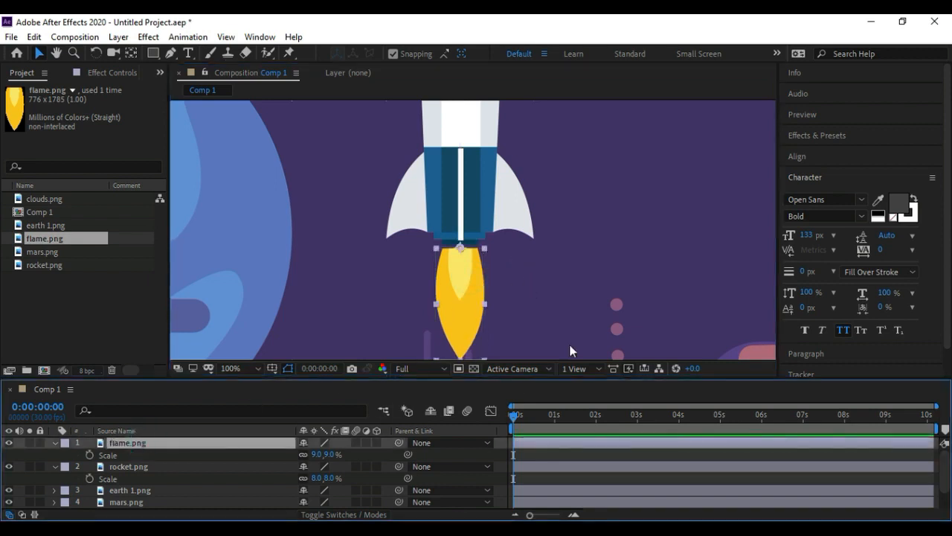
key("period")
left_click(58, 53)
left_click_drag(561, 244, 553, 219)
left_click(41, 55)
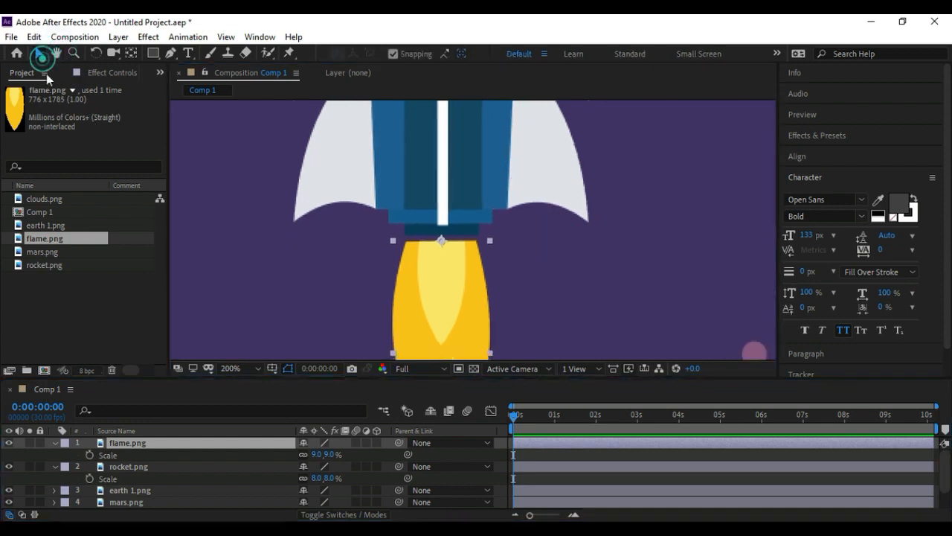
left_click(329, 454)
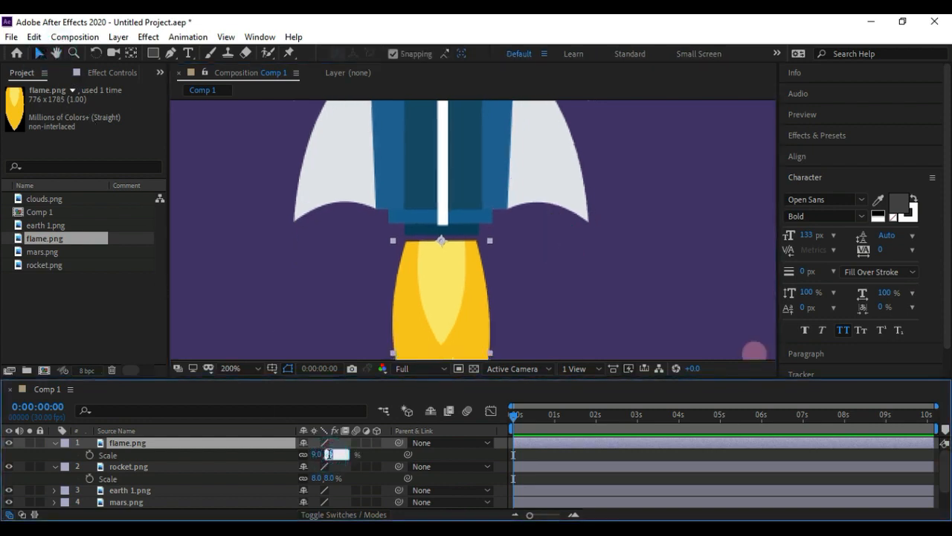
type("8")
key("Return")
Nudge the flame upward until its top edge overlaps the rocket's nozzle
left_click(455, 258)
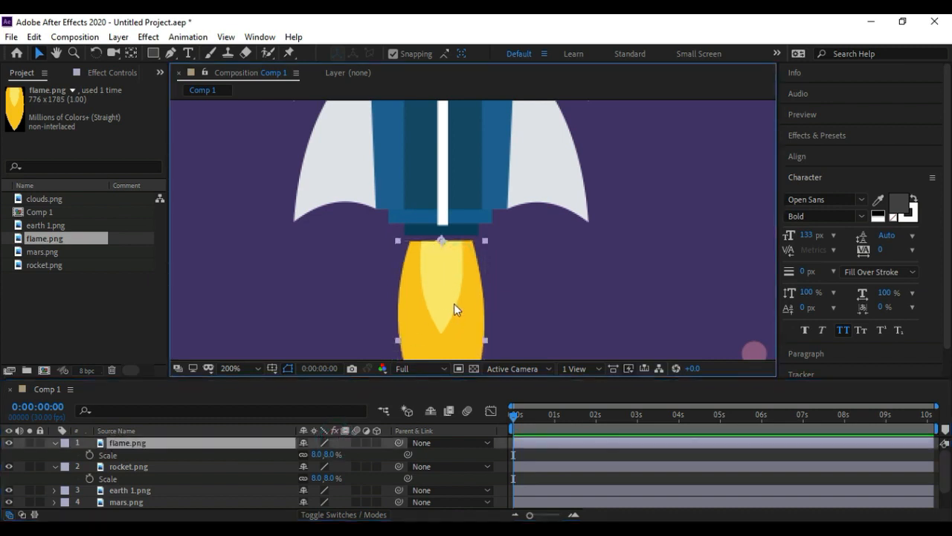
key("shift+Up")
key("shift+Up")
key("shift+Down")
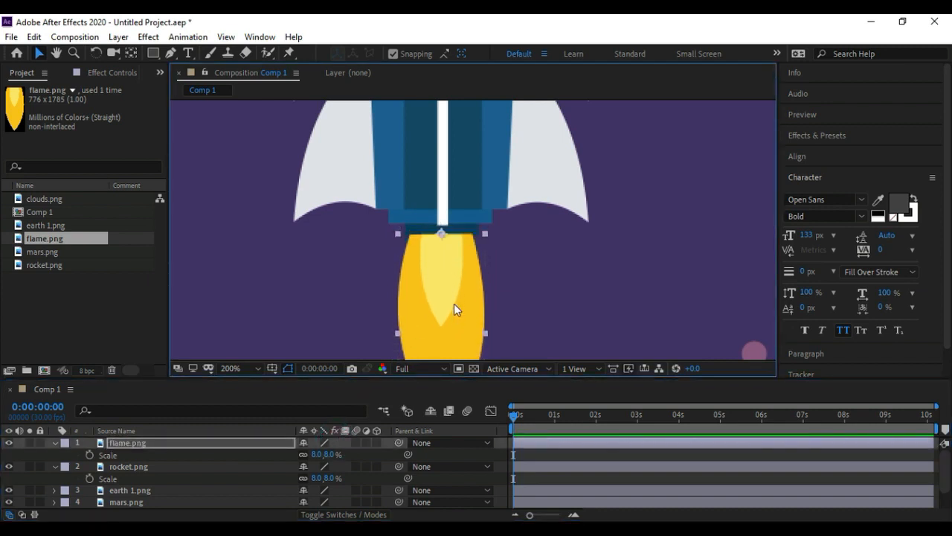
Collapse the flame layer's properties and move the layer directly below rocket.png in the stacking order
left_click(54, 442)
left_click(142, 442)
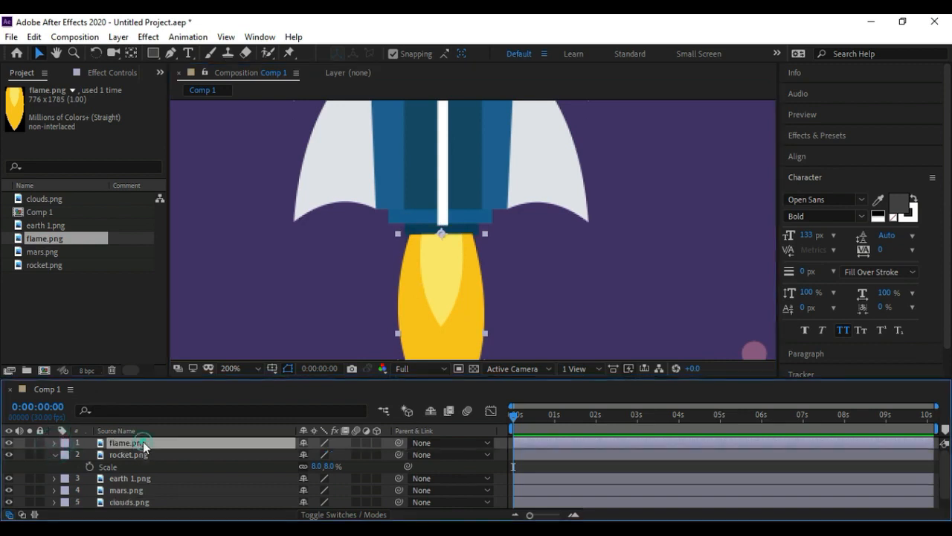
left_click_drag(144, 444, 148, 469)
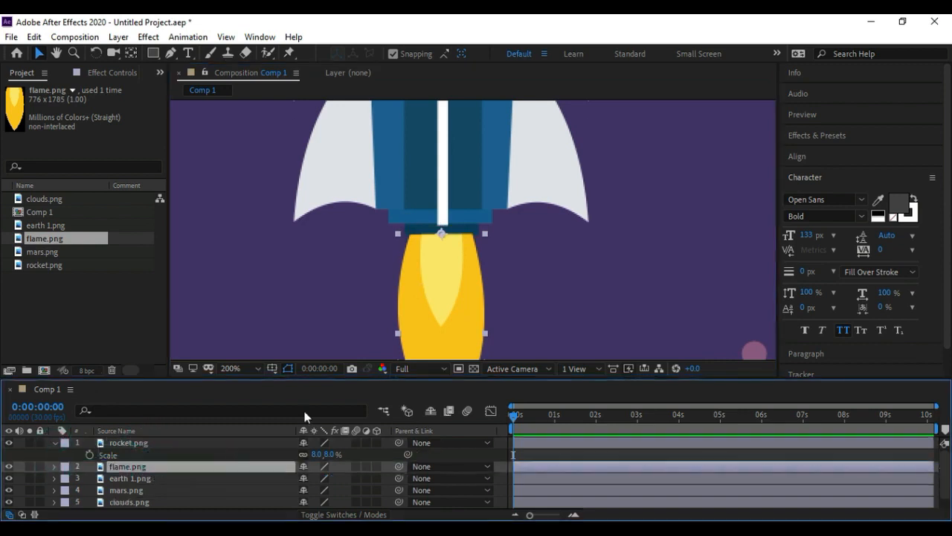
Reduce the flame.png layer's scale to 6% so the flame is narrower than the rocket's nozzle
left_click(539, 261)
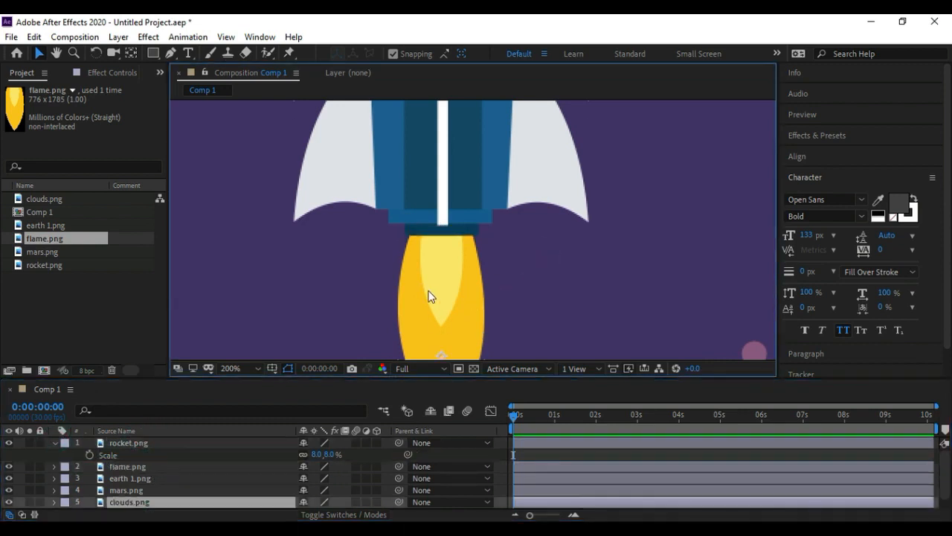
left_click(137, 465)
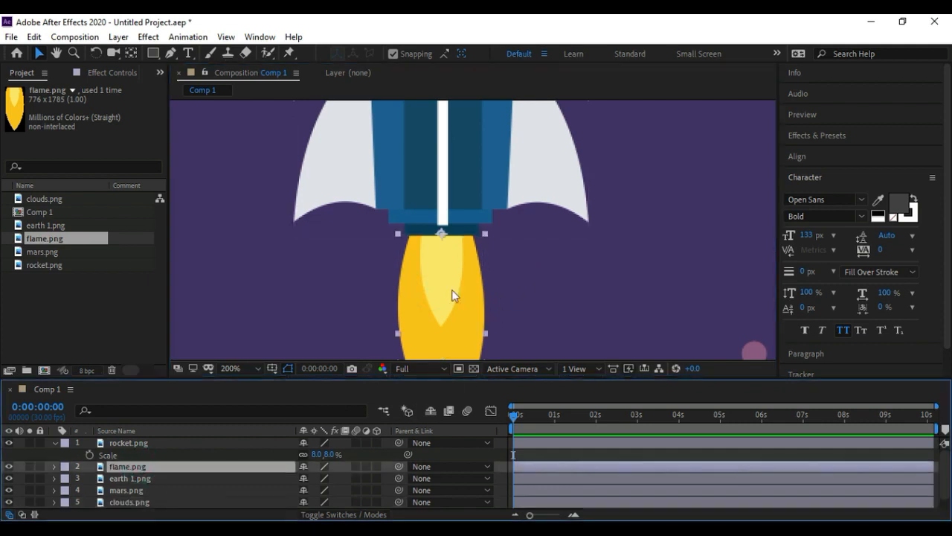
key("s")
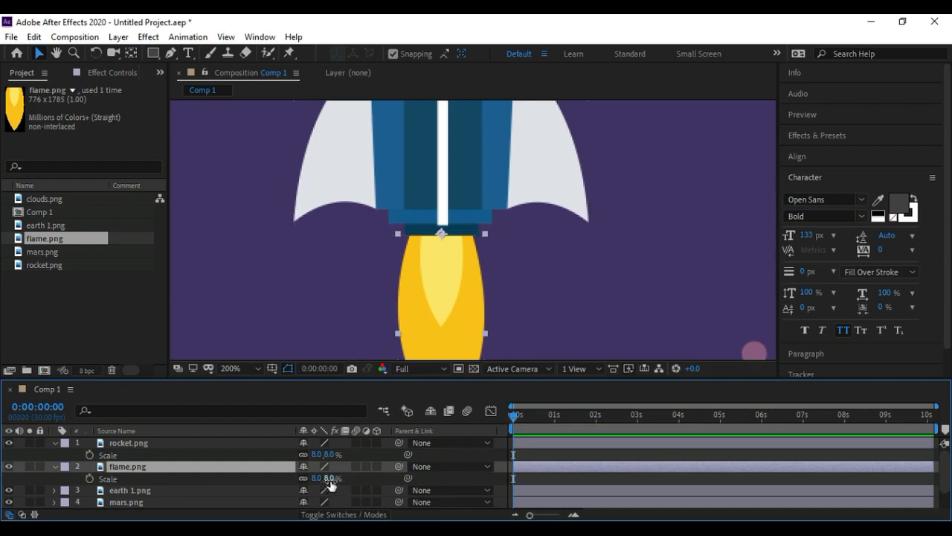
left_click_drag(329, 479, 327, 481)
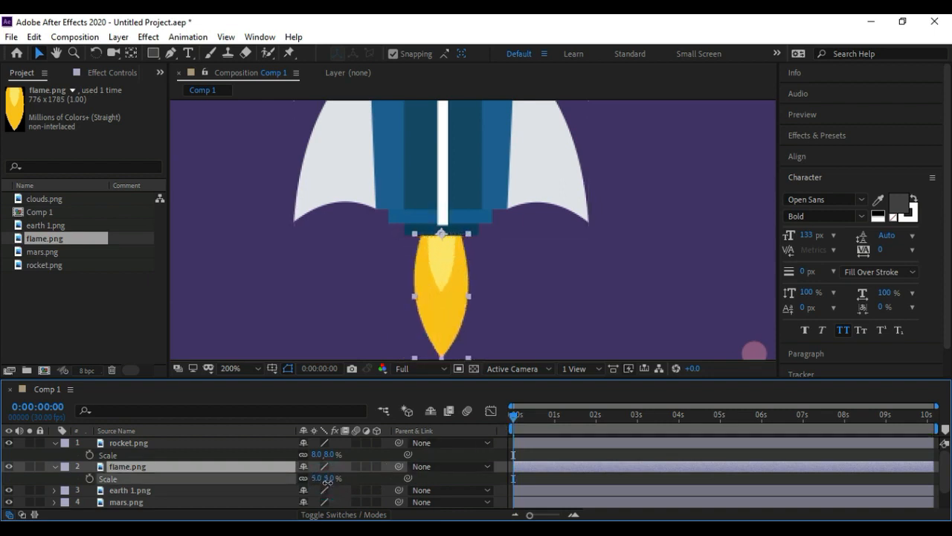
left_click(328, 478)
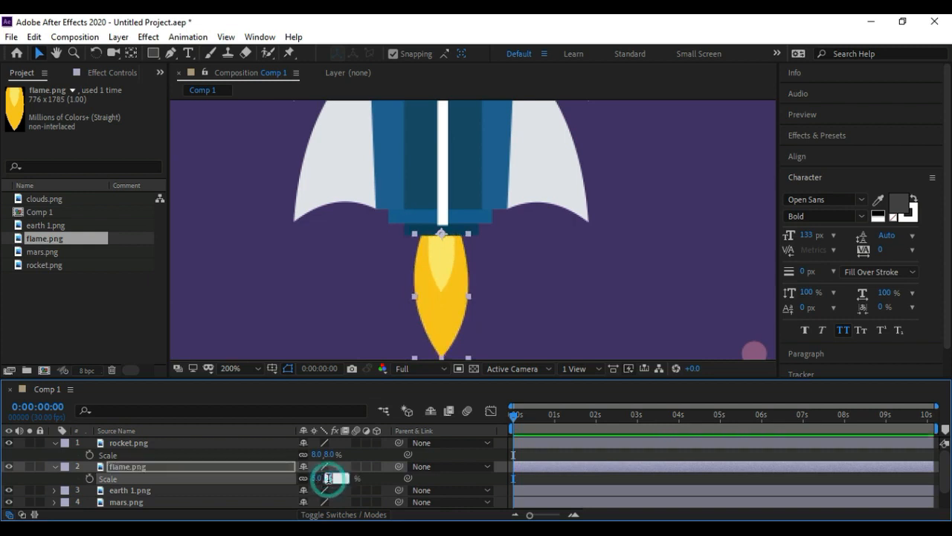
type("6")
left_click(341, 465)
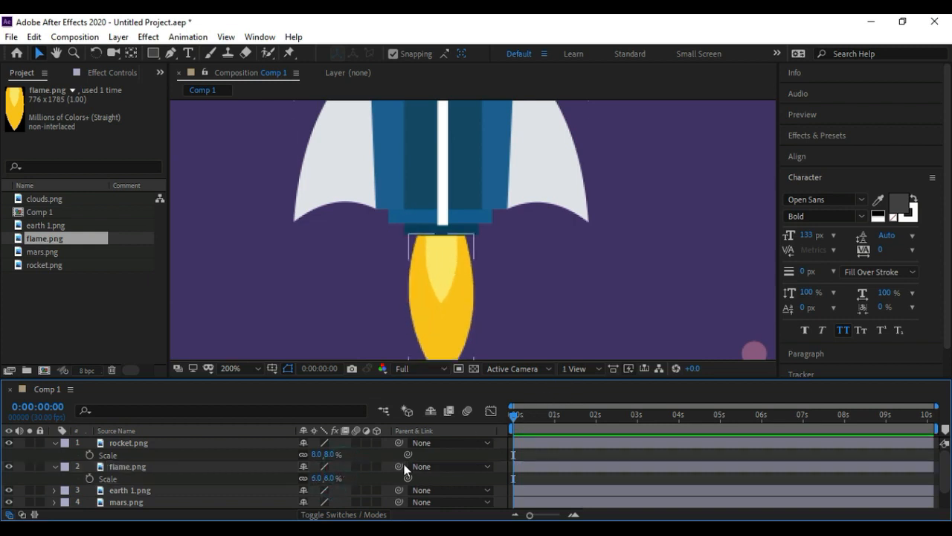
Set the scale of the flame.png layer to 8%
left_click(332, 478)
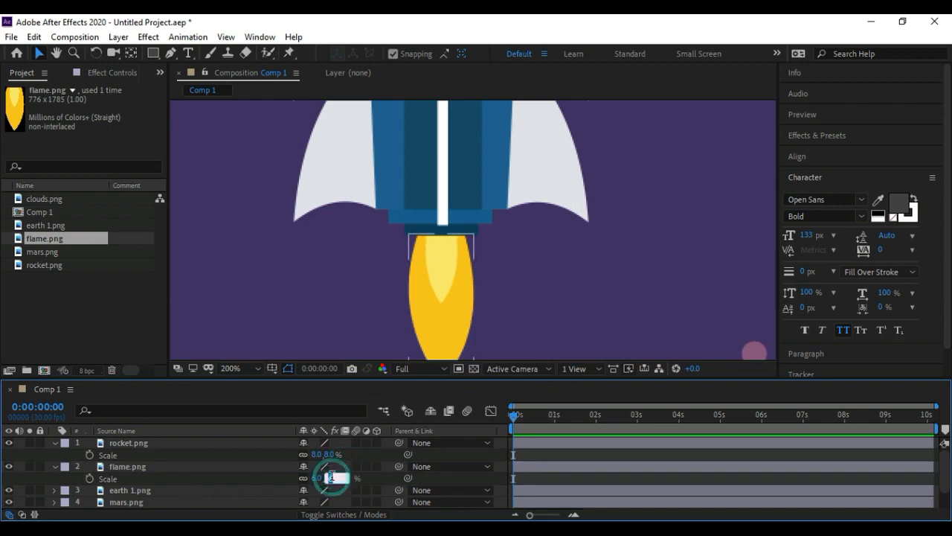
left_click(340, 469)
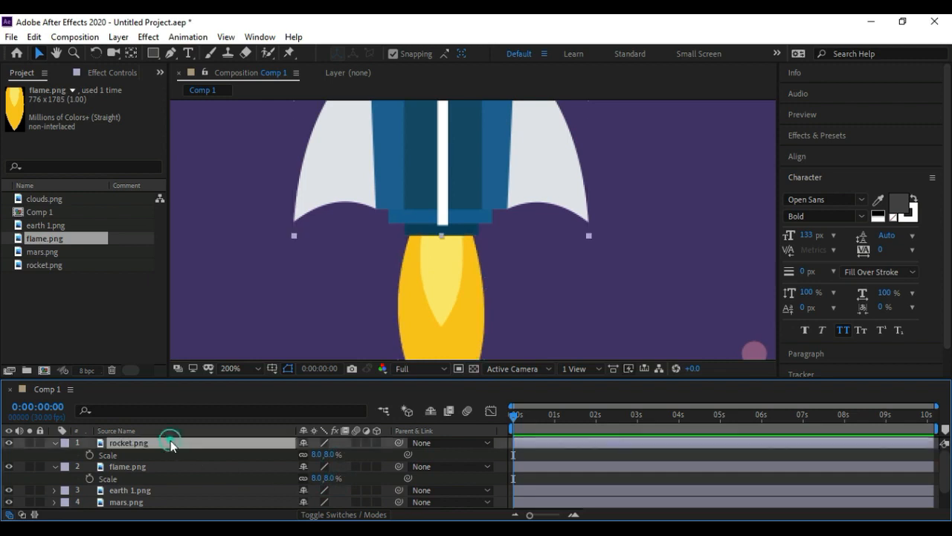
left_click(440, 329)
left_click(519, 416)
key("comma")
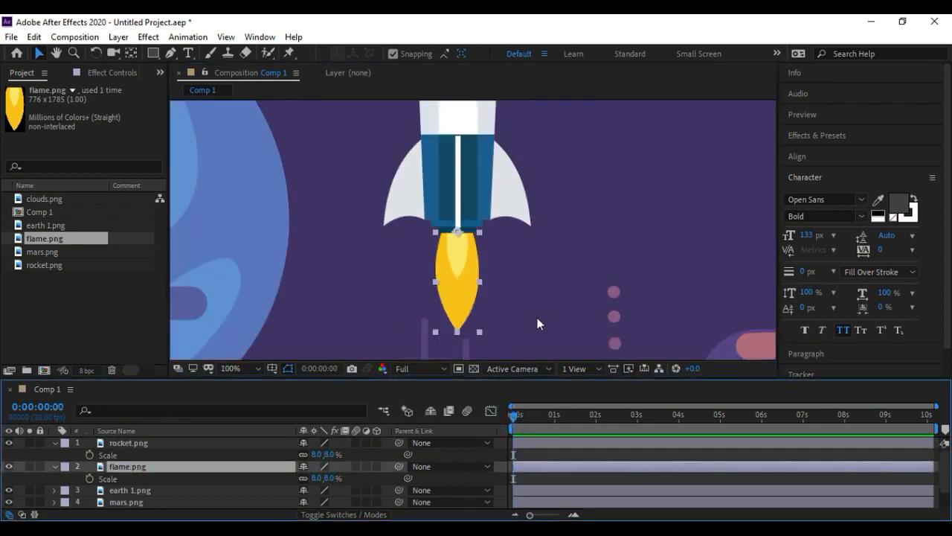
Start scale keyframing on flame.png with a keyframe at 0:00:00:00
left_click_drag(584, 426, 534, 431)
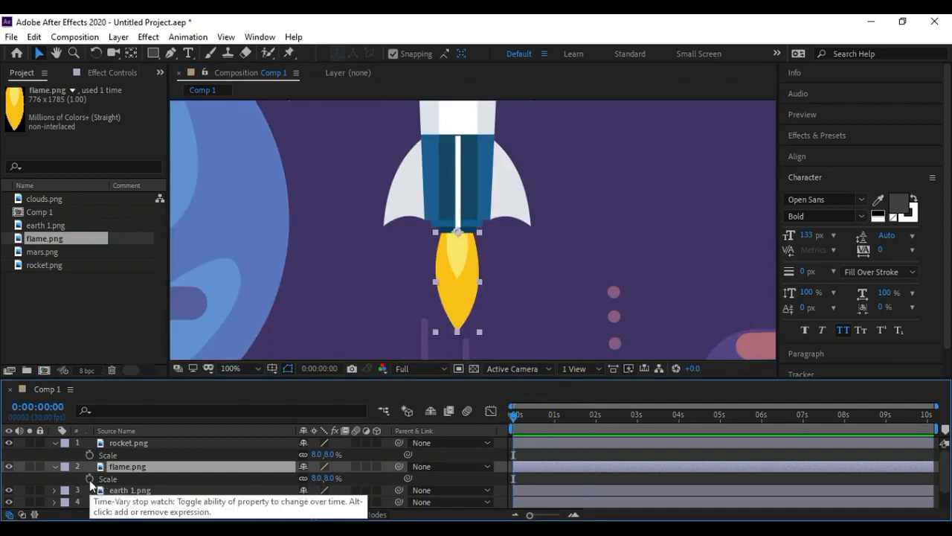
mouse_move(514, 417)
left_mouse_down()
mouse_move(532, 417)
mouse_move(506, 419)
left_mouse_up()
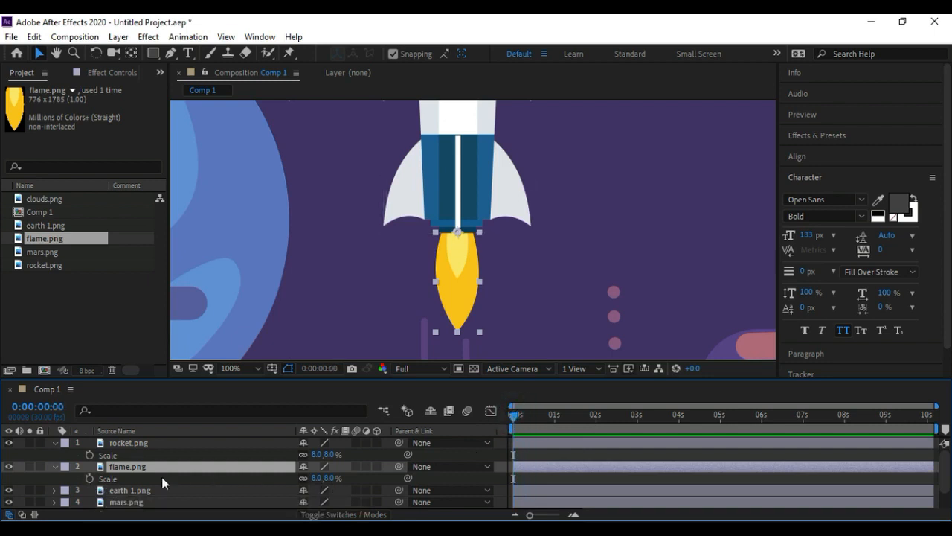
left_click(90, 479)
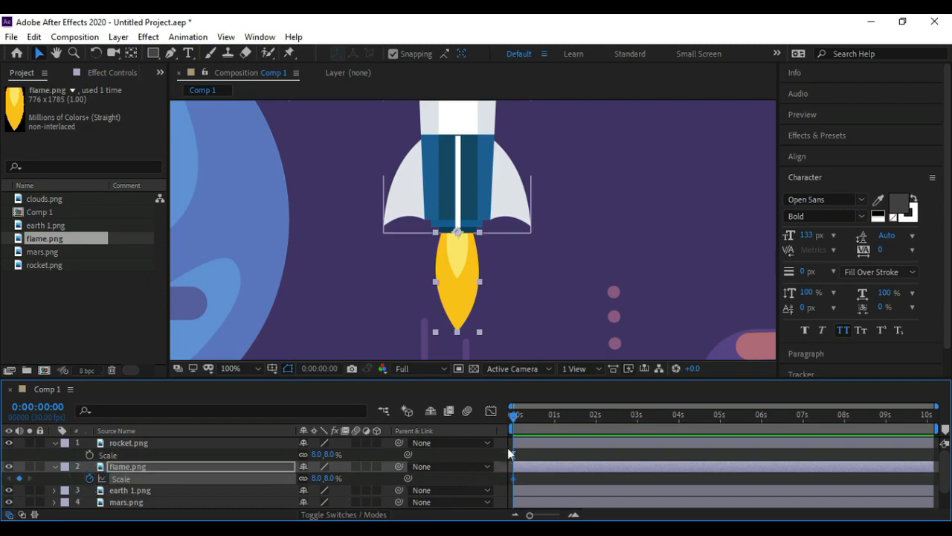
Add a flame.png scale keyframe of 6% at 0:00:00:14
mouse_move(520, 415)
left_mouse_down()
mouse_move(554, 416)
mouse_move(536, 424)
left_mouse_up()
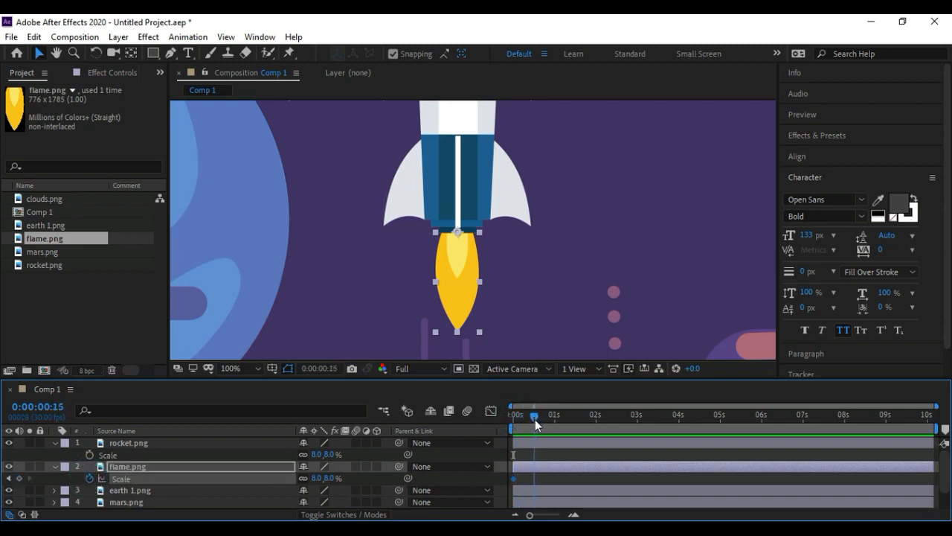
left_click_drag(531, 516, 544, 511)
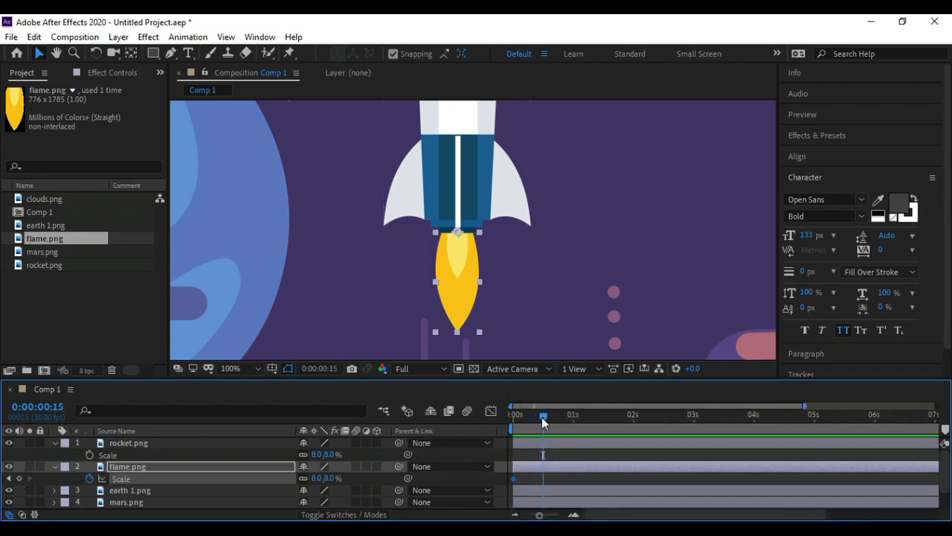
left_click_drag(540, 416, 537, 416)
left_click(332, 477)
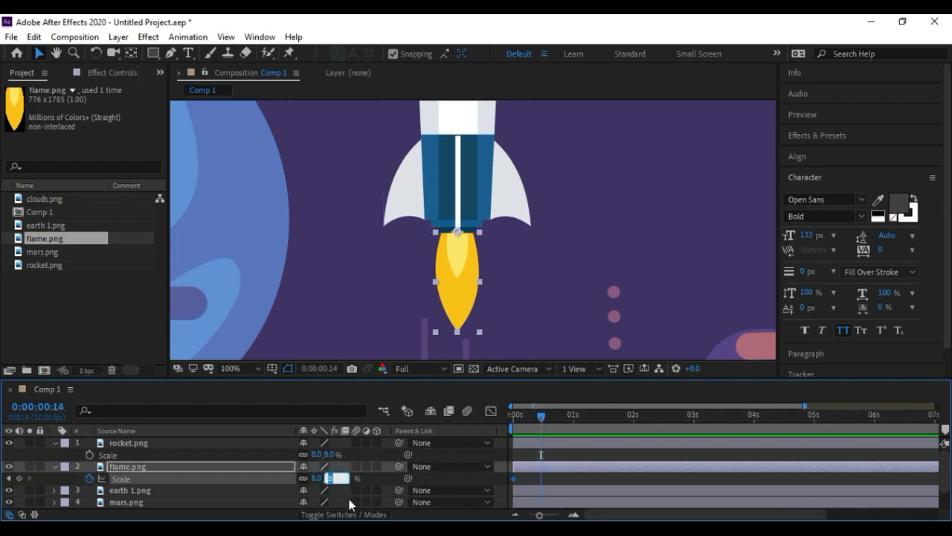
type("6")
key("Return")
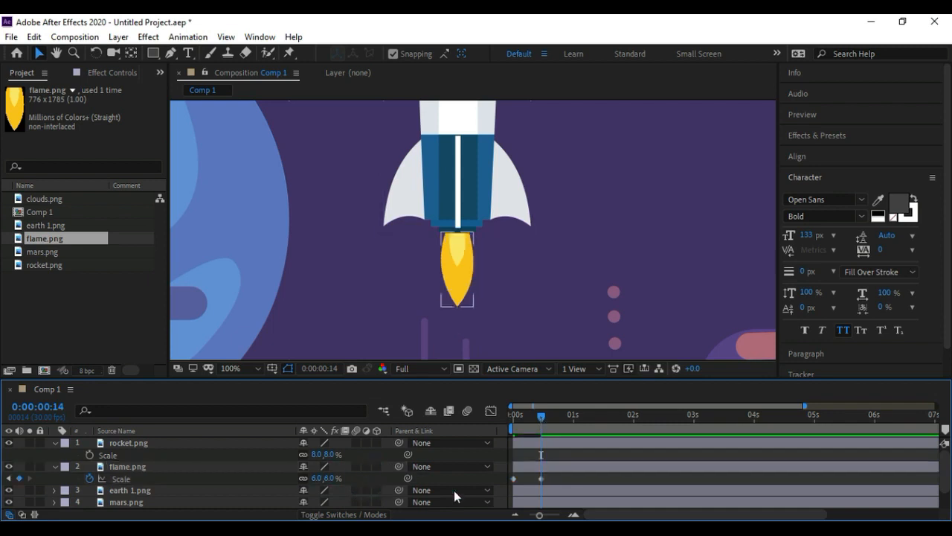
Add a flame.png scale keyframe of 8% at 0:00:01:00
left_click_drag(542, 415, 573, 421)
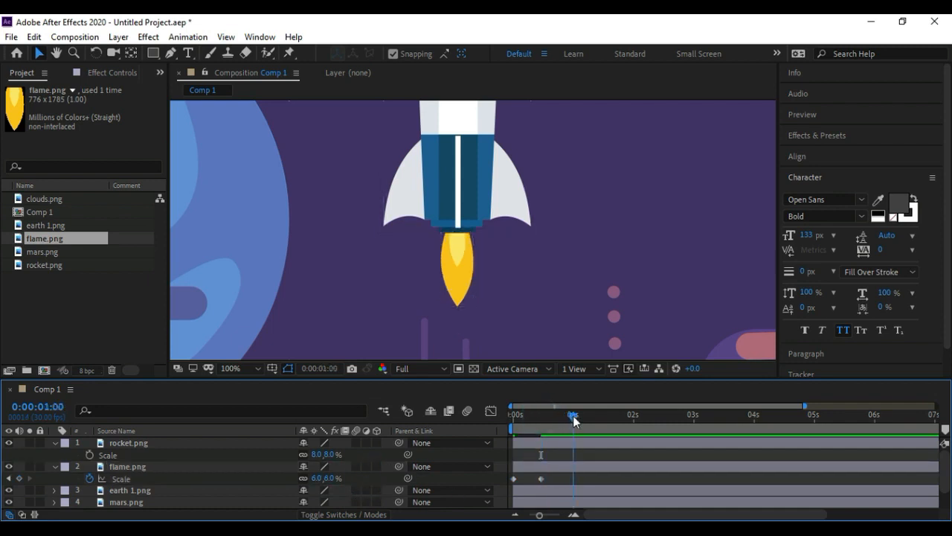
left_click(331, 479)
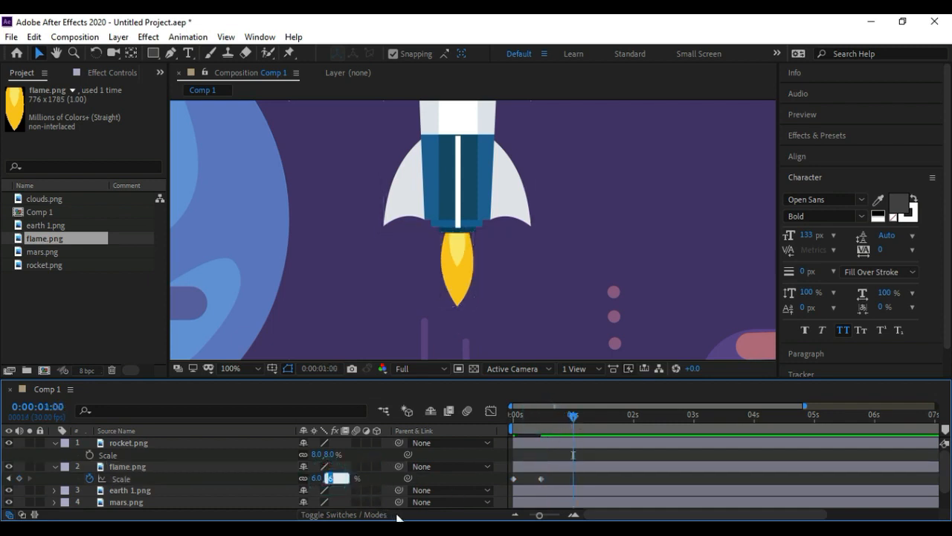
left_click(380, 478)
Scrub through the first second of the timeline to check the flame's scale pulse
left_click_drag(571, 415, 508, 423)
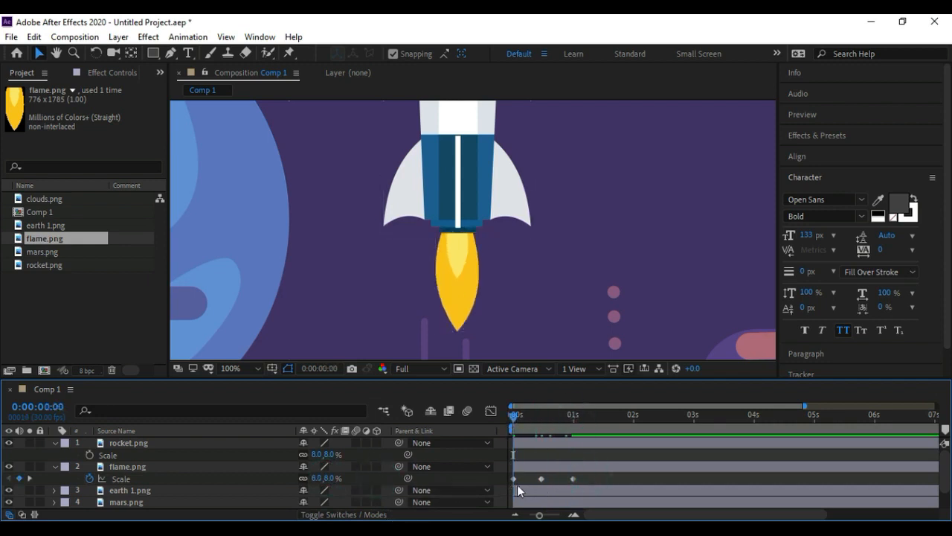
left_click(513, 422)
left_click_drag(519, 422, 540, 415)
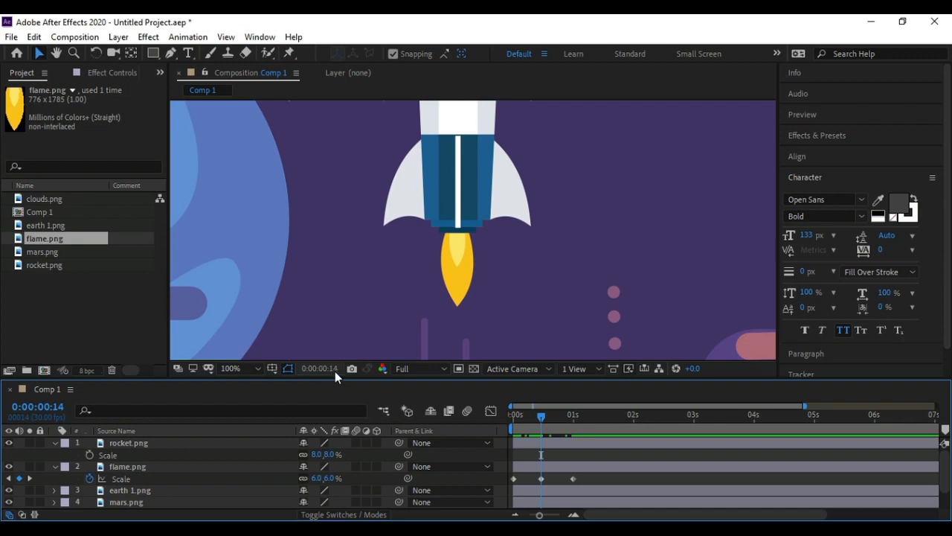
left_click(539, 454)
left_click(541, 478)
left_click_drag(541, 417, 519, 416)
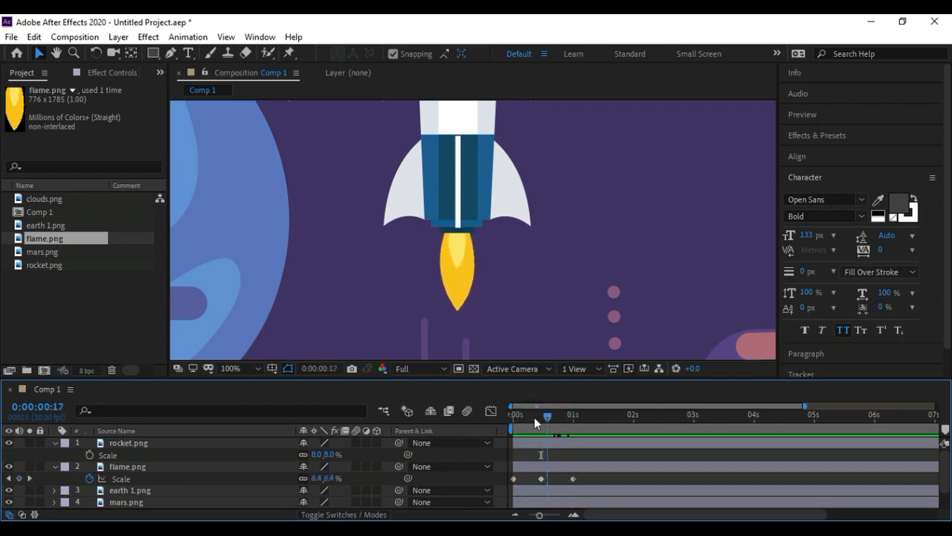
mouse_move(526, 424)
left_mouse_down()
mouse_move(538, 419)
mouse_move(521, 417)
mouse_move(534, 414)
mouse_move(551, 418)
mouse_move(527, 421)
mouse_move(558, 430)
mouse_move(519, 432)
left_mouse_up()
Apply Easy Ease to all three flame.png scale keyframes
left_click(582, 478)
left_click_drag(586, 475, 510, 489)
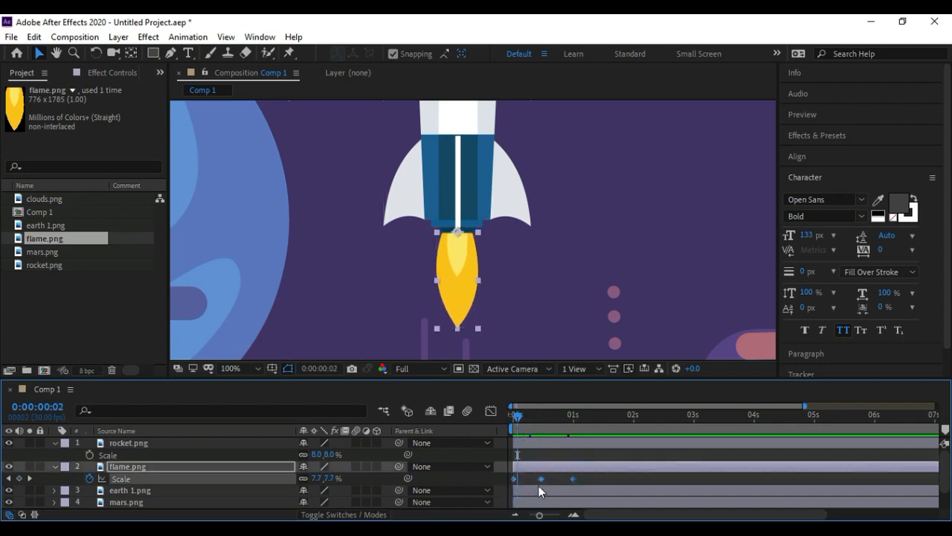
right_click(572, 478)
mouse_move(601, 467)
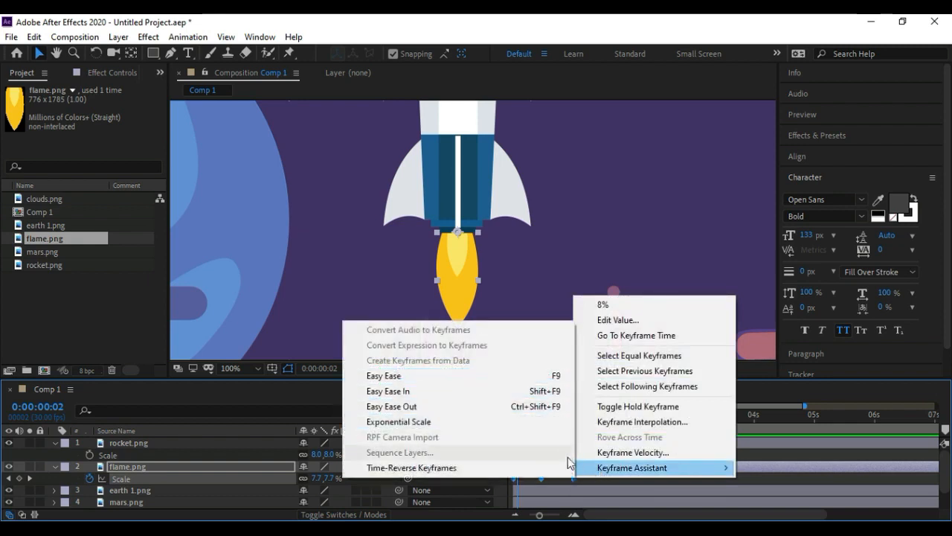
left_click(581, 484)
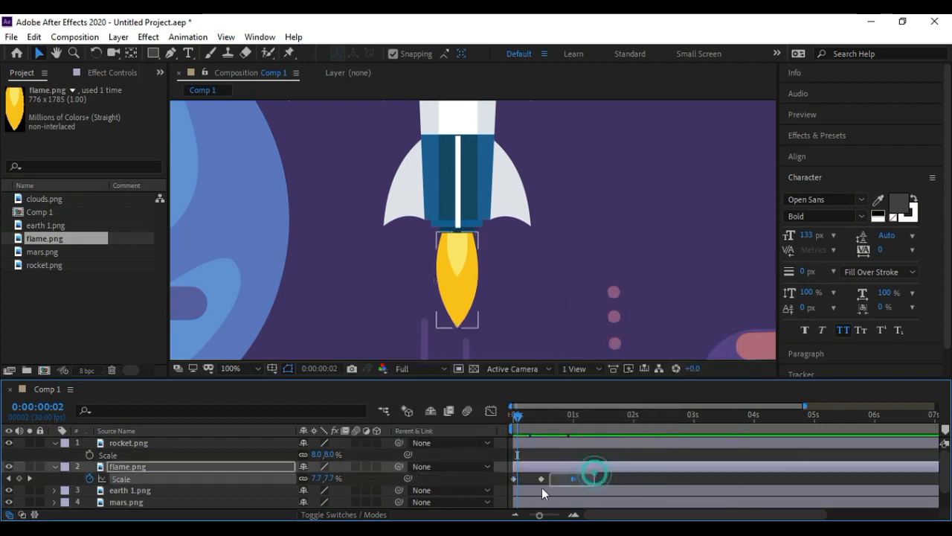
left_click(542, 478)
right_click(573, 479)
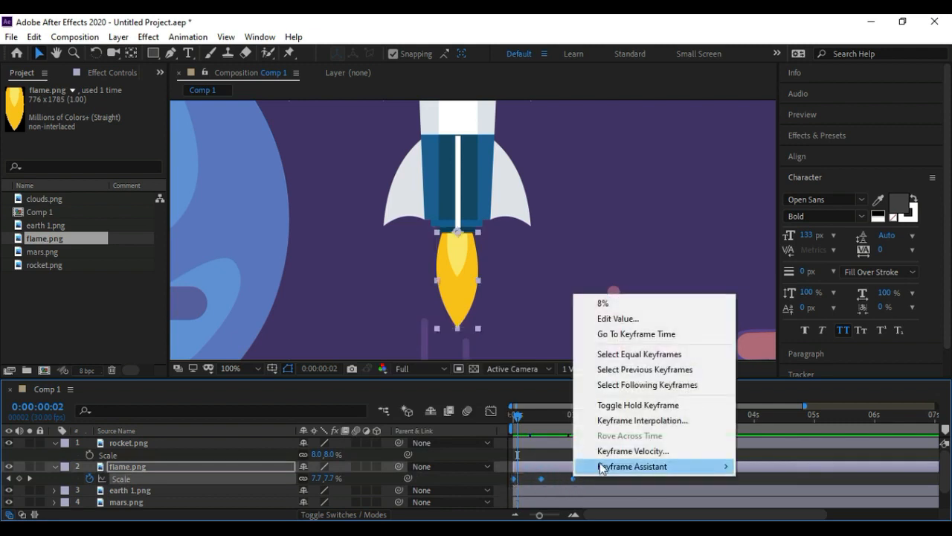
mouse_move(588, 466)
left_click(427, 375)
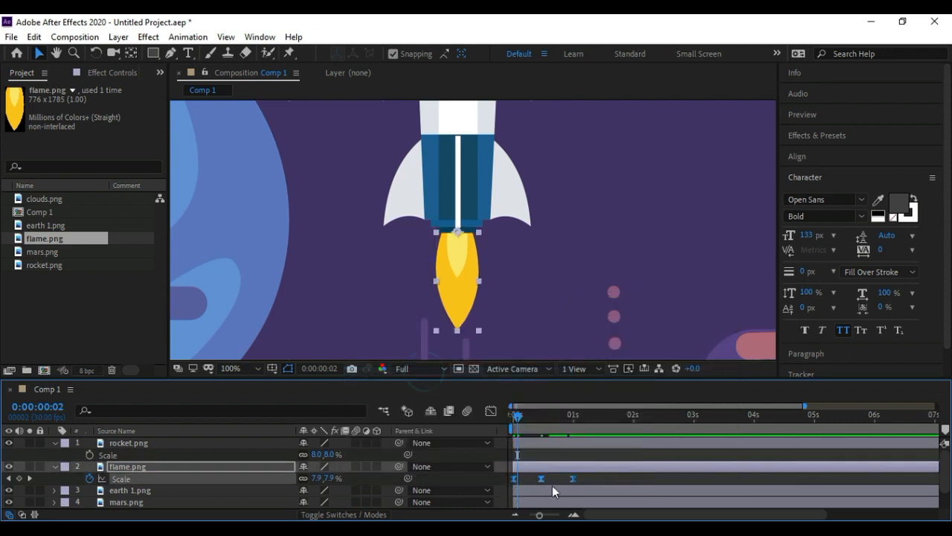
left_click(587, 479)
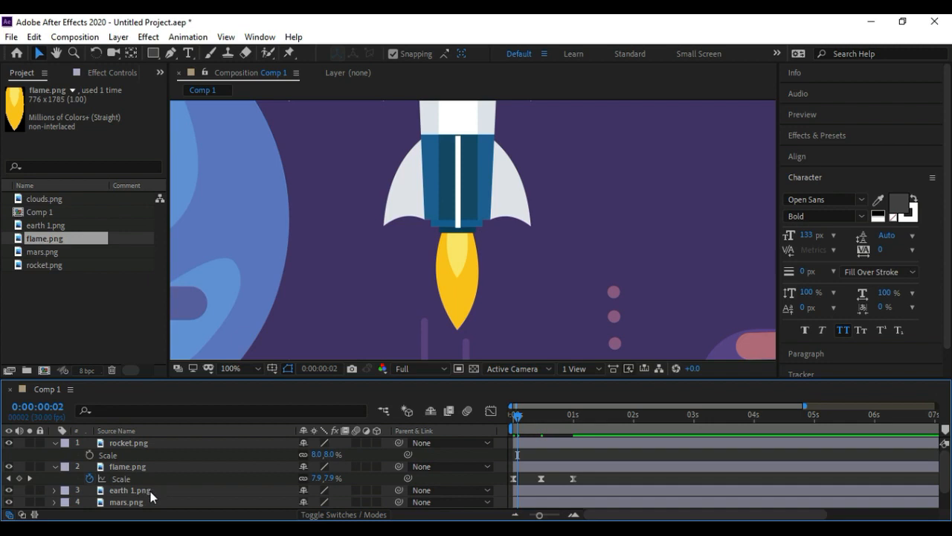
Add the expression loopOut() to the scale property of flame.png
left_click(89, 478, "alt")
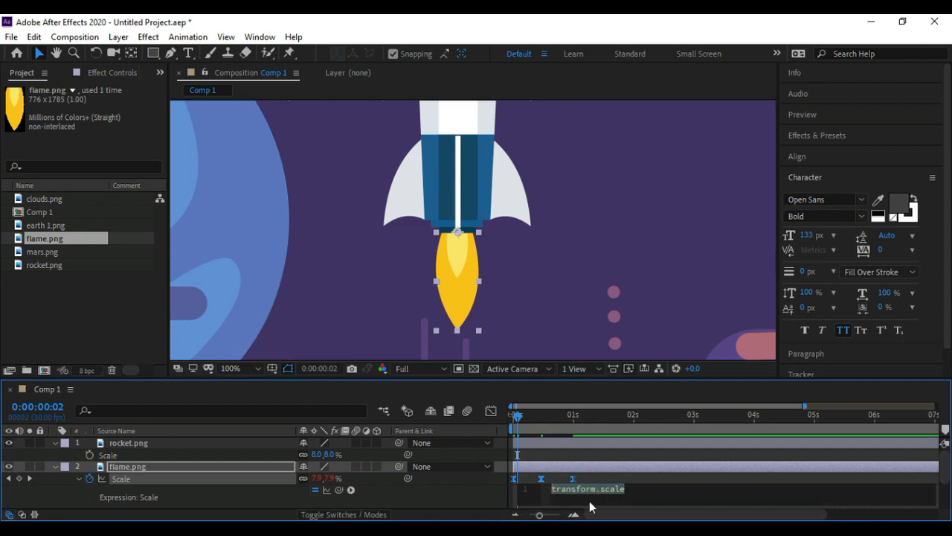
type("loop")
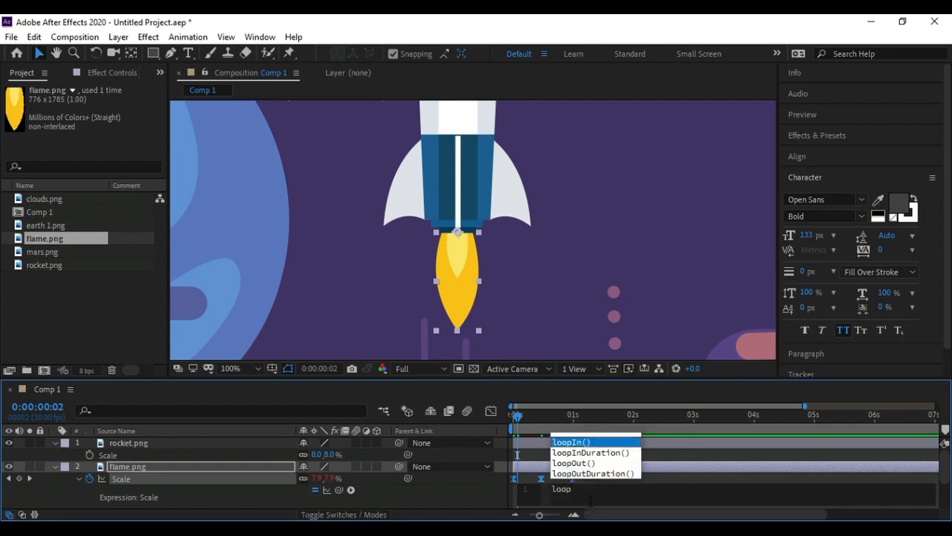
key("Down")
key("Down")
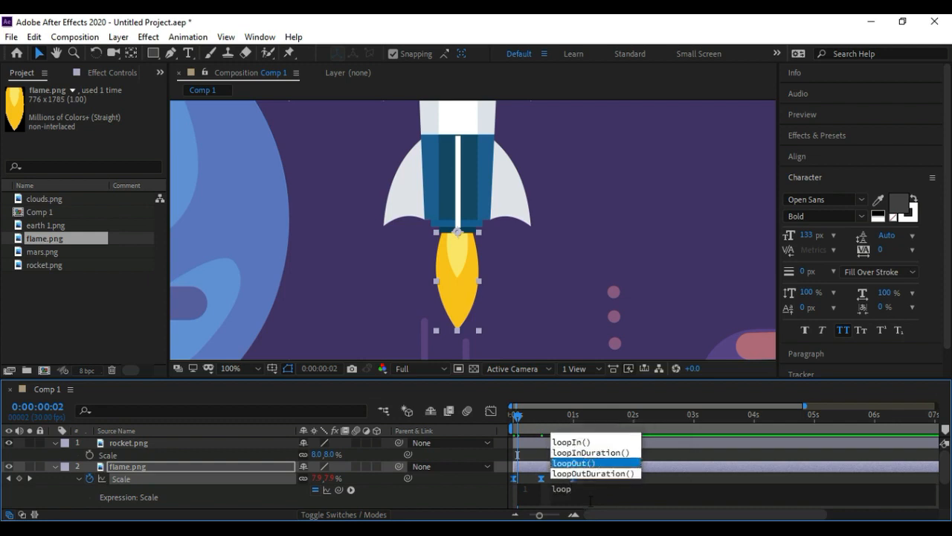
key("Return")
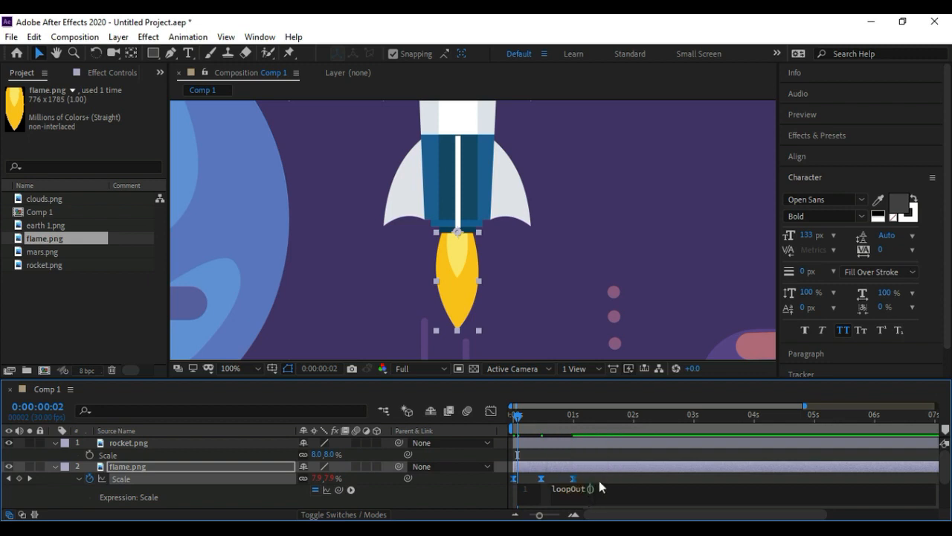
left_click(599, 479)
Play back the composition to check the looping flame animation
left_click(547, 442)
key("space")
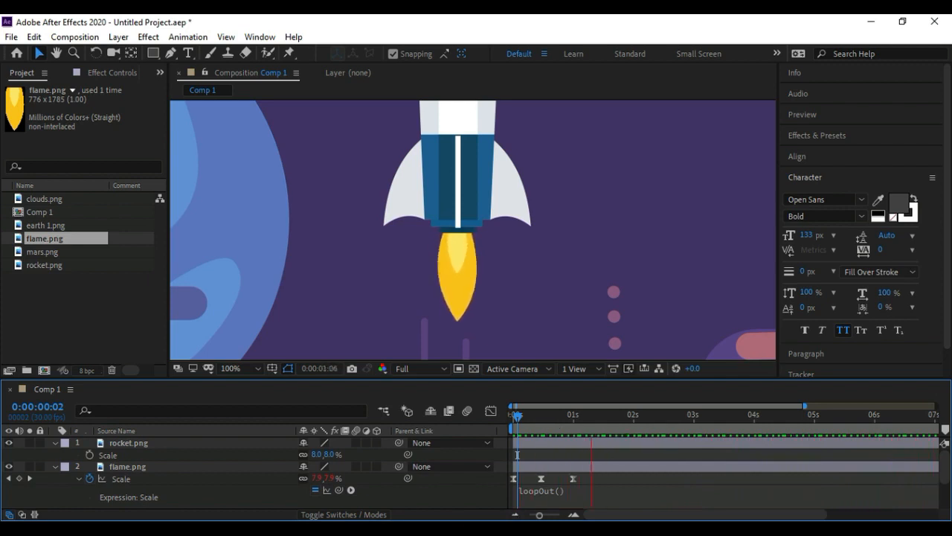
left_click(128, 467)
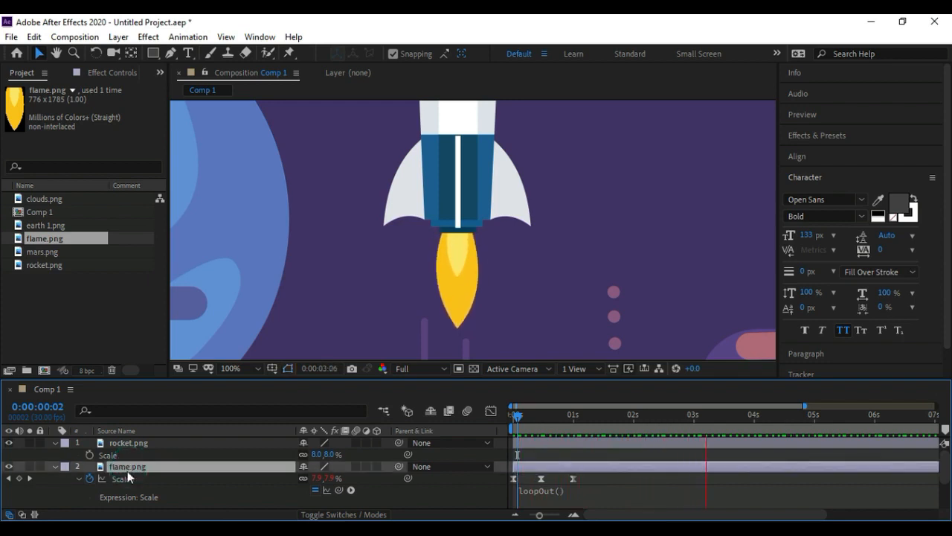
key("space")
Parent the flame.png layer to rocket.png and collapse the properties of both layers
left_click(53, 466)
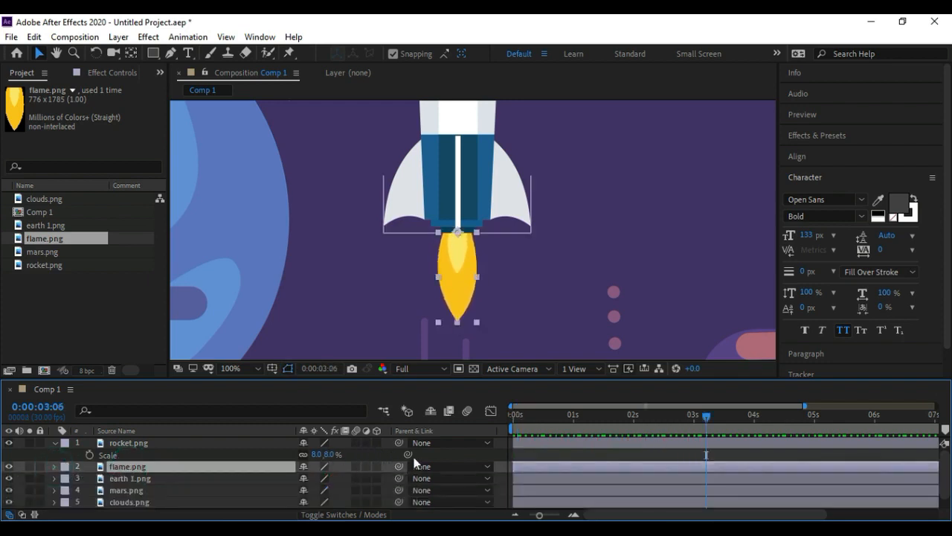
left_click_drag(399, 469, 183, 444)
left_click(54, 442)
Move the rocket with its flame in front of the blue earth planet in the composition
left_click(163, 442)
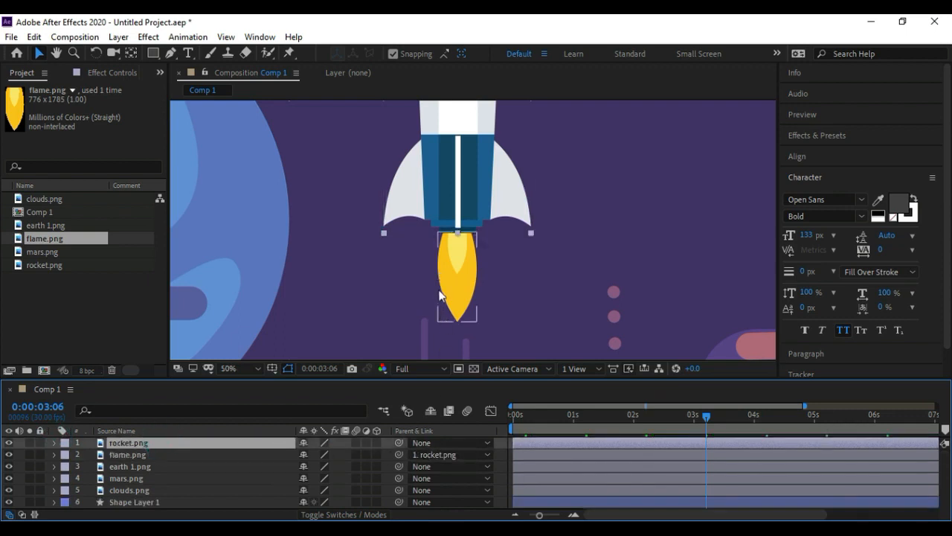
key("comma")
key("comma")
key("comma")
left_click_drag(466, 179, 355, 209)
left_click(707, 255)
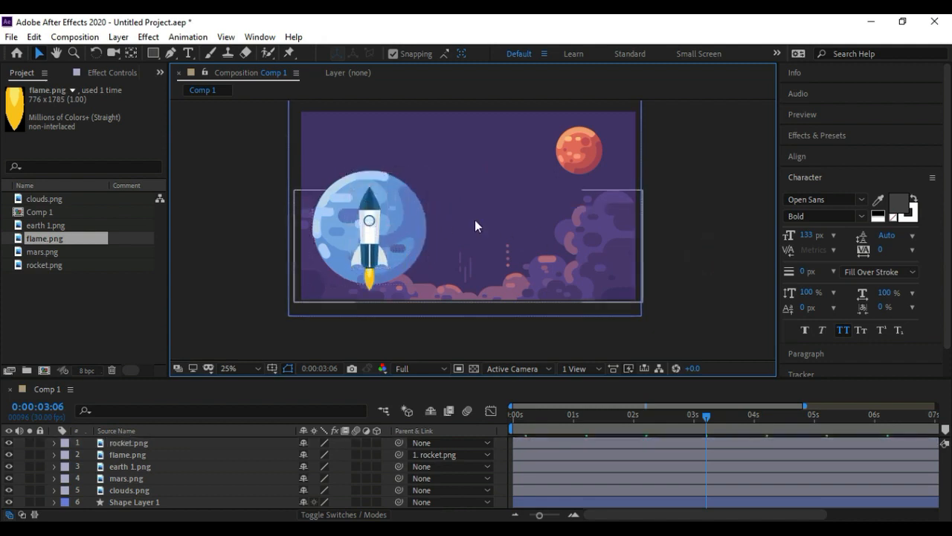
Start rotation keyframing on the earth 1.png layer with a keyframe at 0:00:00:00
left_click(407, 216)
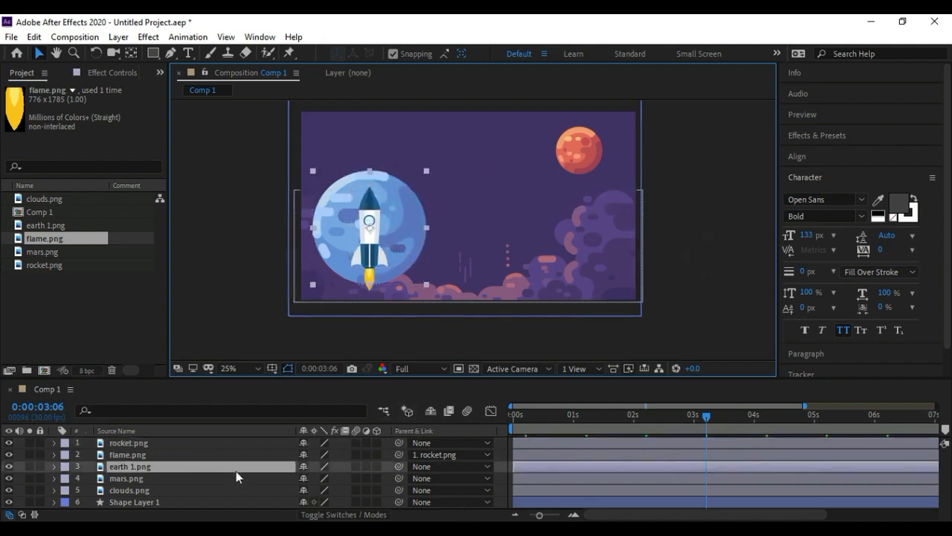
key("r")
left_click_drag(549, 417, 488, 420)
left_click(89, 479)
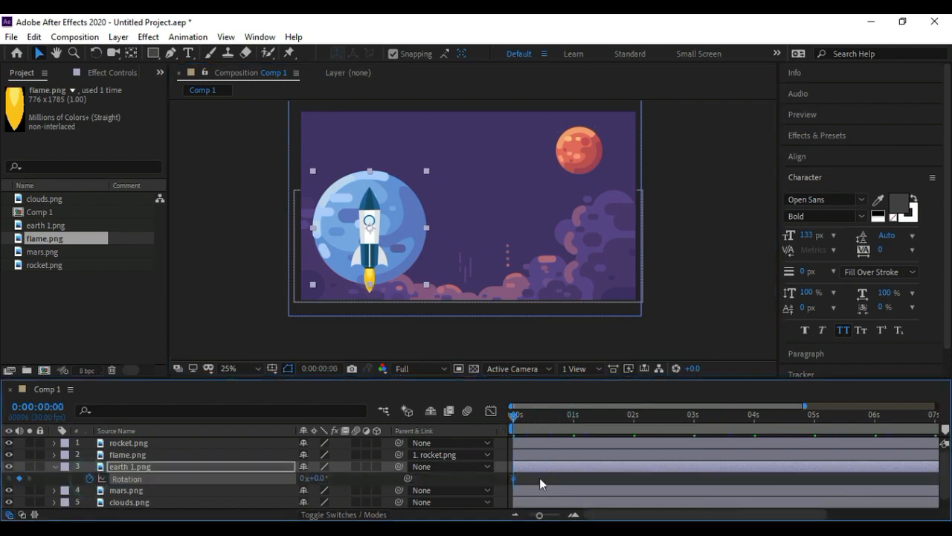
Add an earth 1.png rotation keyframe of 180° at 0:00:10:04 and preview the animation from the start
left_click_drag(517, 424, 948, 438)
left_click_drag(540, 515, 528, 515)
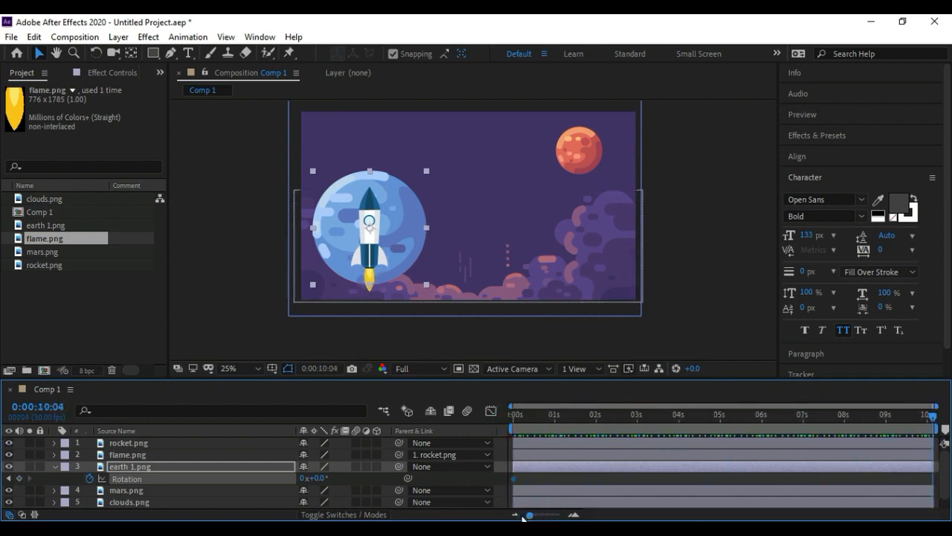
left_click_drag(318, 482, 436, 472)
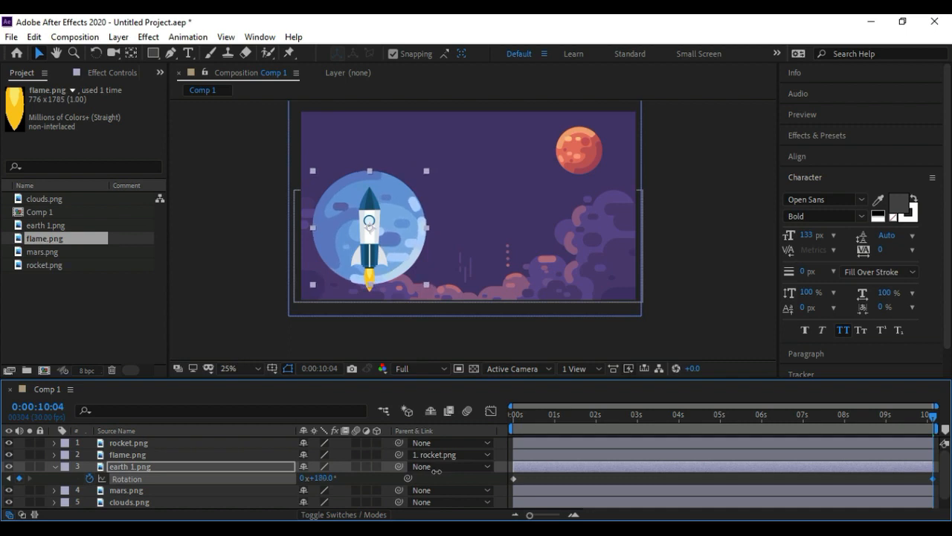
left_click_drag(525, 415, 499, 421)
key("space")
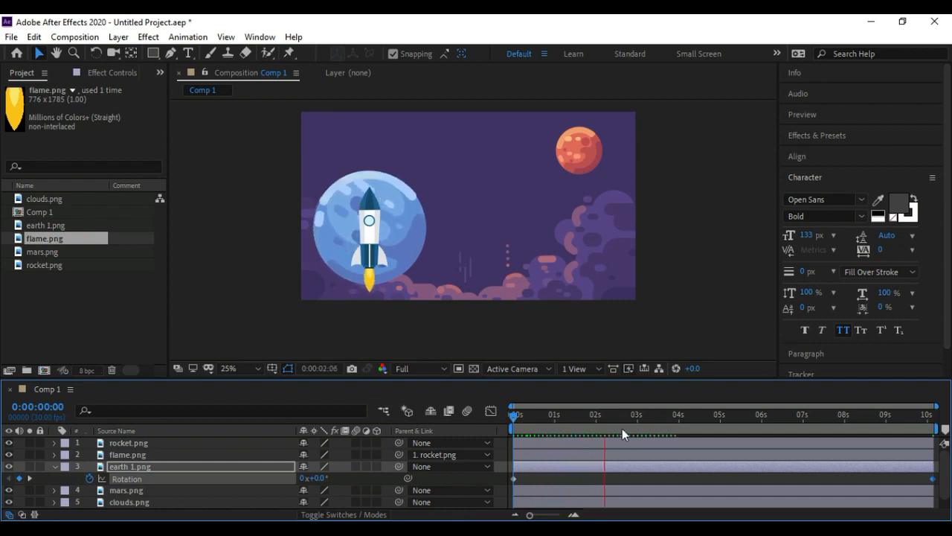
Start rotation keyframing on the mars.png layer with a keyframe at 0:00:00:00
left_click(553, 415)
left_click_drag(520, 414, 485, 411)
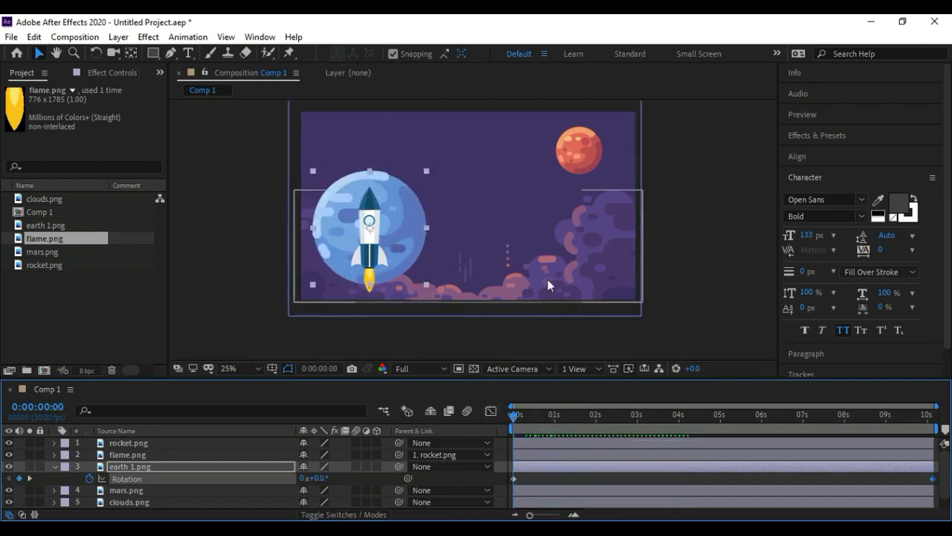
left_click(574, 168)
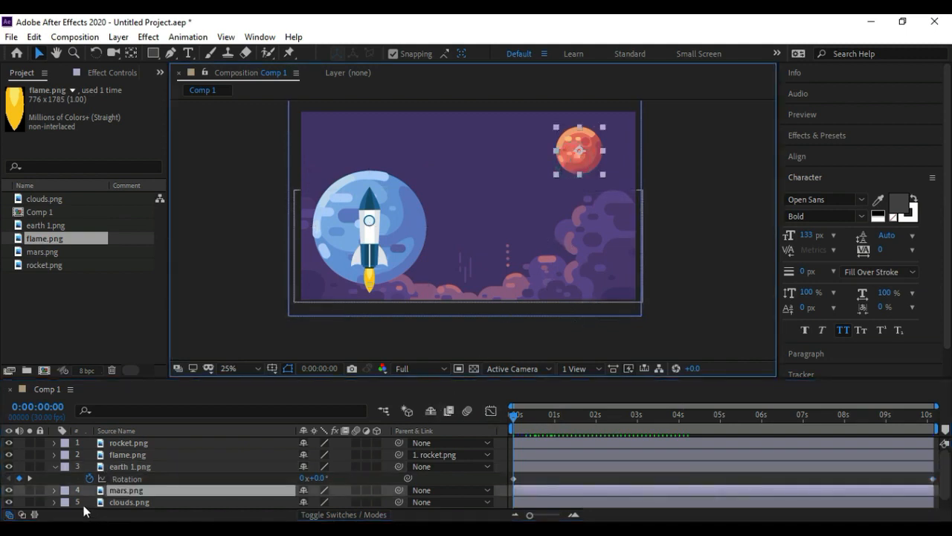
left_click(53, 489)
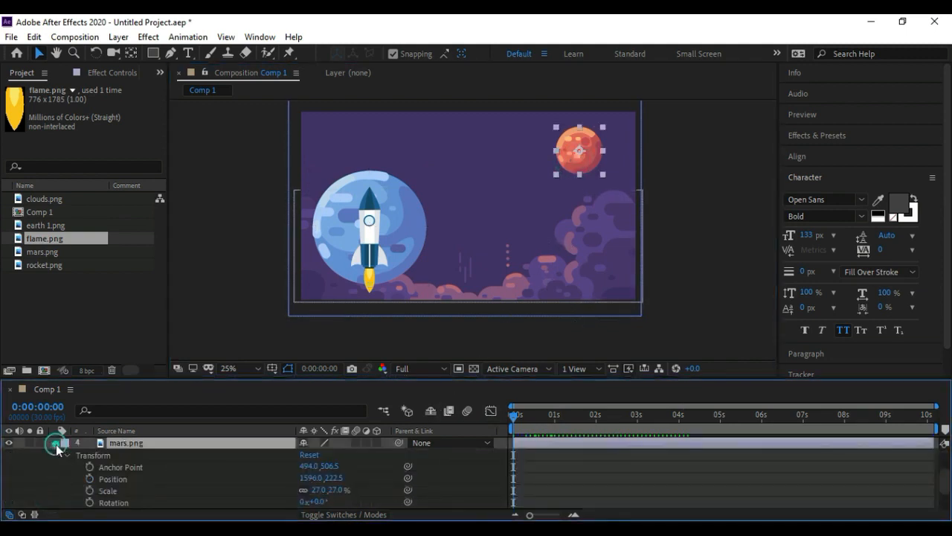
left_click(55, 443)
key("r")
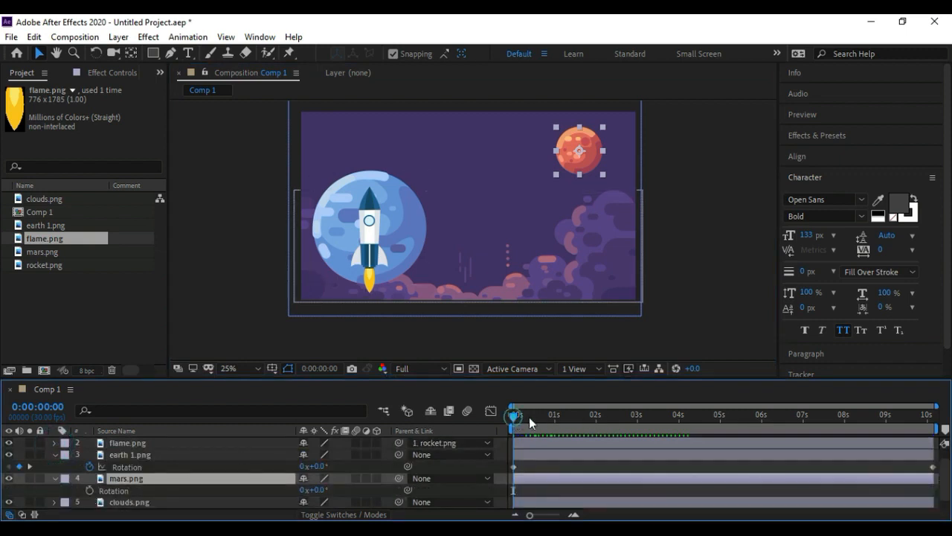
left_click(90, 491)
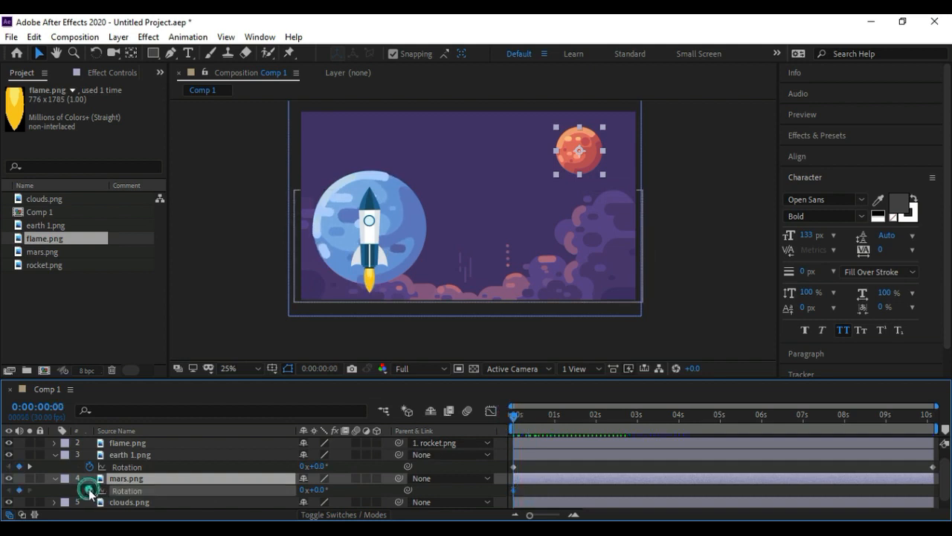
Add a mars.png rotation keyframe of 90° at 0:00:10:04 and preview the animation from the start
left_click_drag(513, 422, 941, 427)
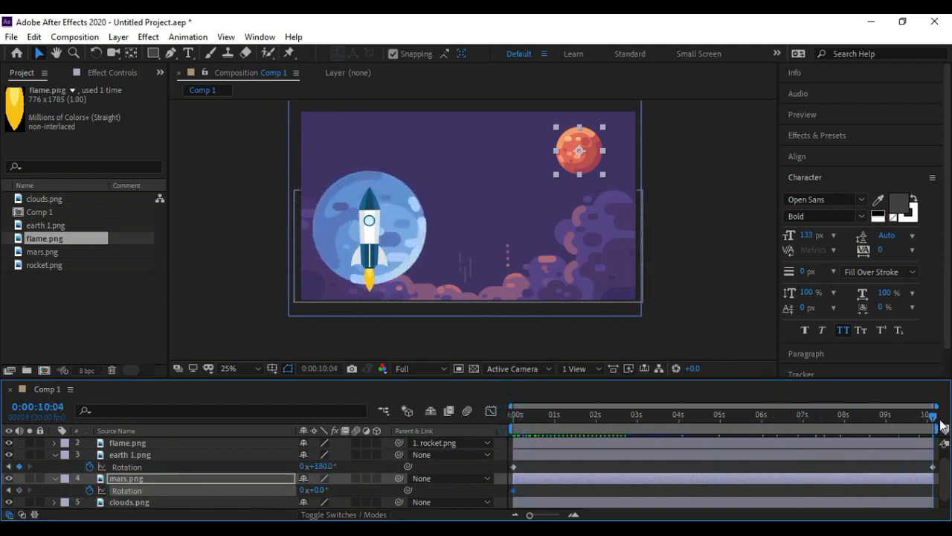
left_click(321, 491)
type("90")
left_click(361, 490)
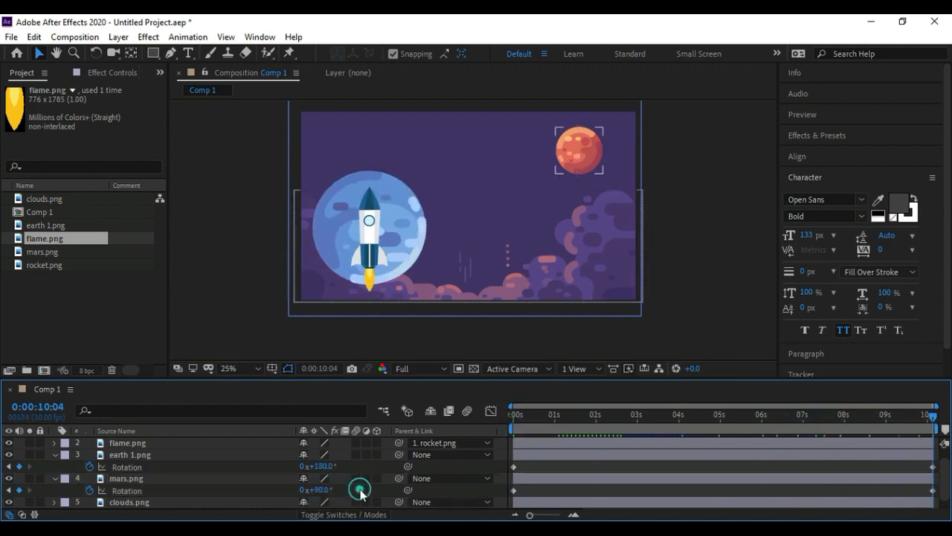
left_click_drag(528, 413, 499, 416)
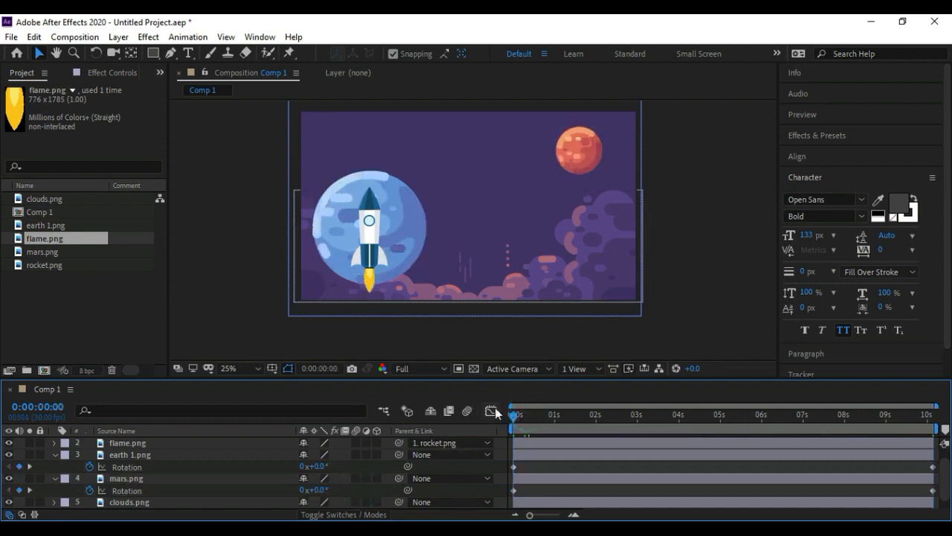
key("space")
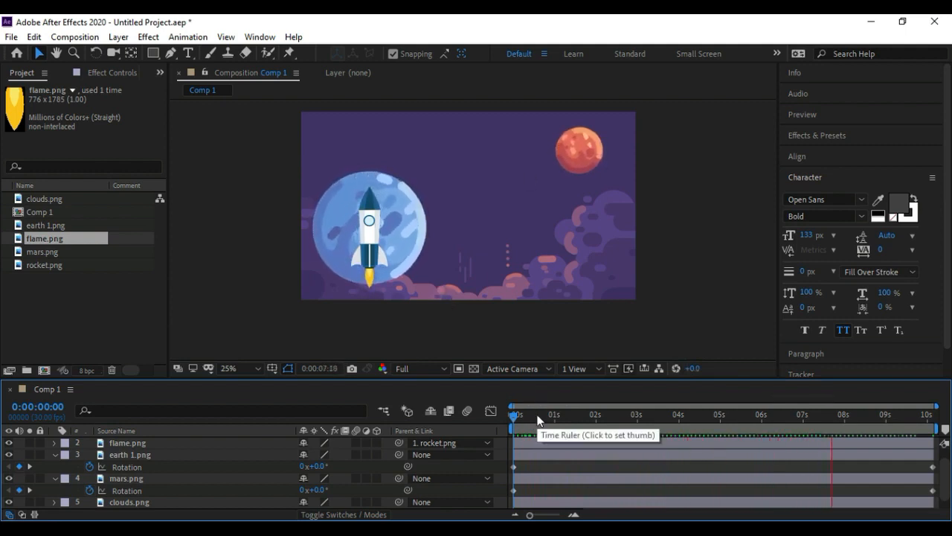
key("space")
Return to the start of the timeline and collapse the properties of the mars.png and earth 1.png layers
left_click_drag(537, 415, 510, 415)
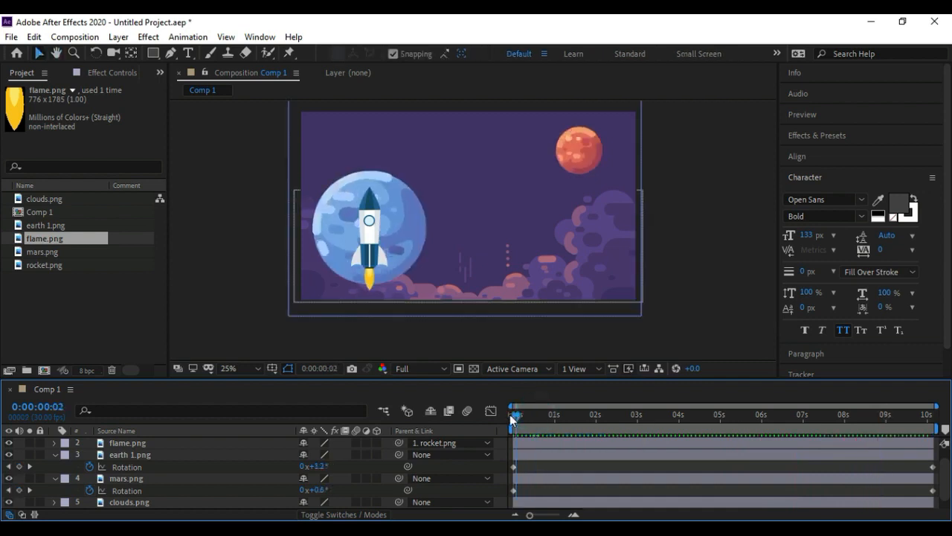
left_click(55, 477)
left_click(54, 454)
left_click(123, 455)
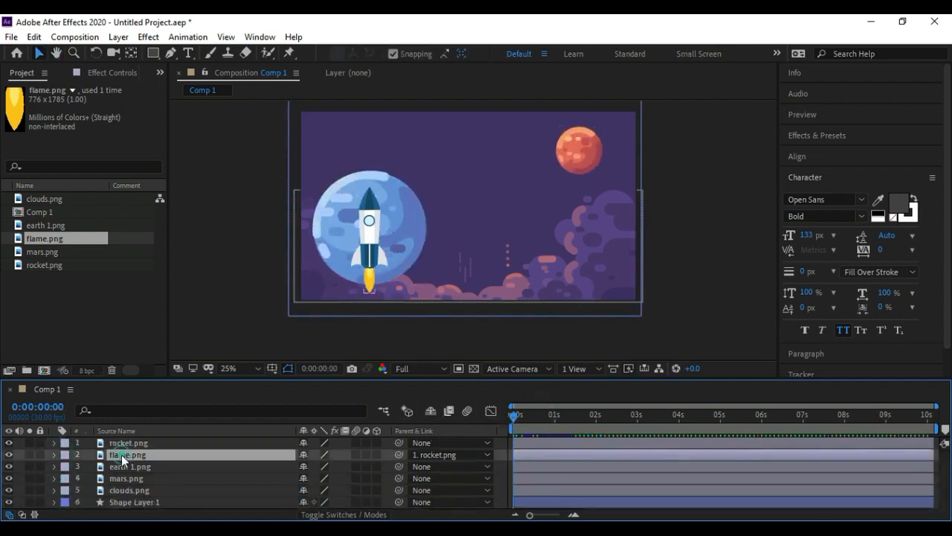
Move the rocket upward over the blue planet and set its rotation to 53°
mouse_move(375, 220)
left_mouse_down()
mouse_move(369, 188)
mouse_move(371, 201)
left_mouse_up()
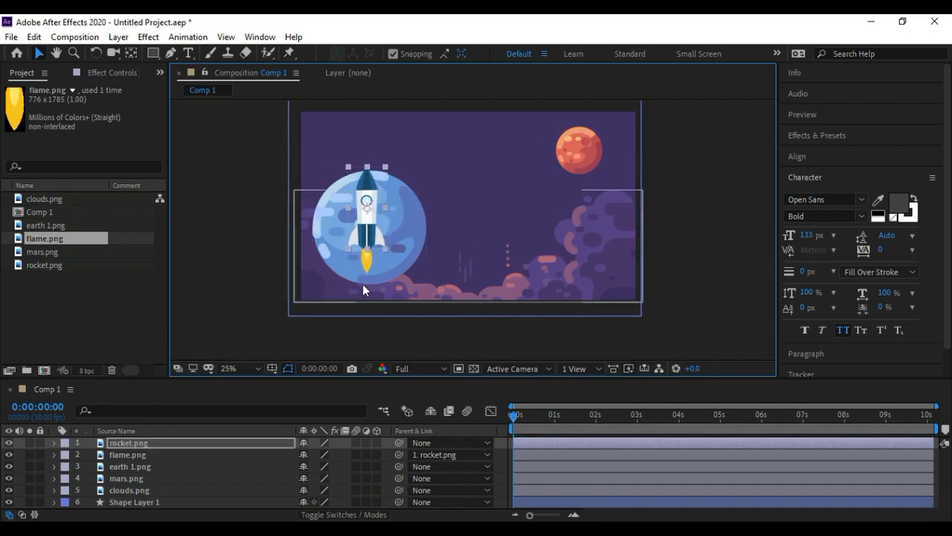
left_click(215, 442)
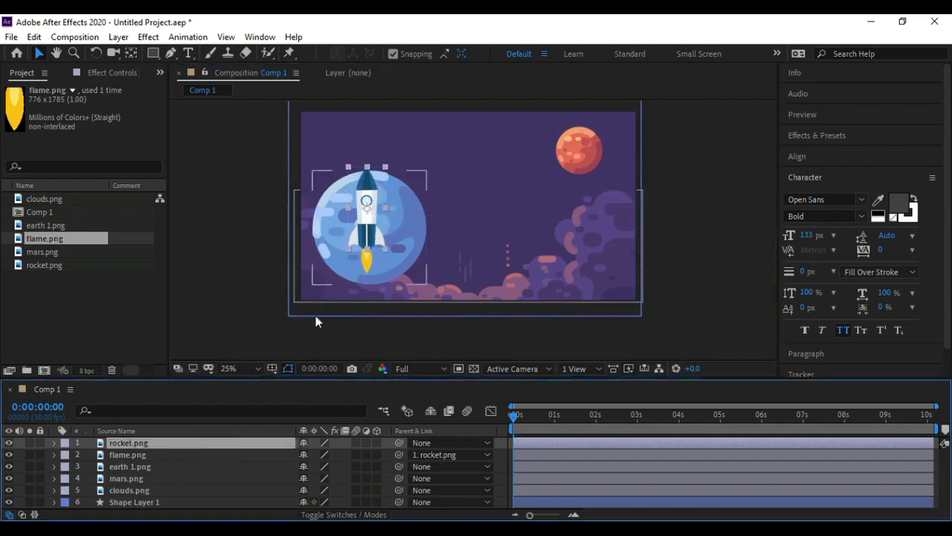
key("r")
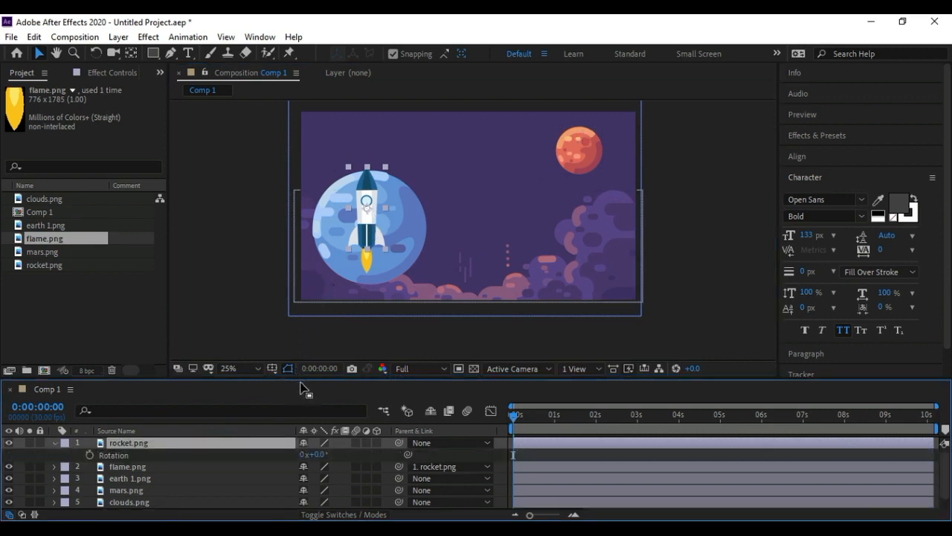
left_click(325, 455)
left_click_drag(324, 455, 355, 455)
left_click(216, 457)
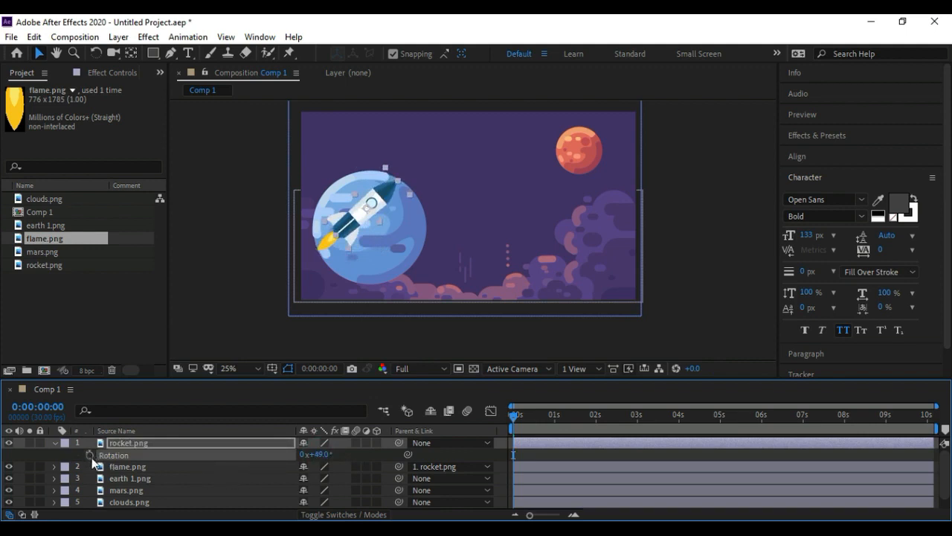
left_click_drag(320, 457, 332, 459)
Shift the tilted rocket slightly right and down over the blue planet, to about position 476, 566
left_click_drag(384, 205, 390, 214)
key("Left")
key("Down")
key("Down")
key("Down")
key("Down")
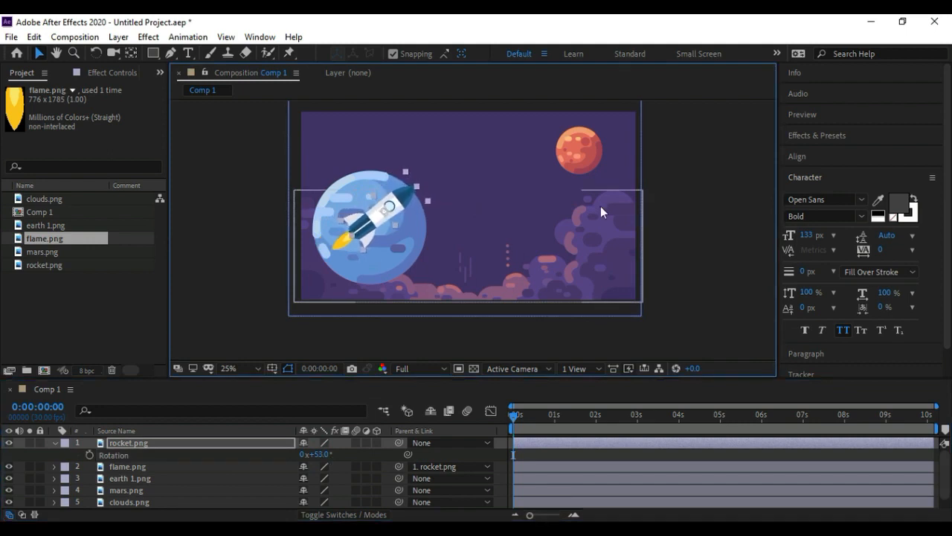
Keyframe rocket.png's scale at 0:00:00:00 and add a second scale keyframe of 4% at 0:00:10:04
left_click(58, 443)
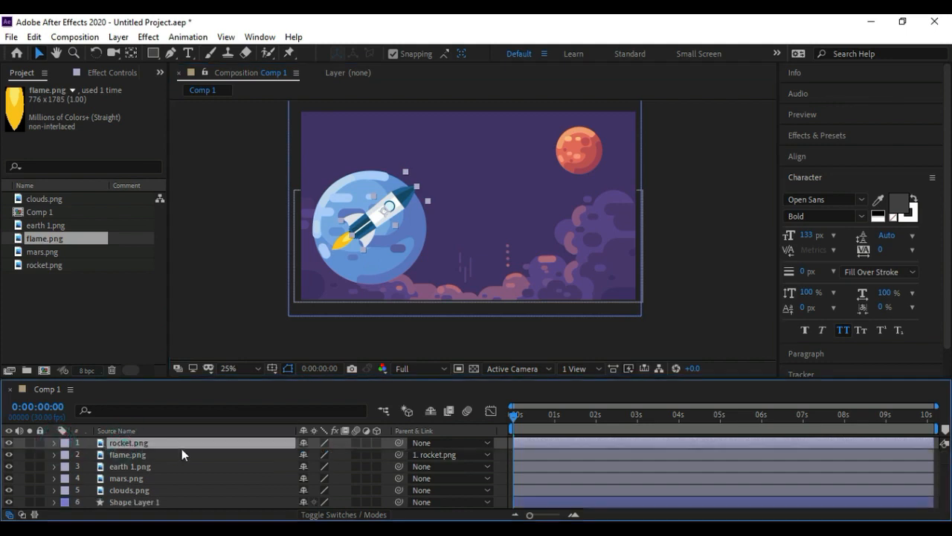
key("s")
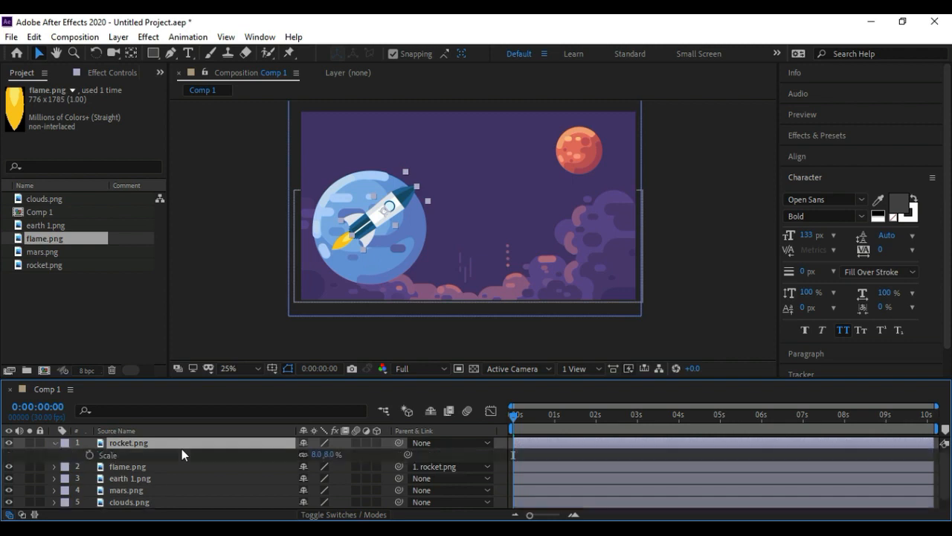
left_click(89, 455)
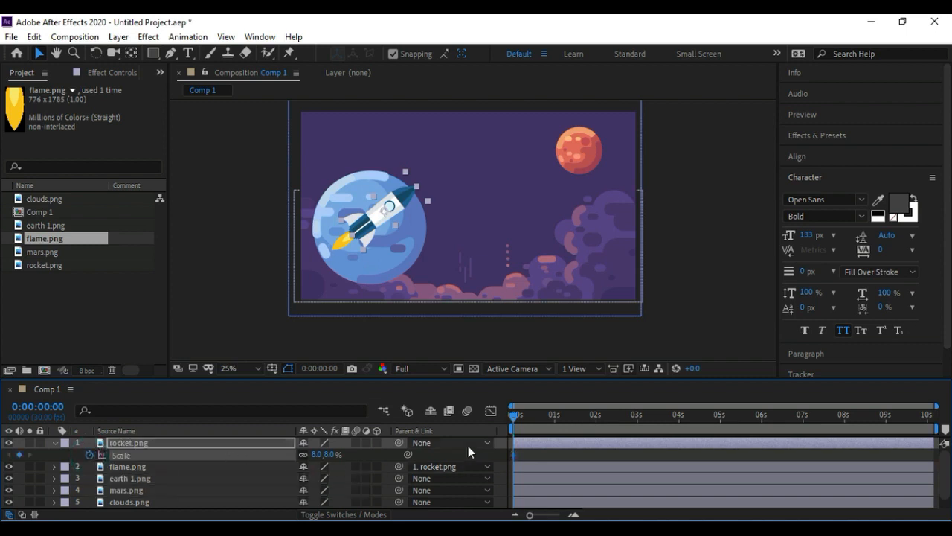
left_click_drag(515, 416, 940, 426)
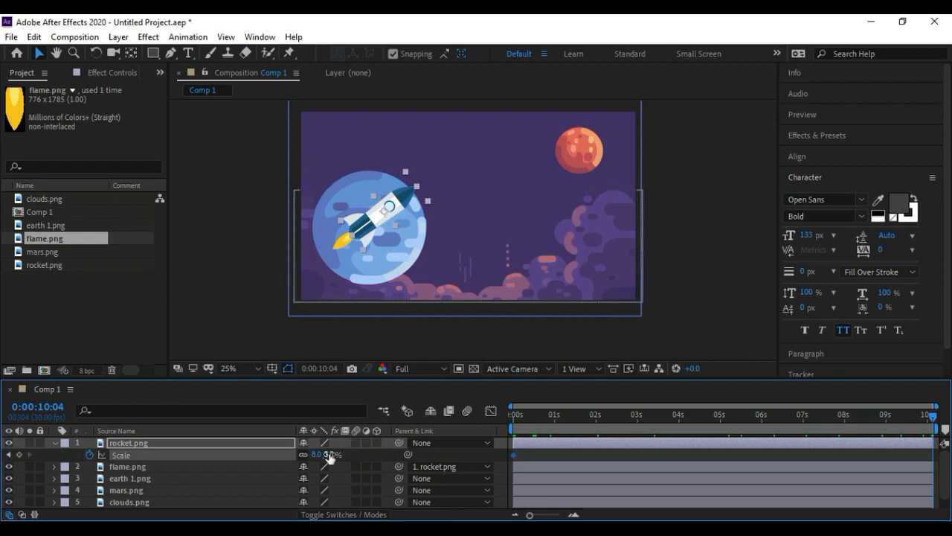
left_click_drag(328, 453, 327, 453)
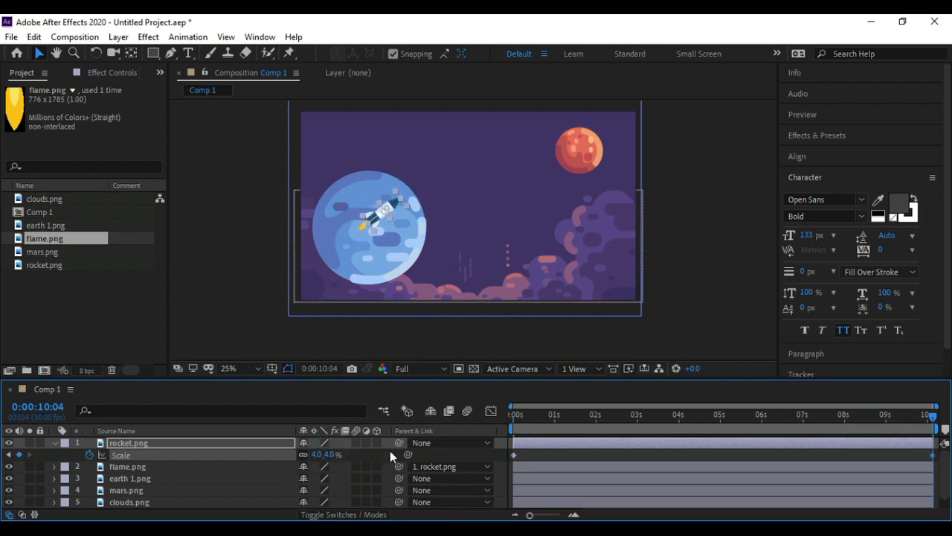
left_click(512, 415)
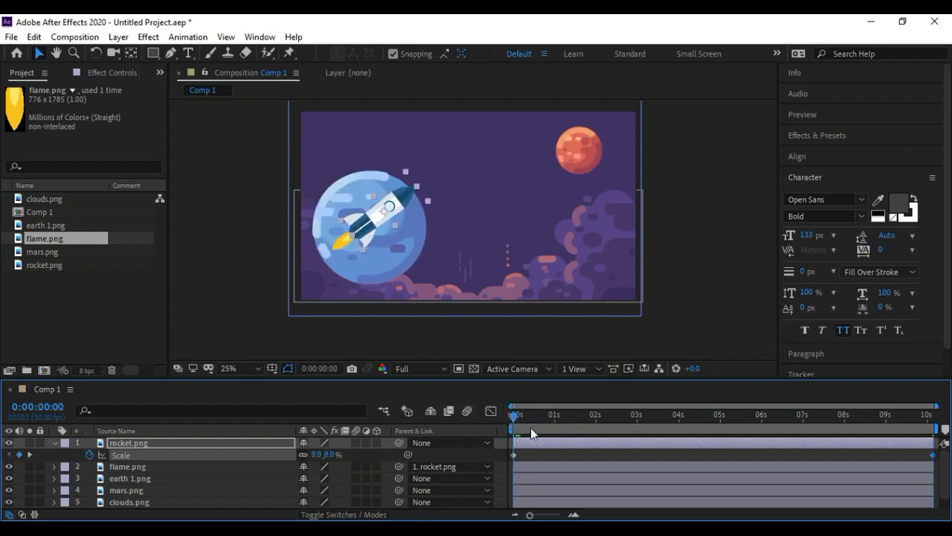
Keyframe rocket.png's position over the blue planet at 0:00:00:00 and over the red planet at 1596, 222.5 at 0:00:10:04
left_click(53, 443)
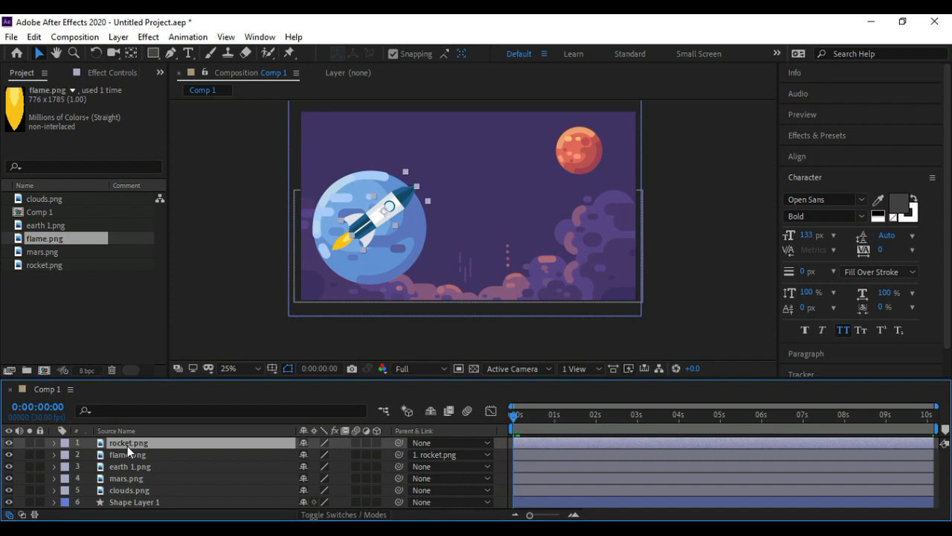
key("p")
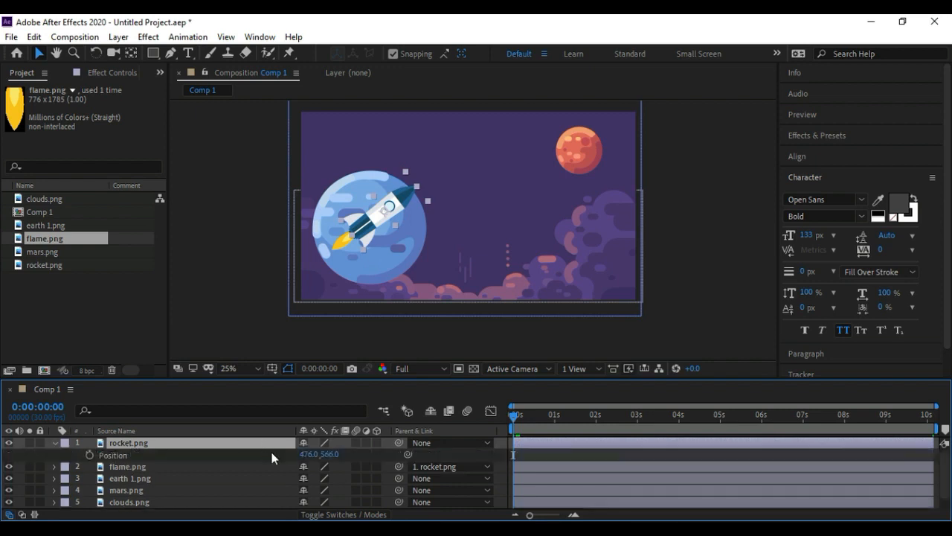
mouse_move(516, 416)
left_mouse_down()
mouse_move(548, 415)
mouse_move(503, 419)
left_mouse_up()
left_click(515, 417)
left_click(88, 455)
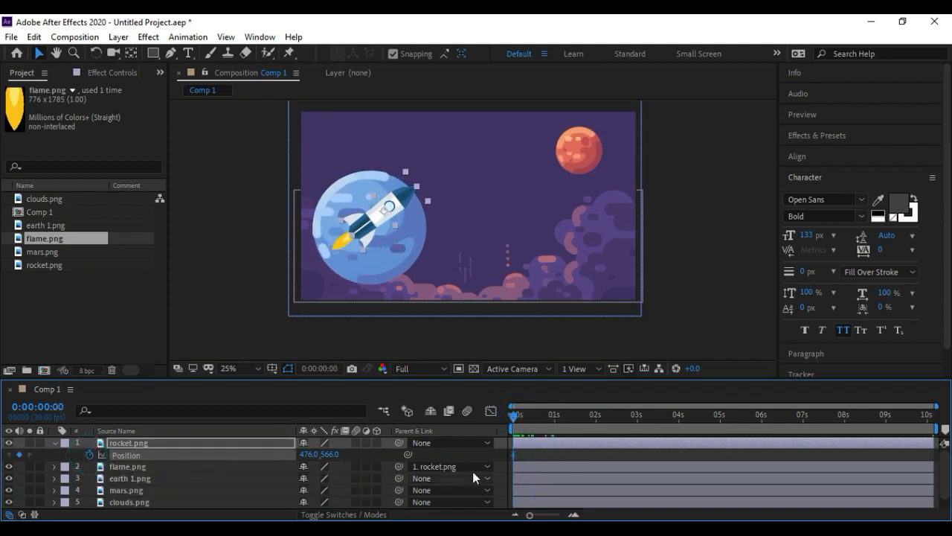
left_click_drag(512, 414, 951, 438)
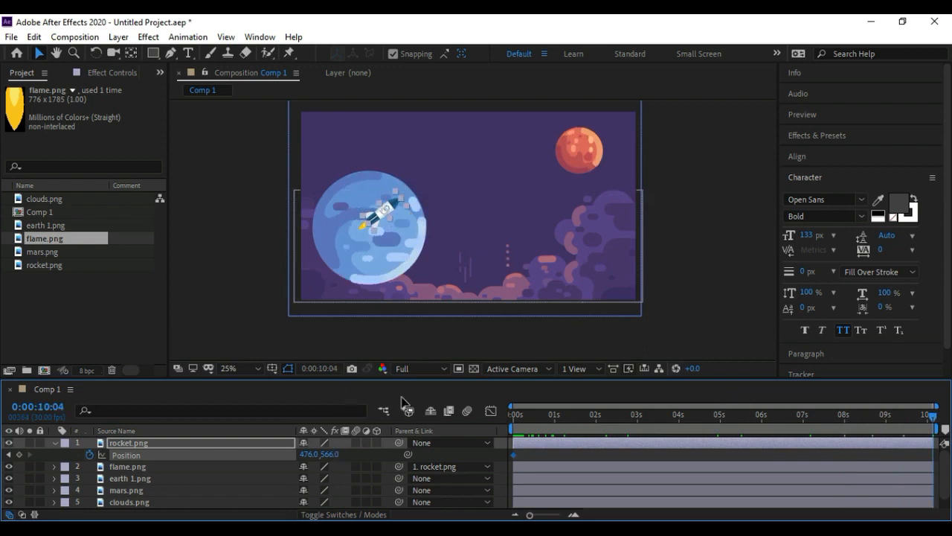
left_click_drag(390, 211, 589, 151)
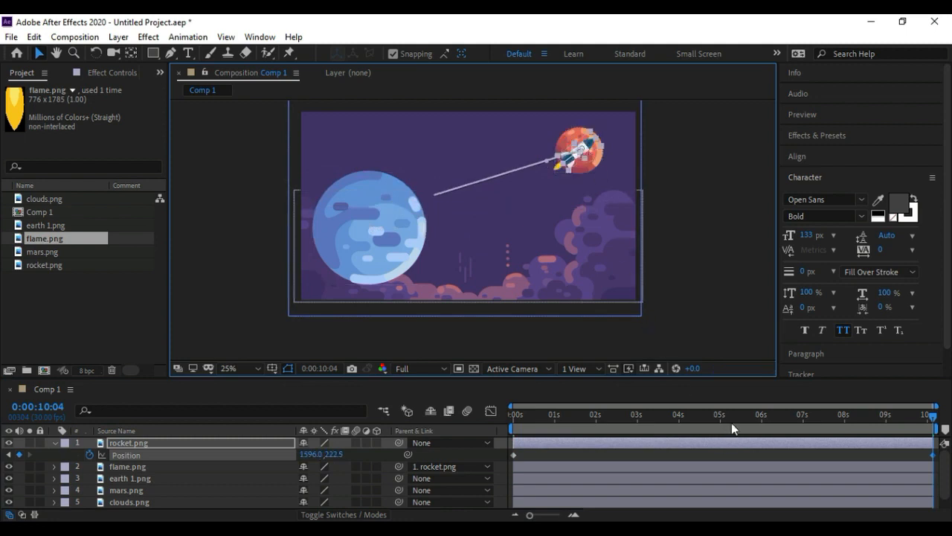
Arc the rocket's motion path upward with a position keyframe at about 1030, 198 at 0:00:04:25, and scrub through the motion
left_click_drag(933, 420, 714, 419)
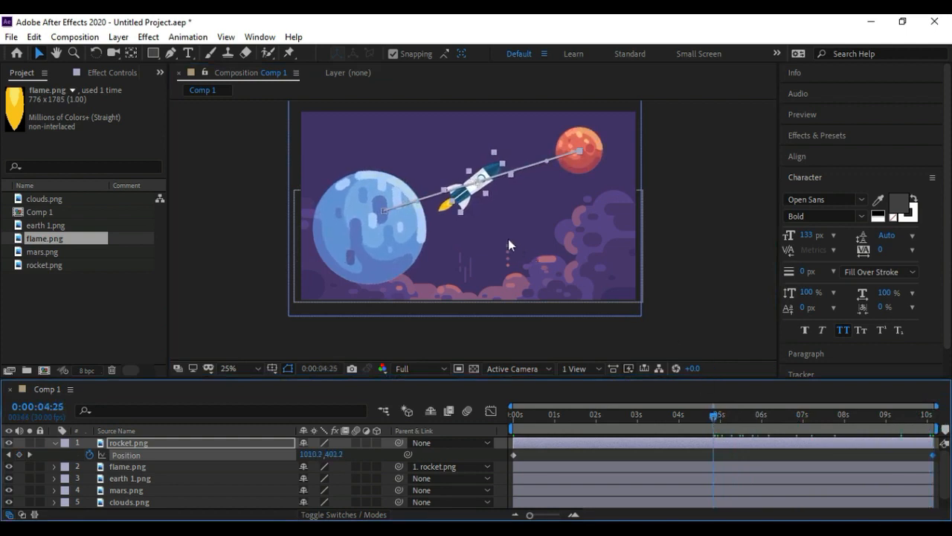
left_click_drag(480, 191, 498, 152)
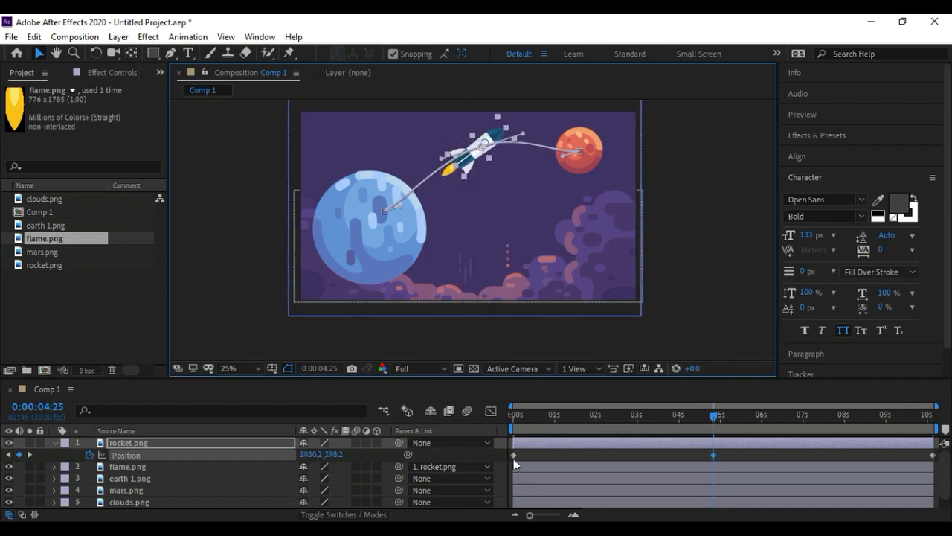
left_click_drag(576, 415, 715, 433)
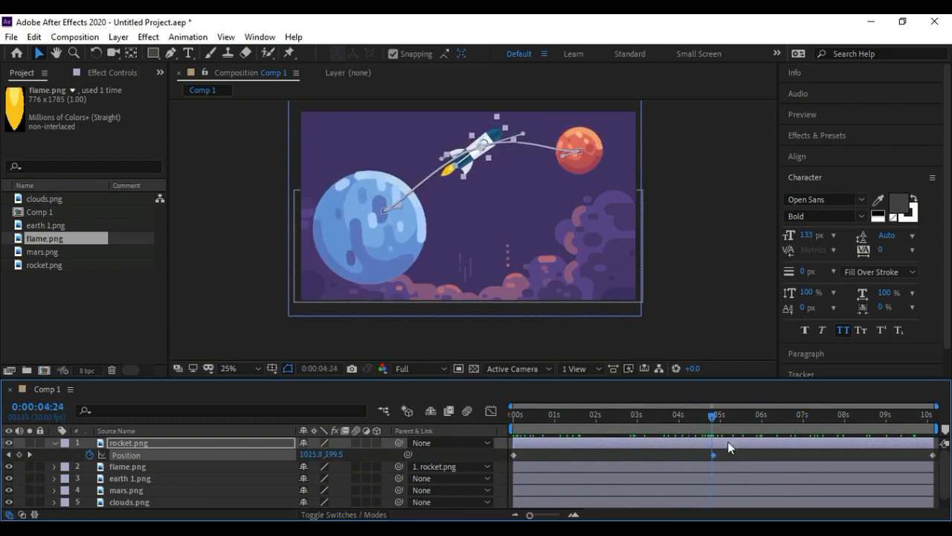
left_click_drag(640, 421, 481, 434)
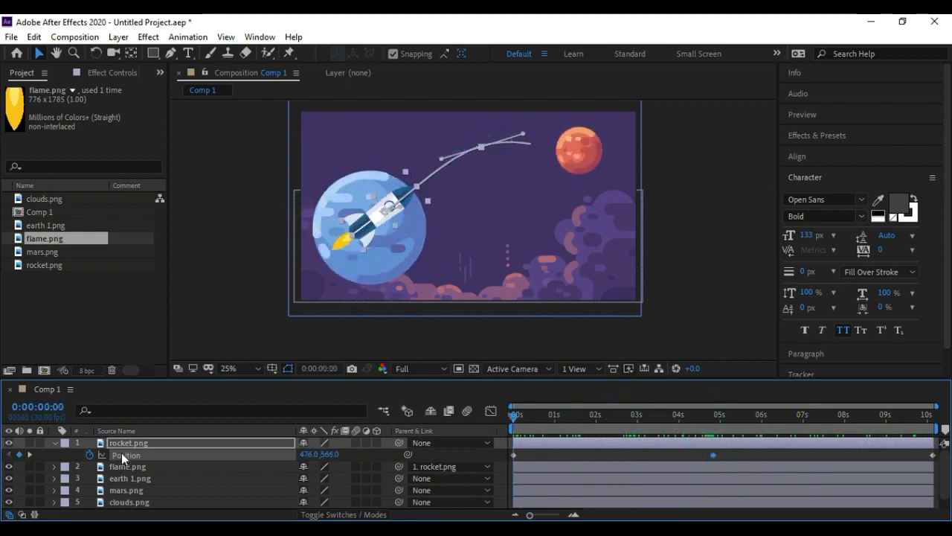
Start rotation keyframing on the rocket.png layer with a keyframe at 0:00:00:00
left_click(54, 442)
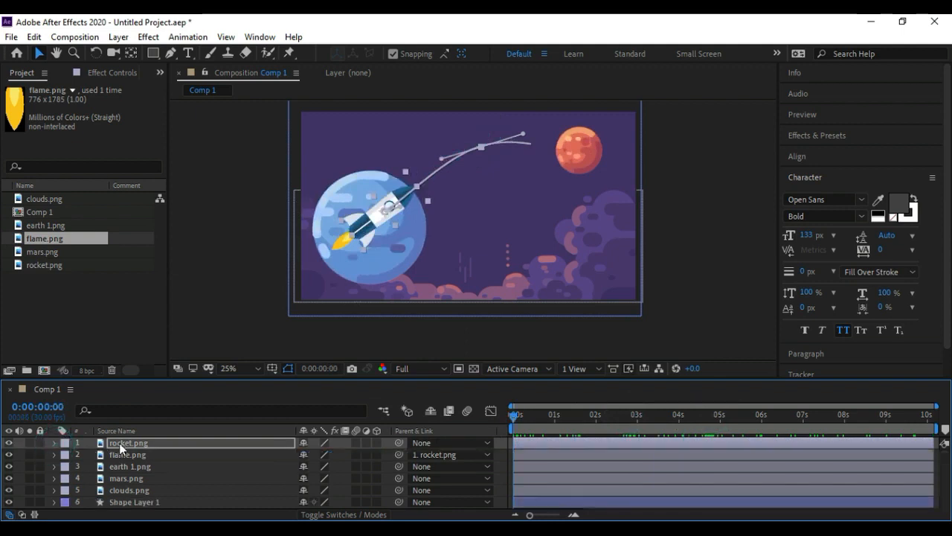
left_click(139, 443)
key("r")
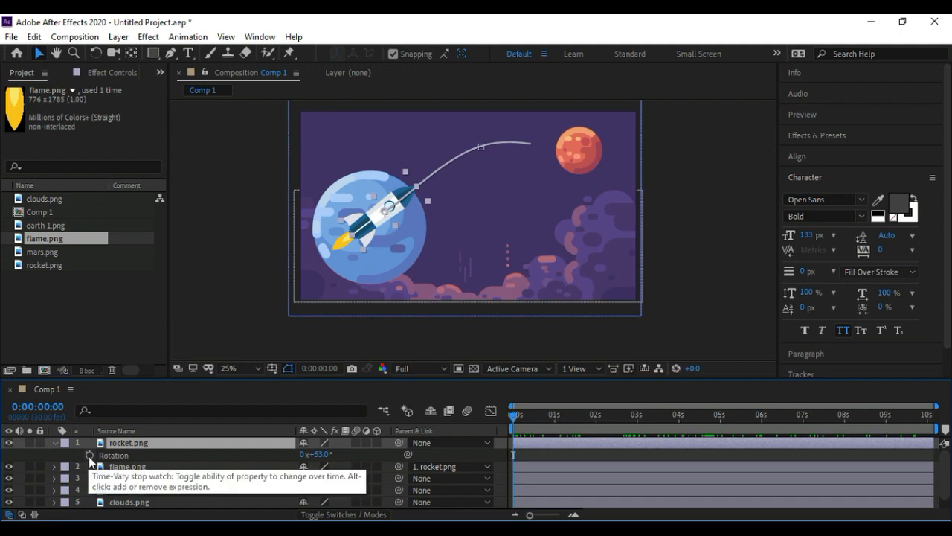
mouse_move(513, 419)
left_mouse_down()
mouse_move(525, 419)
mouse_move(510, 419)
left_mouse_up()
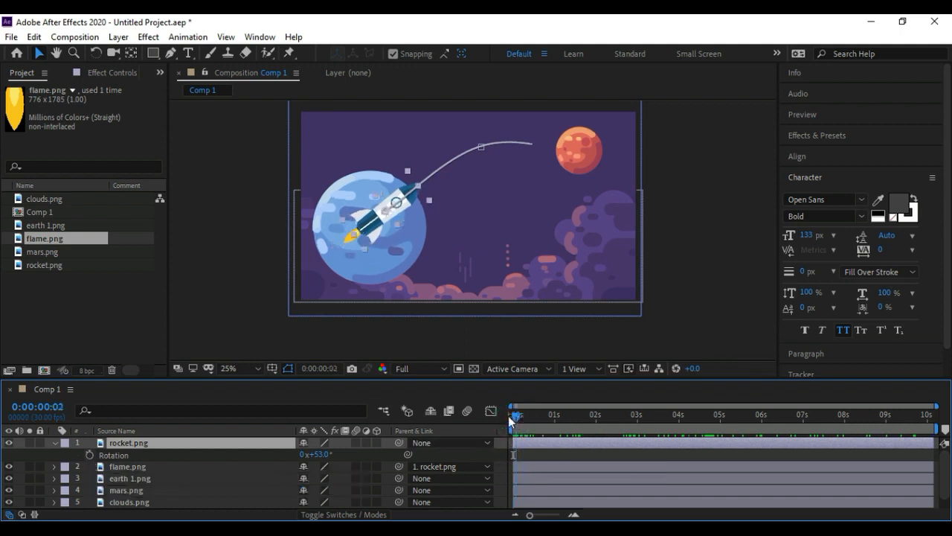
left_click(89, 454)
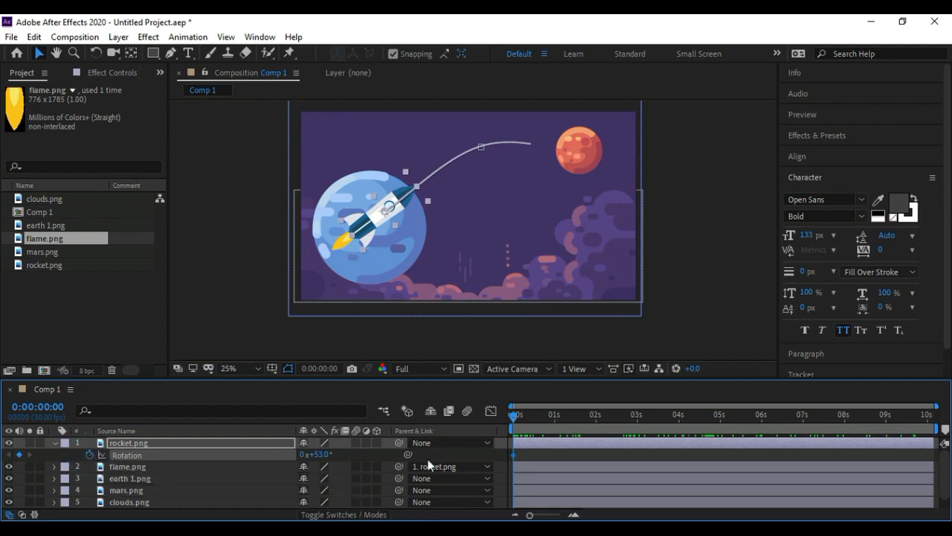
Add rocket.png rotation keyframes at 0:00:03:17, at about 0:00:05 with 92°, and at 0:00:06:12 with 99°
left_click_drag(517, 422, 664, 414)
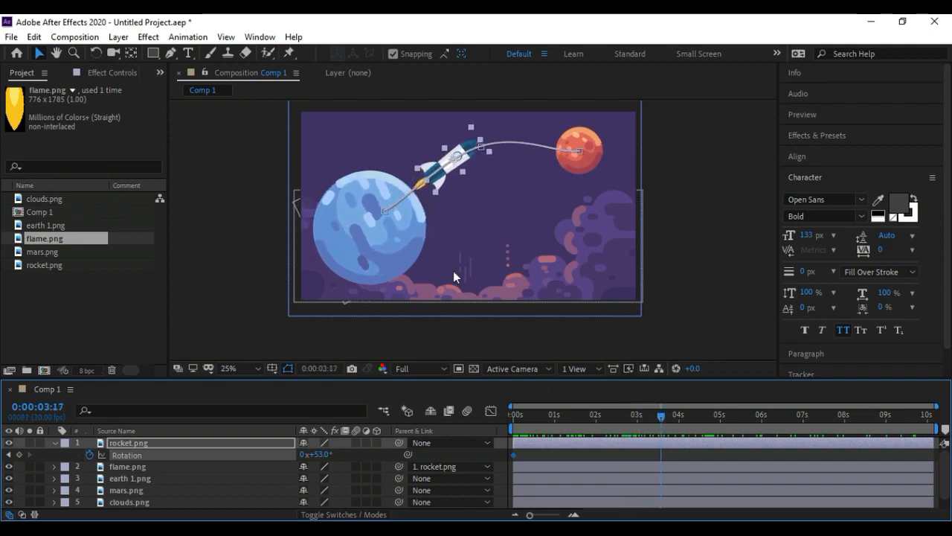
left_click_drag(328, 459, 722, 415)
left_click_drag(329, 456, 663, 452)
left_click_drag(722, 415, 780, 423)
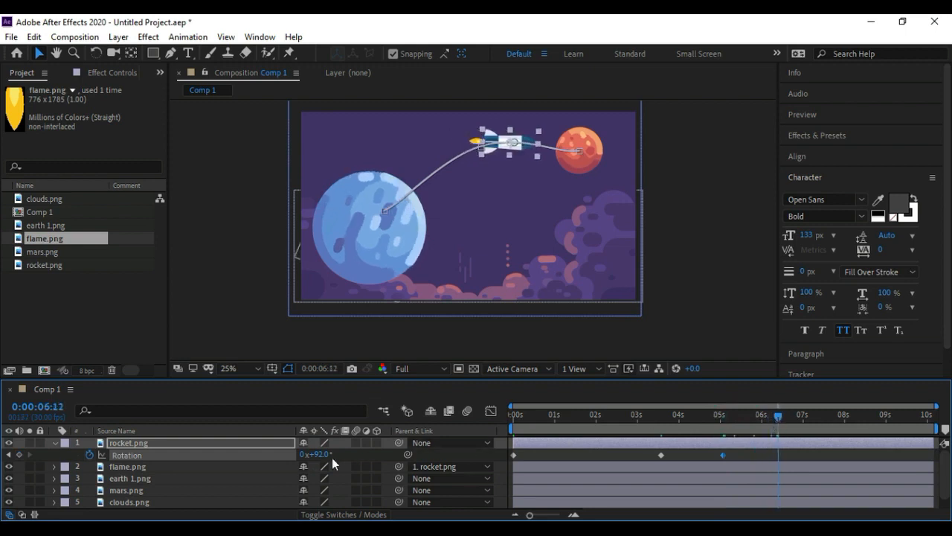
left_click_drag(331, 454, 571, 445)
left_click_drag(778, 415, 926, 418)
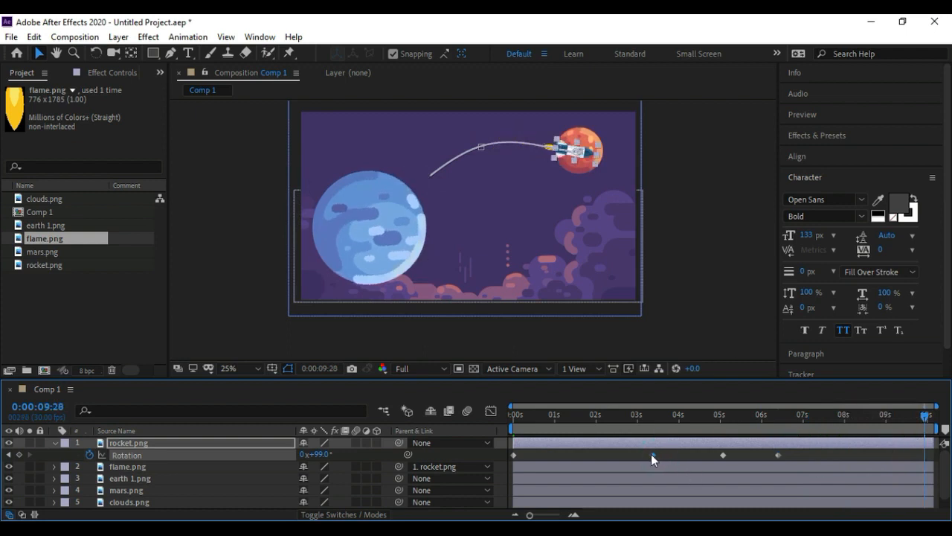
Retime rocket.png's rotation keyframes, moving the last one to just before 0:00:07, and go back to about 0:00:03
left_click_drag(780, 454, 795, 454)
left_click(765, 453)
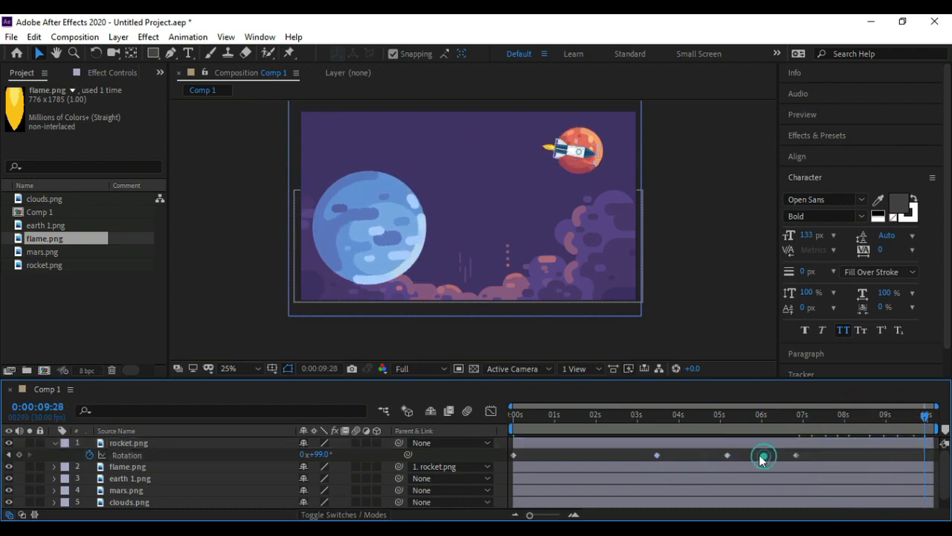
left_click(637, 415)
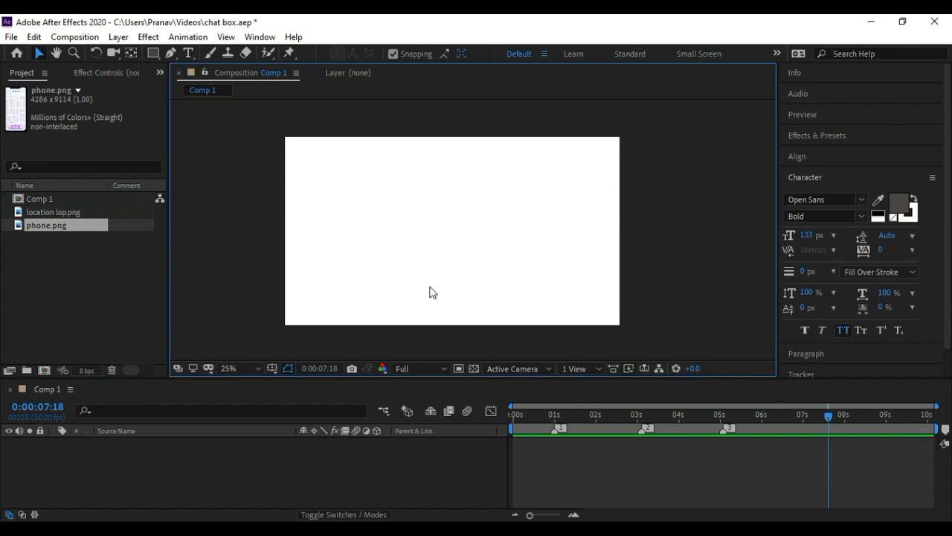
Place phone.png in the chat box project's Comp 1 and scale it down to 10%
left_click(63, 213)
left_click(61, 225)
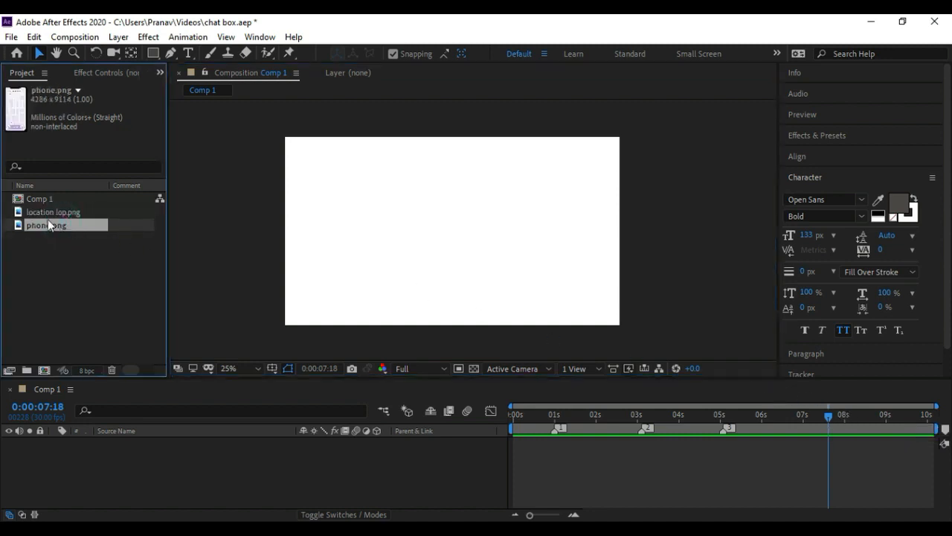
left_click_drag(35, 227, 430, 200)
key("s")
left_click_drag(336, 454, 277, 453)
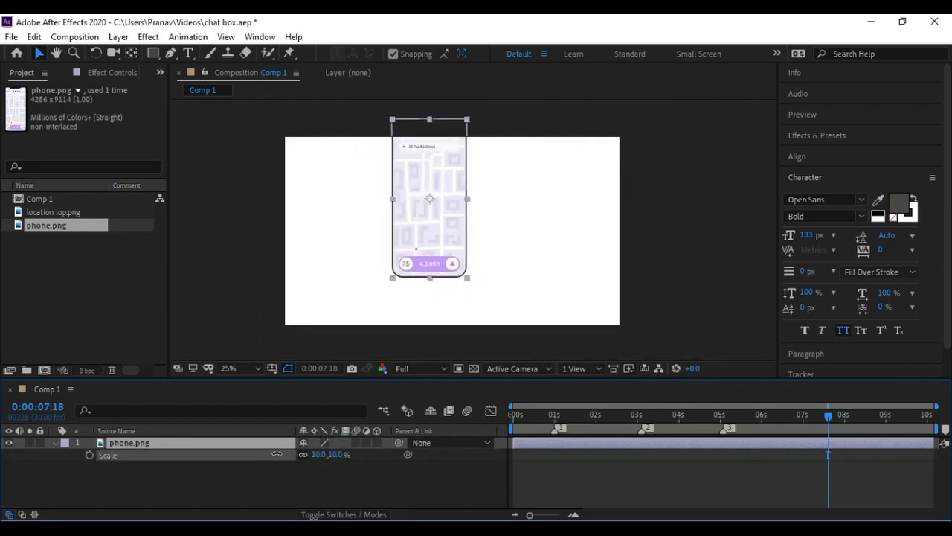
Centre the phone in the composition and set its scale to 11%
left_click_drag(432, 176, 454, 208)
left_click(338, 453)
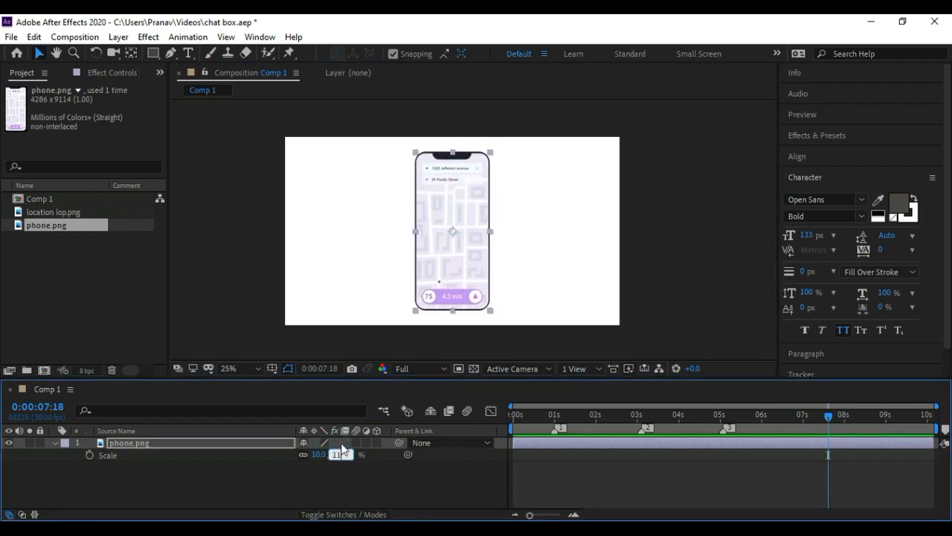
type("11")
key("Return")
left_click(691, 272)
left_click(461, 236)
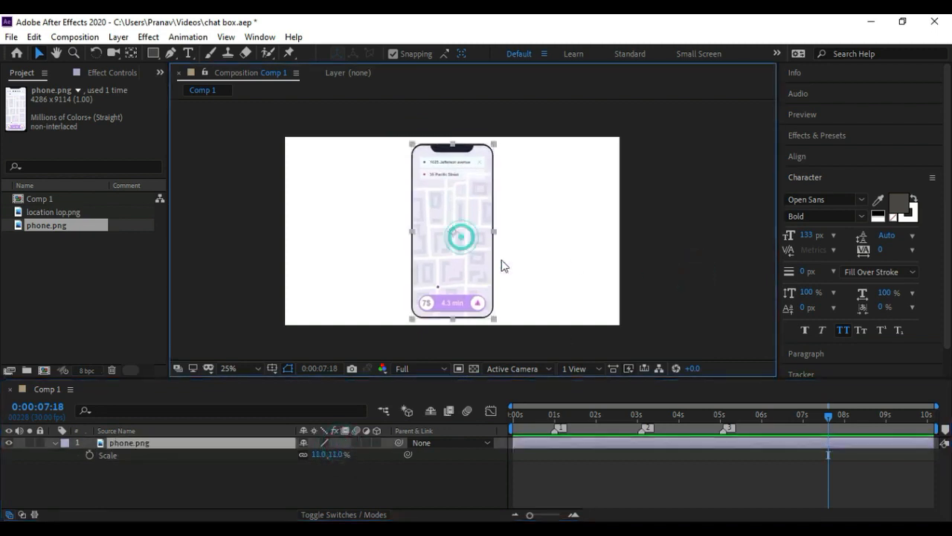
Examine the phone's map up close, tracing the roads from the purple dot to where the route can end
left_click(622, 265)
left_click(464, 246)
key("period")
key("period")
key("period")
key("period")
key("h")
left_click_drag(450, 334, 514, 211)
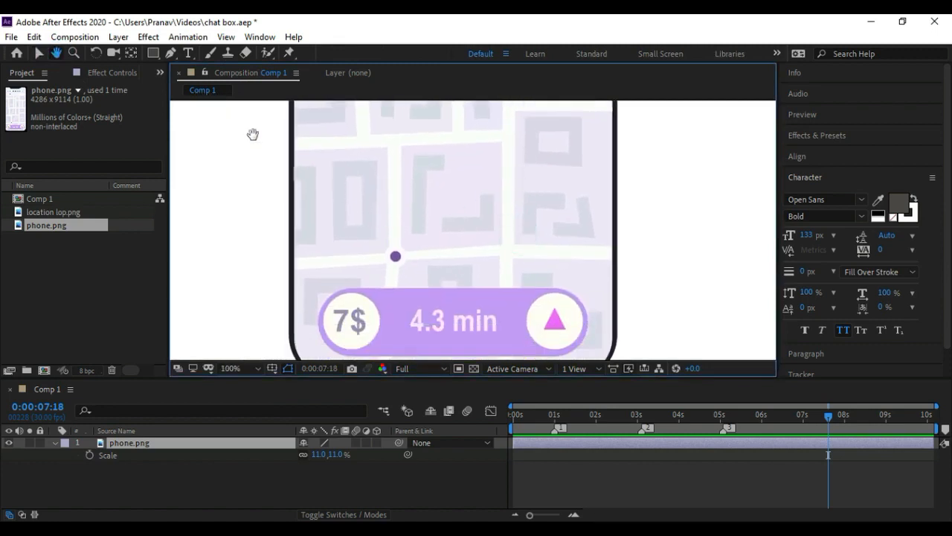
key("comma")
key("comma")
left_click_drag(570, 183, 561, 248)
left_click(38, 53)
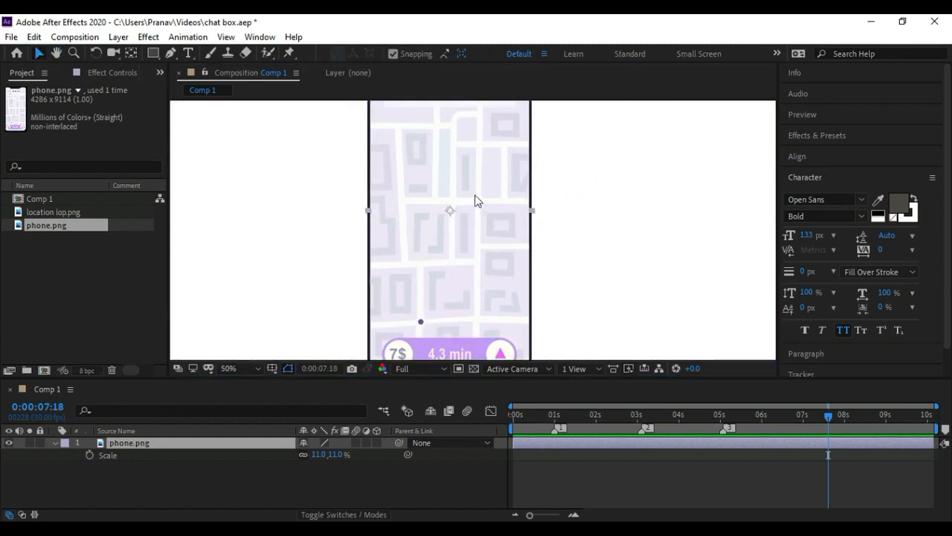
left_click(482, 149)
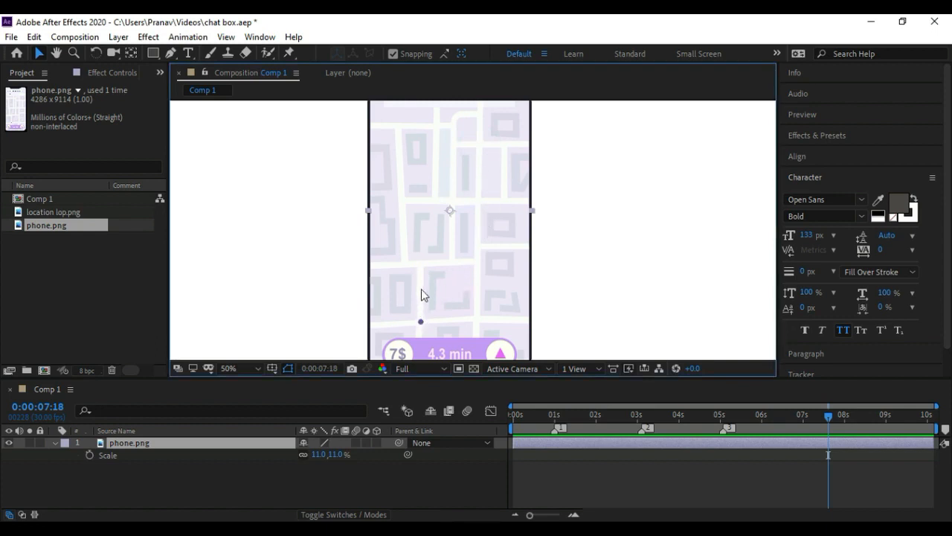
scroll(464, 249, "down", 2)
scroll(463, 249, "up", 2)
scroll(463, 255, "down", 2)
Deselect phone.png and set up the Pen tool with fill None and a solid-color stroke 8 px wide
left_click_drag(57, 214, 53, 229)
left_click(55, 443)
left_click(159, 457)
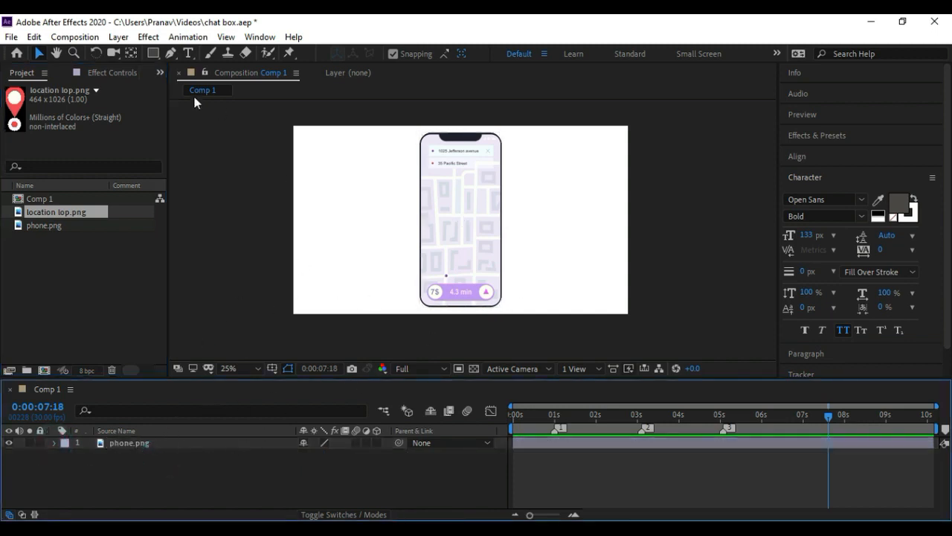
left_click(171, 54)
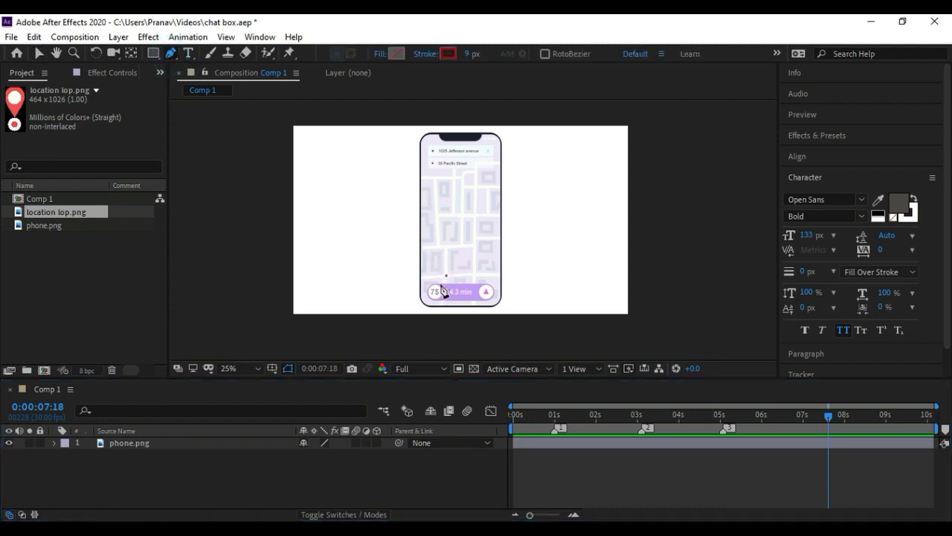
left_click(379, 55)
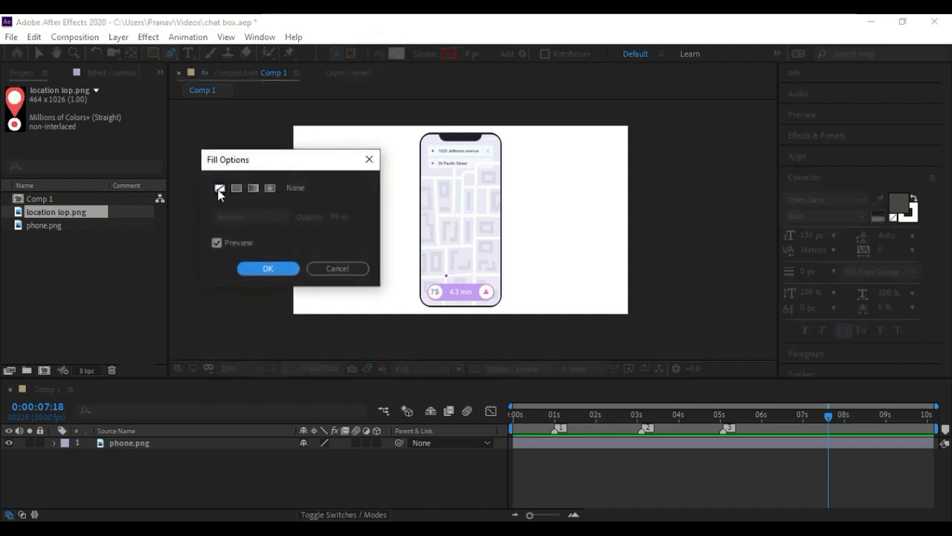
left_click(369, 159)
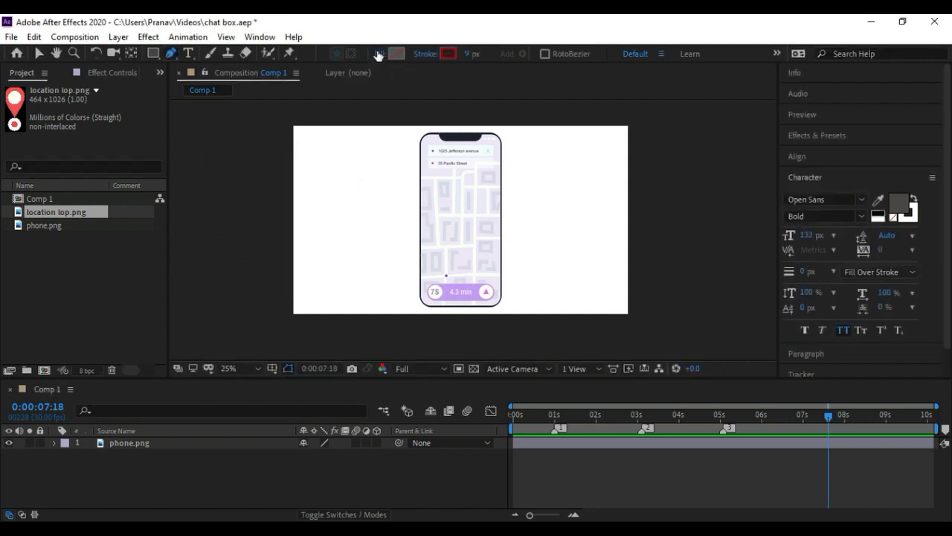
left_click(379, 58)
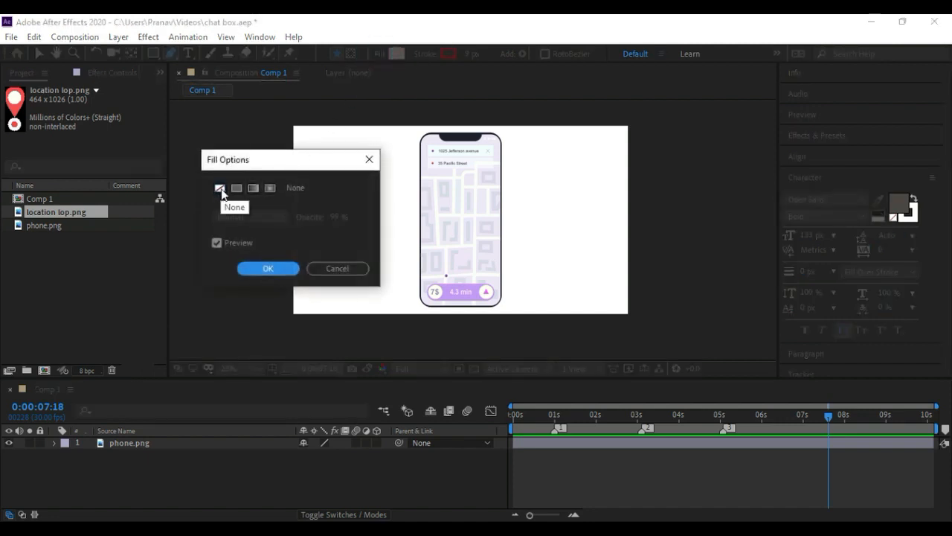
left_click(220, 188)
left_click(268, 270)
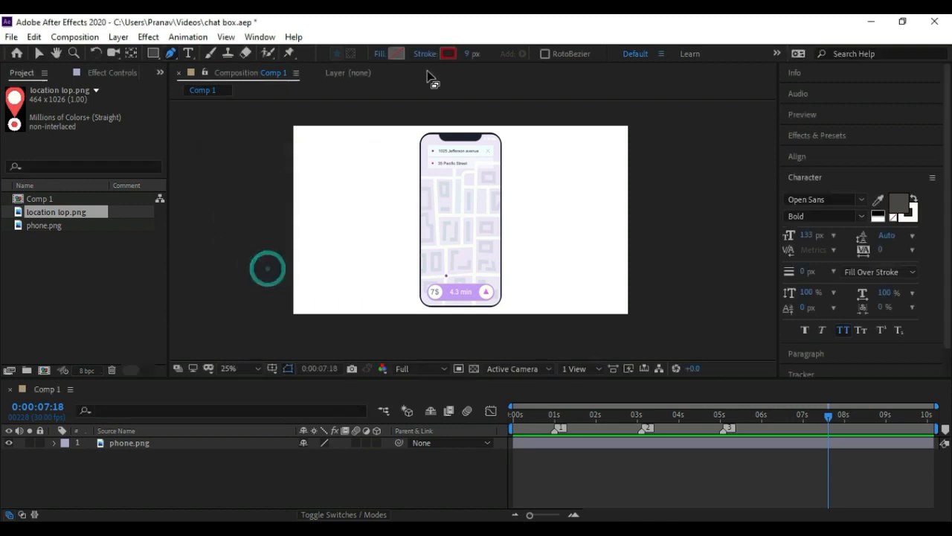
left_click(424, 55)
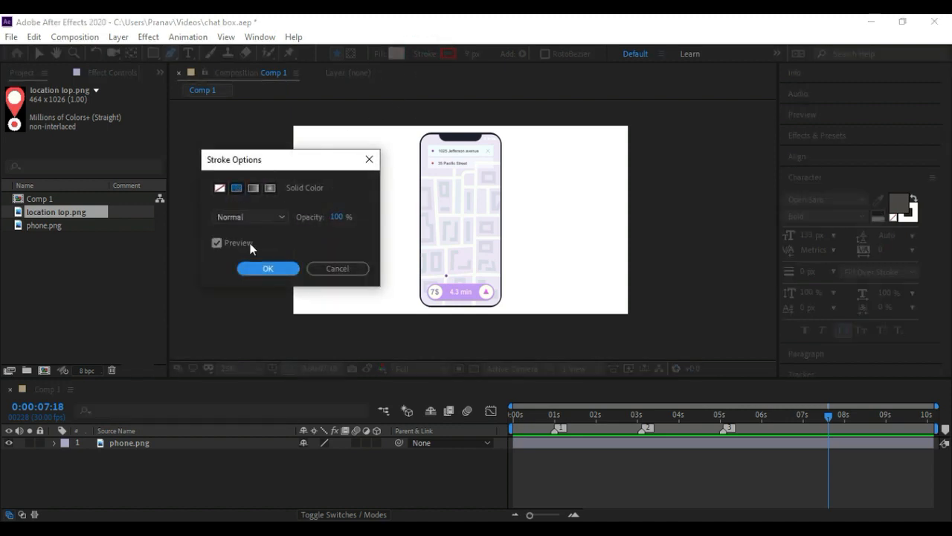
left_click(267, 271)
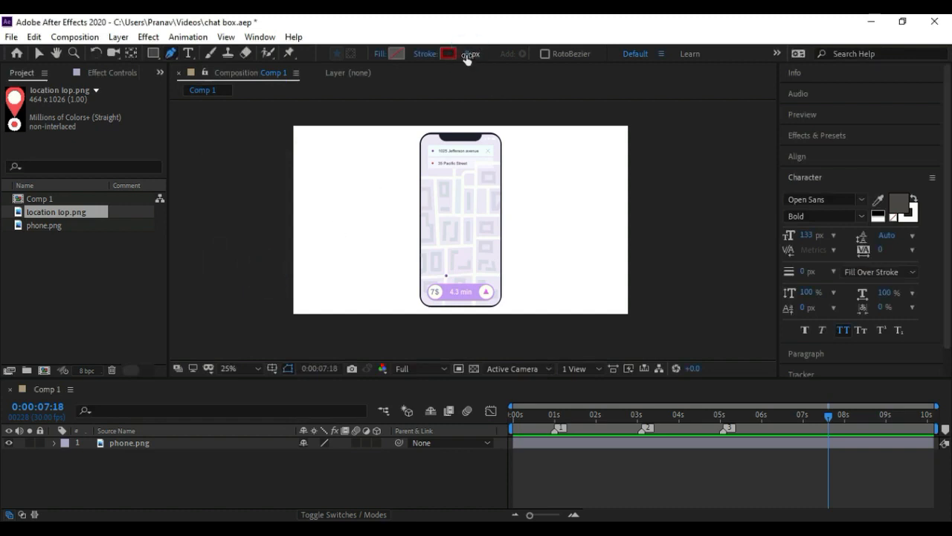
Draw an open route path along the map's white roads, from the purple dot to the road by the upper-right blocks
scroll(424, 287, "up", 2)
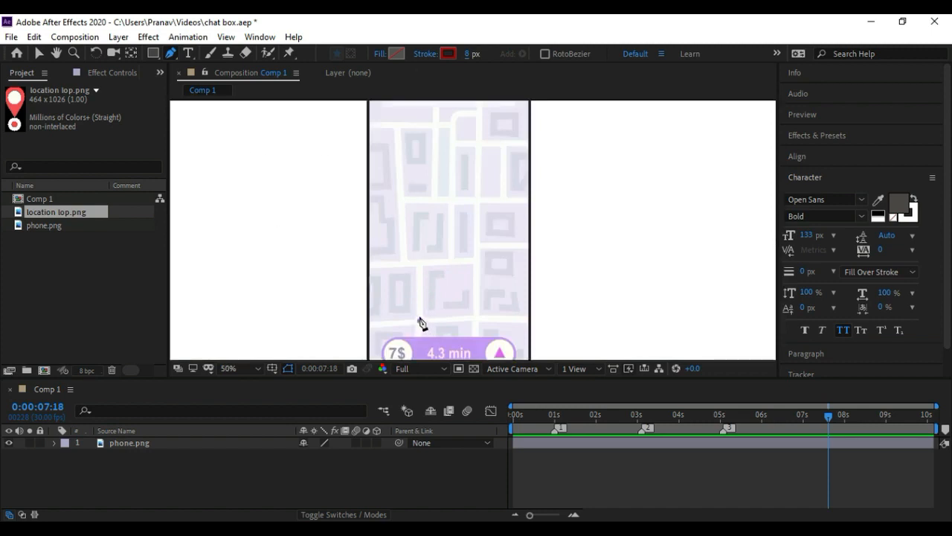
left_click(420, 317)
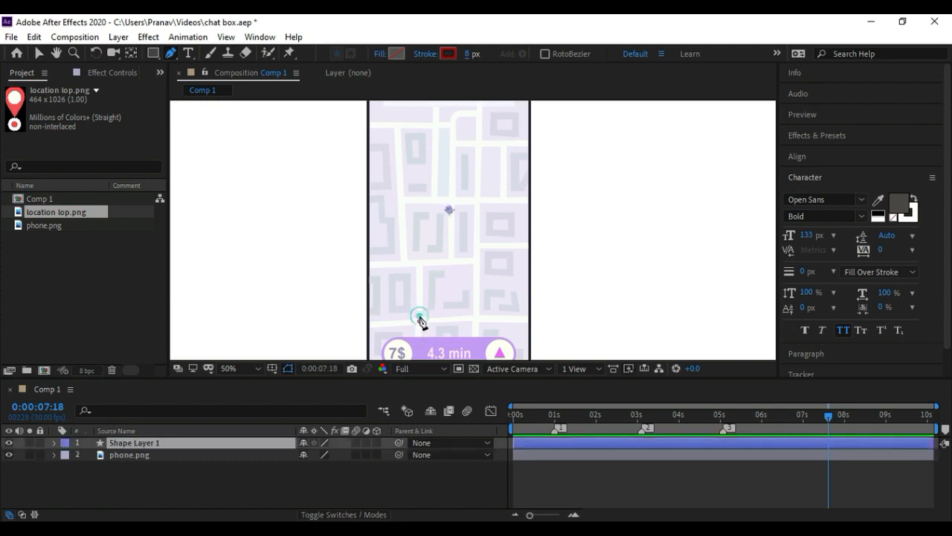
left_click(418, 263)
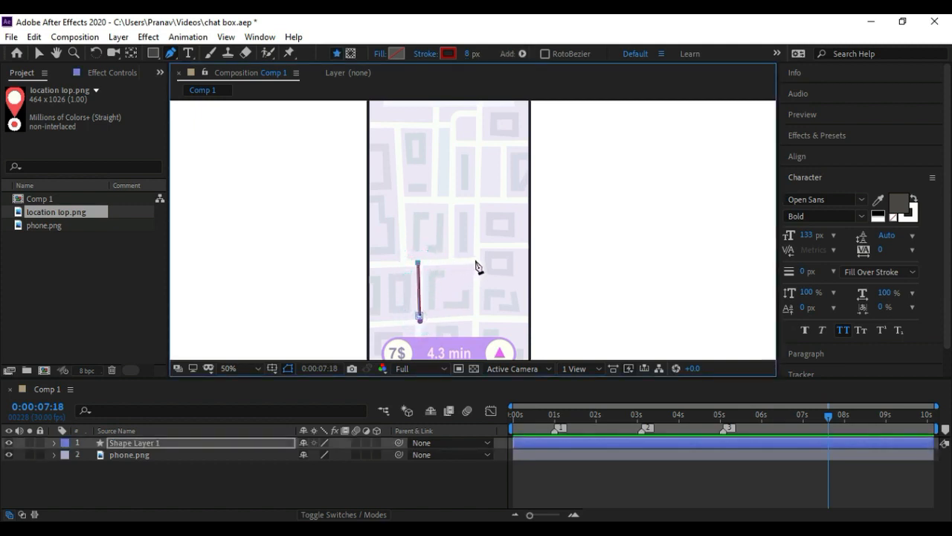
left_click(475, 260)
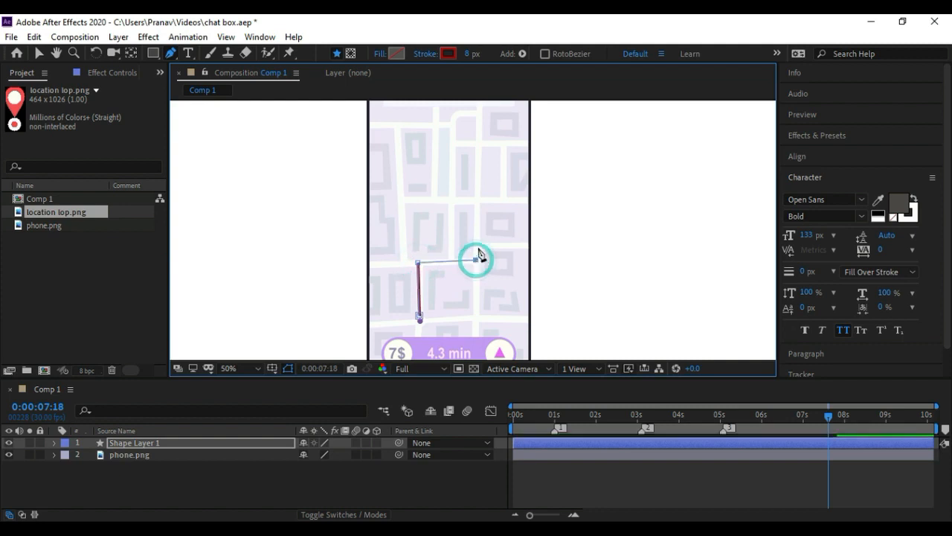
left_click(477, 199)
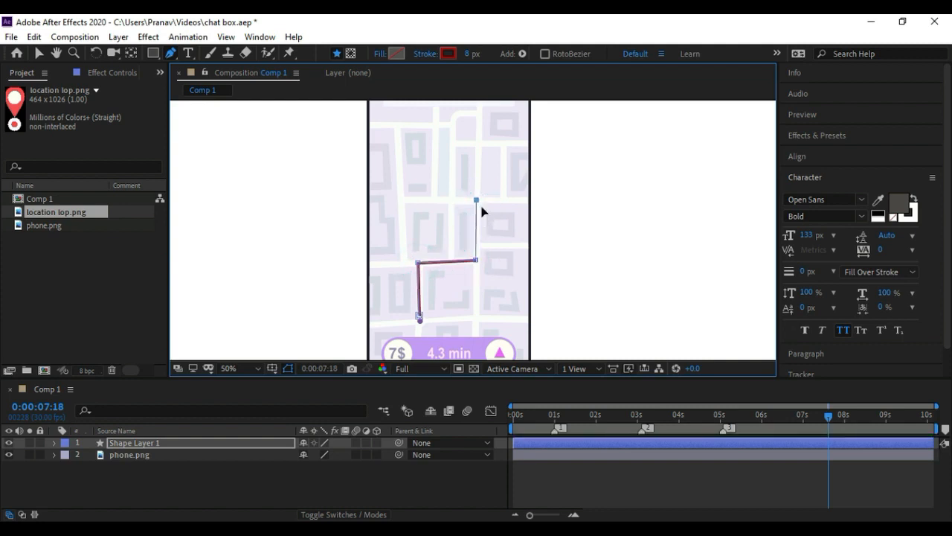
left_click(477, 143)
left_click(491, 141)
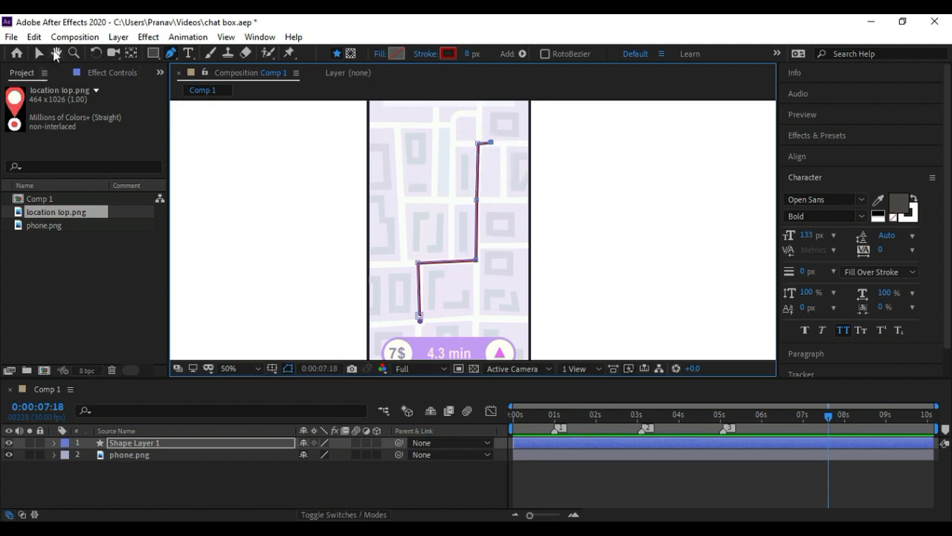
Set the route path's stroke color to FF4646 and deselect the shape layer
left_click(39, 53)
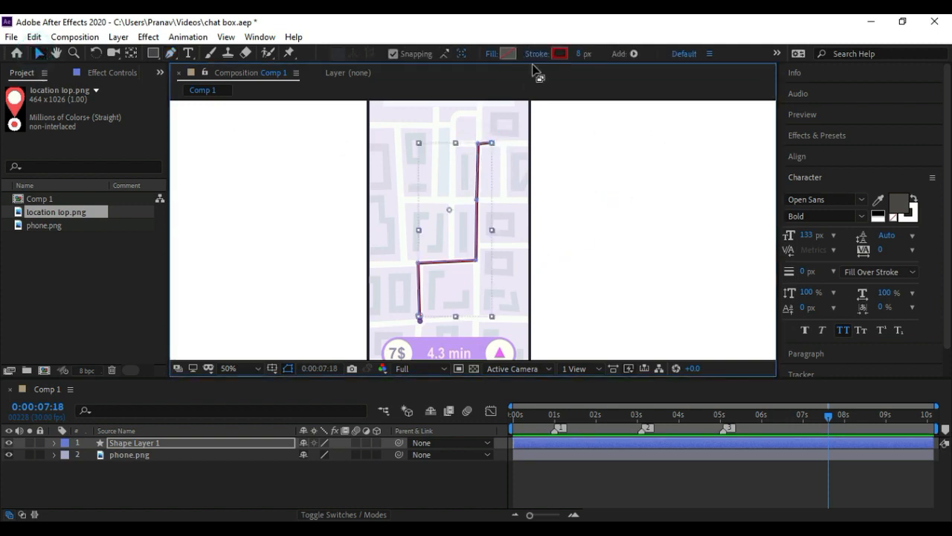
left_click(559, 53)
left_click_drag(226, 215, 202, 163)
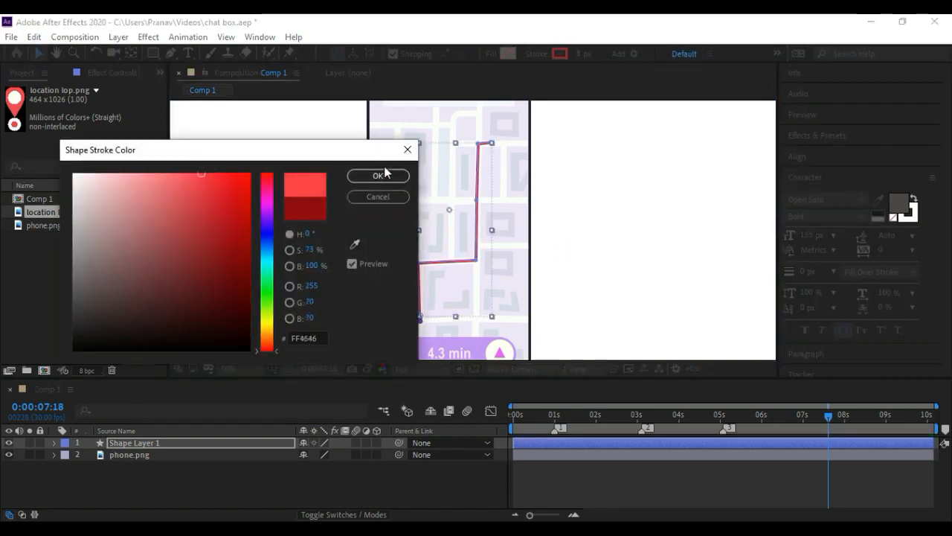
left_click(380, 175)
left_click(606, 212)
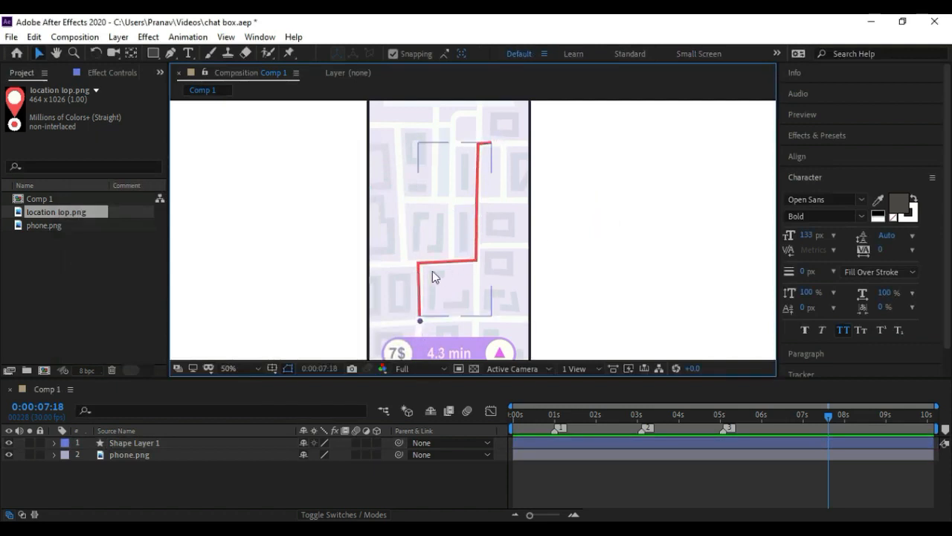
left_click(282, 254)
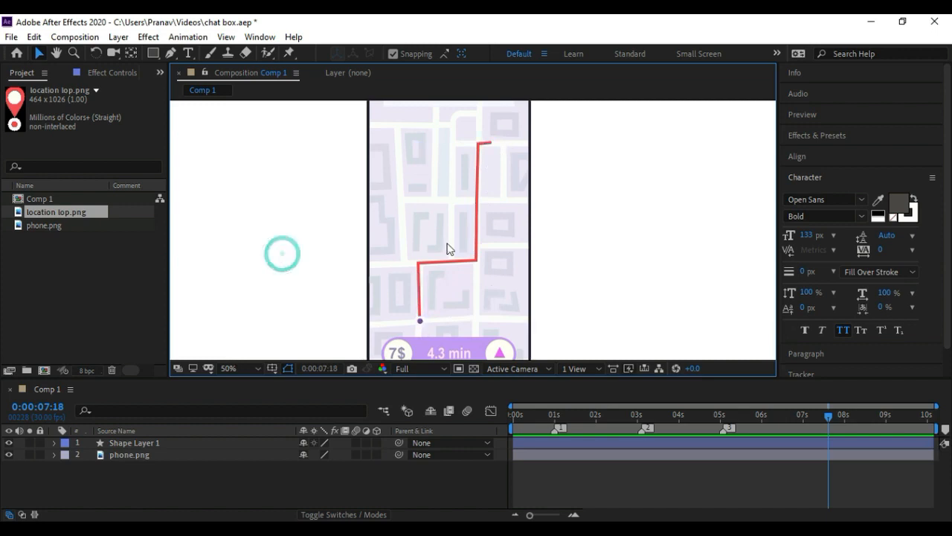
Check the route line on the phone map up close and in full view, and select its shape layer
left_click(472, 225)
key("comma")
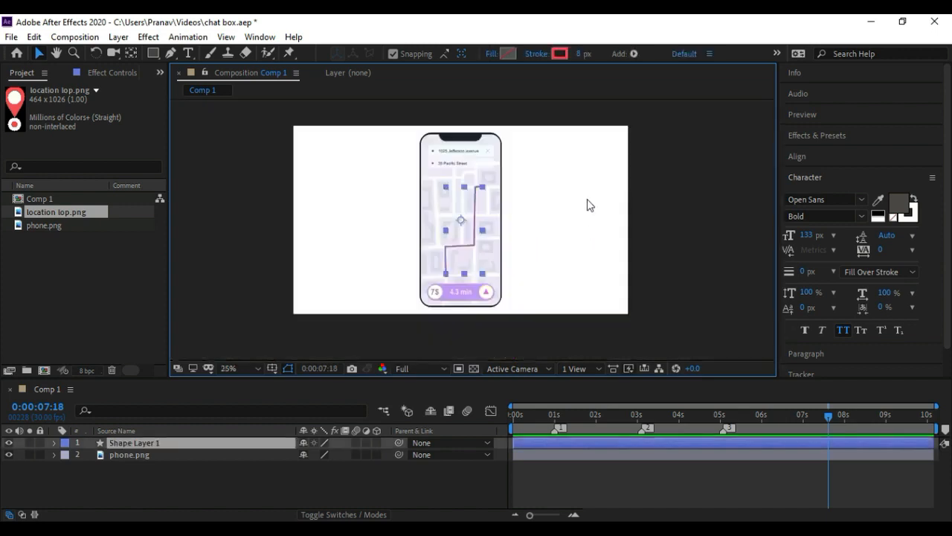
key("period")
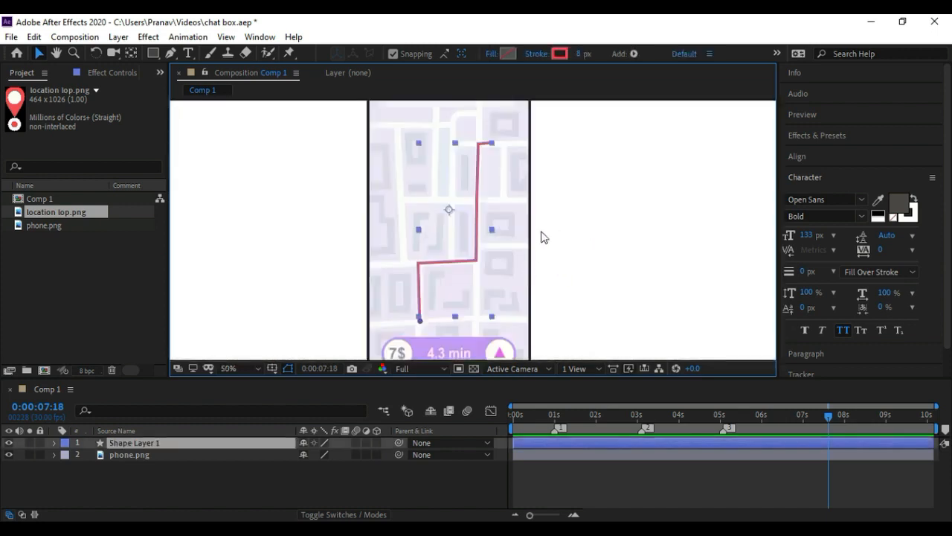
key("comma")
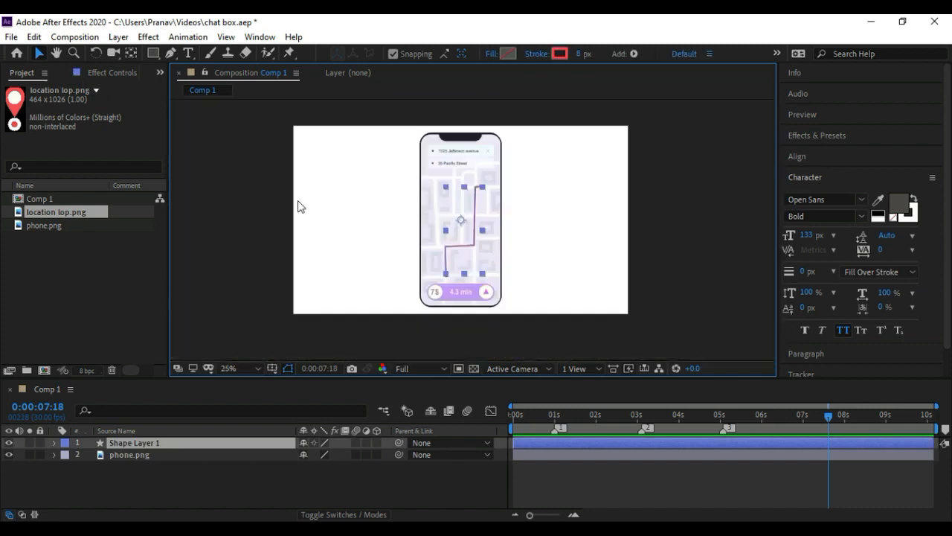
left_click(536, 248)
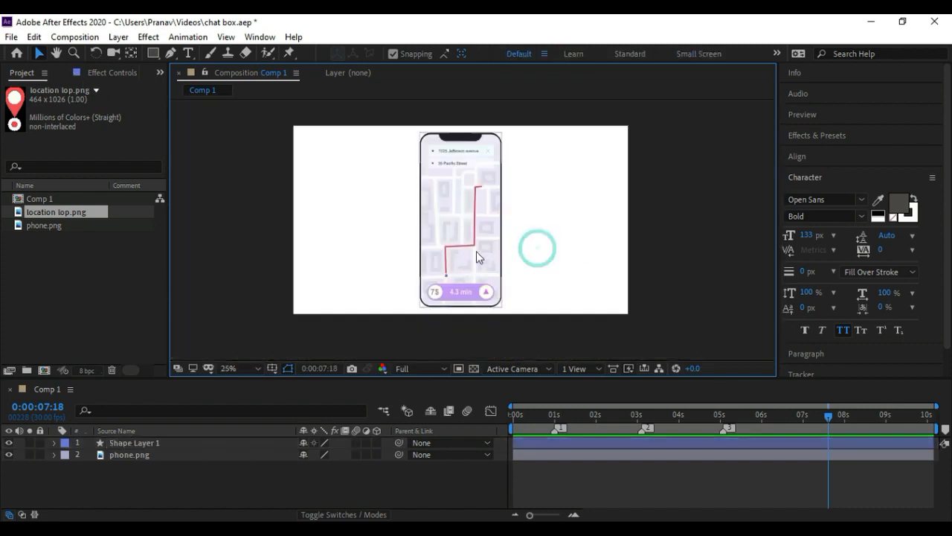
left_click(465, 247)
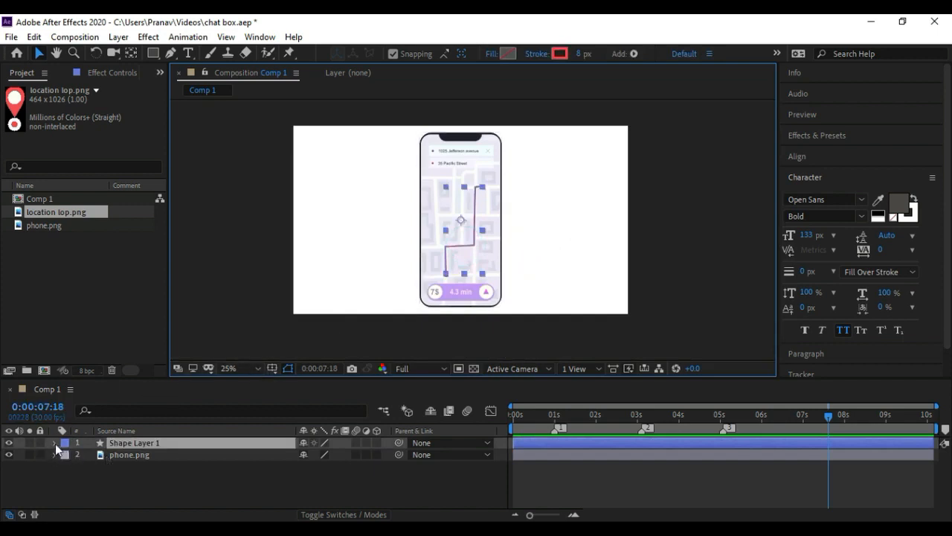
Rename the route's shape layer as line
left_click(132, 446)
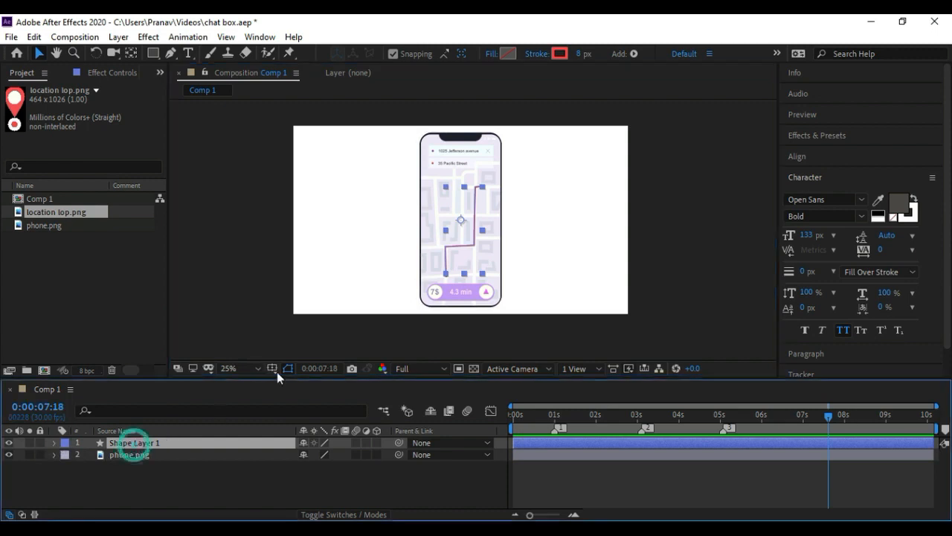
right_click(151, 447)
left_click(166, 432)
type("line")
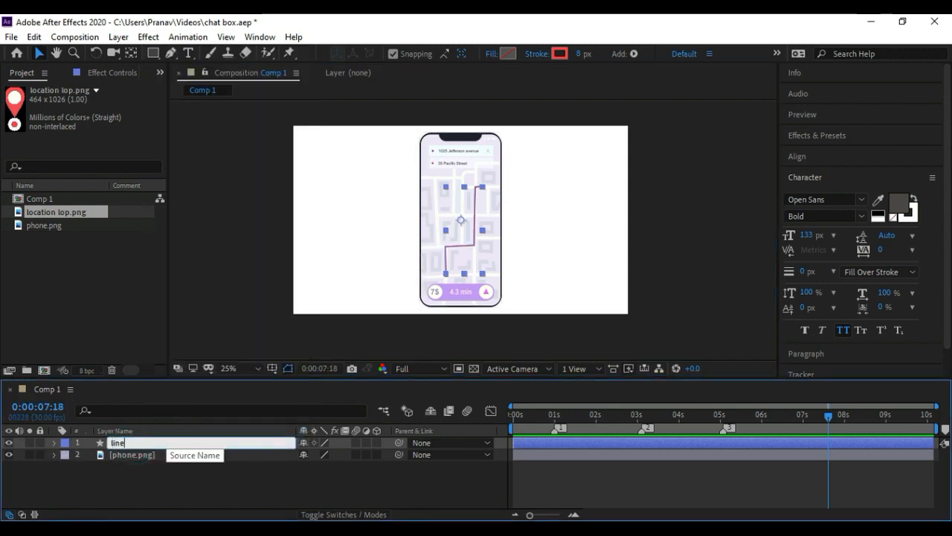
left_click(261, 479)
Add Trim Paths to the contents of the line layer
left_click(128, 442)
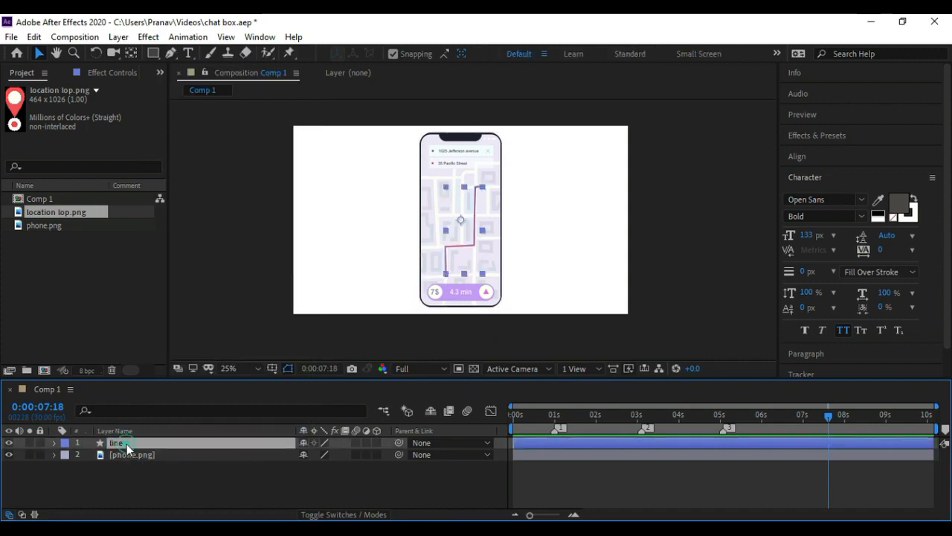
left_click(53, 443)
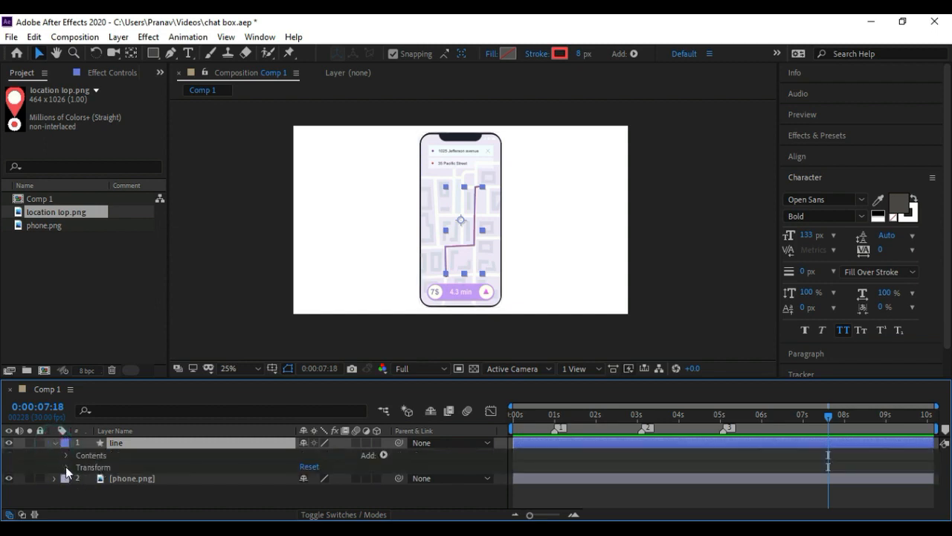
left_click(384, 454)
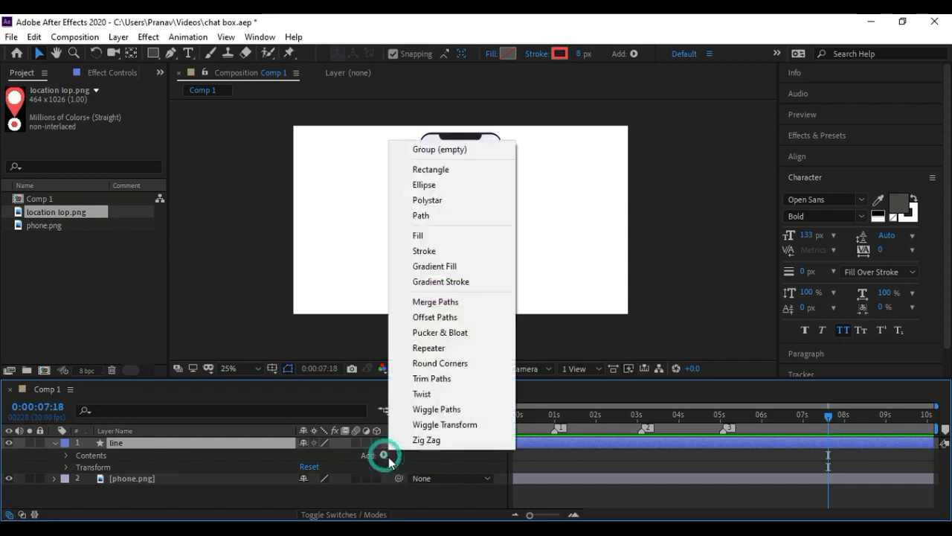
left_click(387, 456)
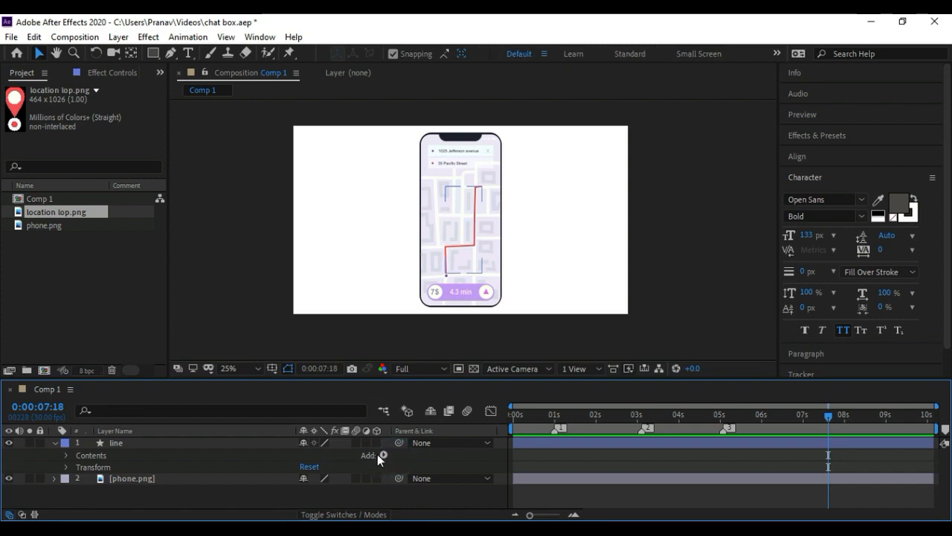
left_click(381, 453)
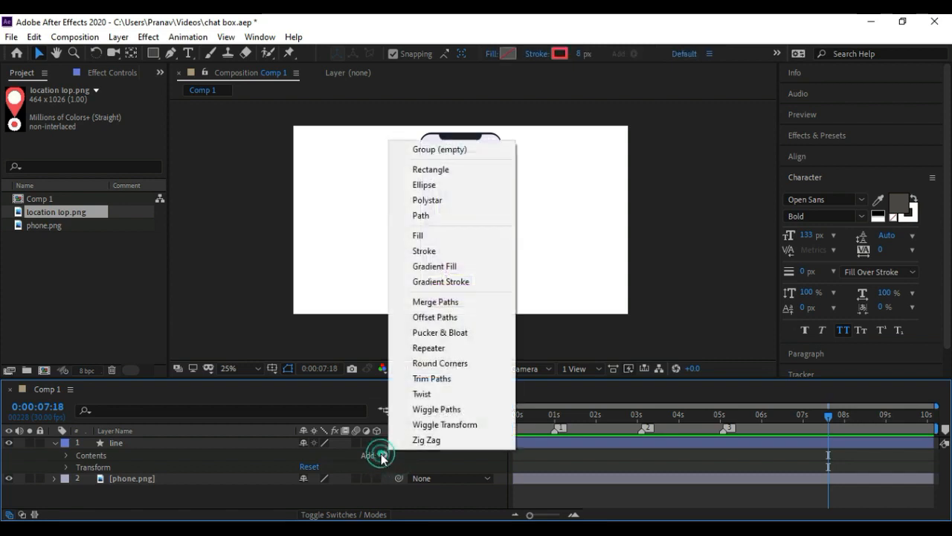
left_click(454, 381)
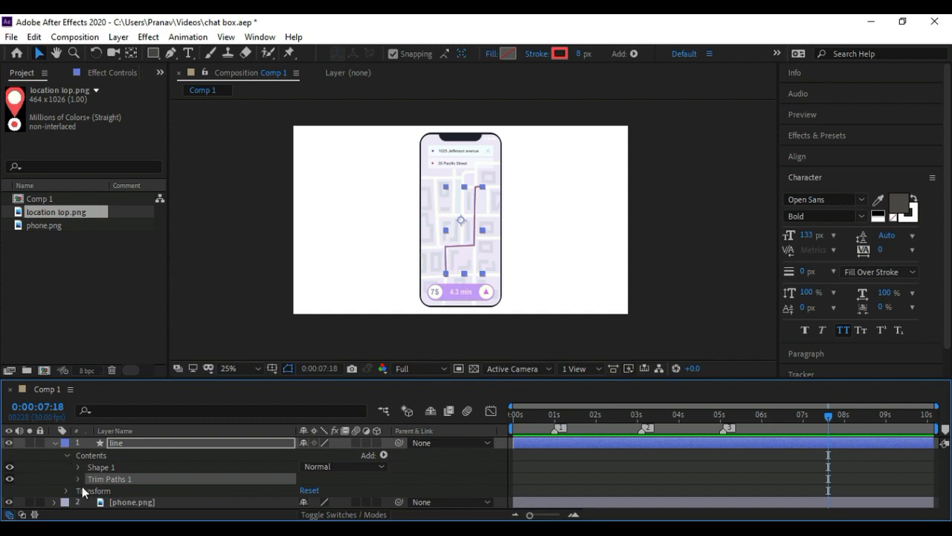
Reveal the Start, End and Offset properties of the line layer's Trim Paths
left_click(54, 442)
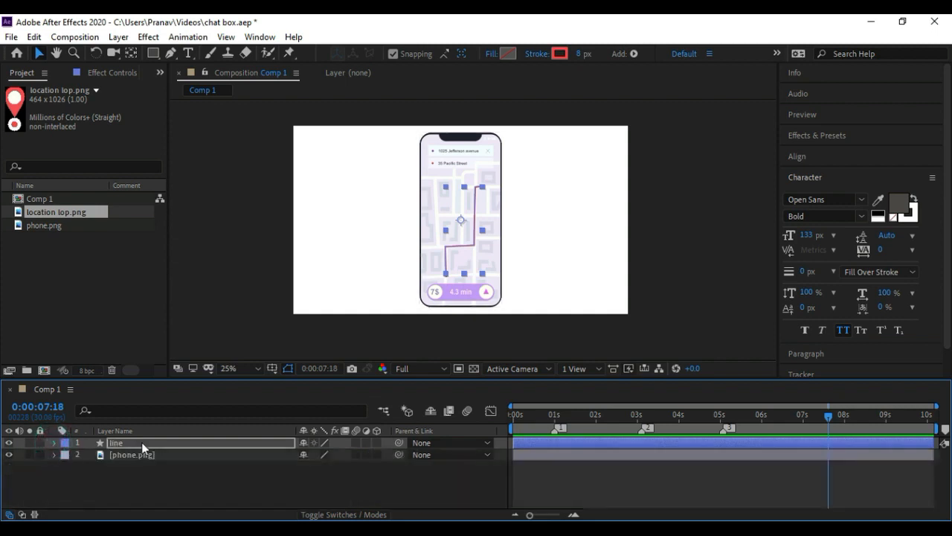
left_click(139, 444)
left_click(52, 444)
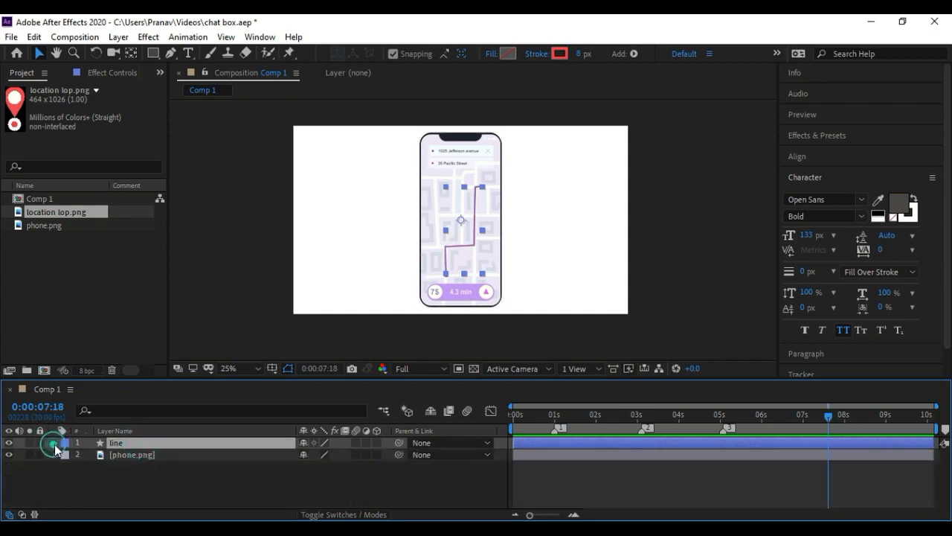
left_click(54, 442)
left_click(54, 443)
left_click(97, 480)
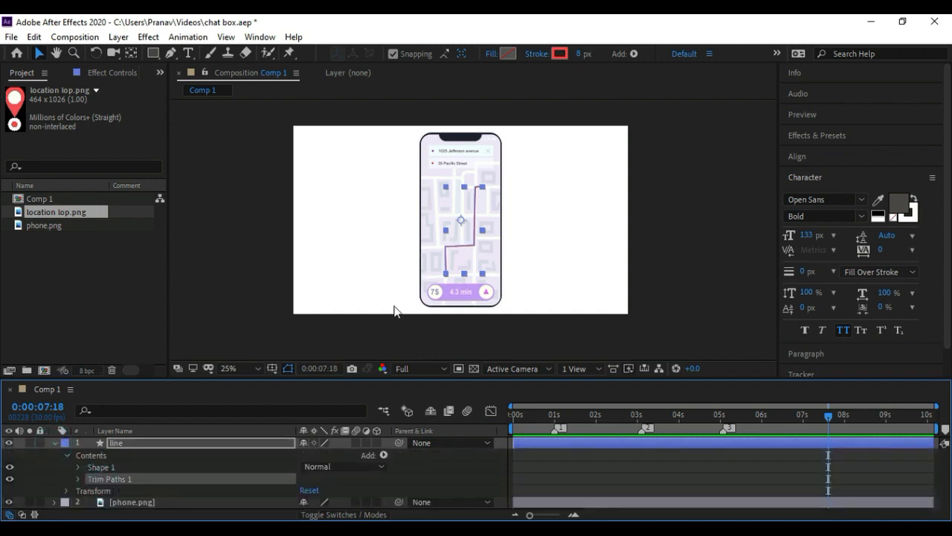
left_click(77, 479)
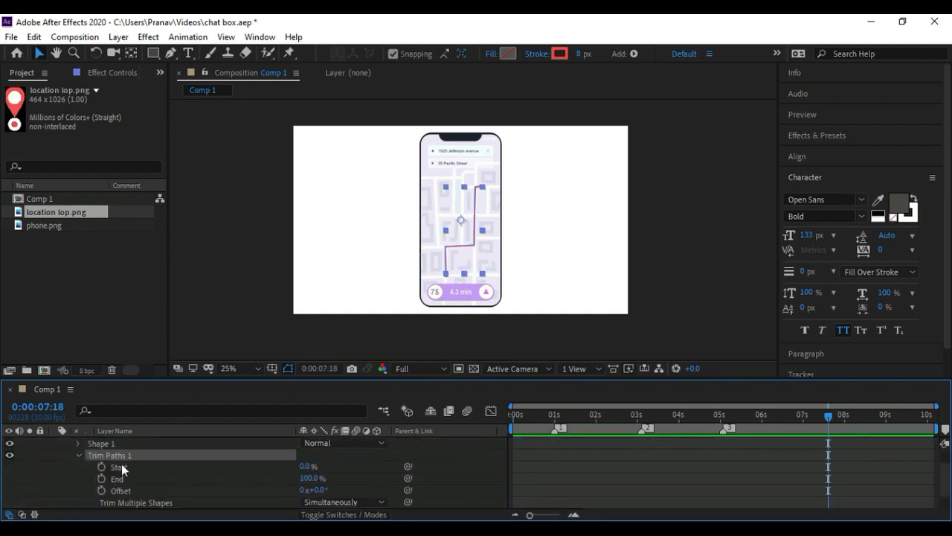
Set the Trim Paths End value to 0% with the playhead at 0:00:00:00
left_click_drag(554, 414, 505, 421)
left_click(556, 429)
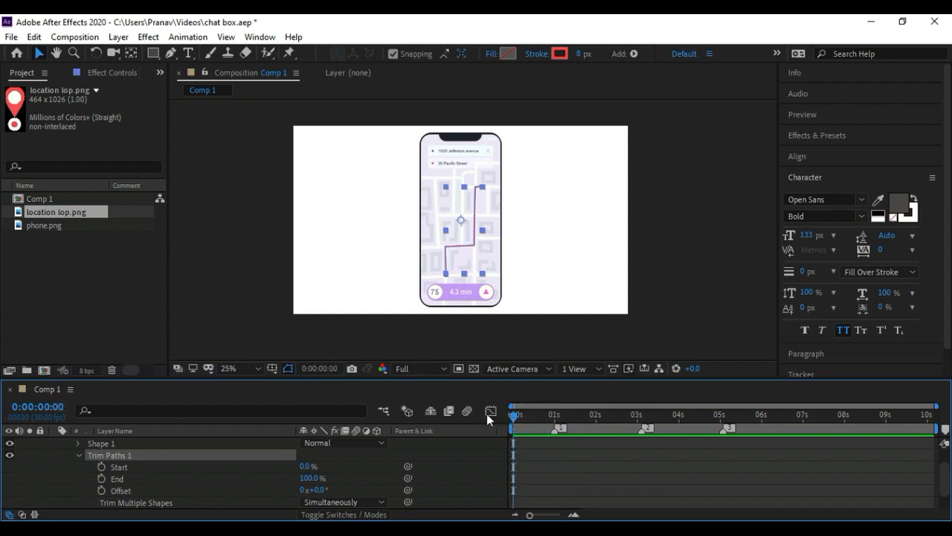
left_click(127, 468)
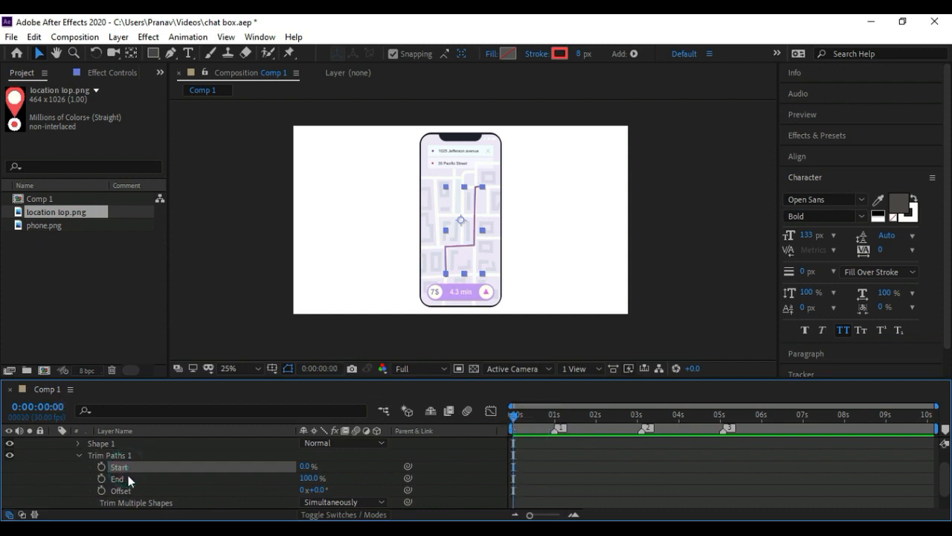
left_click(123, 479)
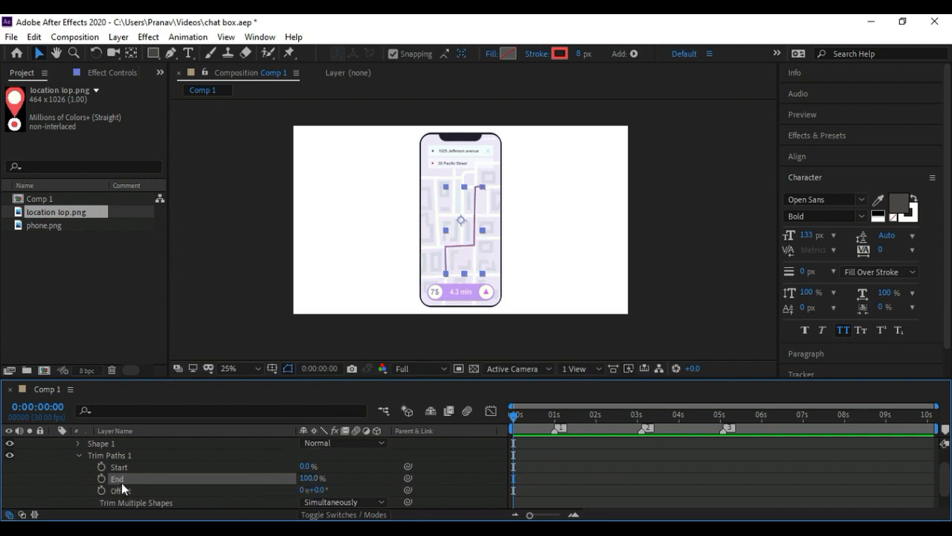
left_click_drag(307, 479, 171, 482)
left_click_drag(303, 482, 330, 449)
left_click_drag(536, 420, 508, 420)
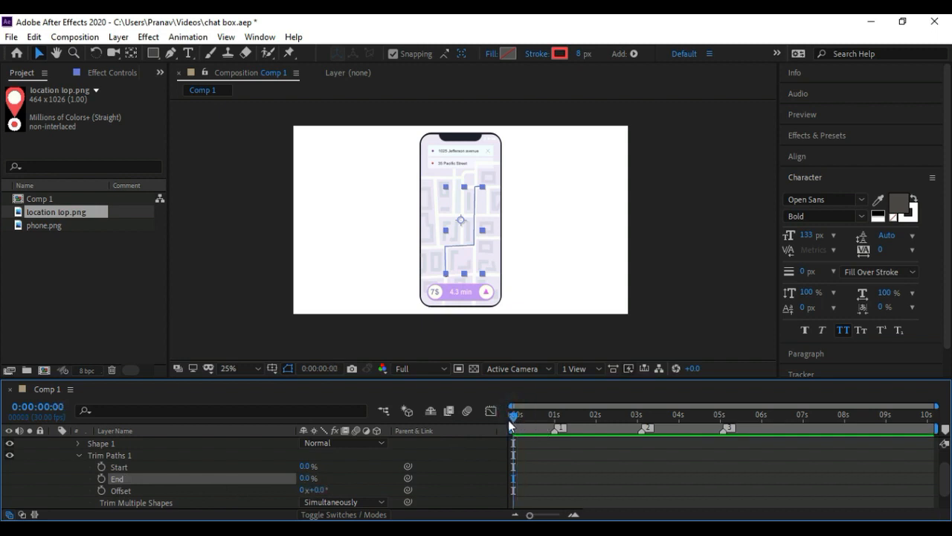
Keyframe the Trim Paths Start value at 0% at 0:00:00:00 and at 100% at 0:00:04:00
left_click(102, 468)
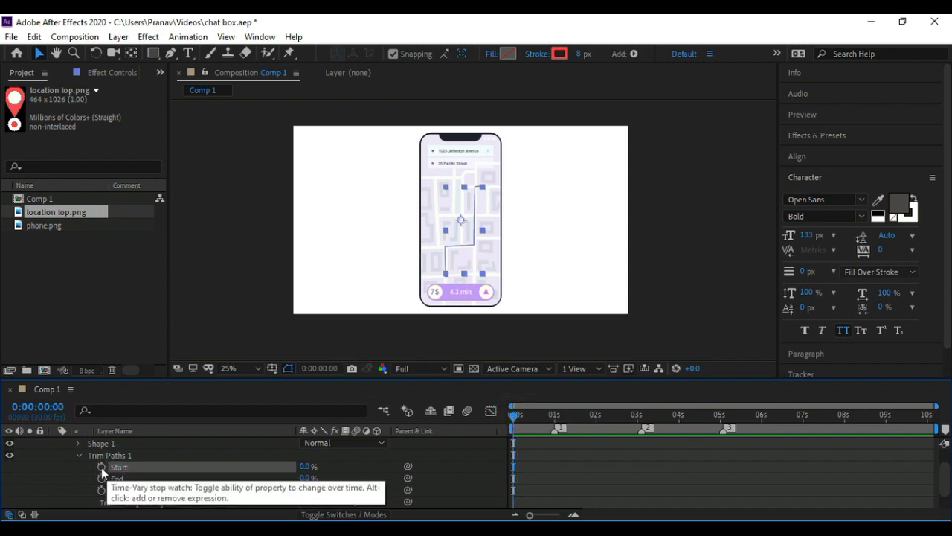
left_click(101, 467)
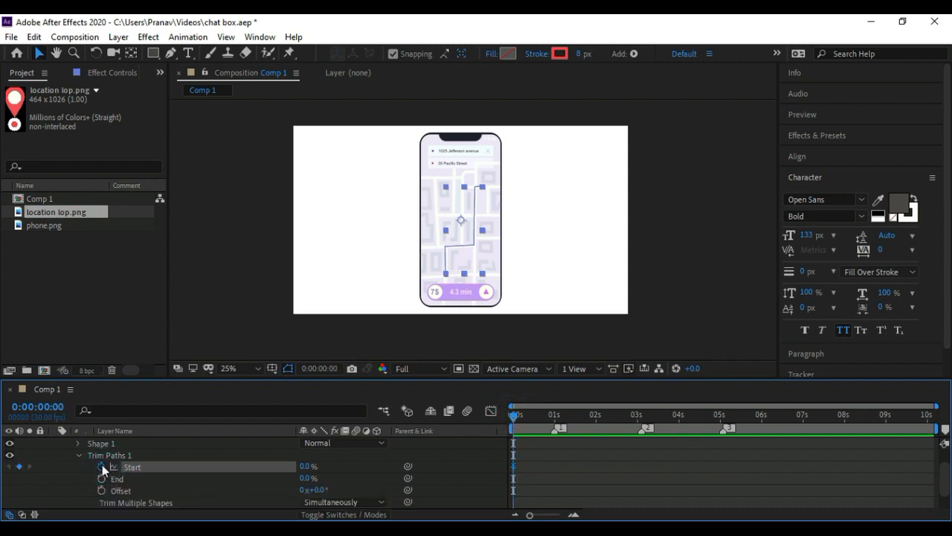
left_click_drag(515, 416, 679, 424)
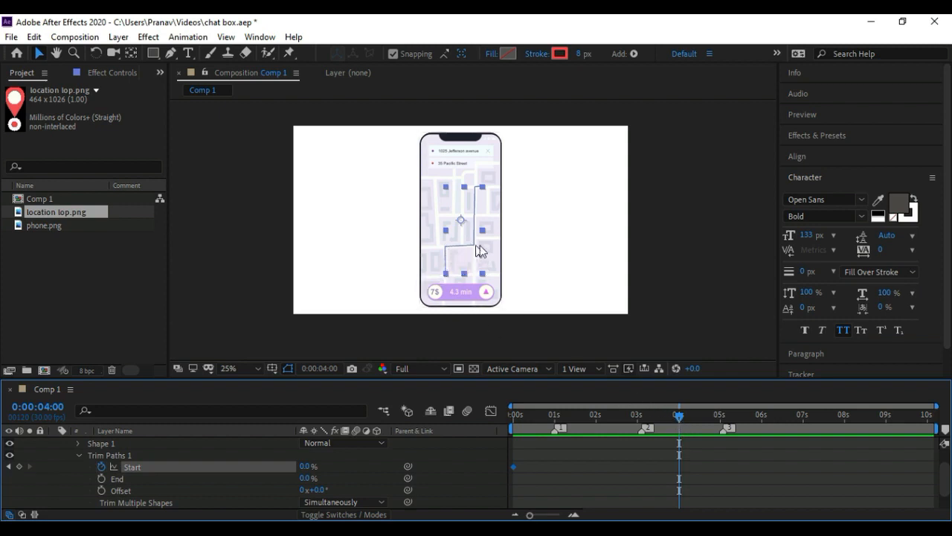
left_click_drag(304, 467, 393, 470)
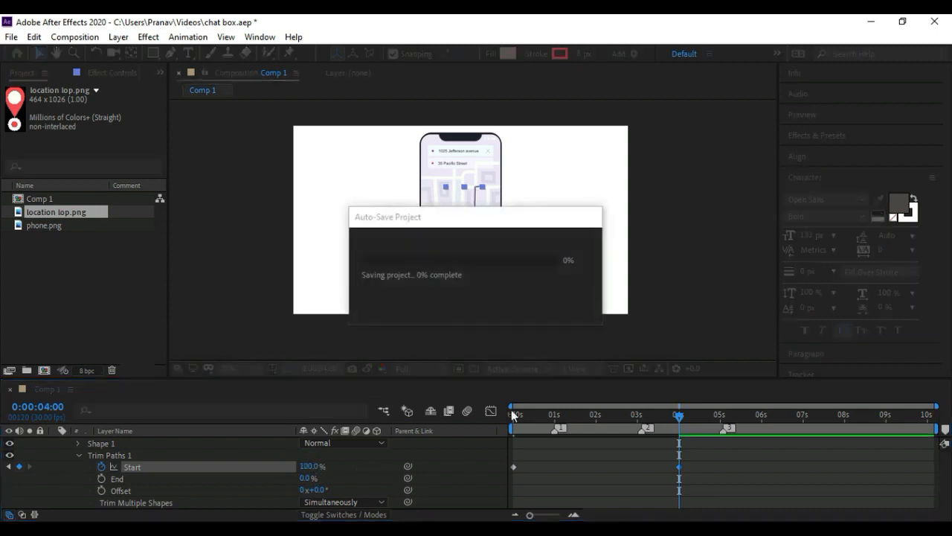
Play and scrub through the first four seconds to check how the red route draws along the map
left_click_drag(589, 416, 500, 414)
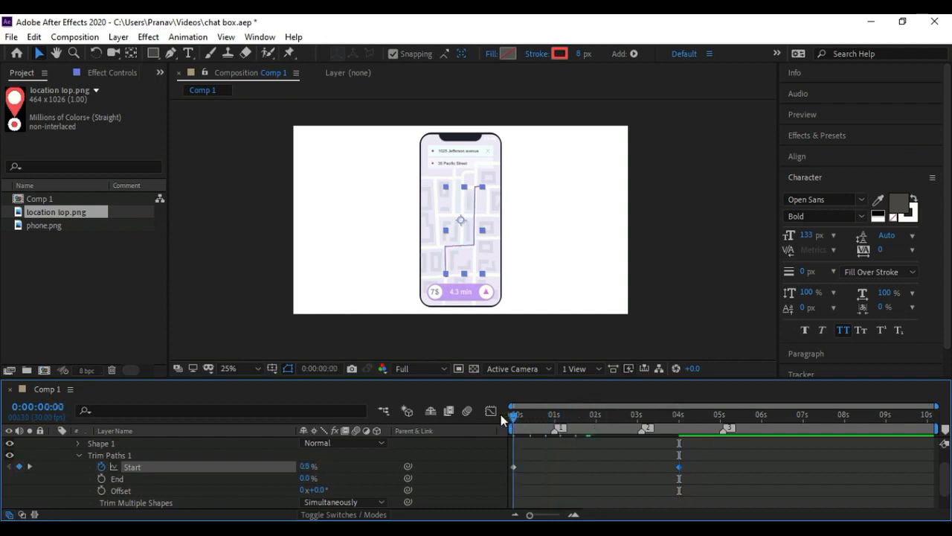
left_click(706, 247)
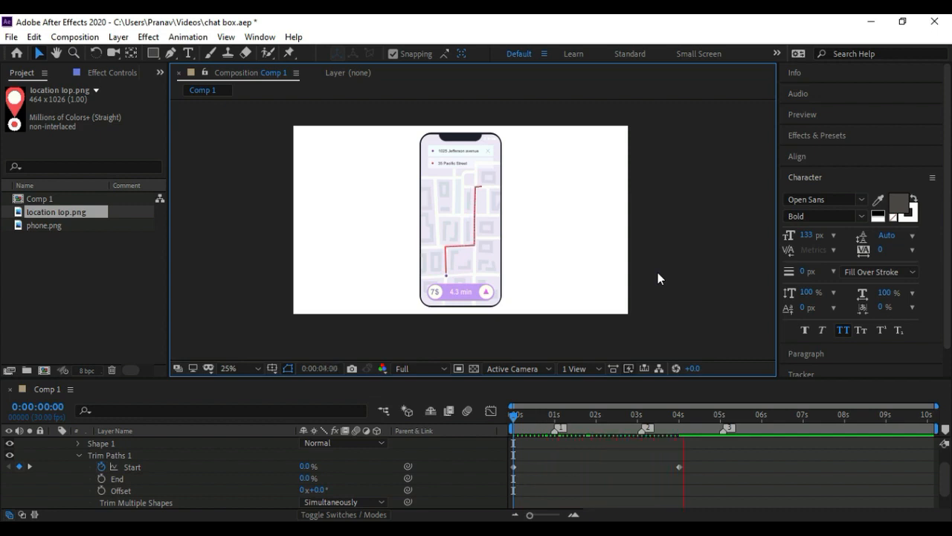
key("space")
left_click_drag(662, 412, 495, 427)
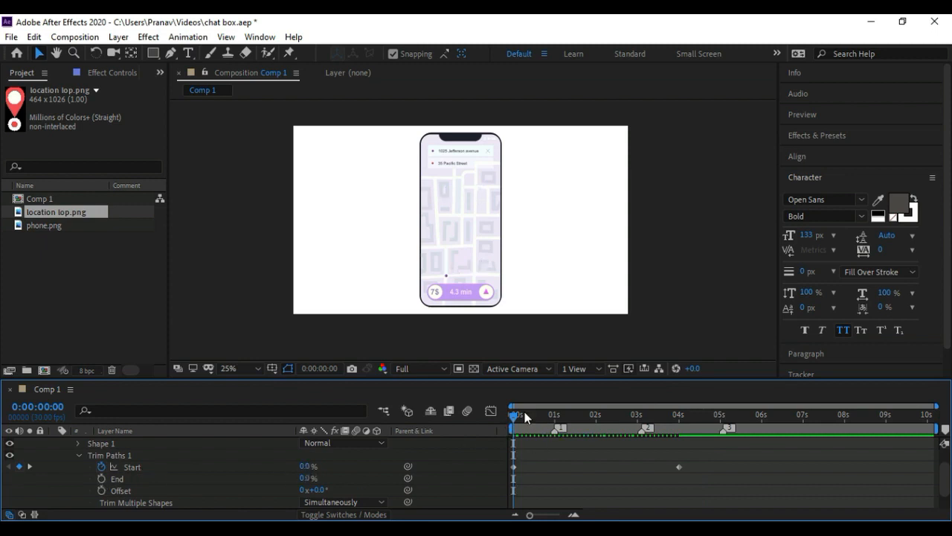
left_click(527, 414)
mouse_move(525, 418)
left_mouse_down()
mouse_move(508, 423)
mouse_move(607, 436)
left_mouse_up()
left_click_drag(302, 466, 310, 469)
left_click_drag(610, 416, 683, 432)
left_click(485, 190)
left_click(484, 192)
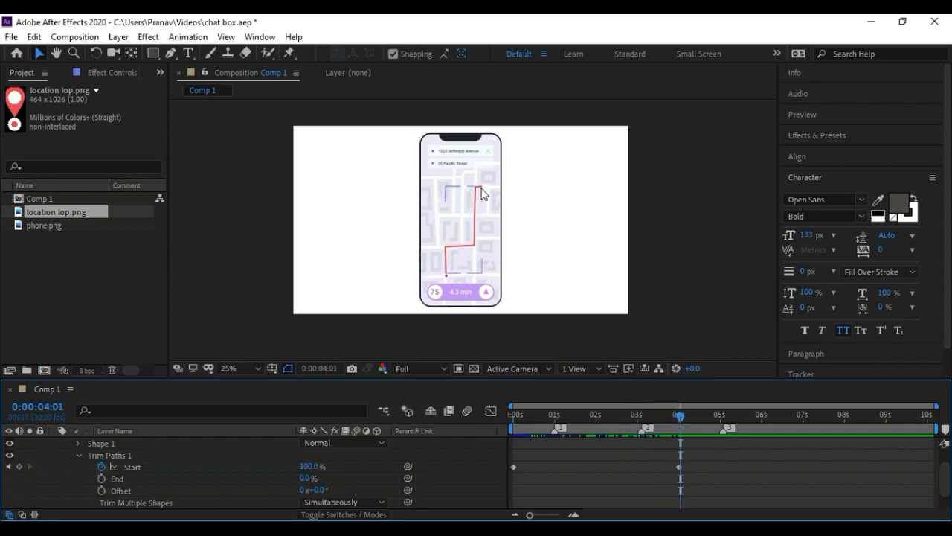
Apply Easy Ease to both Trim Paths Start keyframes and play back the eased route animation
left_click(678, 417)
left_click_drag(688, 468, 521, 478)
right_click(678, 471)
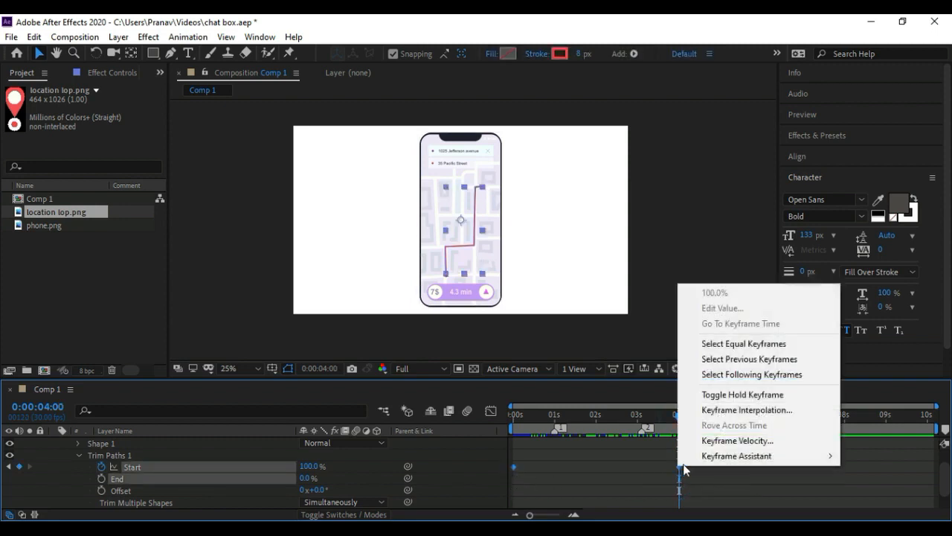
mouse_move(704, 456)
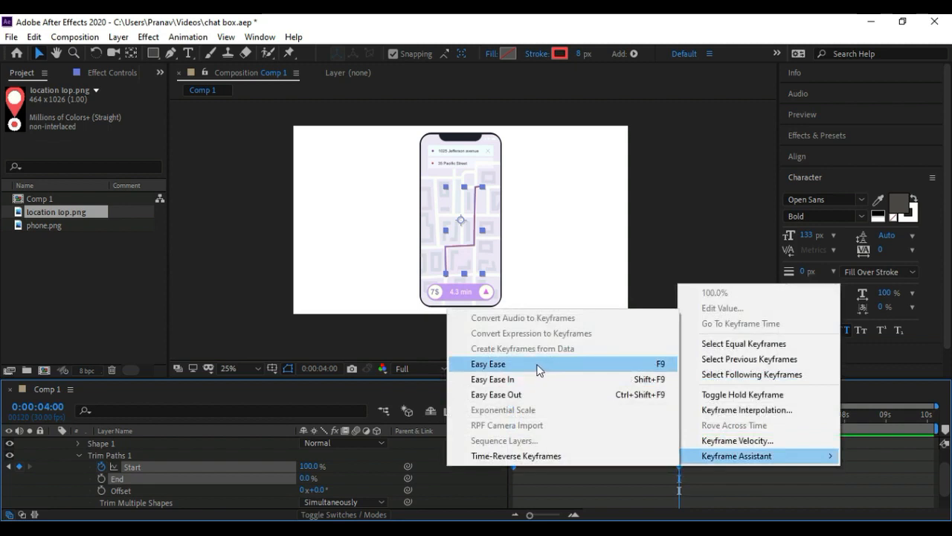
left_click(541, 364)
left_click_drag(552, 418, 497, 413)
key("space")
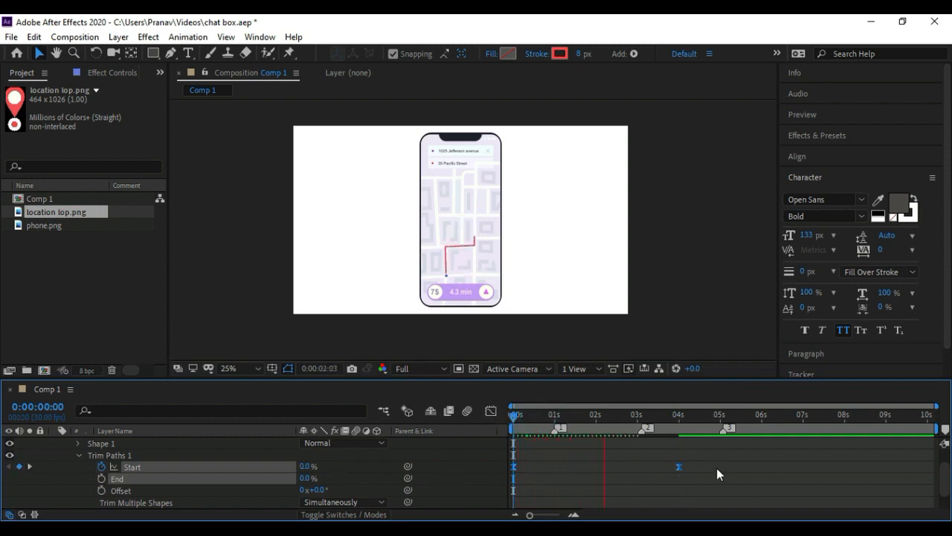
key("space")
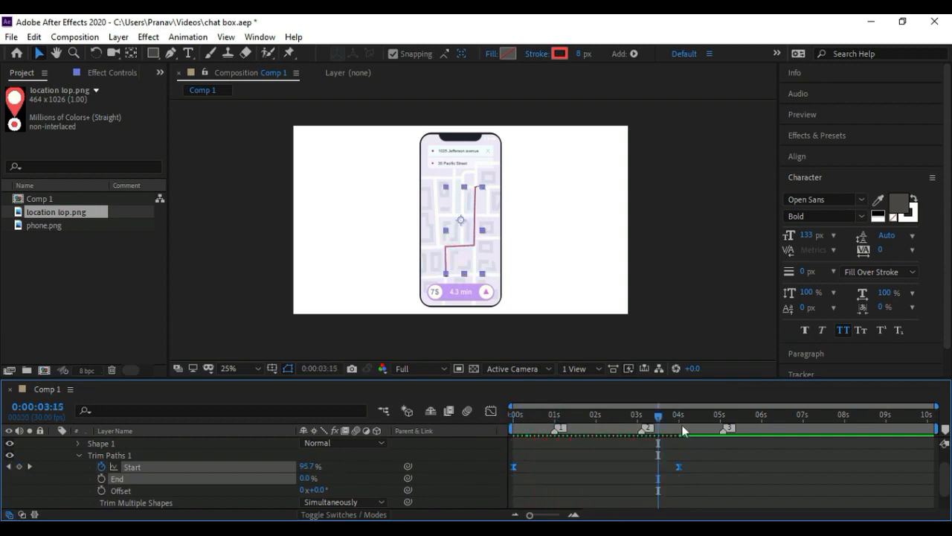
Collapse the line layer, add location lop.png above it in the composition, and scale the pin to 27%
scroll(59, 442, "up", 1)
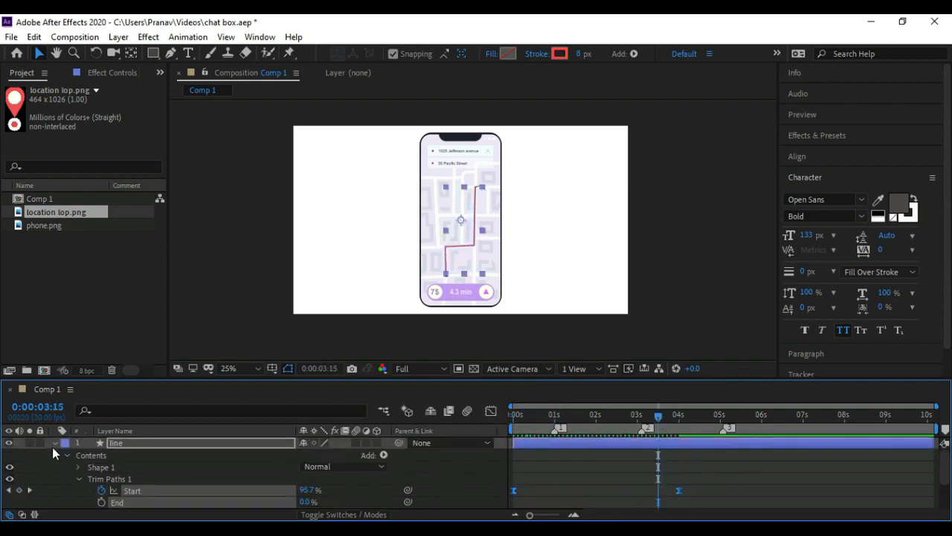
left_click(52, 443)
left_click(130, 473)
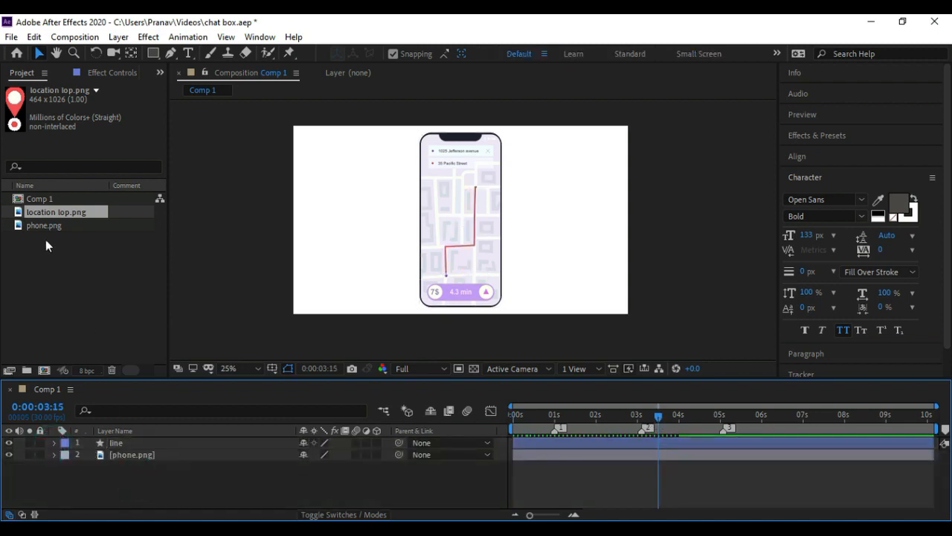
left_click_drag(55, 212, 457, 216)
key("s")
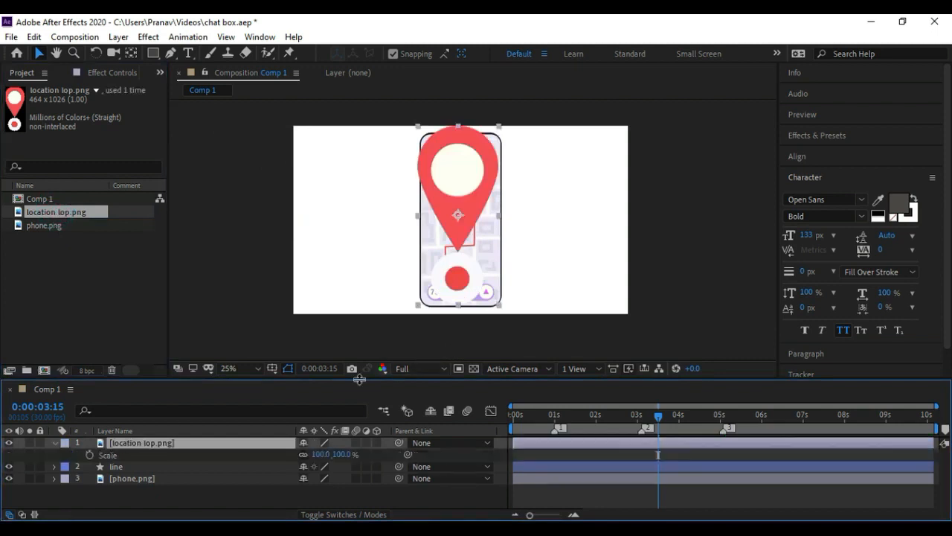
left_click_drag(338, 457, 278, 444)
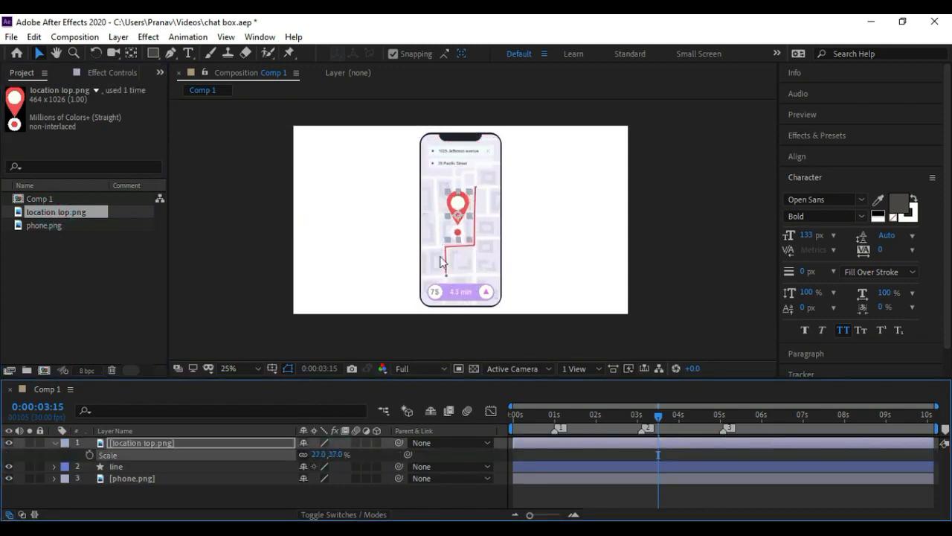
Move the location pin so its base circle sits at the upper end of the red route, keeping its layer selected
key("period")
key("period")
key("period")
left_click_drag(434, 135, 501, 87)
left_click(56, 52)
left_click_drag(607, 146, 590, 267)
mouse_move(607, 195)
left_mouse_down()
mouse_move(603, 227)
mouse_move(601, 198)
left_mouse_up()
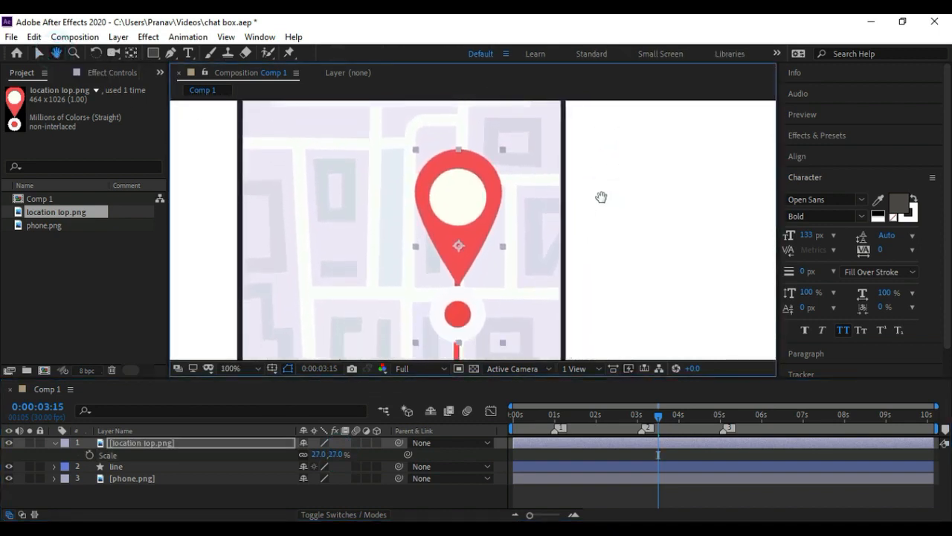
left_click(38, 53)
left_click_drag(468, 209, 476, 149)
key("comma")
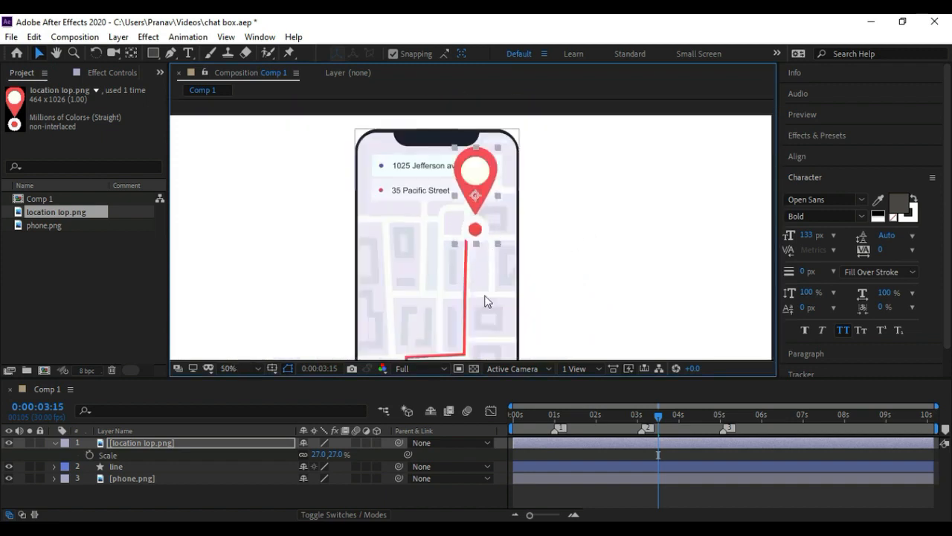
left_click(177, 456)
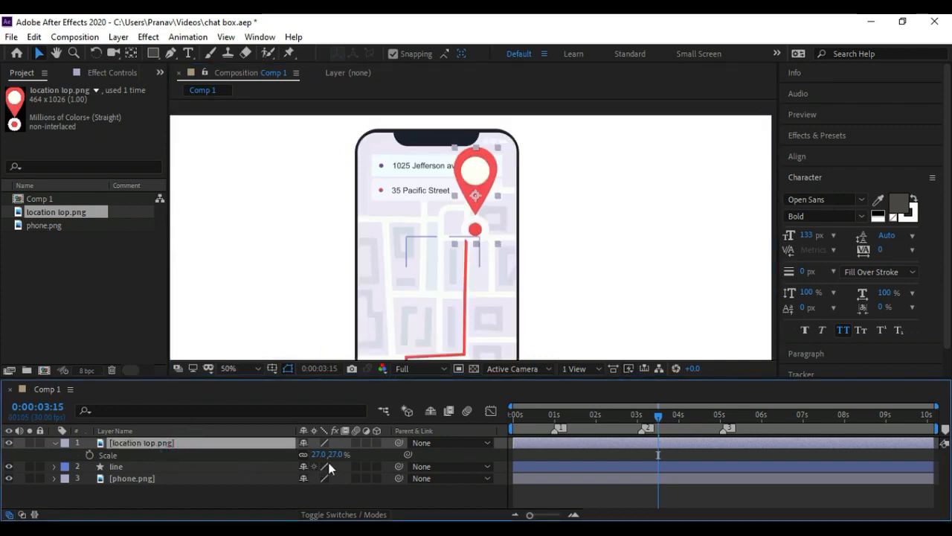
Scale the location pin to 15% and move its anchor point to the bottom centre of the pin's base
left_click_drag(329, 454, 325, 457)
key("period")
key("period")
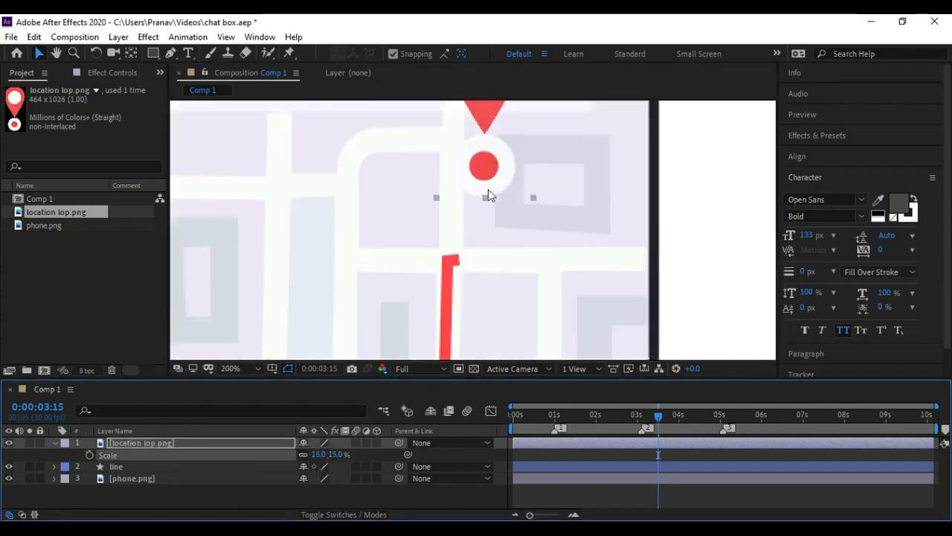
left_click(55, 53)
left_click_drag(701, 171, 672, 251)
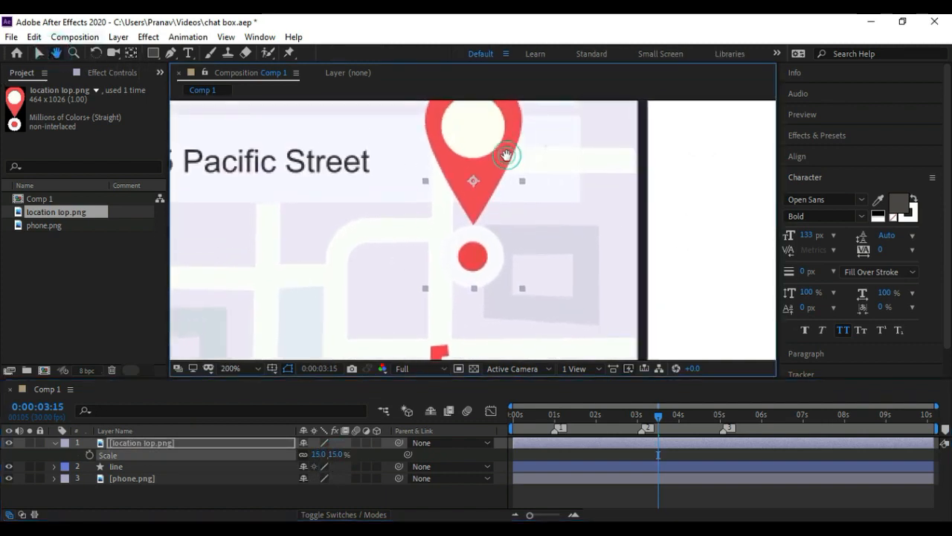
left_click(39, 52)
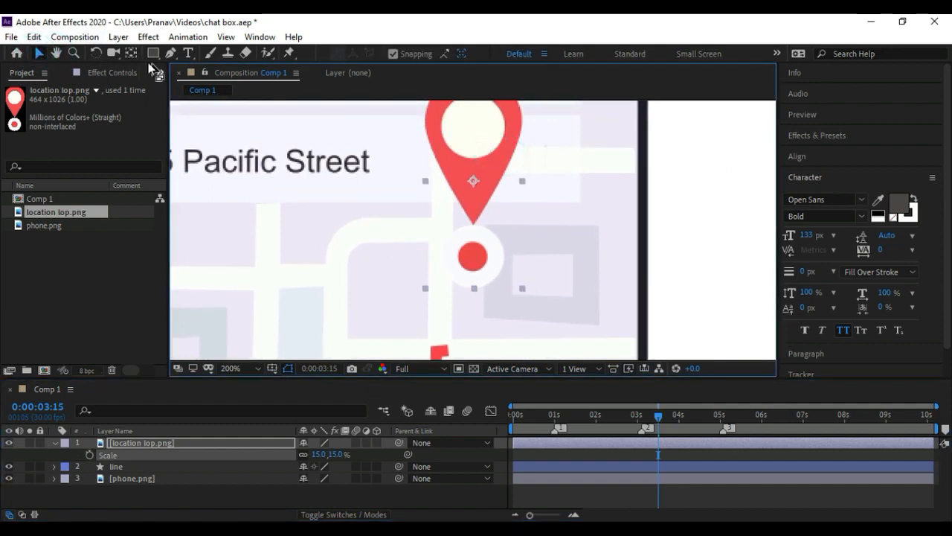
left_click(166, 445)
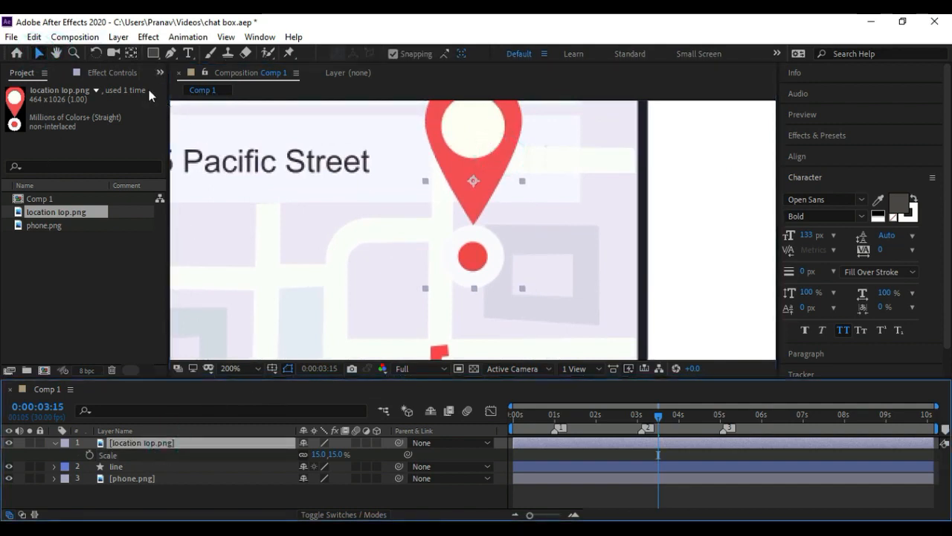
left_click(131, 52)
left_click_drag(466, 184, 474, 284)
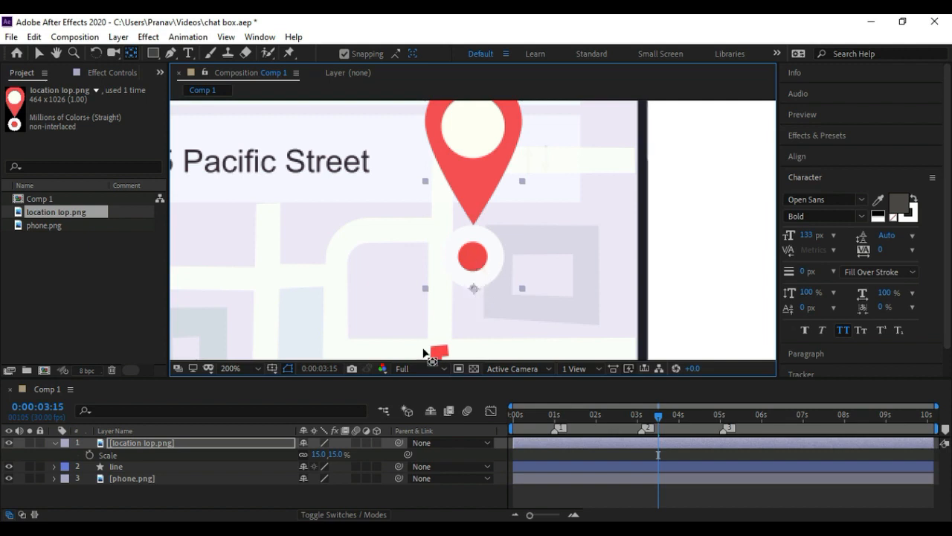
left_click(336, 454)
mouse_move(337, 454)
left_mouse_down()
mouse_move(326, 455)
mouse_move(336, 455)
left_mouse_up()
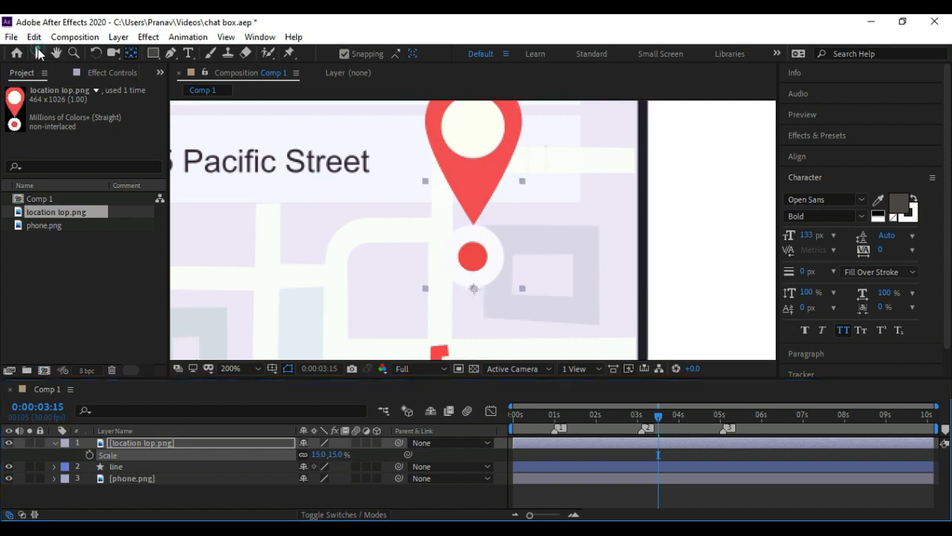
Move the location pin so its base circle covers the upper end of the fully drawn red route
left_click(40, 53)
left_click_drag(478, 158, 467, 218)
key("comma")
left_click_drag(659, 418, 678, 418)
left_click_drag(451, 221, 487, 228)
left_click_drag(682, 421, 682, 421)
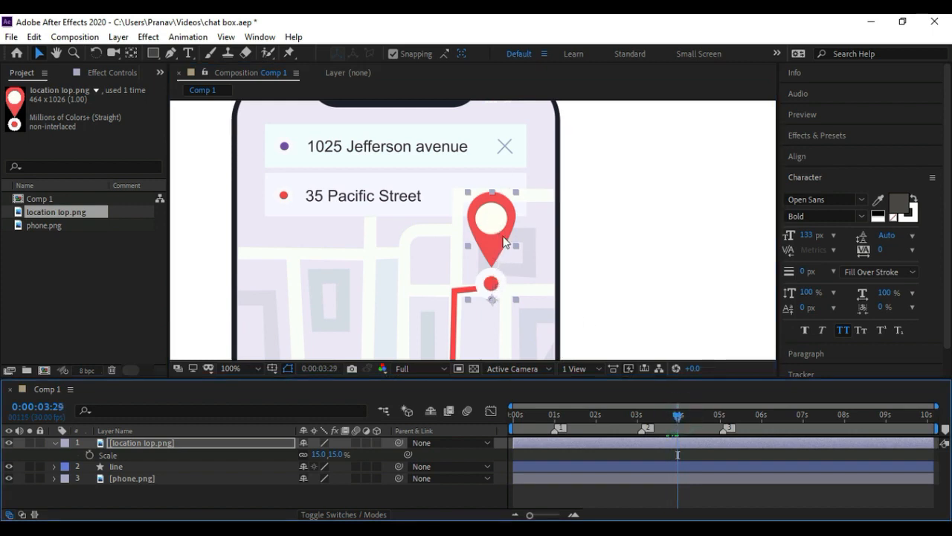
At 0:00:04:00, set the location pin's Scale to 0% and start keyframing it
left_click(208, 443)
left_click_drag(682, 424, 679, 420)
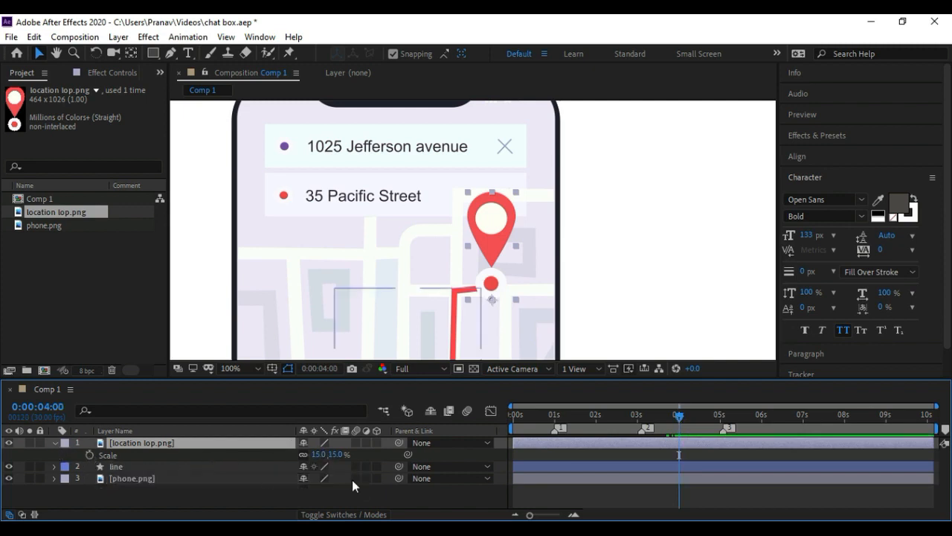
left_click(339, 453)
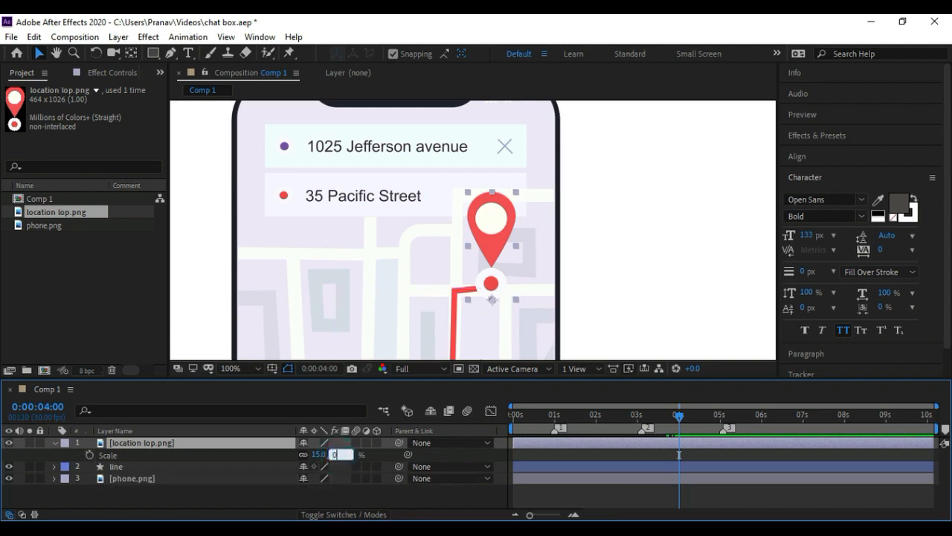
type("0")
left_click(376, 452)
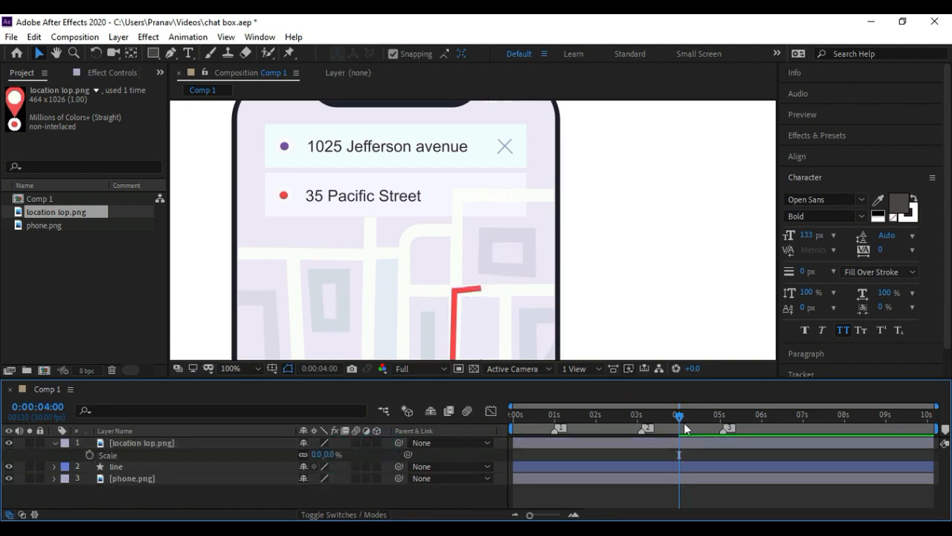
left_click(89, 454)
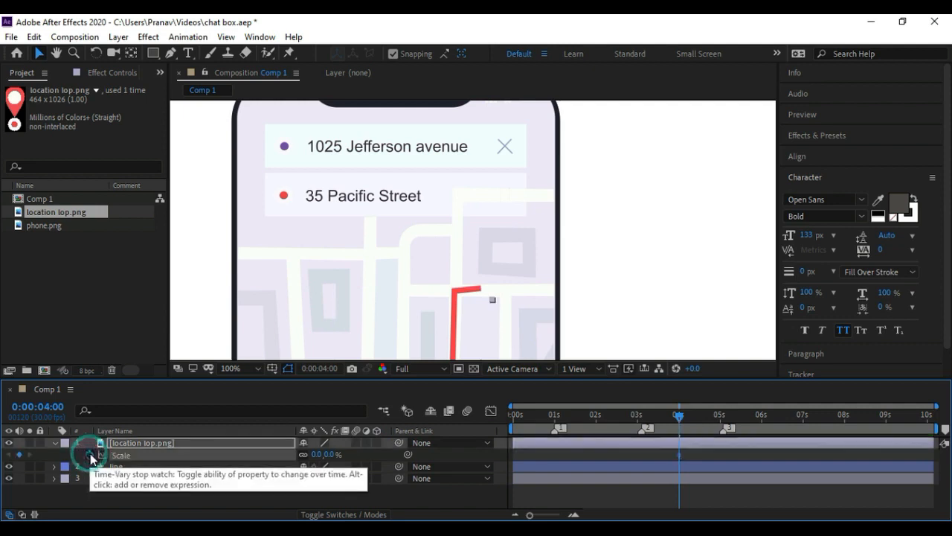
Add a Scale keyframe of 18% to the location pin at 0:00:04:12
left_click_drag(678, 415, 698, 423)
left_click(680, 454)
left_click(332, 454)
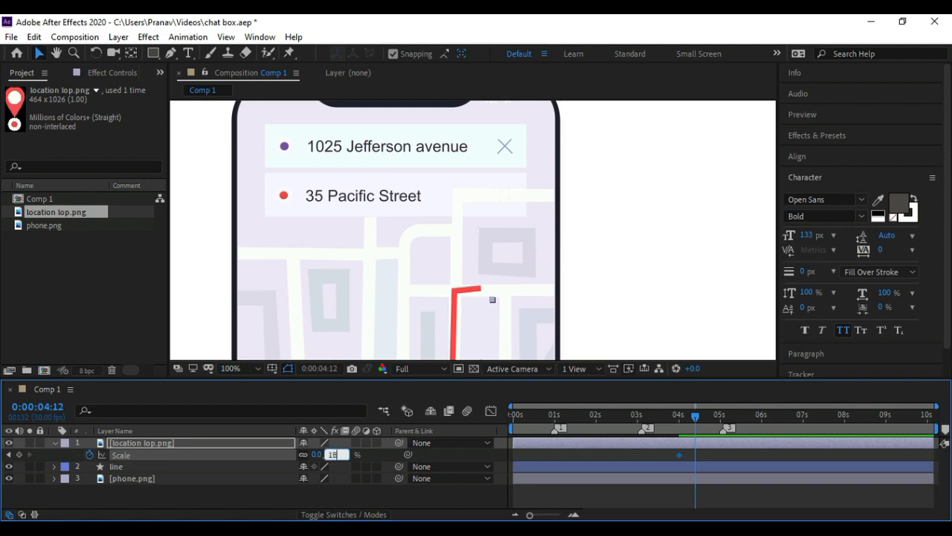
left_click(370, 453)
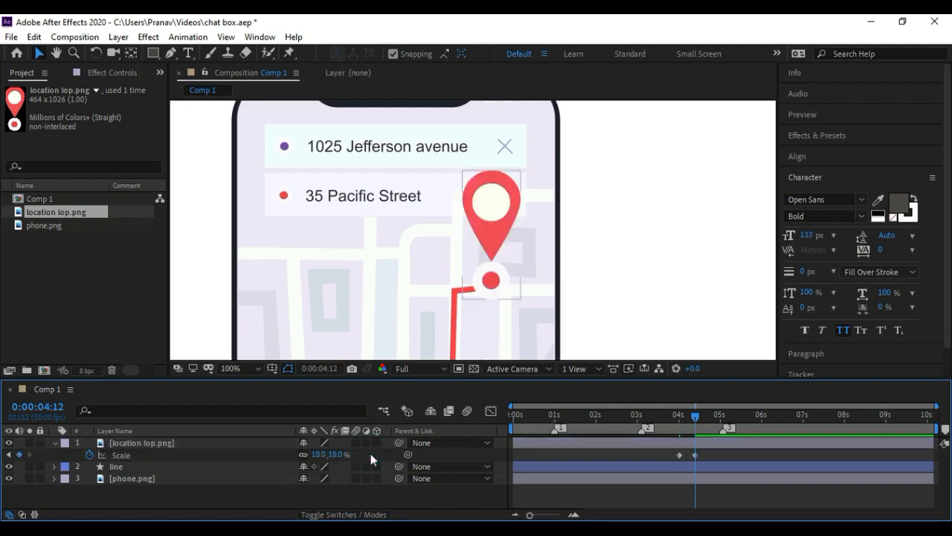
Add a Scale keyframe of 15% to the location pin at 0:00:04:20
left_click(708, 417)
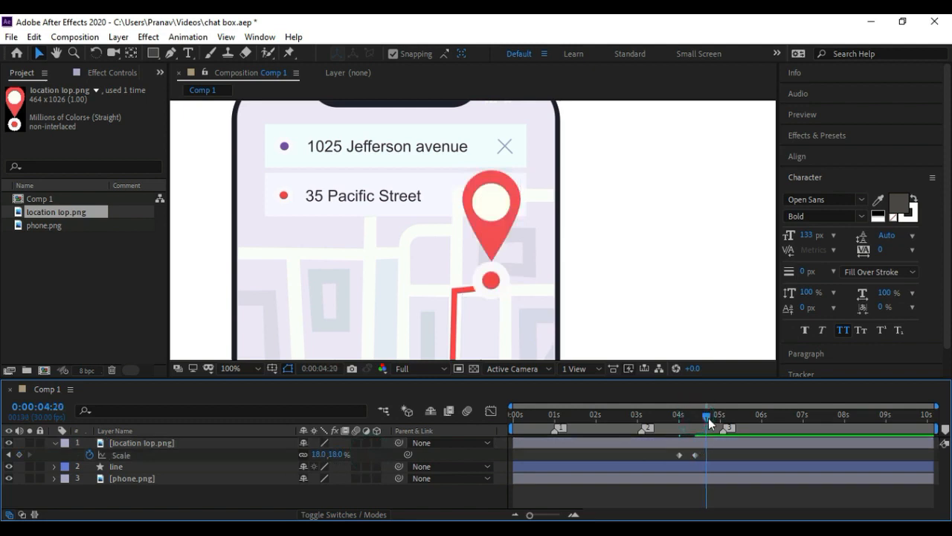
left_click(335, 454)
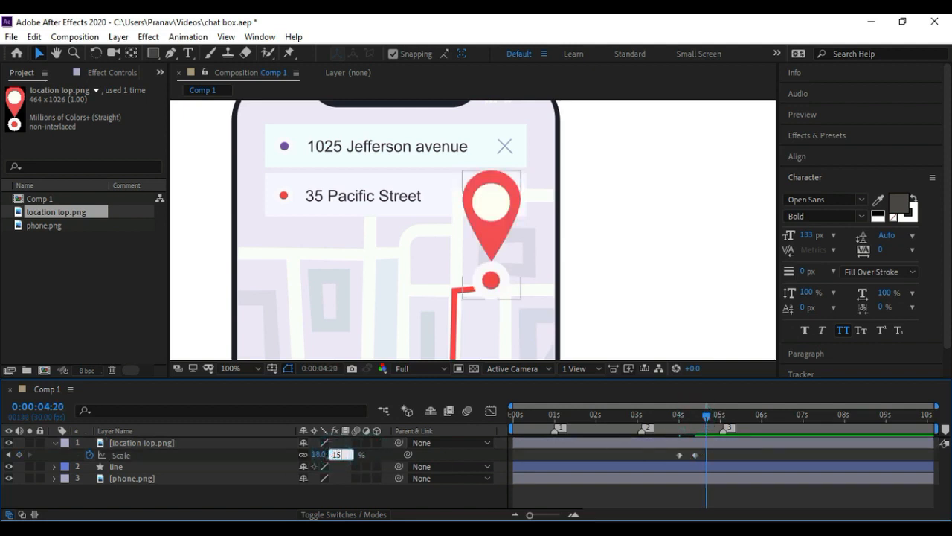
type("15")
left_click(374, 453)
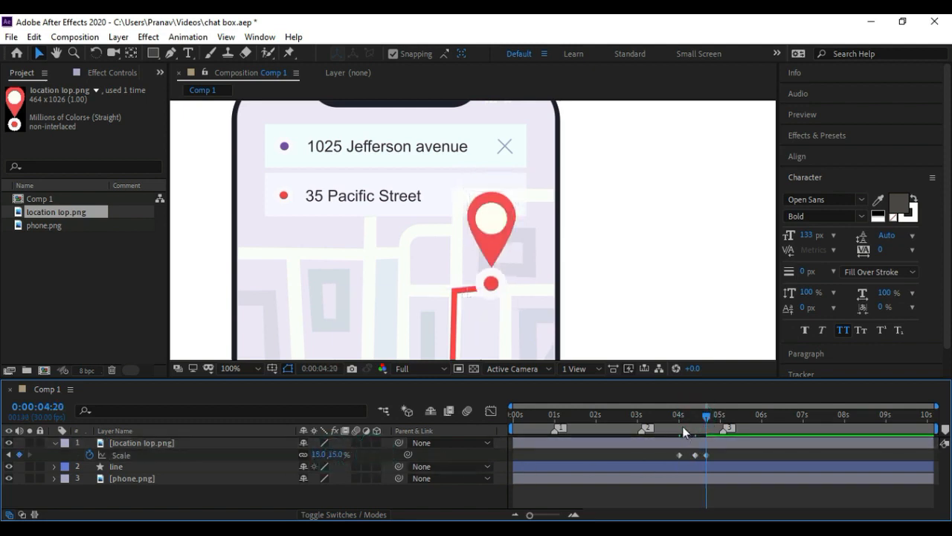
Play back the location pin's pop-up animation from 0:00:04:00
left_click(678, 417)
key("space")
key("space")
left_click(678, 414)
key("space")
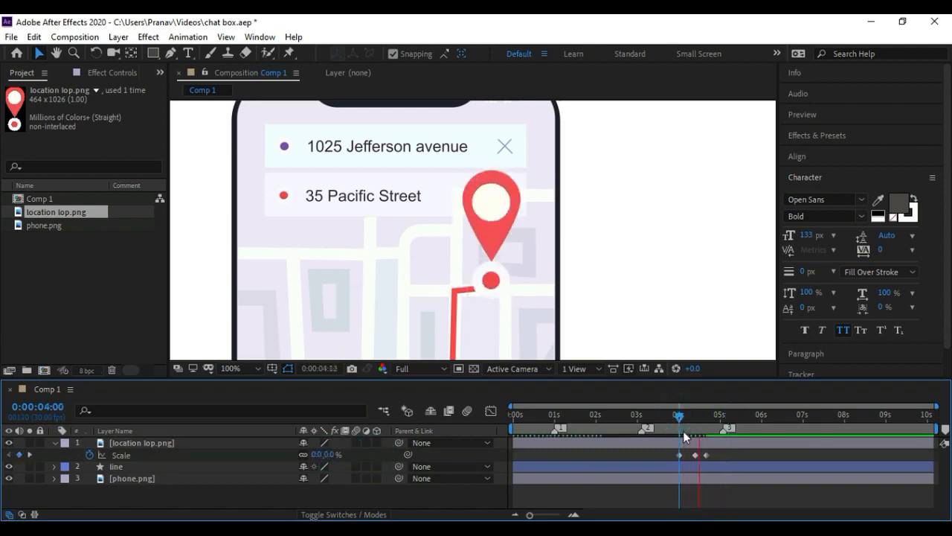
key("space")
left_click_drag(731, 451, 671, 461)
right_click(679, 454)
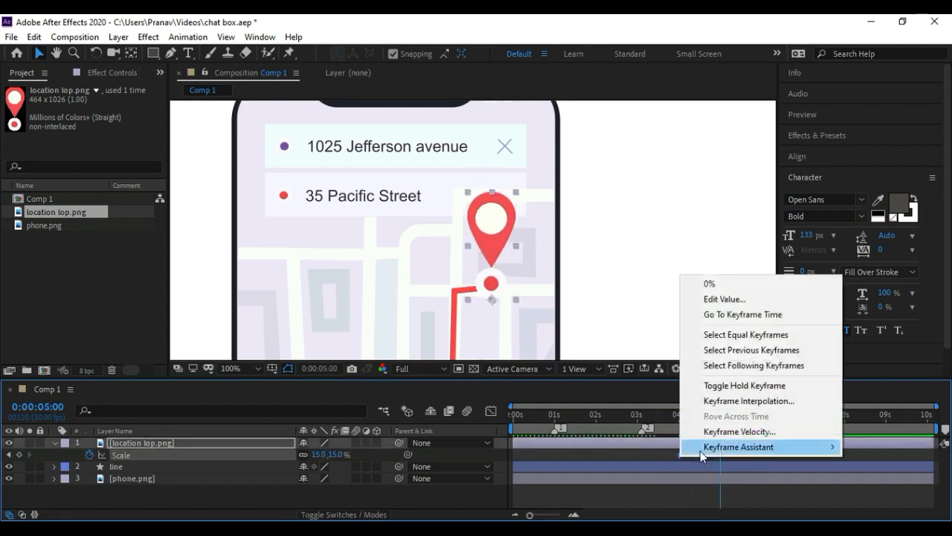
left_click(727, 433)
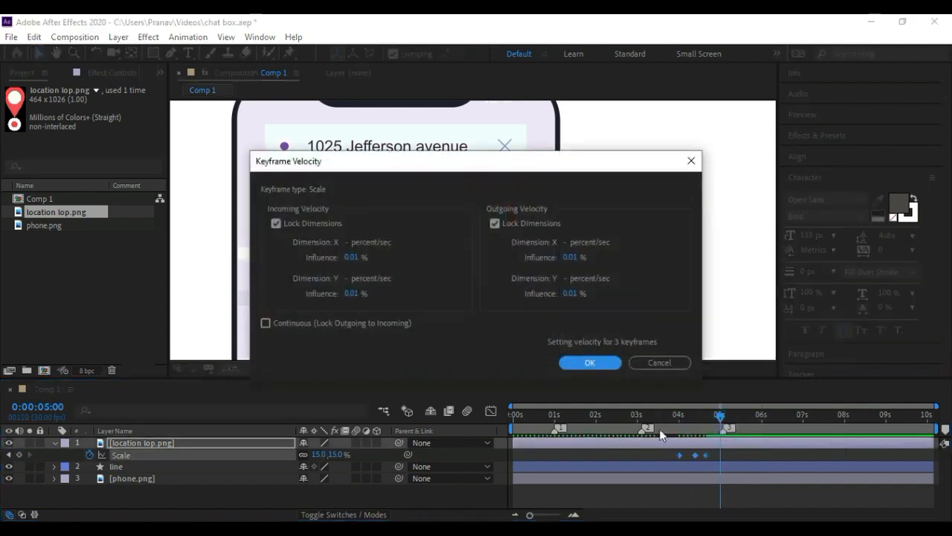
left_click(659, 362)
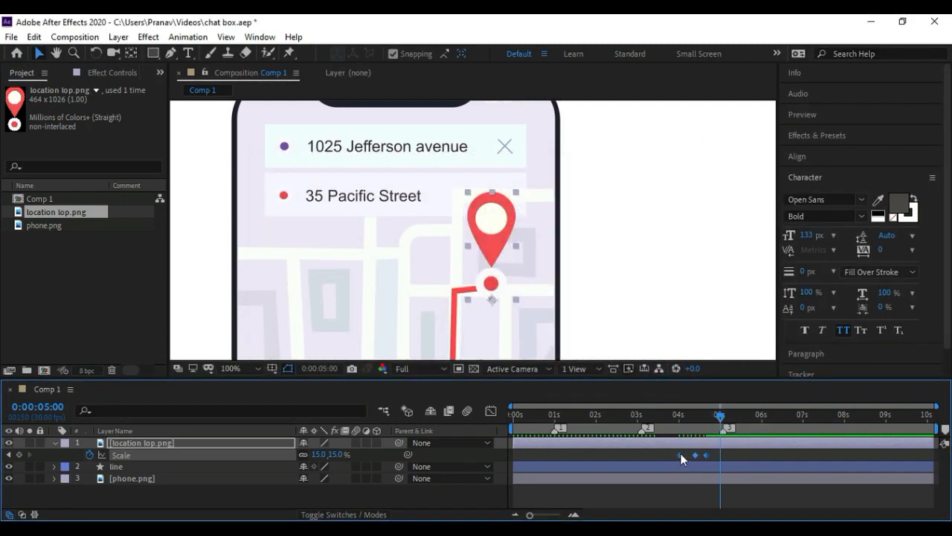
right_click(680, 453)
left_click(717, 430)
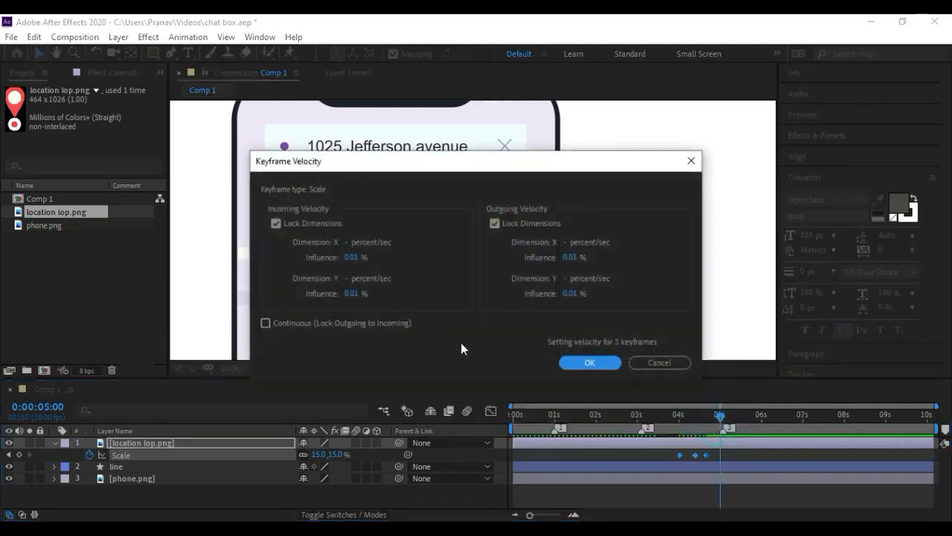
left_click(659, 362)
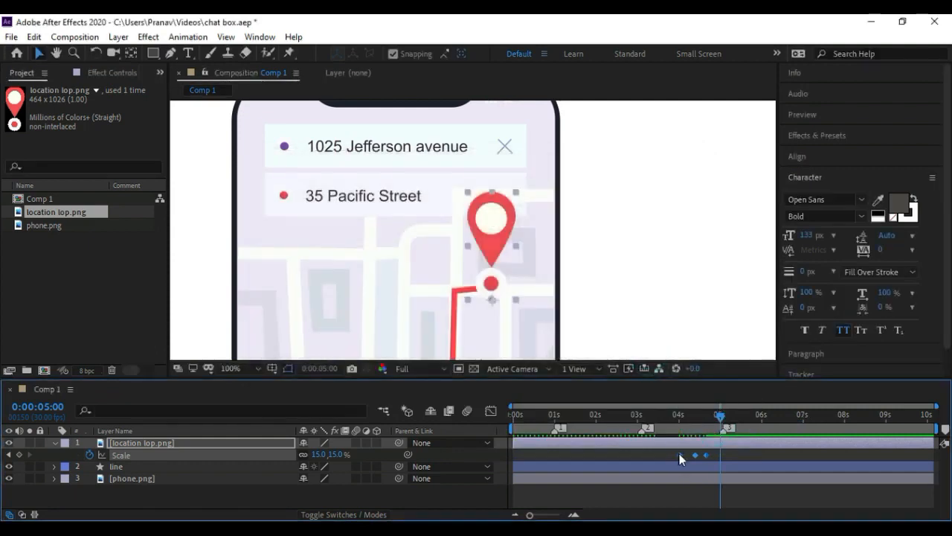
Set the Keyframe Velocity of all three pin Scale keyframes to 75% incoming and 75% outgoing influence
left_click_drag(668, 451, 705, 452)
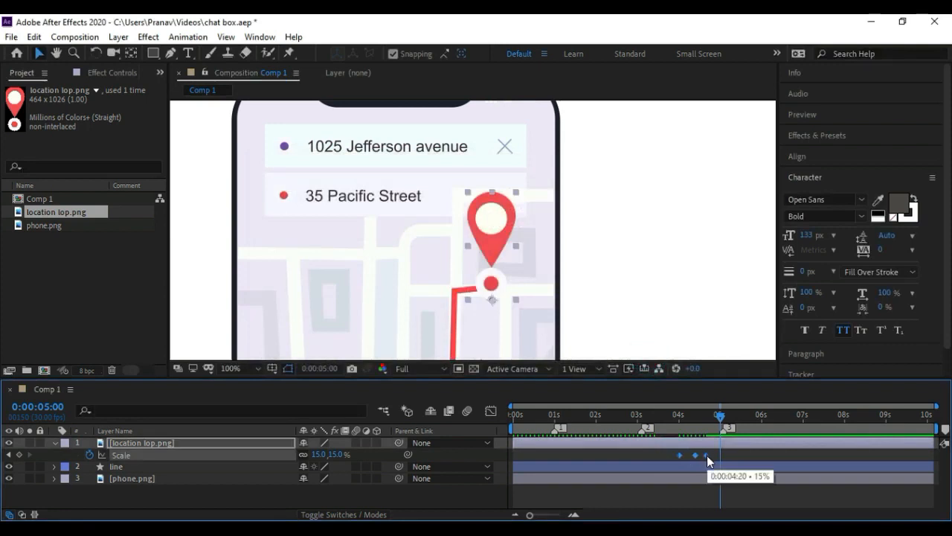
right_click(706, 455)
mouse_move(722, 449)
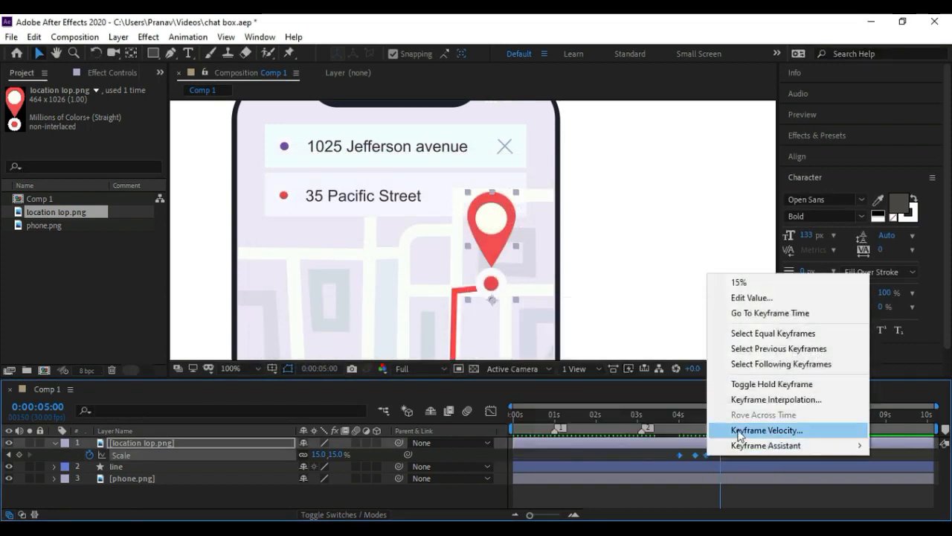
left_click(747, 435)
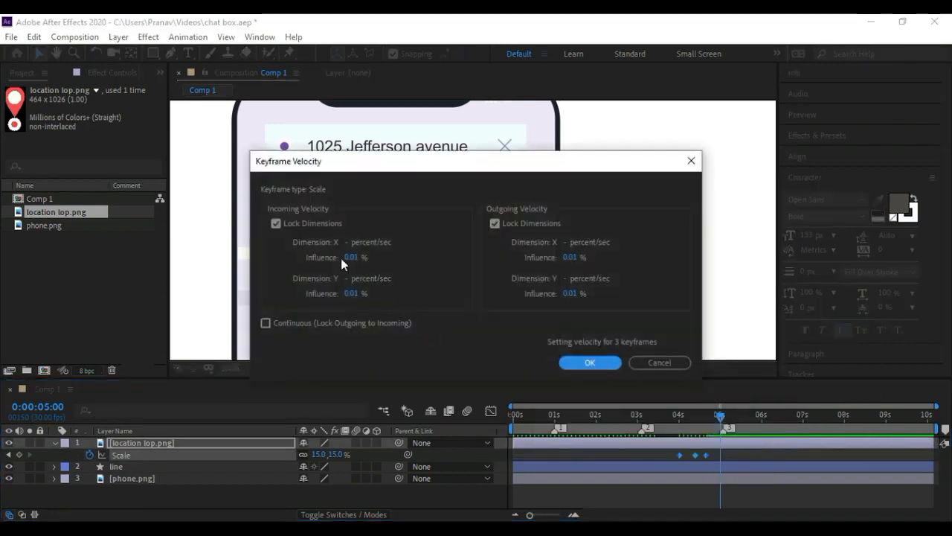
left_click(351, 256)
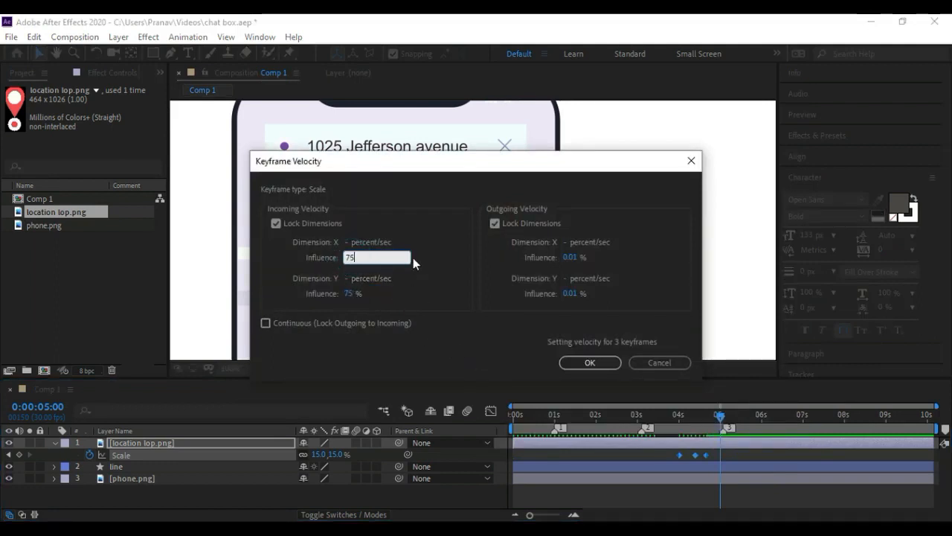
left_click(568, 257)
type("75")
left_click(590, 362)
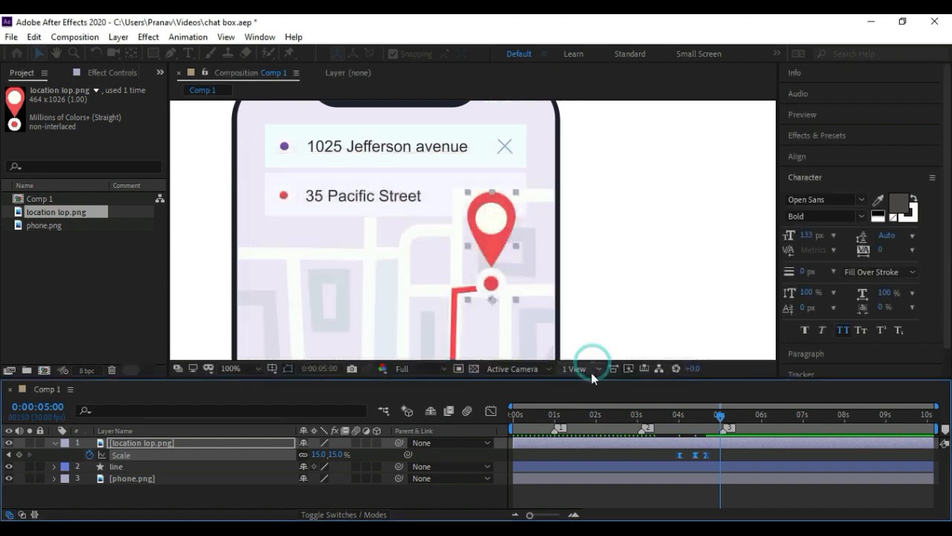
Deselect the keyframes and play back the eased pin pop-up from just before 0:00:04:00
left_click(674, 442)
left_click(673, 415)
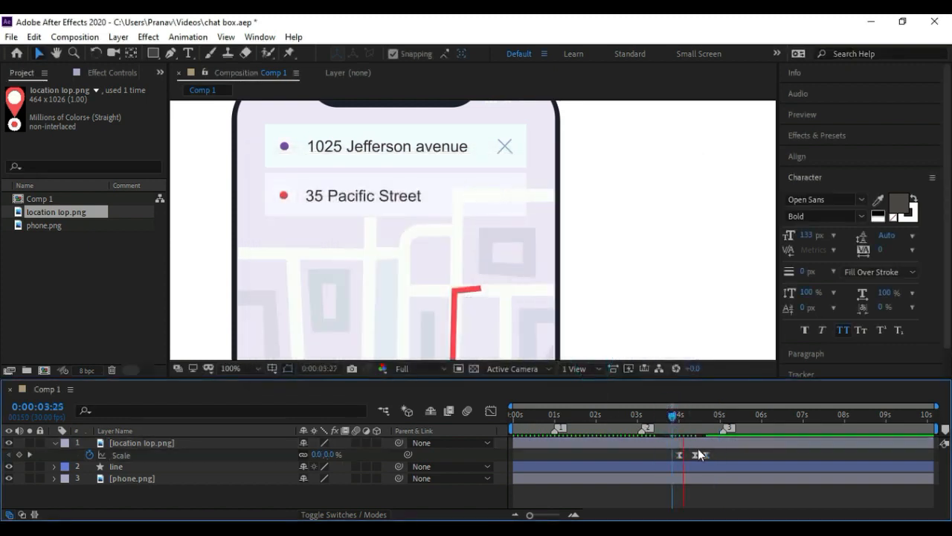
left_click(675, 419)
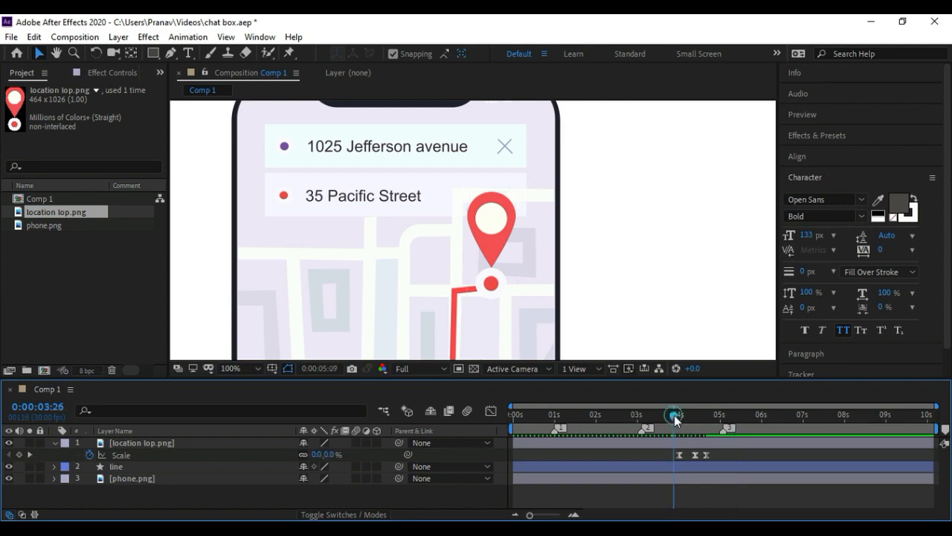
key("space")
left_click(678, 415)
left_click_drag(669, 451, 713, 461)
right_click(706, 456)
mouse_move(743, 444)
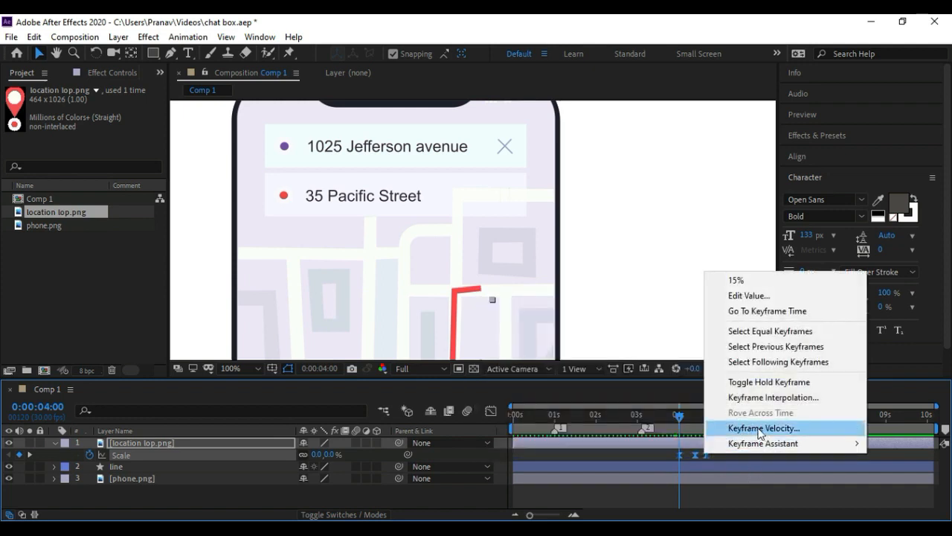
left_click(671, 450)
Replay the pin's scale animation from 0:00:03:24 to check its eased overshoot
left_click_drag(680, 418, 671, 417)
key("space")
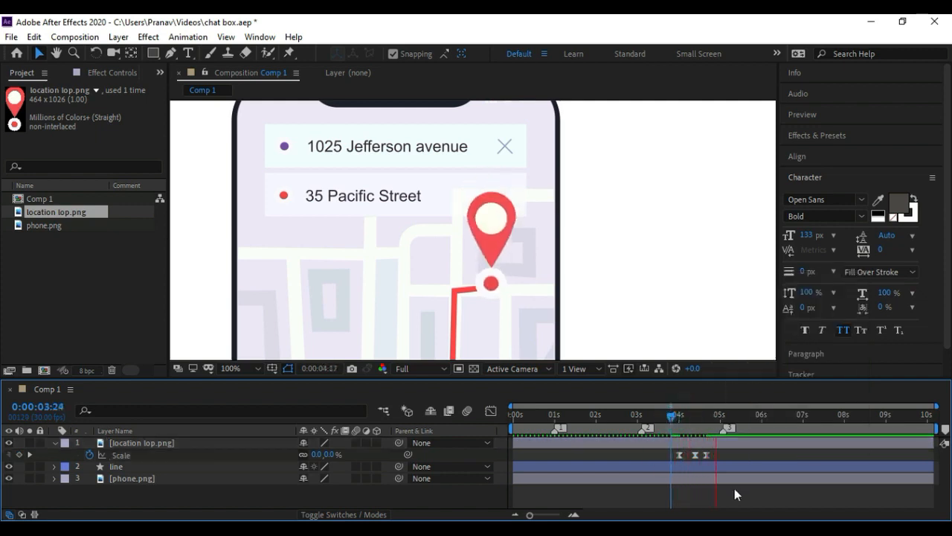
left_click(670, 418)
key("space")
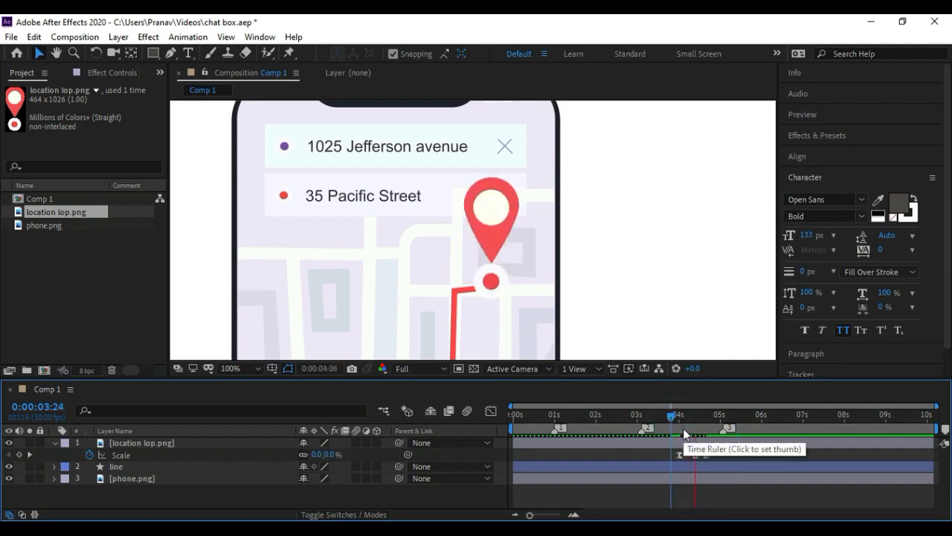
key("space")
Show the whole phone in the viewer and play the full route and pin animation from 0:00:00:00
scroll(565, 282, "down", 4)
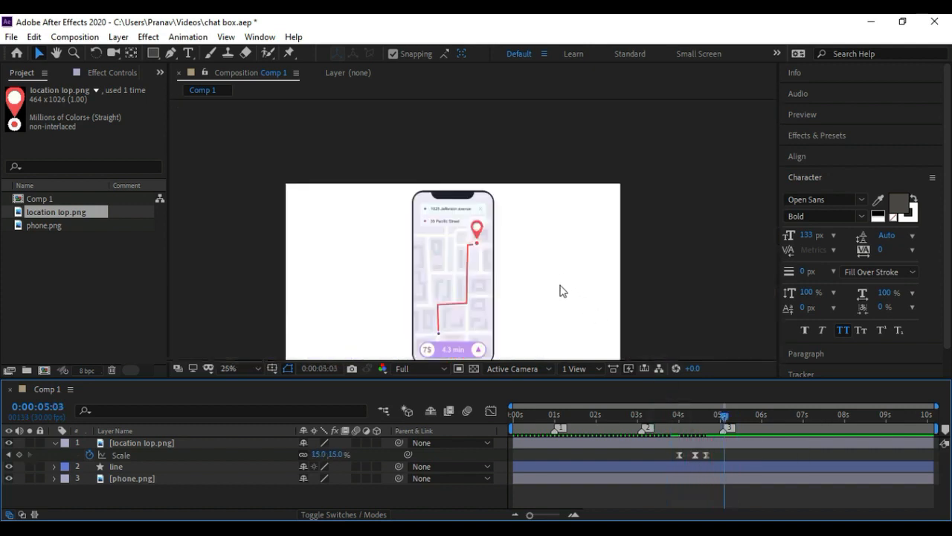
left_click(57, 54)
left_click_drag(557, 202, 576, 163)
left_click_drag(588, 415, 479, 420)
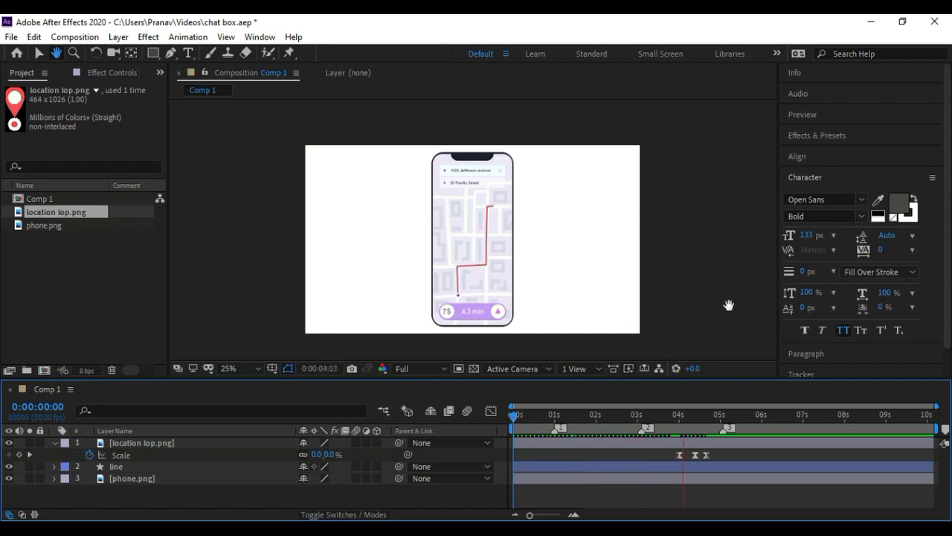
left_click_drag(655, 415, 494, 422)
key("space")
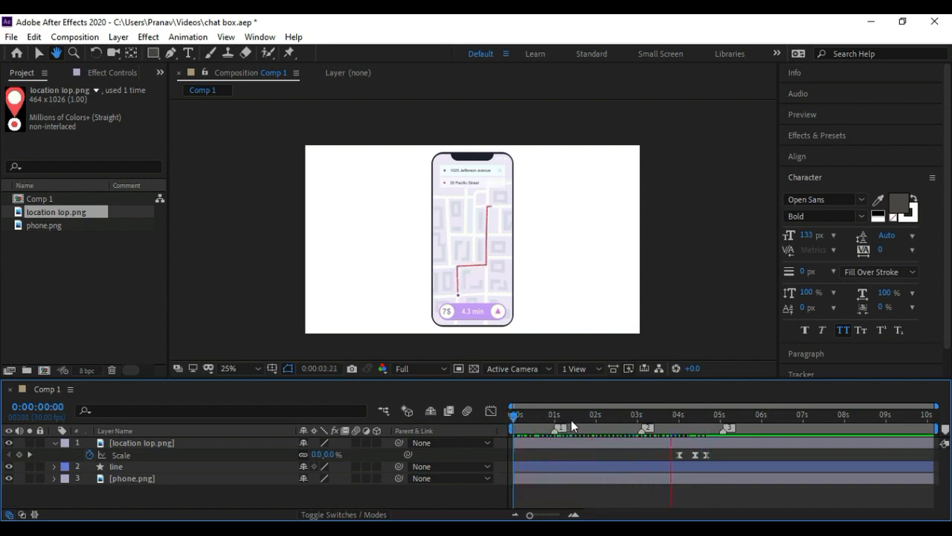
Stop the playback of the finished route and pin animation
key("space")
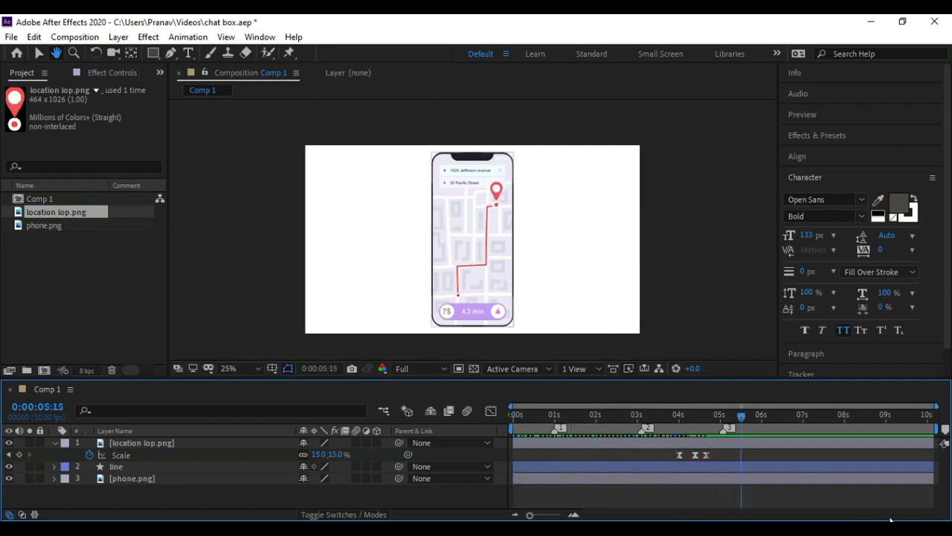
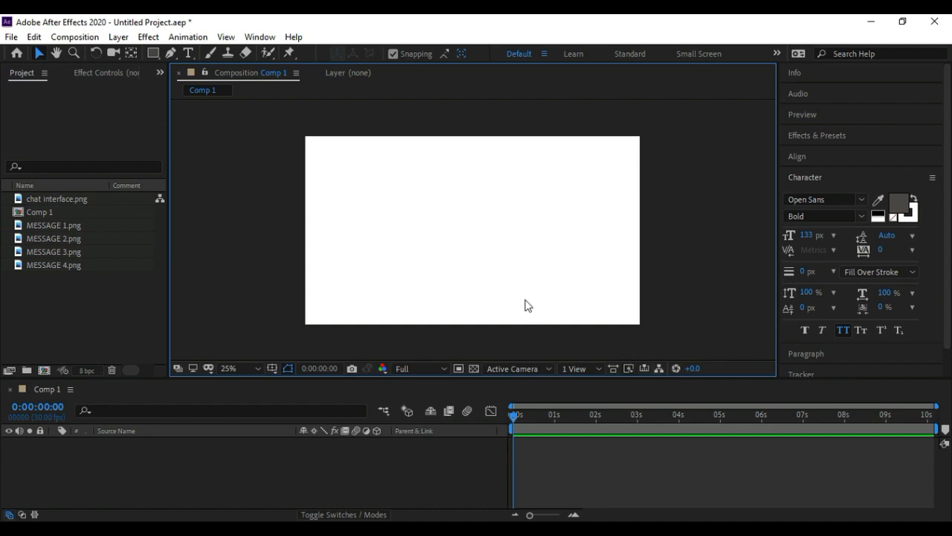
Place chat interface.png in Comp 1, centred on the white canvas, and set its Scale to 28%
left_click(42, 199)
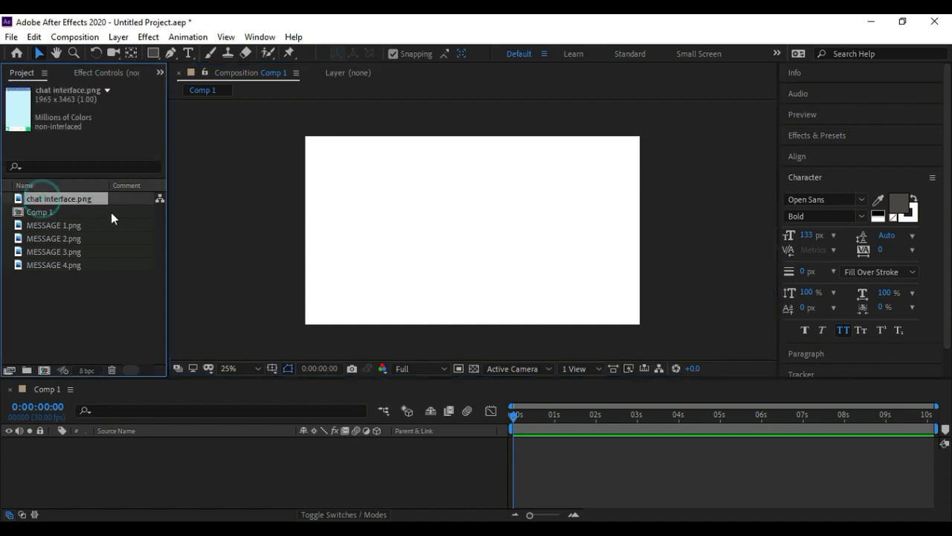
left_click_drag(50, 198, 470, 208)
key("s")
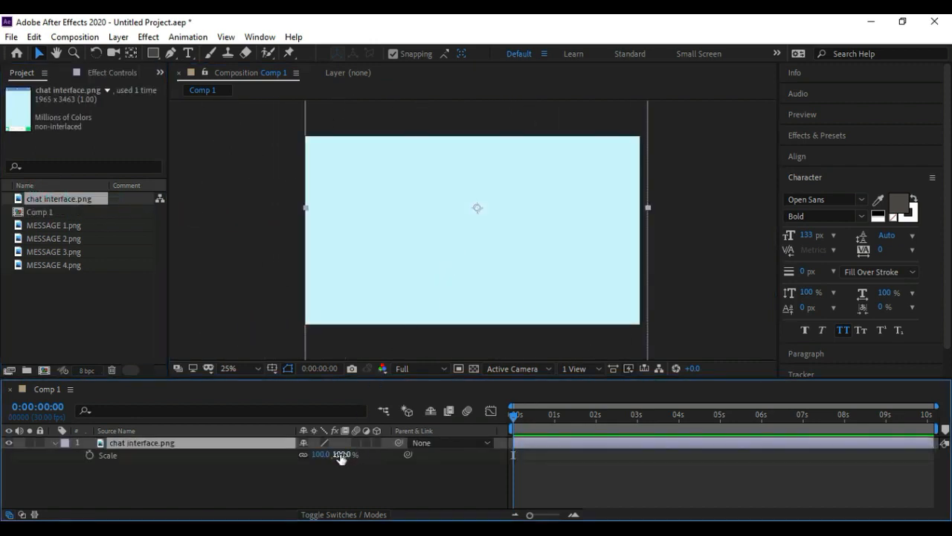
left_click_drag(340, 453, 285, 452)
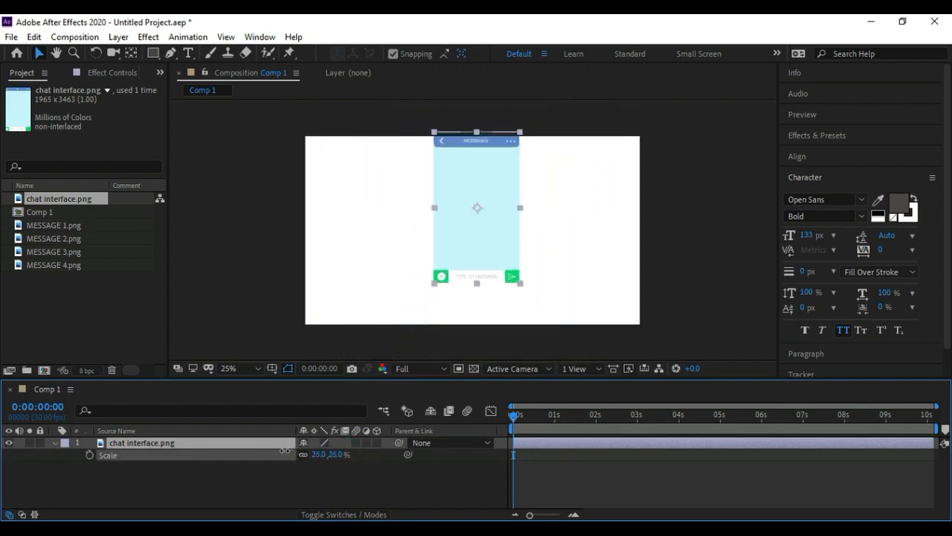
left_click_drag(456, 188, 450, 203)
left_click(679, 259)
left_click(485, 206)
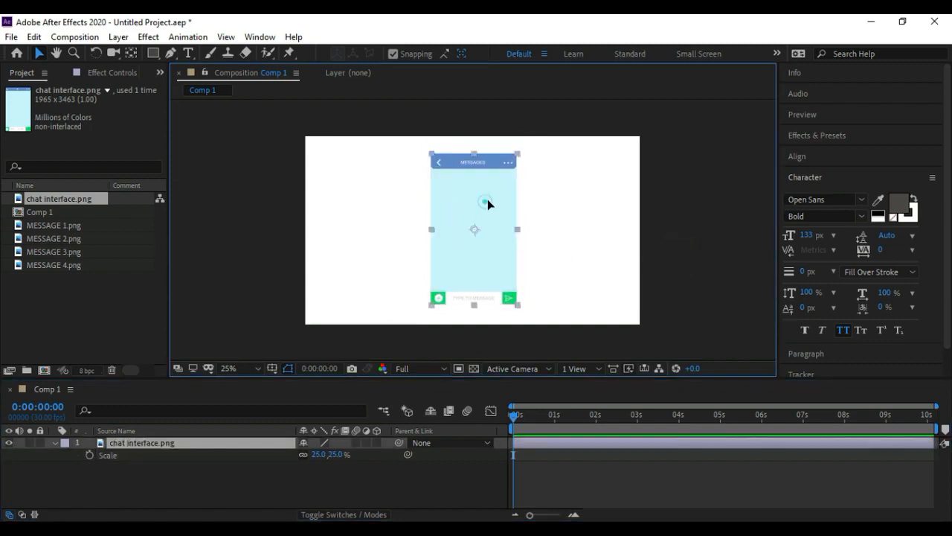
left_click_drag(336, 454, 341, 454)
left_click(709, 261)
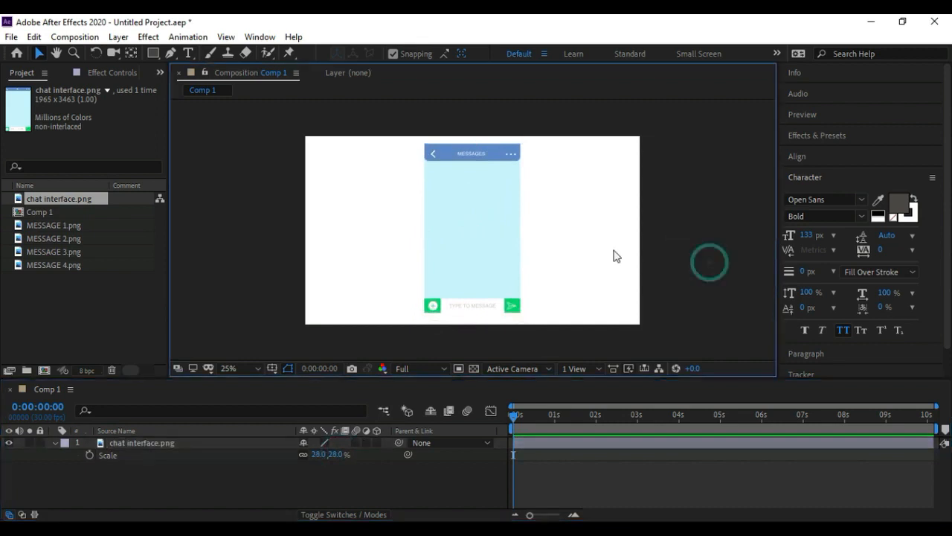
Examine the chat interface's MESSAGES header and body up close, ending on a view of the whole composition
key("period")
key("period")
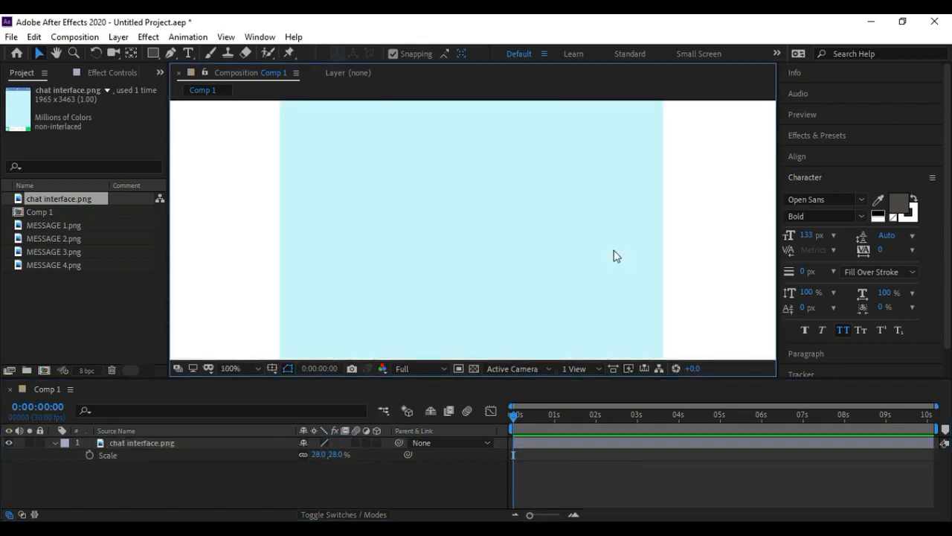
key("period")
key("comma")
key("comma")
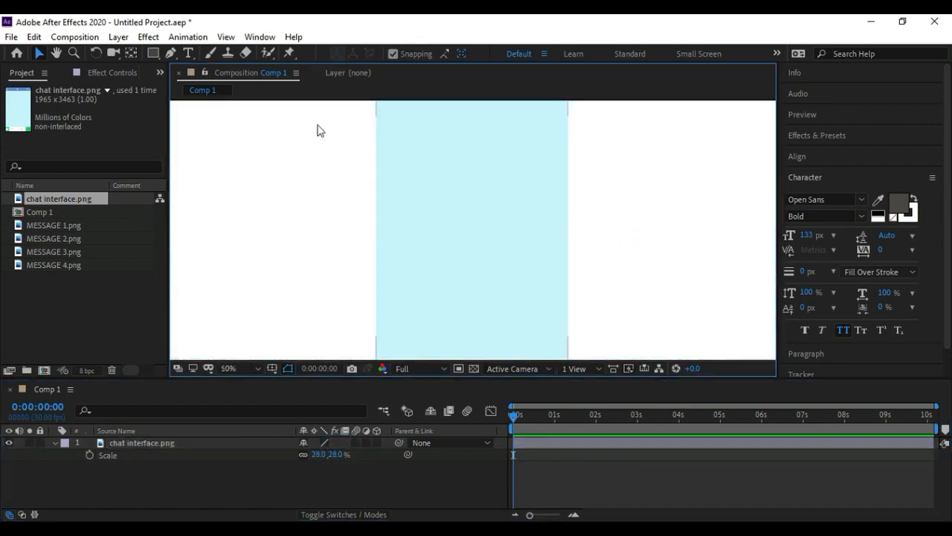
left_click(57, 53)
left_click_drag(421, 209, 409, 331)
left_click_drag(389, 235, 376, 196)
left_click_drag(525, 294, 523, 276)
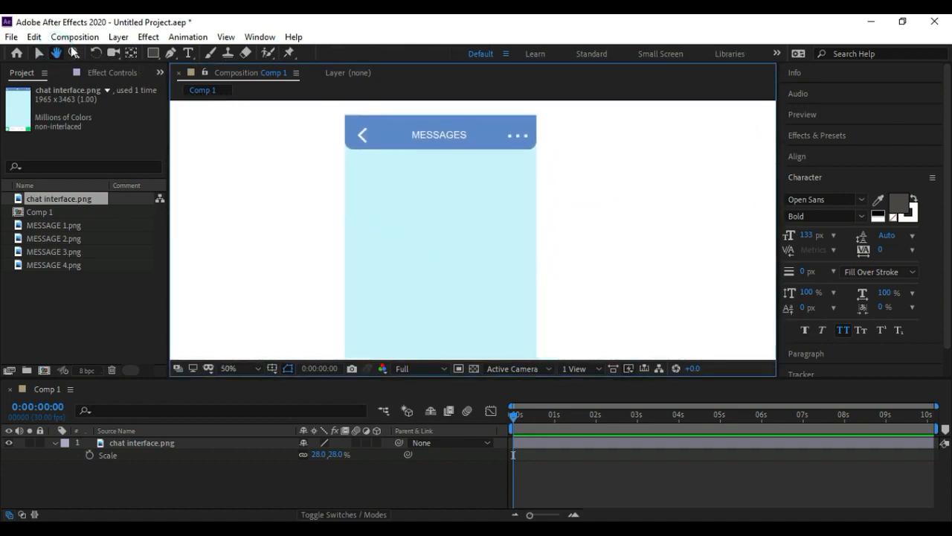
left_click(37, 54)
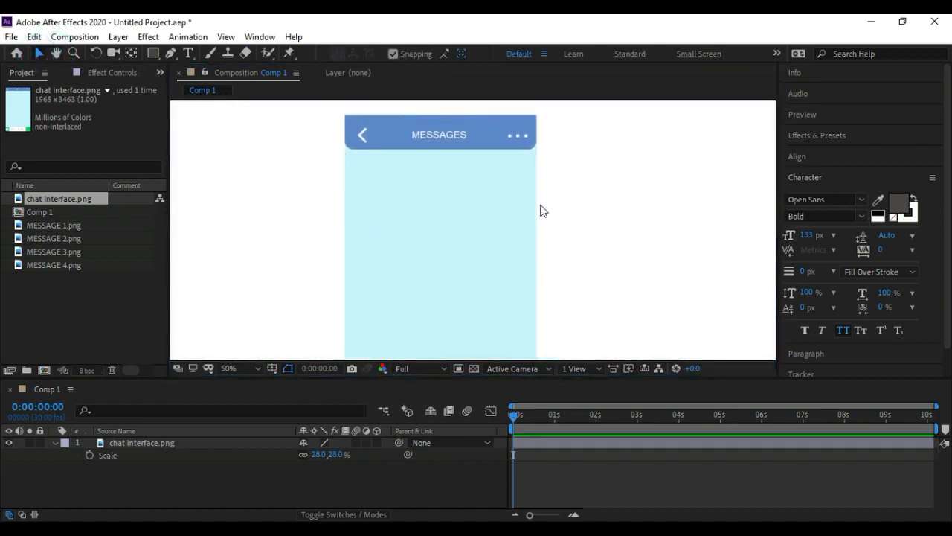
left_click(55, 54)
left_click_drag(685, 271, 684, 262)
left_click(39, 54)
key("comma")
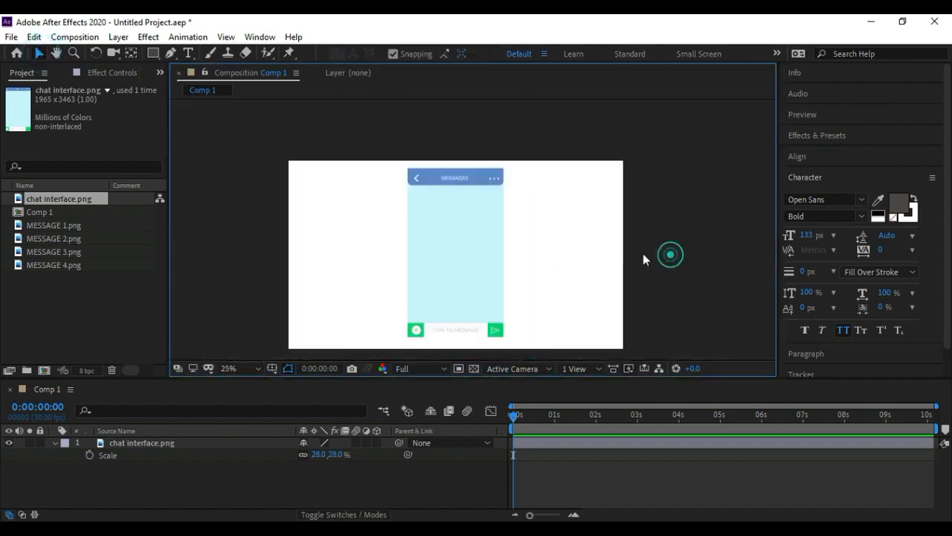
Preview the message images and place MESSAGE 1.png over the chat interface in Comp 1
left_click(55, 223)
left_click(57, 238)
left_click(54, 250)
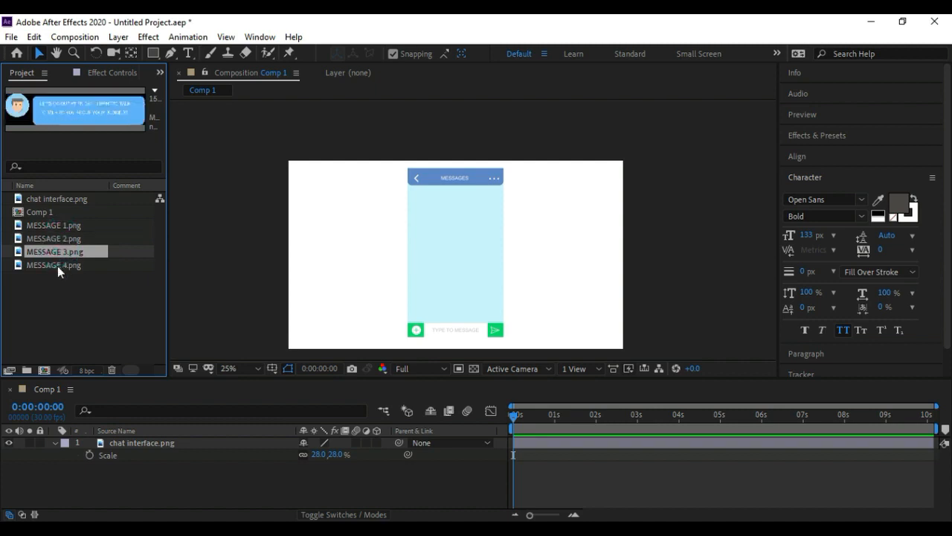
left_click(56, 224)
left_click_drag(47, 230, 470, 232)
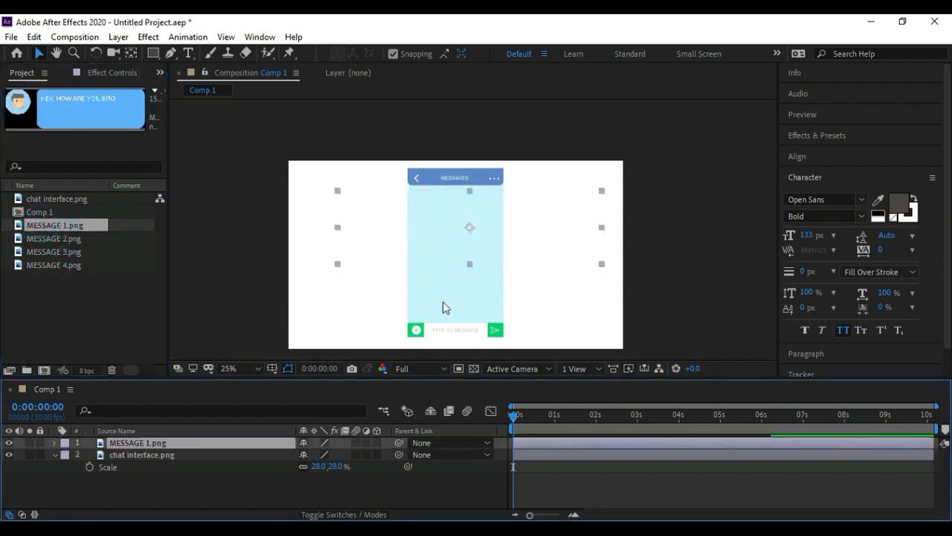
Scale MESSAGE 1 down to 28% and move it just below the MESSAGES header of the chat interface
left_click(55, 455)
key("s")
left_click_drag(344, 460, 300, 456)
left_click_drag(497, 229, 477, 203)
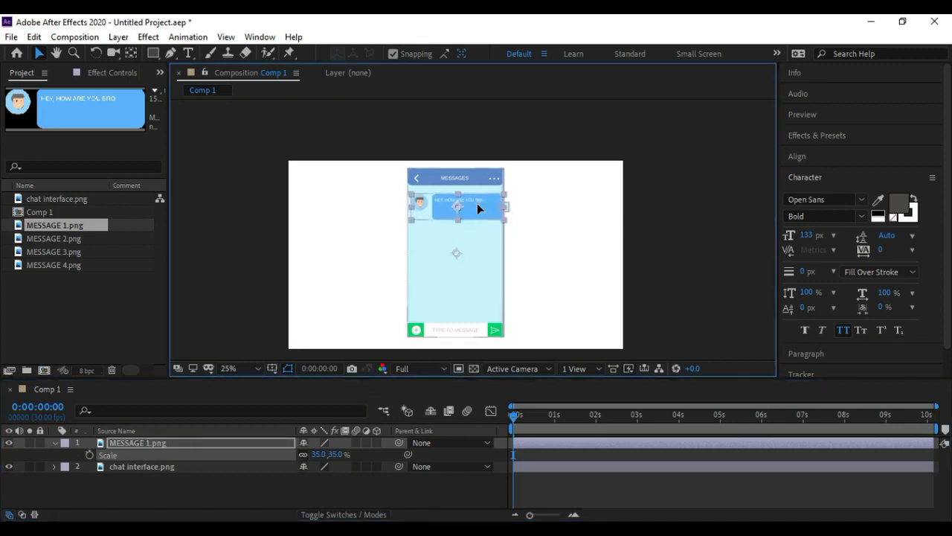
left_click_drag(336, 455, 334, 453)
left_click_drag(477, 215, 464, 212)
Nudge MESSAGE 1 into place so its avatar sits just inside the chat interface's left edge, and deselect it
key("shift+Left")
key("shift+Left")
key("shift+Right")
key("shift+Up")
key("shift+Down")
key("shift+Left")
key("shift+Right")
key("Left")
key("Left")
key("Left")
key("Up")
key("Up")
key("Up")
key("Up")
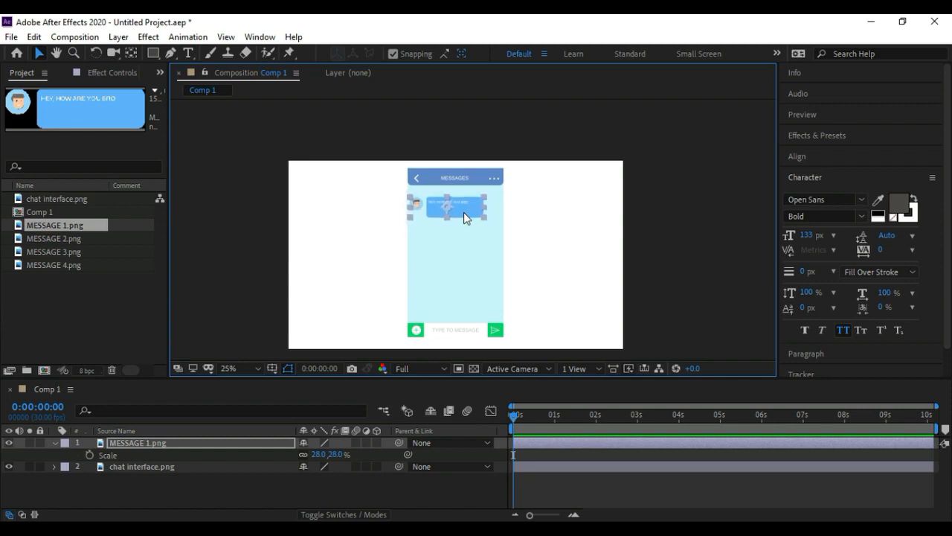
key("Right")
key("Right")
key("Right")
key("Right")
left_click(673, 244)
left_click(447, 206)
left_click(697, 221)
left_click(447, 208)
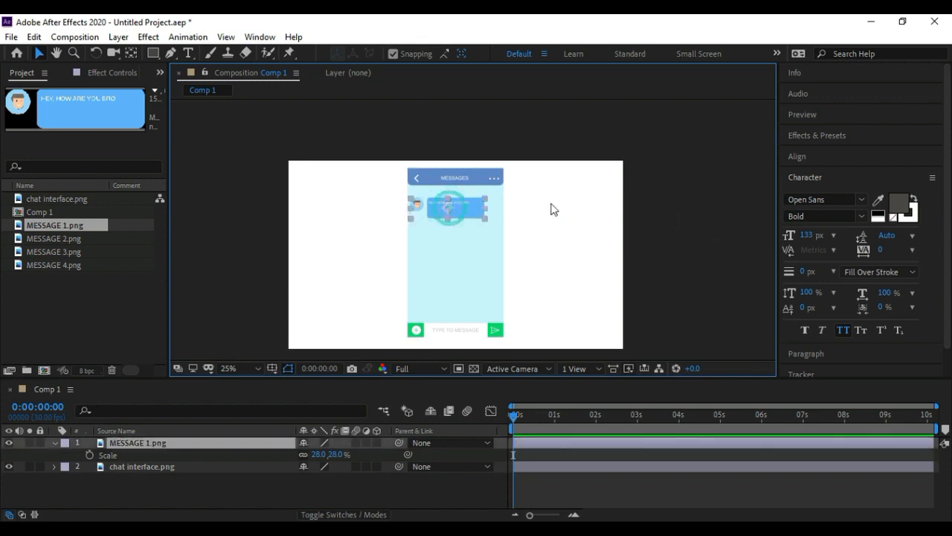
left_click(666, 218)
Add MESSAGE 2.png to Comp 1 below MESSAGE 1 and set its Scale to 33%
left_click(61, 238)
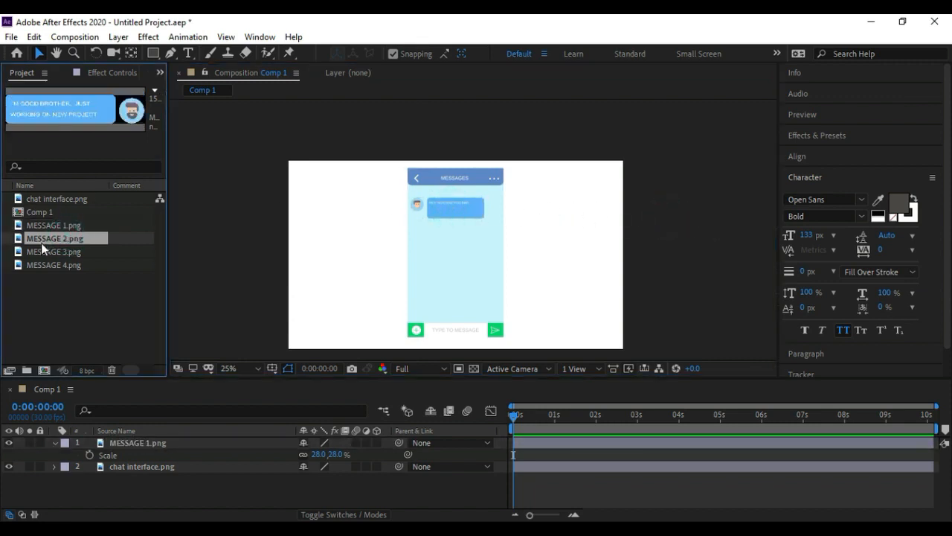
left_click_drag(39, 242, 454, 242)
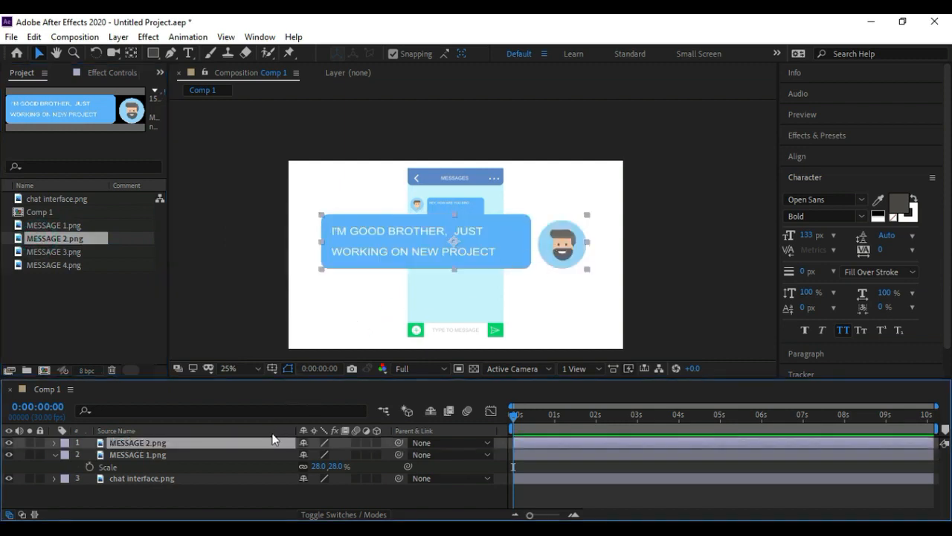
key("s")
left_click_drag(340, 454, 296, 456)
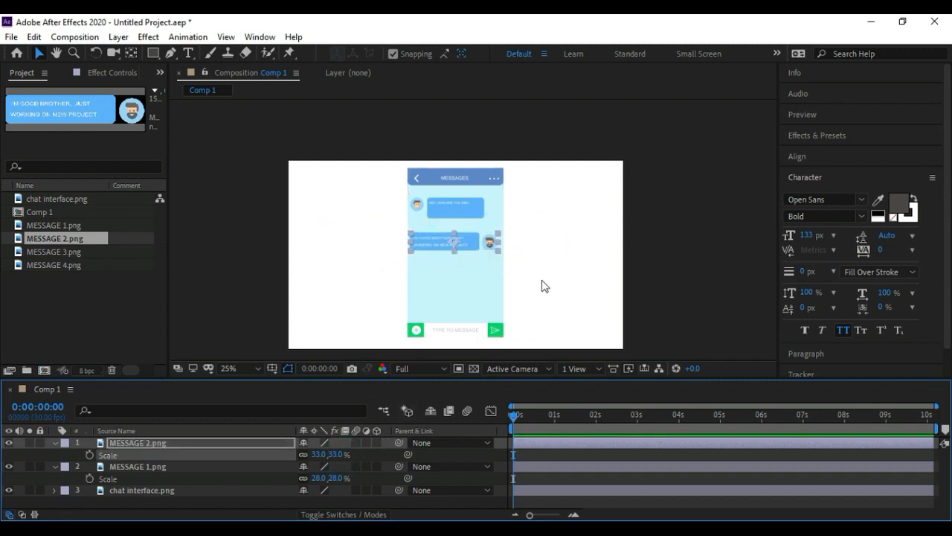
Nudge MESSAGE 2 toward the chat interface's right edge and slightly up, closer to MESSAGE 1
key("Right")
key("Right")
key("Right")
key("Right")
key("Right")
key("Right")
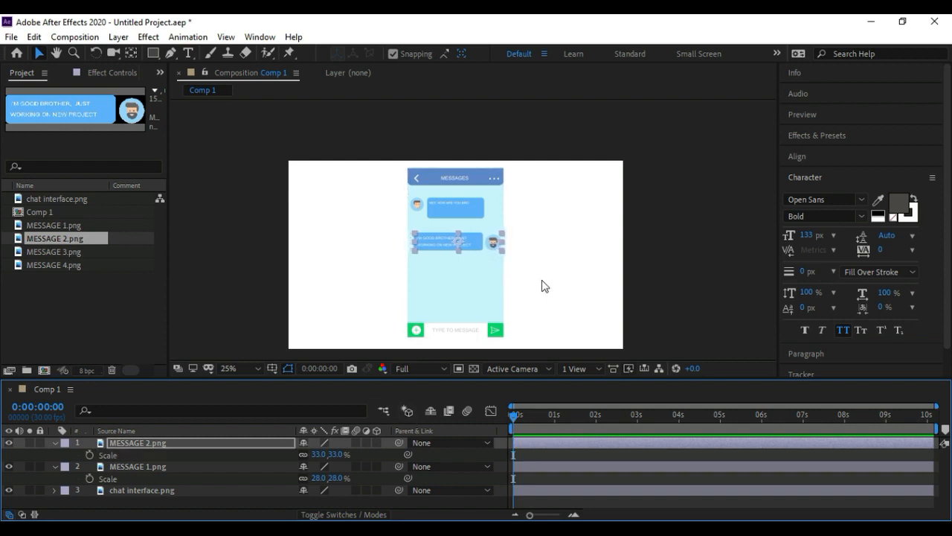
key("Up")
key("Up")
key("Up")
key("Up")
key("Up")
key("Up")
key("Up")
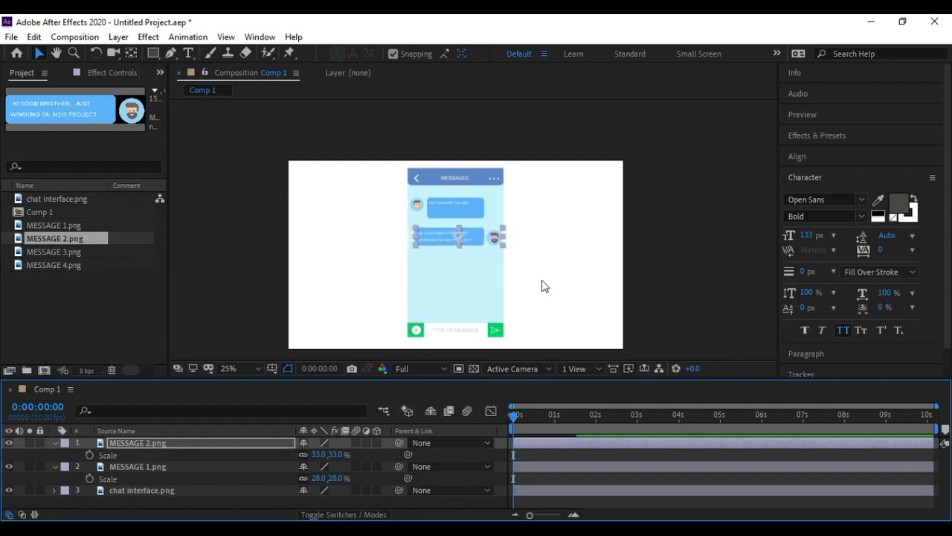
key("Up")
key("Down")
key("Down")
key("Down")
key("Down")
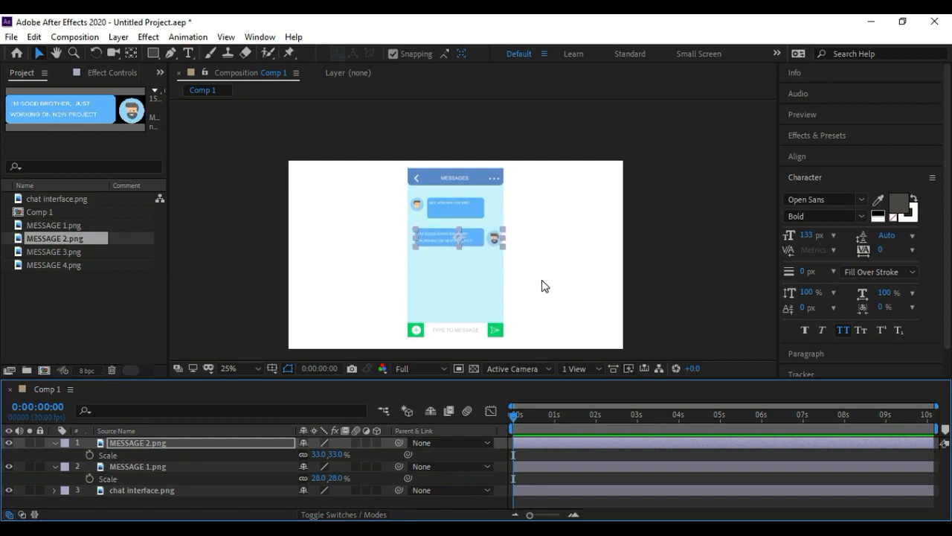
key("shift+Right")
key("shift+Right")
key("shift+Right")
key("shift+Right")
key("shift+Right")
key("shift+Right")
key("shift+Right")
key("shift+Right")
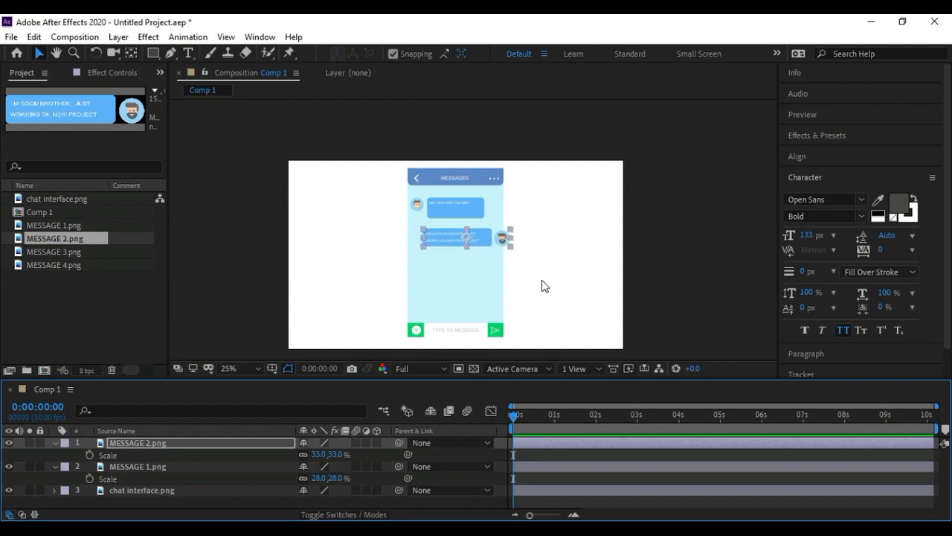
key("shift+Left")
key("shift+Left")
key("shift+Left")
key("shift+Left")
key("shift+Left")
key("shift+Left")
key("shift+Left")
key("shift+Left")
Fine-tune MESSAGE 2's position so its avatar sits just inside the chat interface's right edge, and deselect it
key("Right")
key("Right")
key("Up")
key("Up")
key("Up")
key("Up")
key("Left")
key("Left")
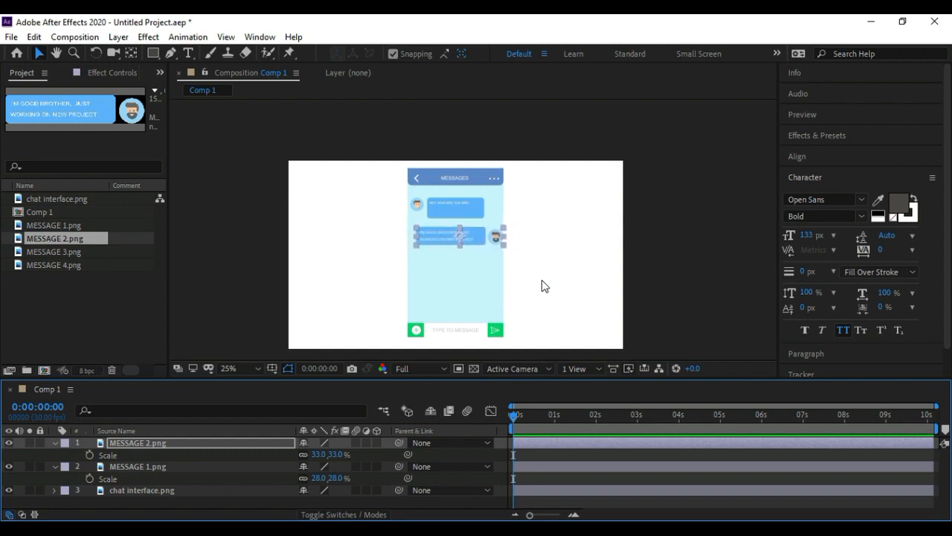
key("Left")
key("Up")
key("Up")
key("Down")
left_click(653, 270)
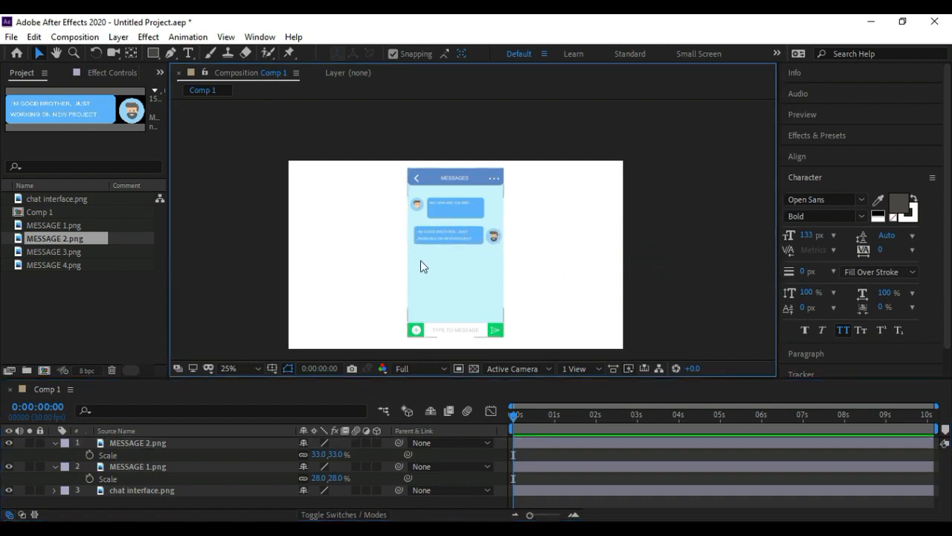
Add MESSAGE 3.png to Comp 1, scale it to 34%, and position it below MESSAGE 2 with a gap
left_click(54, 252)
left_click_drag(51, 255, 515, 264)
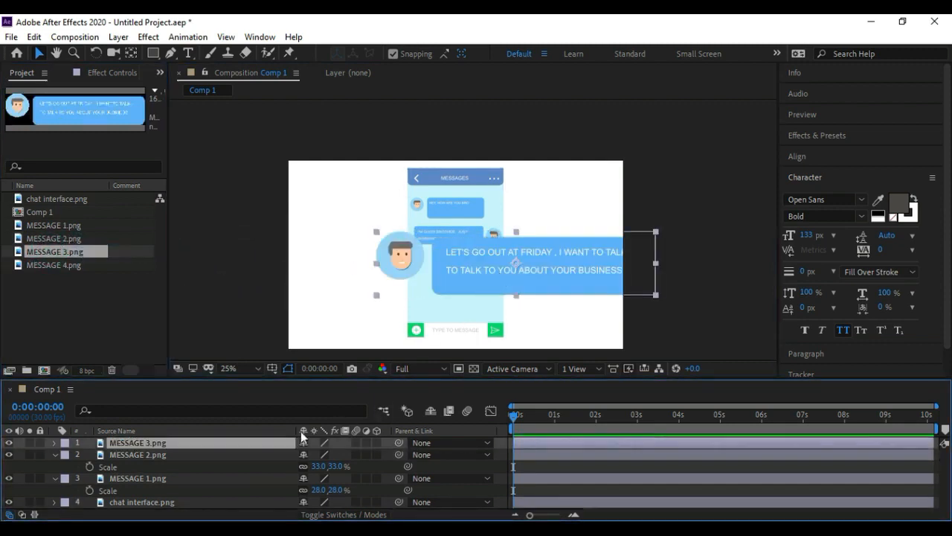
key("s")
left_click_drag(332, 454, 294, 456)
left_click_drag(532, 261, 467, 272)
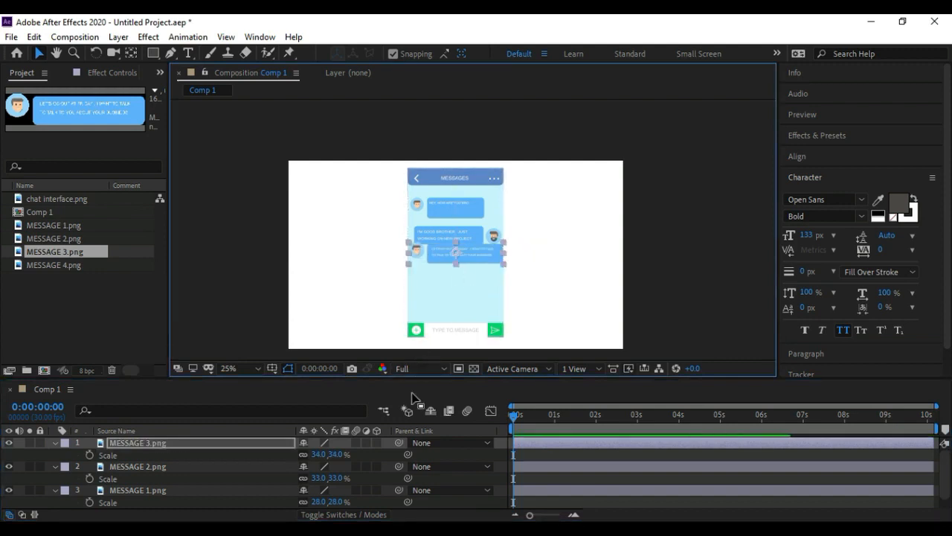
key("shift+Down")
key("shift+Down")
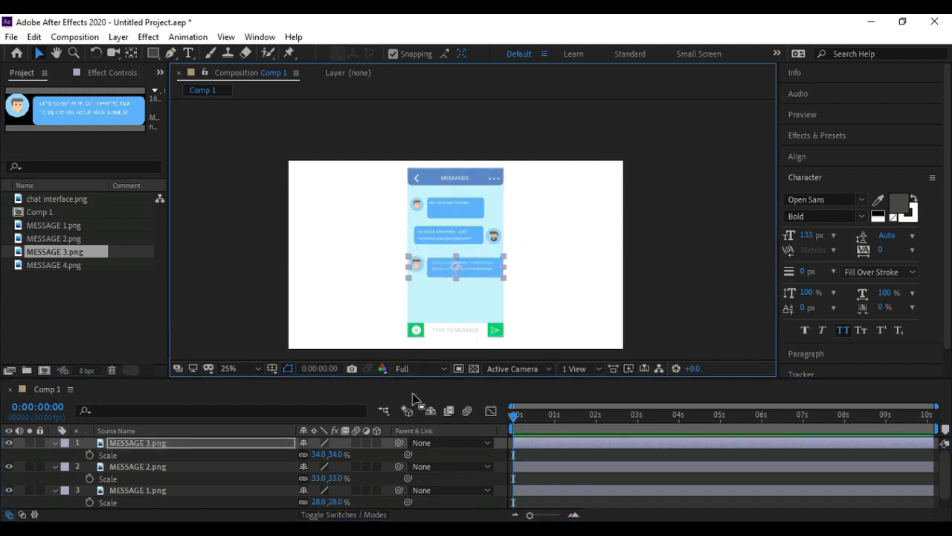
Reduce MESSAGE 3's Scale to 29% and shift it left to line up its avatar with MESSAGE 1's
left_click_drag(332, 455, 328, 455)
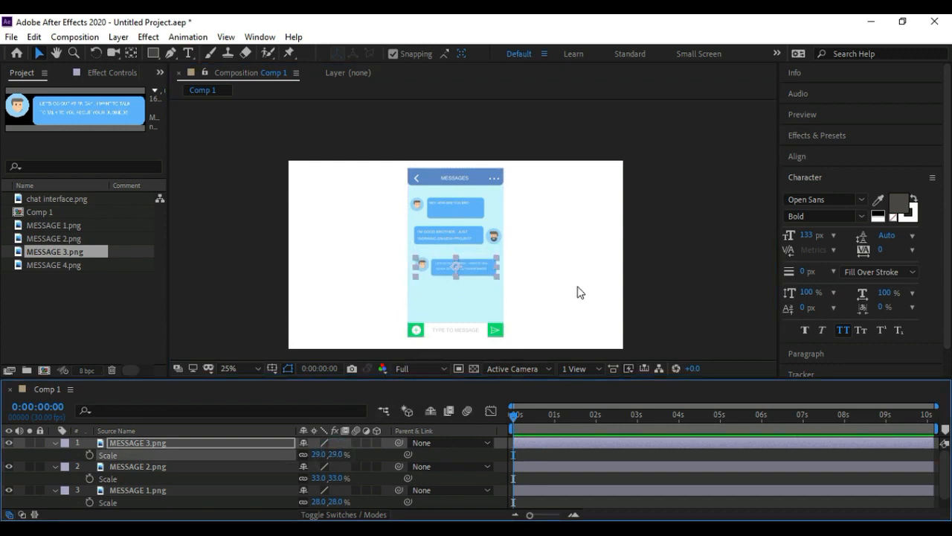
key("shift+Left")
key("shift+Left")
key("shift+Left")
key("shift+Left")
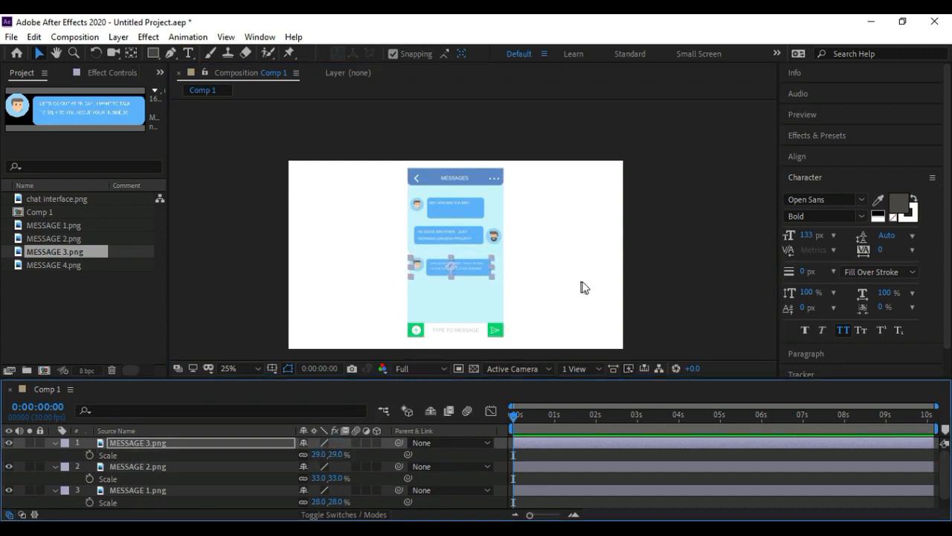
left_click(665, 287)
Add MESSAGE 4.png below MESSAGE 3, set its Scale to 32%, and shift it toward the chat interface's right edge
left_click(69, 265)
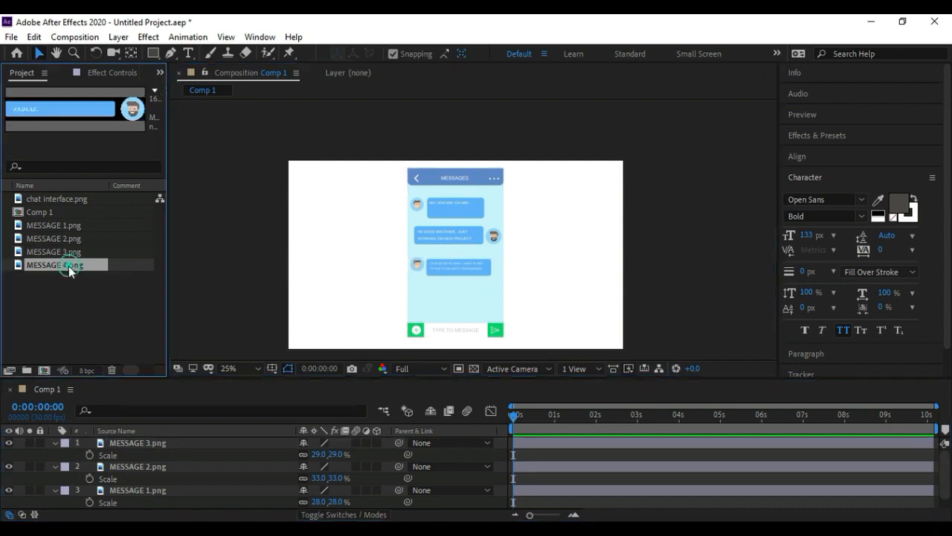
left_click_drag(52, 267, 441, 299)
key("s")
left_click_drag(338, 459, 287, 455)
key("shift+Right")
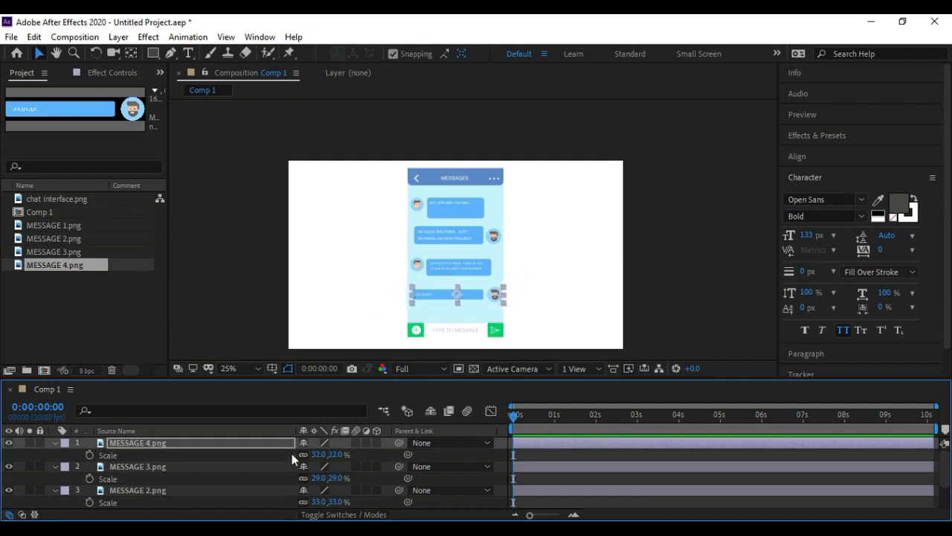
left_click(677, 253)
Collapse the Scale properties of all four message layers in the timeline
scroll(138, 464, "down", 1)
scroll(123, 480, "up", 1)
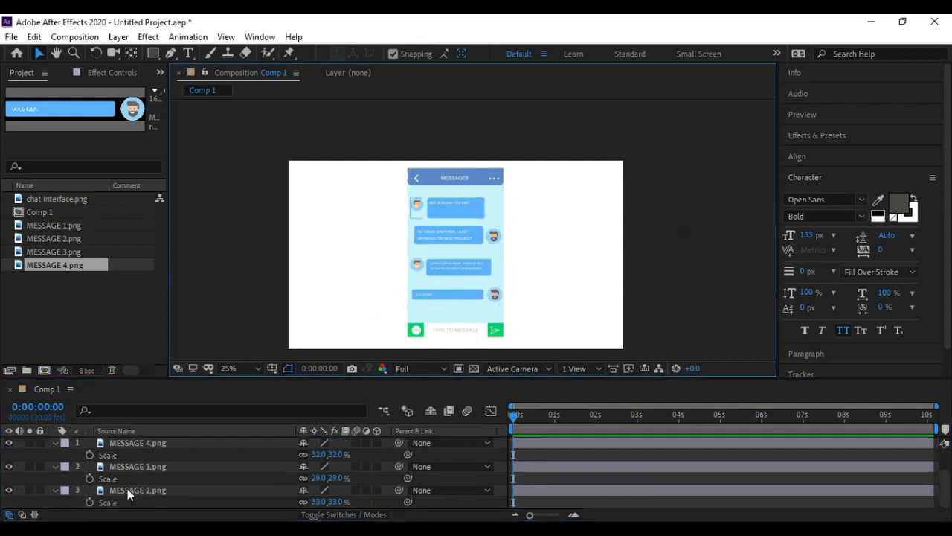
left_click(54, 442)
left_click(54, 454)
left_click(55, 466)
left_click(54, 479)
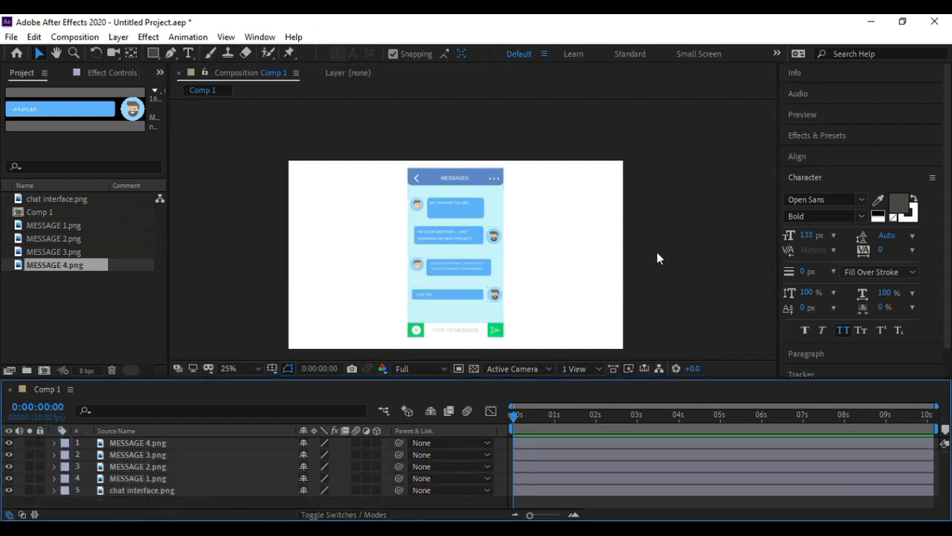
Go through the five layers in the stack and examine the chat interface and its four message bubbles up close
left_click(161, 491)
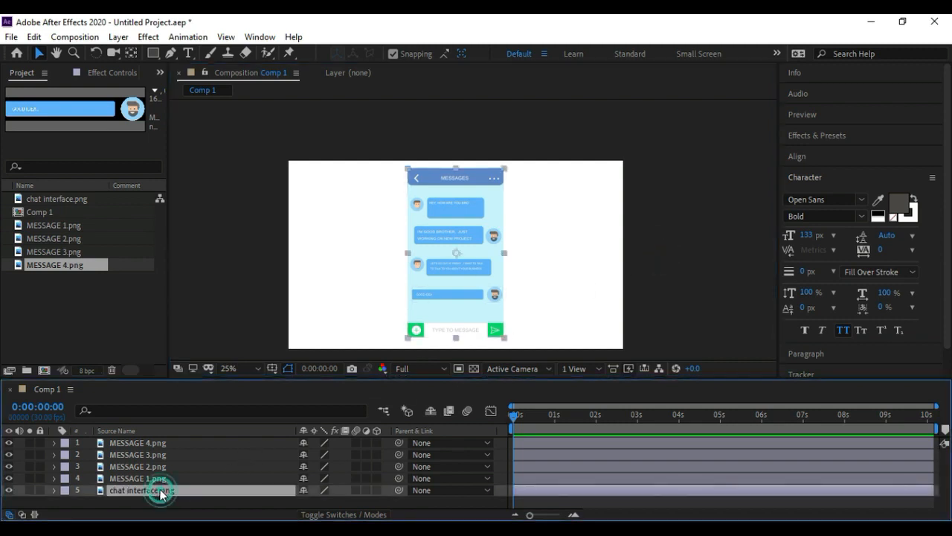
left_click(146, 477)
left_click(146, 465)
left_click(148, 455)
left_click(151, 443)
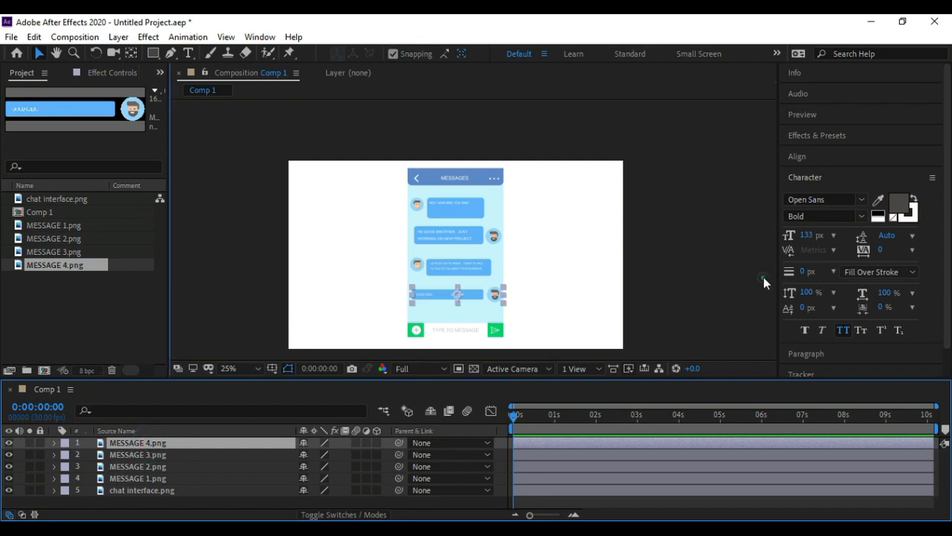
left_click(763, 277)
scroll(474, 194, "up", 4)
left_click(56, 52)
left_click_drag(659, 166, 712, 215)
left_click_drag(712, 270, 680, 206)
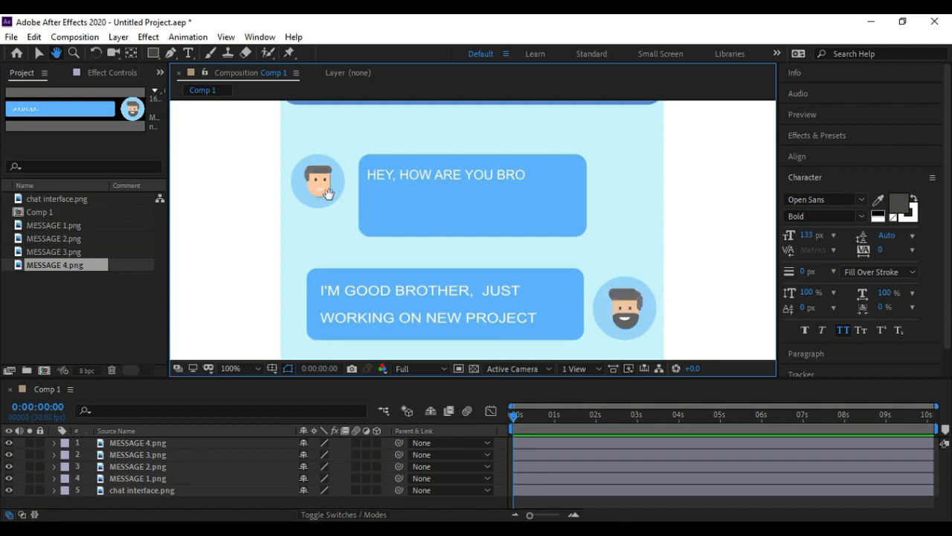
scroll(639, 182, "down", 5)
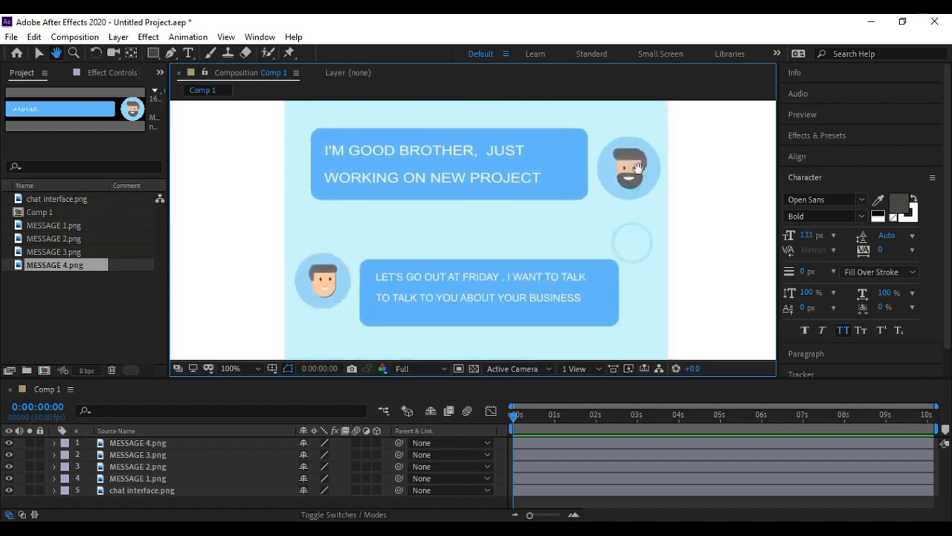
scroll(642, 173, "down", 6)
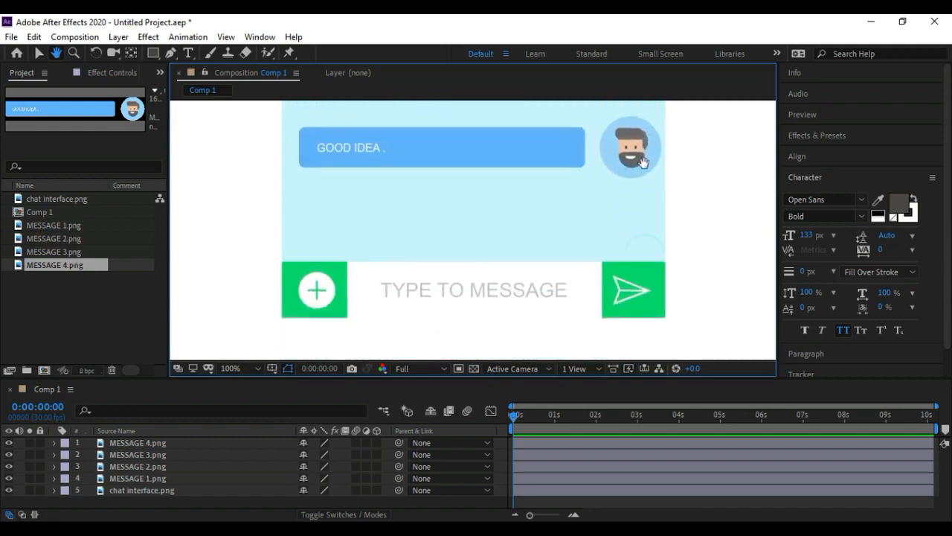
scroll(596, 135, "up", 5)
scroll(588, 152, "down", 2)
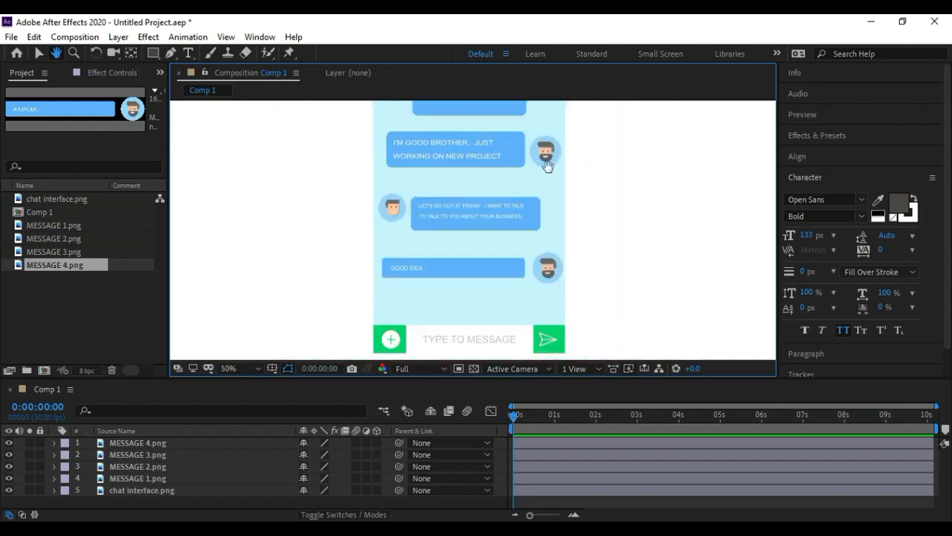
scroll(612, 178, "up", 5)
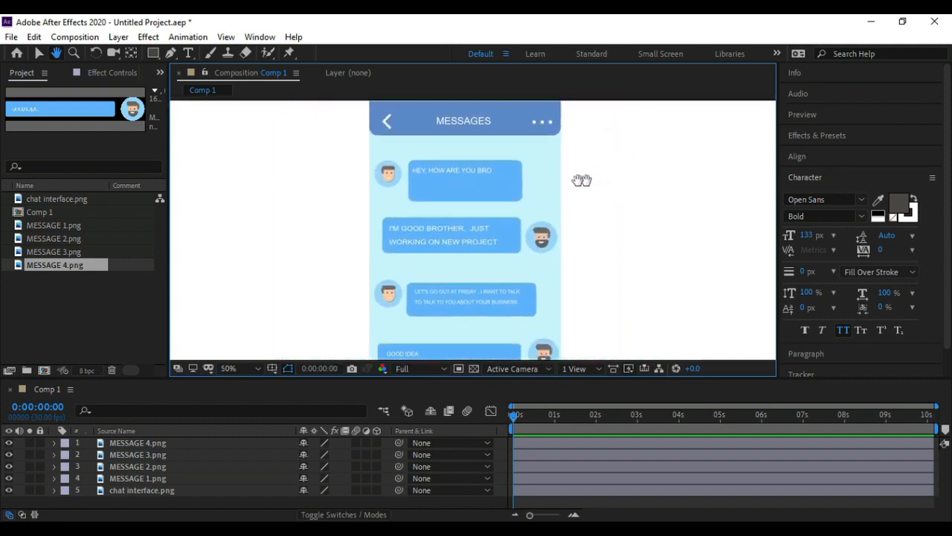
scroll(646, 165, "up", 1)
left_click_drag(645, 166, 654, 215)
Move MESSAGE 1's anchor point from its centre to its left edge beside the avatar with the Pan Behind tool
left_click(38, 53)
left_click(393, 183)
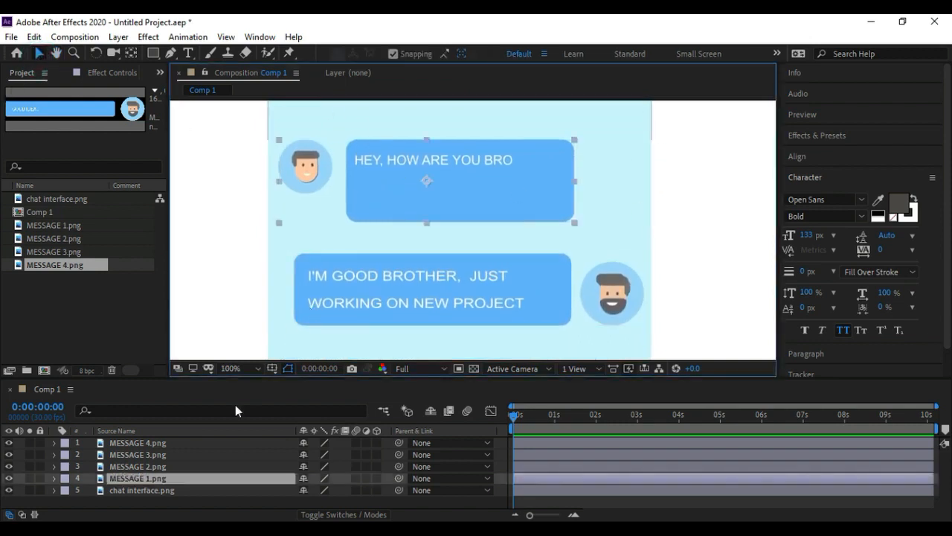
mouse_move(515, 417)
left_mouse_down()
mouse_move(533, 417)
mouse_move(510, 414)
left_mouse_up()
left_click(432, 181)
left_click(131, 54)
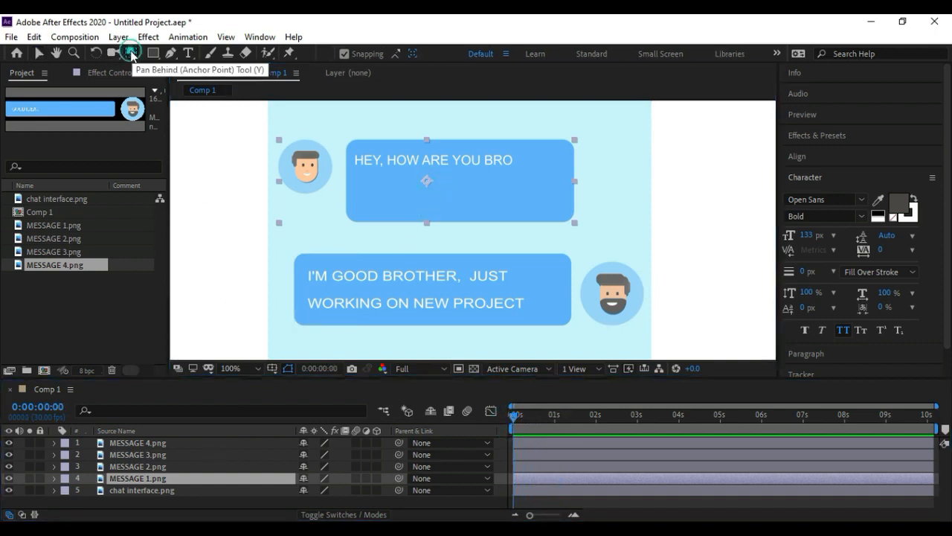
left_click(427, 183)
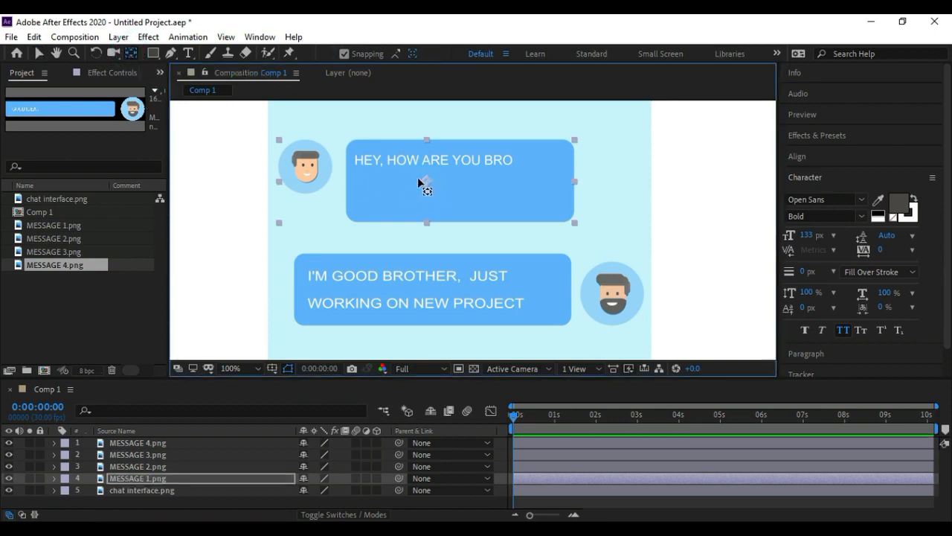
left_click_drag(426, 181, 277, 180)
Set MESSAGE 1's Scale to 0% and add a Scale keyframe at 0:00:00:00
left_click(202, 482)
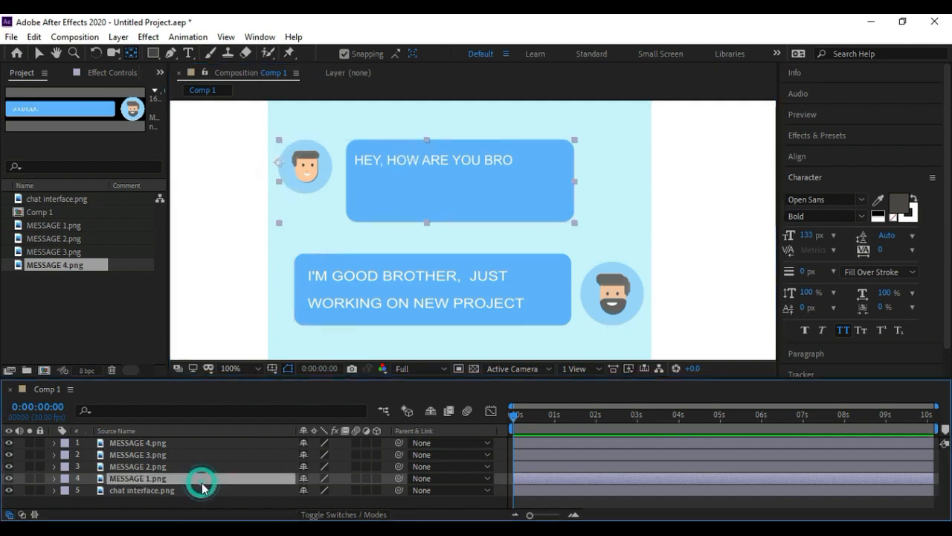
key("s")
mouse_move(338, 496)
left_mouse_down()
mouse_move(321, 492)
mouse_move(339, 490)
left_mouse_up()
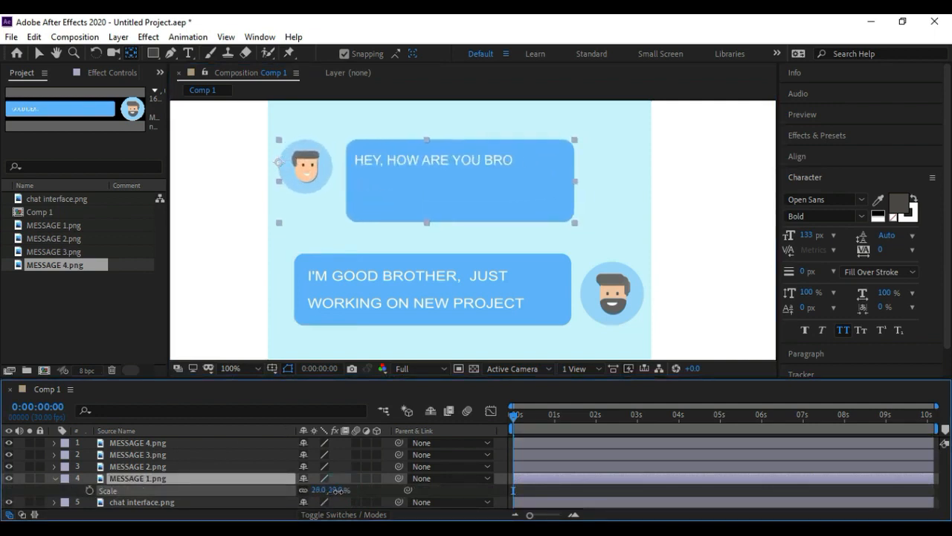
left_click(237, 479)
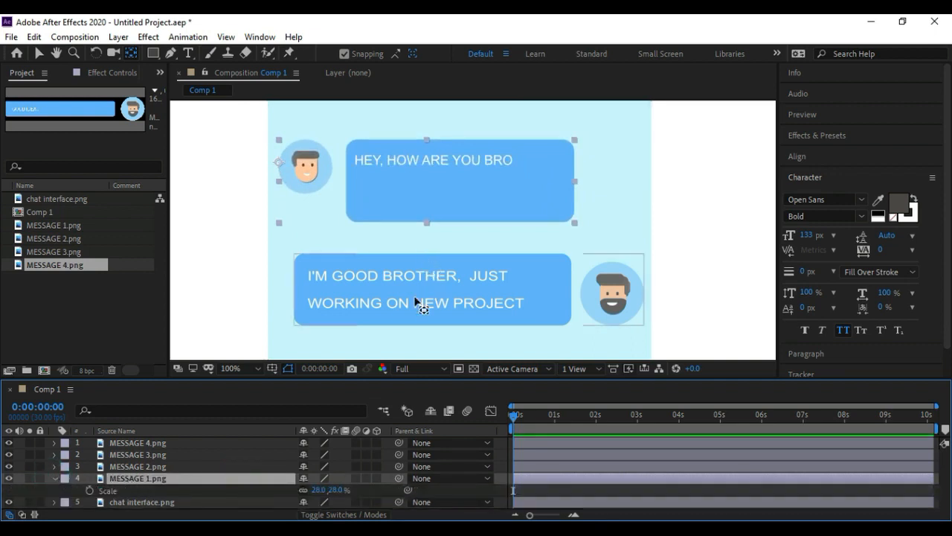
left_click(335, 491)
key("Return")
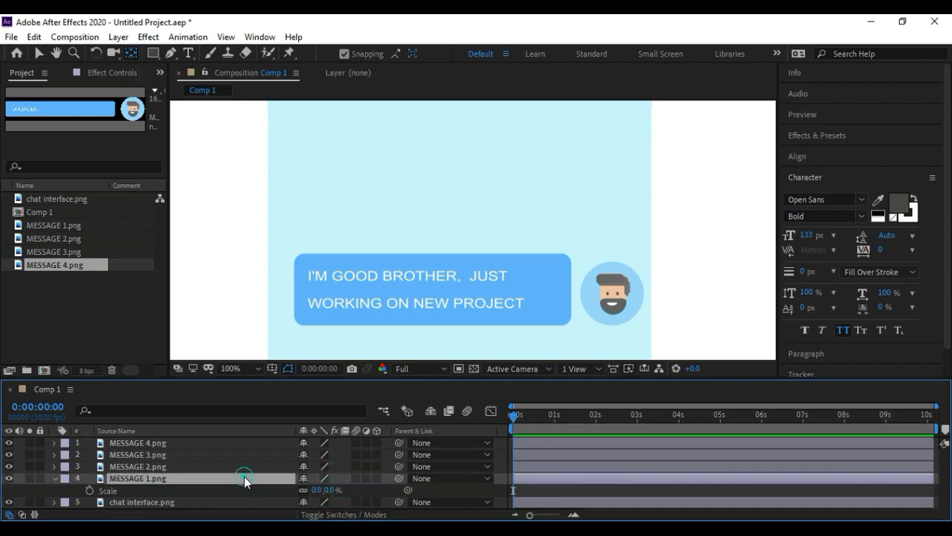
left_click(89, 490)
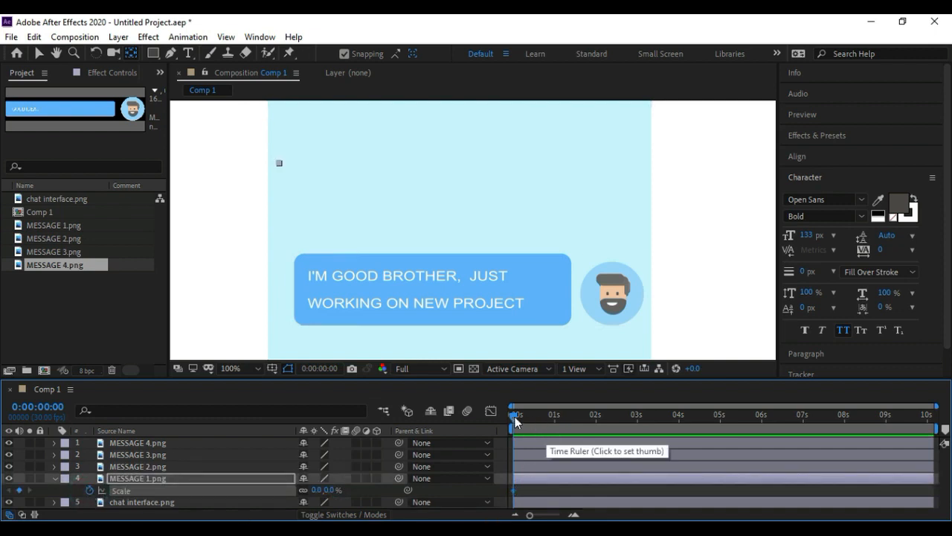
Keyframe MESSAGE 1's Scale at 30% at 0:00:00:29 and shift that keyframe earlier to about 0:00:00:20
left_click(570, 417)
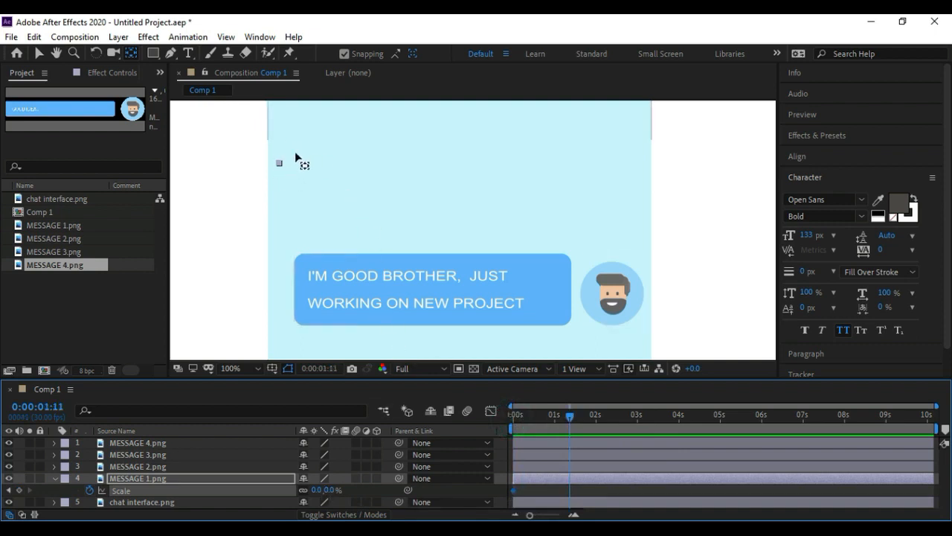
left_click_drag(566, 418, 545, 415)
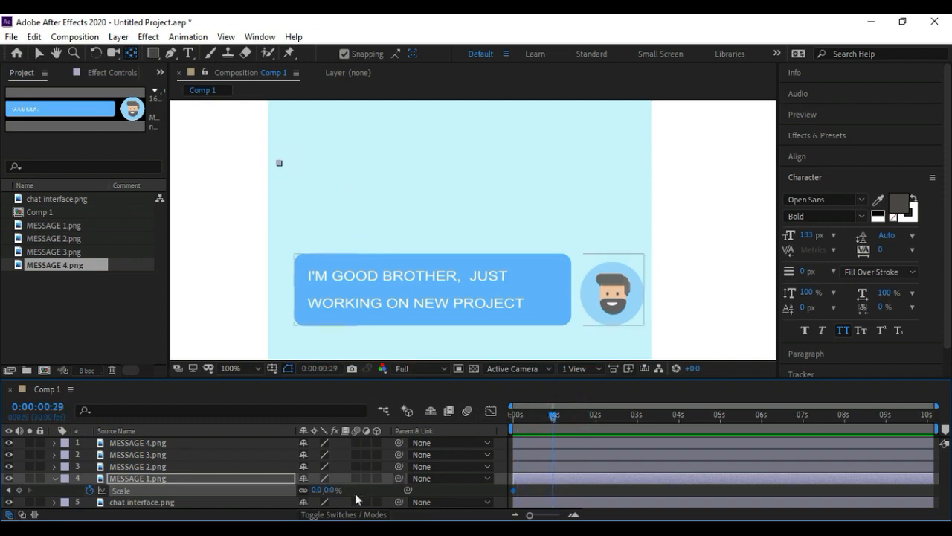
left_click_drag(327, 490, 348, 492)
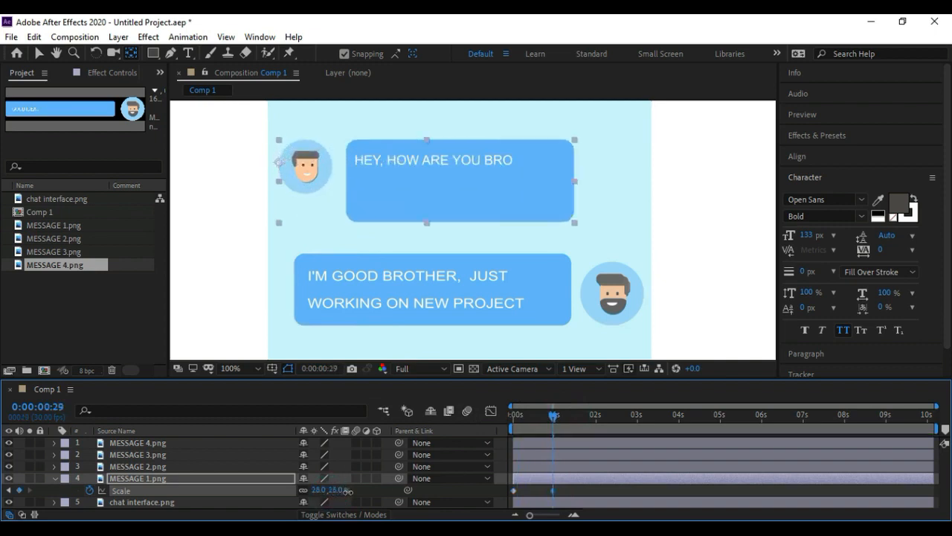
left_click_drag(348, 491, 349, 492)
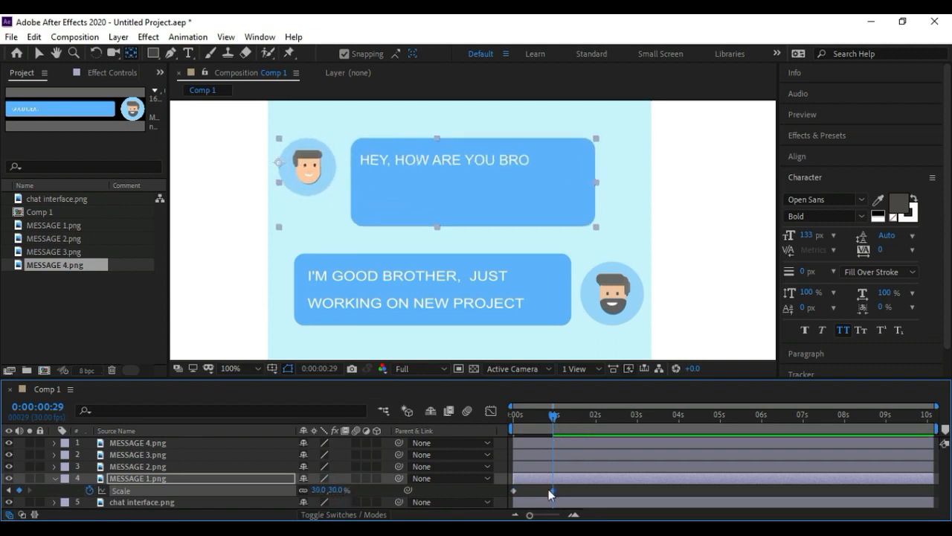
left_click_drag(552, 491, 540, 492)
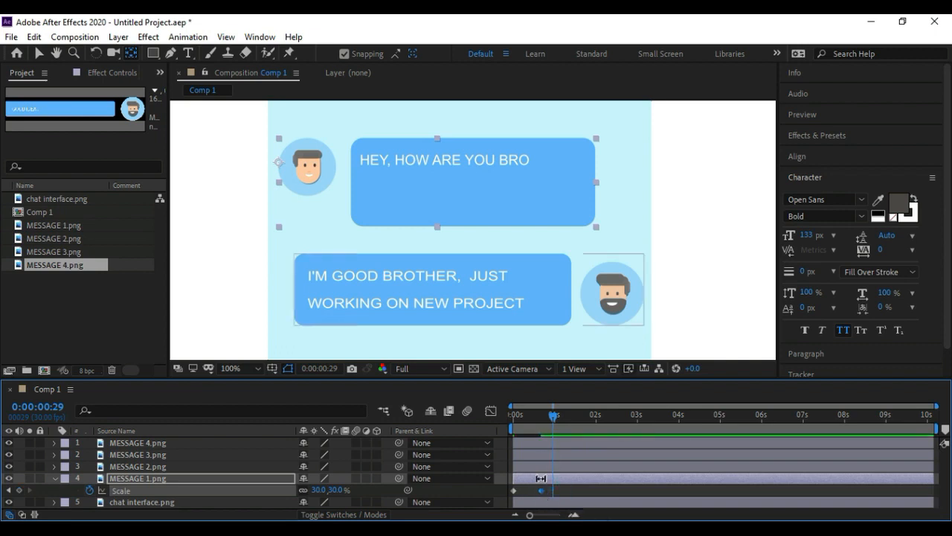
Add a third Scale keyframe of 28% to MESSAGE 1 at 0:00:00:29
mouse_move(553, 418)
left_mouse_down()
mouse_move(541, 418)
mouse_move(551, 424)
left_mouse_up()
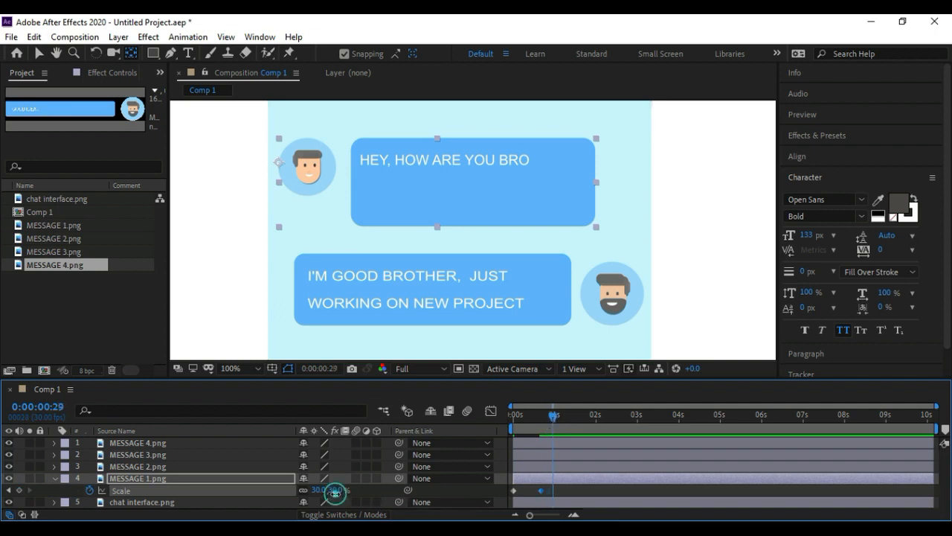
left_click_drag(332, 493, 332, 493)
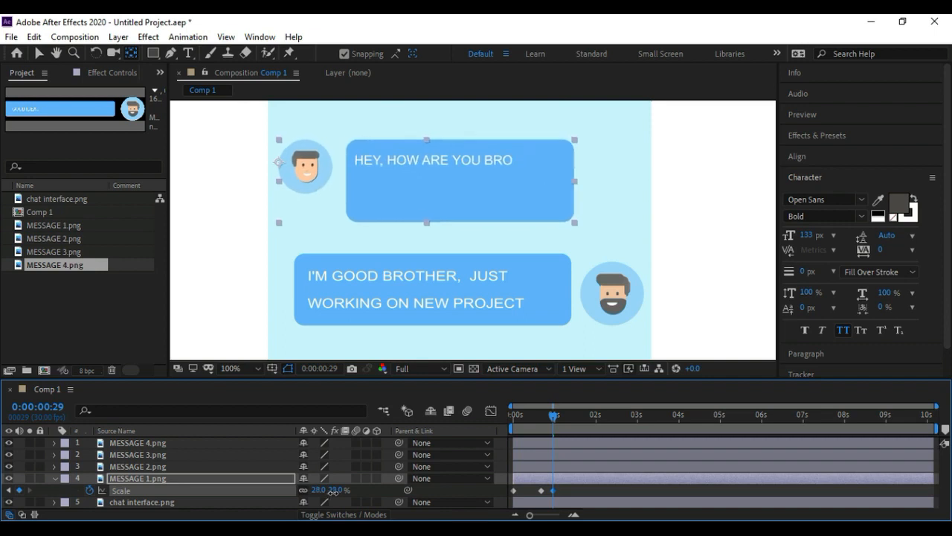
left_click(566, 493)
Preview MESSAGE 1's scale-up animation from the start of the composition
left_click_drag(552, 422, 512, 421)
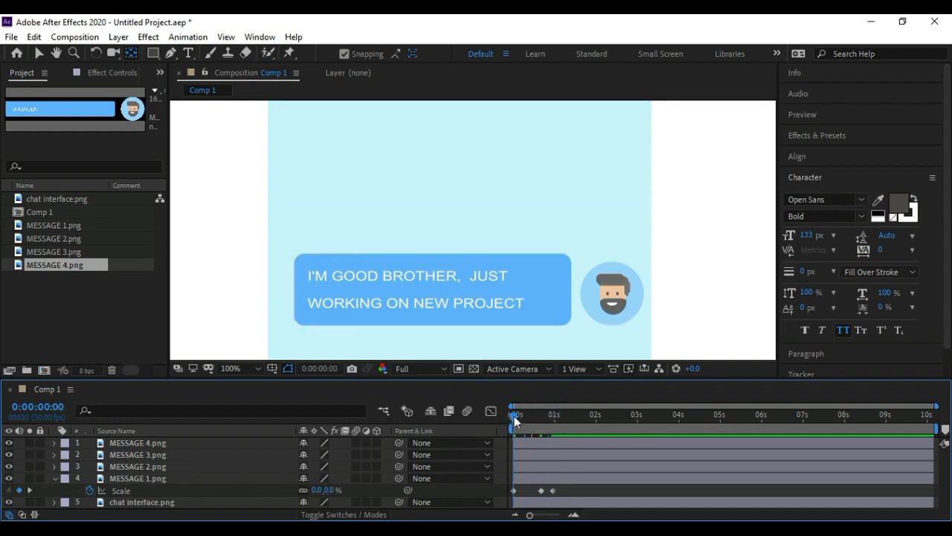
left_click(514, 417)
mouse_move(516, 421)
left_mouse_down()
mouse_move(546, 416)
mouse_move(506, 420)
left_mouse_up()
key("space")
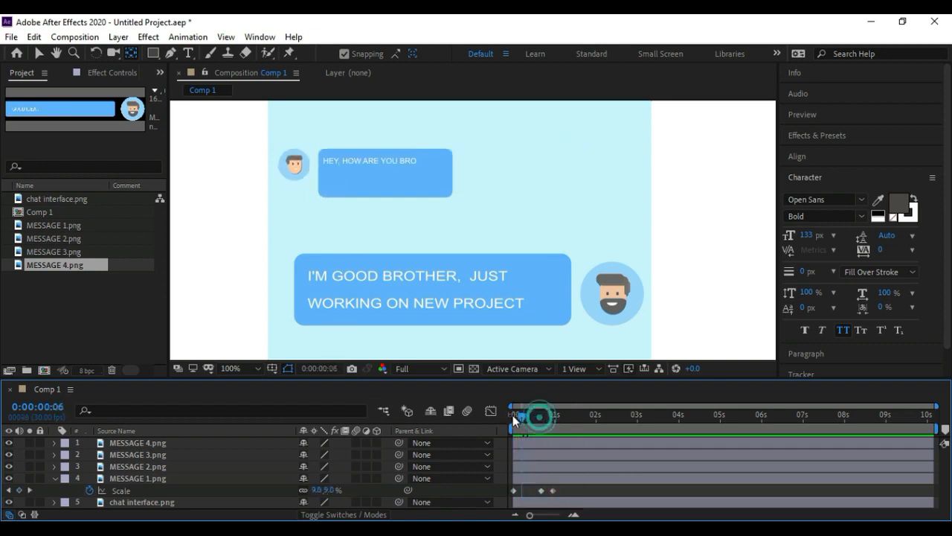
key("space")
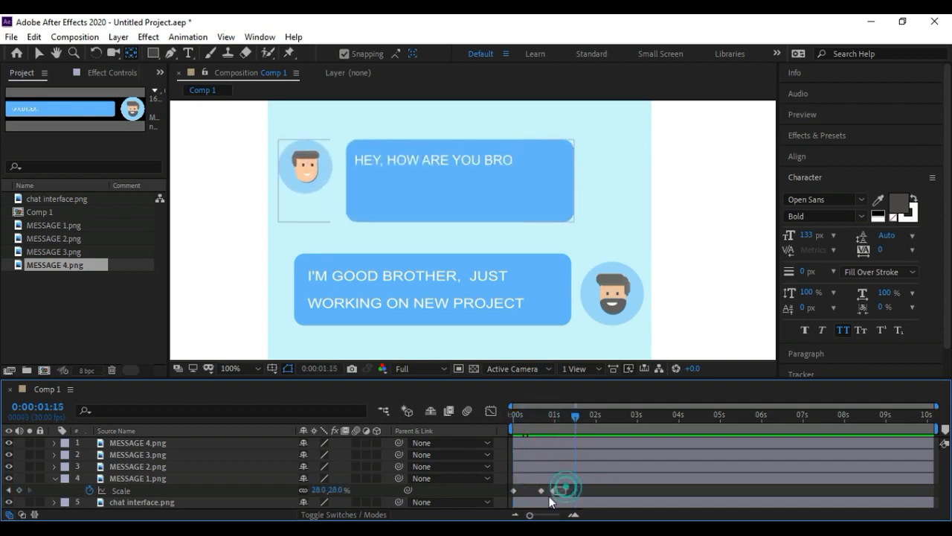
Apply Easy Ease to MESSAGE 1's three Scale keyframes
left_click(551, 491)
right_click(553, 490)
mouse_move(654, 480)
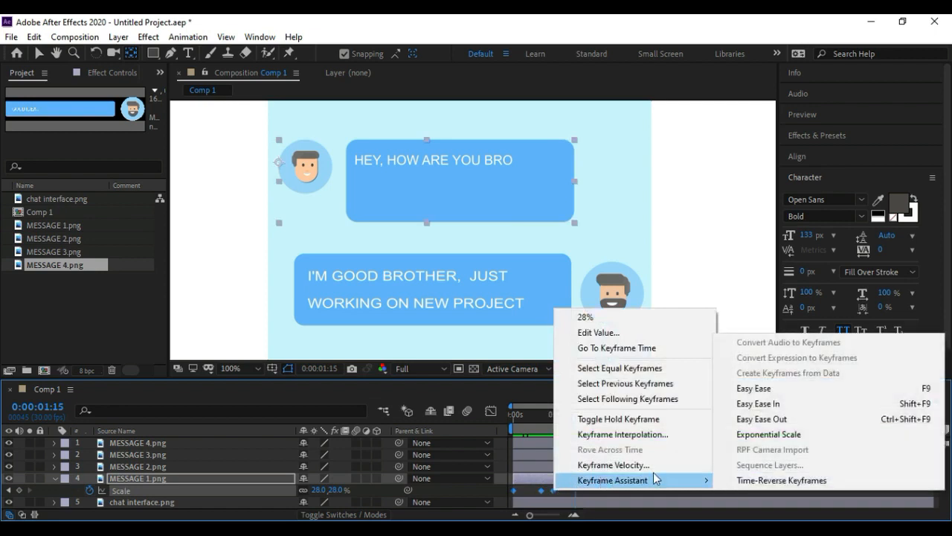
left_click(755, 388)
left_click(567, 495)
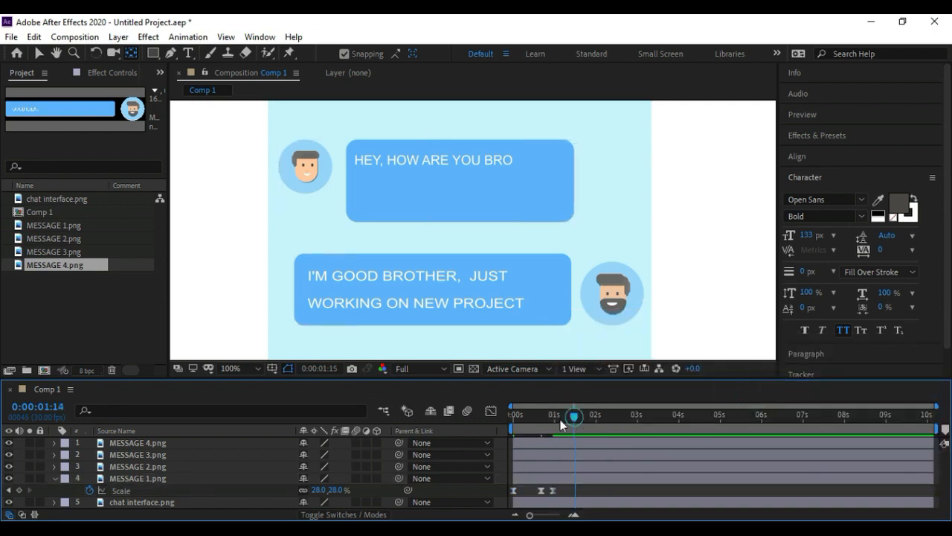
Play back MESSAGE 1's eased animation from the start, and place composition marker 1 at 0:00:01:00
left_click_drag(575, 418, 501, 422)
key("space")
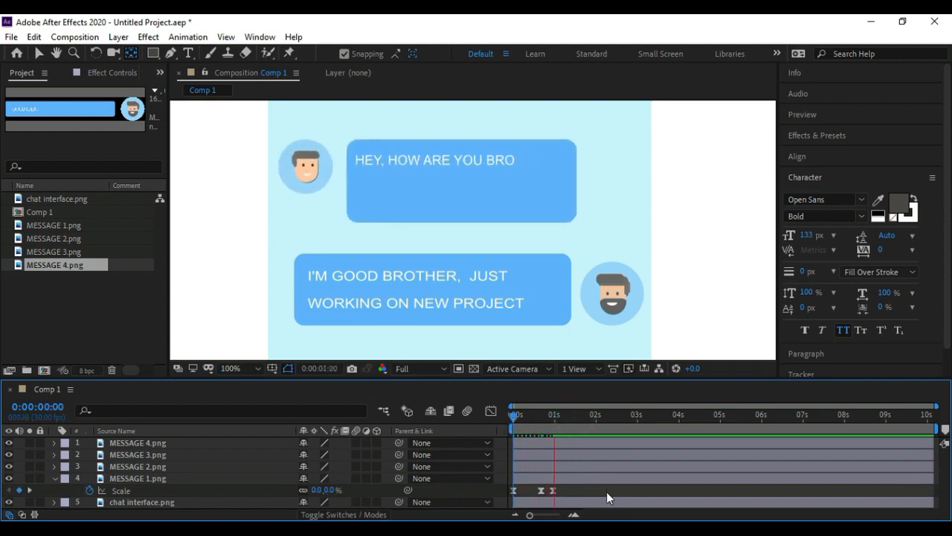
left_click_drag(561, 418, 484, 423)
key("space")
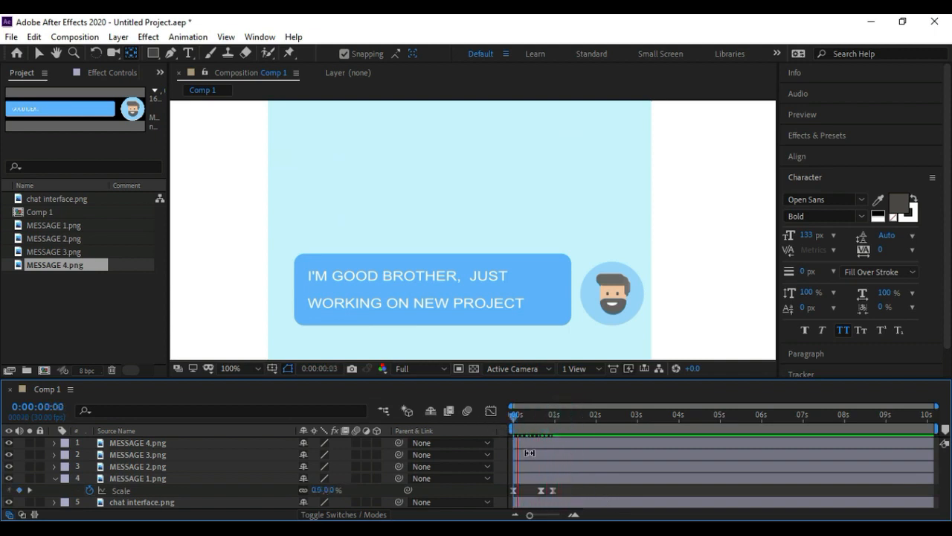
key("space")
left_click_drag(563, 420, 553, 421)
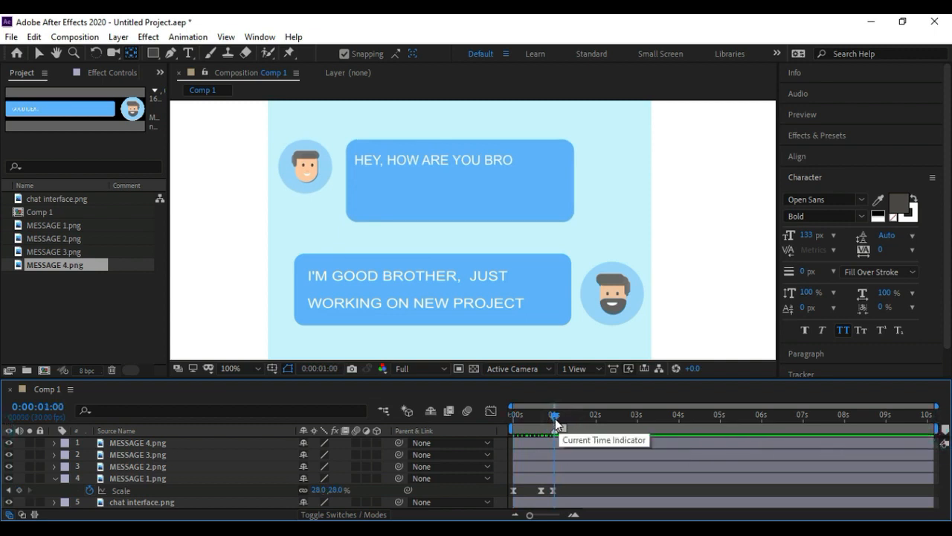
Move MESSAGE 2's anchor point to its right edge beside the avatar, and collapse MESSAGE 1's Scale property
mouse_move(556, 421)
left_mouse_down()
mouse_move(510, 419)
mouse_move(570, 417)
left_mouse_up()
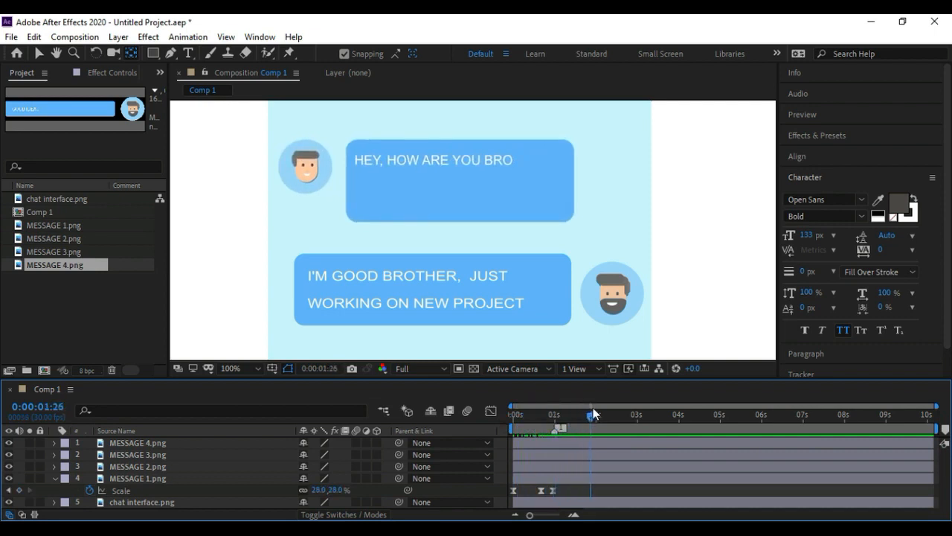
left_click(614, 318)
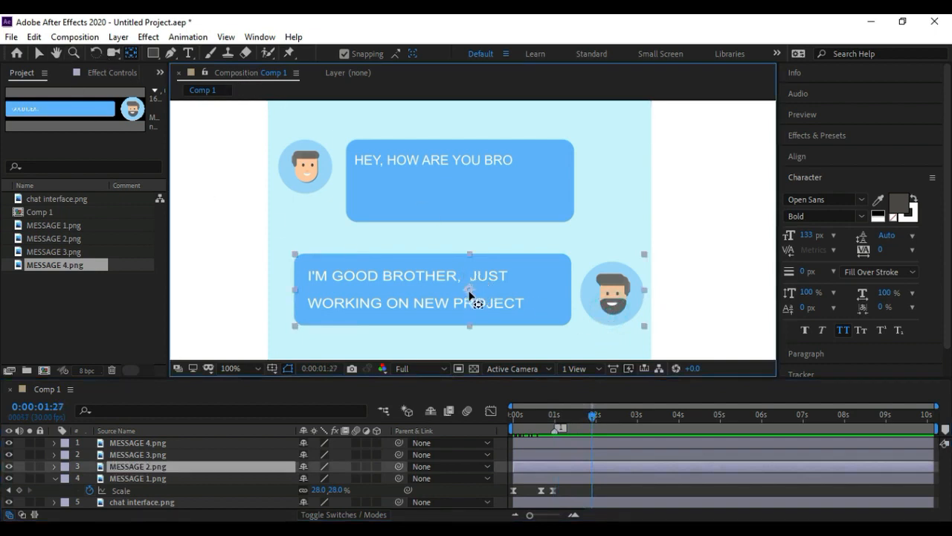
key("Return")
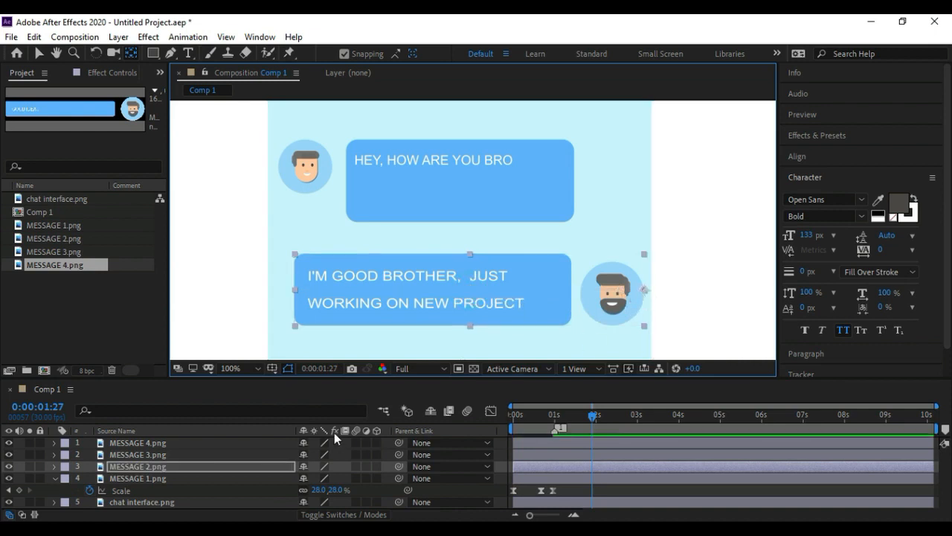
left_click(54, 480)
Reveal MESSAGE 2's Scale property with the current time at 0:00:01:15, and set its Scale to 30%
left_click(143, 478)
left_click(145, 467)
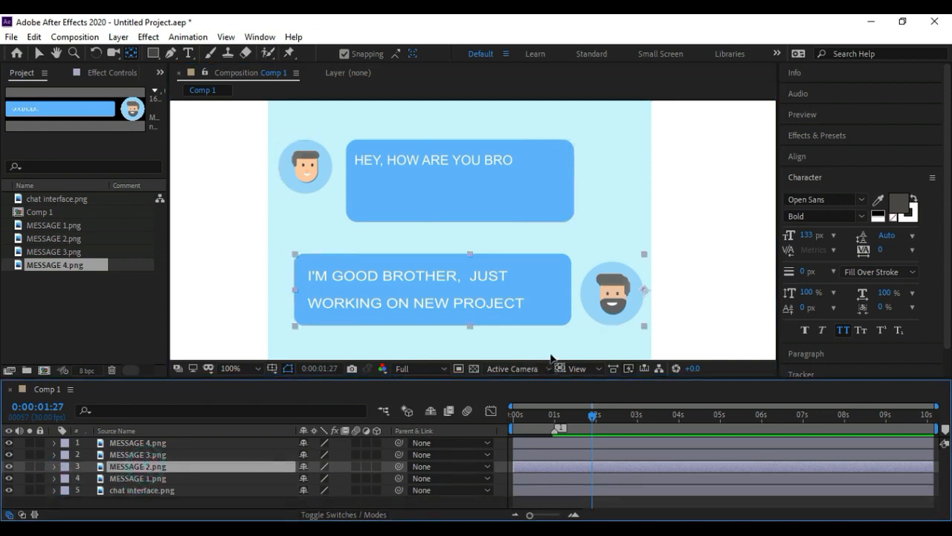
left_click_drag(553, 413, 576, 413)
key("s")
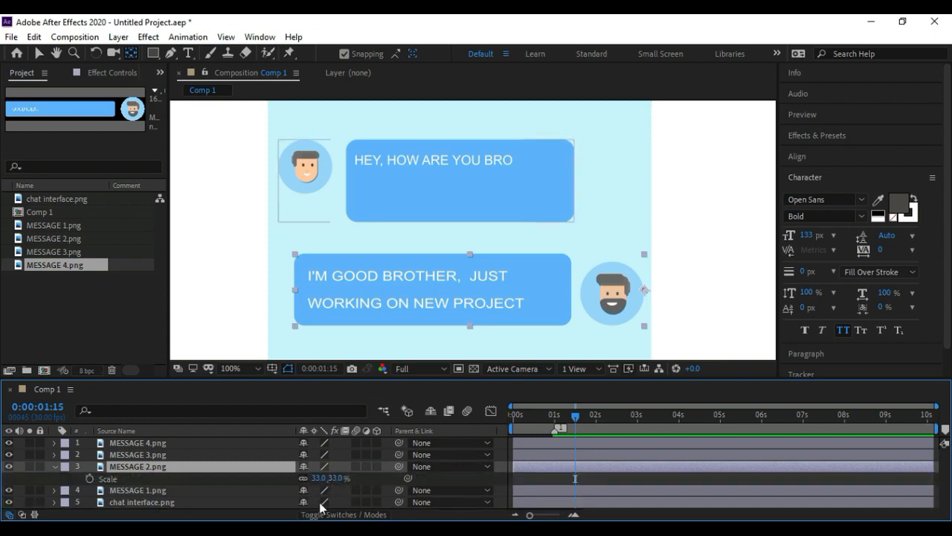
left_click_drag(334, 480, 331, 480)
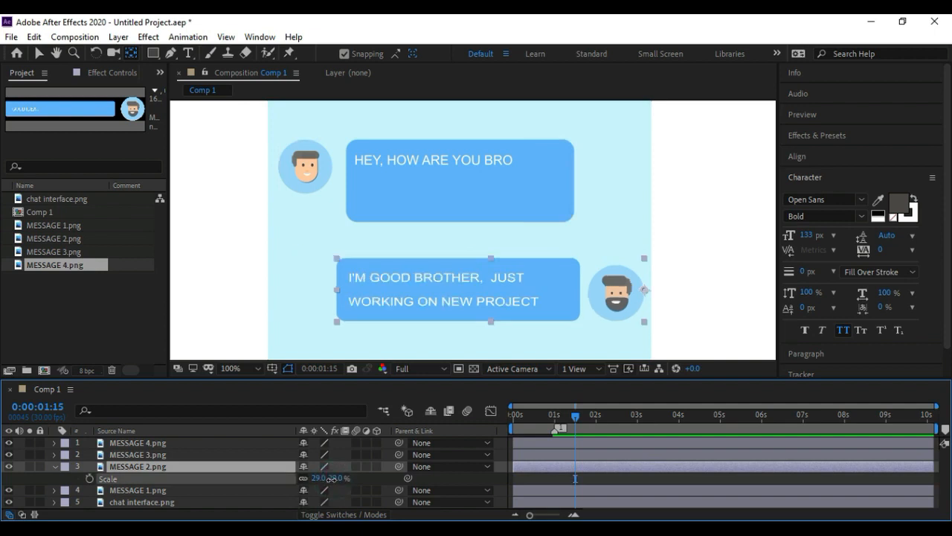
left_click(335, 478)
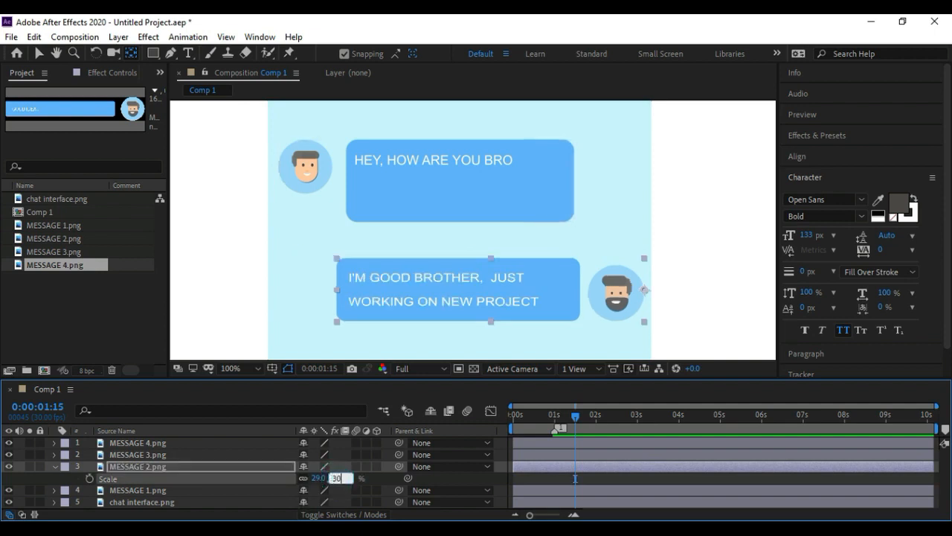
left_click(339, 468)
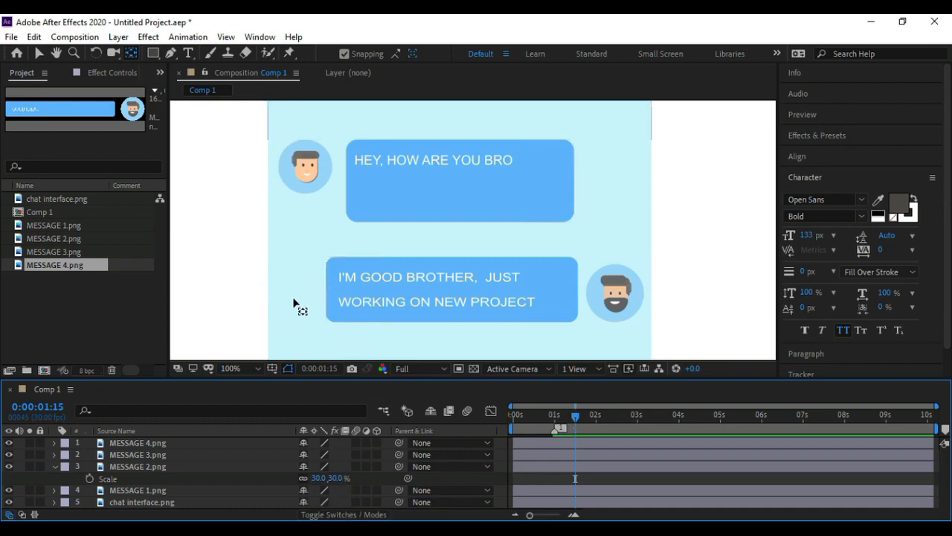
Enable Scale keyframing on MESSAGE 2, set the first keyframe to 0%, and move it to about 0:00:02:00
left_click(568, 298)
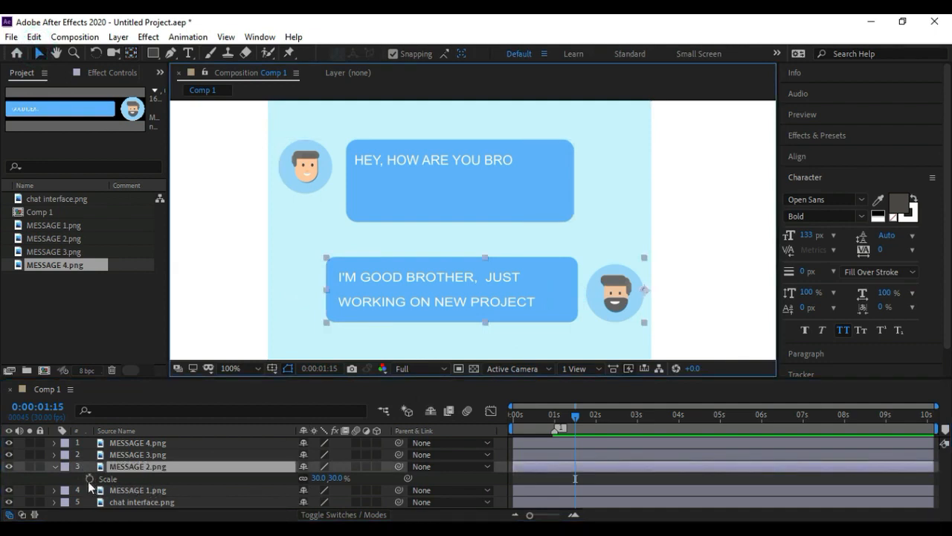
left_click(337, 478)
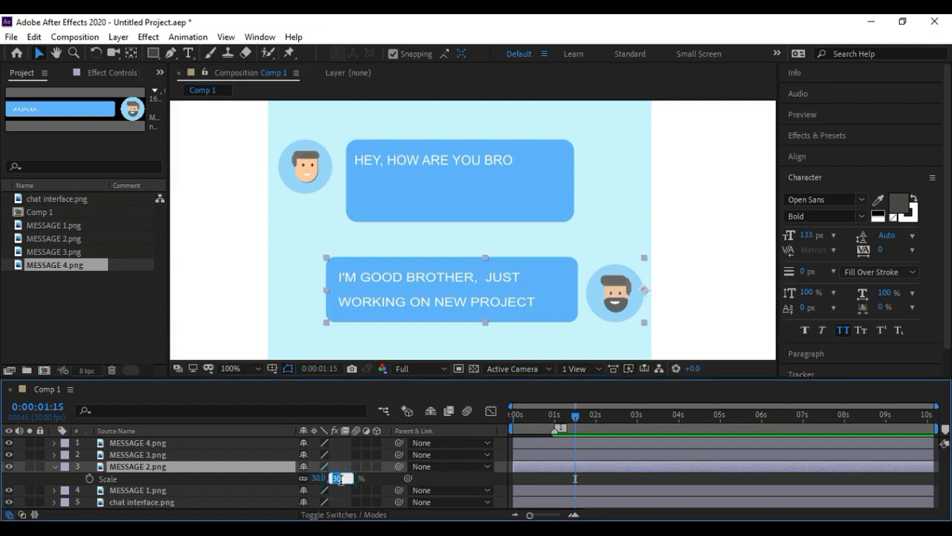
left_click(88, 479)
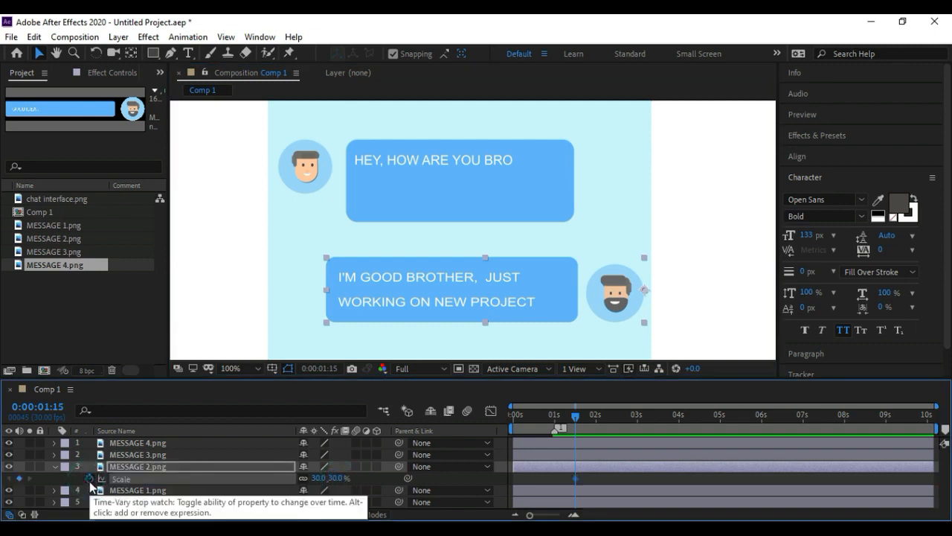
left_click(333, 478)
type("0")
left_click(372, 476)
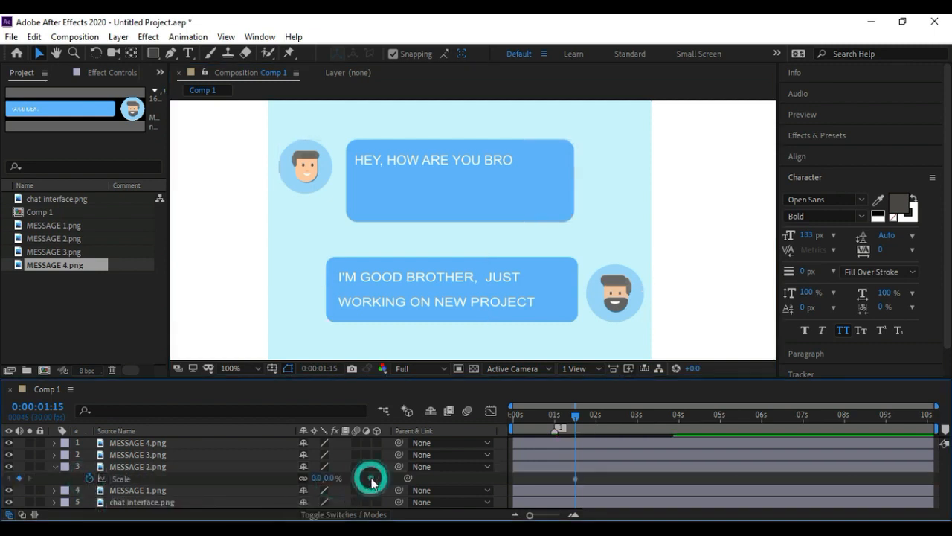
left_click_drag(576, 417, 597, 414)
left_click_drag(575, 479, 595, 479)
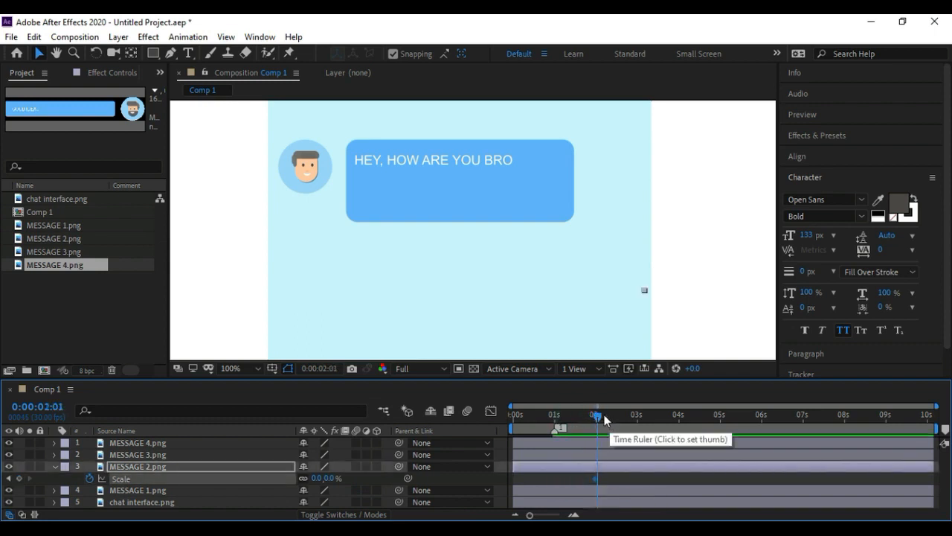
Shift MESSAGE 2's 0% keyframe to about 0:00:02:01 and add a 34% Scale keyframe at 0:00:02:23
left_click_drag(598, 416, 612, 419)
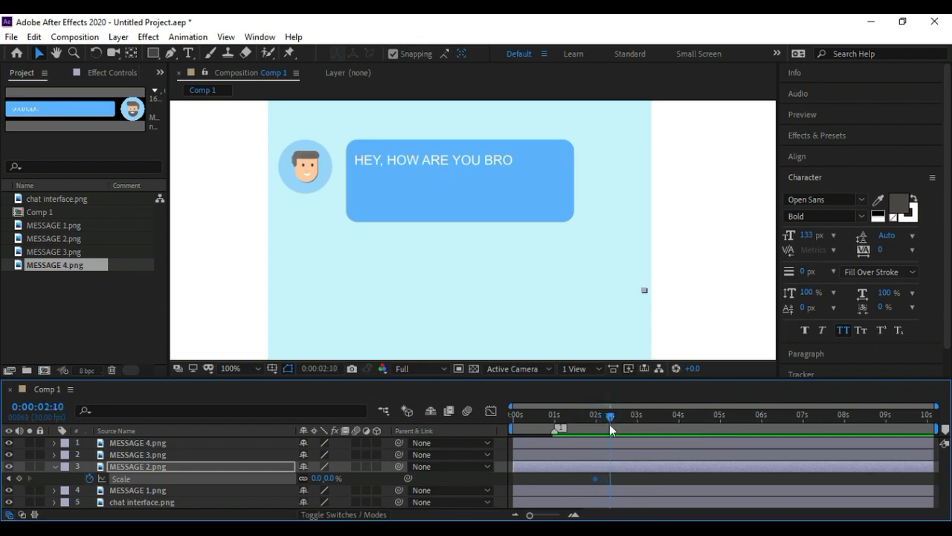
left_click(595, 479)
left_click(598, 416)
left_click_drag(601, 421, 610, 420)
left_click_drag(325, 478, 357, 478)
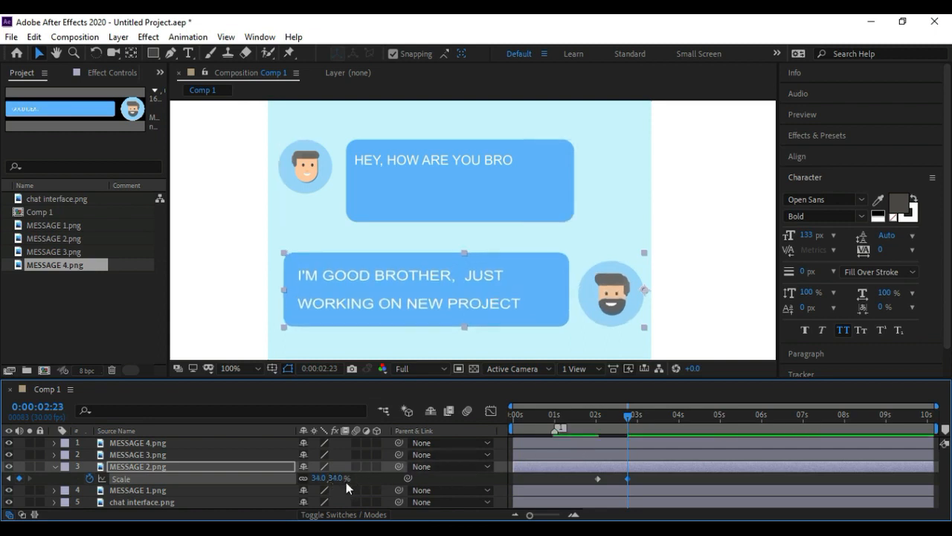
Add a settling Scale keyframe of 30% to MESSAGE 2 at 0:00:03:00
left_click_drag(626, 415, 633, 421)
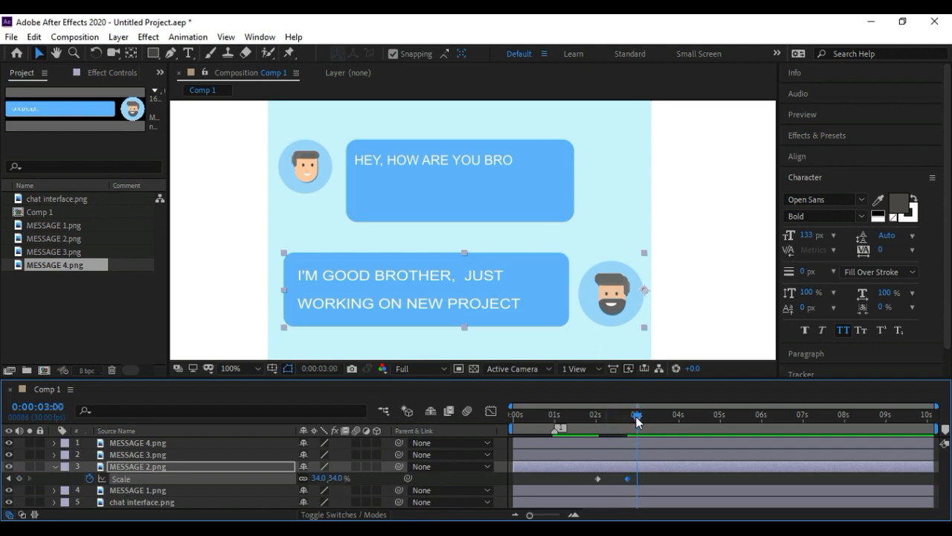
left_click(338, 478)
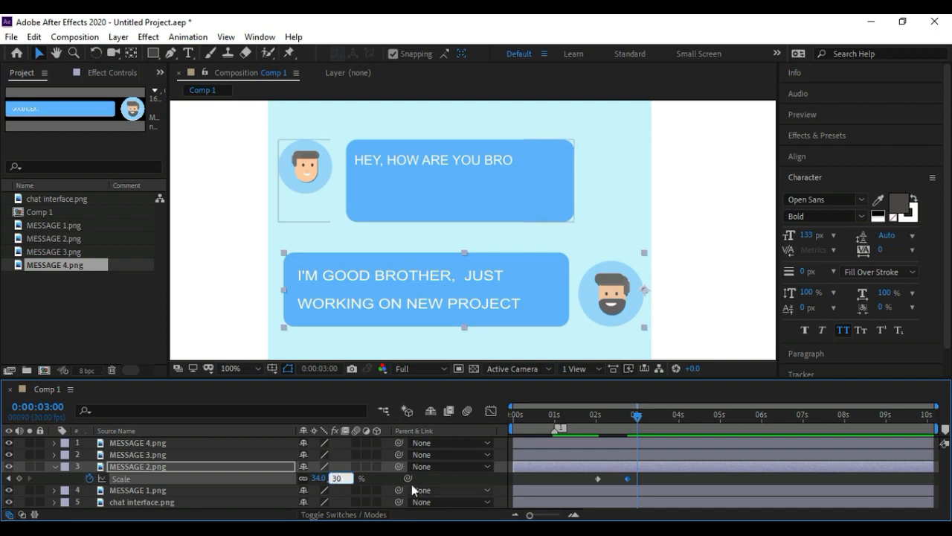
left_click(337, 469)
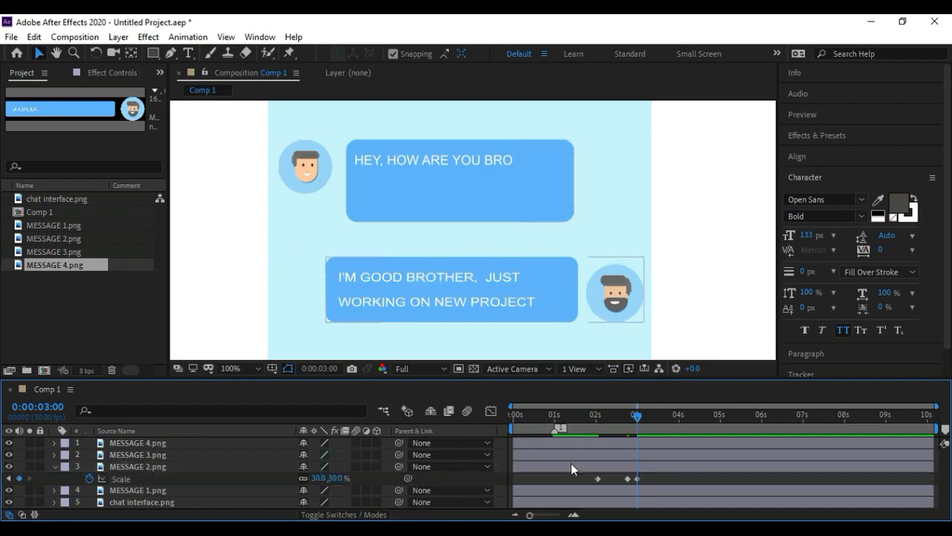
Preview MESSAGE 2's scale-up animation from about 0:00:02:00
left_click_drag(631, 419, 594, 416)
key("space")
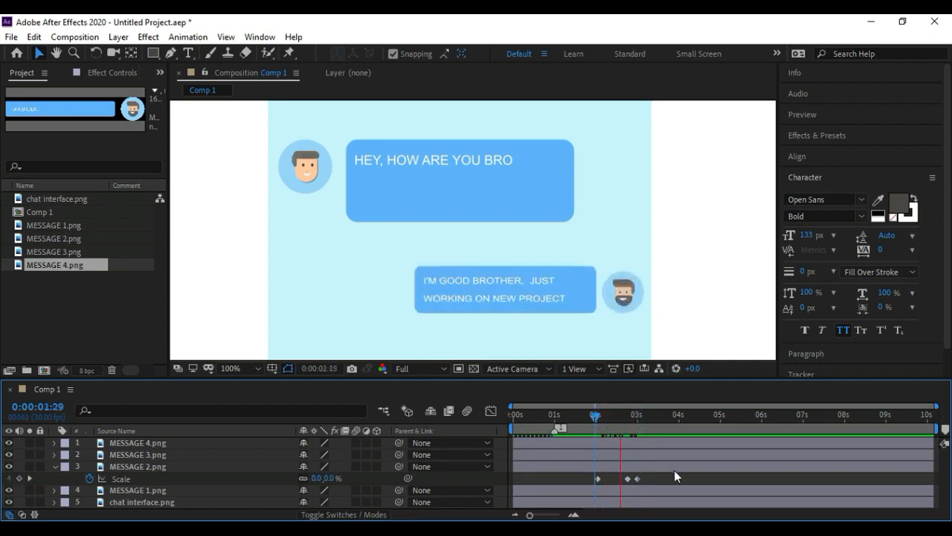
mouse_move(595, 416)
left_mouse_down()
mouse_move(629, 419)
mouse_move(600, 420)
left_mouse_up()
key("space")
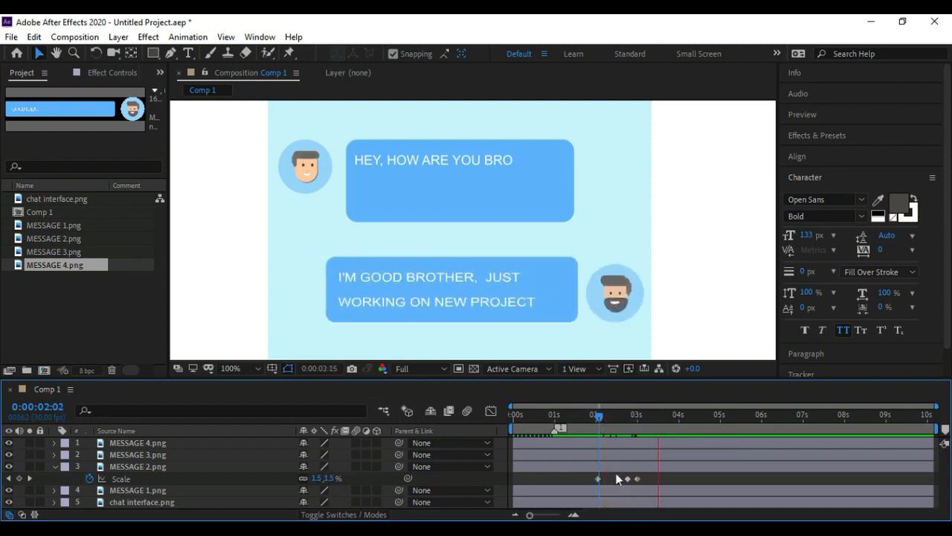
Apply Easy Ease to MESSAGE 2's three Scale keyframes and play back the eased animation from 0:00:01:25
left_click_drag(588, 475, 642, 481)
right_click(637, 477)
mouse_move(675, 469)
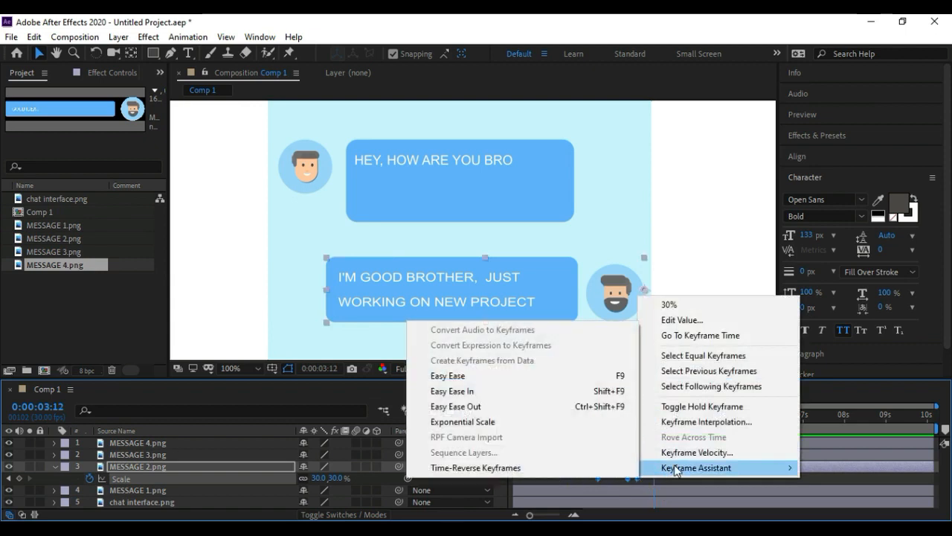
left_click(513, 376)
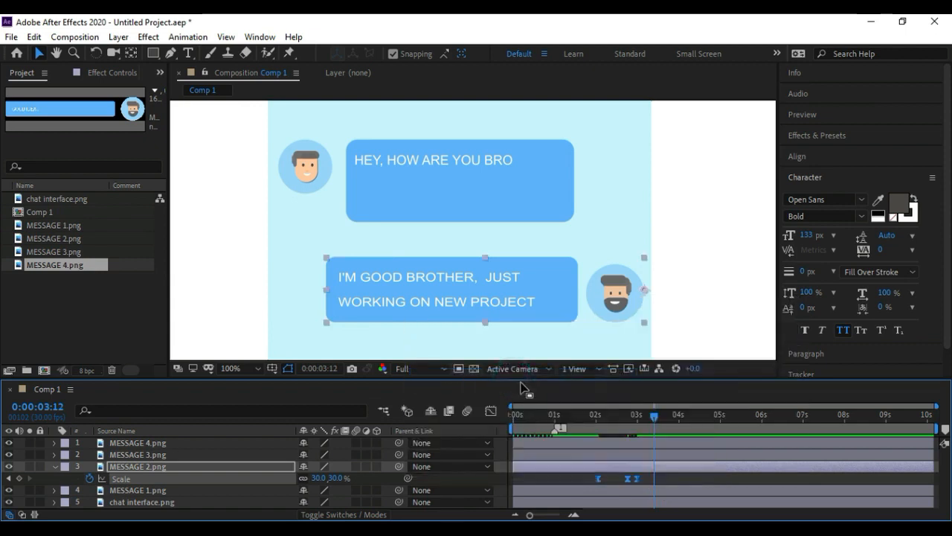
left_click(590, 415)
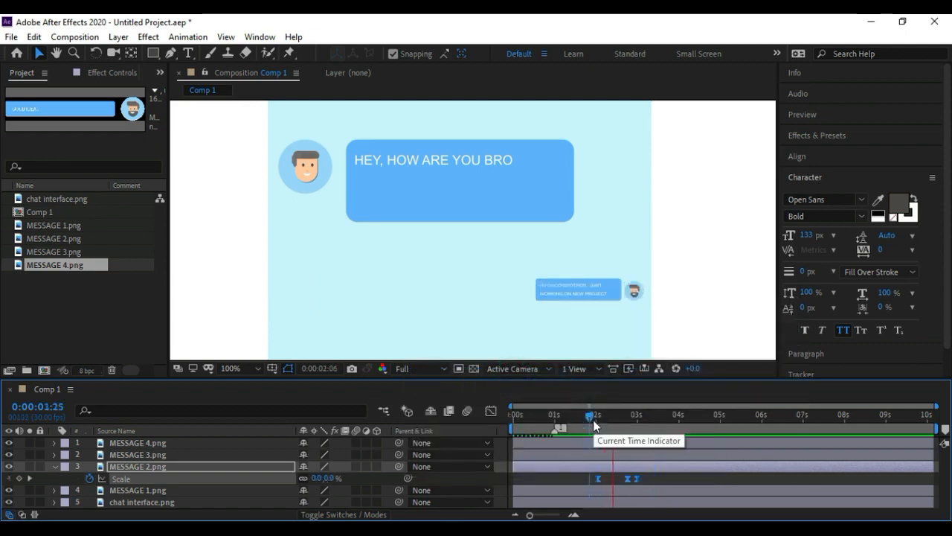
left_click(589, 424)
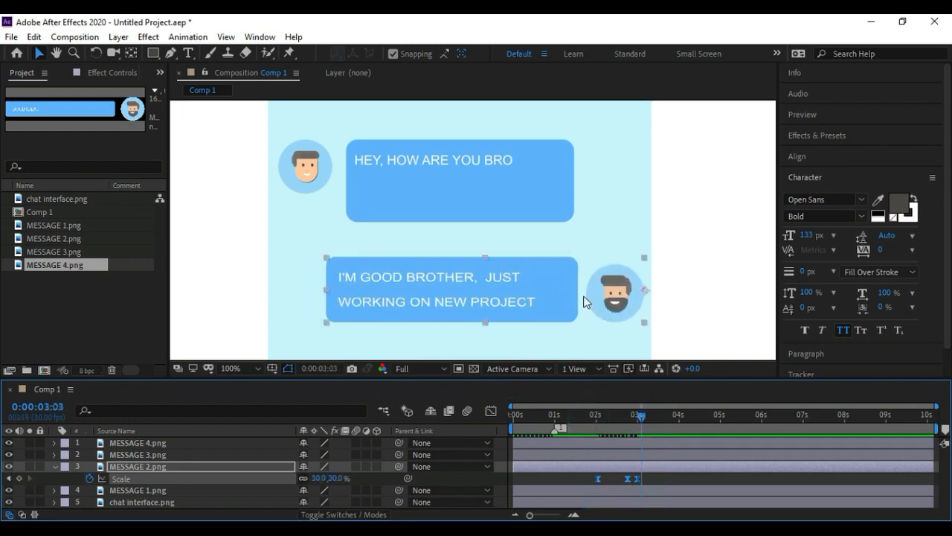
Select MESSAGE 3, place composition marker 2 at 0:00:03:03, and collapse MESSAGE 2's Scale property
key("h")
left_click_drag(225, 223, 225, 143)
left_click_drag(238, 241, 238, 173)
left_click(39, 52)
left_click(378, 206)
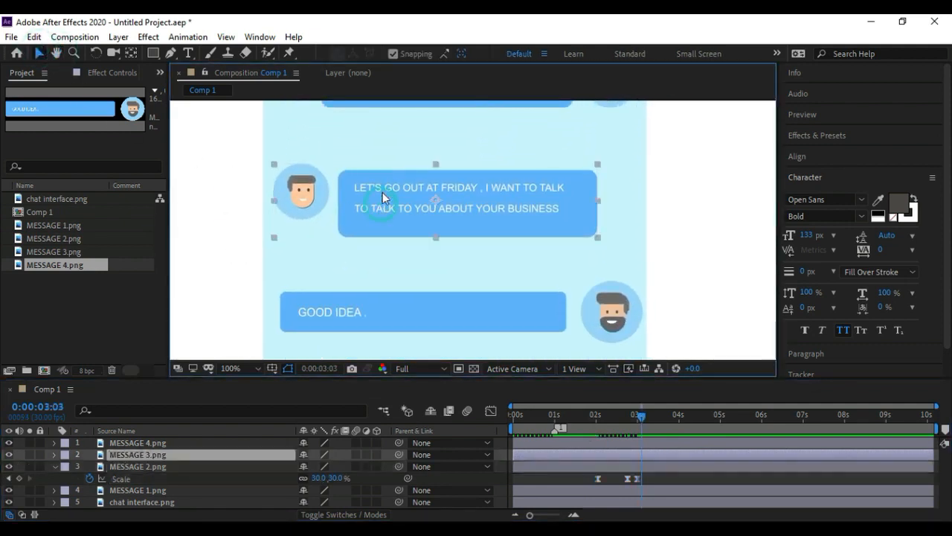
left_click(644, 424)
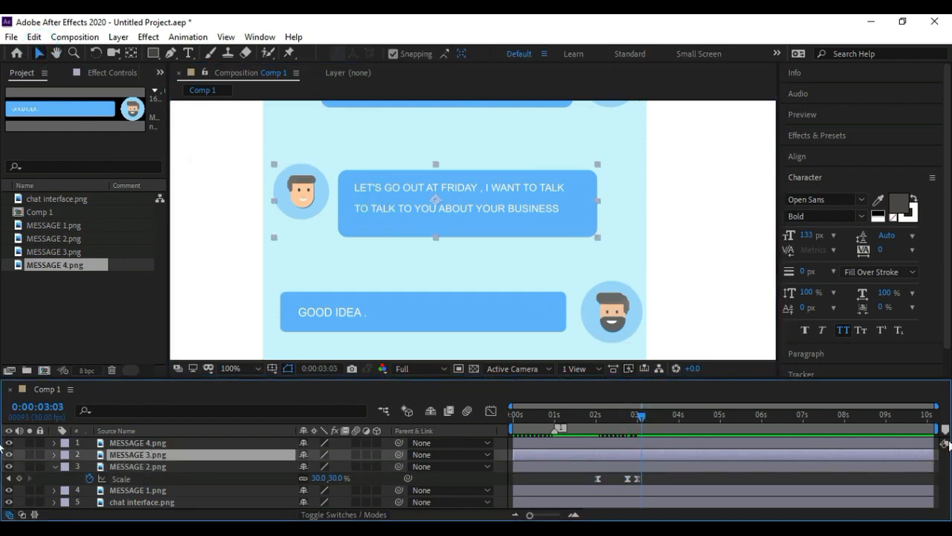
left_click(641, 416)
left_click_drag(640, 415, 687, 418)
left_click(54, 466)
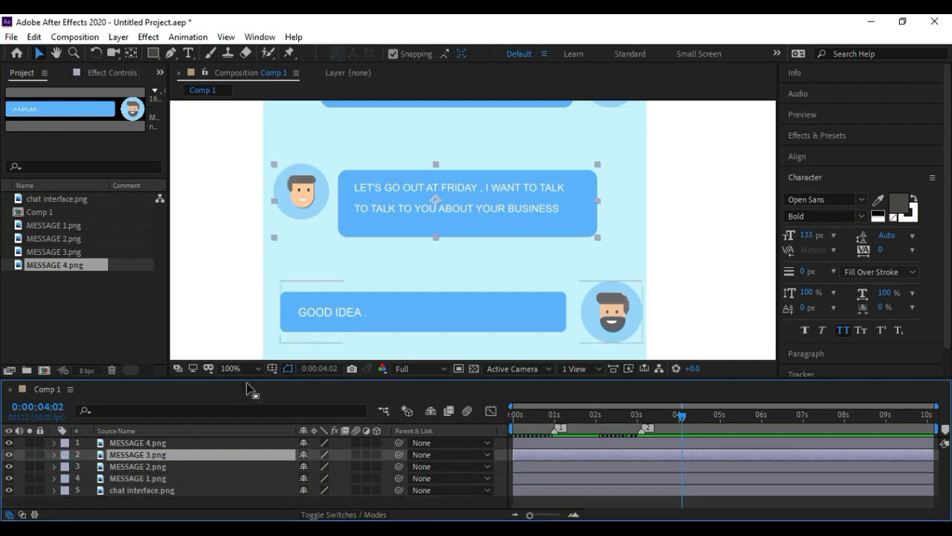
Move MESSAGE 3's anchor point to its left edge beside the avatar
left_click(479, 208)
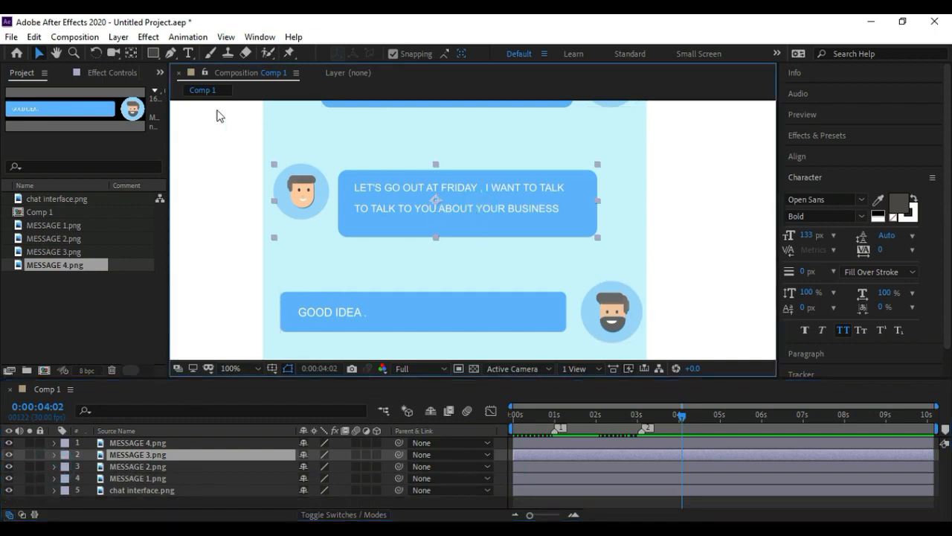
left_click(132, 54)
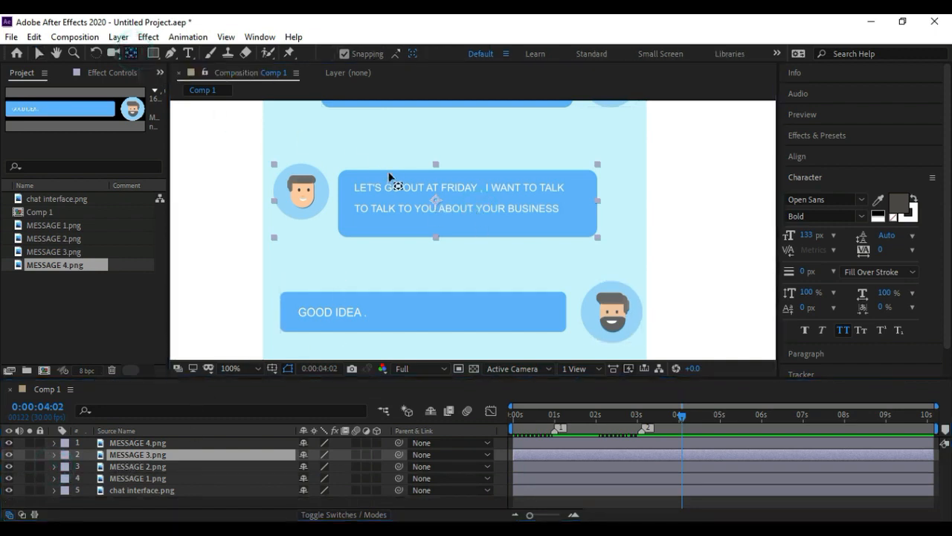
left_click_drag(436, 200, 274, 185)
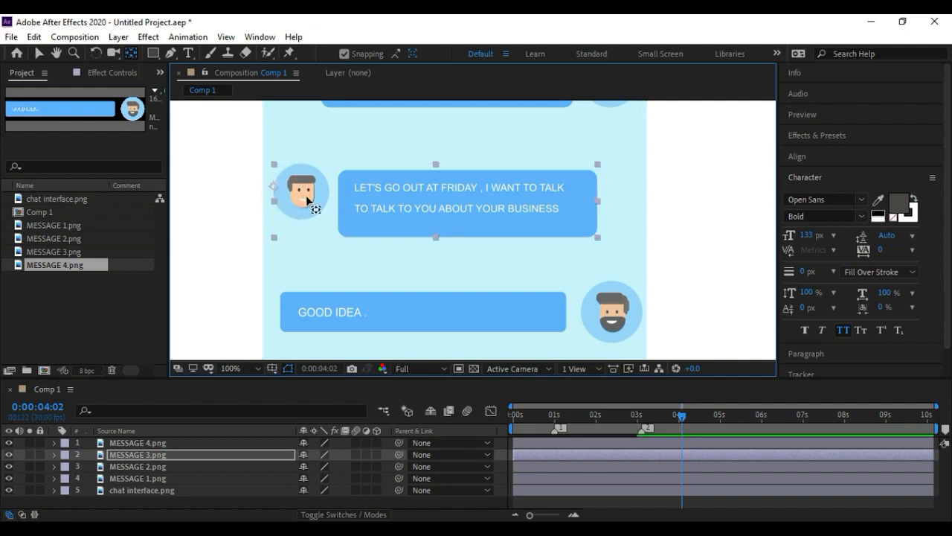
left_click(39, 53)
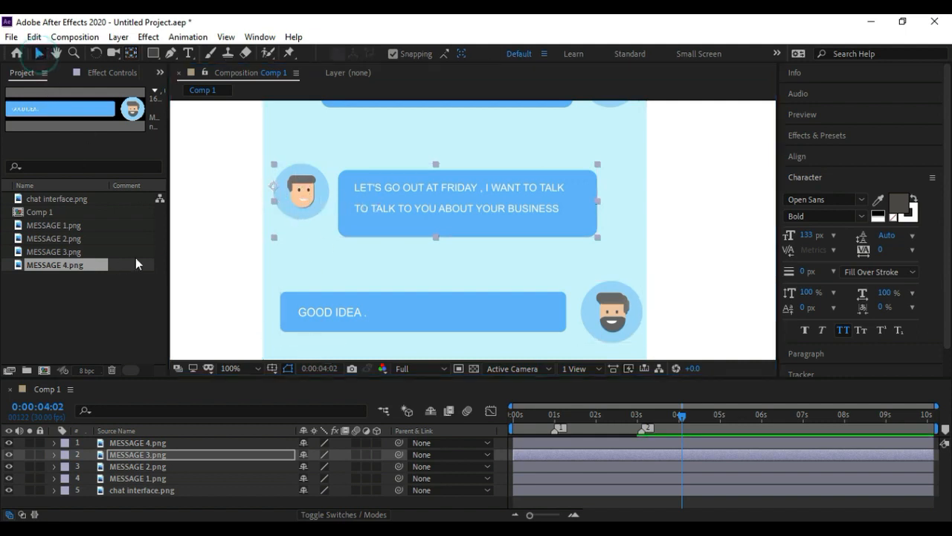
Set MESSAGE 3's Scale to 0% and keyframe it at 0:00:04:00
left_click(166, 451)
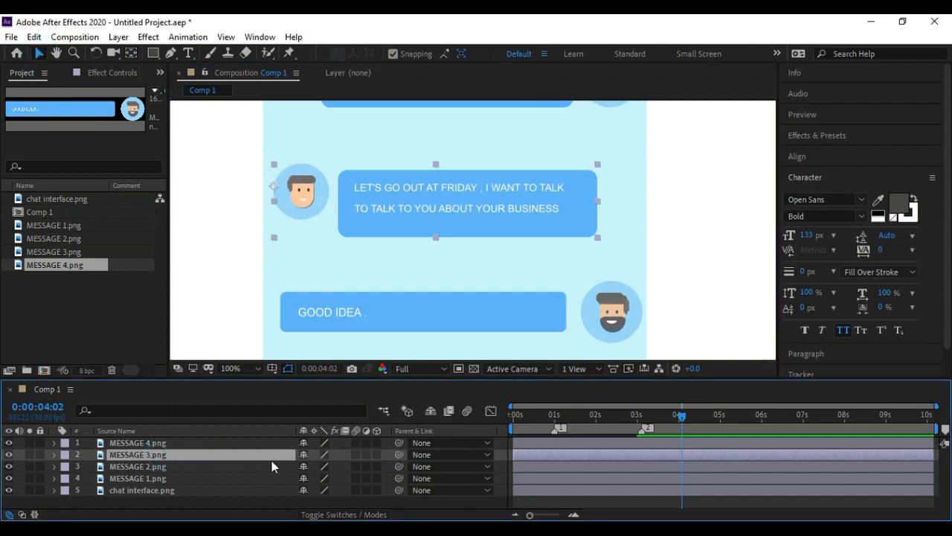
key("s")
left_click(679, 418)
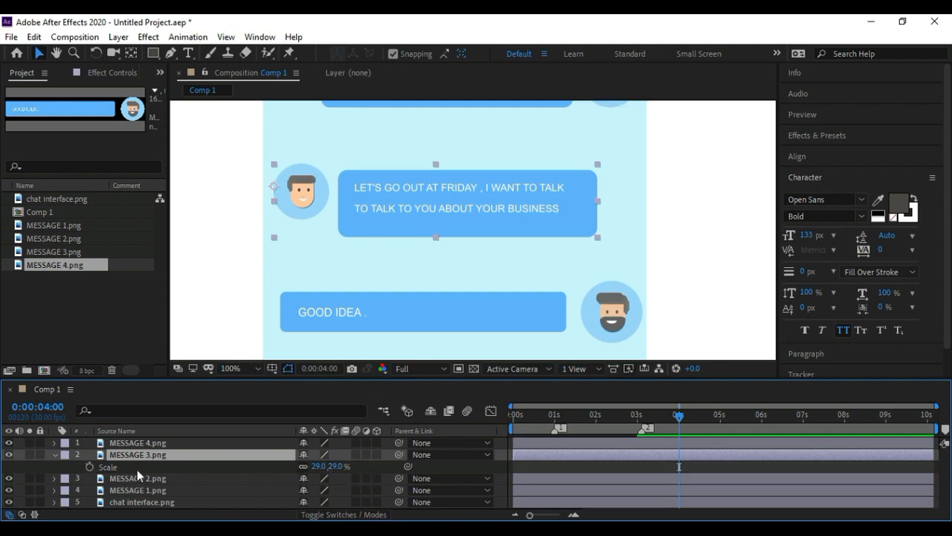
left_click(337, 466)
left_click(379, 465)
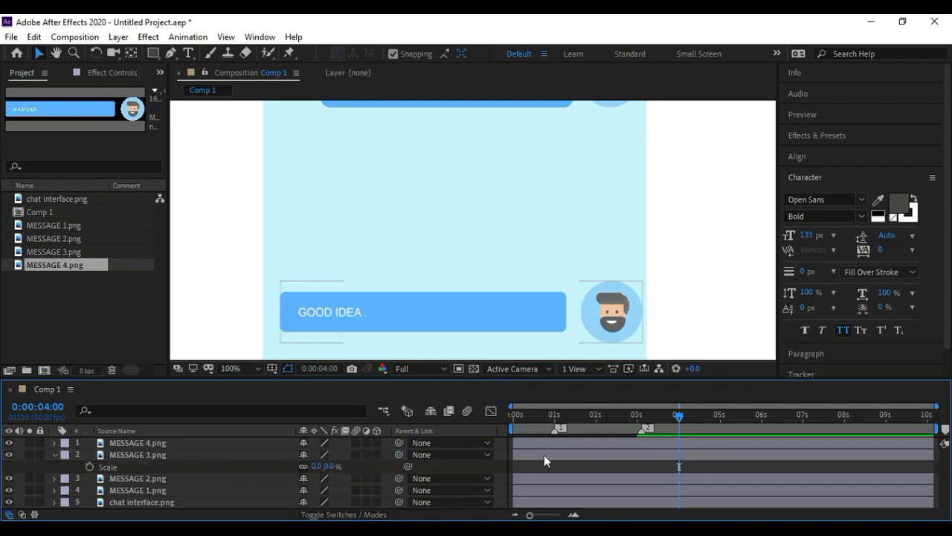
left_click(89, 467)
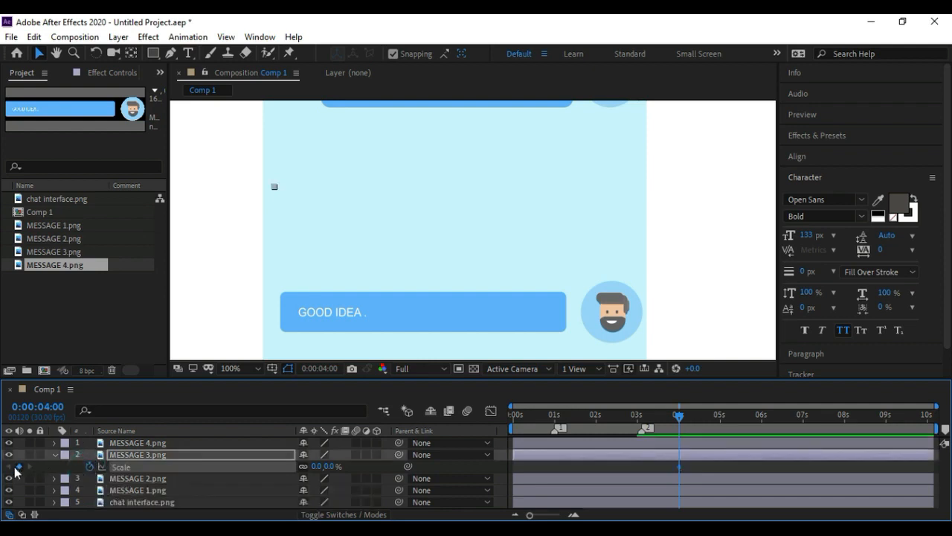
Keyframe MESSAGE 3's Scale at 31% at 0:00:04:21 and at 29% at 0:00:04:29
left_click_drag(683, 421, 712, 425)
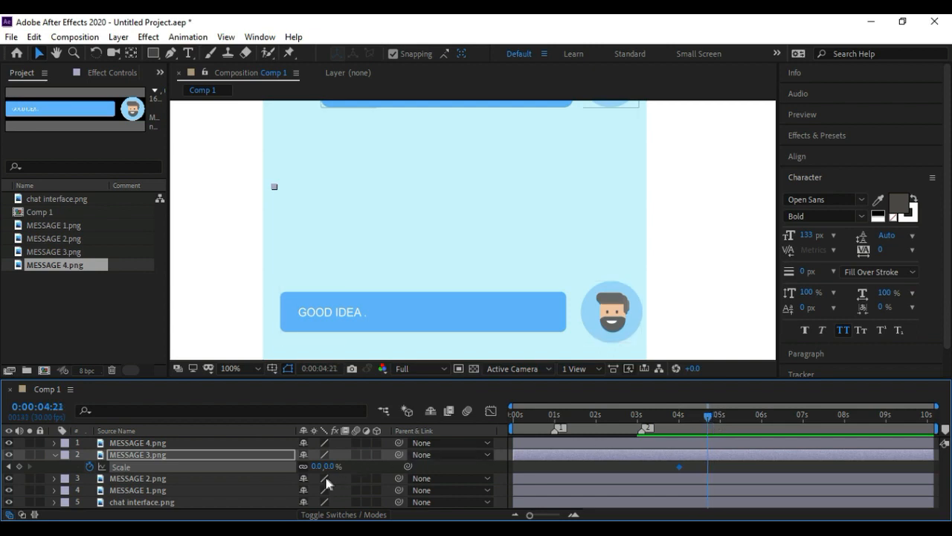
left_click_drag(318, 466, 351, 468)
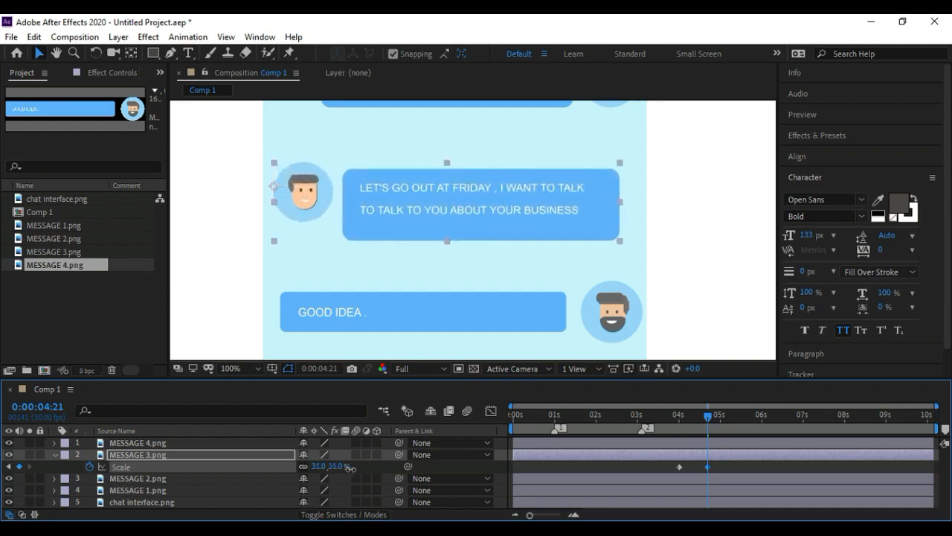
left_click_drag(706, 416, 719, 422)
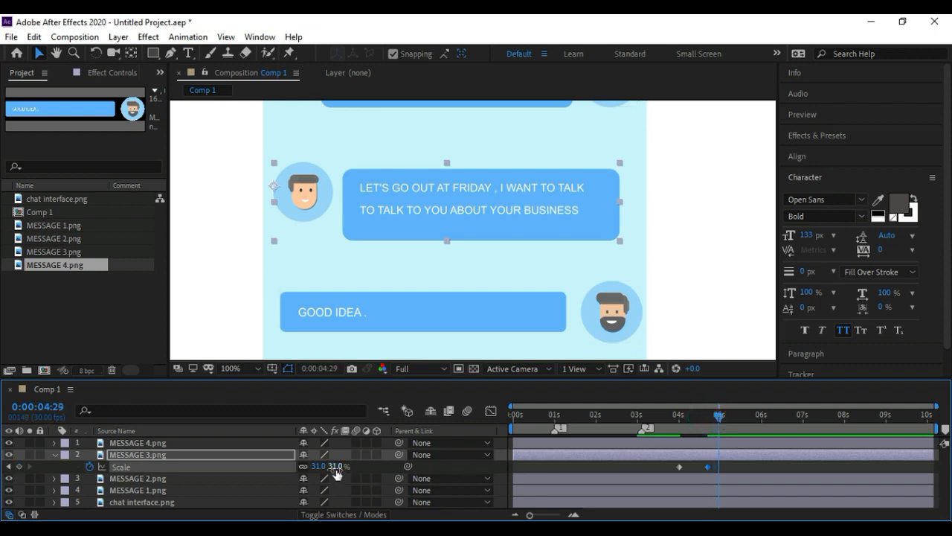
left_click_drag(334, 468, 332, 468)
left_click(728, 467)
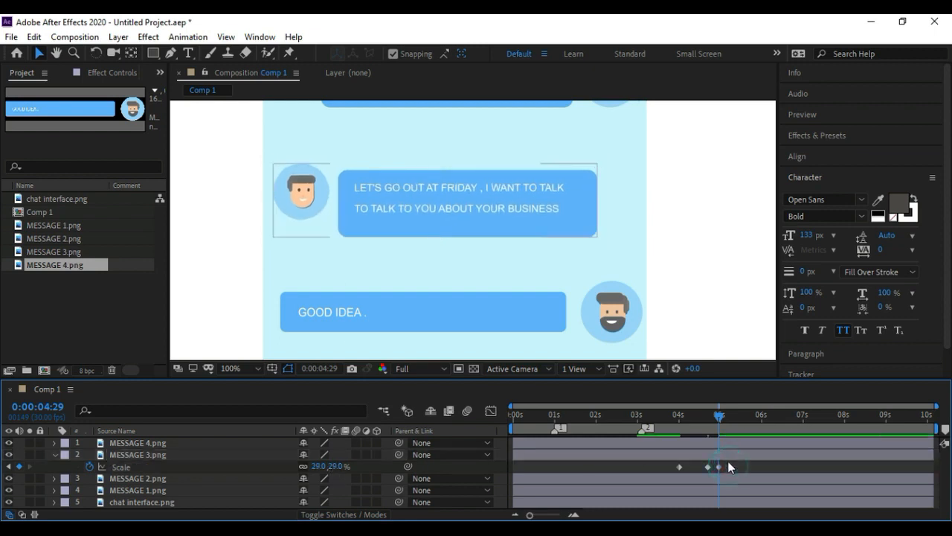
Play back MESSAGE 3's pop-in animation from just before its first Scale keyframe
left_click_drag(719, 417, 676, 419)
key("space")
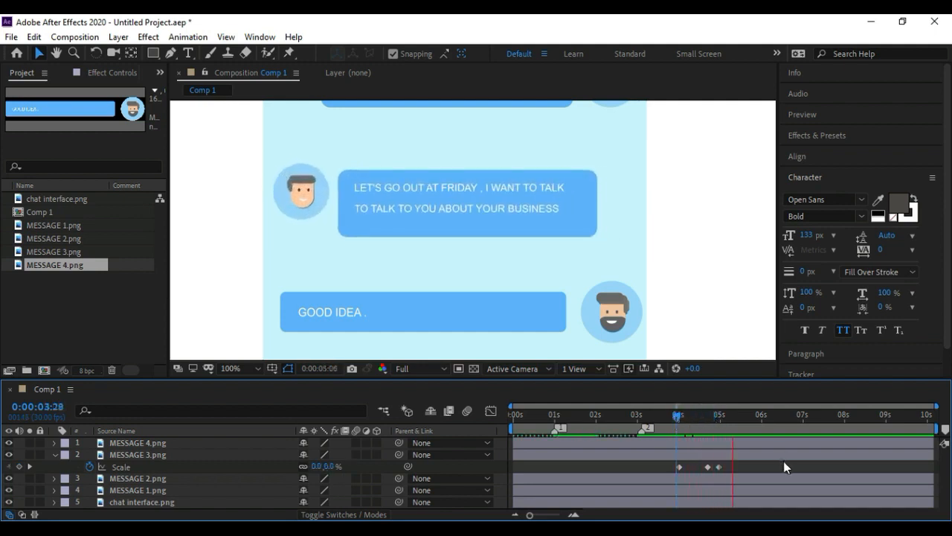
left_click(678, 419)
key("space")
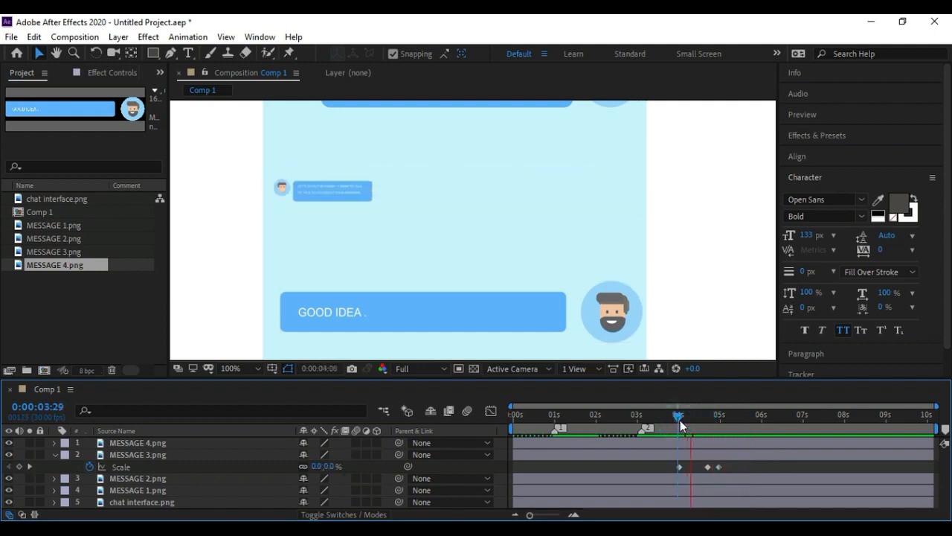
key("space")
Apply Easy Ease to MESSAGE 3's three Scale keyframes and place composition marker 3 at 0:00:05:02
left_click_drag(671, 459, 722, 468)
right_click(719, 467)
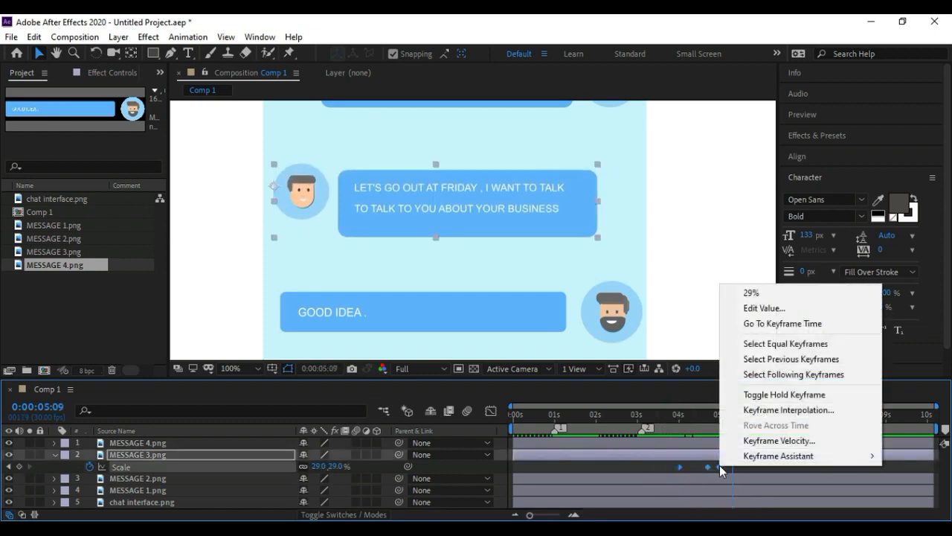
mouse_move(818, 455)
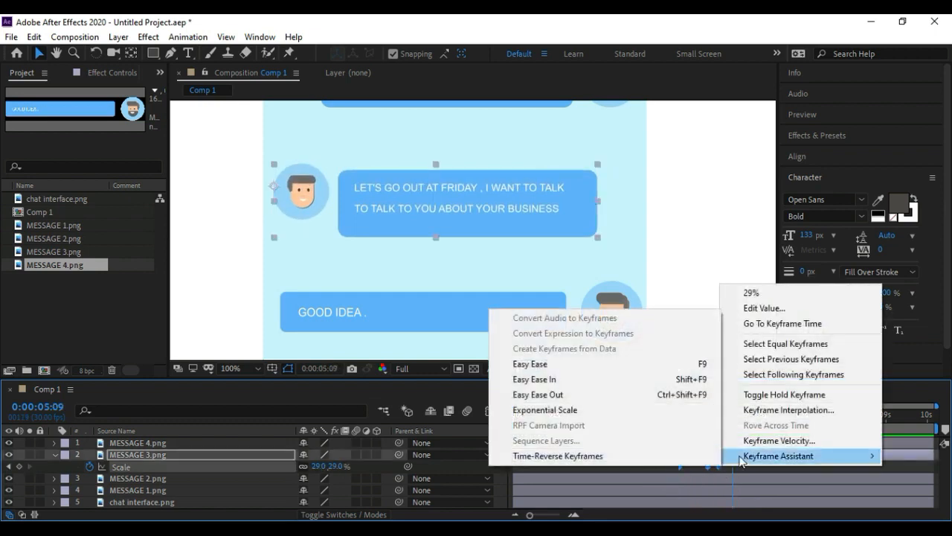
left_click(560, 365)
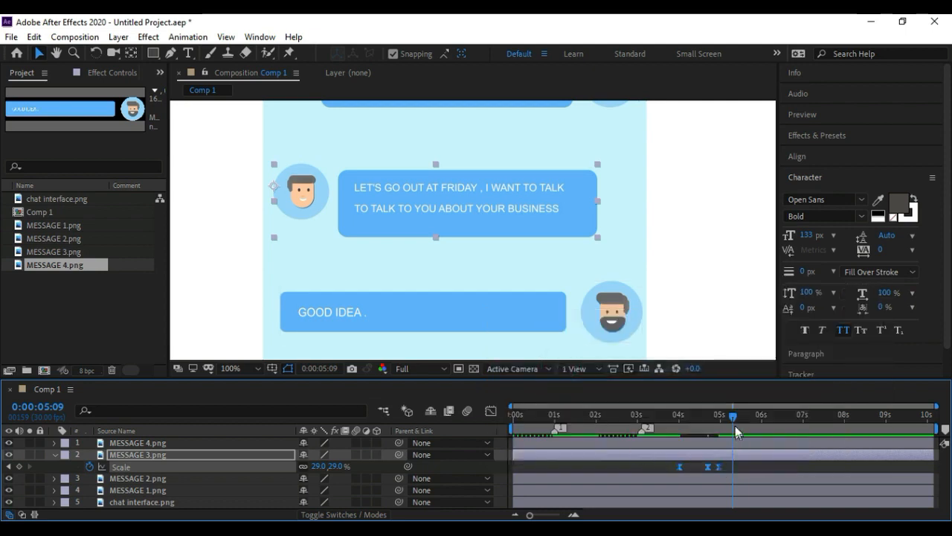
left_click_drag(733, 416, 723, 417)
left_click(945, 429)
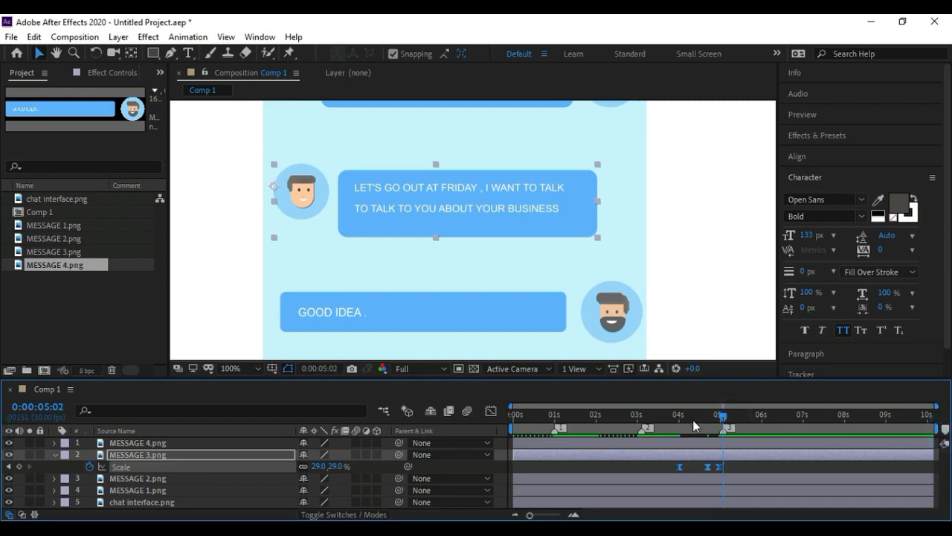
Collapse MESSAGE 3's Scale property and, at 0:00:06:00, move MESSAGE 4's anchor point to its right edge beside the avatar
left_click_drag(721, 415, 763, 419)
left_click(54, 454)
left_click(446, 323)
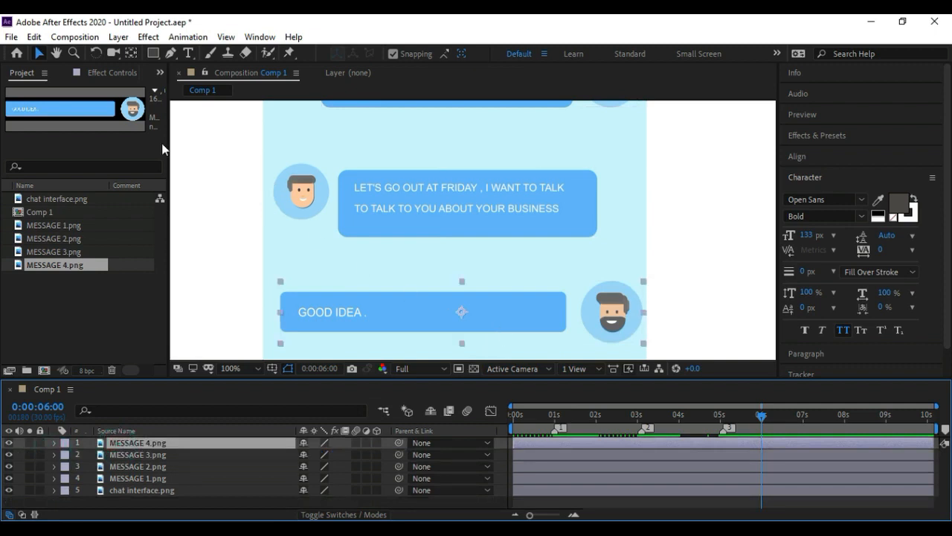
left_click(131, 53)
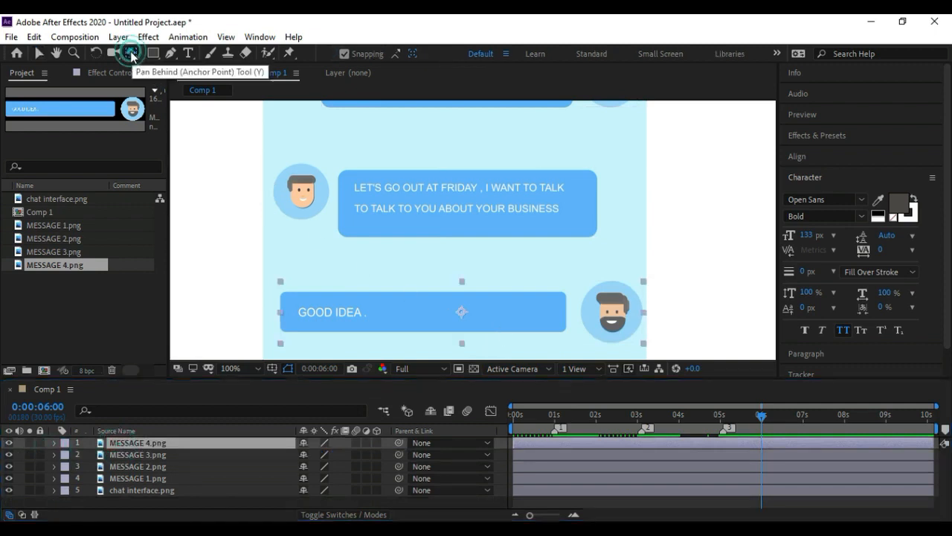
left_click_drag(520, 325, 641, 315)
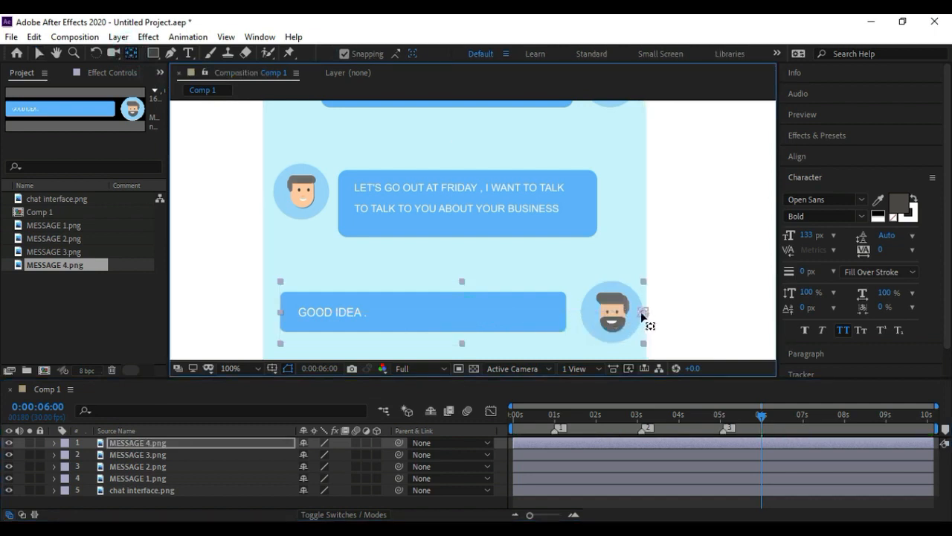
Set MESSAGE 4's Scale to 0% and keyframe it at 0:00:05:29
left_click(217, 441)
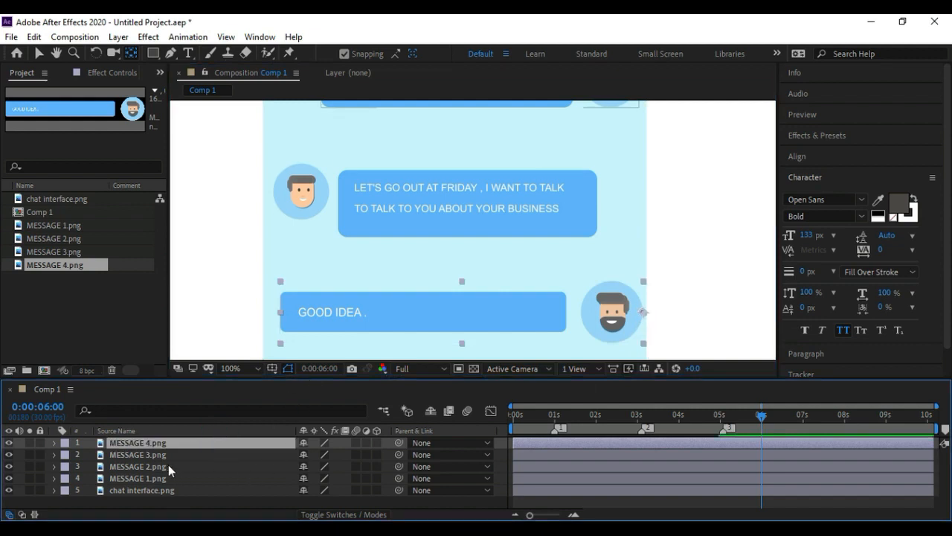
key("s")
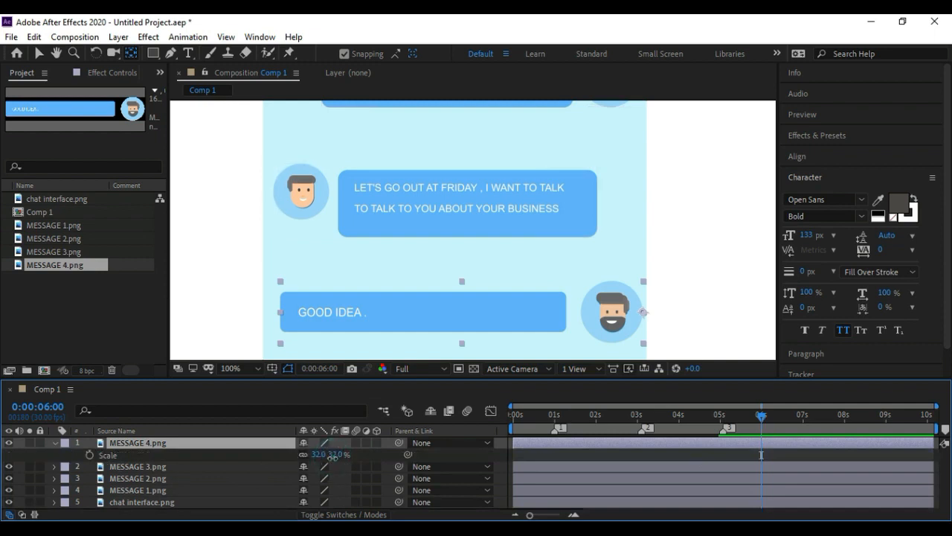
left_click_drag(331, 456, 330, 457)
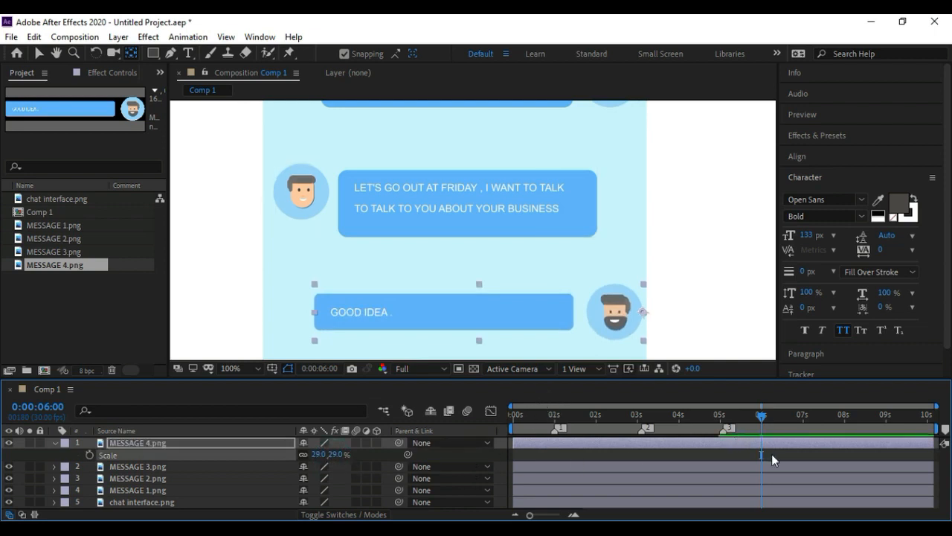
left_click(759, 419)
left_click(262, 442)
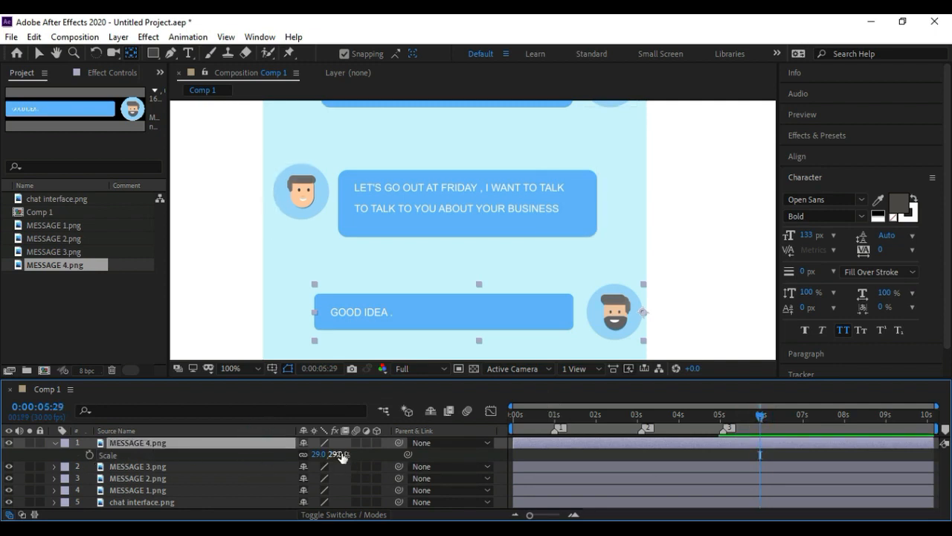
left_click_drag(339, 458, 342, 460)
type("0")
key("Return")
left_click(89, 455)
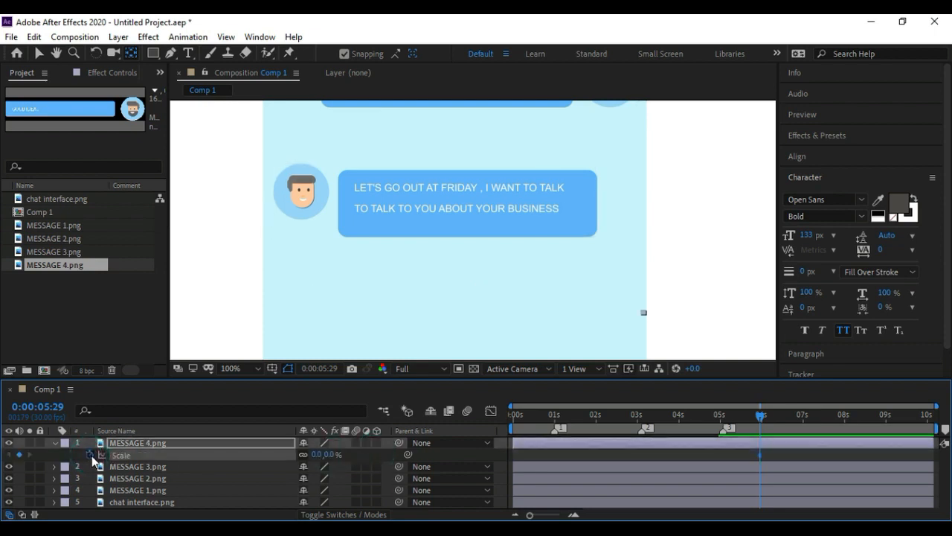
Keyframe MESSAGE 4's Scale at 31% at 0:00:06:22 and at 29% at 0:00:07:00
left_click_drag(761, 418, 805, 420)
left_click_drag(332, 455, 350, 454)
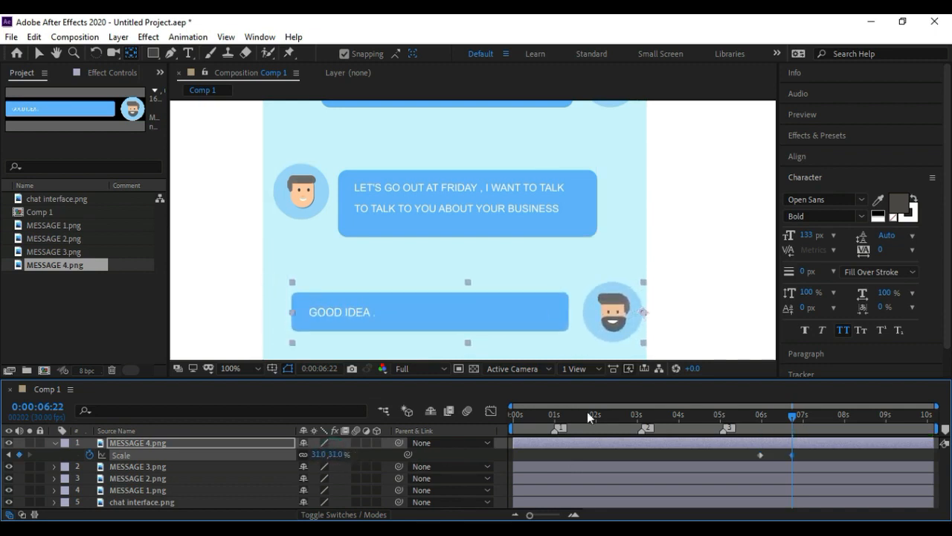
left_click_drag(793, 414, 803, 419)
left_click_drag(336, 459, 336, 457)
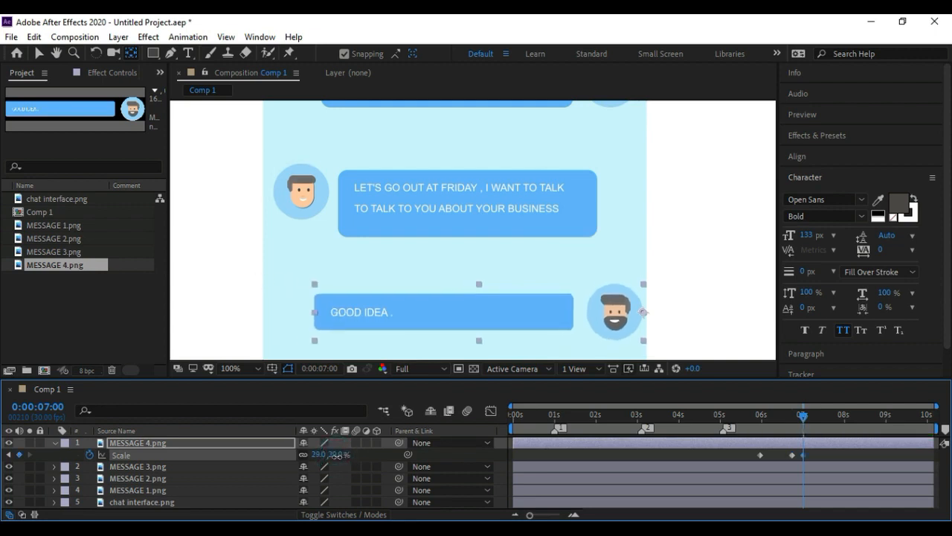
left_click(817, 455)
Play back MESSAGE 4's pop-in animation from 0:00:05:28
left_click_drag(804, 420, 760, 424)
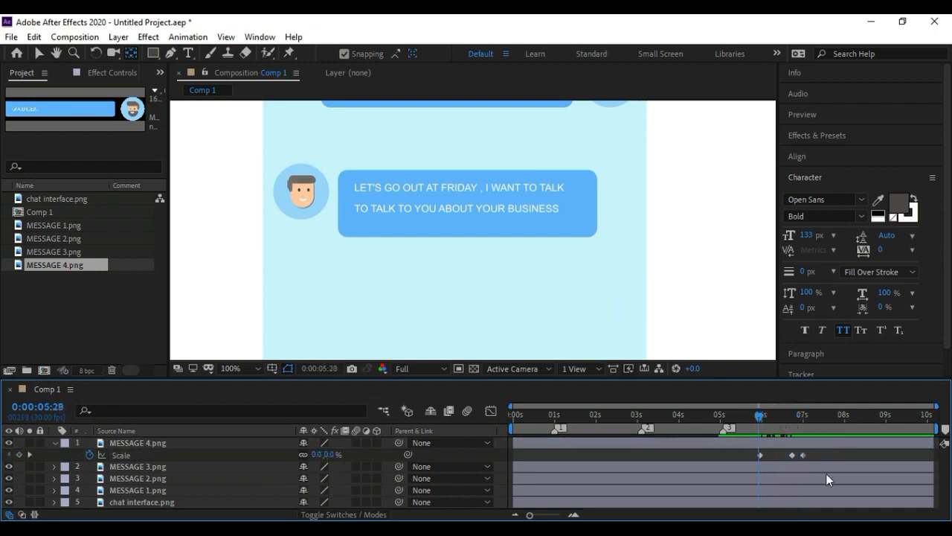
key("space")
key("space")
Apply Easy Ease to MESSAGE 4's three Scale keyframes and deselect them
left_click(758, 455)
left_click_drag(754, 453, 822, 459)
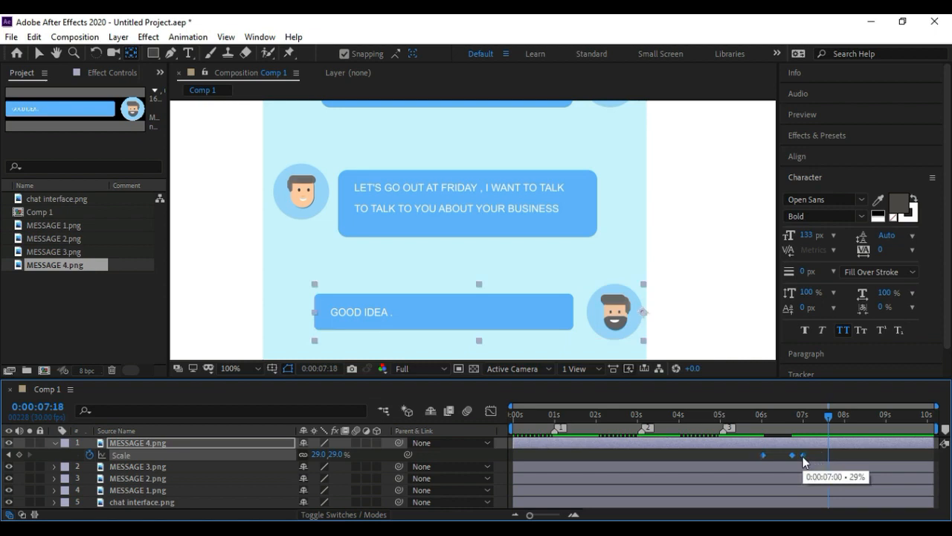
right_click(802, 455)
mouse_move(829, 446)
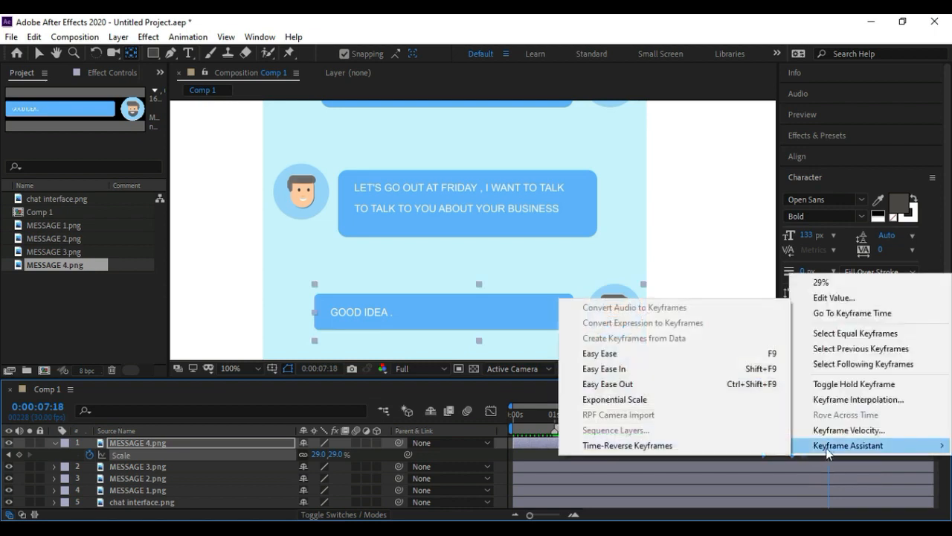
left_click(618, 358)
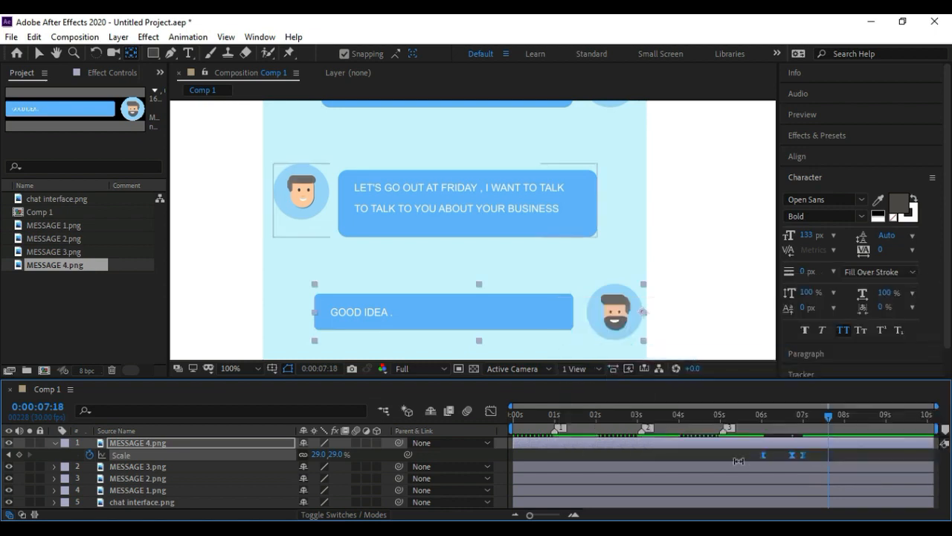
left_click(756, 455)
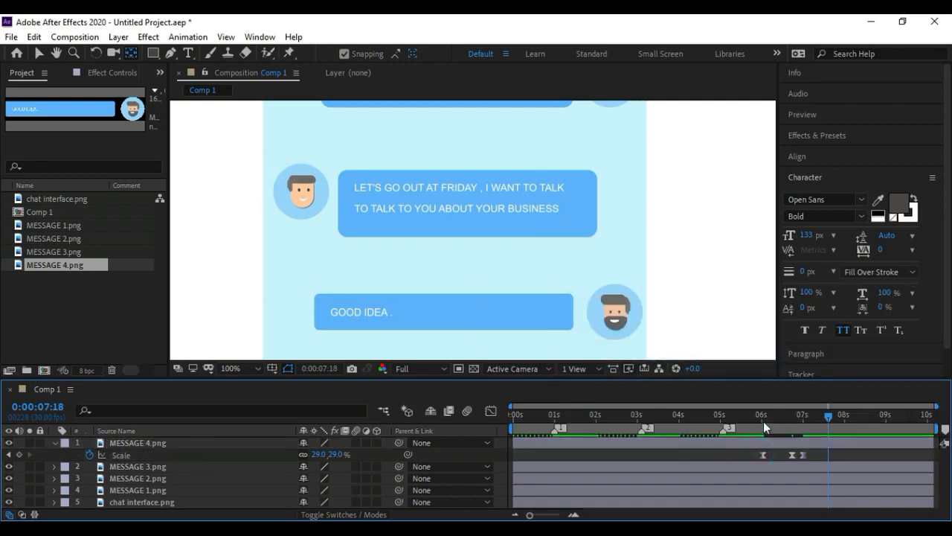
Play back MESSAGE 4's eased pop-in from just before 0:00:06:00 and collapse its Scale property
left_click(758, 417)
key("space")
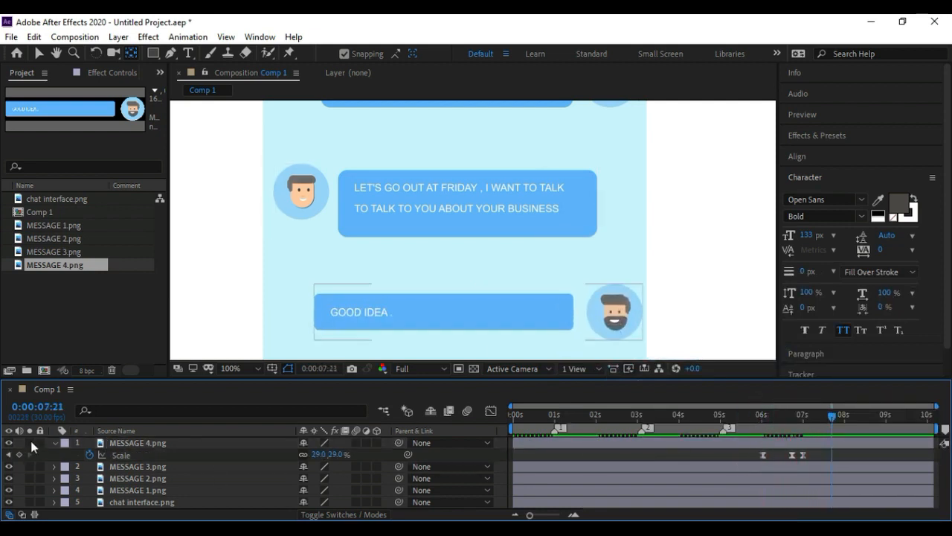
left_click(55, 443)
Play back the whole chat animation from 0:00:00:00 and check it with the full message interface in view
left_click(539, 217)
scroll(539, 218, "down", 4)
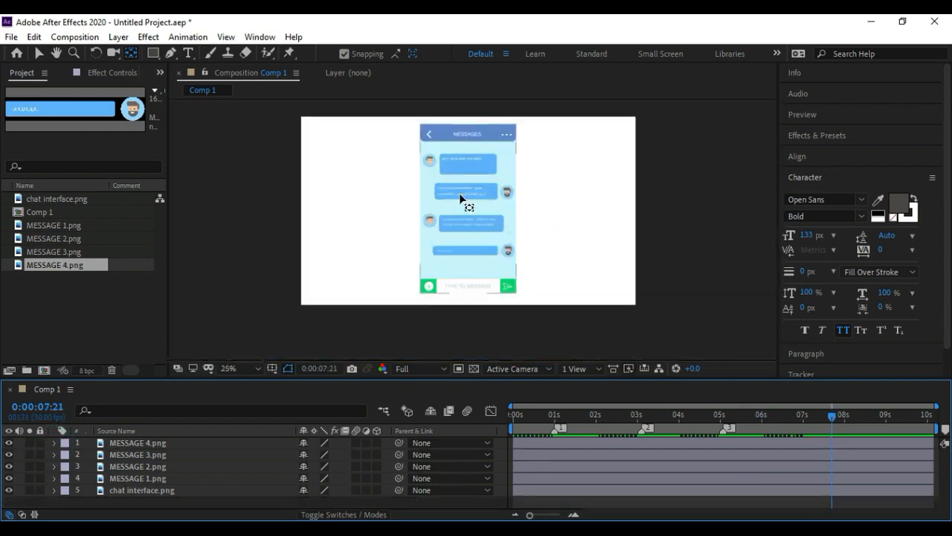
left_click(57, 55)
left_click_drag(656, 191, 602, 207)
scroll(633, 196, "up", 2)
left_click_drag(552, 407, 494, 423)
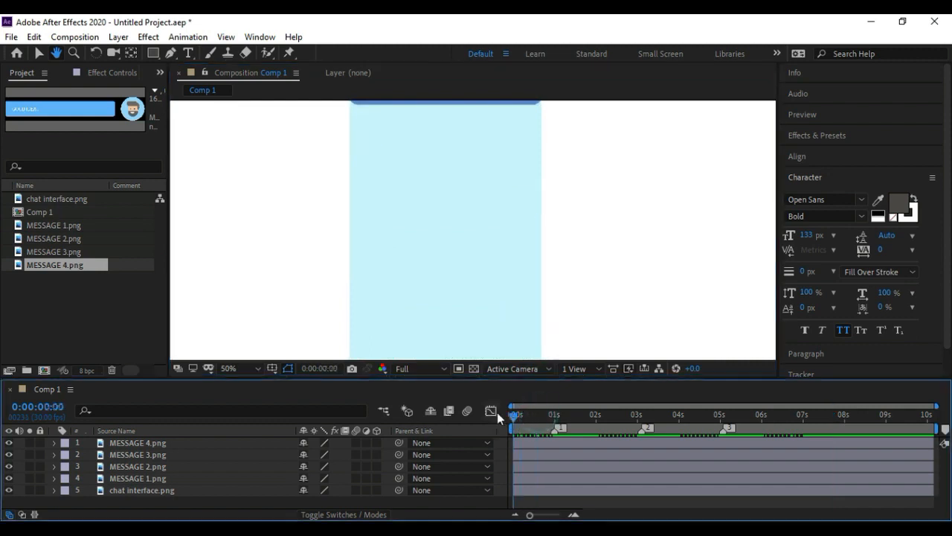
key("space")
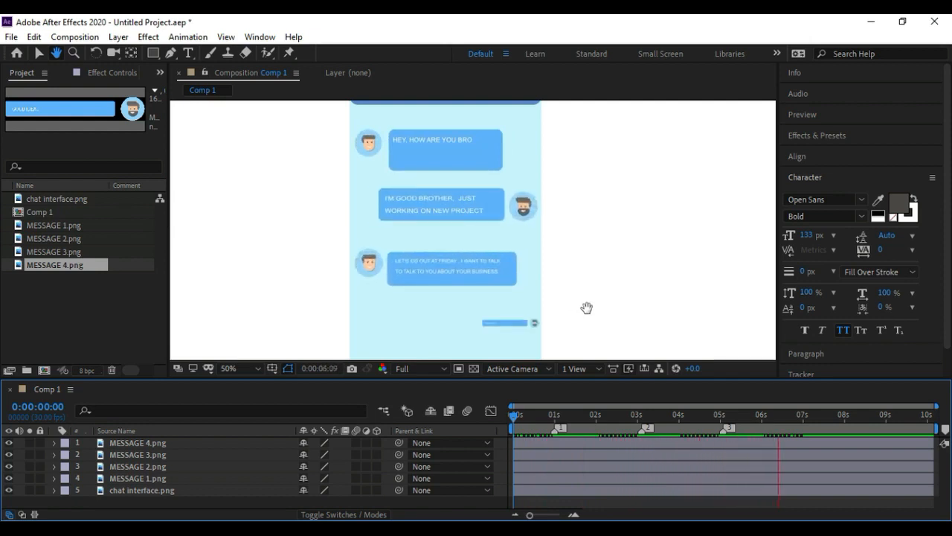
scroll(582, 287, "down", 2)
key("space")
left_click_drag(549, 412, 503, 418)
key("space")
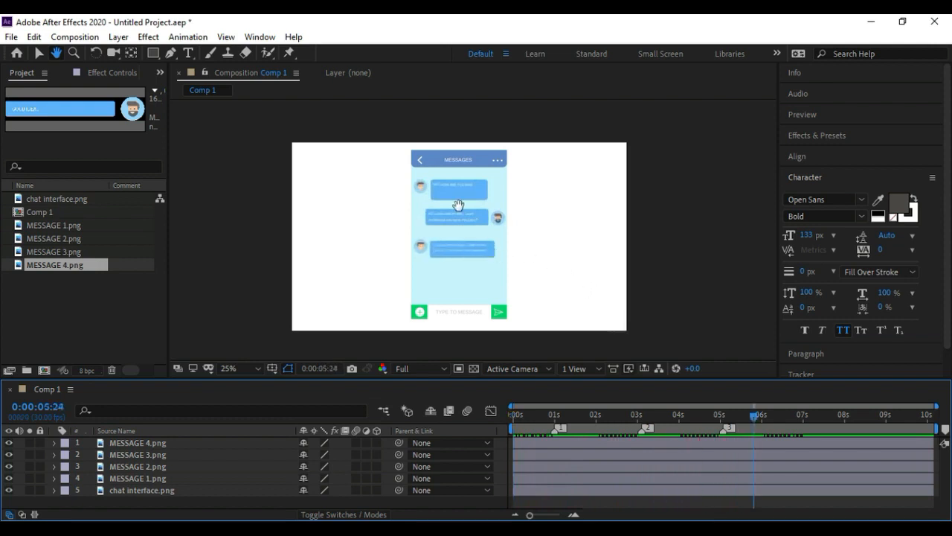
Replay the animation from 0:00:00:00 at 100% magnification to examine each message bubble's pop-in up close
scroll(458, 205, "up", 4)
left_click_drag(646, 160, 667, 270)
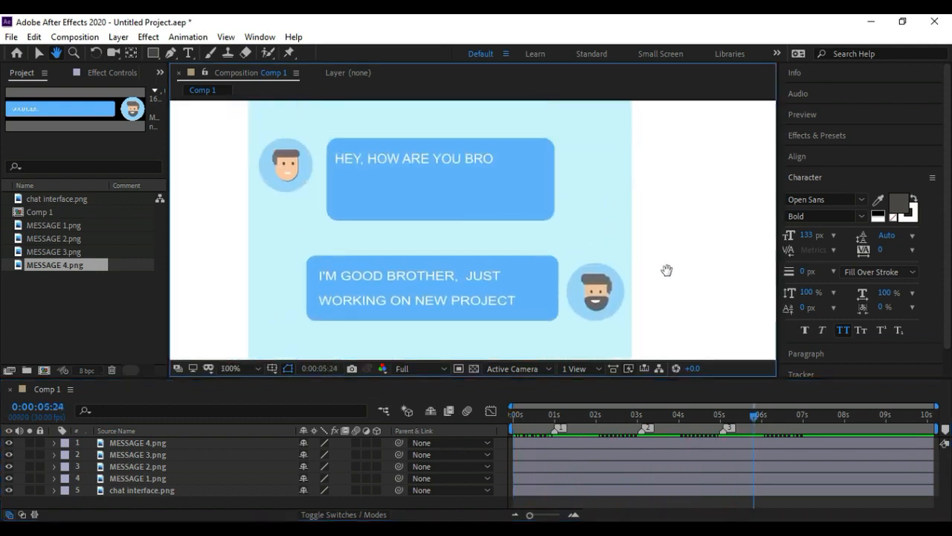
left_click_drag(571, 416, 489, 426)
key("space")
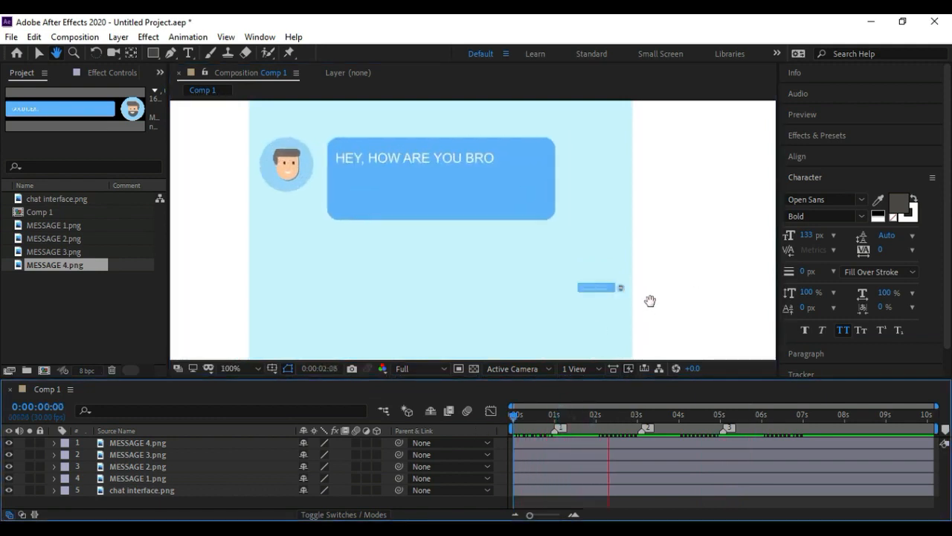
left_click_drag(659, 297, 666, 157)
left_click_drag(689, 276, 676, 151)
mouse_move(680, 221)
left_mouse_down()
mouse_move(685, 187)
mouse_move(690, 222)
left_mouse_up()
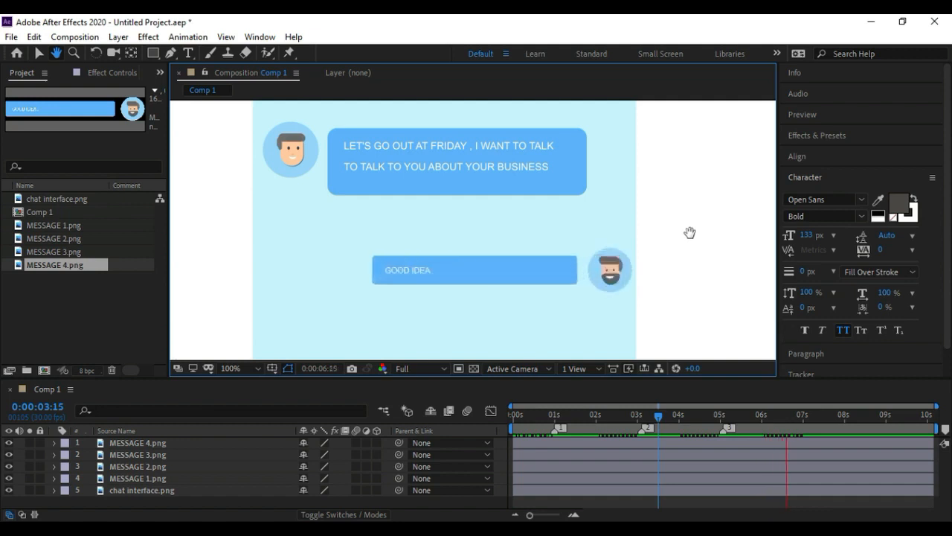
key("space")
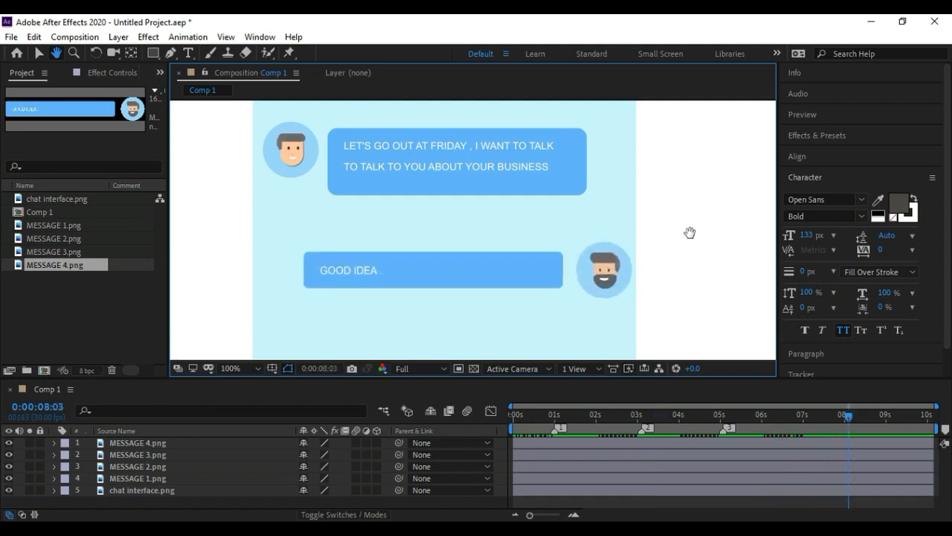
key("comma")
key("comma")
key("comma")
key("comma")
left_click_drag(849, 415, 923, 450)
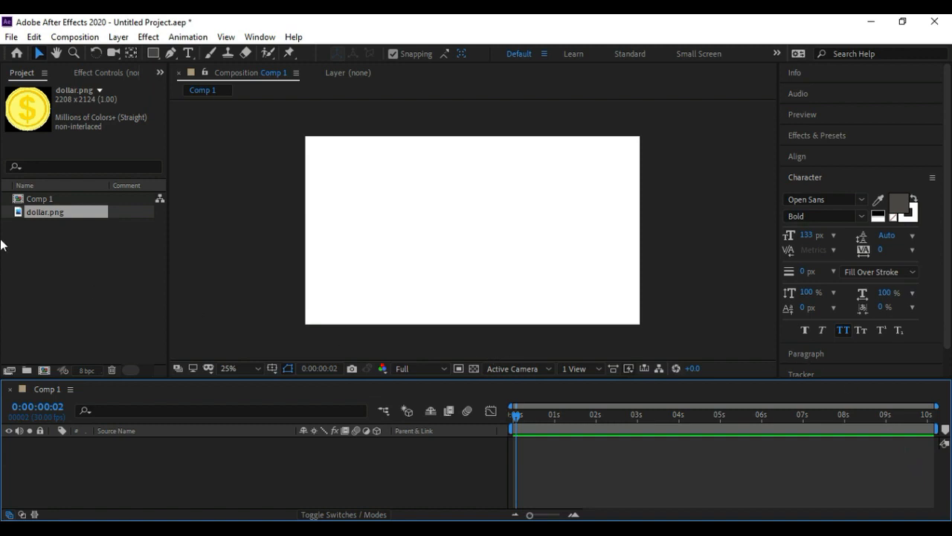
Add dollar.png to Comp 1, scaled down to 30% and centred in the frame, with the current time at 0:00:00:00
left_click_drag(44, 215, 484, 238)
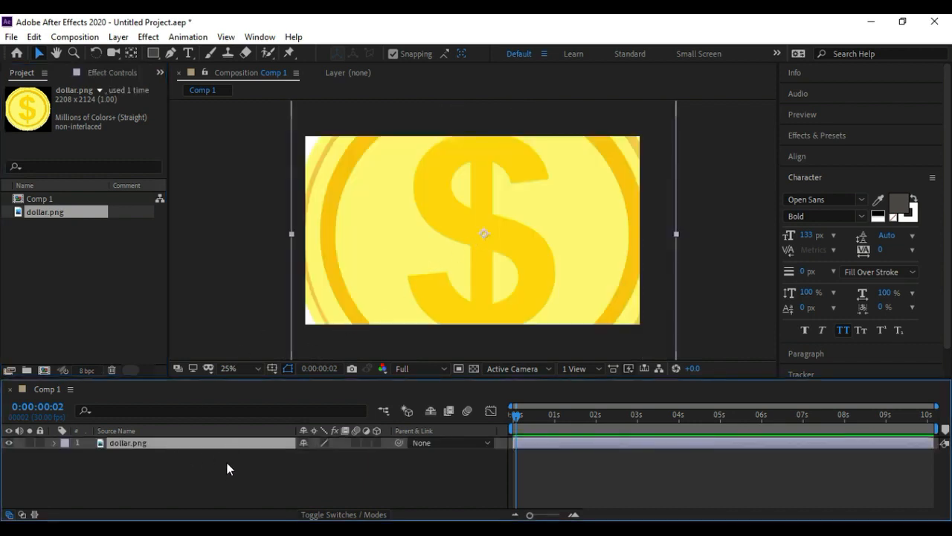
key("s")
left_click(113, 455)
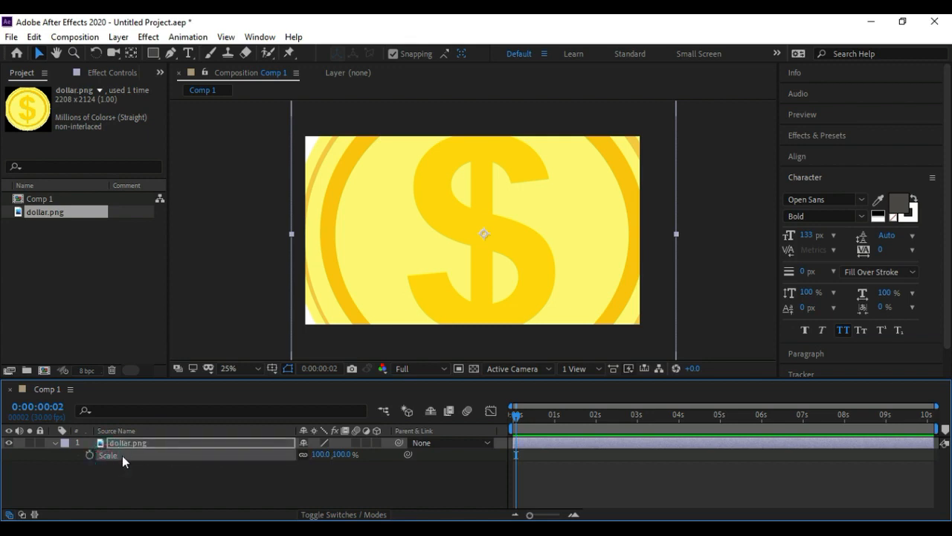
left_click_drag(345, 454, 296, 459)
mouse_move(495, 241)
left_mouse_down()
mouse_move(473, 229)
mouse_move(484, 225)
mouse_move(484, 233)
left_mouse_up()
left_click_drag(520, 416, 486, 415)
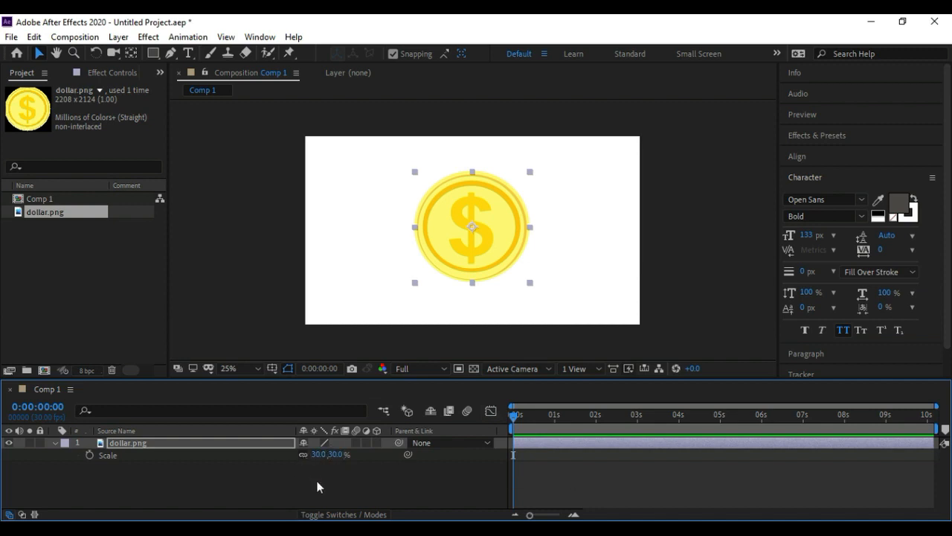
Unlink the coin's Scale proportions, testing a 39% height on its own before restoring it to 30%
left_click(317, 456)
mouse_move(333, 460)
left_mouse_down()
mouse_move(343, 458)
mouse_move(334, 459)
left_mouse_up()
left_click(303, 455)
left_click_drag(336, 454, 345, 456)
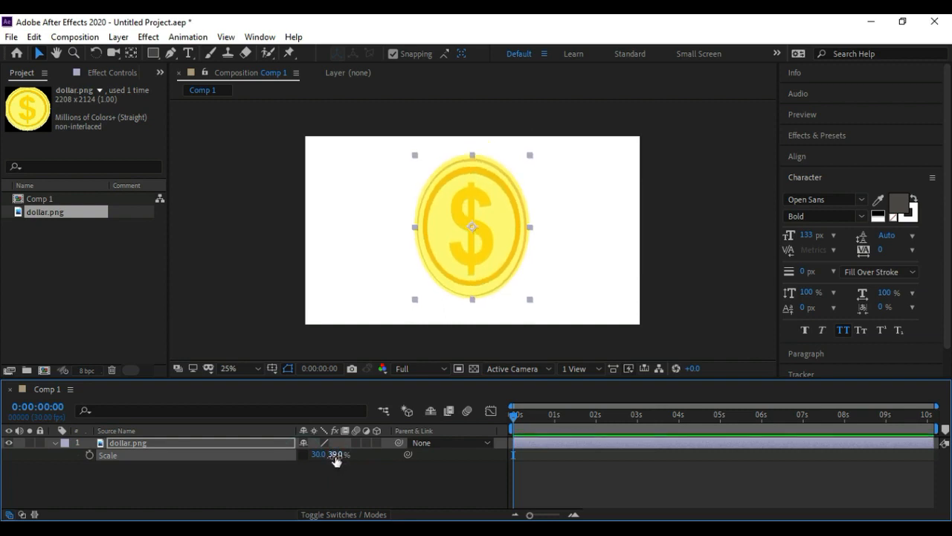
left_click(303, 455)
left_click(377, 472)
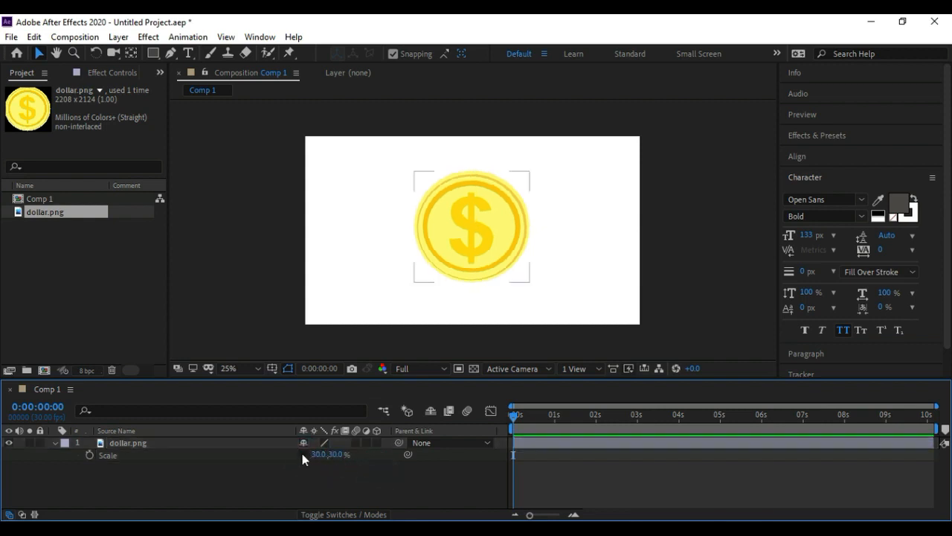
Keyframe the coin's Scale at 30, 30% on 0:00:00:01 and flip it horizontally to -30, 30% at 0:00:01:00
mouse_move(513, 417)
left_mouse_down()
mouse_move(538, 420)
mouse_move(514, 421)
left_mouse_up()
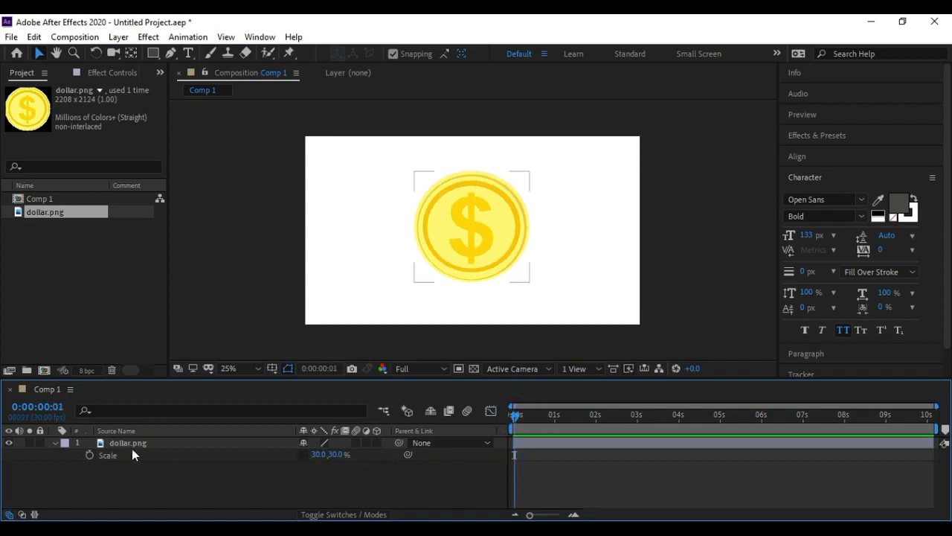
left_click(89, 454)
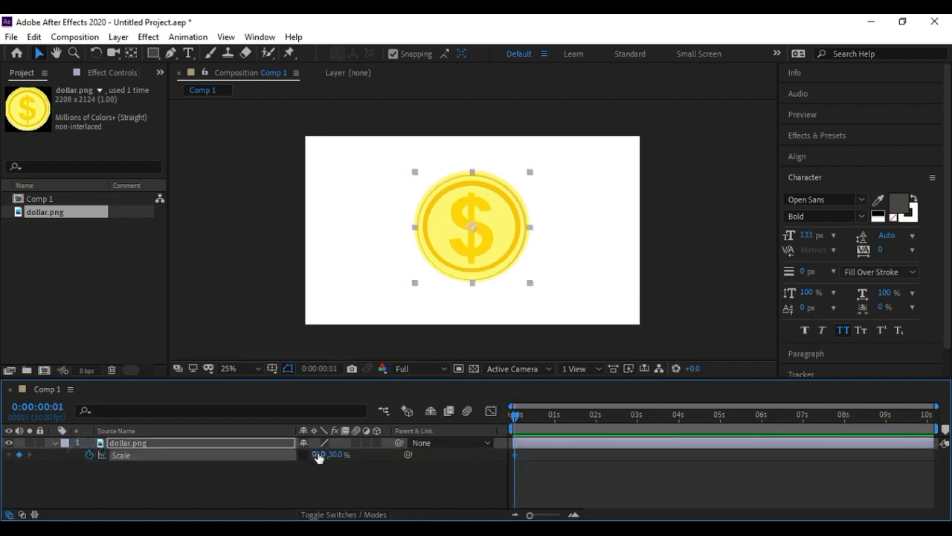
left_click_drag(514, 418, 555, 418)
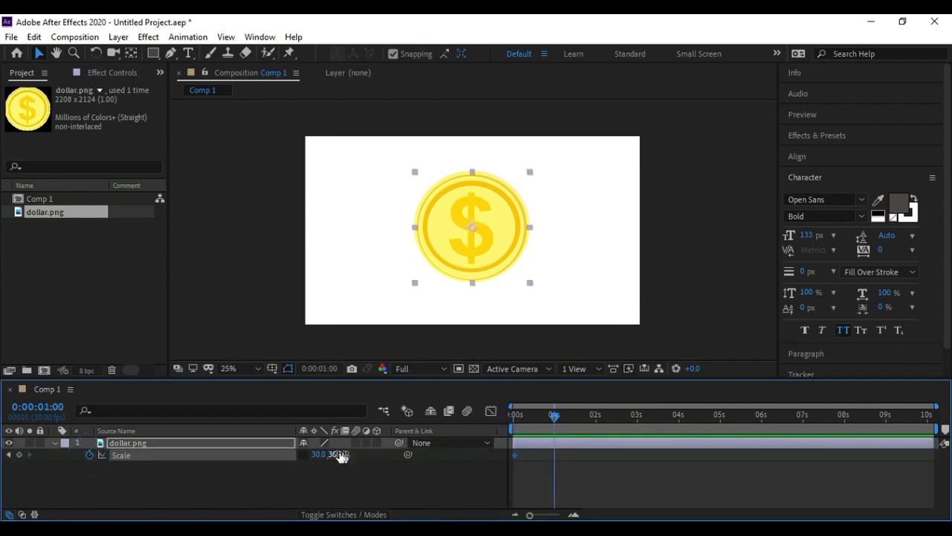
left_click(318, 455)
left_click_drag(319, 454, 295, 458)
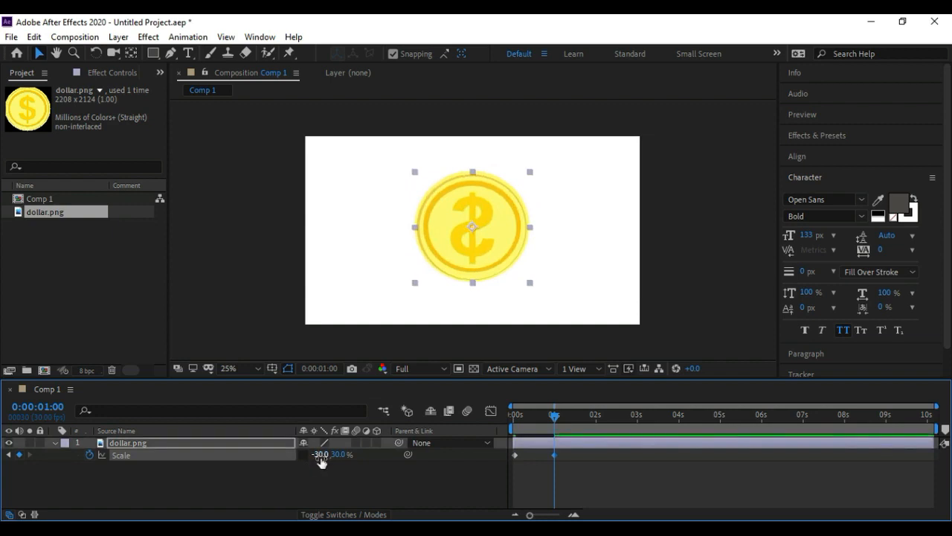
Add a Scale keyframe of 30, 30% to the dollar coin layer at 0:00:01:29
left_click_drag(554, 422, 601, 422)
mouse_move(600, 421)
left_mouse_down()
mouse_move(500, 423)
mouse_move(595, 419)
left_mouse_up()
left_click_drag(318, 459, 362, 457)
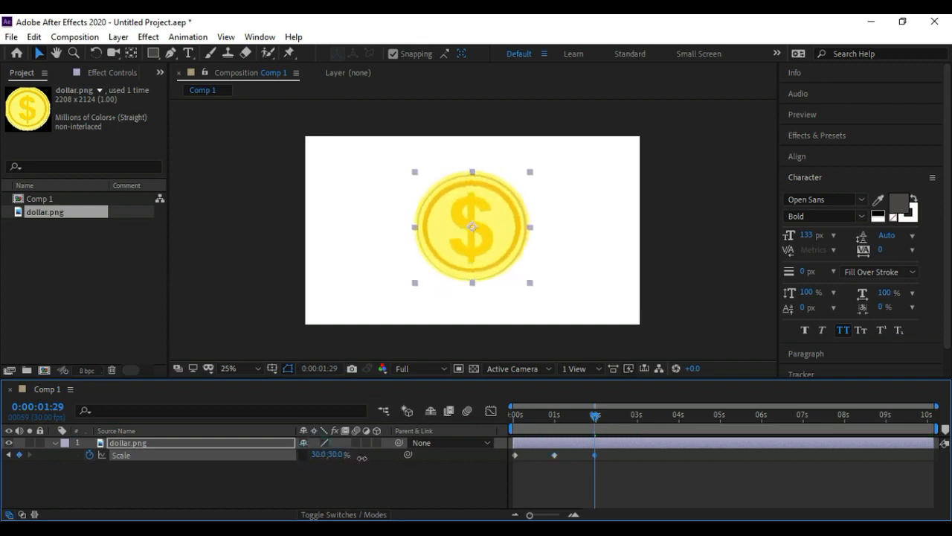
Add a loopOut() expression to the dollar coin layer's Scale property
left_click_drag(628, 418, 631, 422)
left_click(615, 450)
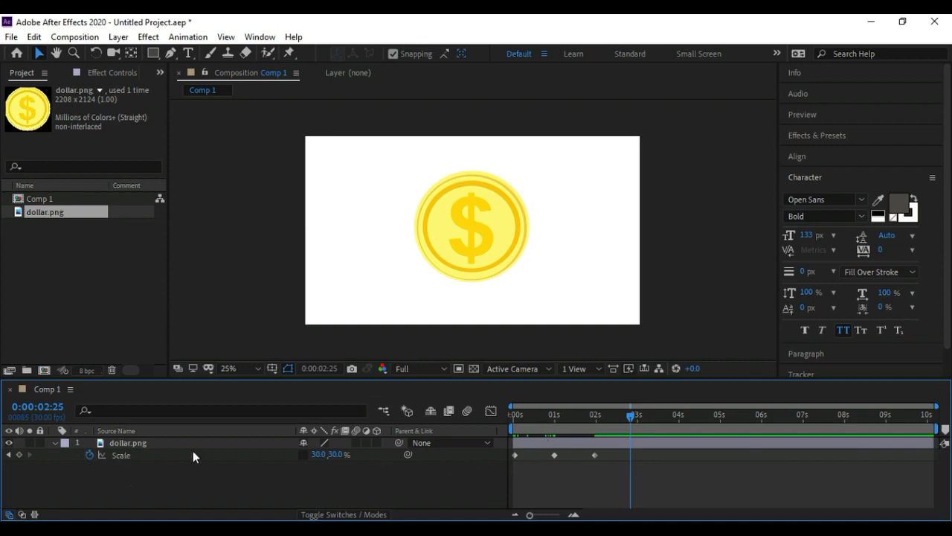
left_click(90, 454, "alt")
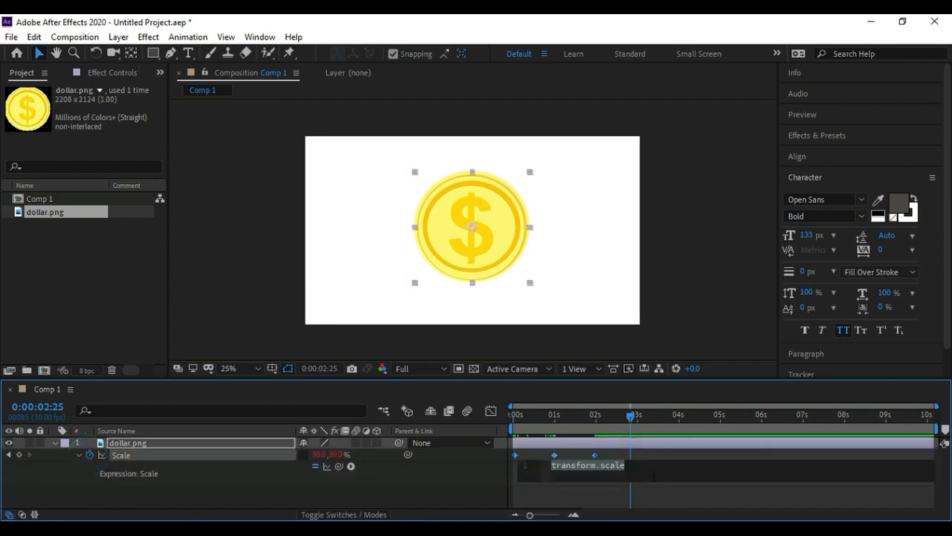
type("loop")
key("Down")
key("Return")
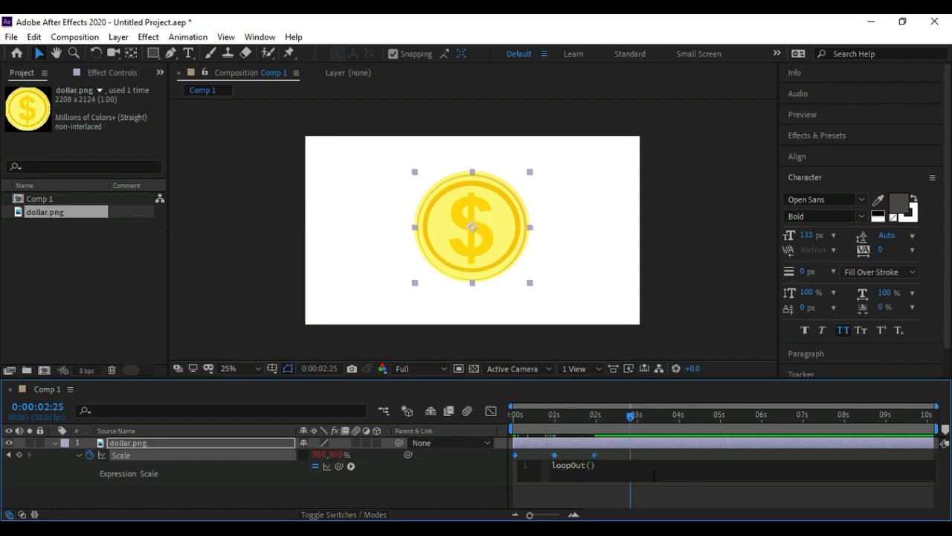
left_click(615, 459)
Preview the looping coin flip from the start of the composition and return to the first frame
left_click_drag(570, 417, 511, 420)
key("space")
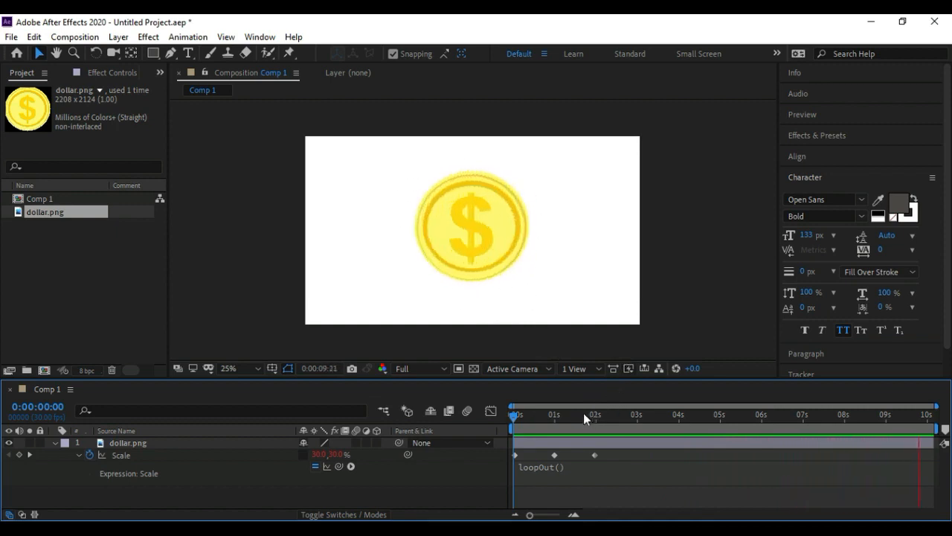
left_click_drag(571, 413, 514, 411)
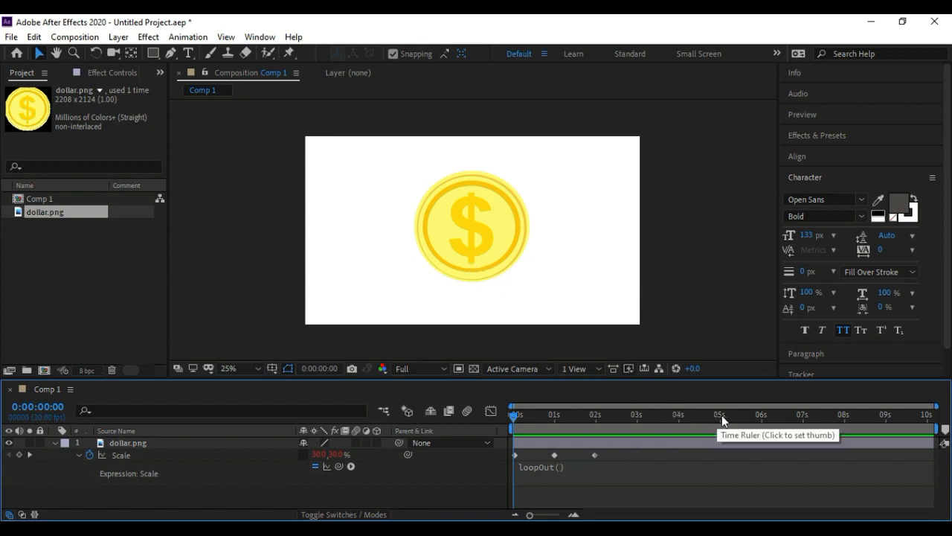
Remove the loopOut() expression from the coin layer's Scale property
left_click(558, 467)
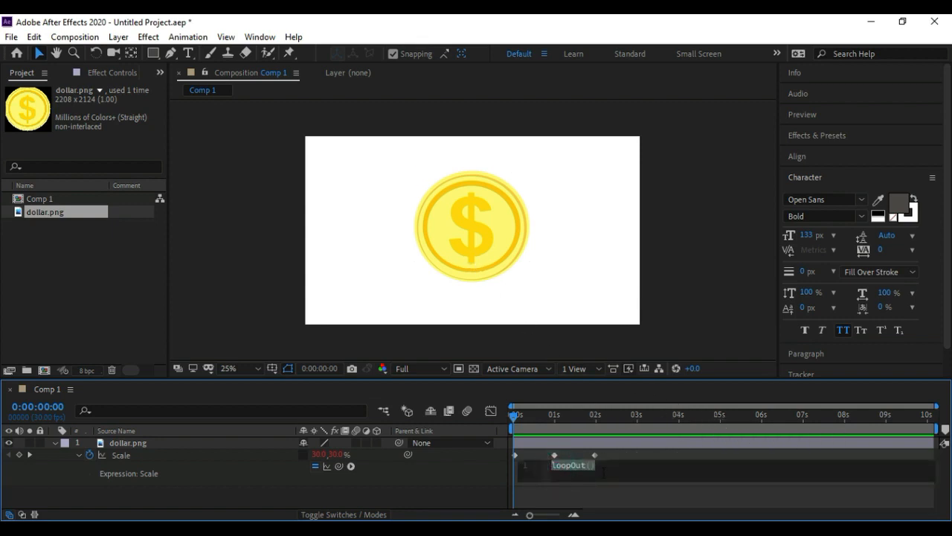
key("BackSpace")
left_click(314, 467)
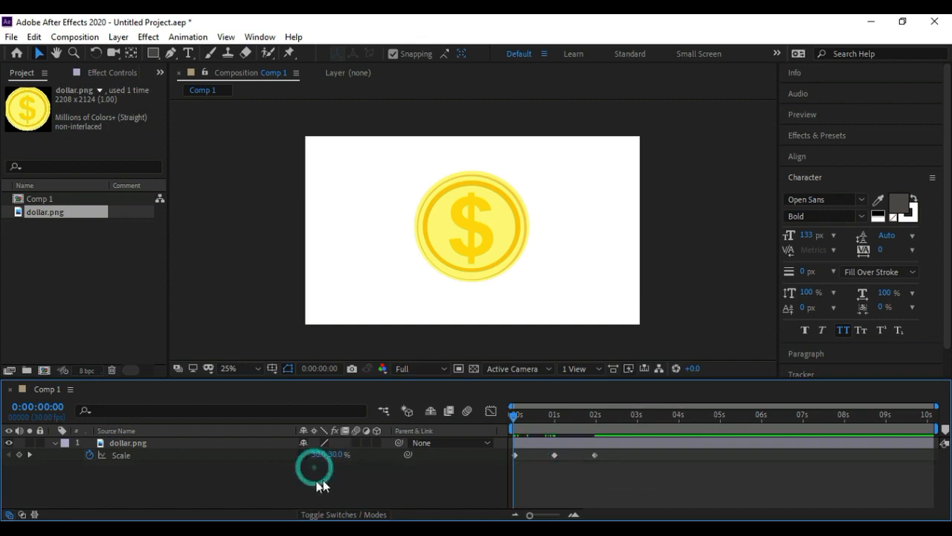
Add a Scale keyframe of -30, 30% to the dollar coin layer at 3 seconds
left_click_drag(568, 417, 637, 418)
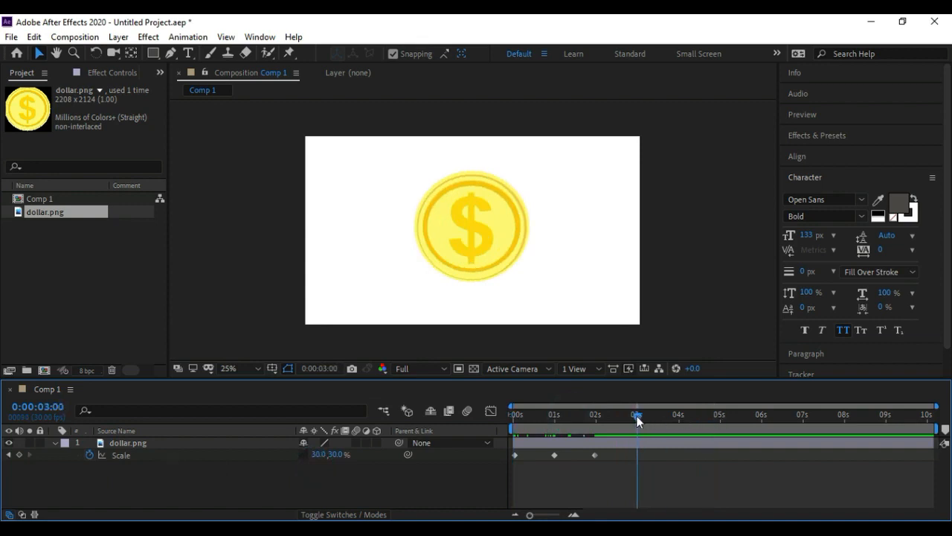
left_click(594, 454)
left_click(595, 417)
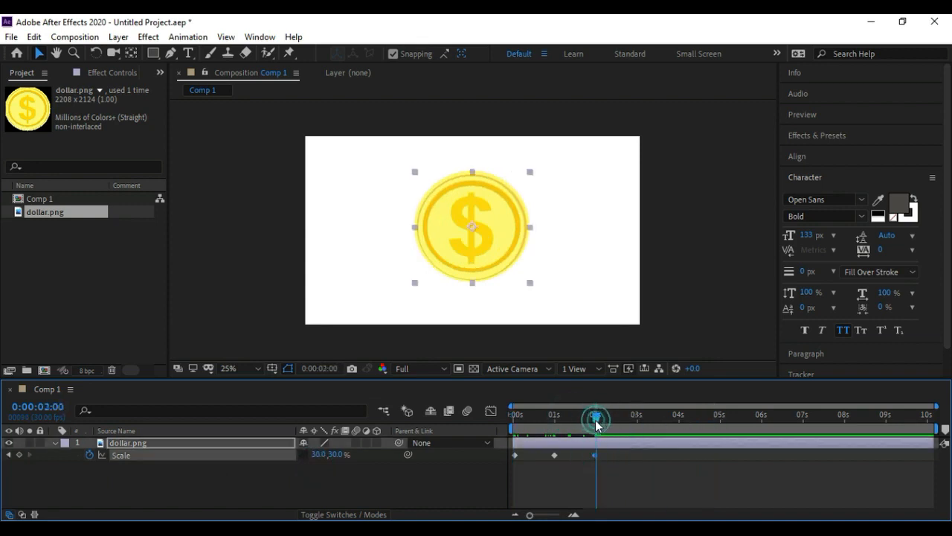
left_click_drag(639, 414, 637, 416)
left_click_drag(316, 456, 272, 451)
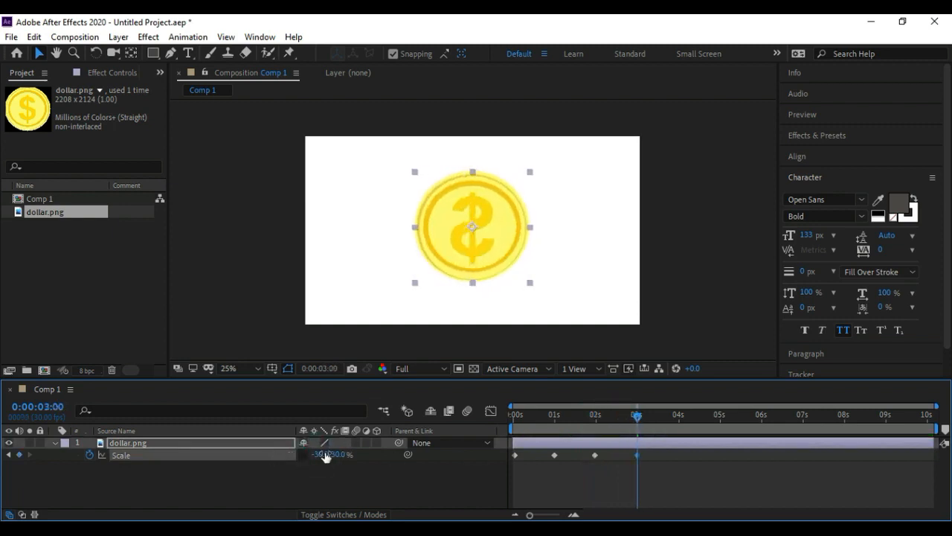
Add a Scale keyframe of 31, 30% to the coin layer at 4 seconds and preview the animation from the start
left_click(677, 416)
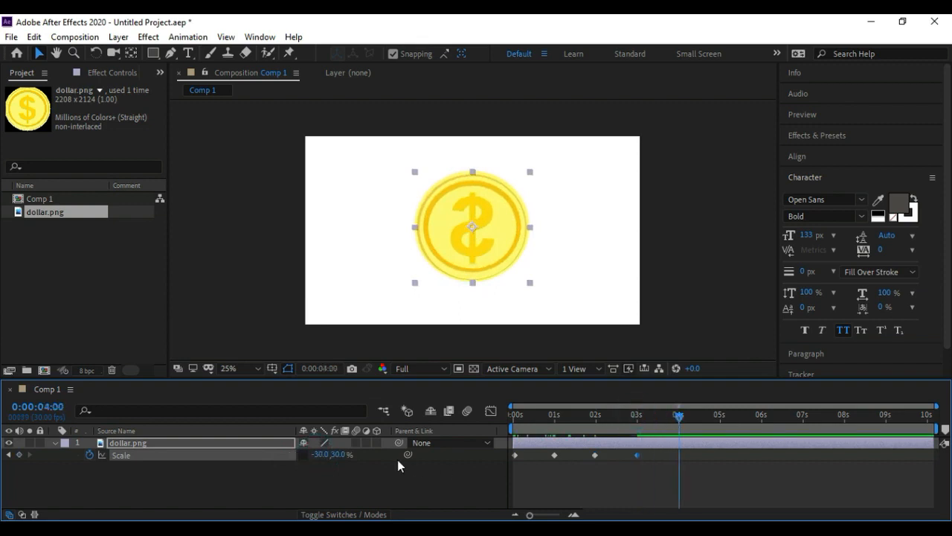
left_click_drag(321, 457, 367, 459)
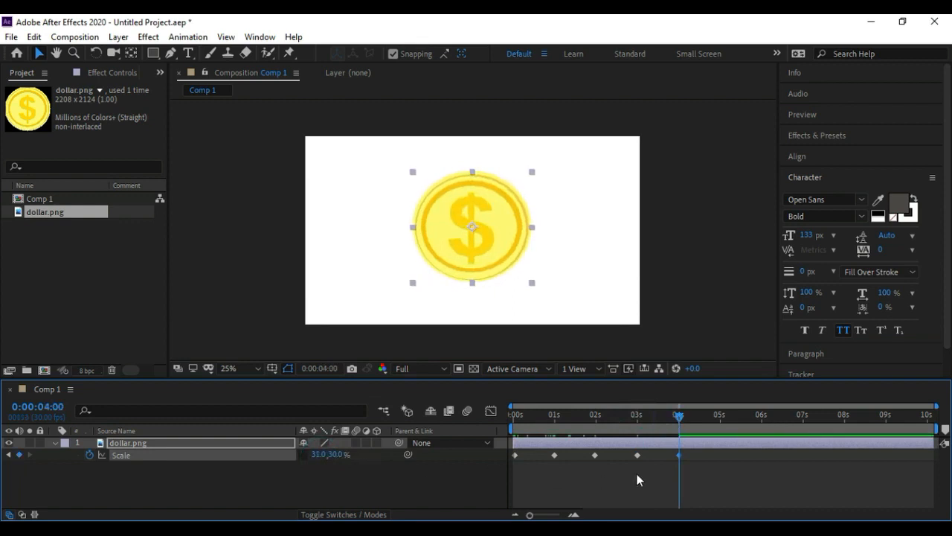
left_click(697, 456)
left_click_drag(680, 416, 506, 435)
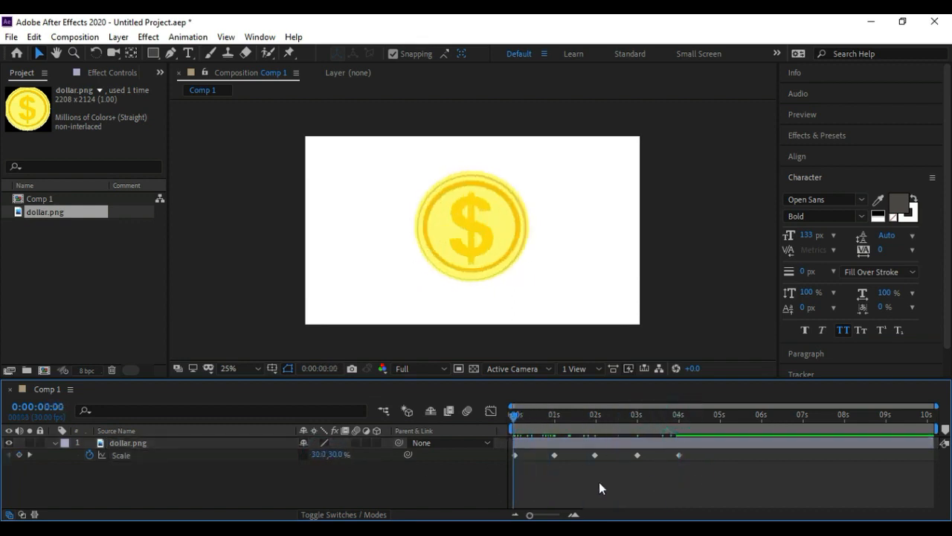
key("space")
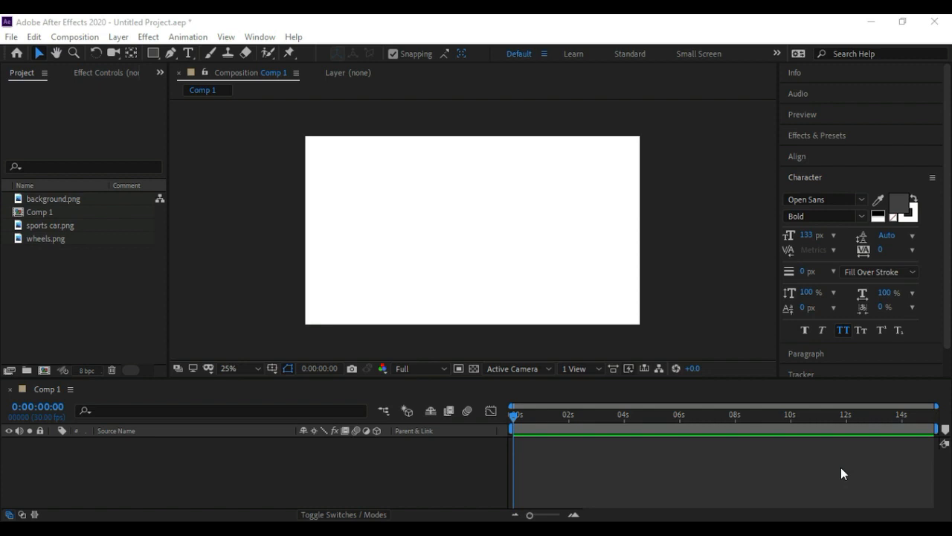
Place background.png from the project into the empty Comp 1
left_click(91, 303)
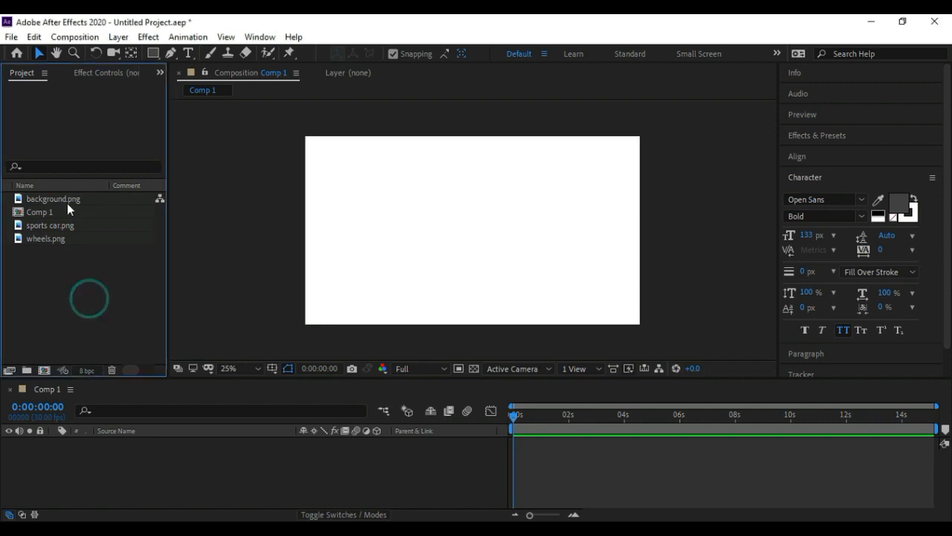
left_click(67, 199)
left_click_drag(46, 202, 504, 229)
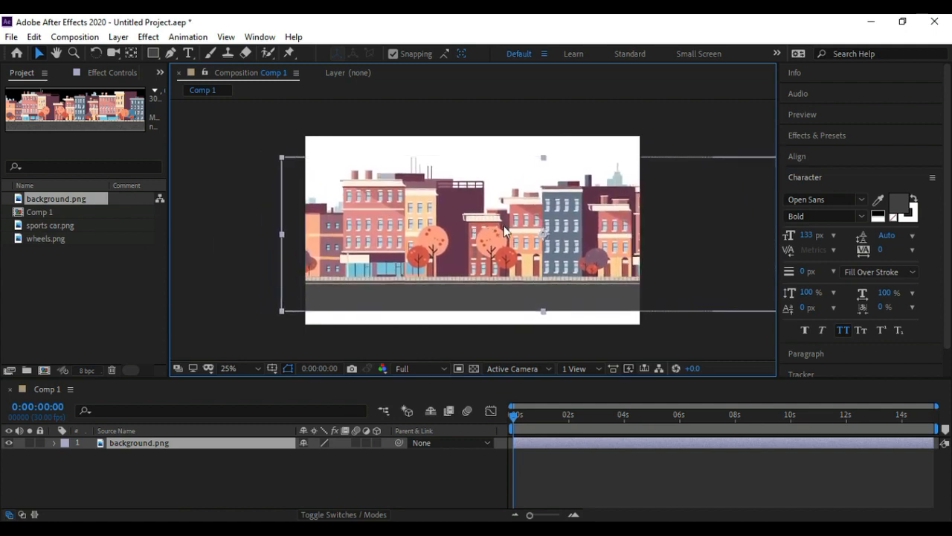
Scale the background layer to 106% and move it so the road's lower edge meets the bottom of the frame
left_click(253, 445)
key("s")
left_click_drag(347, 457, 354, 455)
left_click_drag(365, 287, 397, 296)
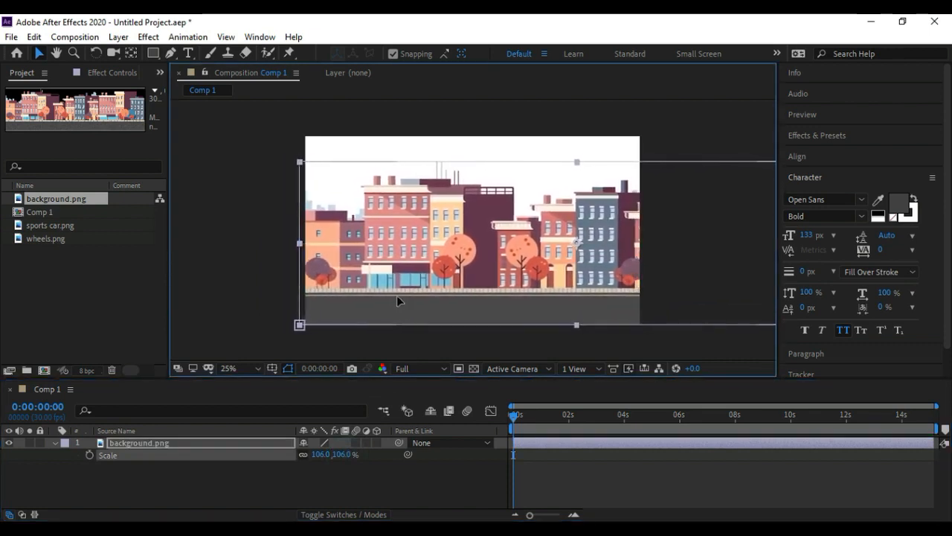
left_click(238, 255)
left_click(364, 267)
left_click(361, 342)
left_click(405, 283)
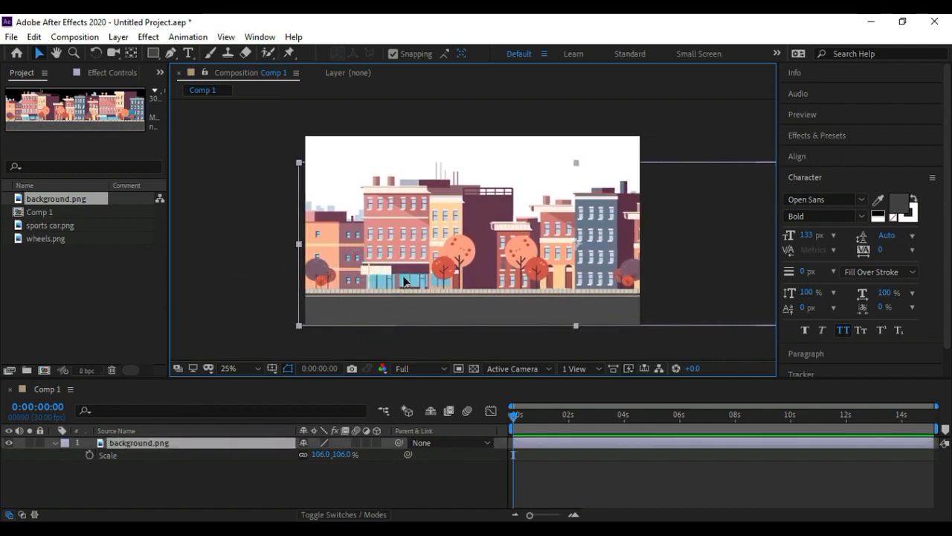
left_click(688, 138)
left_click(575, 232)
left_click(684, 143)
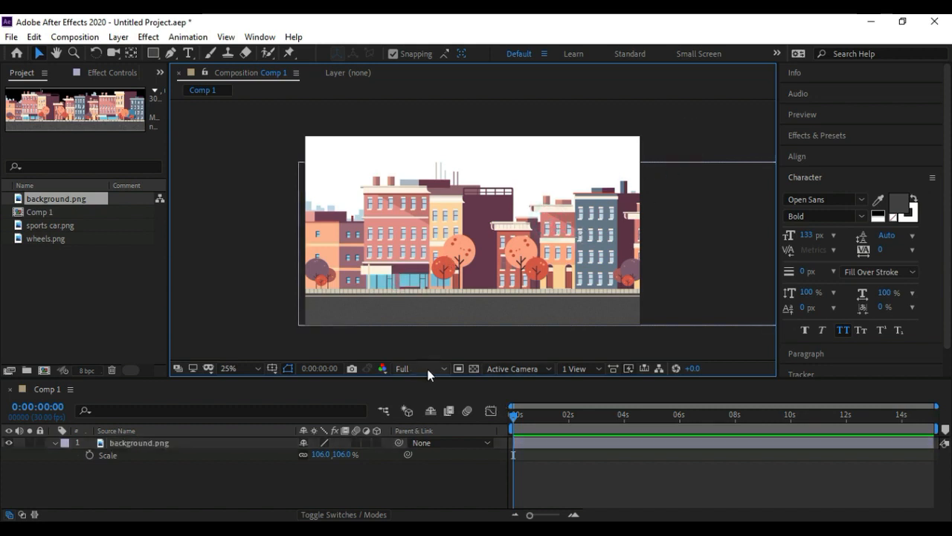
Set the composition's preview resolution to Third
left_click(422, 369)
left_click(420, 432)
left_click(673, 136)
Place sports car.png on the road in the left part of the frame, above the background layer
left_click(58, 260)
left_click(47, 226)
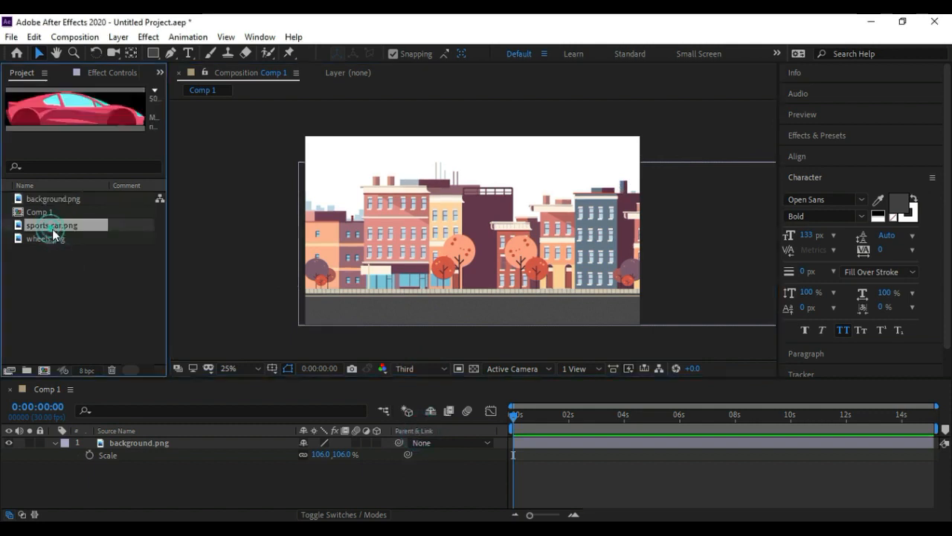
left_click_drag(48, 231, 383, 305)
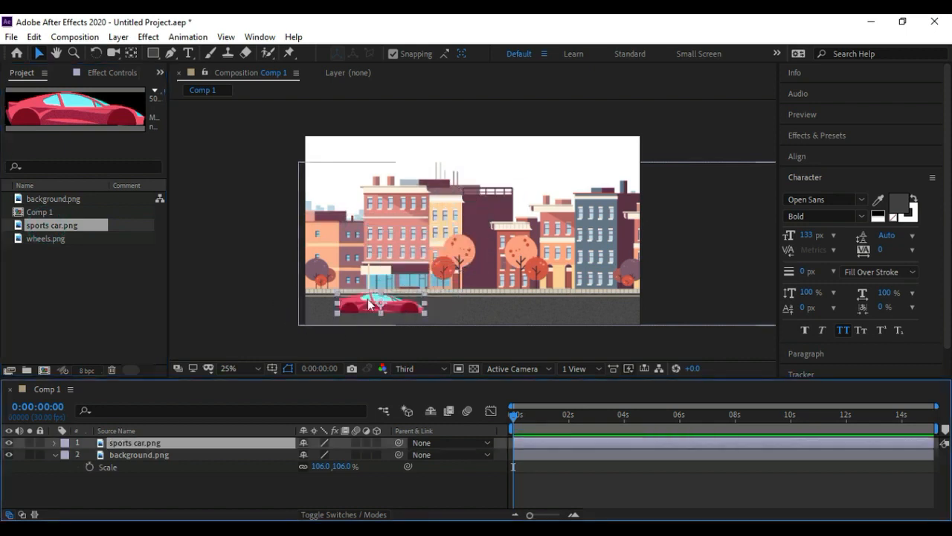
left_click(270, 291)
Place wheels.png in the composition just above the front of the sports car, as the uppermost layer
left_click(57, 239)
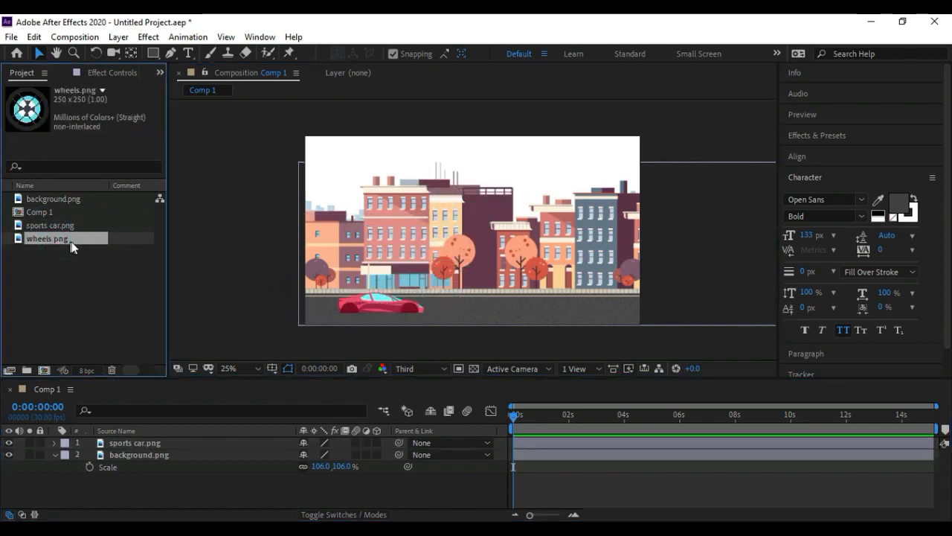
left_click_drag(49, 247, 443, 283)
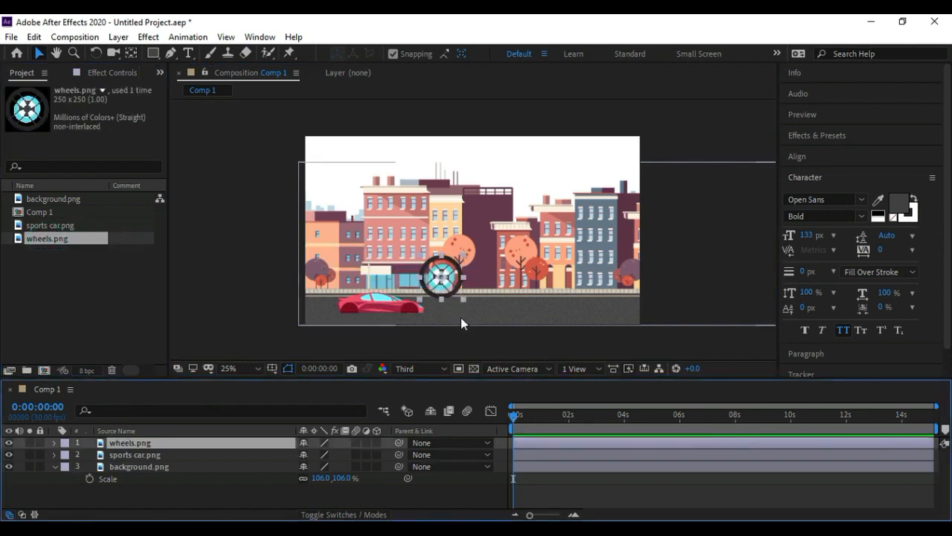
left_click(661, 149)
left_click(439, 296)
Collapse the background layer's properties and examine the stacking order of the wheels, sports car and background layers one by one
left_click(55, 467)
left_click(148, 487)
left_click(141, 467)
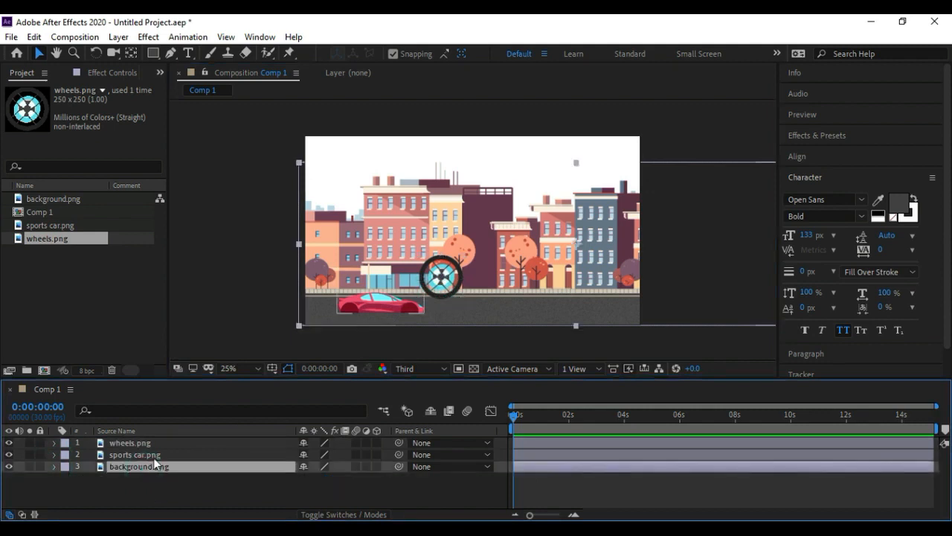
left_click(153, 453)
left_click(149, 443)
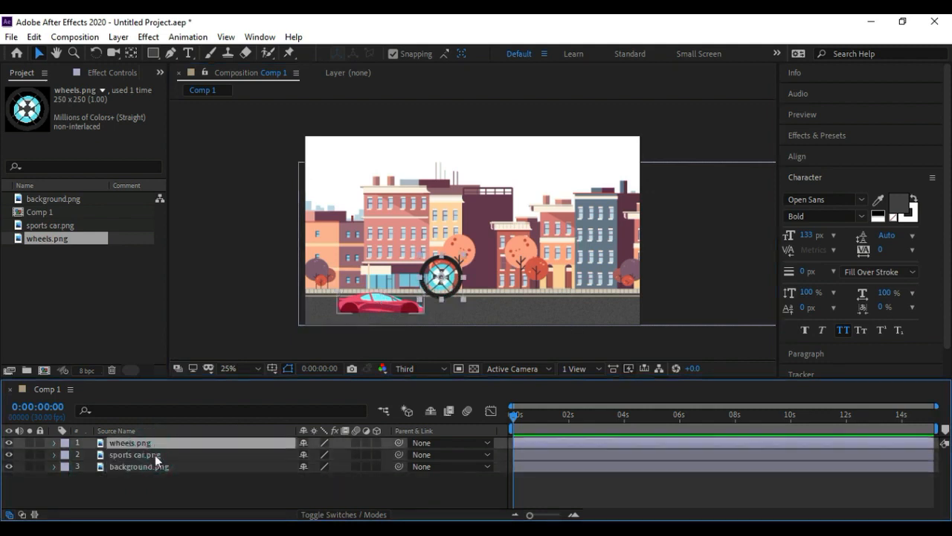
left_click(152, 455)
left_click(154, 465)
left_click(152, 454)
left_click(149, 444)
left_click(153, 455)
left_click(154, 466)
left_click(151, 455)
left_click(148, 444)
left_click(150, 454)
left_click(152, 466)
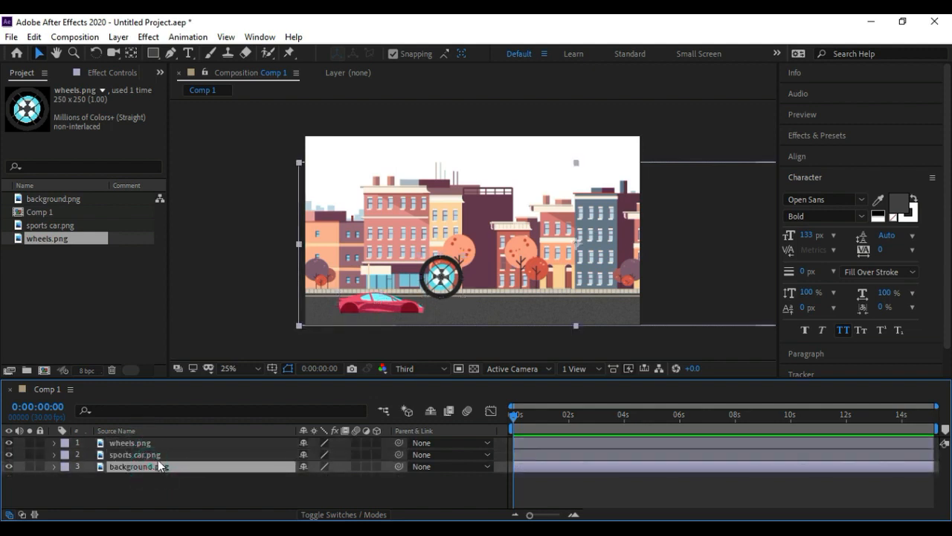
left_click(152, 454)
left_click(147, 444)
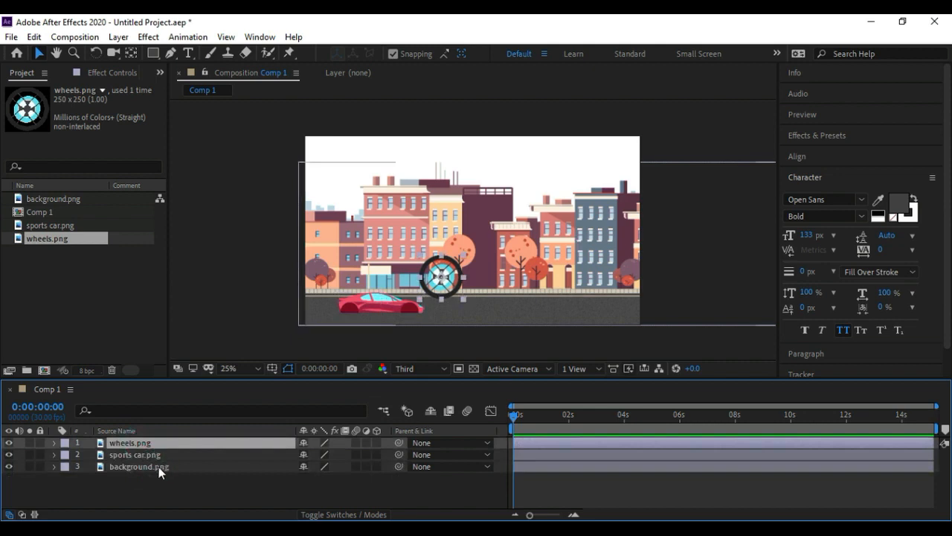
left_click(159, 466)
left_click(213, 283)
left_click(145, 444)
left_click(150, 455)
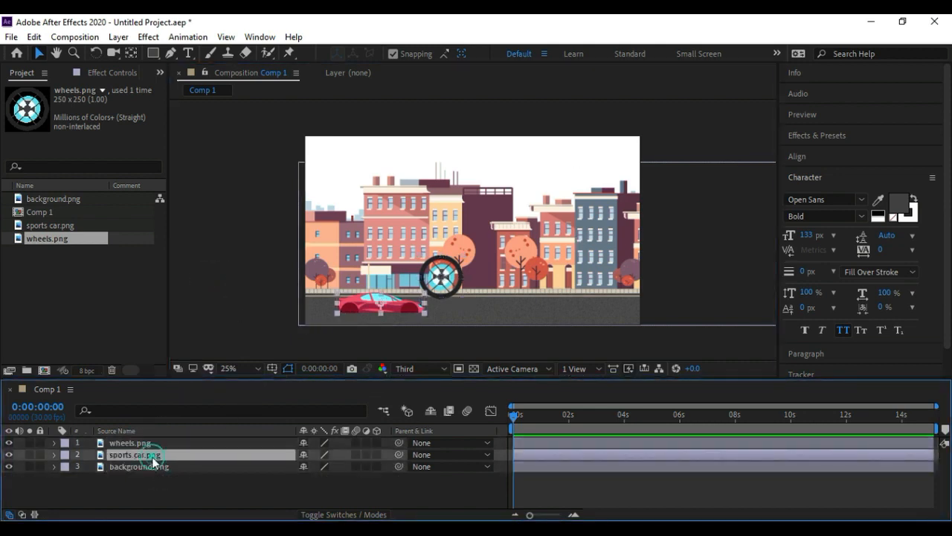
left_click(251, 304)
Select the wheel, magnify the composition view to 100% around it and the car's front, and set the preview resolution to Full
left_click(442, 281)
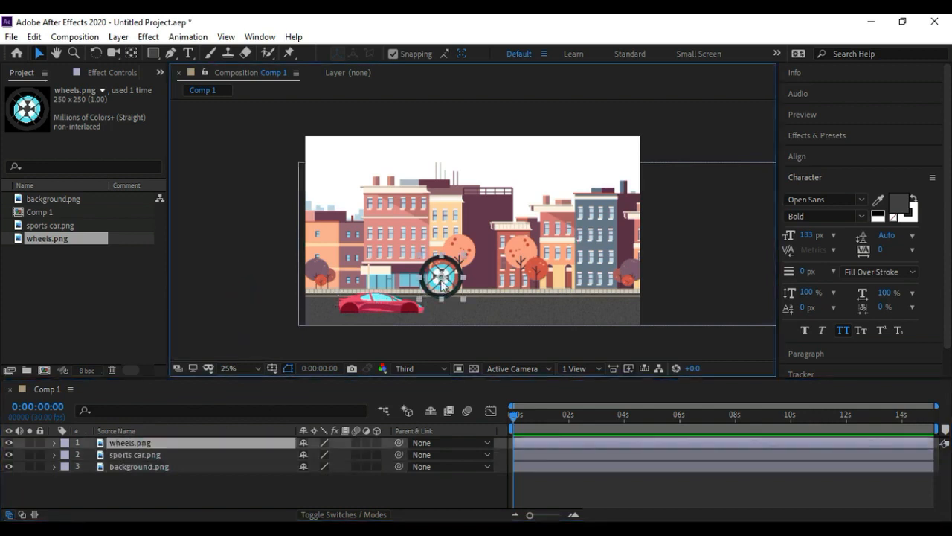
scroll(441, 283, "up", 5)
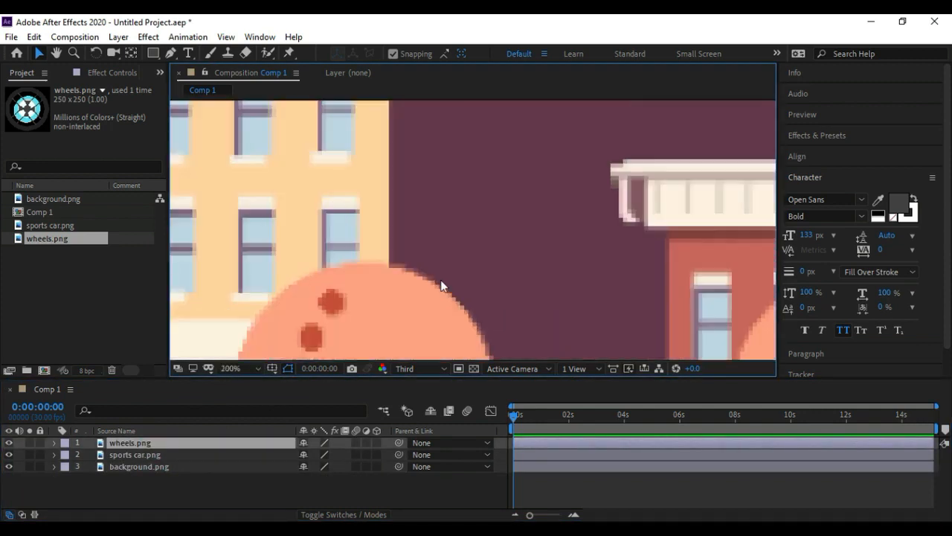
left_click(57, 52)
scroll(307, 244, "down", 3)
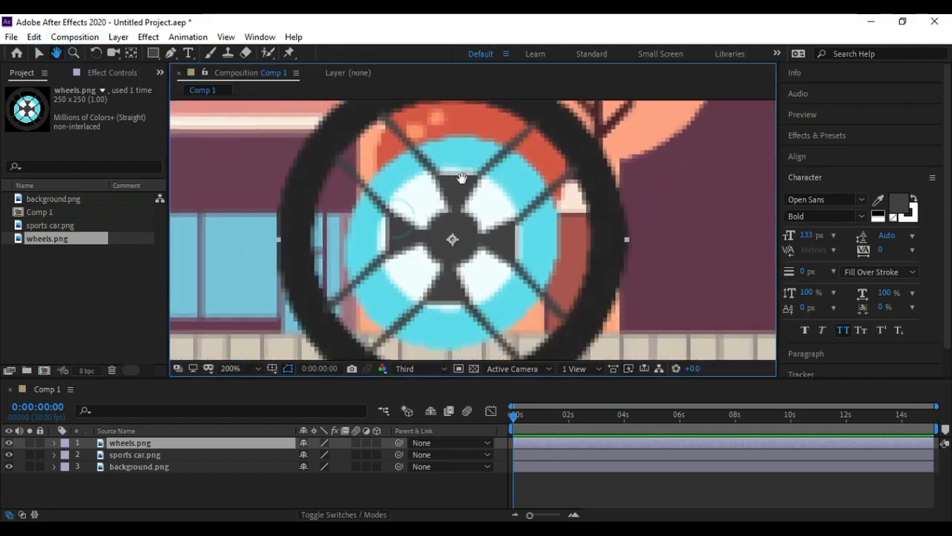
left_click_drag(416, 234, 426, 213)
scroll(426, 213, "up", 1)
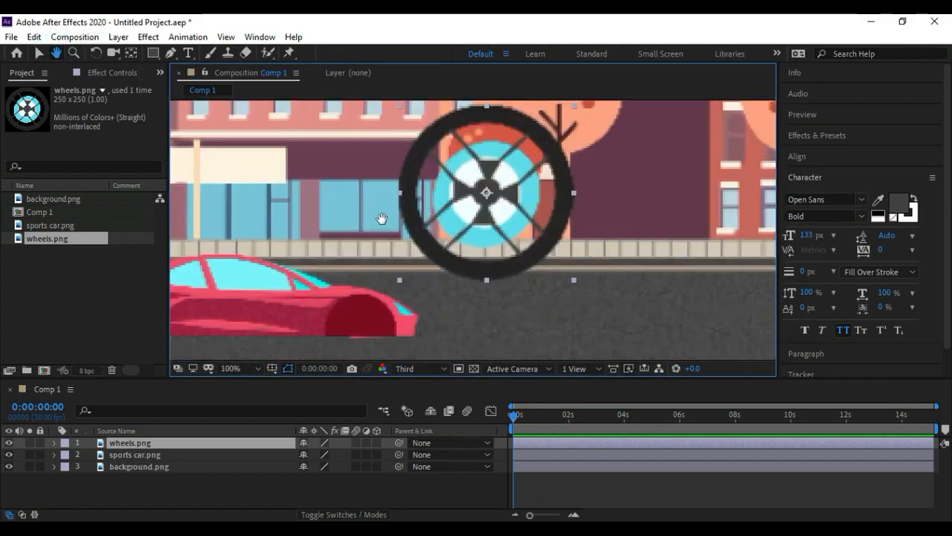
left_click(40, 53)
left_click(470, 182)
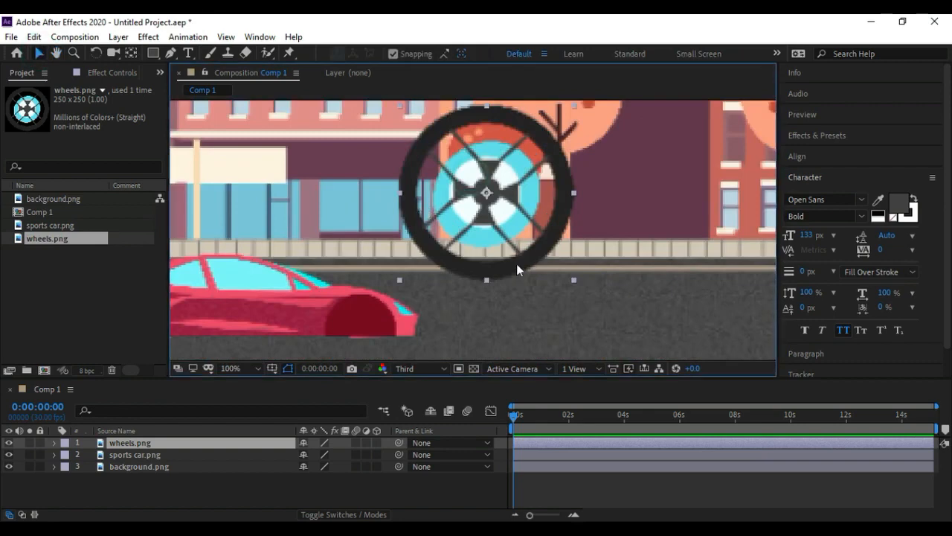
left_click(423, 367)
left_click(421, 396)
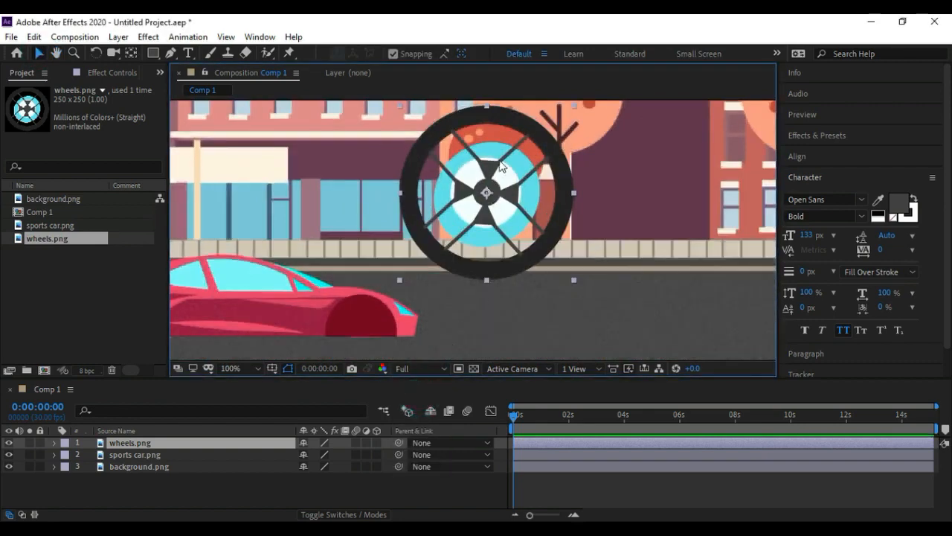
Examine the wheel's anchor point at the hub centre up close with the Pan Behind tool
left_click_drag(503, 183, 531, 198)
scroll(557, 233, "up", 2)
scroll(649, 242, "down", 2)
scroll(581, 218, "up", 1)
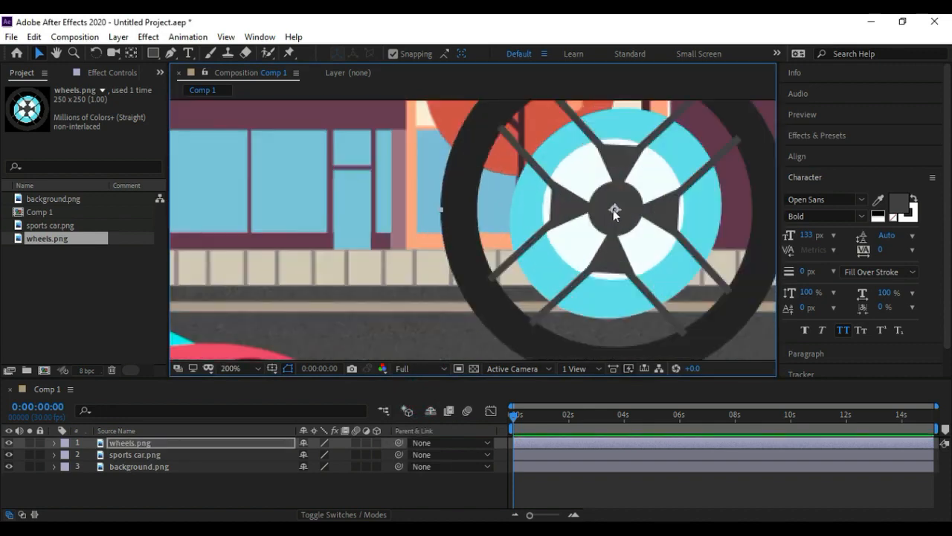
left_click(131, 52)
mouse_move(614, 210)
left_mouse_down()
mouse_move(573, 226)
mouse_move(518, 226)
mouse_move(624, 211)
left_mouse_up()
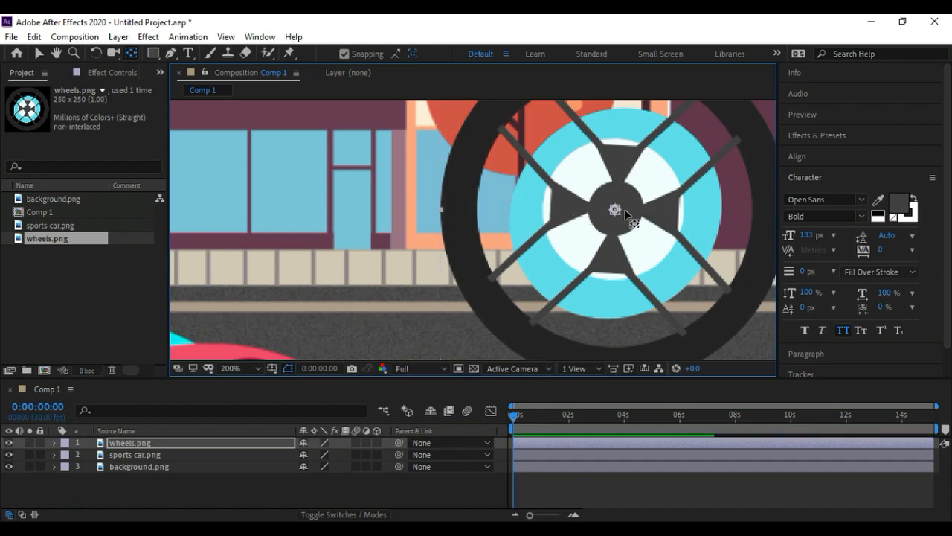
key("comma")
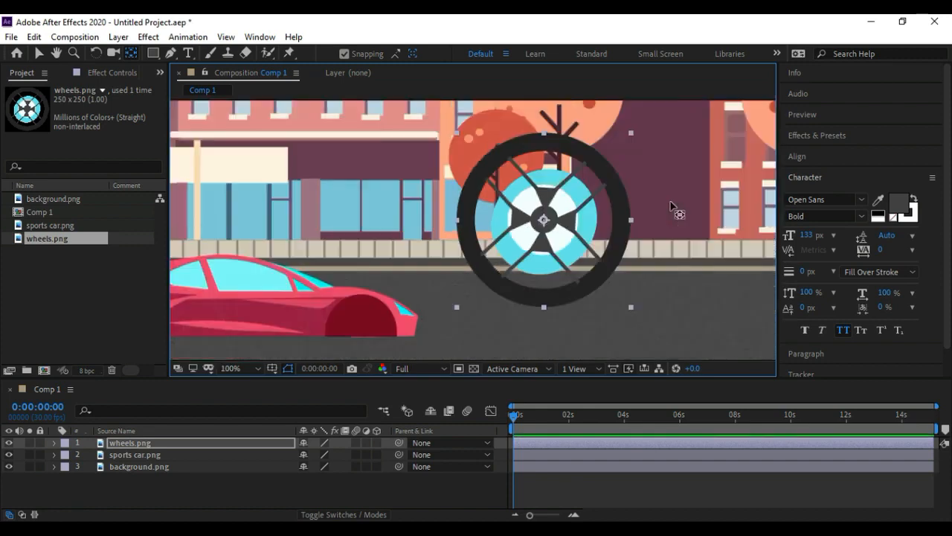
Bring the wheel just ahead of the car's front and scale it down uniformly to 43%
left_click(39, 52)
left_click_drag(516, 159, 394, 173)
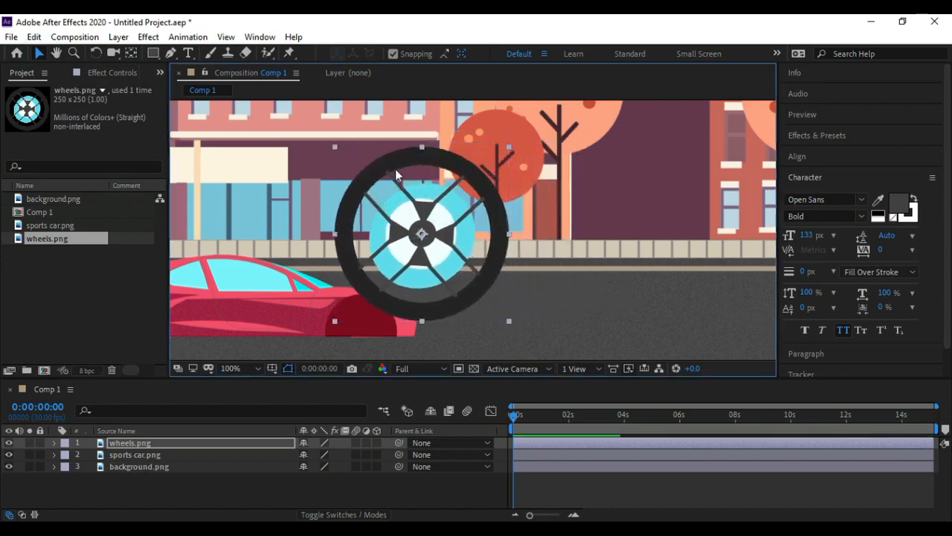
key("comma")
left_click_drag(462, 214, 498, 219)
left_click(372, 270)
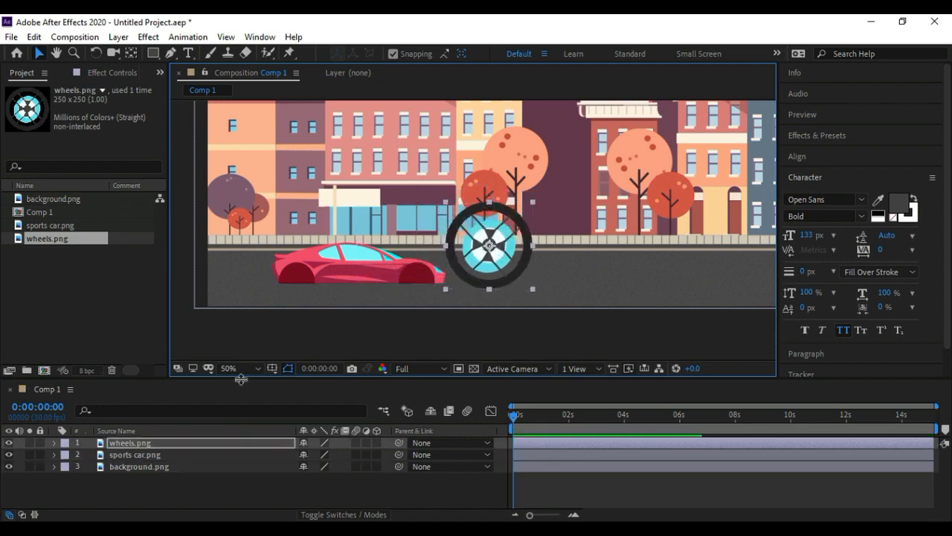
left_click(212, 442)
key("s")
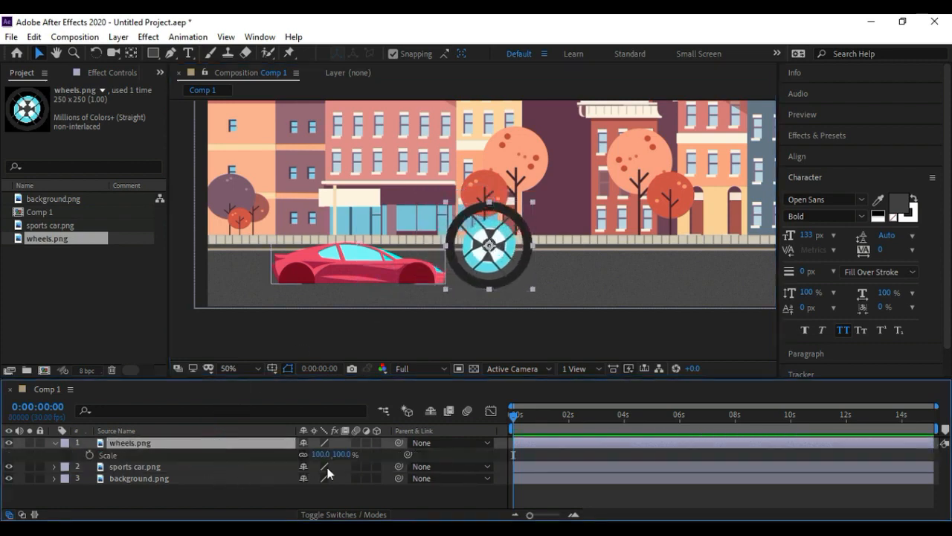
left_click(343, 456)
left_click_drag(343, 456, 303, 456)
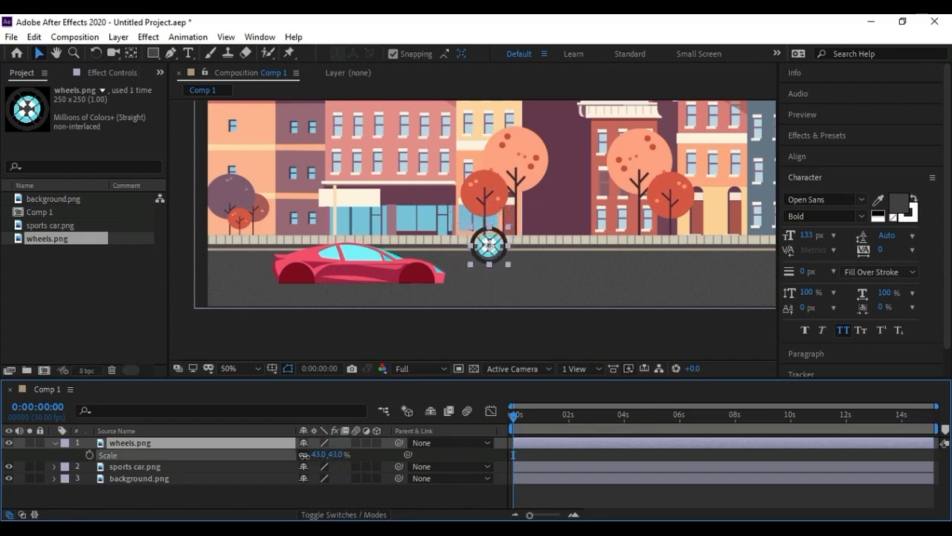
Place the wheel over the car's front wheel arch and reduce its scale to 40%
left_click_drag(493, 253, 427, 291)
left_click(494, 310)
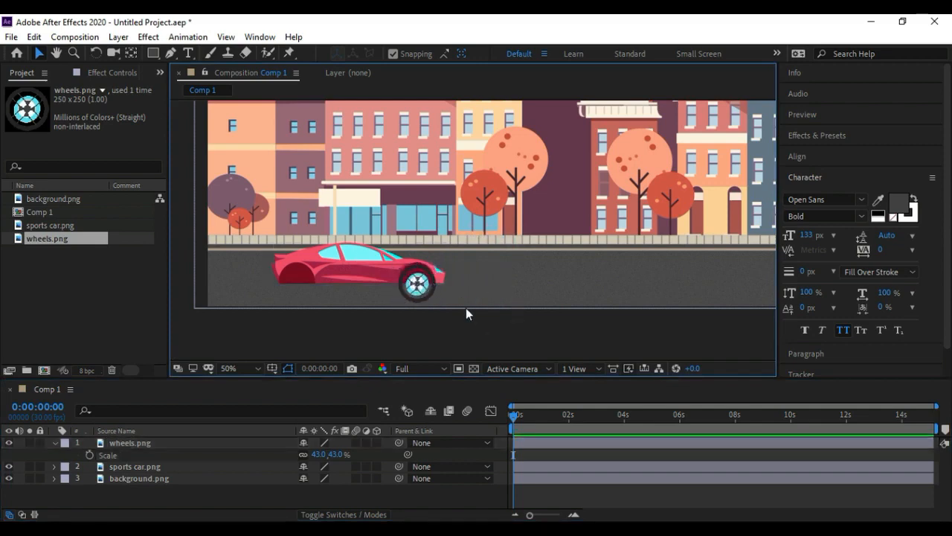
left_click(422, 297)
left_click_drag(336, 459, 332, 455)
left_click(443, 333)
Raise the wheel into the front wheel arch and nudge it two pixels right and two pixels down to align it
key("period")
key("period")
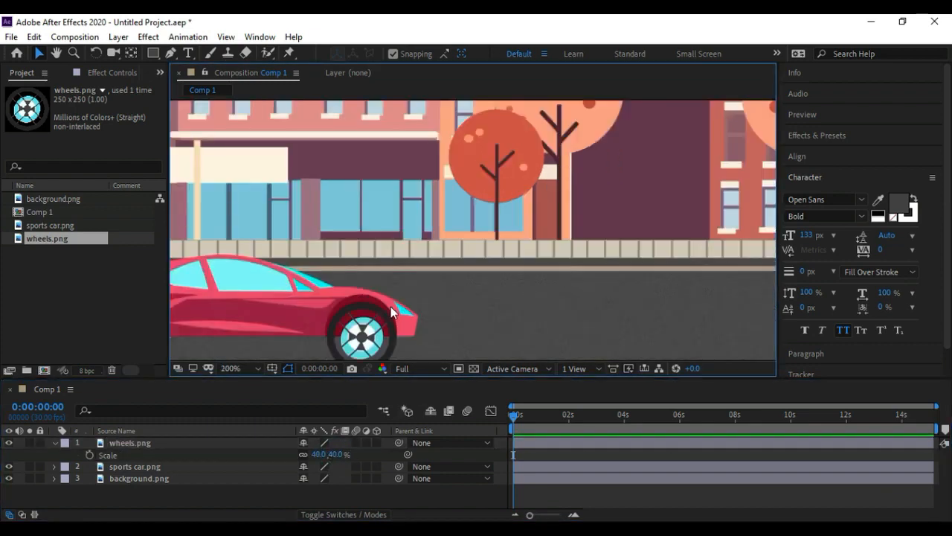
left_click(55, 53)
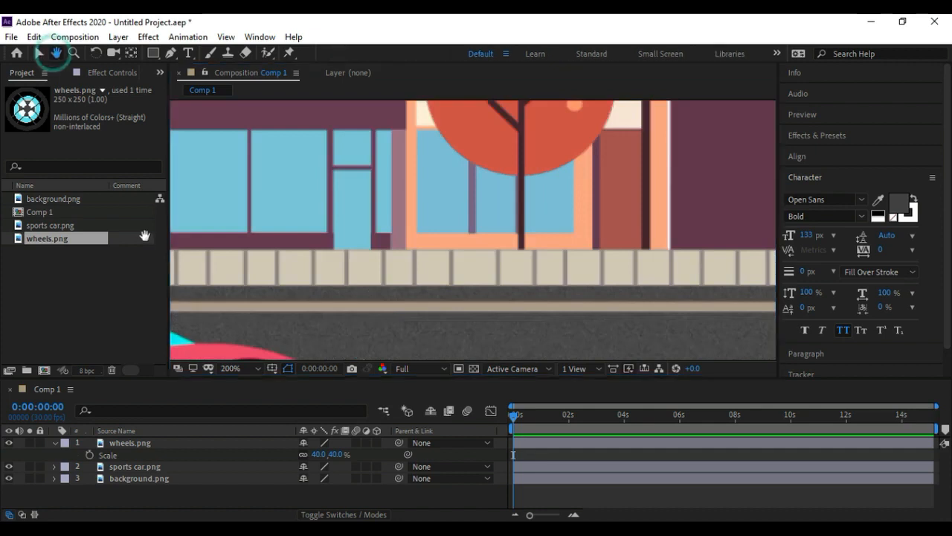
left_click_drag(202, 261, 386, 200)
left_click_drag(336, 217, 451, 226)
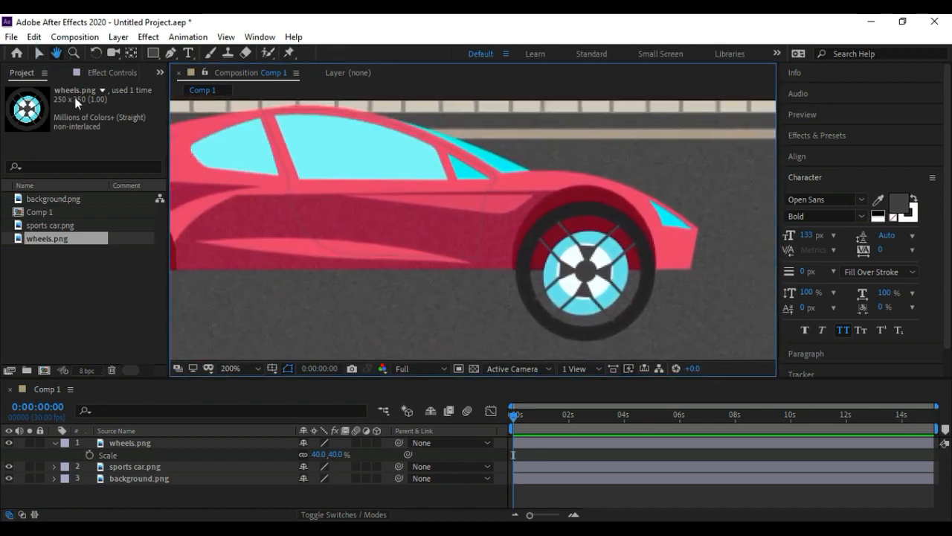
left_click(39, 52)
left_click_drag(619, 258, 609, 243)
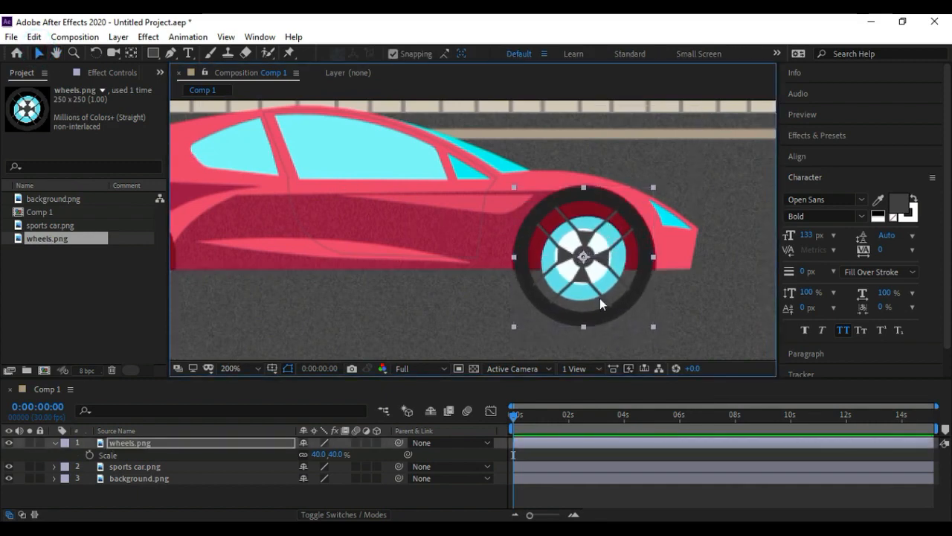
key("Right")
key("Down")
key("Right")
key("Down")
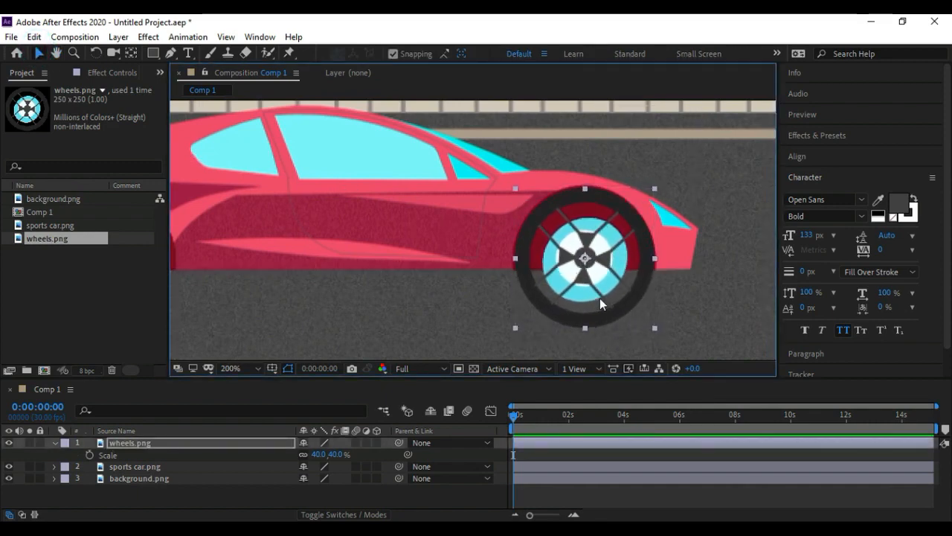
Set the front wheel's uniform scale to 39%
left_click(336, 453)
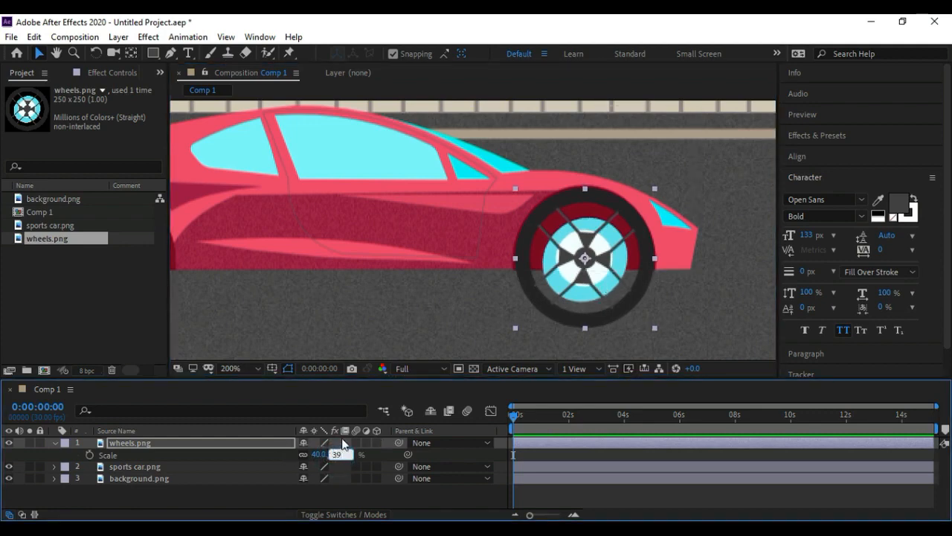
type("39")
key("Return")
left_click(692, 294)
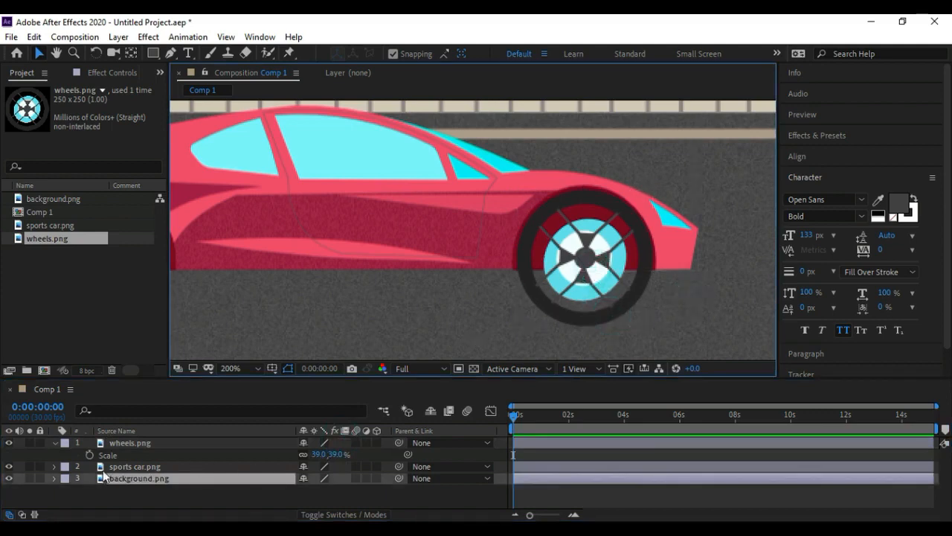
Scrub the opening seconds of the timeline and examine the wheels layer's Transform properties
left_click(141, 443)
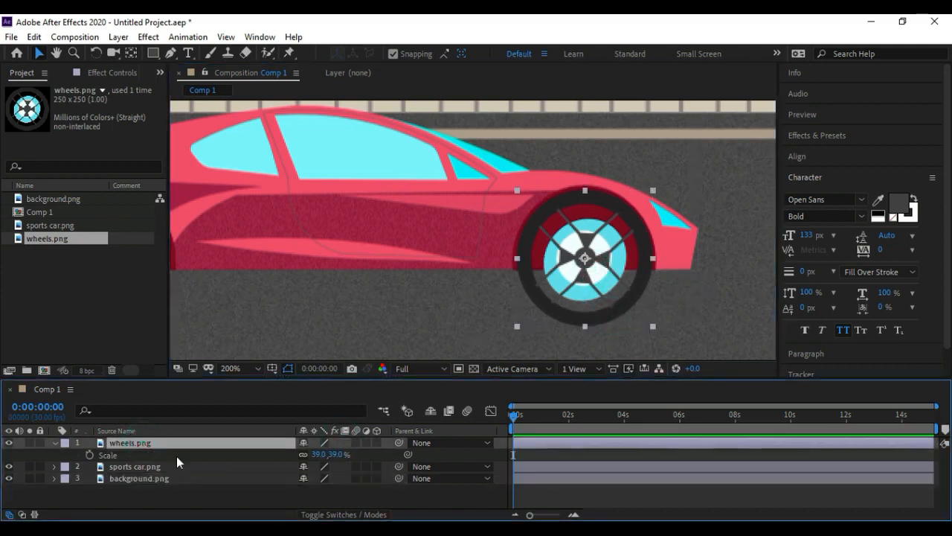
left_click(53, 442)
left_click_drag(513, 415, 555, 420)
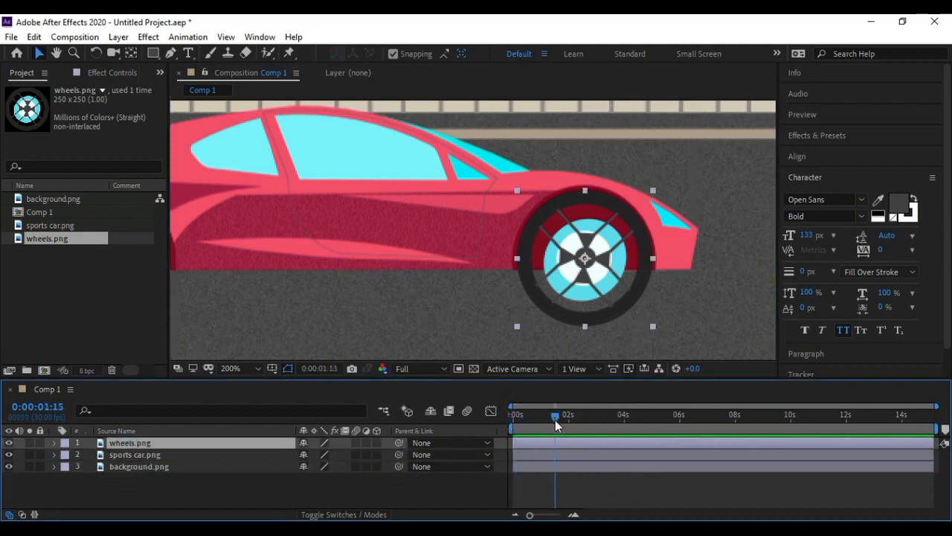
left_click(53, 443)
left_click(53, 442)
left_click(53, 442)
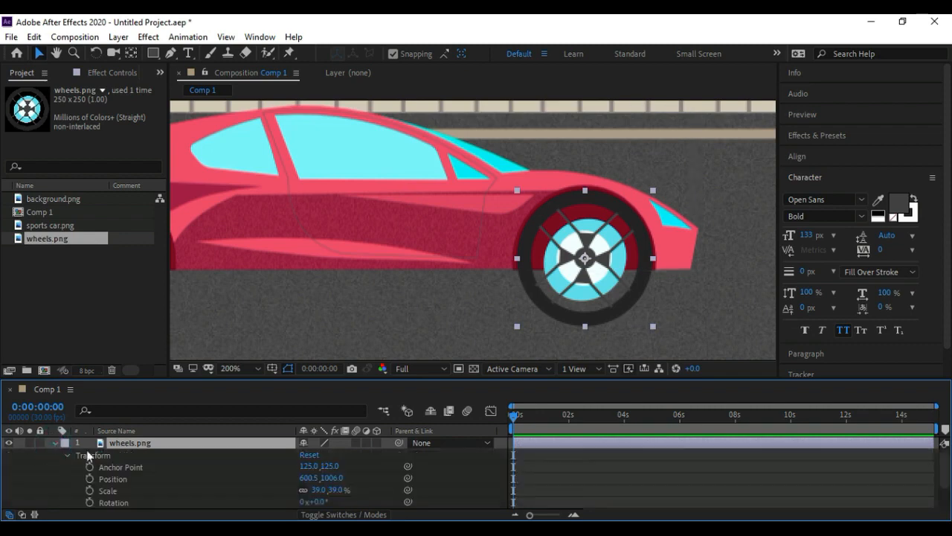
left_click(53, 443)
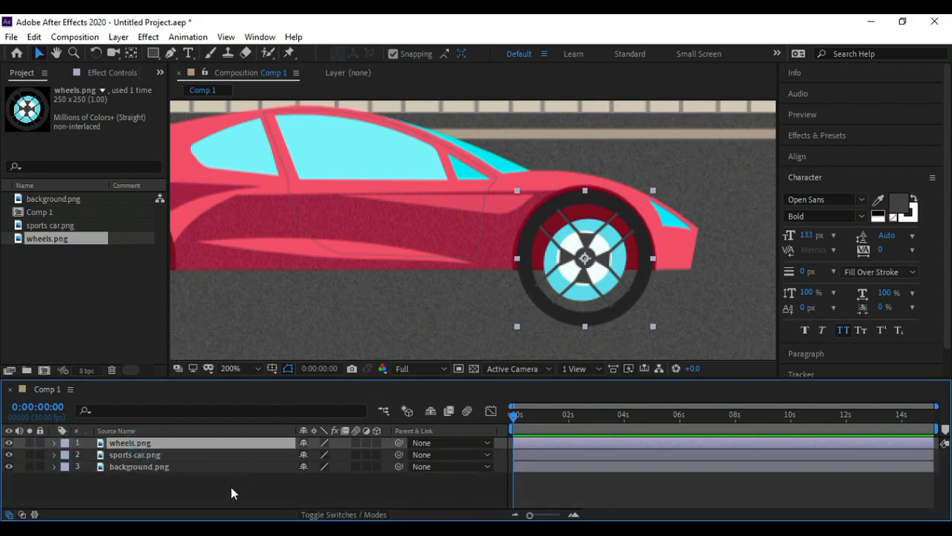
Reveal only the wheels layer's Rotation property and set its first keyframe at 0:00:00:00
key("r")
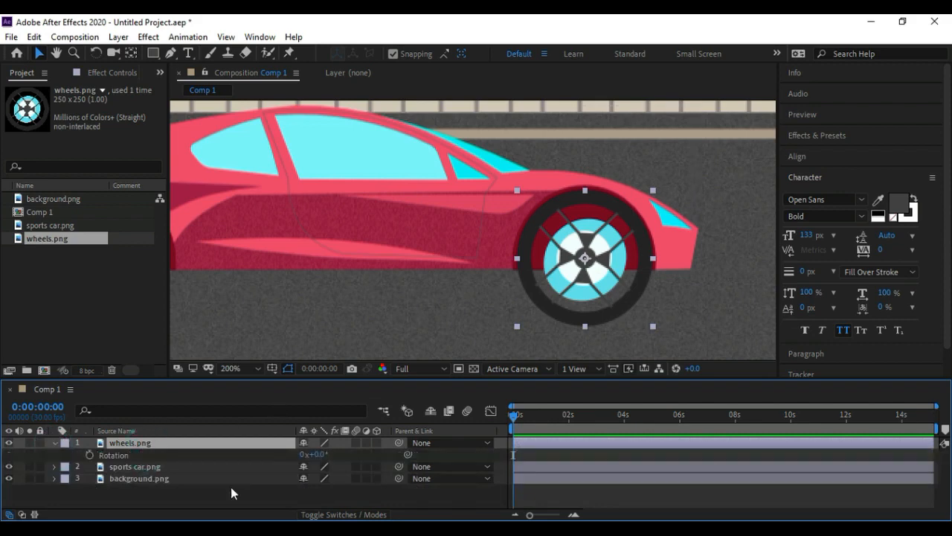
left_click(118, 457)
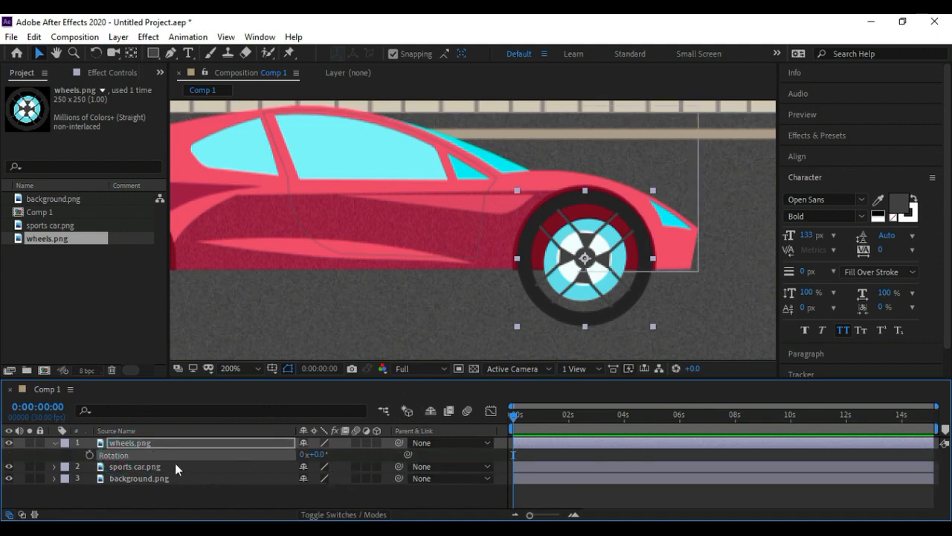
left_click(90, 454)
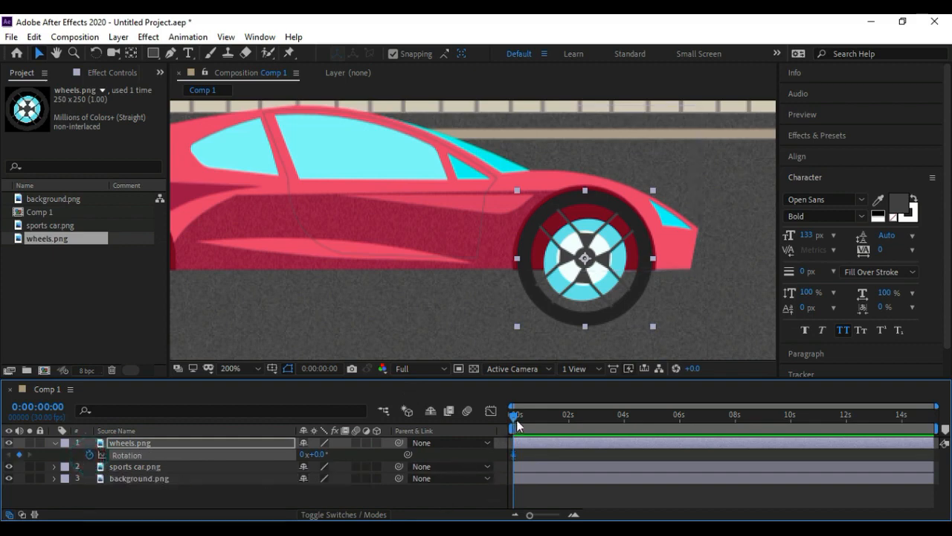
At 0:00:15:04, the end of the composition, set the wheel's Rotation to 5 full revolutions
left_click_drag(531, 516, 530, 518)
left_click_drag(513, 414, 703, 420)
left_click_drag(796, 425, 949, 424)
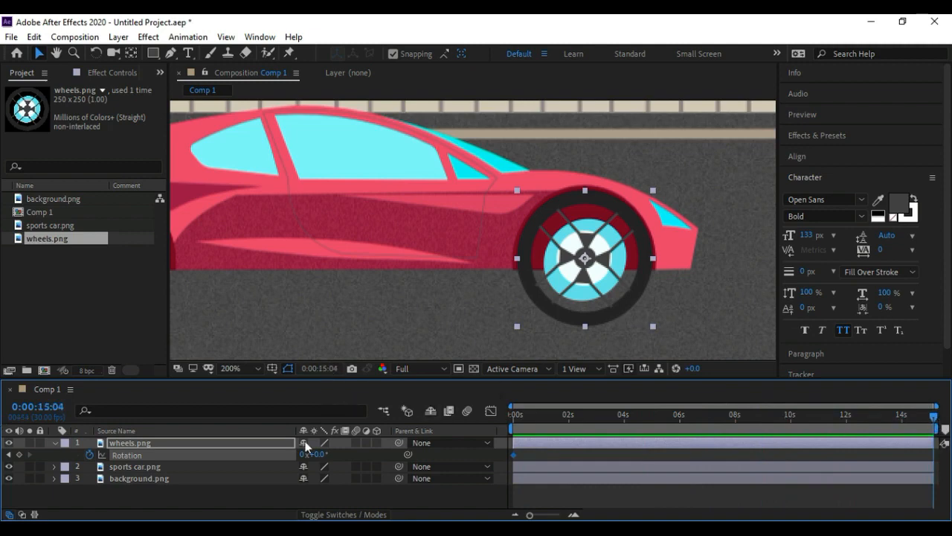
left_click(213, 443)
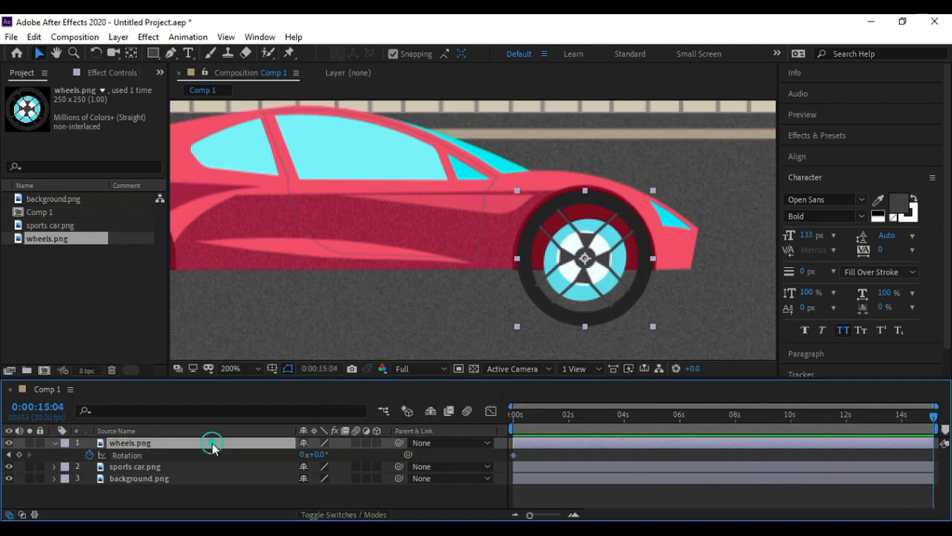
left_click(301, 454)
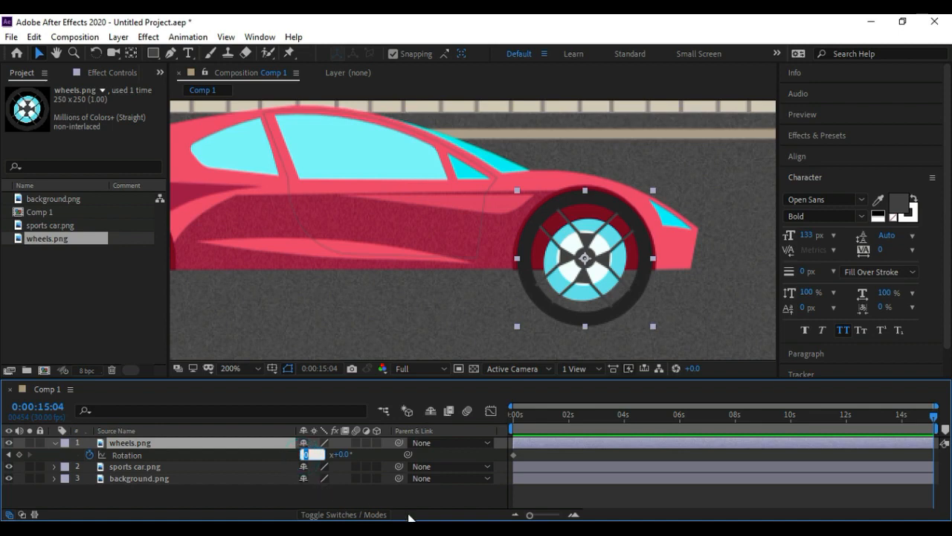
left_click(373, 454)
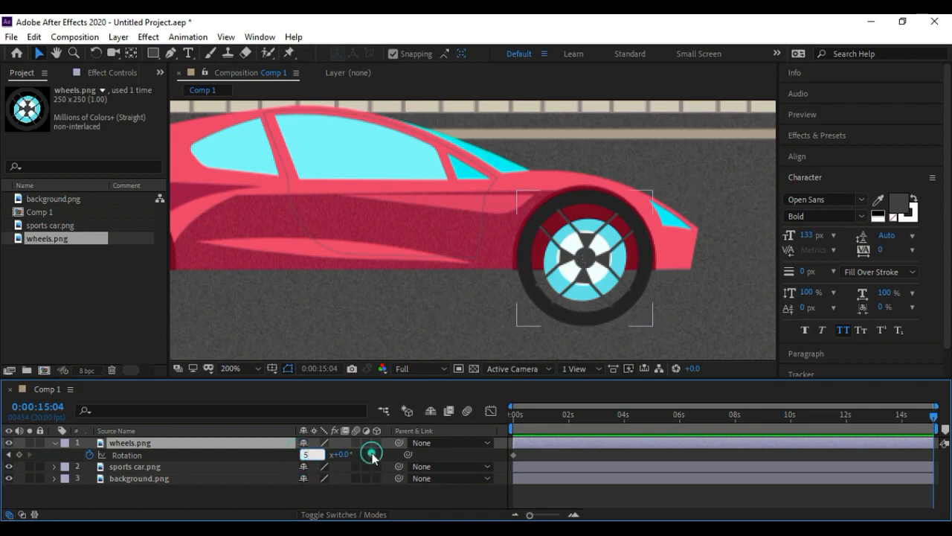
Lower the preview resolution to Half and play the wheel rotation from the start of the timeline
left_click(416, 370)
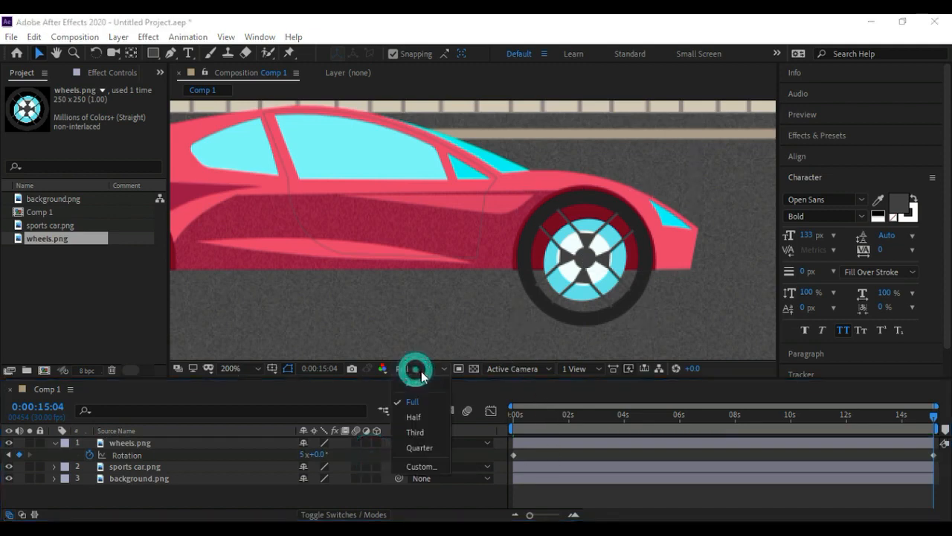
left_click(415, 432)
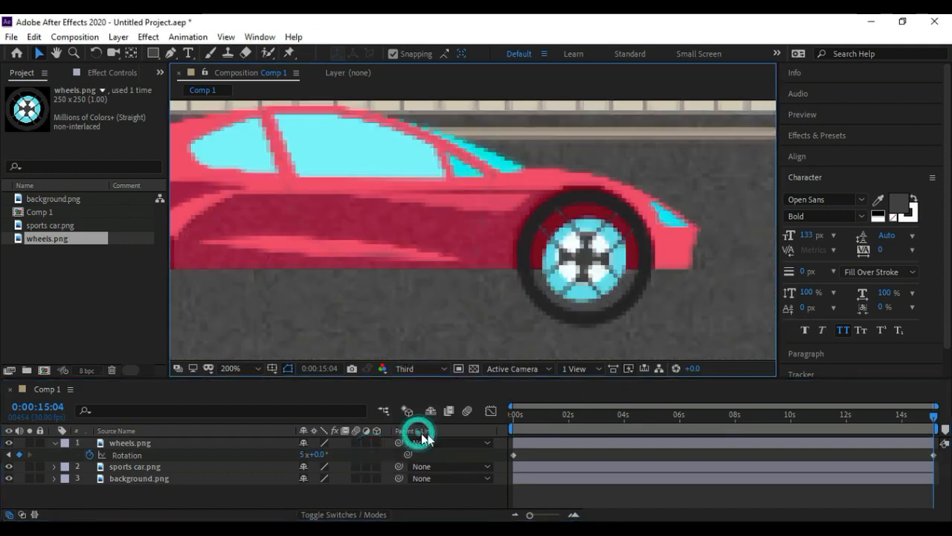
scroll(499, 318, "down", 2)
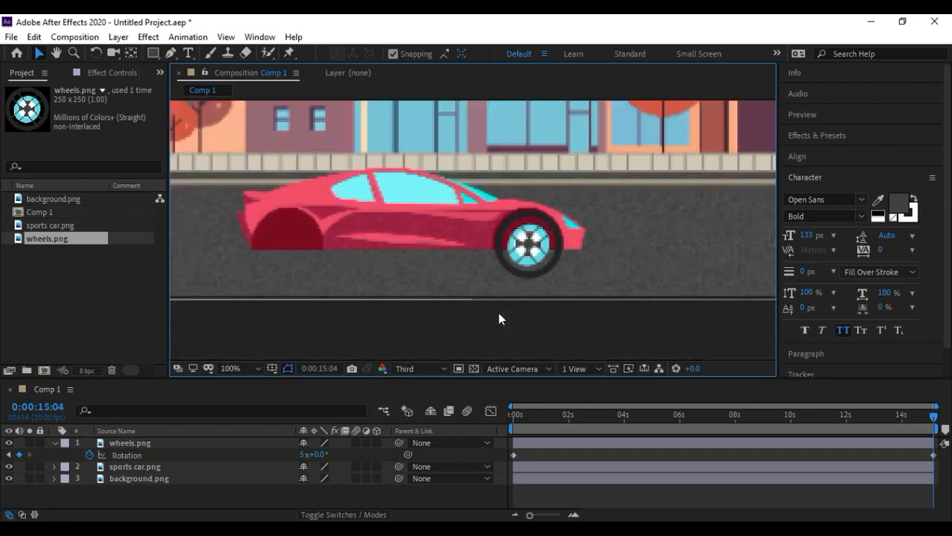
left_click(409, 368)
left_click(415, 417)
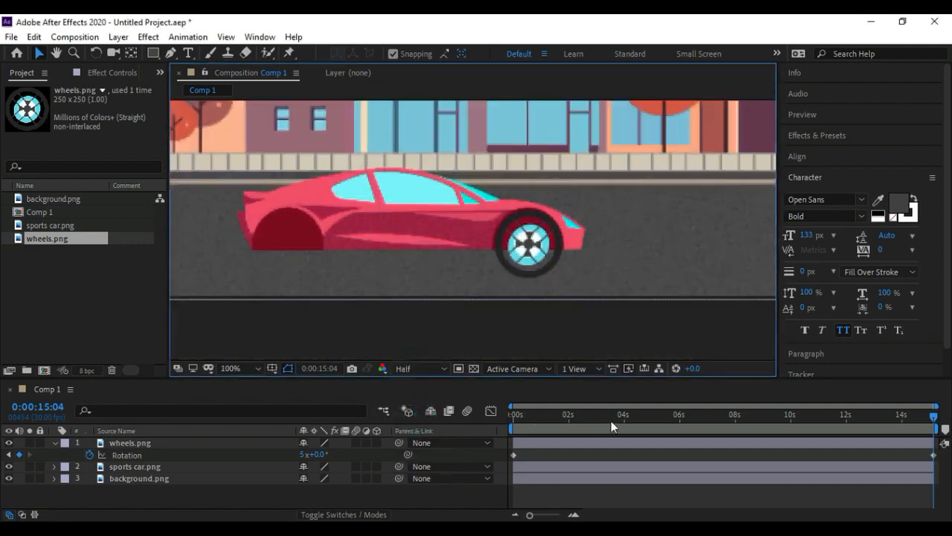
left_click(513, 419)
key("space")
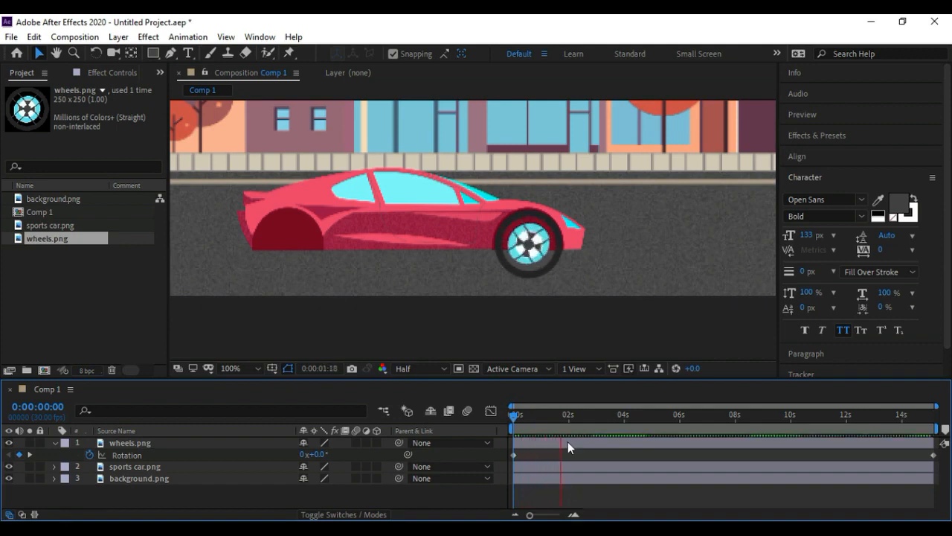
scroll(577, 348, "down", 2)
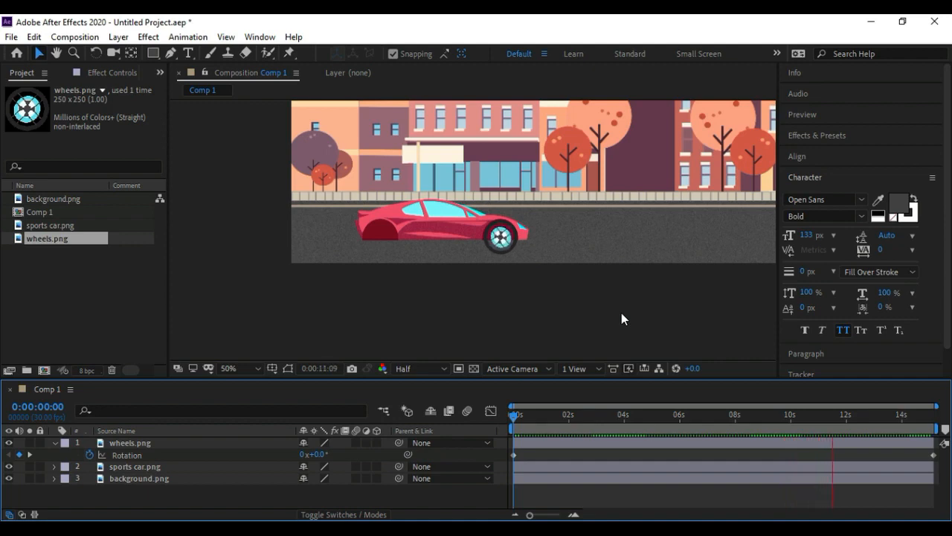
key("space")
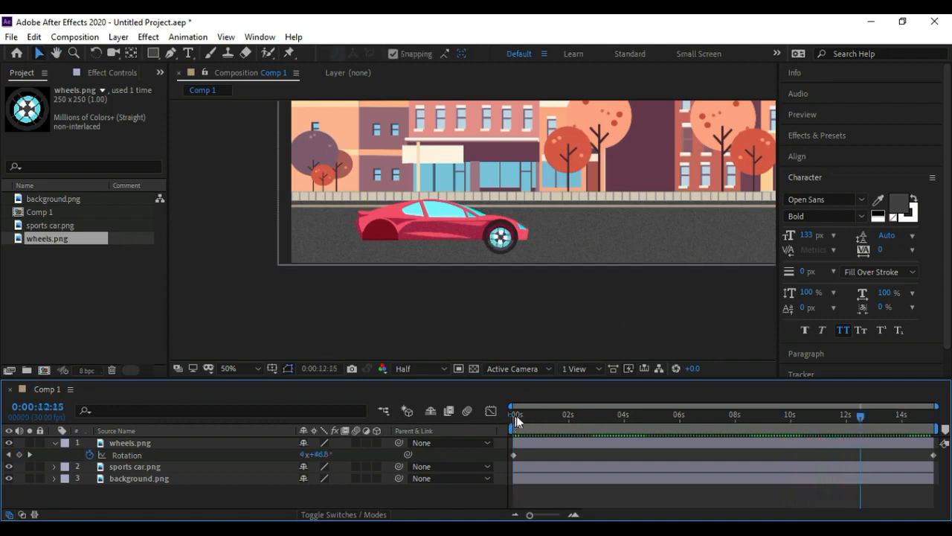
Reduce the preview resolution to Quarter and replay the wheel animation from the beginning
left_click(408, 369)
left_click(419, 450)
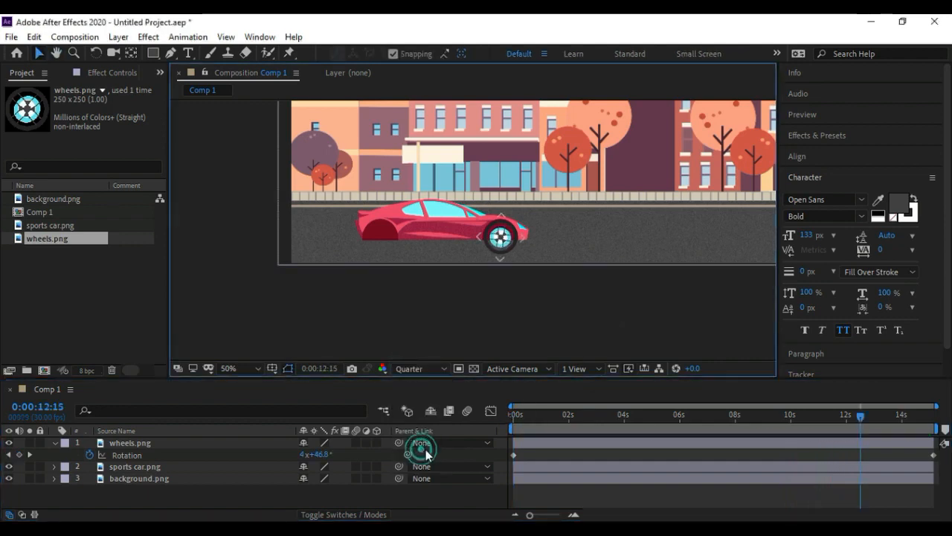
left_click(509, 421)
key("space")
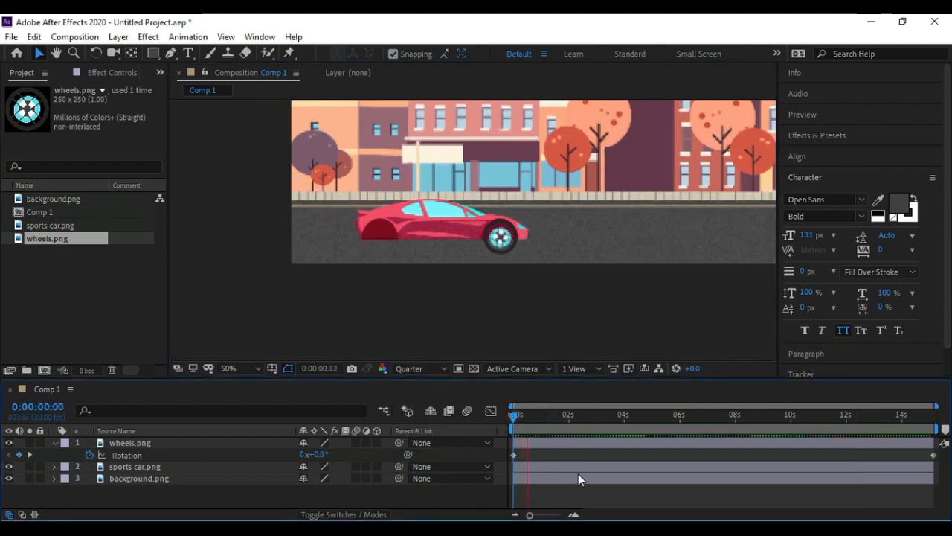
Change the wheel's final Rotation keyframe at 0:00:15:04 to 8 revolutions
key("space")
left_click_drag(541, 422, 934, 417)
left_click(933, 455)
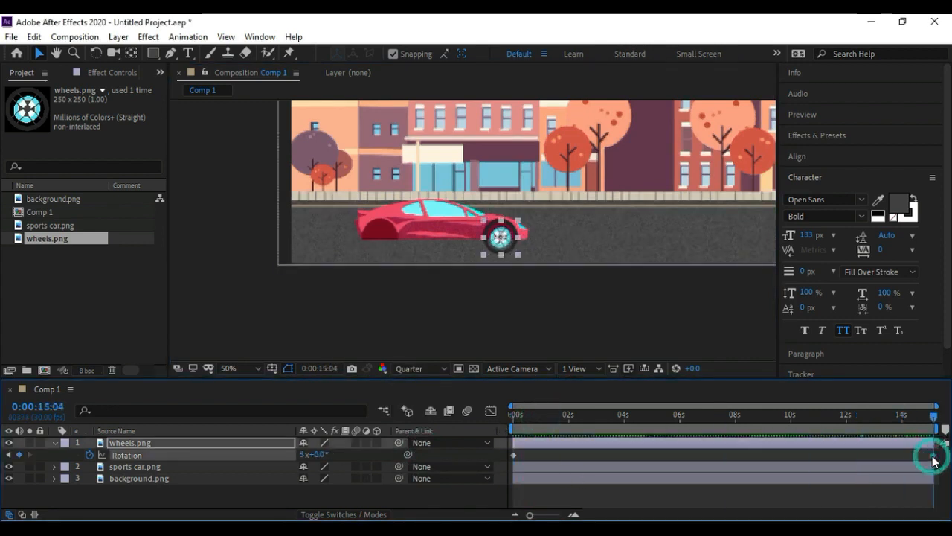
right_click(934, 454)
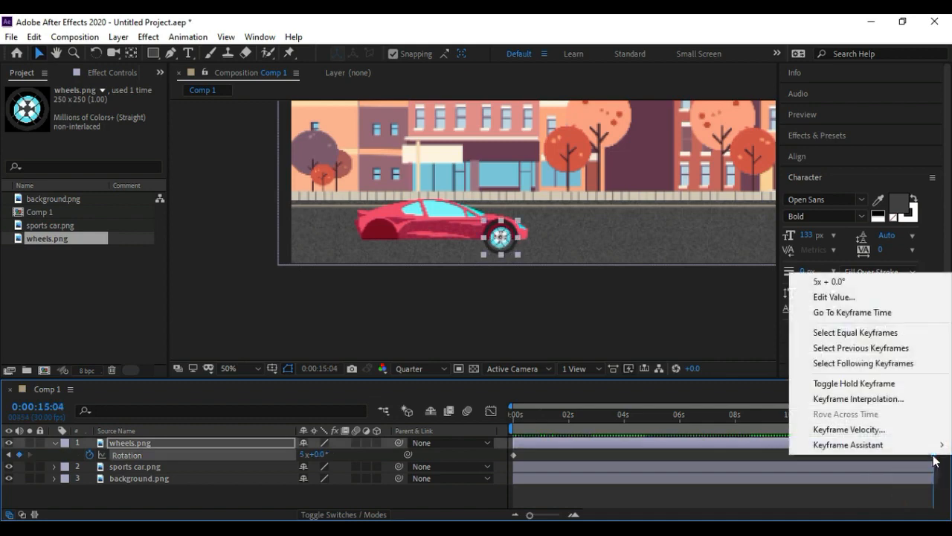
left_click(860, 298)
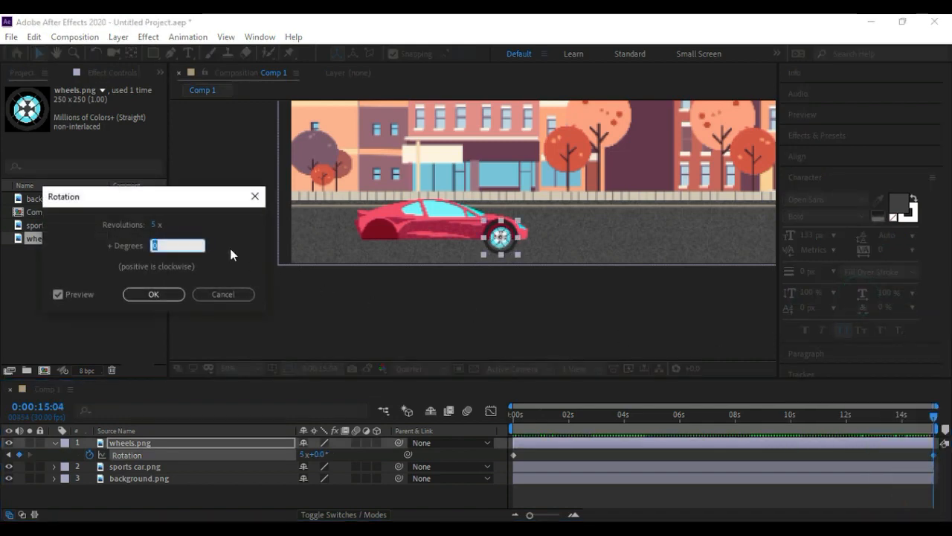
left_click(154, 224)
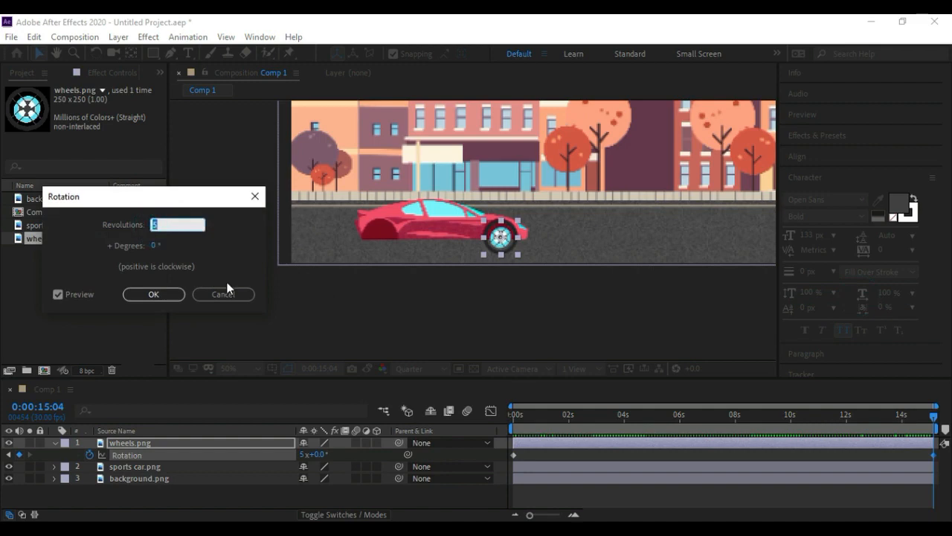
type("8")
left_click(165, 294)
Play the wheel rotation from the start of the timeline to check its speed
left_click(532, 417)
left_click_drag(532, 419, 513, 417)
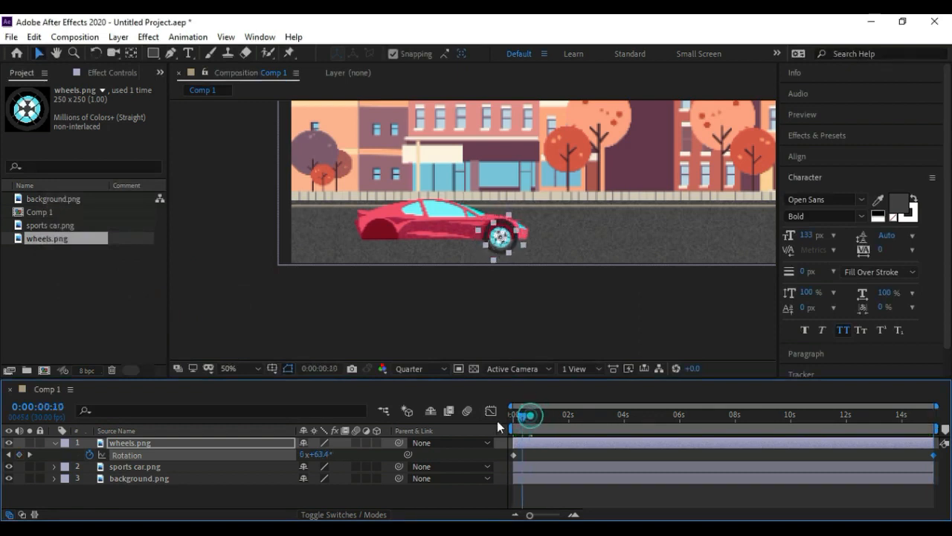
left_click(602, 332)
key("space")
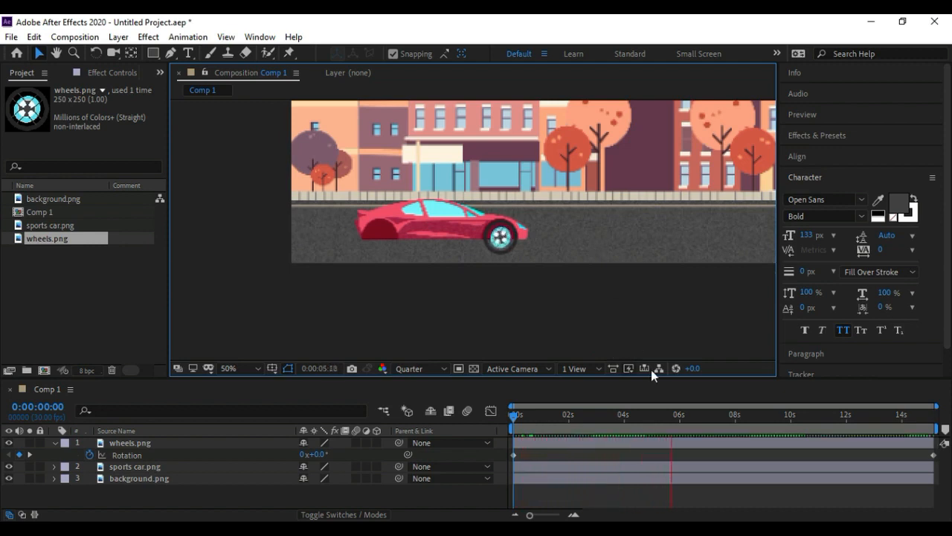
left_click(672, 419)
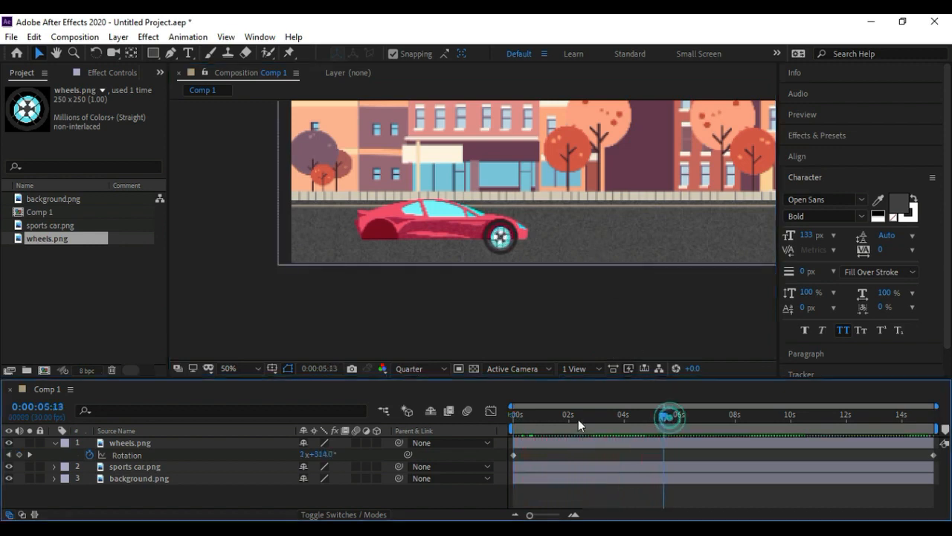
Edit the wheel's last Rotation keyframe to 10 revolutions
left_click(931, 454)
right_click(932, 455)
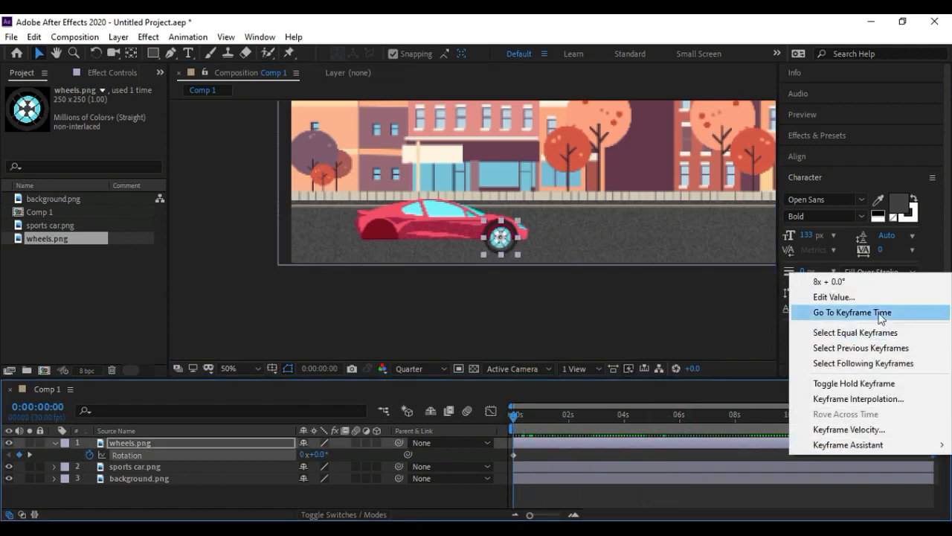
left_click(860, 296)
left_click(153, 224)
type("10")
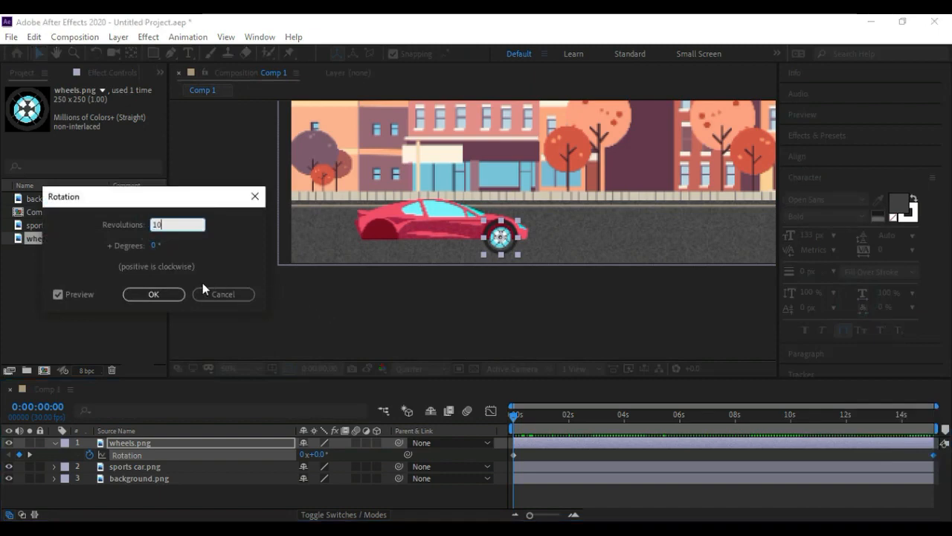
left_click(170, 295)
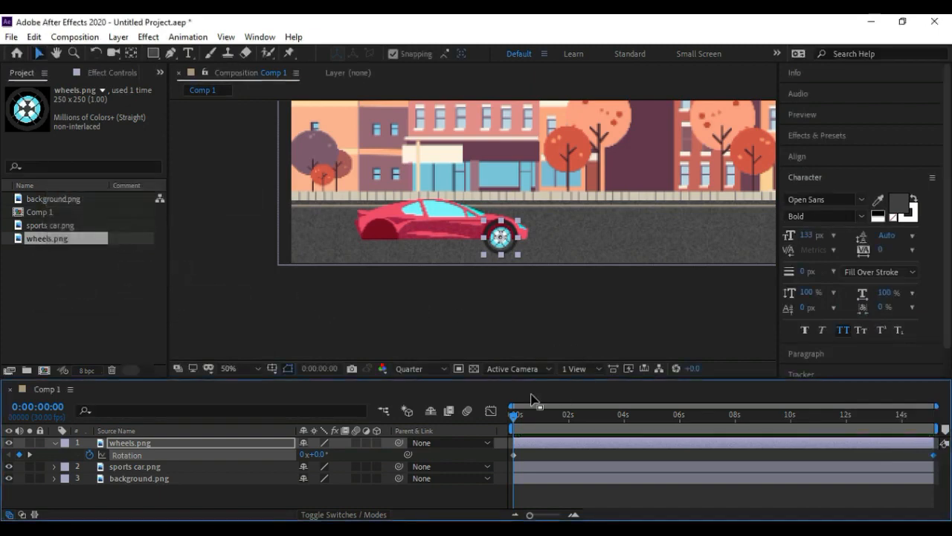
Preview the faster wheel spin and return the current time to the start
key("space")
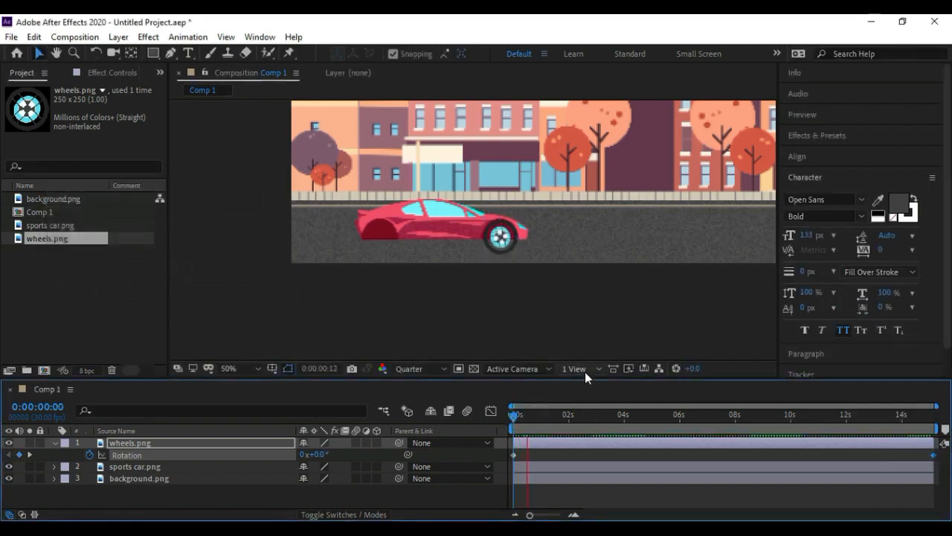
key("comma")
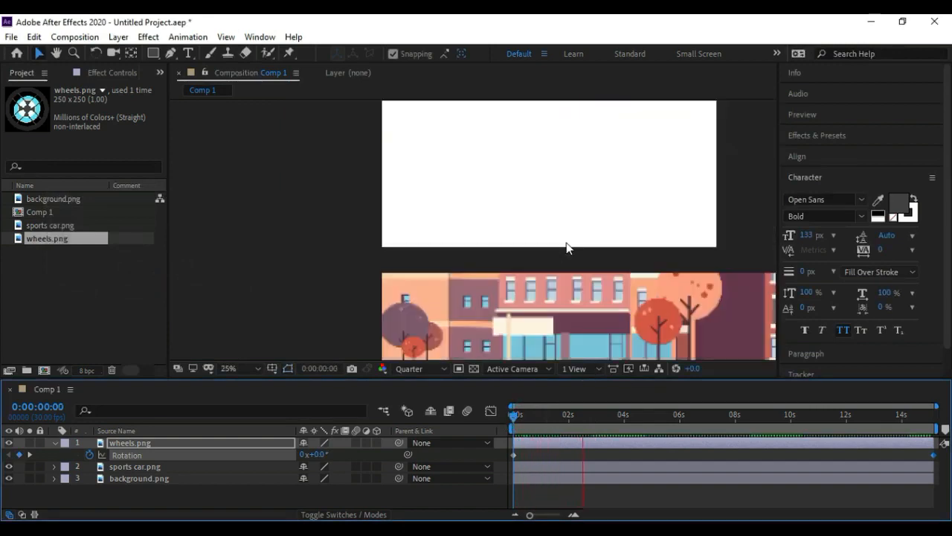
key("period")
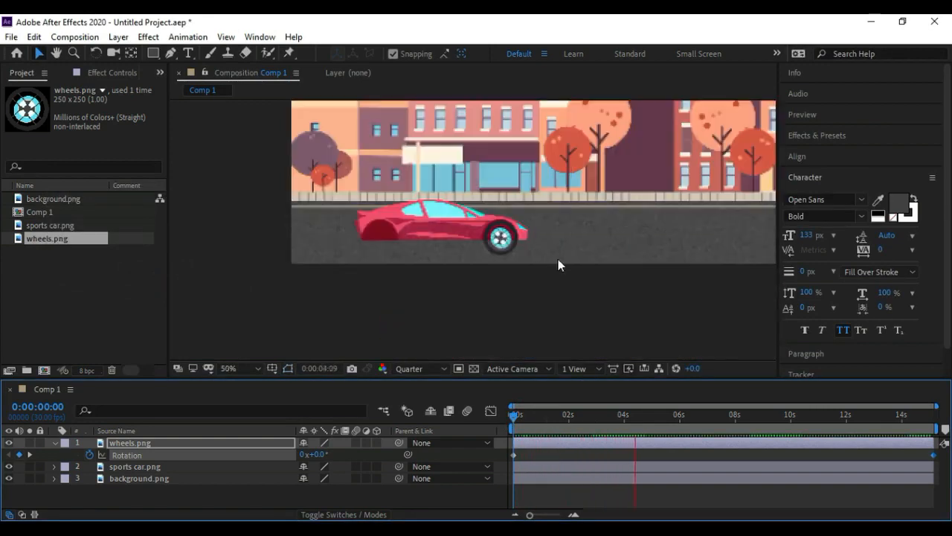
left_click_drag(674, 414, 503, 422)
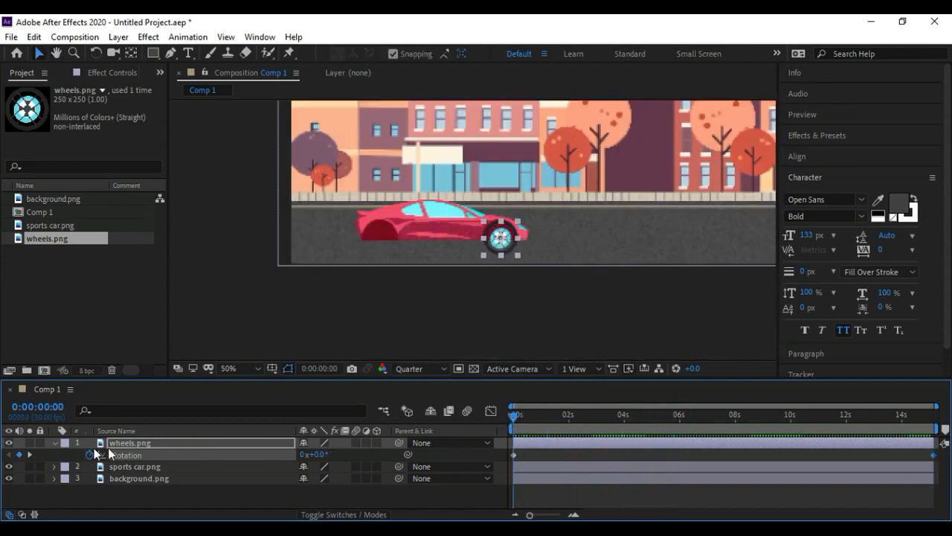
Collapse the wheels layer's properties and duplicate the layer
left_click(54, 443)
left_click(130, 443)
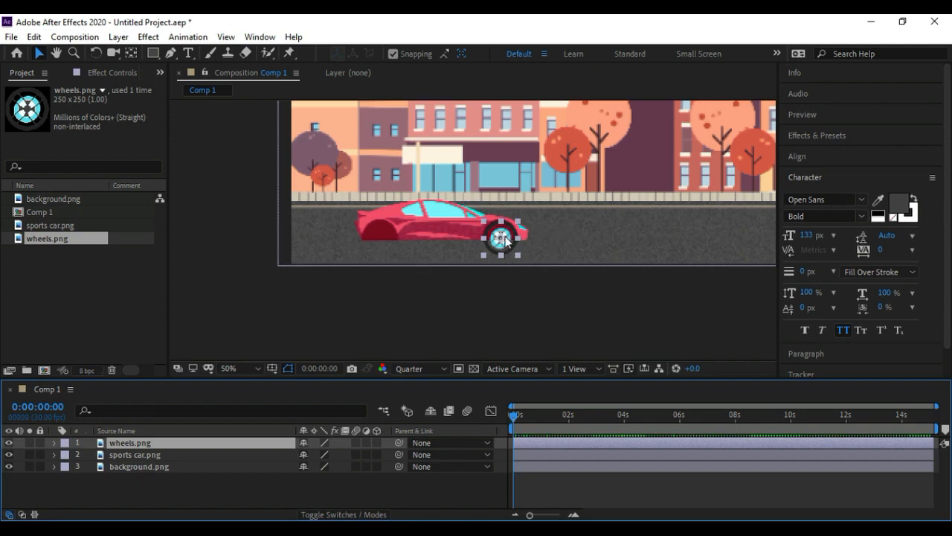
key("ctrl+d")
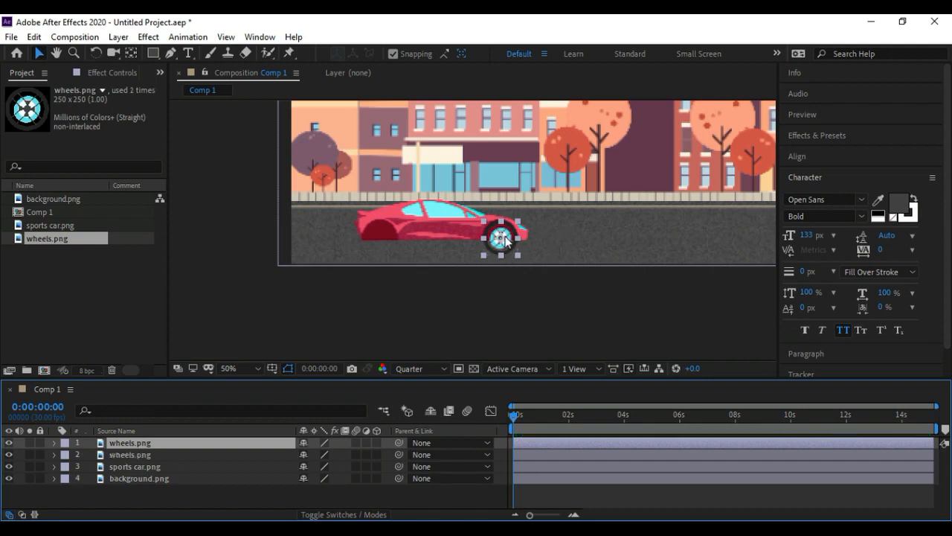
Move the duplicated wheel horizontally from the front wheel into the car's rear wheel arch
left_click(151, 454)
left_click(150, 445)
key("shift+Left")
key("shift+Left")
key("shift+Left")
key("shift+Left")
key("shift+Left")
key("shift+Left")
key("shift+Left")
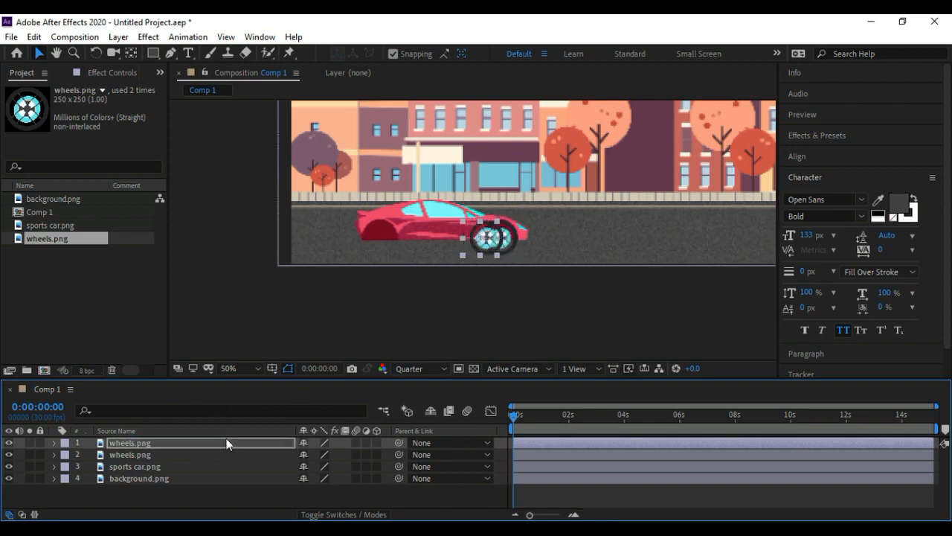
key("shift+Left")
key("shift+Left")
key("shift+Left")
key("shift+Left")
key("shift+Left")
key("shift+Left")
key("shift+Left")
key("shift+Left")
key("shift+Left")
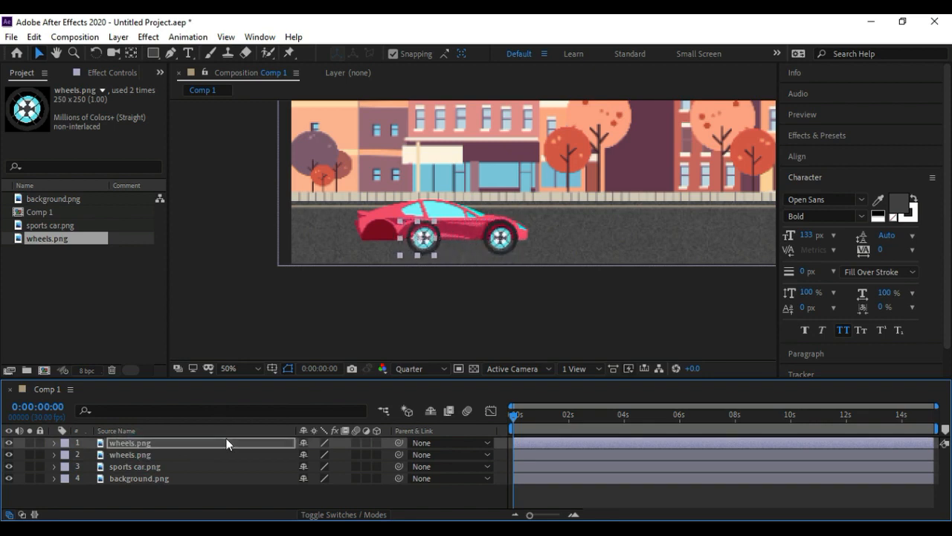
key("shift+Left")
key("shift+Left")
key("shift+Left")
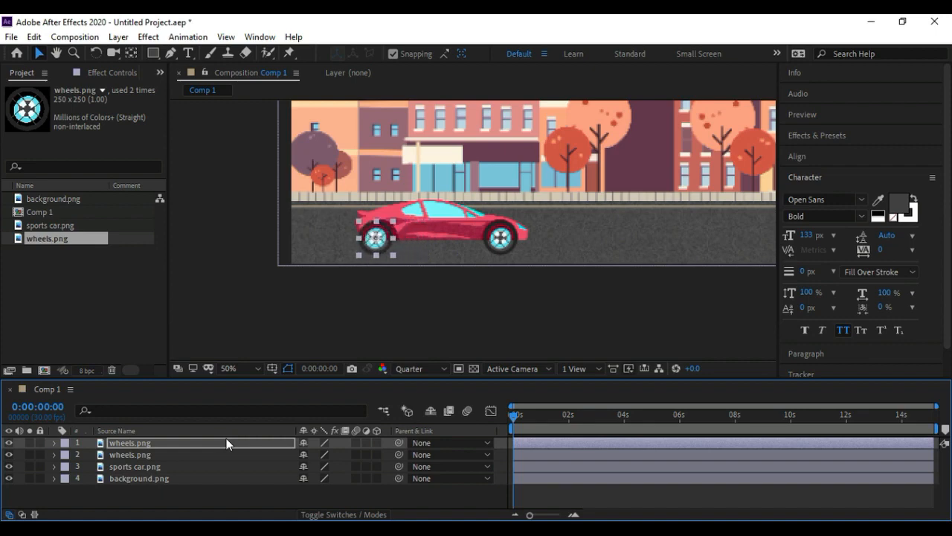
key("shift+Left")
key("shift+Left")
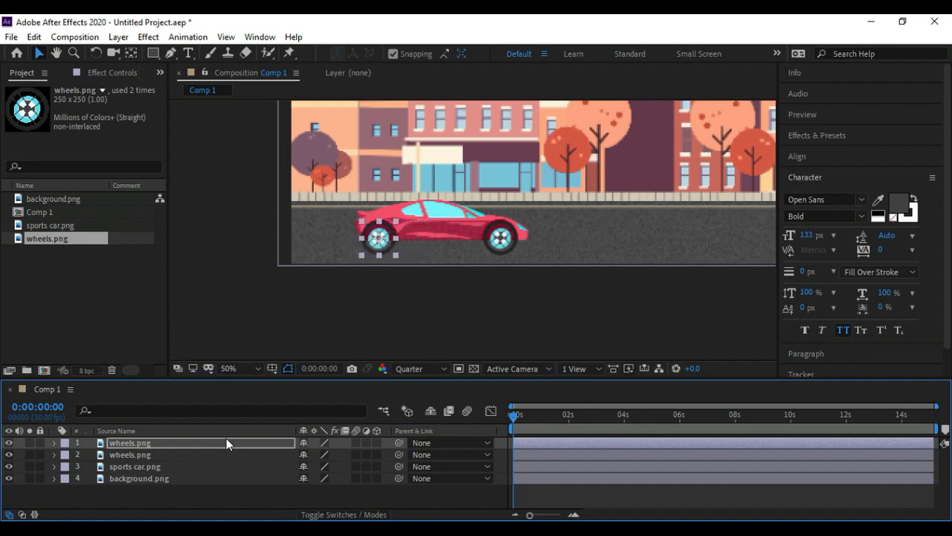
Set the preview resolution to Full and fine-tune the rear wheel's position until it is centred in its wheel arch
key("period")
key("period")
left_click(420, 367)
left_click(422, 398)
left_click(56, 53)
left_click_drag(223, 260, 439, 238)
left_click(39, 53)
left_click(337, 247)
key("Right")
key("Right")
key("Right")
key("Right")
key("Right")
key("Right")
key("Right")
key("Right")
key("Left")
key("Left")
key("Up")
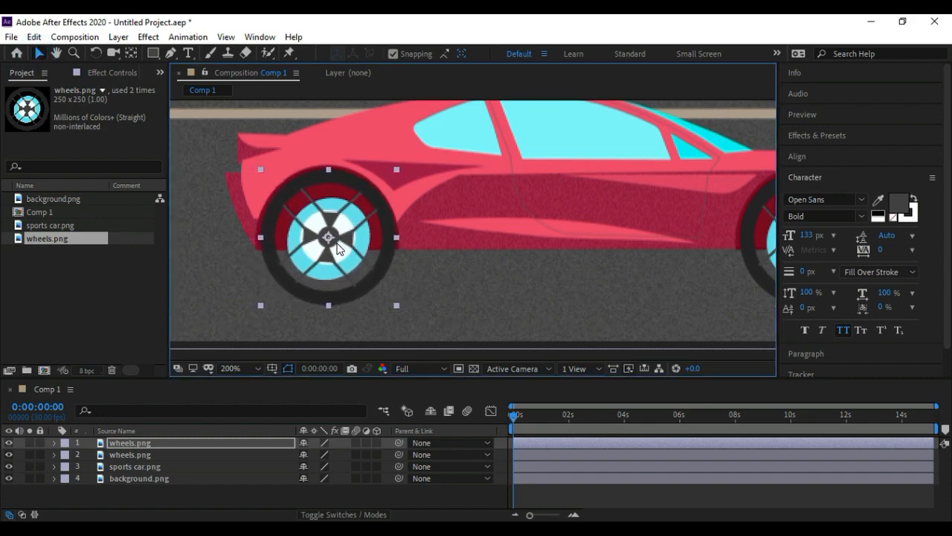
key("comma")
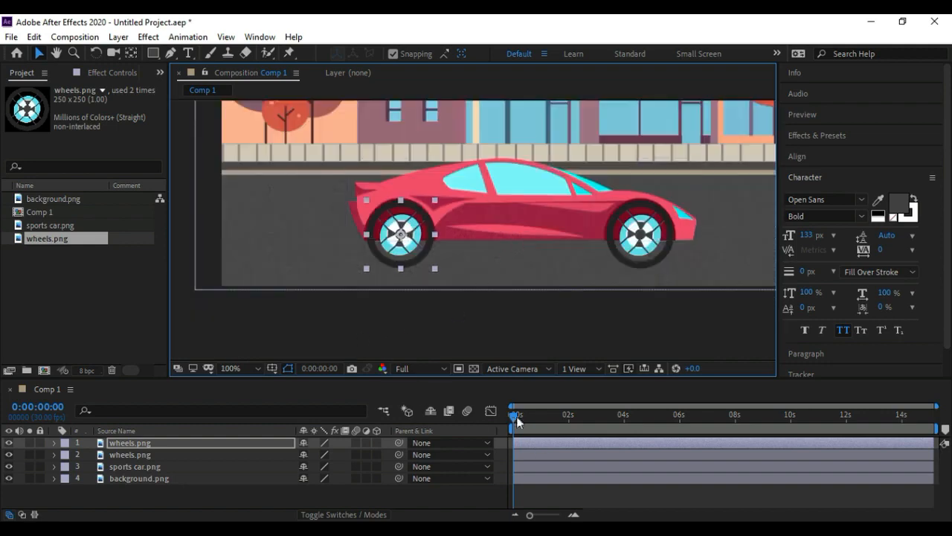
Set the preview resolution to Third, play both spinning wheels, and return the current time to the start
left_click(443, 368)
left_click(428, 432)
scroll(486, 282, "down", 2)
scroll(488, 284, "up", 2)
key("space")
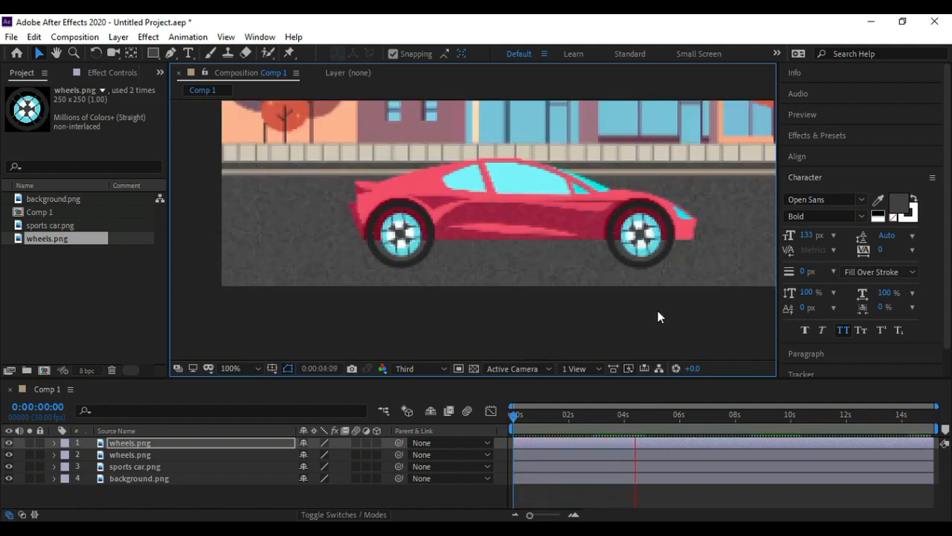
left_click(618, 415)
left_click_drag(537, 428, 511, 383)
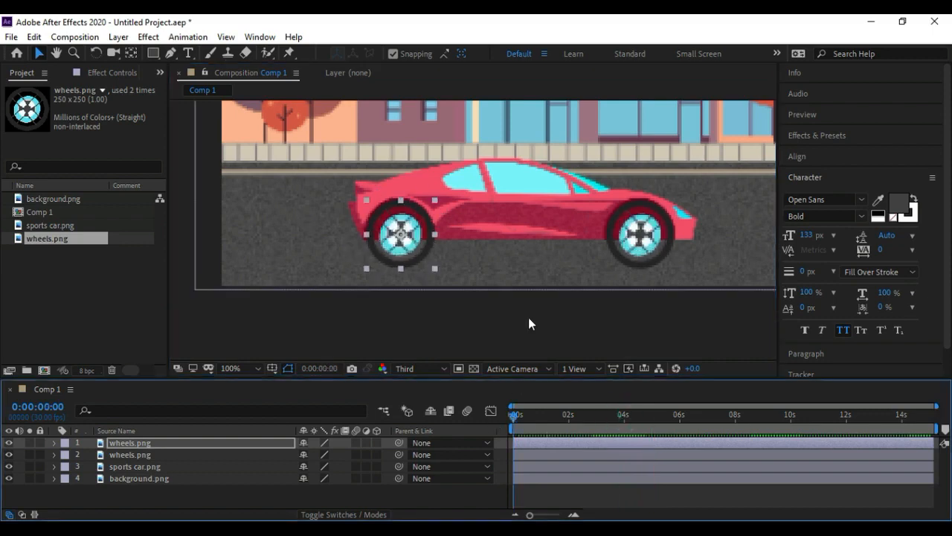
Parent both wheels layers to the sports car.png layer
scroll(572, 234, "down", 1)
scroll(602, 257, "down", 1)
scroll(603, 256, "up", 1)
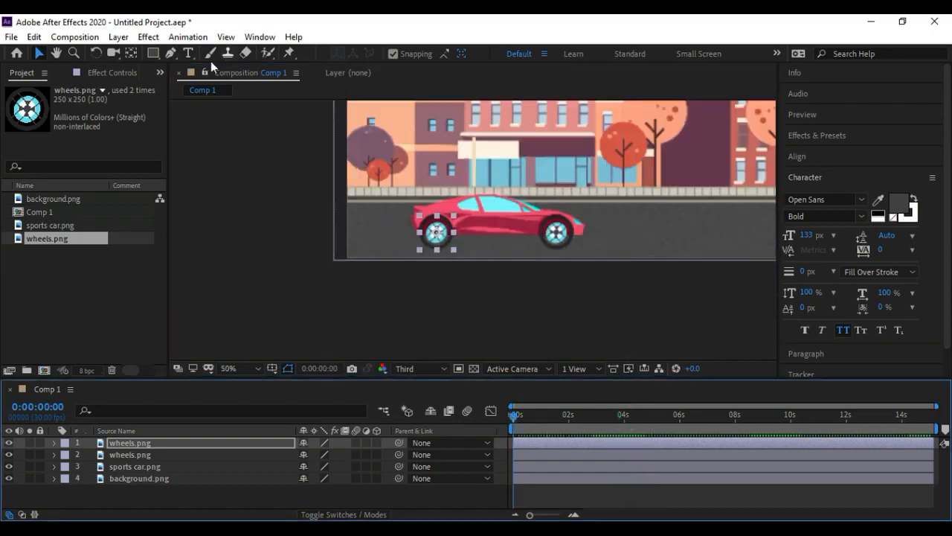
left_click(55, 53)
left_click_drag(247, 154, 213, 170)
left_click_drag(292, 156, 254, 169)
left_click(39, 52)
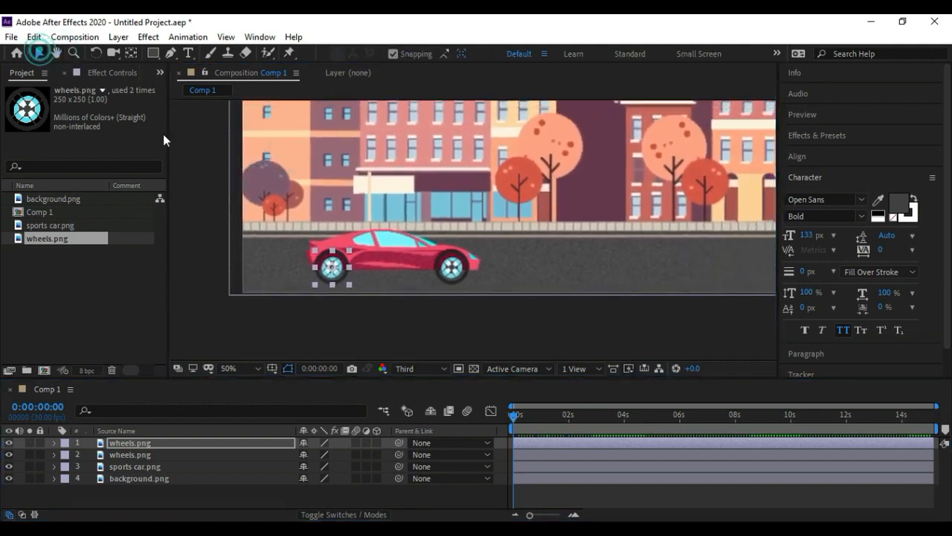
left_click(487, 337)
left_click(193, 444)
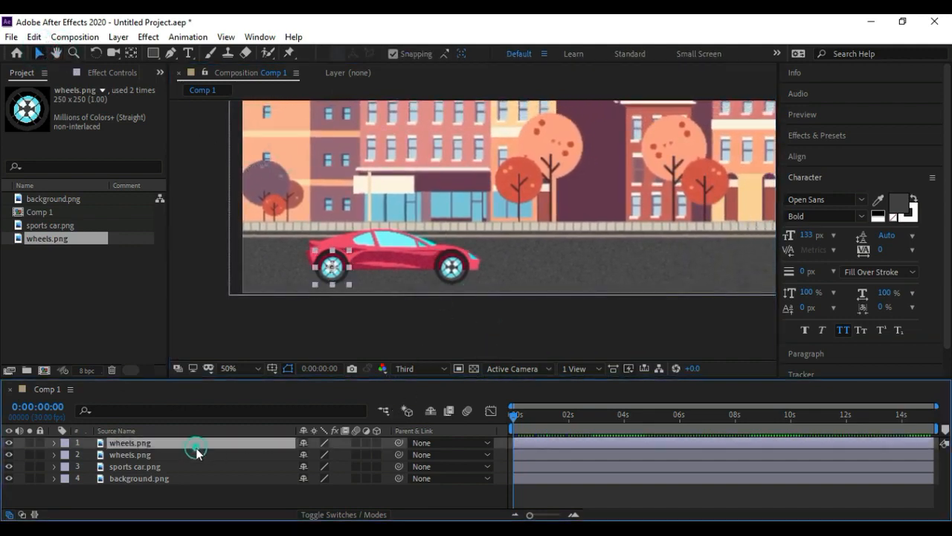
left_click(191, 454)
left_click(195, 443)
left_click_drag(399, 444, 183, 469)
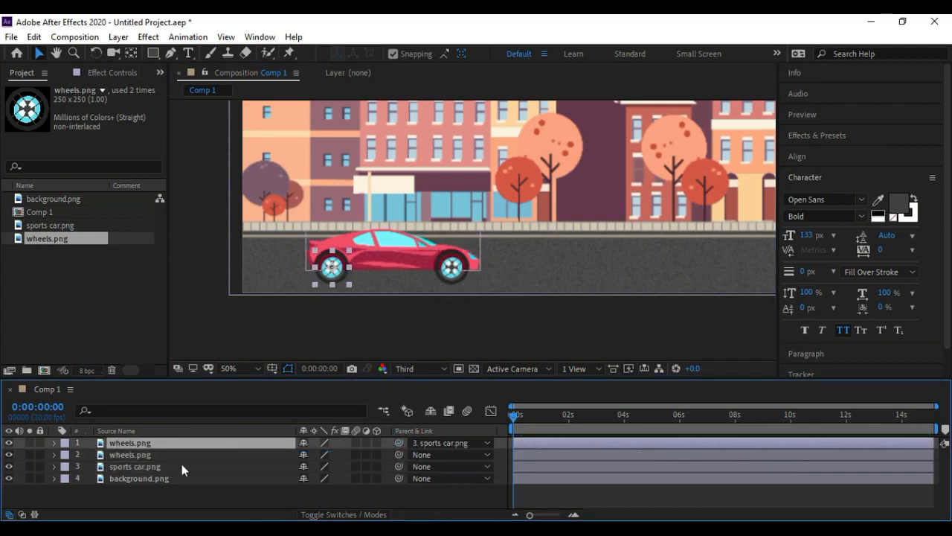
left_click(180, 451)
left_click_drag(398, 454, 176, 465)
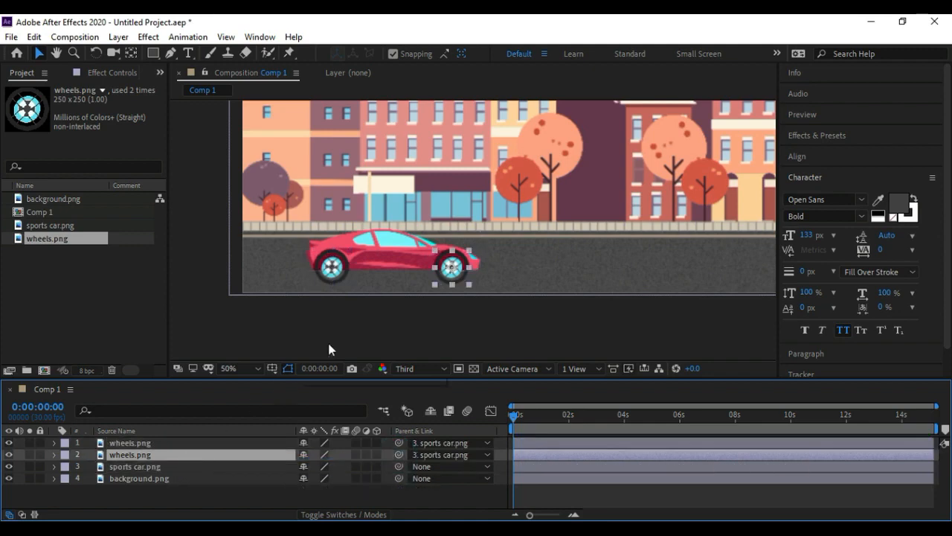
Reveal the sports car layer's Position property and set its first keyframe at 0:00:00:00
left_click(390, 257)
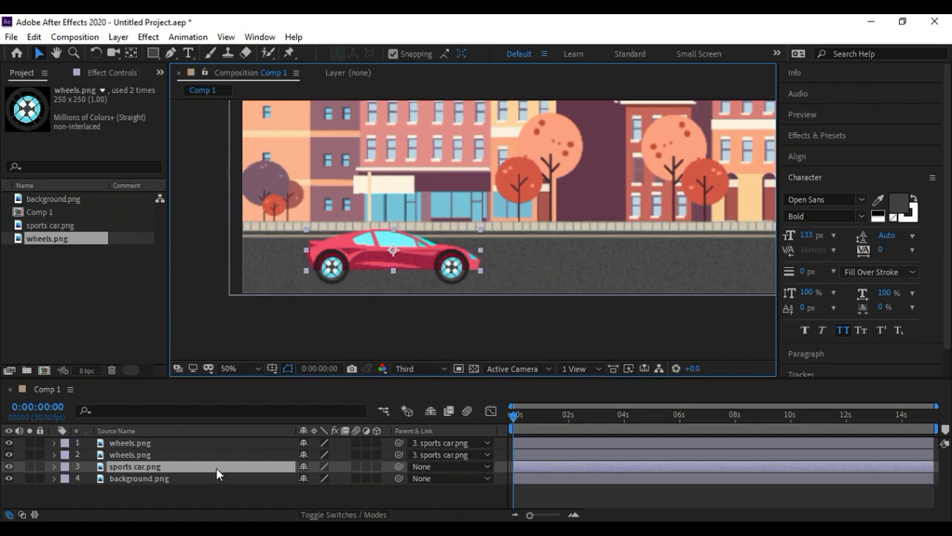
scroll(520, 259, "down", 2)
left_click(56, 53)
left_click_drag(325, 209, 260, 235)
scroll(322, 218, "up", 2)
left_click_drag(323, 227, 359, 210)
scroll(358, 211, "down", 2)
scroll(430, 305, "up", 2)
left_click_drag(422, 227, 455, 211)
scroll(454, 211, "down", 2)
left_click(38, 54)
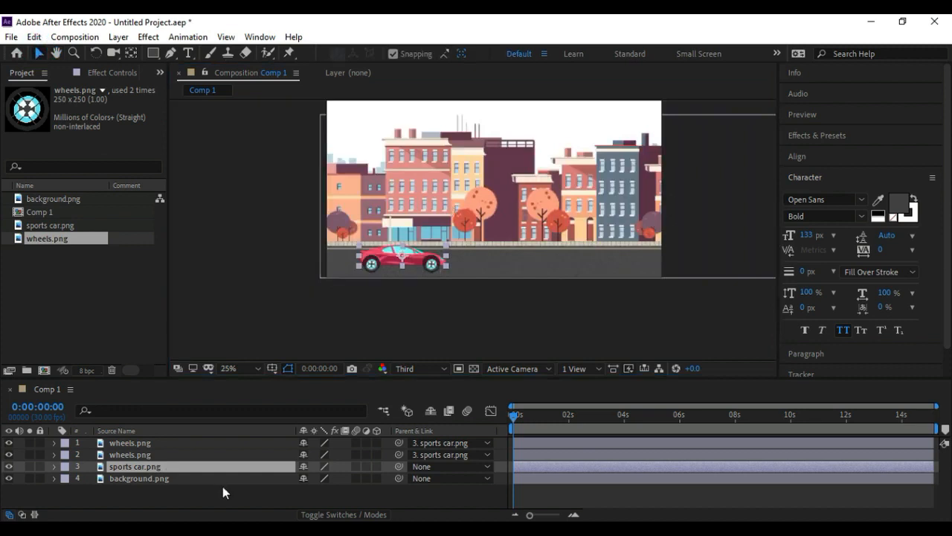
key("p")
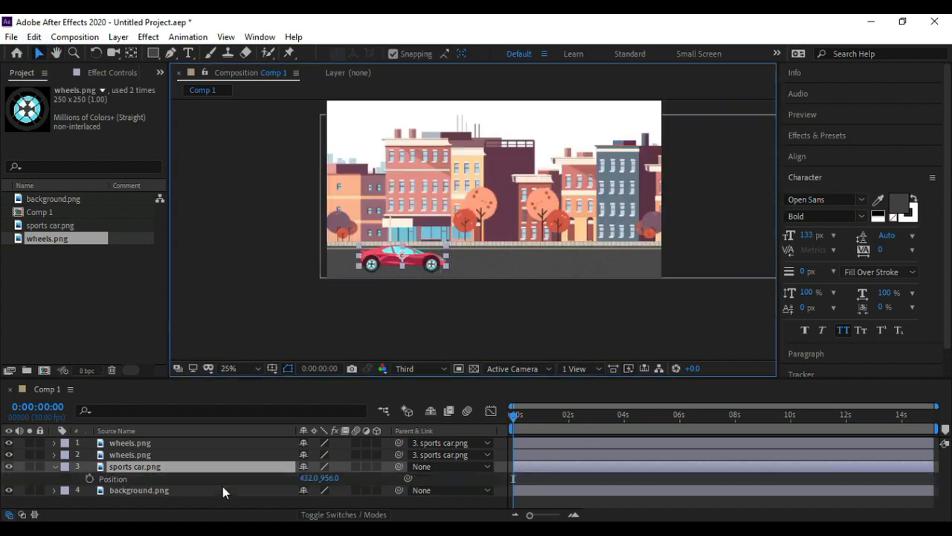
mouse_move(514, 416)
left_mouse_down()
mouse_move(575, 430)
mouse_move(508, 422)
left_mouse_up()
left_click(89, 478)
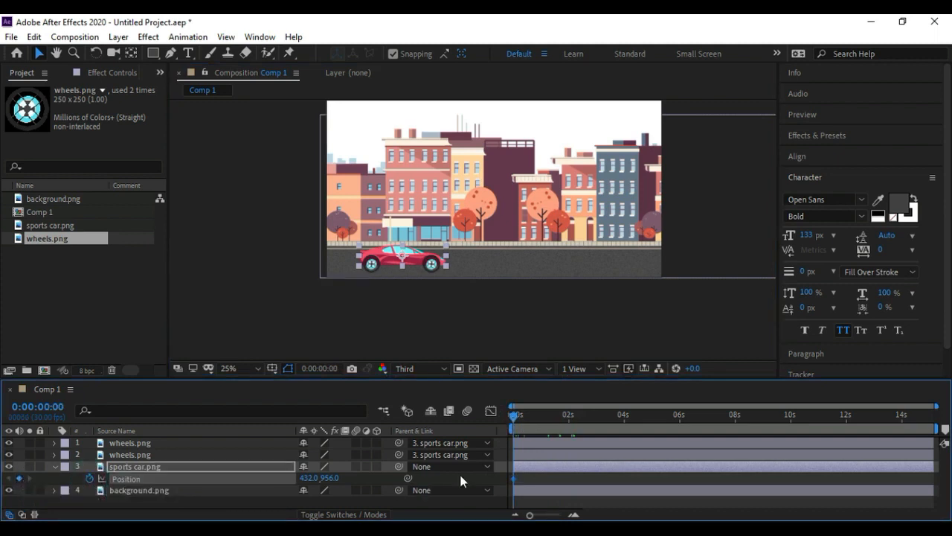
Add a sports car Position keyframe at 0:00:15:04 that moves the car horizontally to the far end of the road, Y 956
left_click_drag(514, 417, 946, 425)
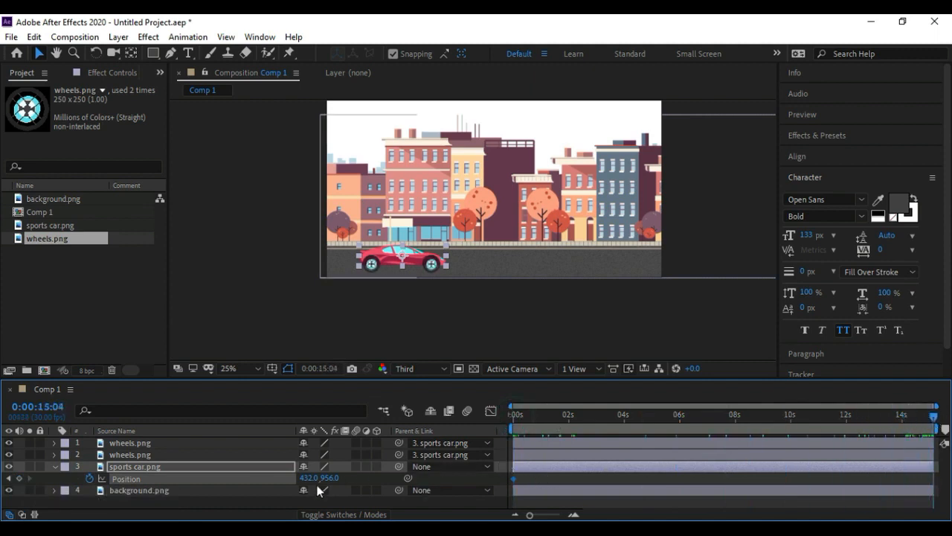
left_click(351, 479)
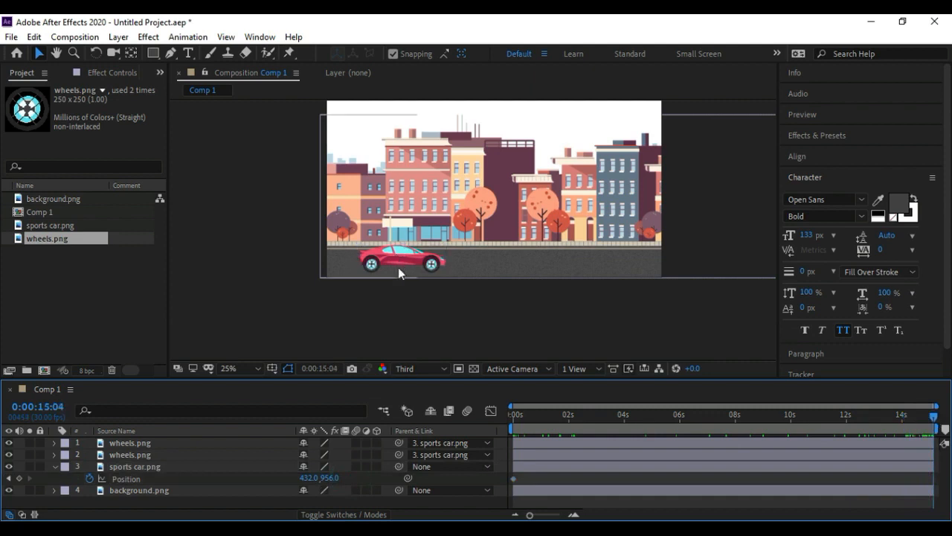
left_click_drag(307, 478, 1, 496)
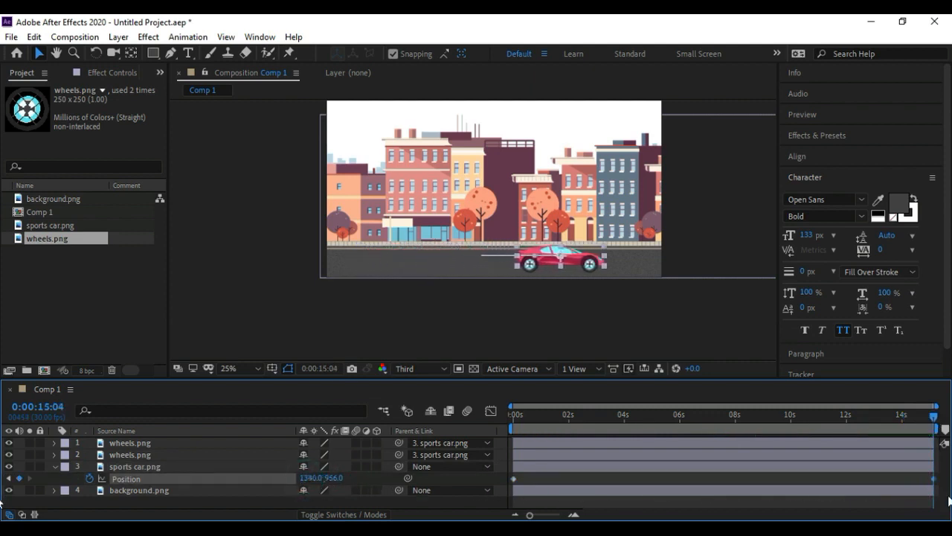
left_click_drag(305, 478, 504, 503)
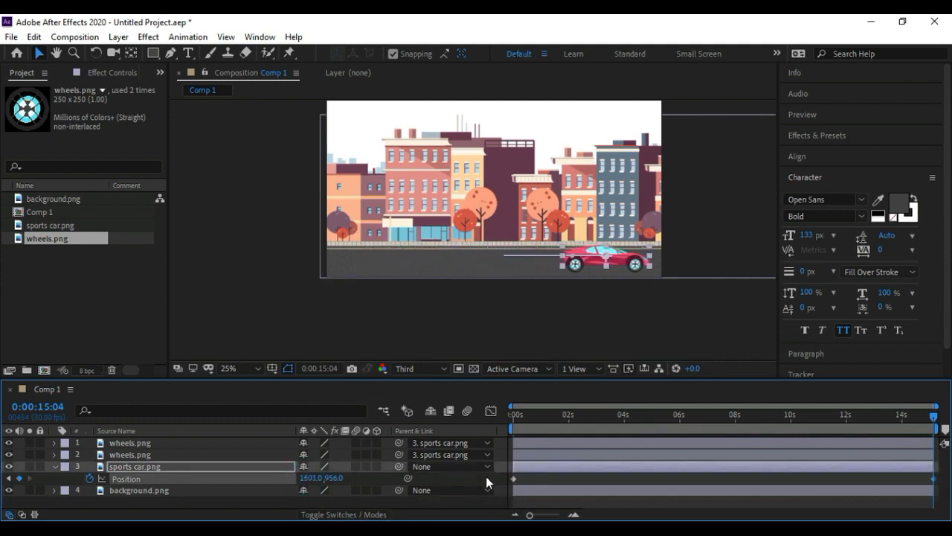
Apply Easy Ease to the sports car layer's first Position keyframe
left_click_drag(541, 415, 498, 418)
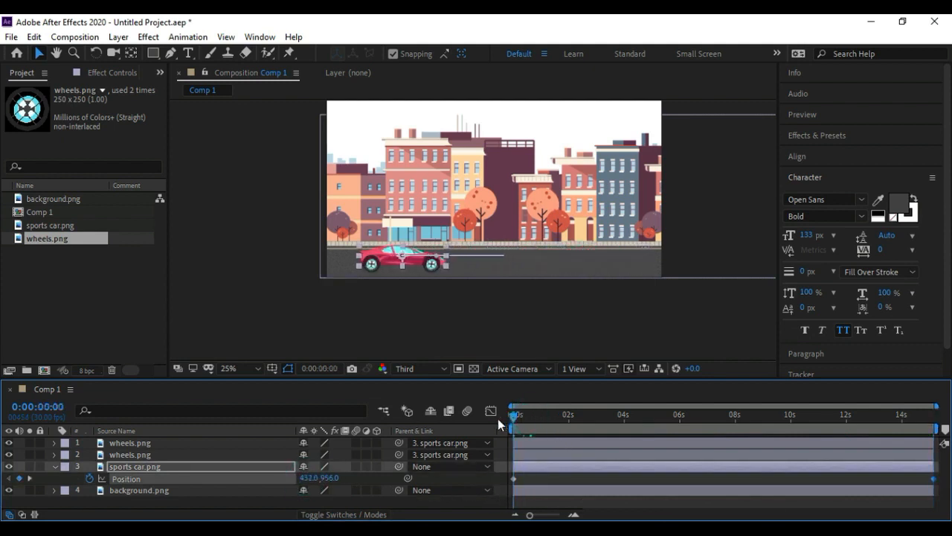
left_click(532, 481)
left_click(512, 478)
left_click(525, 479)
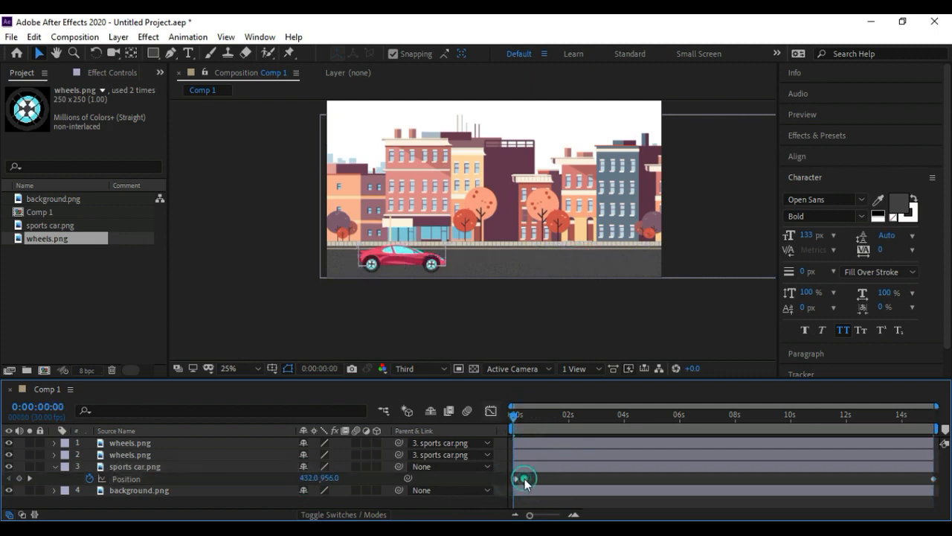
left_click(516, 480)
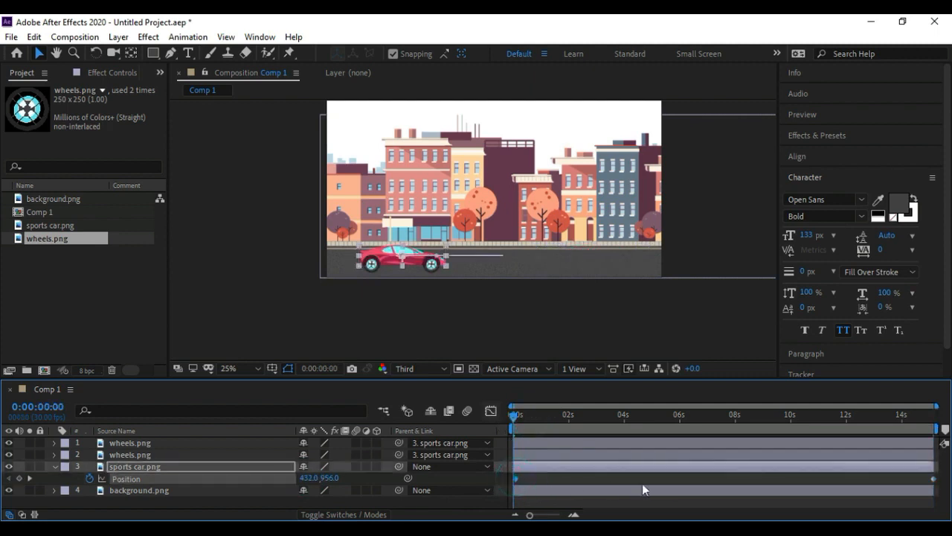
right_click(516, 477)
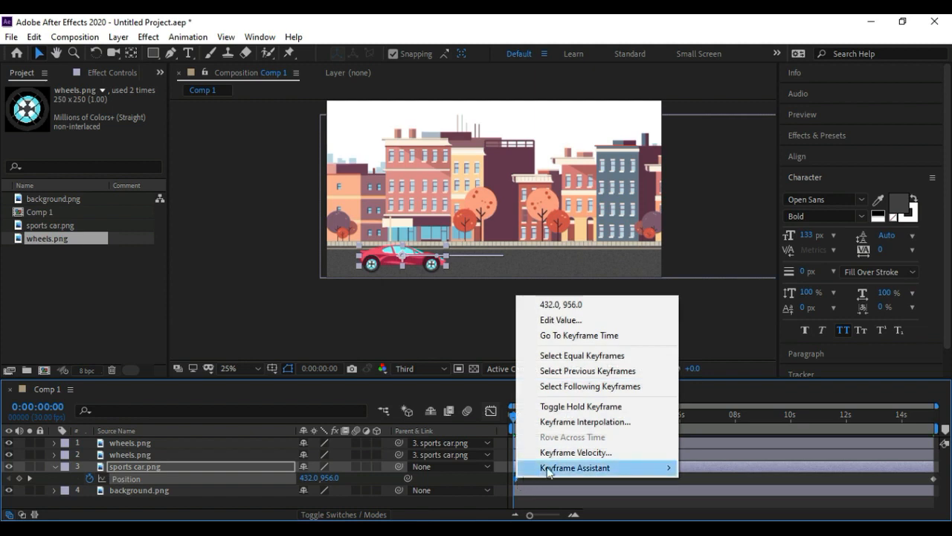
mouse_move(550, 468)
left_click(724, 382)
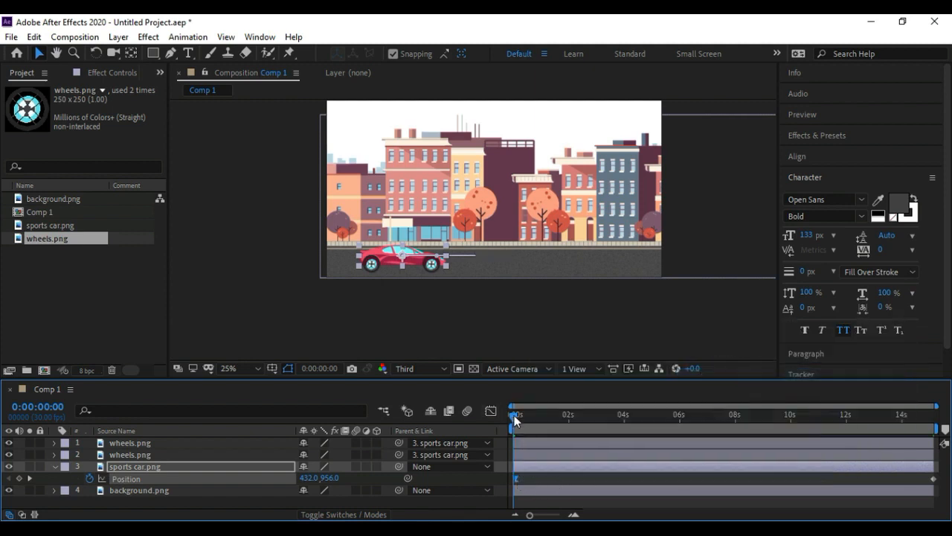
Play the composition from the start to check the car's eased movement and its spinning wheels
left_click(546, 480)
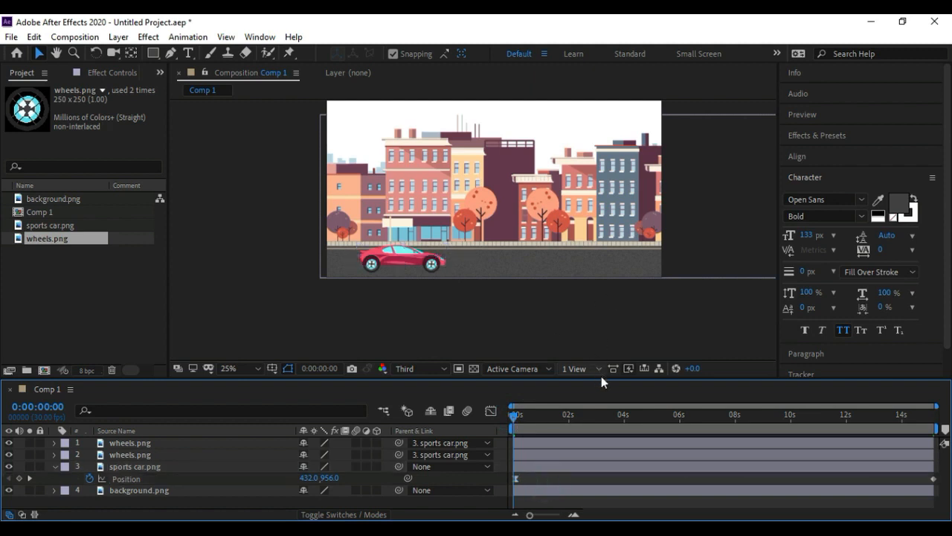
key("space")
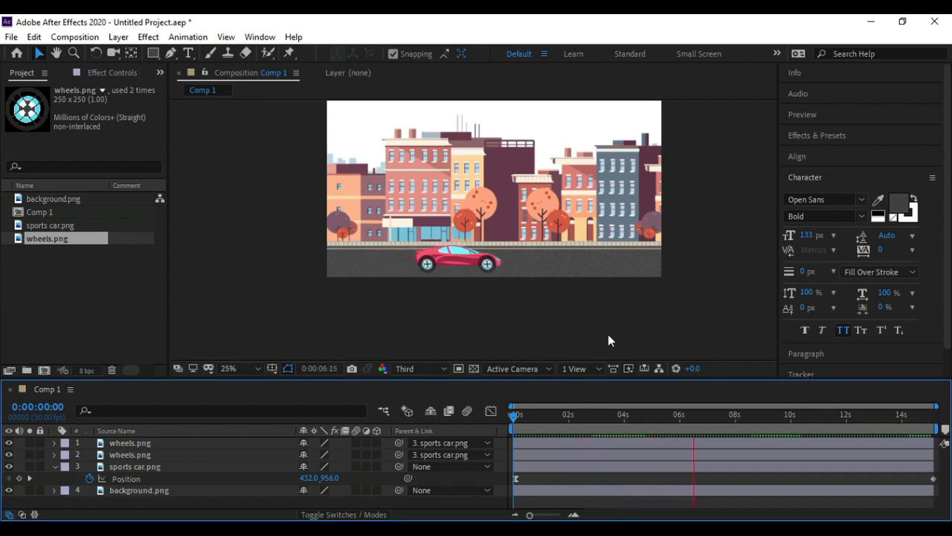
scroll(559, 311, "up", 2)
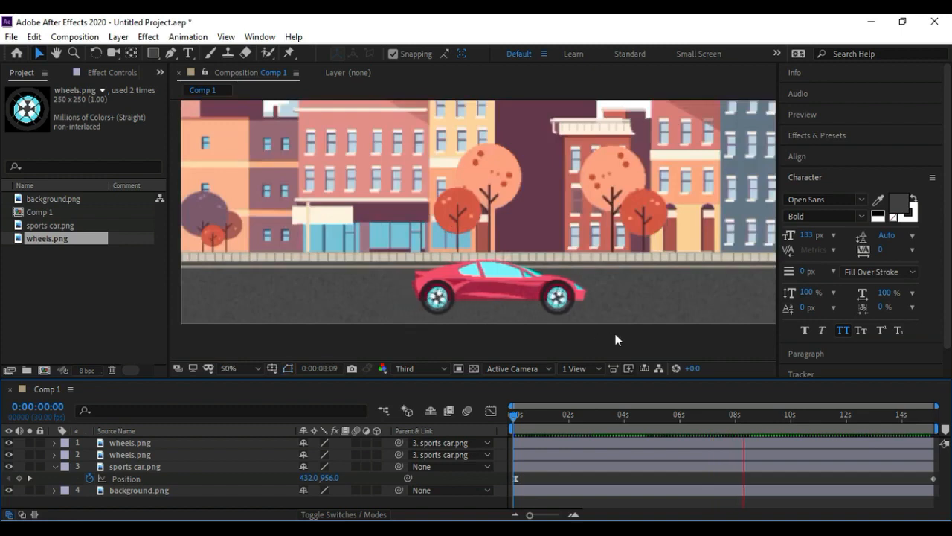
scroll(632, 339, "down", 2)
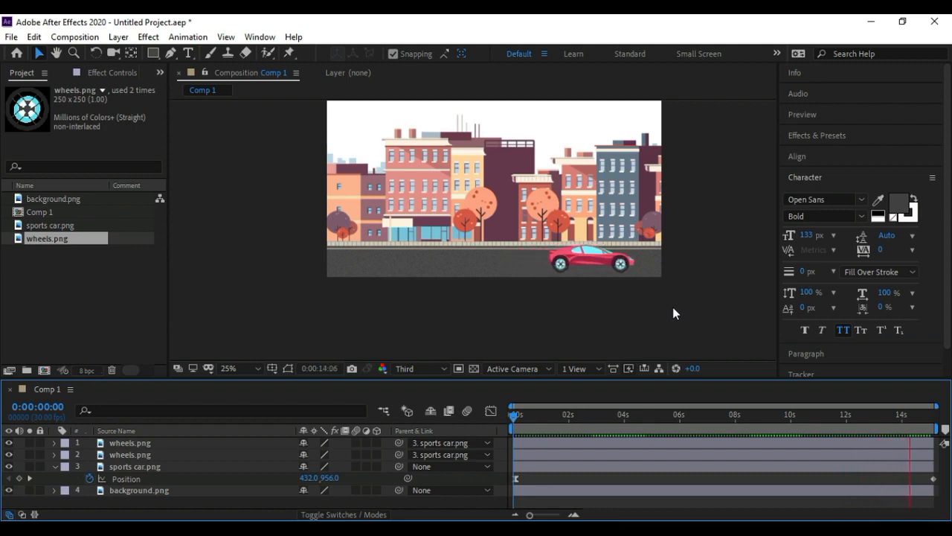
key("space")
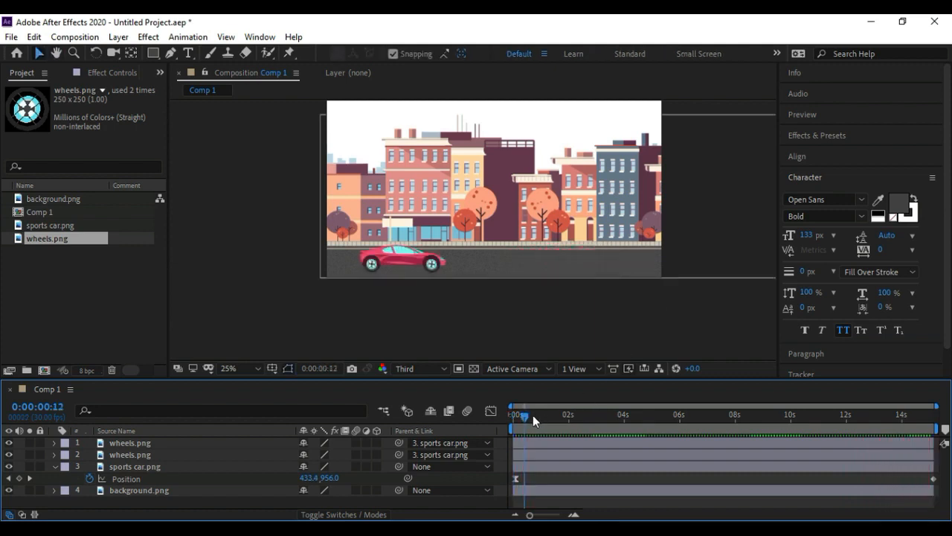
Move the sports car's last Position keyframe slightly earlier and preview the animation from the start
left_click_drag(524, 416, 839, 431)
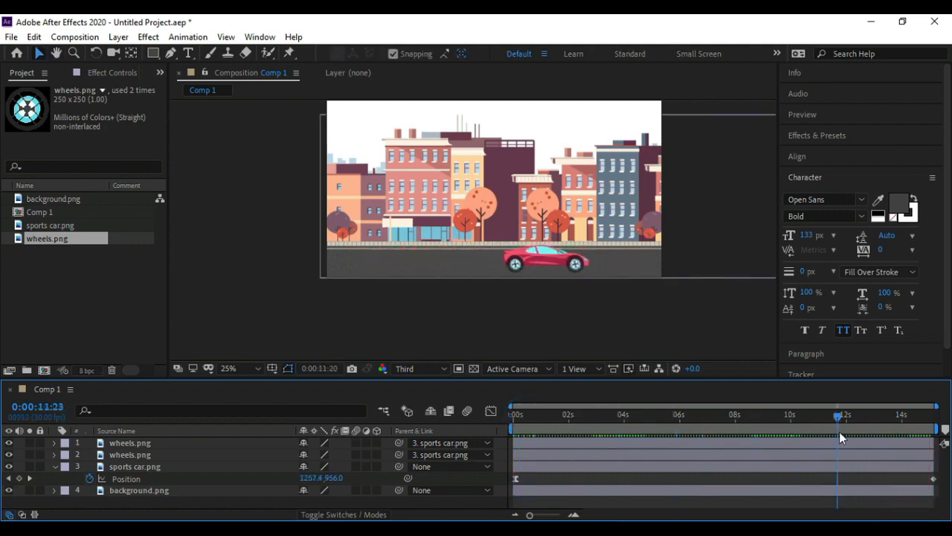
left_click_drag(934, 478, 927, 479)
left_click(918, 479)
key("Home")
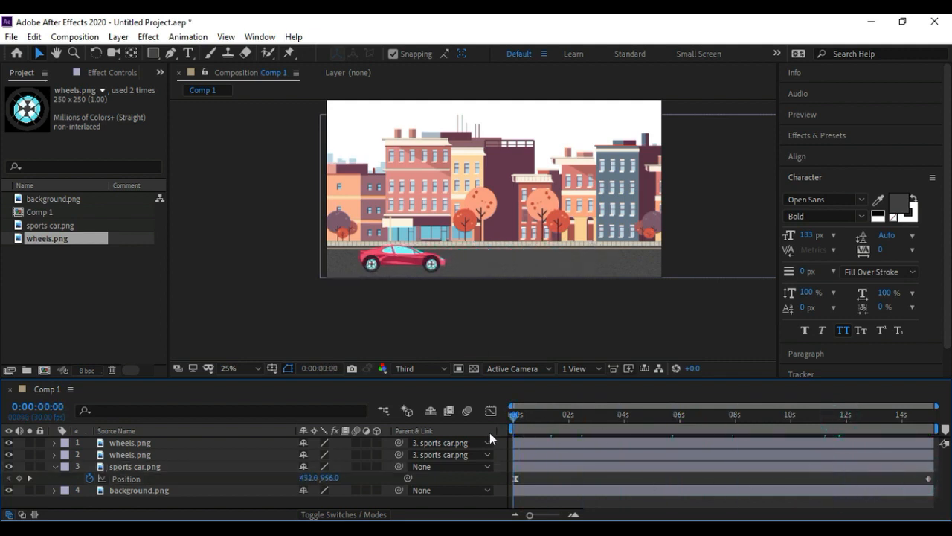
key("space")
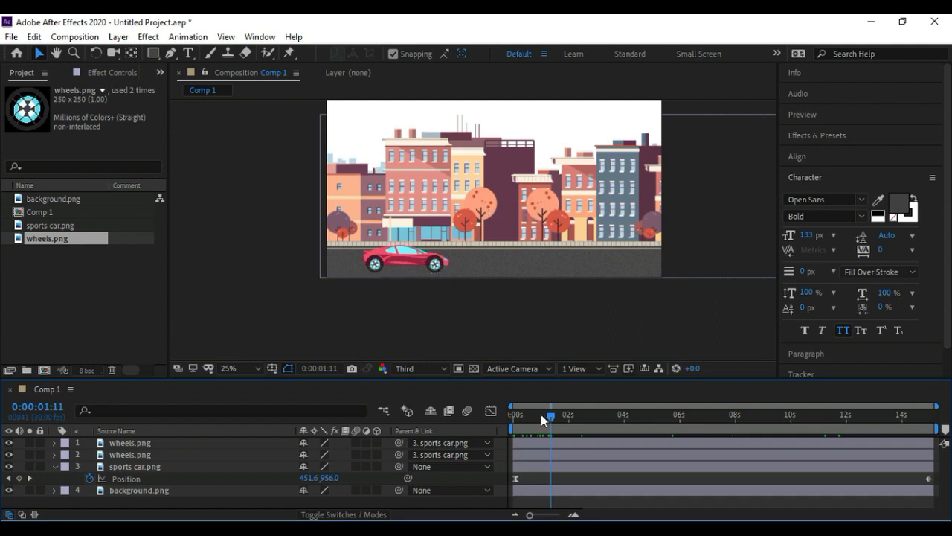
Collapse the sports car layer, reveal the background.png layer's Position and set its first keyframe at 0:00:00:00
left_click_drag(547, 421, 505, 425)
scroll(418, 270, "down", 1)
scroll(447, 283, "up", 1)
left_click(56, 52)
left_click_drag(250, 157, 233, 197)
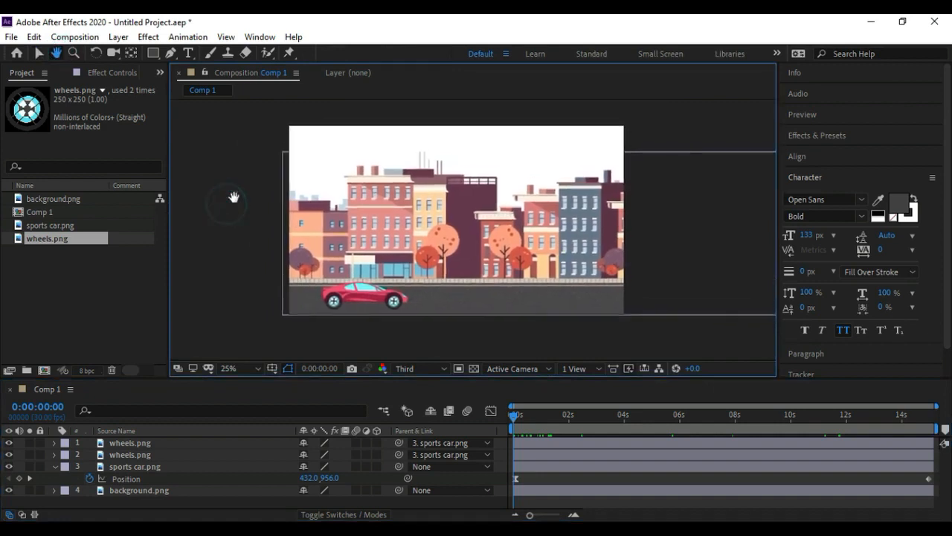
left_click(39, 53)
left_click(527, 415)
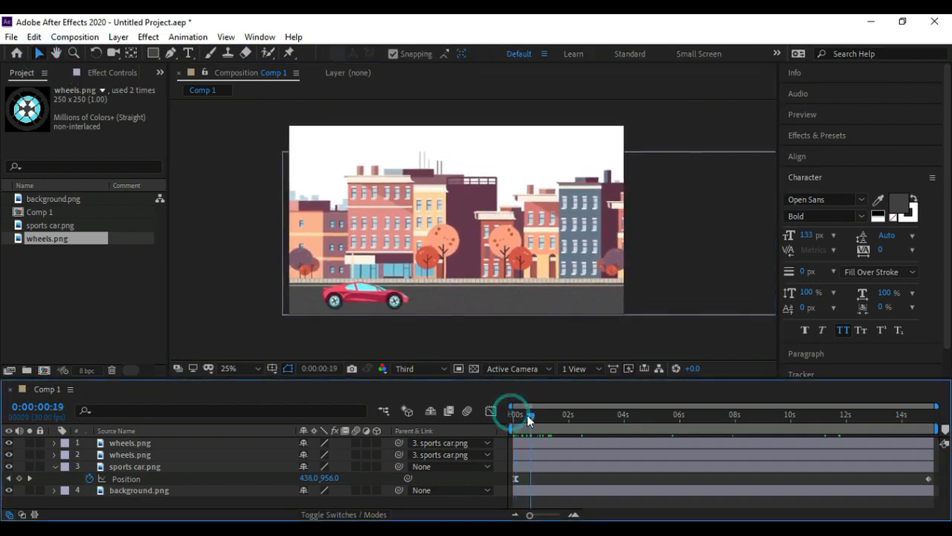
left_click(544, 248)
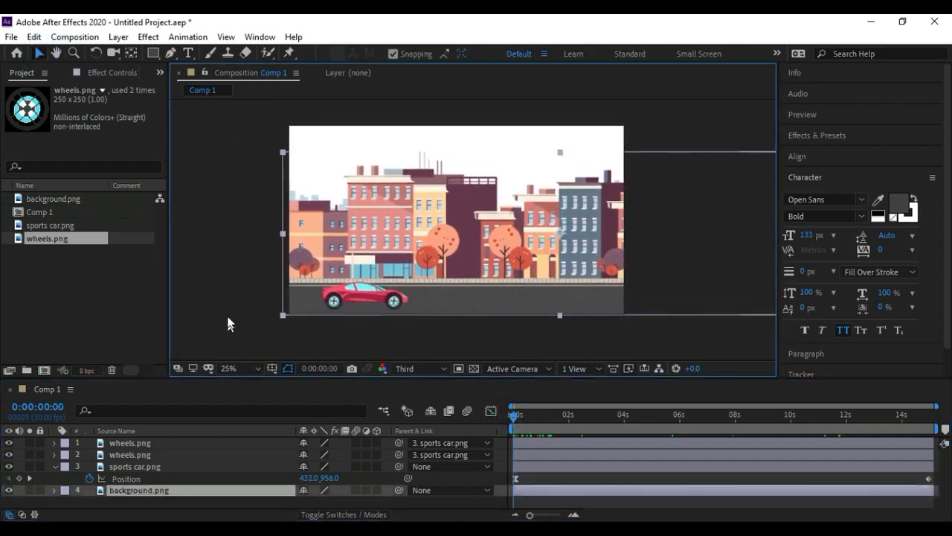
left_click(54, 467)
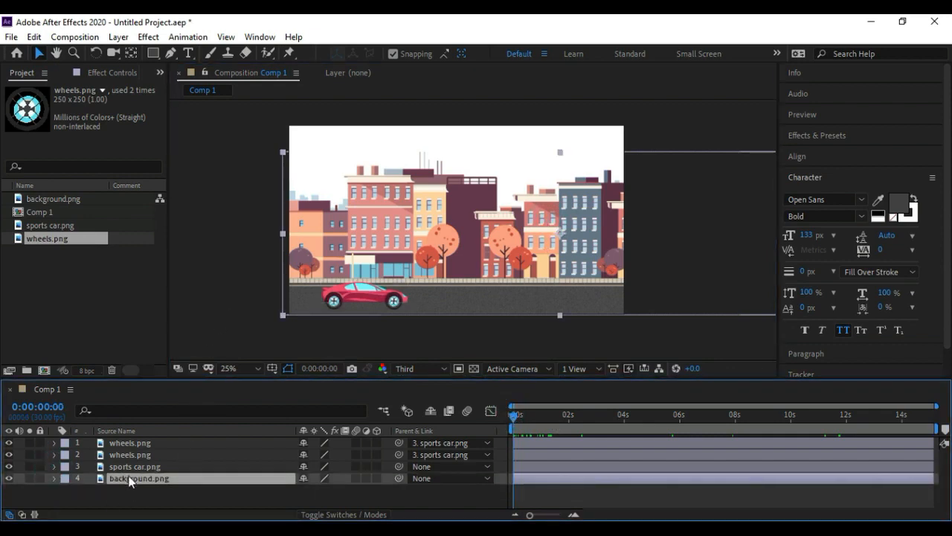
key("p")
mouse_move(514, 417)
left_mouse_down()
mouse_move(552, 416)
mouse_move(508, 416)
left_mouse_up()
left_click(89, 491)
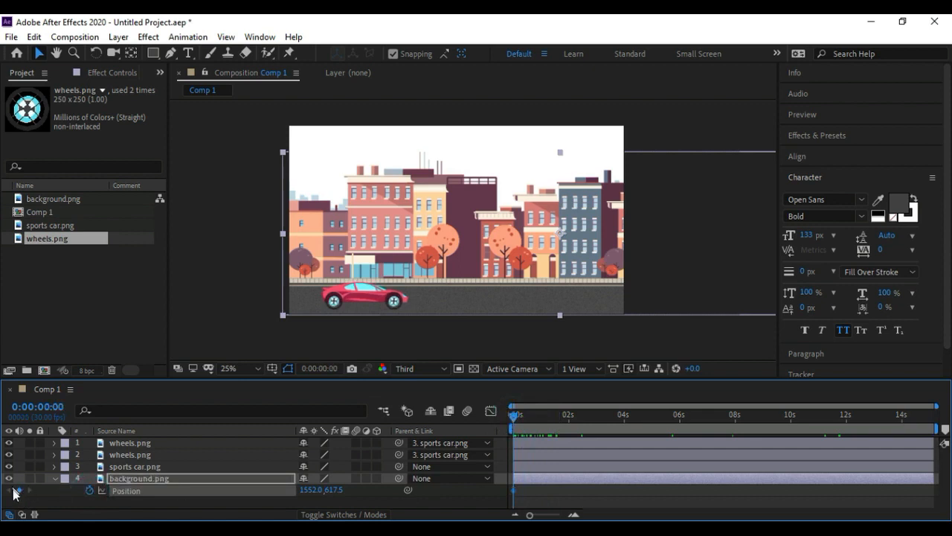
Add a background Position keyframe at 0:00:15:03 that shifts the street scene horizontally to about 410, 617.5
left_click_drag(513, 417, 935, 421)
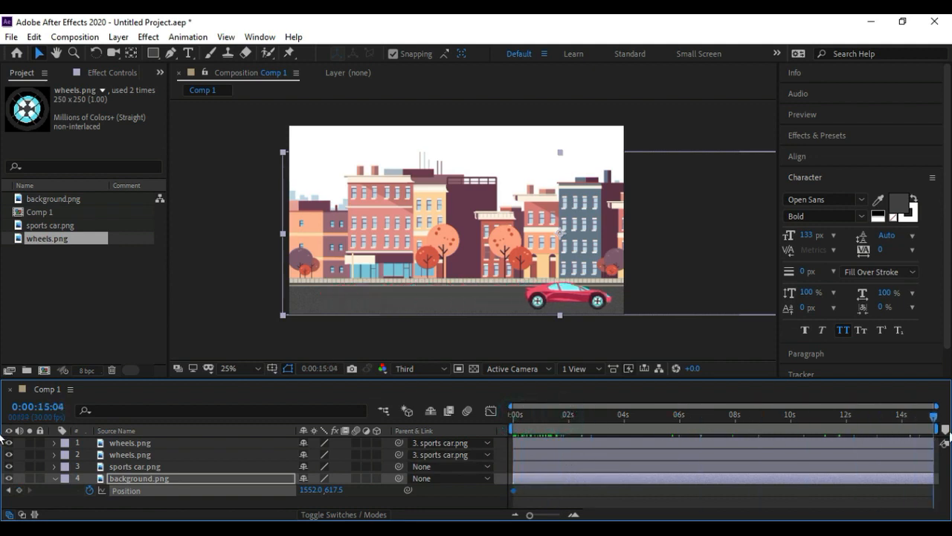
left_click_drag(935, 423, 932, 421)
left_click_drag(302, 491, 186, 512)
left_click_drag(308, 490, 9, 492)
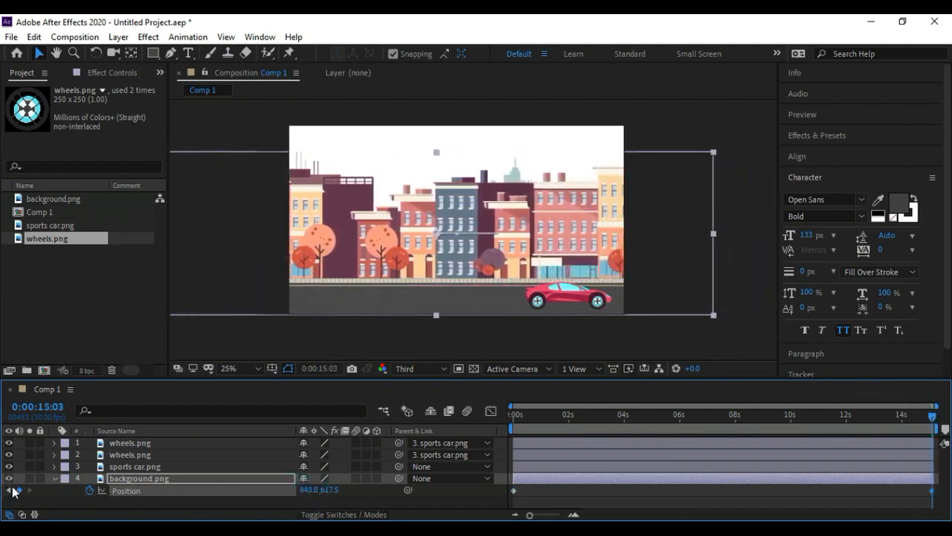
left_click_drag(305, 498, 6, 490)
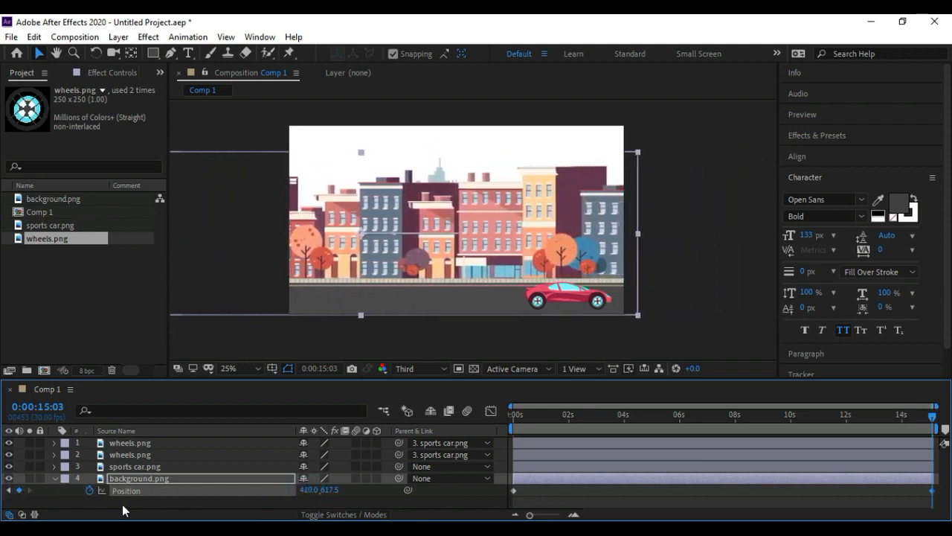
Play and scrub the composition to check the car against the moving background, and return the current time to the start
key("Home")
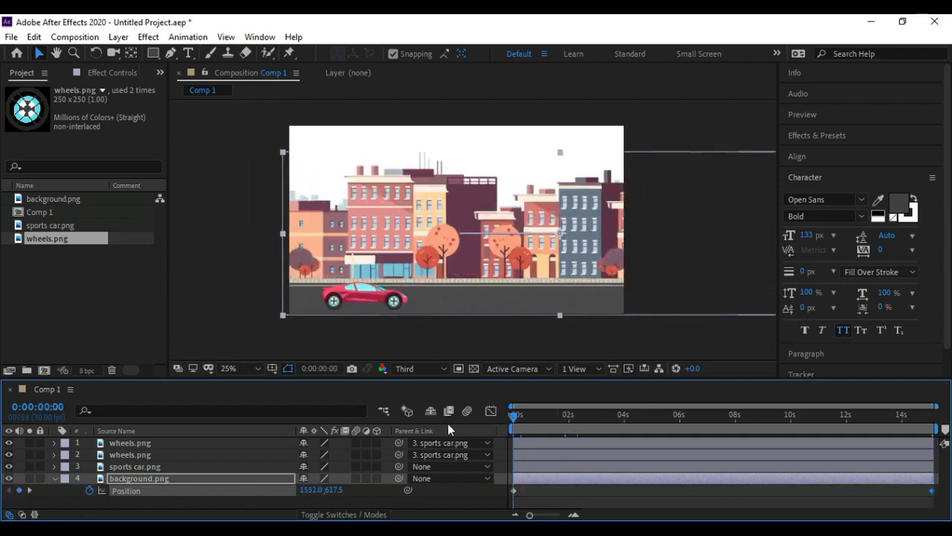
left_click(684, 139)
key("space")
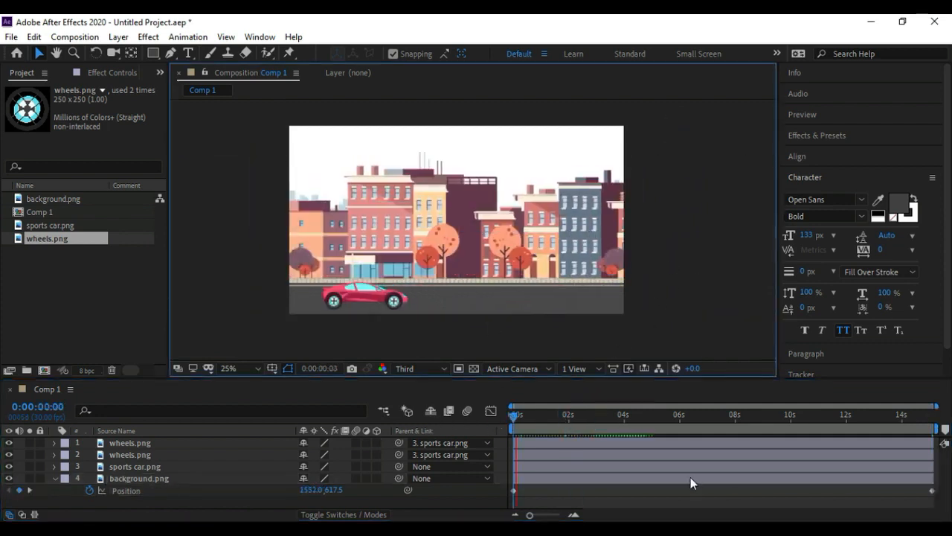
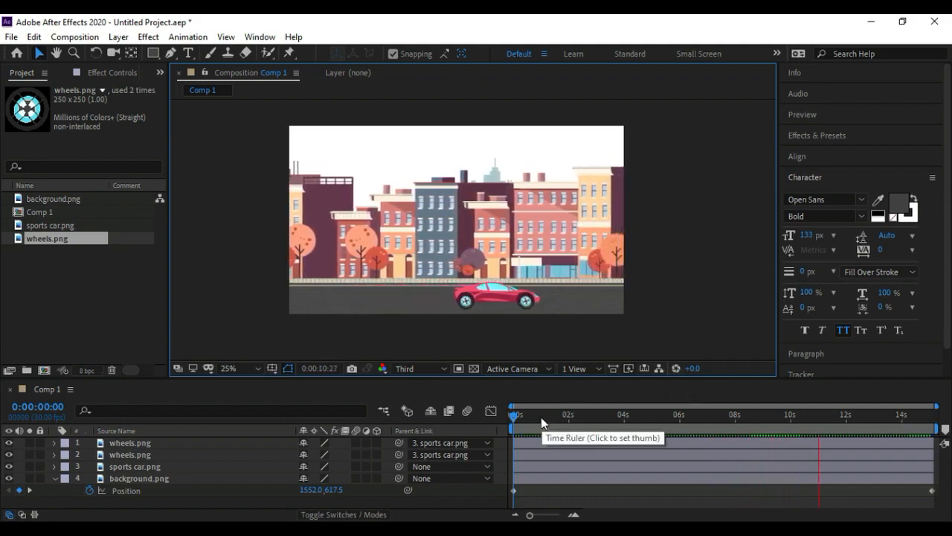
left_click_drag(543, 421, 910, 444)
key("Home")
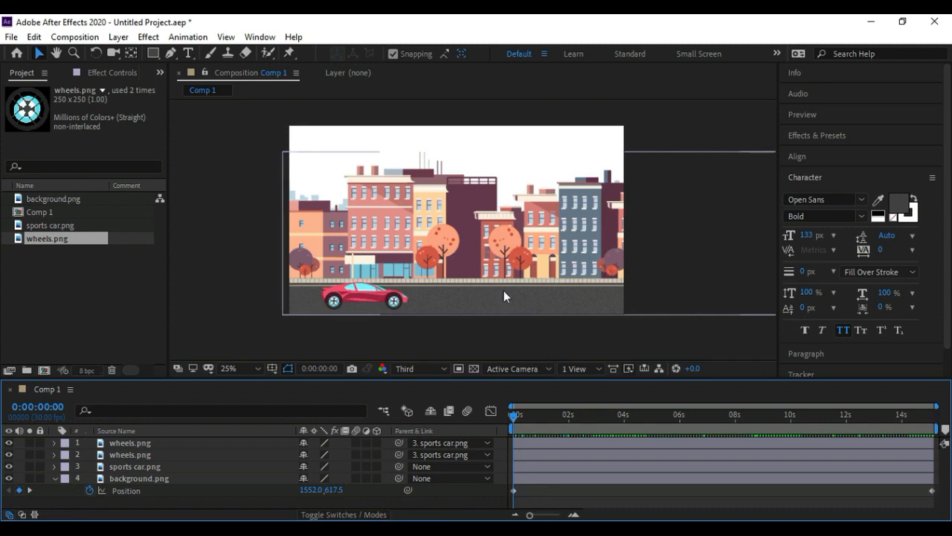
Set the preview resolution to Half and play the composition
scroll(504, 296, "down", 1)
scroll(505, 320, "up", 1)
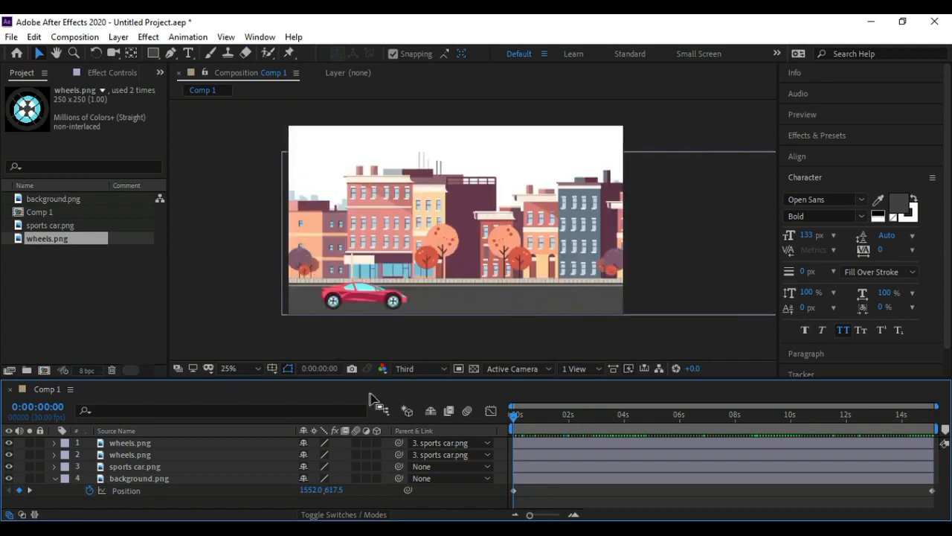
left_click(405, 368)
left_click(419, 413)
key("space")
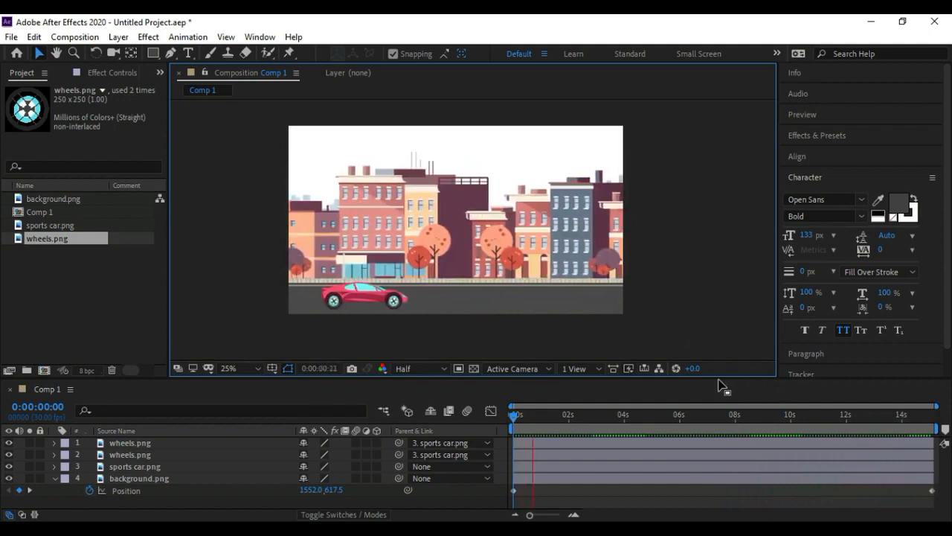
Reveal the Rotation of the top wheels.png layer, move its last keyframe to about 2 seconds, and return the current time to the start
left_click(54, 479)
left_click(135, 442)
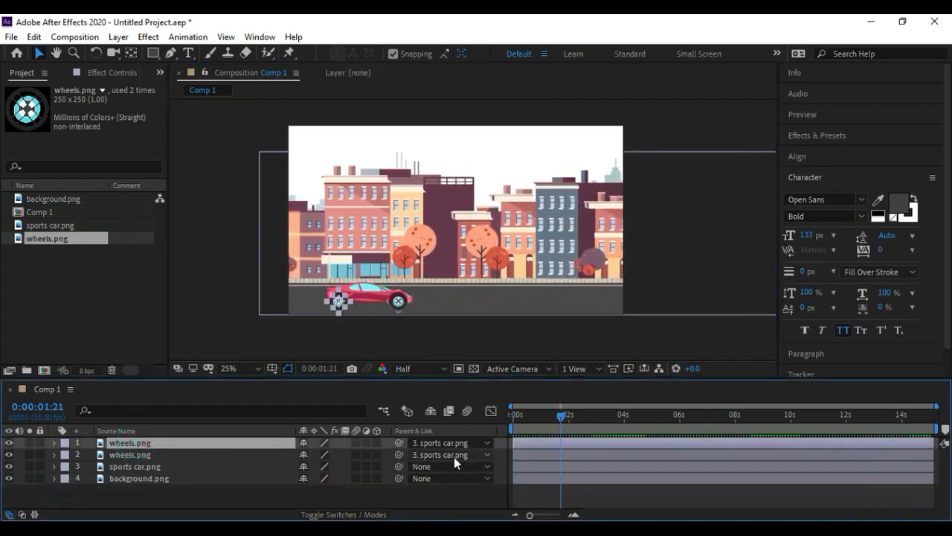
key("s")
key("s")
key("r")
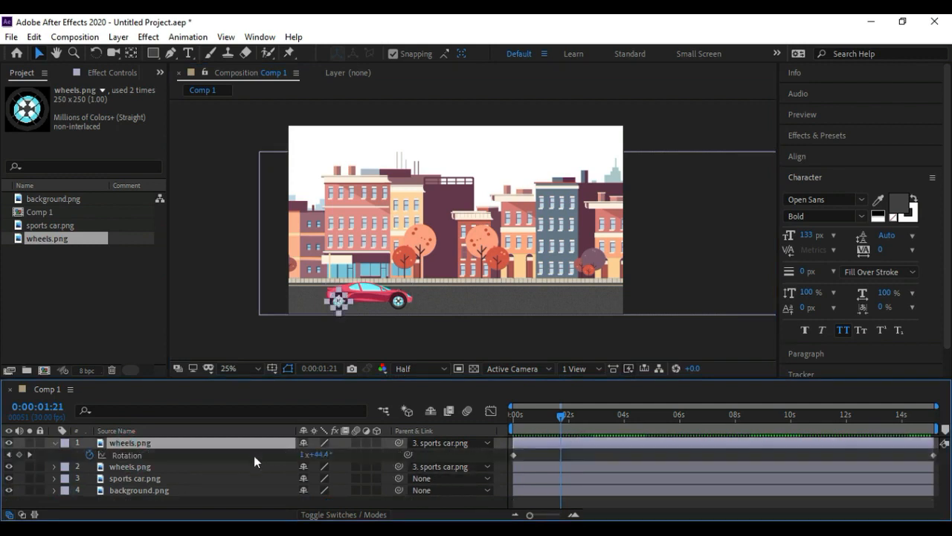
left_click_drag(560, 418, 585, 455)
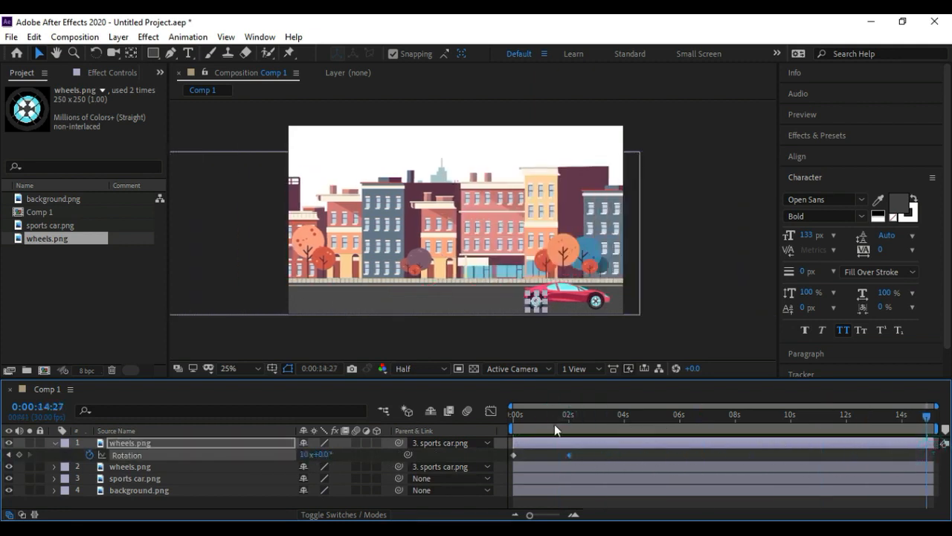
left_click_drag(559, 417, 496, 419)
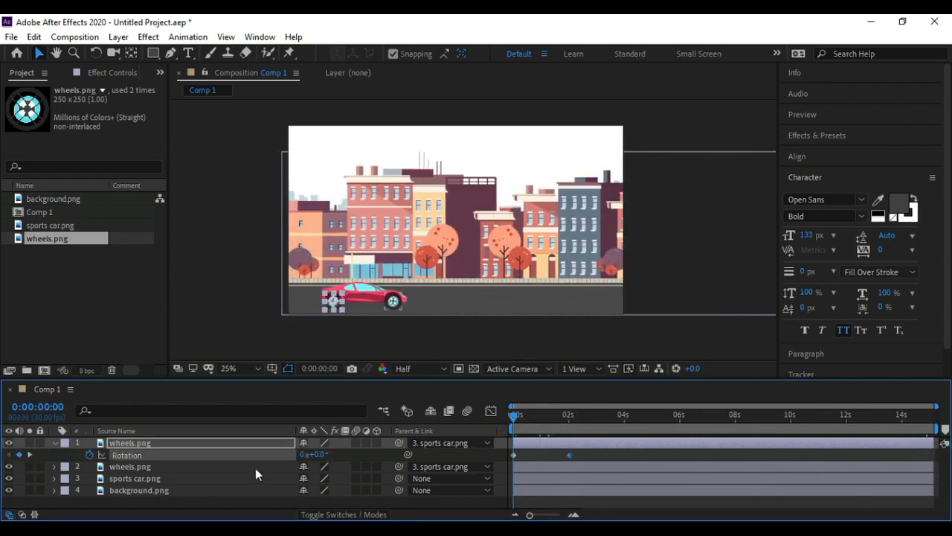
Reveal the Rotation of the second wheels.png layer and move its last keyframe to about 2 seconds
left_click(164, 466)
key("r")
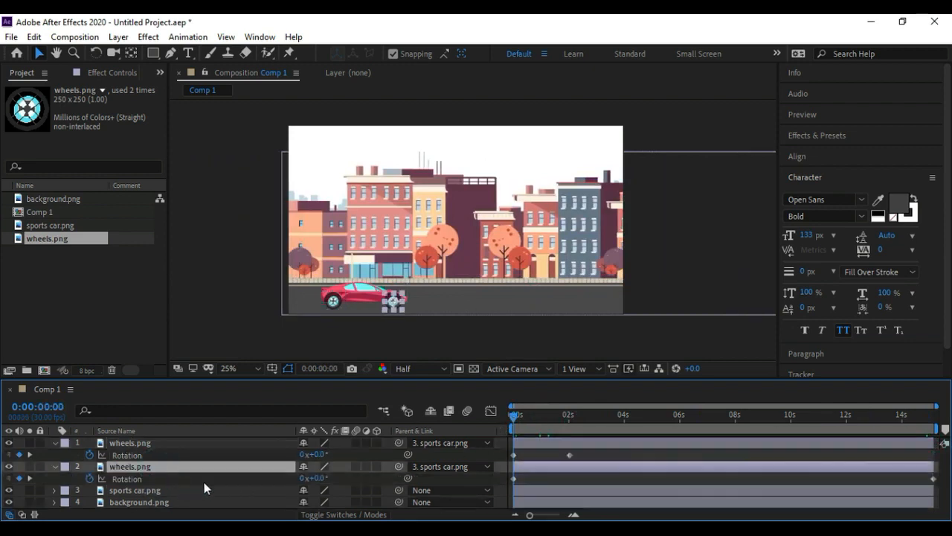
left_click(934, 479)
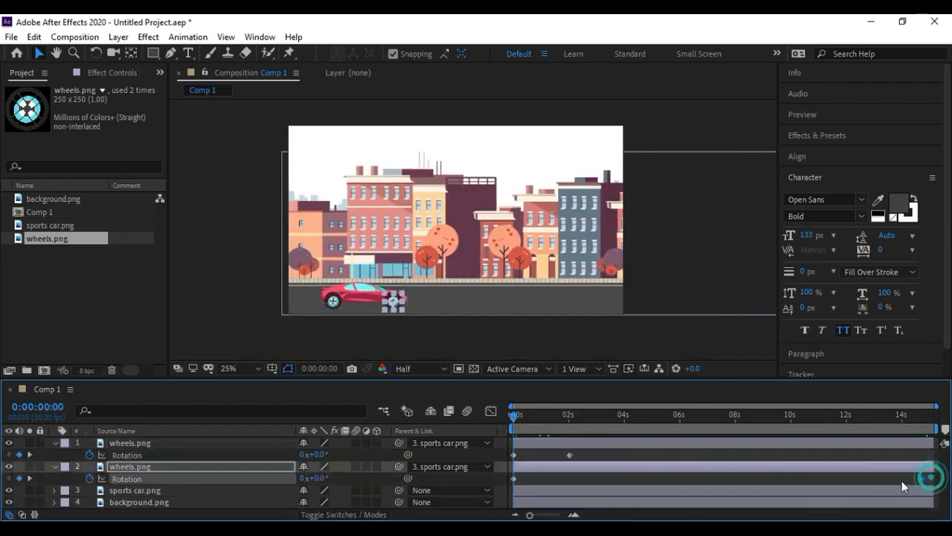
left_click_drag(674, 491, 570, 479)
left_click(656, 334)
Frame the car closely in the viewer and play the composition to check the wheels' spin
key("period")
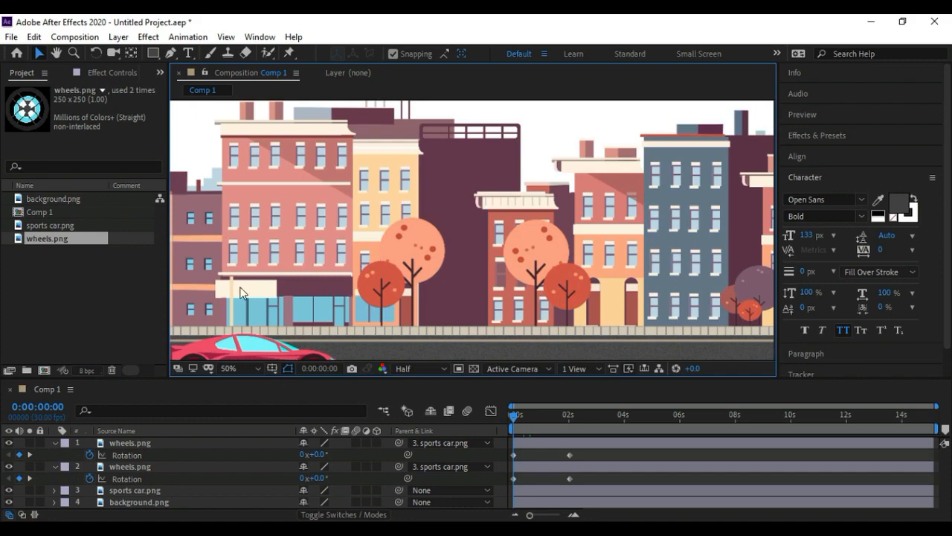
left_click(55, 53)
left_click_drag(275, 192, 339, 114)
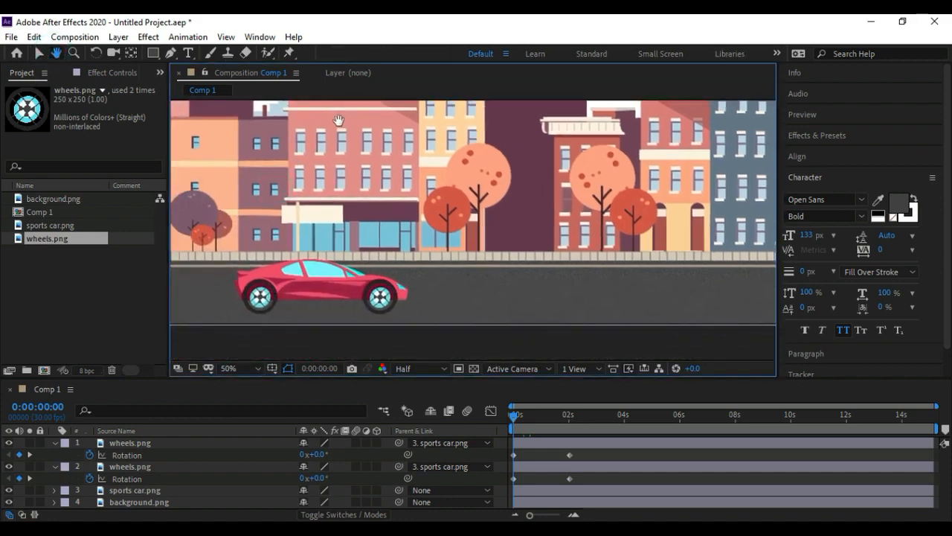
left_click(38, 54)
key("space")
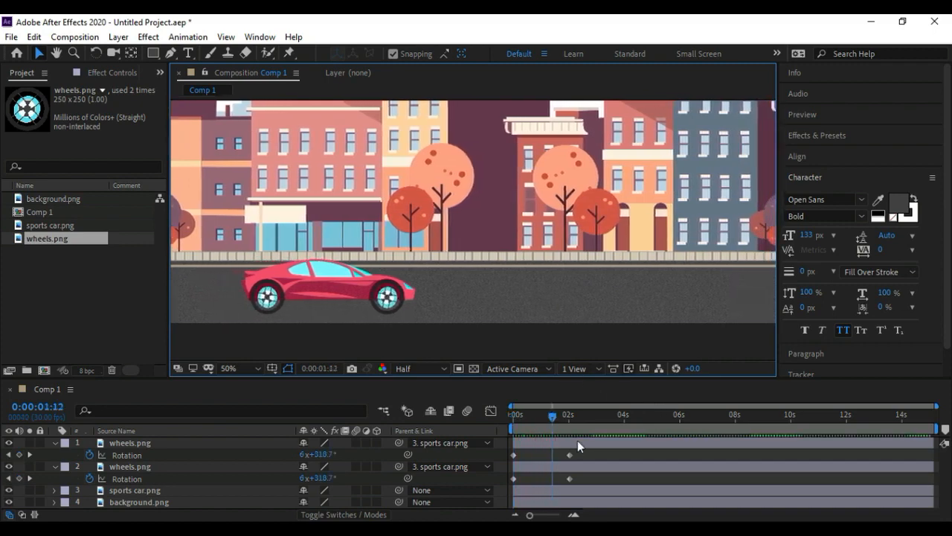
Move the last Rotation keyframe of both wheels.png layers to about 5.6 seconds
left_click_drag(571, 455, 669, 454)
left_click_drag(570, 477, 670, 502)
left_click(658, 458)
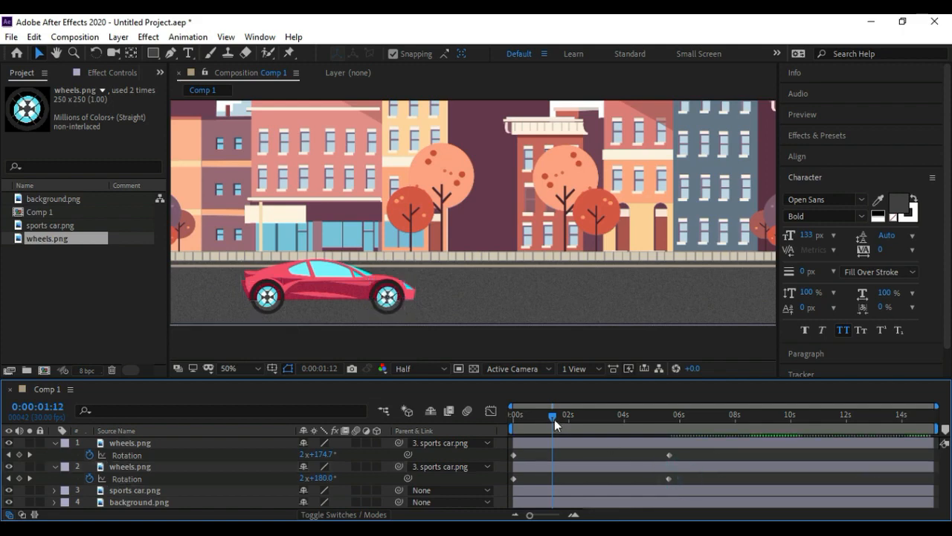
Return the current time to the start and play the composition to check the slower wheel spin
left_click(509, 425)
key("space")
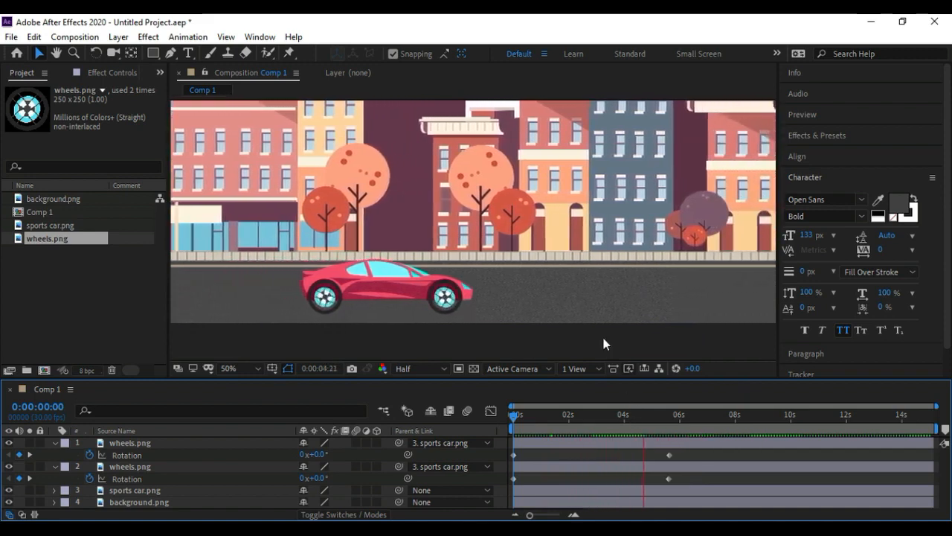
key("space")
scroll(607, 332, "down", 2)
left_click(717, 314)
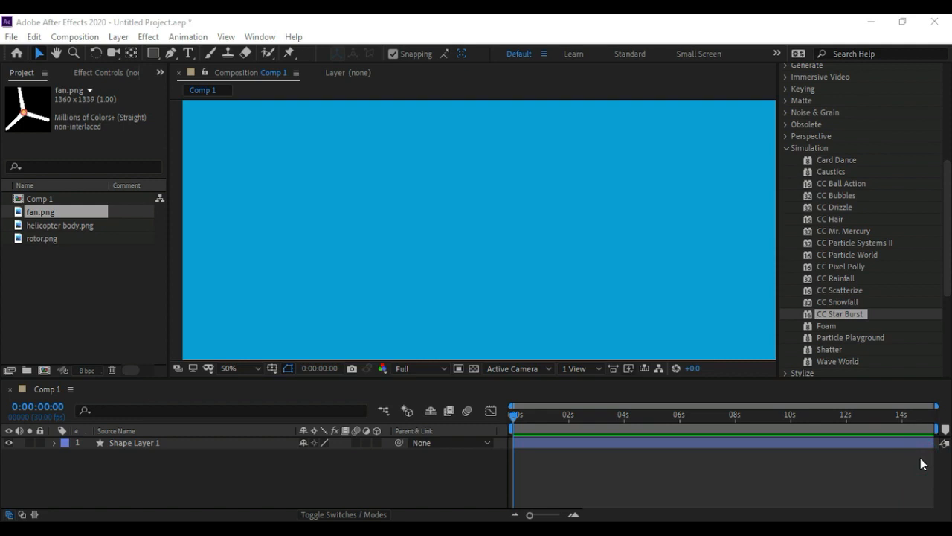
Add helicopter body.png to the blue composition, scale it to 57%, and place it slightly below the centre
left_click(70, 281)
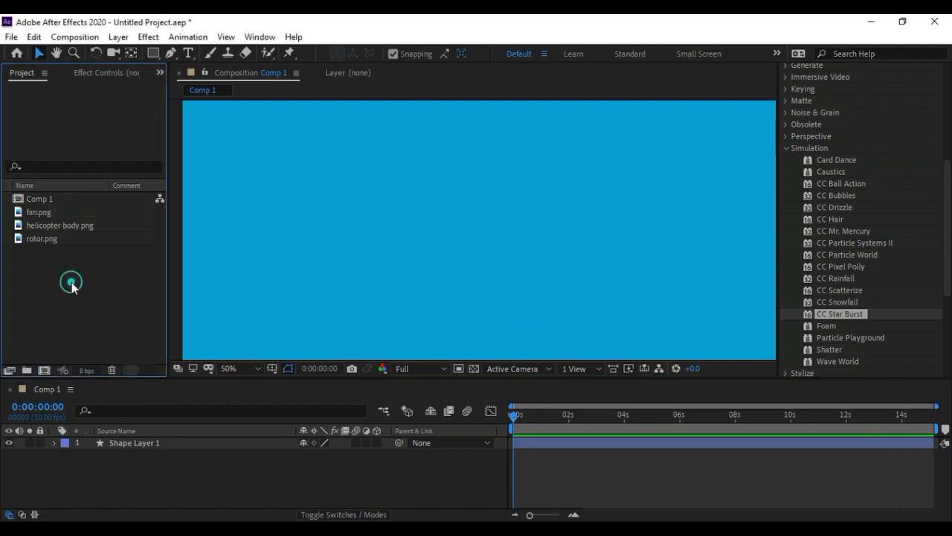
left_click(57, 226)
left_click_drag(69, 223, 505, 213)
scroll(505, 219, "down", 1)
key("s")
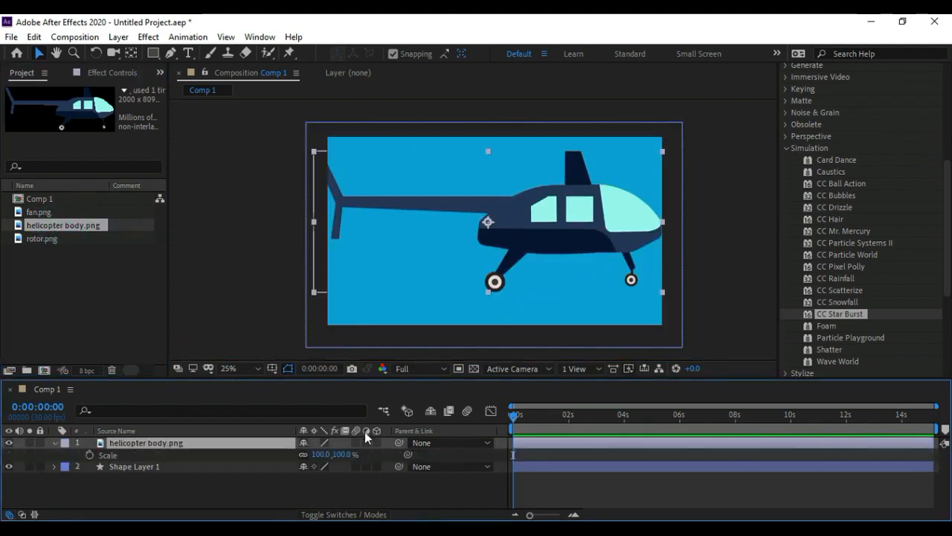
left_click_drag(342, 456, 310, 456)
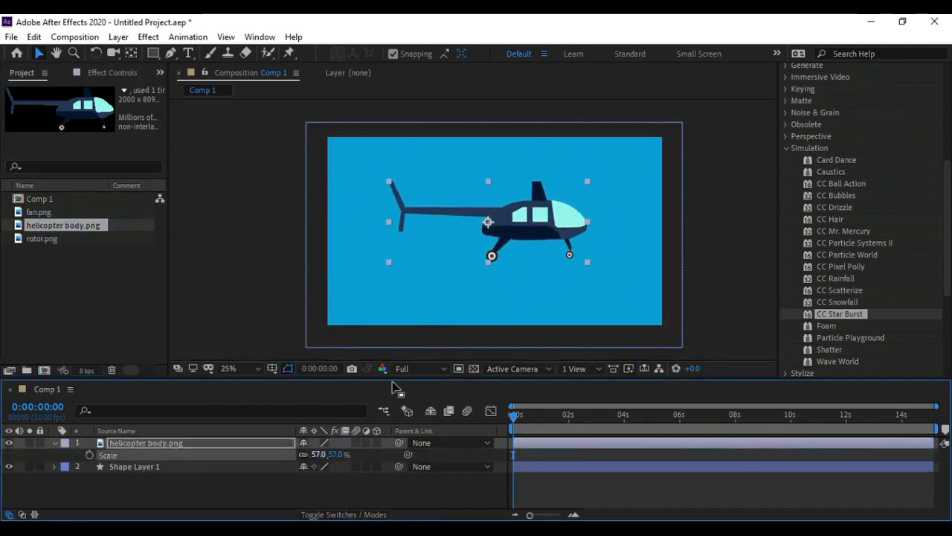
left_click_drag(519, 227, 525, 260)
left_click(728, 243)
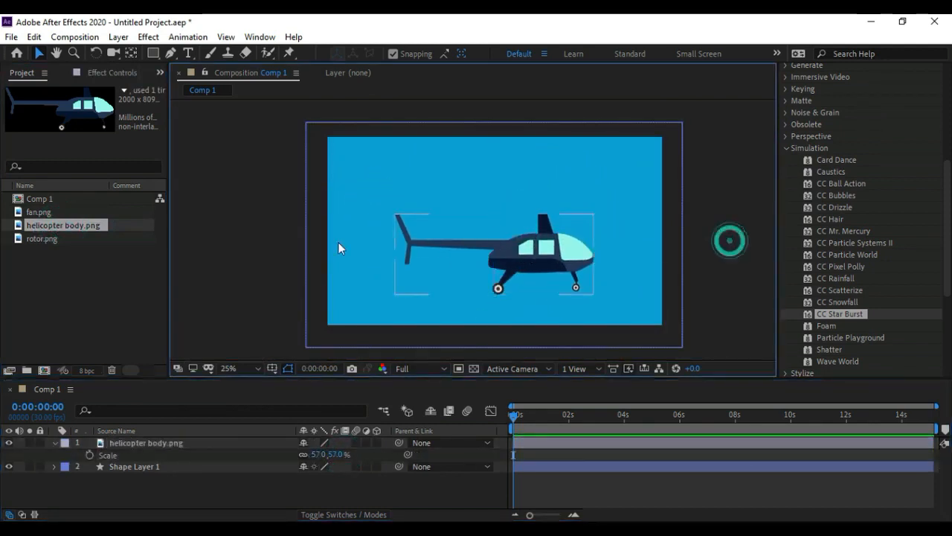
Add fan.png to the composition, scale it to 25%, and position it over the helicopter's tail
left_click_drag(68, 212, 441, 348)
key("s")
left_click_drag(340, 454, 293, 454)
left_click_drag(457, 246, 422, 253)
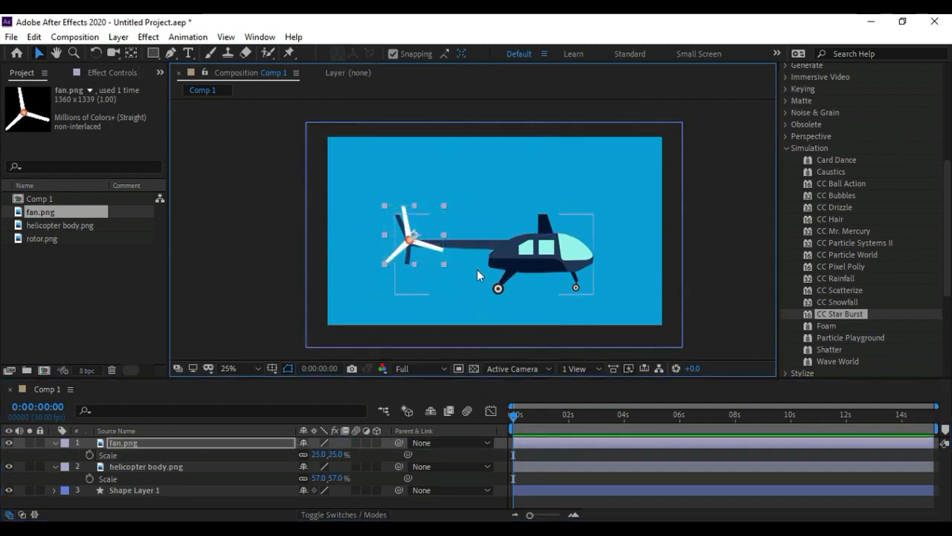
key("Down")
key("Down")
key("Right")
key("Right")
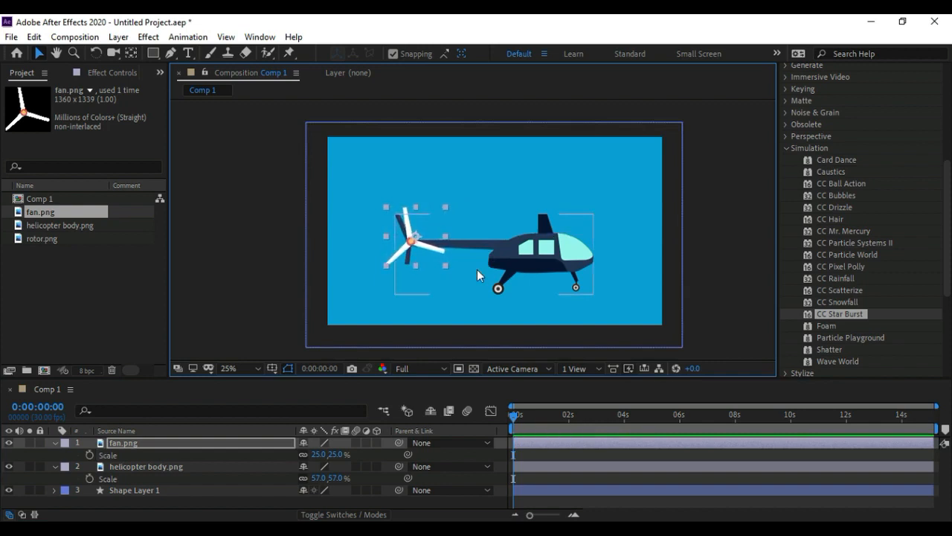
Scale fan.png to 18% and nudge it so its hub sits on the end of the tail boom
left_click_drag(334, 453, 332, 460)
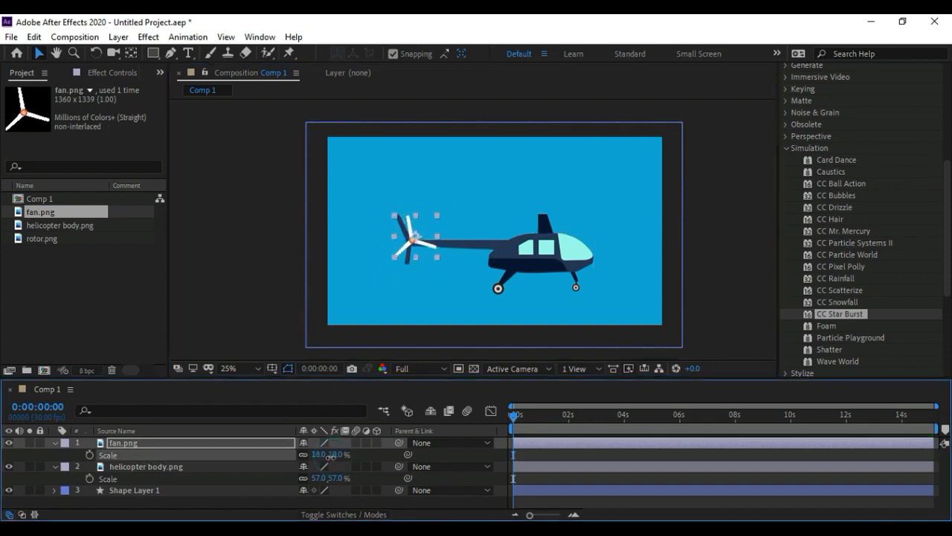
key("shift+Down")
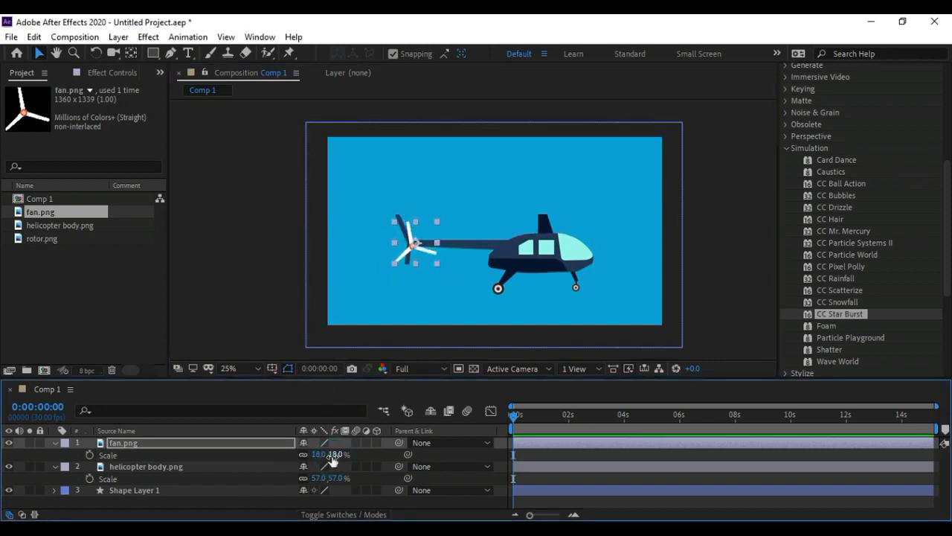
key("shift+Up")
key("Down")
key("Down")
key("Left")
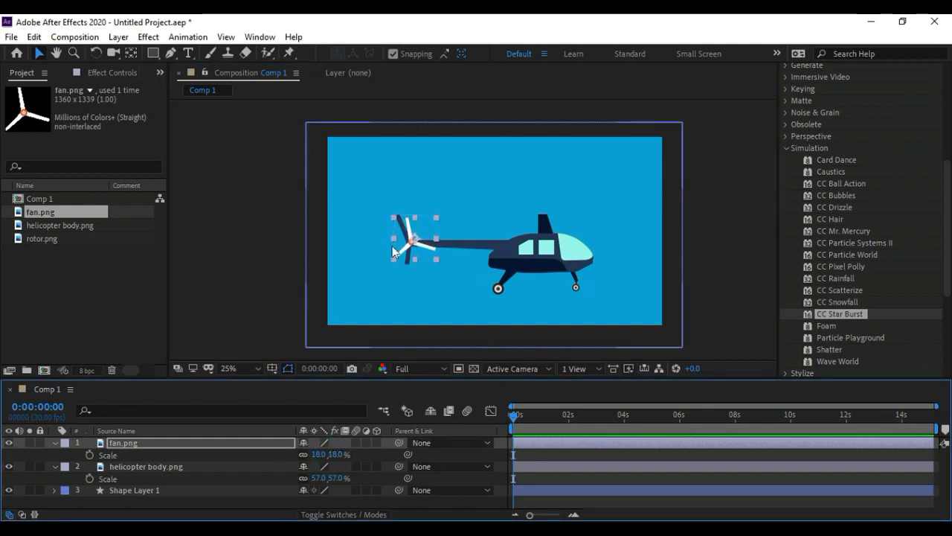
left_click(699, 226)
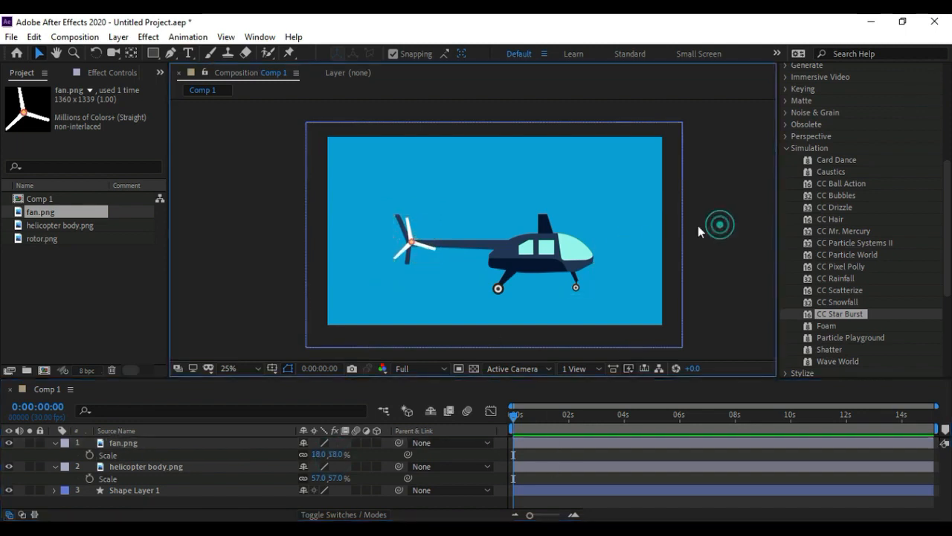
Add rotor.png to the composition, centred on top of the helicopter's mast
left_click(51, 238)
left_click_drag(44, 238, 544, 215)
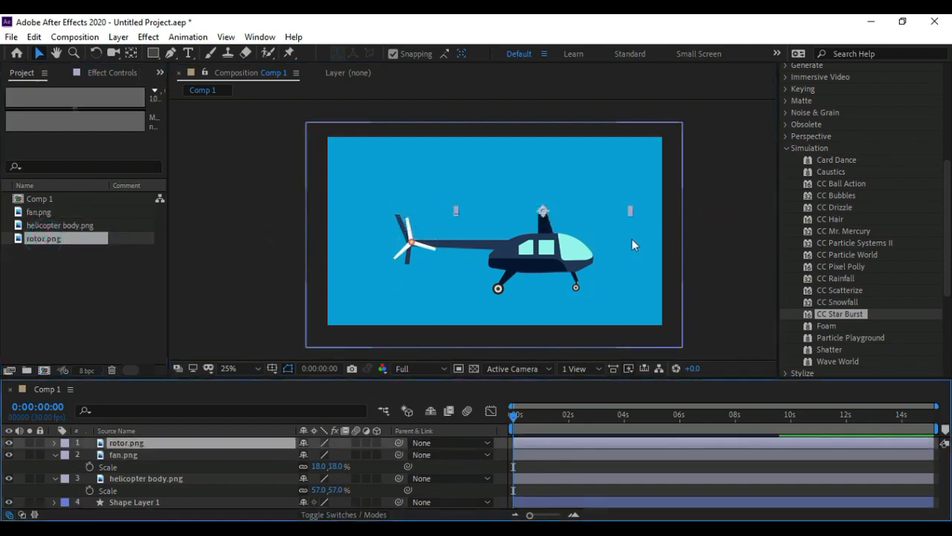
left_click(702, 238)
left_click(566, 209)
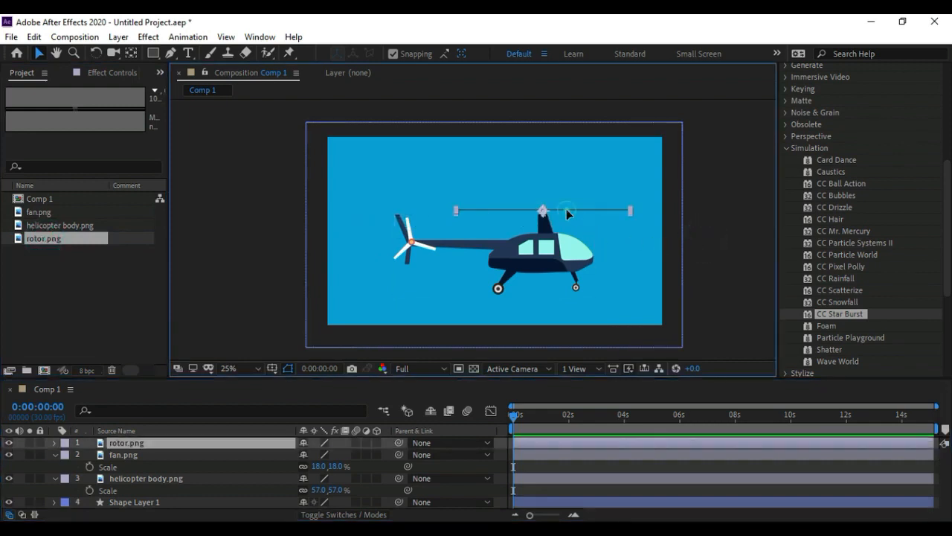
Collapse the fan and helicopter body layers' properties and move the rotor.png layer below helicopter body.png
left_click(55, 455)
left_click(153, 466)
left_click(55, 468)
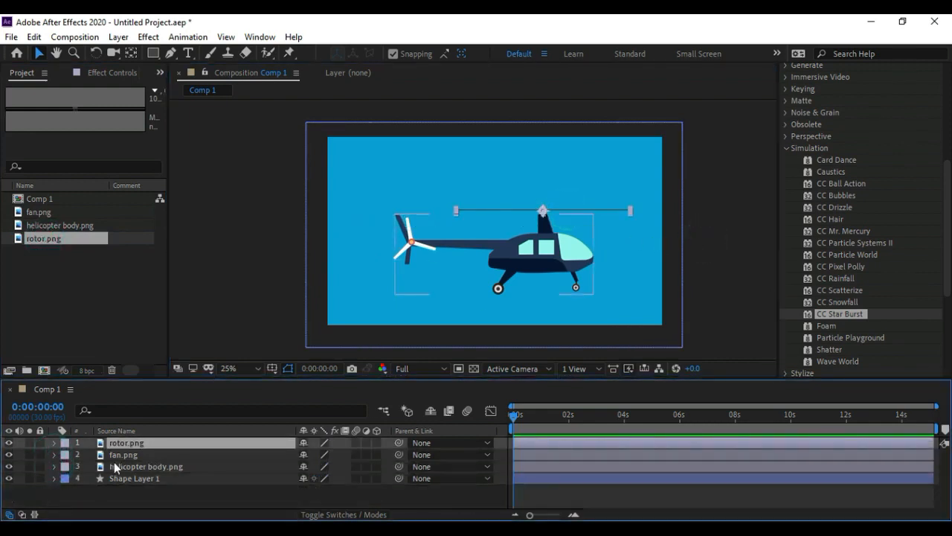
left_click(135, 466)
left_click(132, 455)
left_click(138, 443)
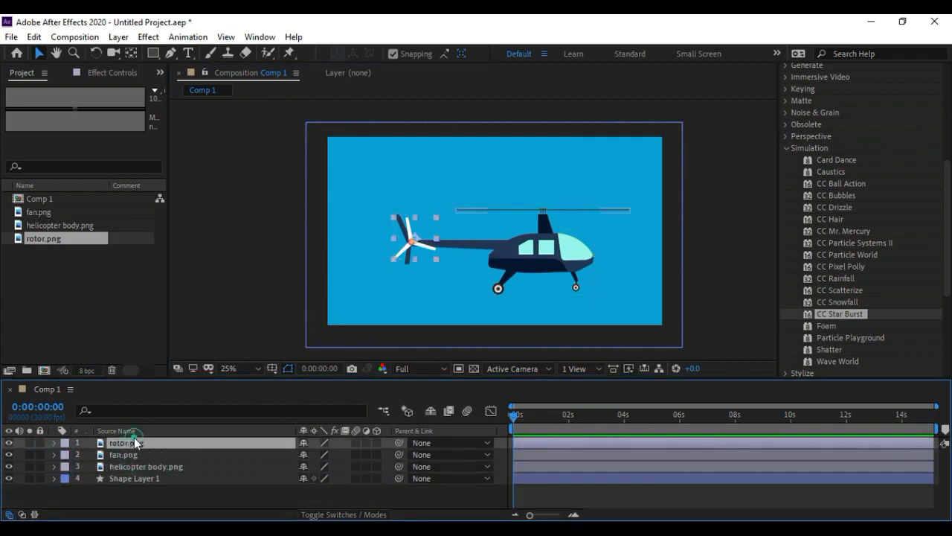
left_click_drag(142, 444, 153, 474)
left_click(704, 312)
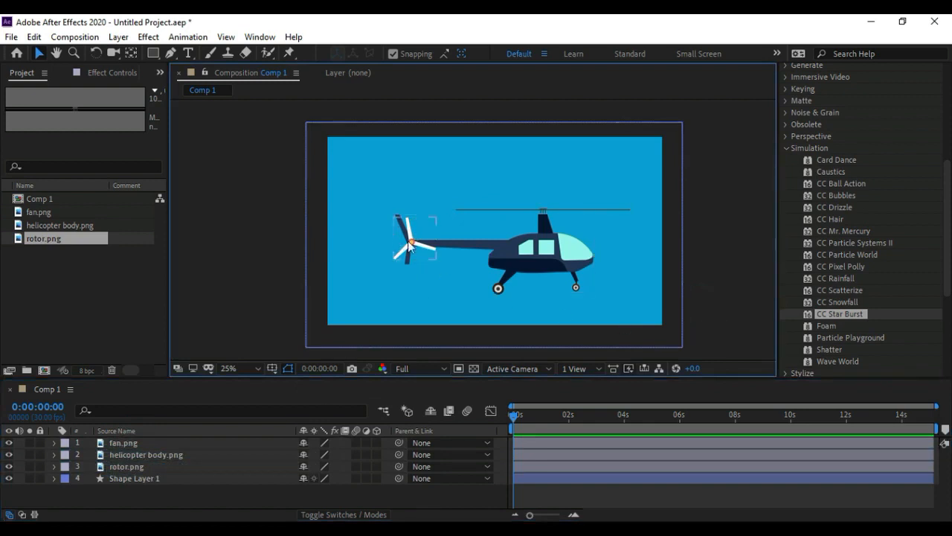
Nudge rotor.png down until its hub meets the top of the helicopter's mast
key("period")
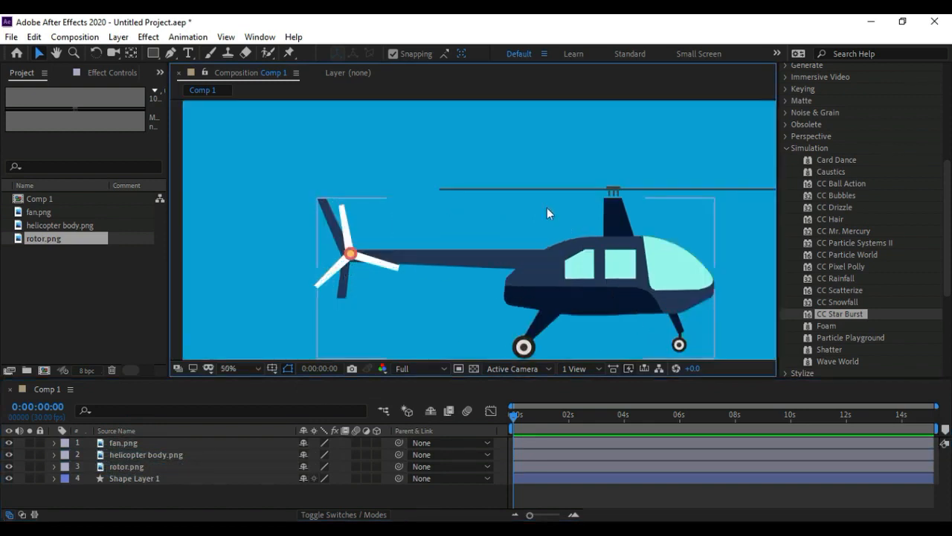
left_click(631, 186)
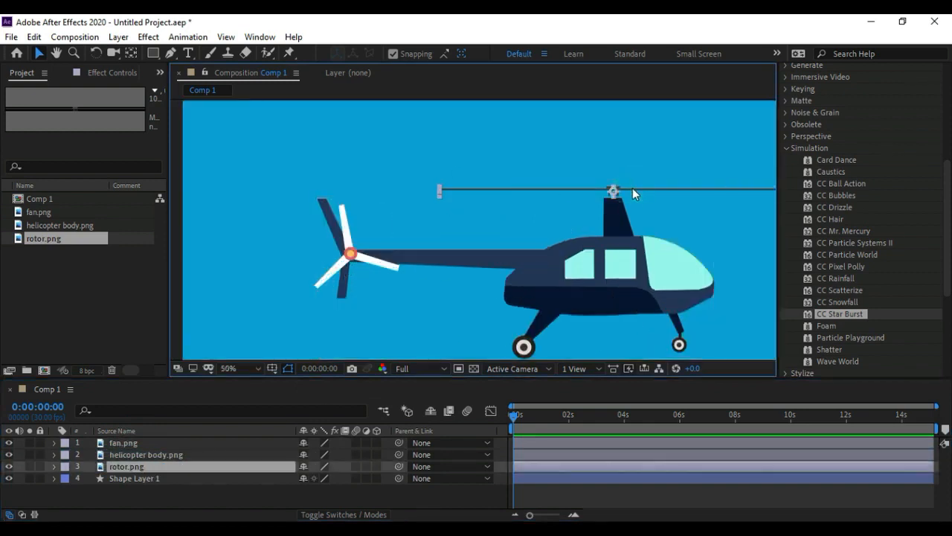
key("Down")
key("Down")
key("Down")
key("Down")
key("Down")
key("Down")
key("Down")
key("Down")
key("Down")
key("Down")
key("Down")
key("Down")
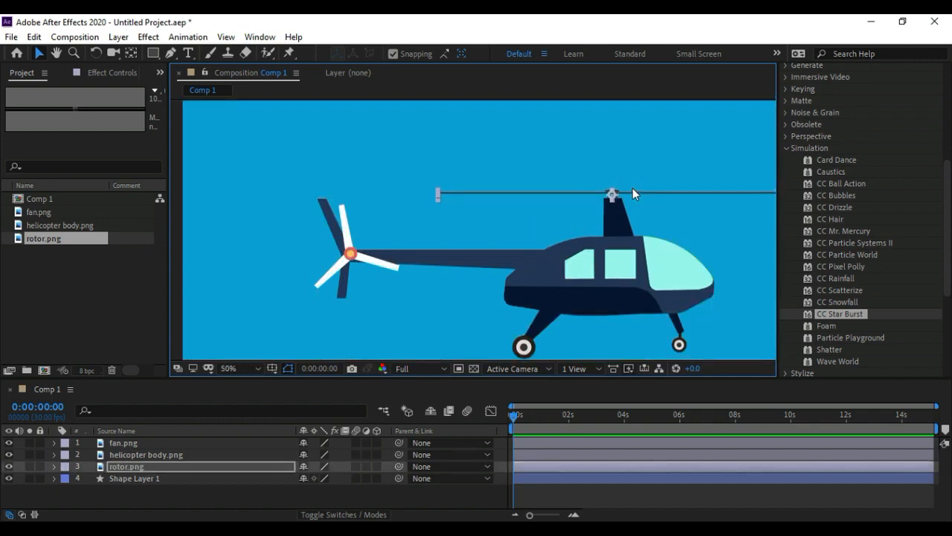
Move the anchor point of fan.png to the centre of its round hub
left_click(357, 262)
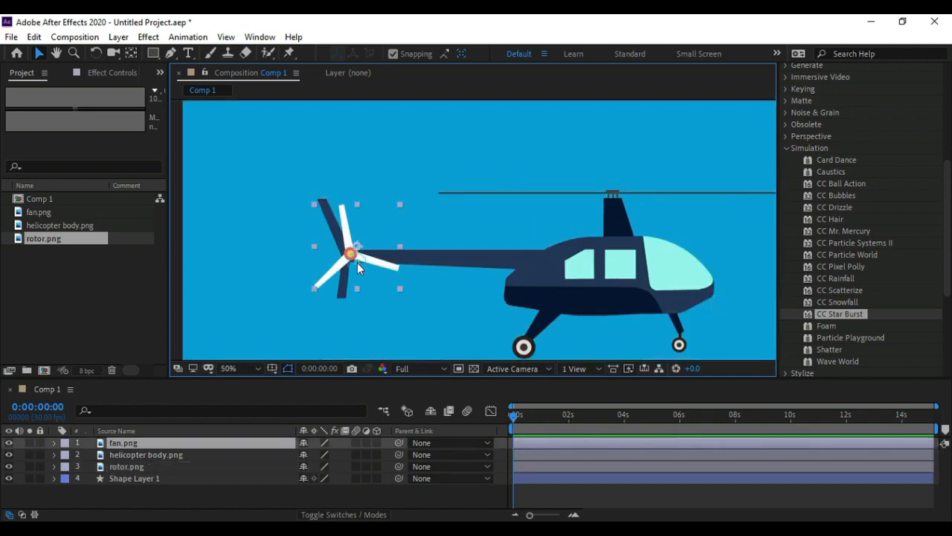
key("period")
left_click(56, 53)
left_click_drag(304, 193, 404, 144)
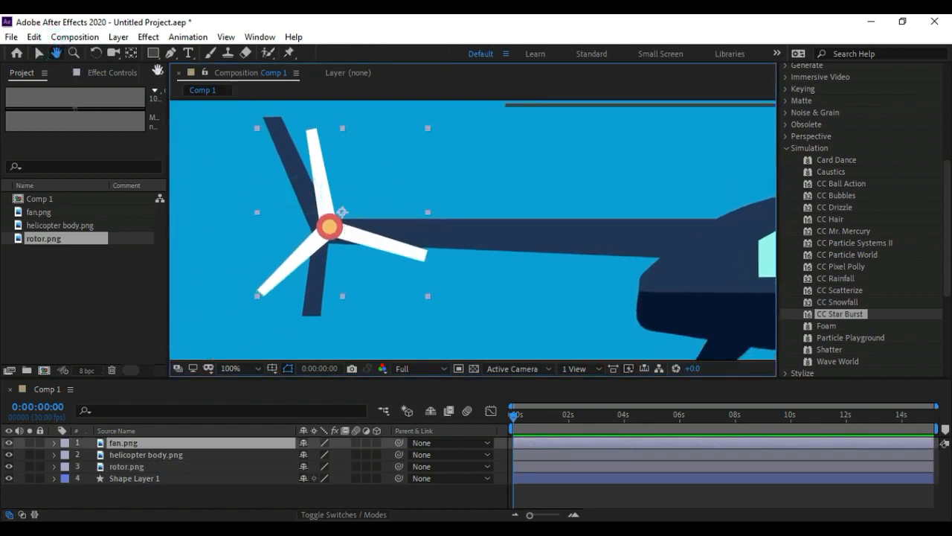
left_click(131, 53)
left_click_drag(339, 221, 559, 171)
scroll(328, 228, "up", 4)
left_click(56, 55)
left_click_drag(359, 177, 618, 264)
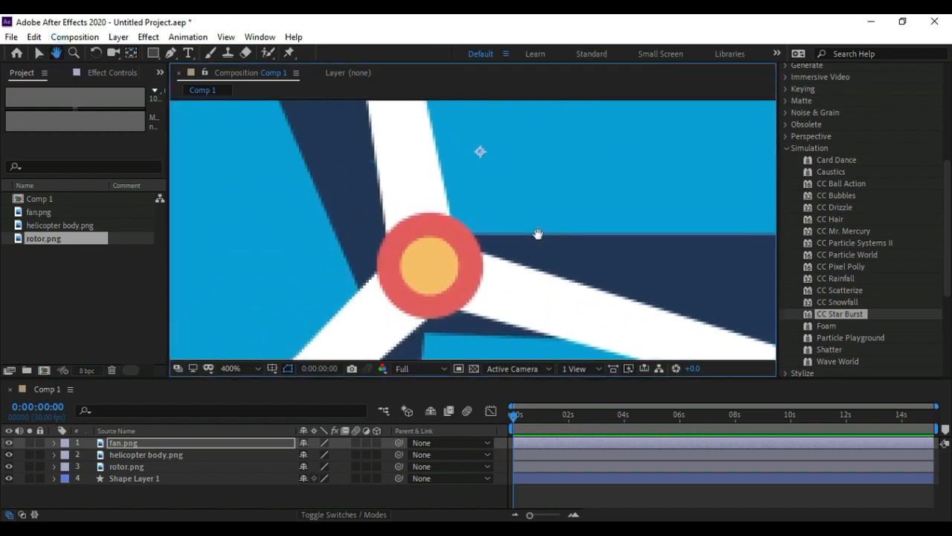
left_click_drag(536, 234, 537, 222)
left_click(131, 53)
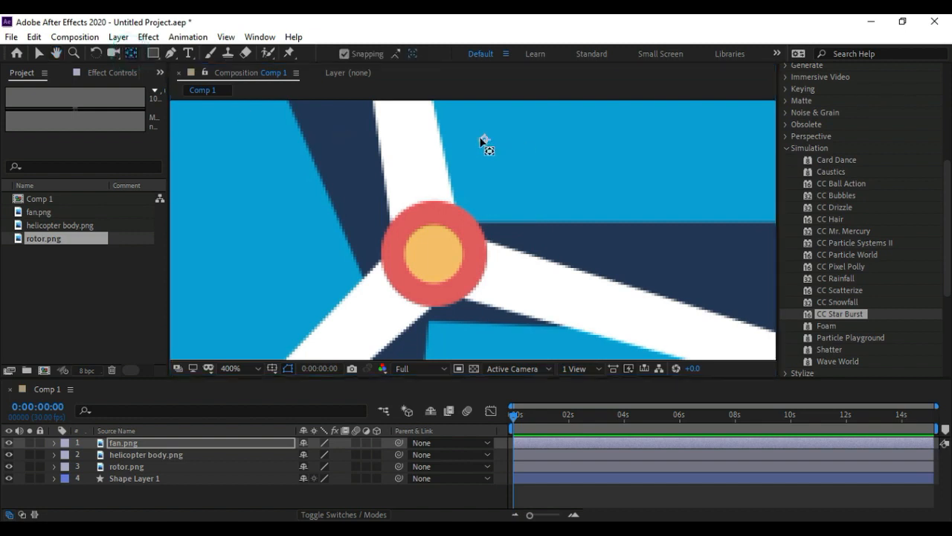
left_click_drag(484, 141, 434, 256)
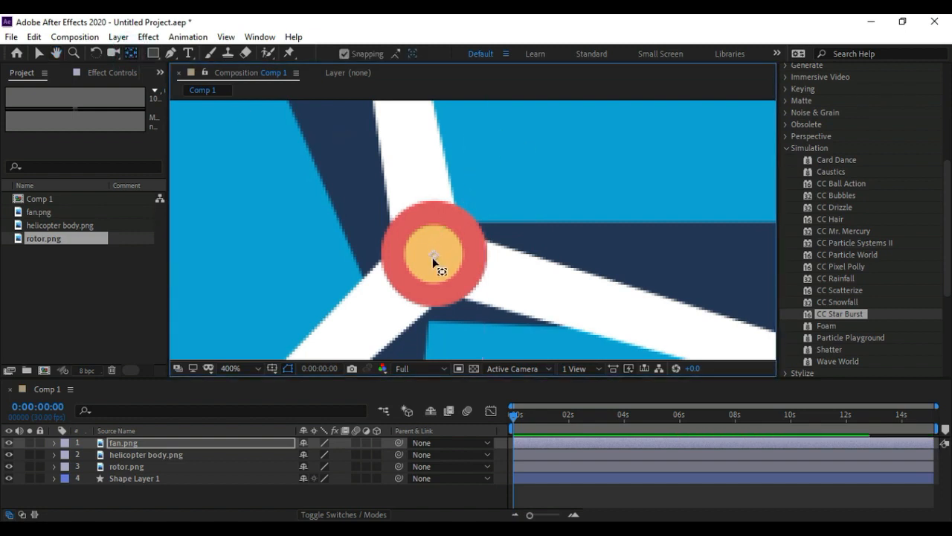
scroll(497, 243, "down", 6)
left_click(38, 53)
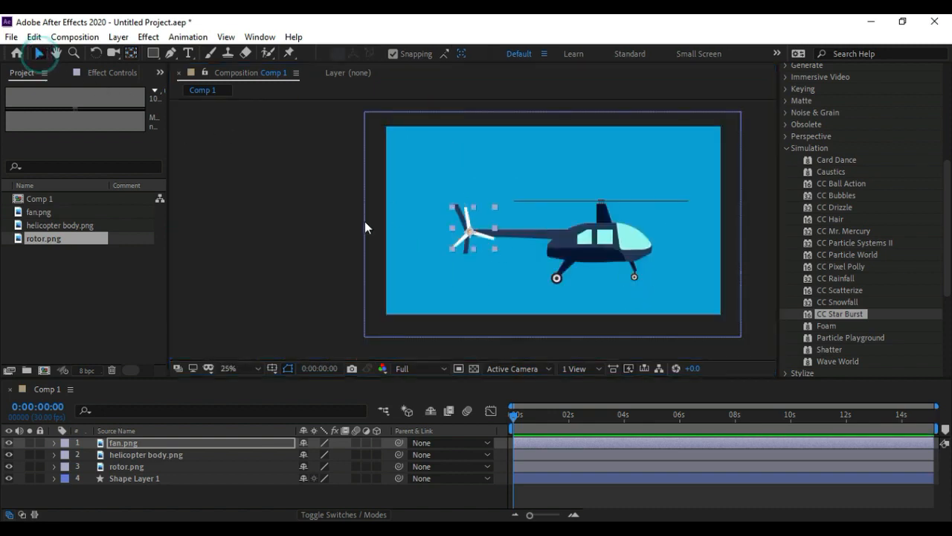
left_click(365, 223)
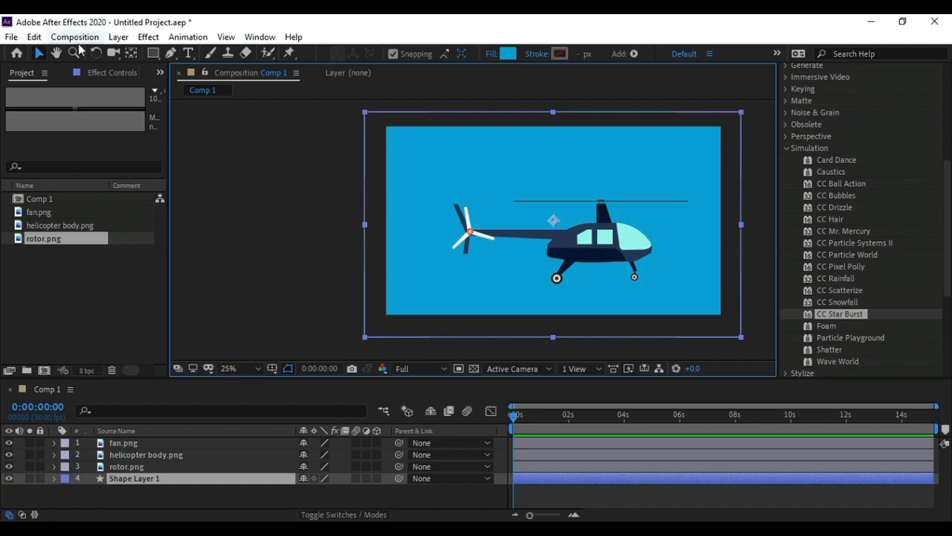
left_click(57, 53)
left_click_drag(305, 148, 228, 145)
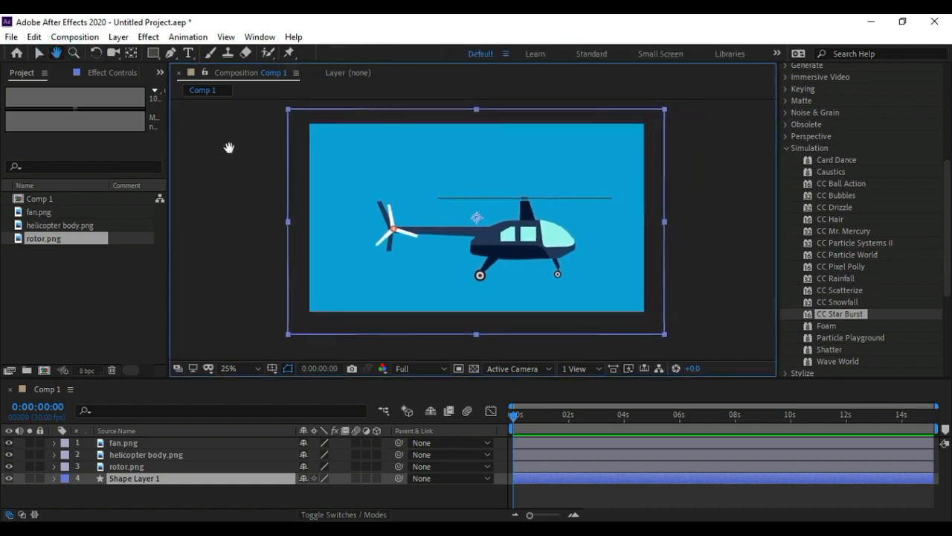
left_click(40, 53)
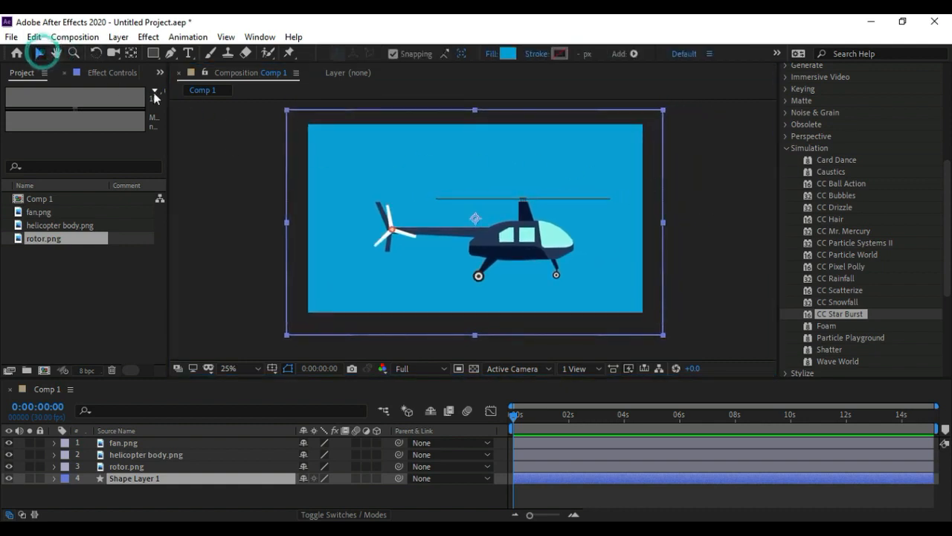
Start animating fan.png by adding a Rotation keyframe at the beginning of the timeline
left_click(739, 238)
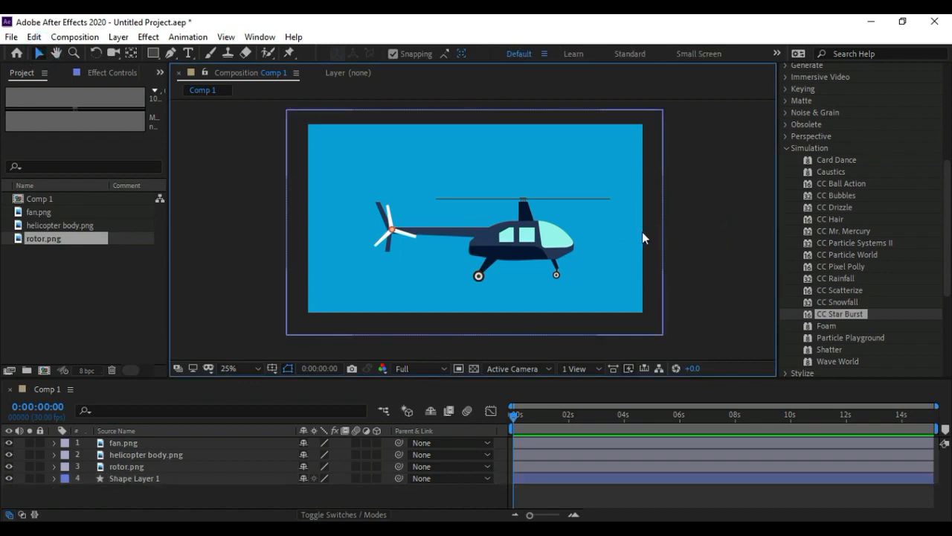
left_click(128, 455)
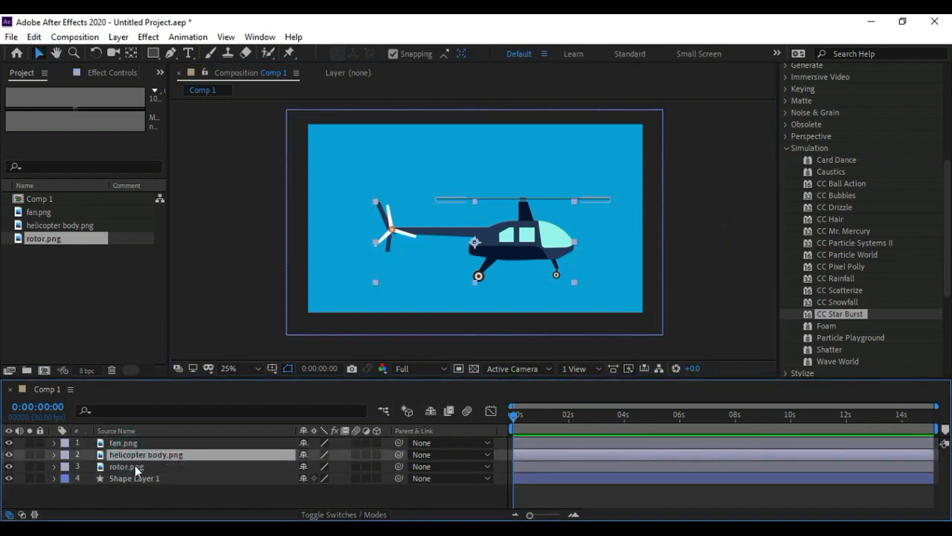
left_click(131, 445)
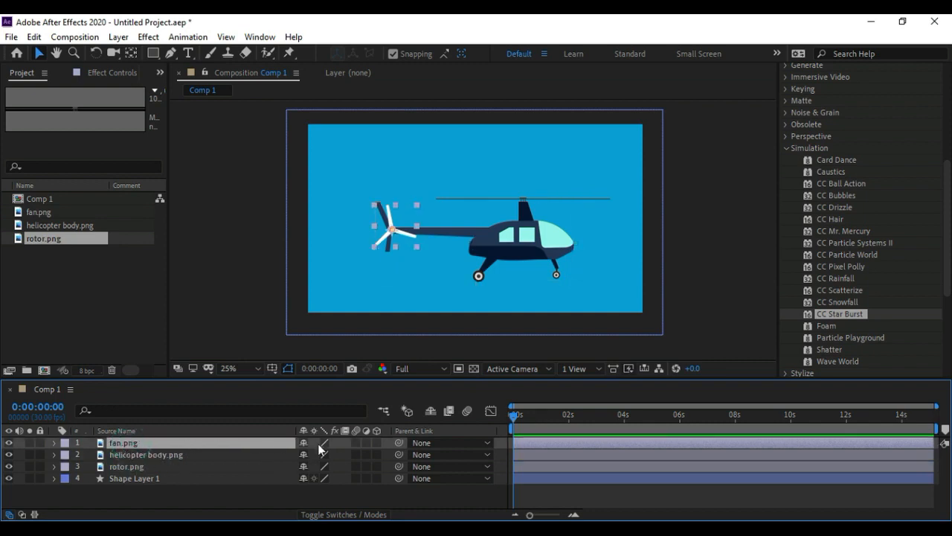
key("r")
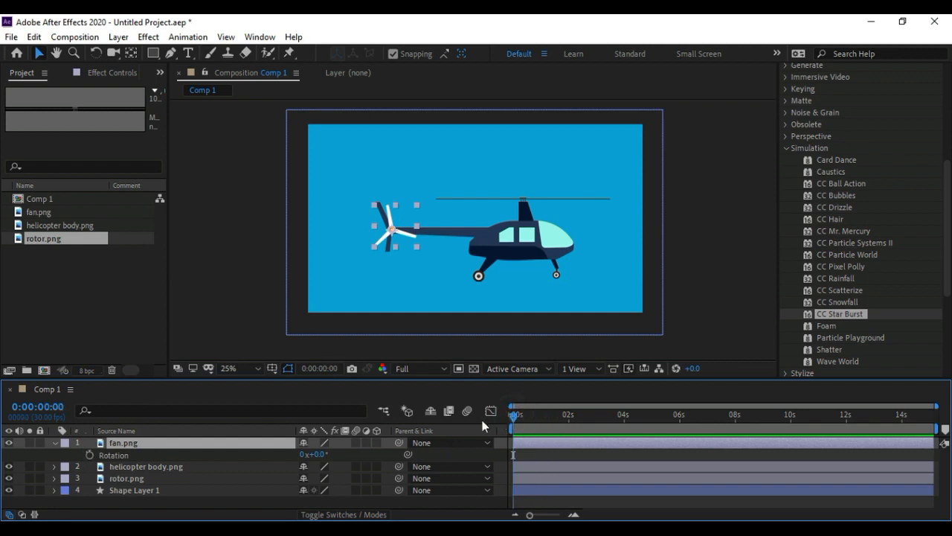
left_click(89, 455)
Set fan.png's rotation to one full revolution at 0:00:15:04 and preview the spin from the start
left_click_drag(513, 416, 780, 416)
left_click_drag(828, 434, 945, 437)
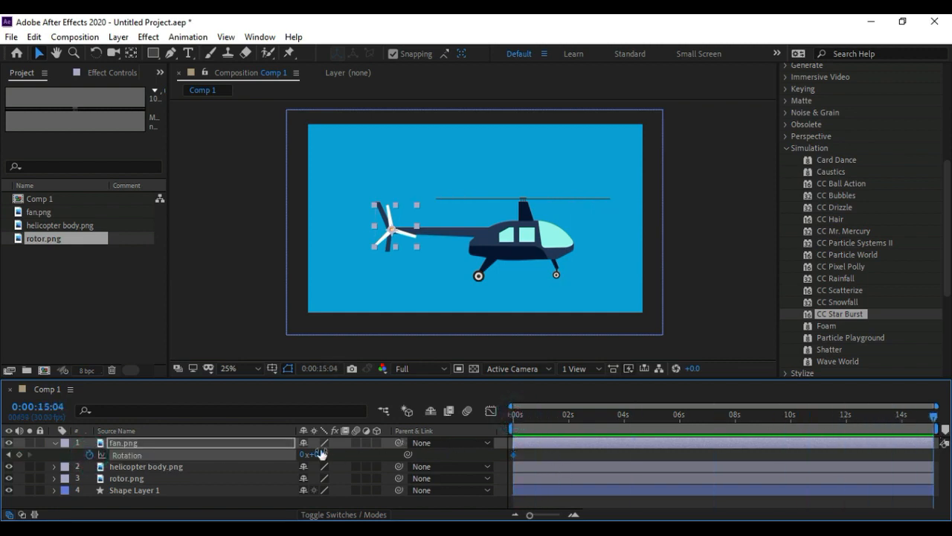
left_click(304, 454)
type("1")
left_click(374, 455)
left_click_drag(529, 416, 512, 420)
key("space")
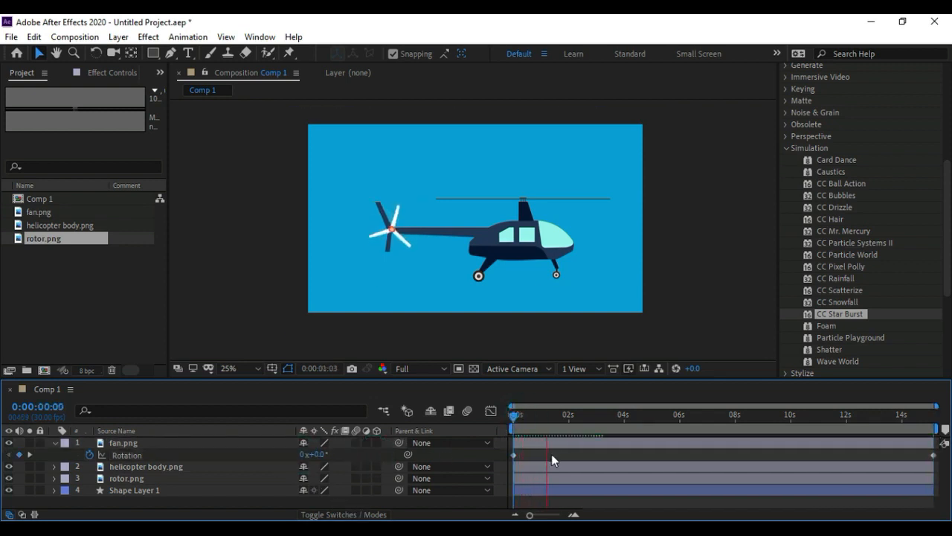
key("space")
Move fan.png's second Rotation keyframe to about 1 second and preview the faster spin
left_click_drag(934, 455, 540, 456)
left_click(514, 415)
key("space")
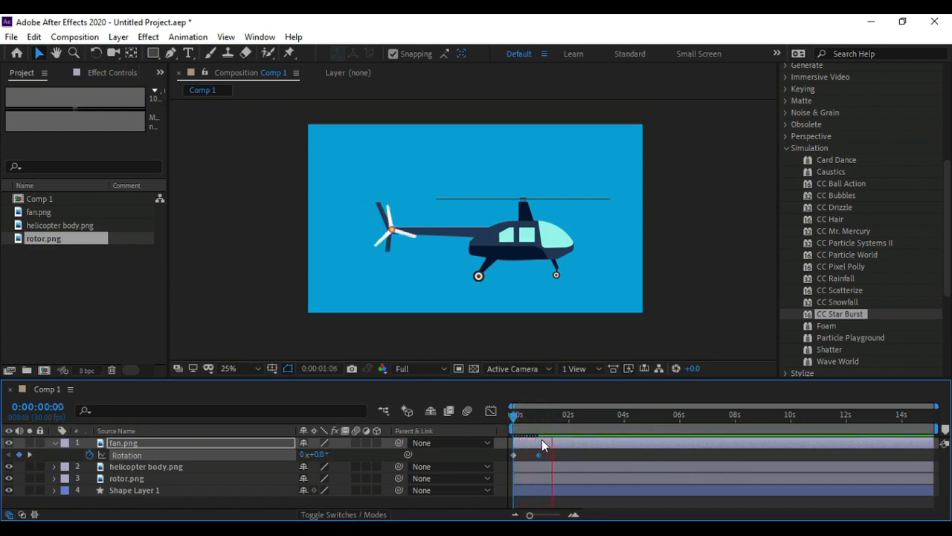
key("space")
left_click_drag(512, 423, 538, 418)
left_click(546, 458)
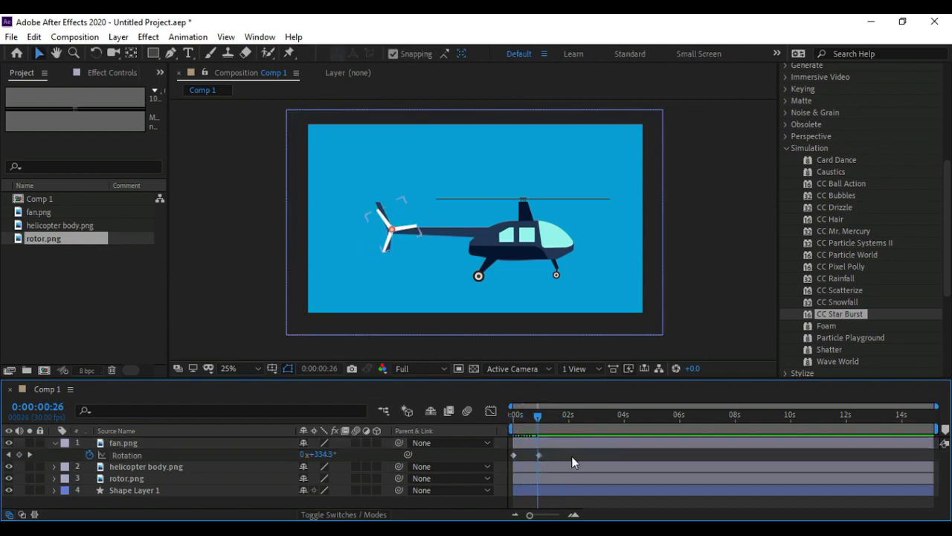
Apply Easy Ease to both of fan.png's Rotation keyframes and preview the result
left_click_drag(554, 450, 509, 459)
right_click(538, 453)
mouse_move(581, 447)
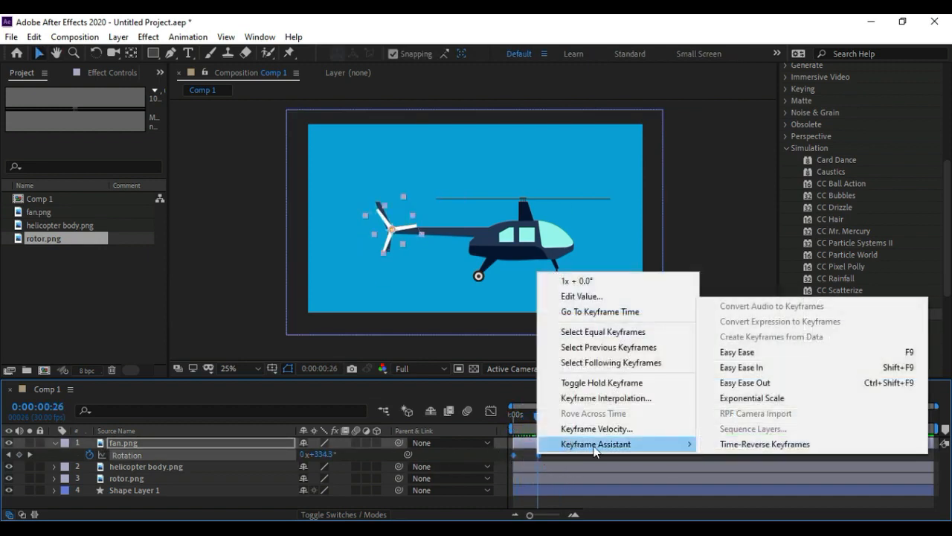
left_click(703, 353)
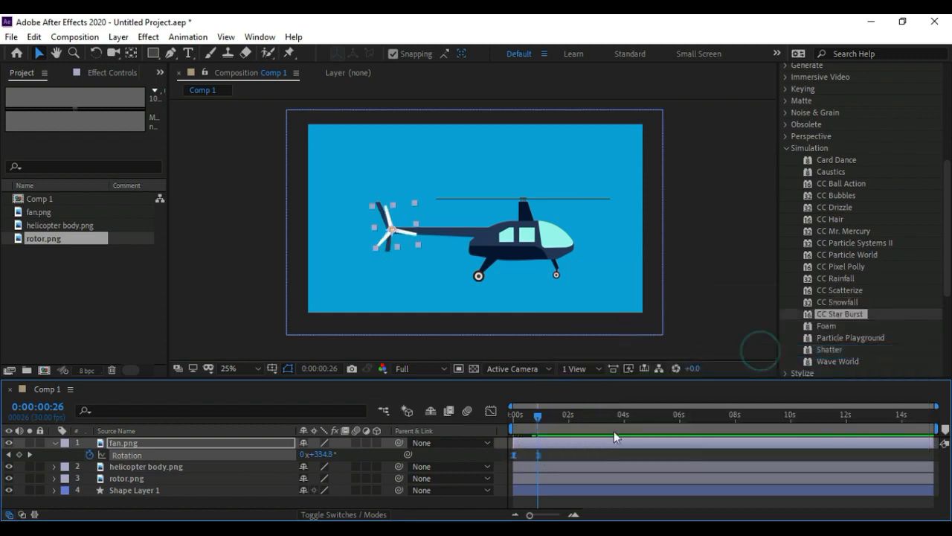
left_click(570, 457)
left_click_drag(538, 415, 513, 416)
key("space")
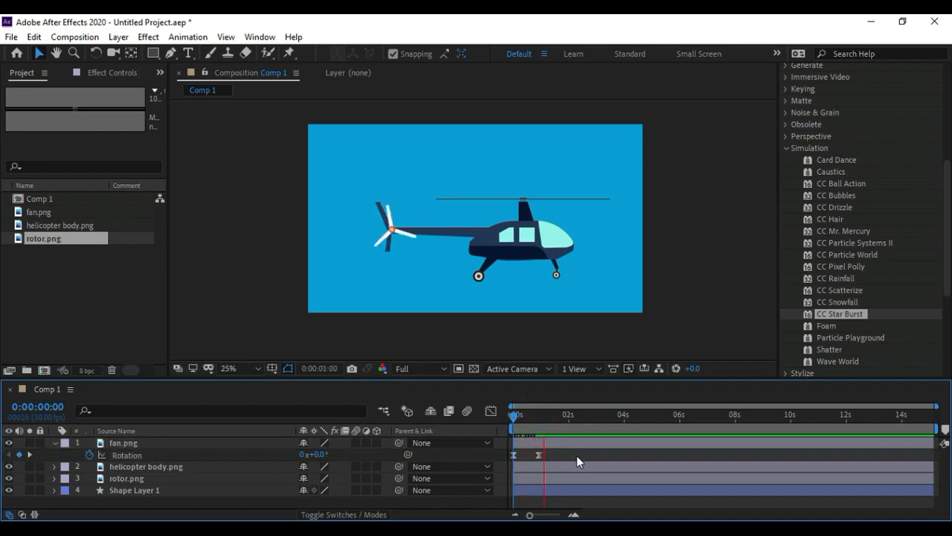
key("space")
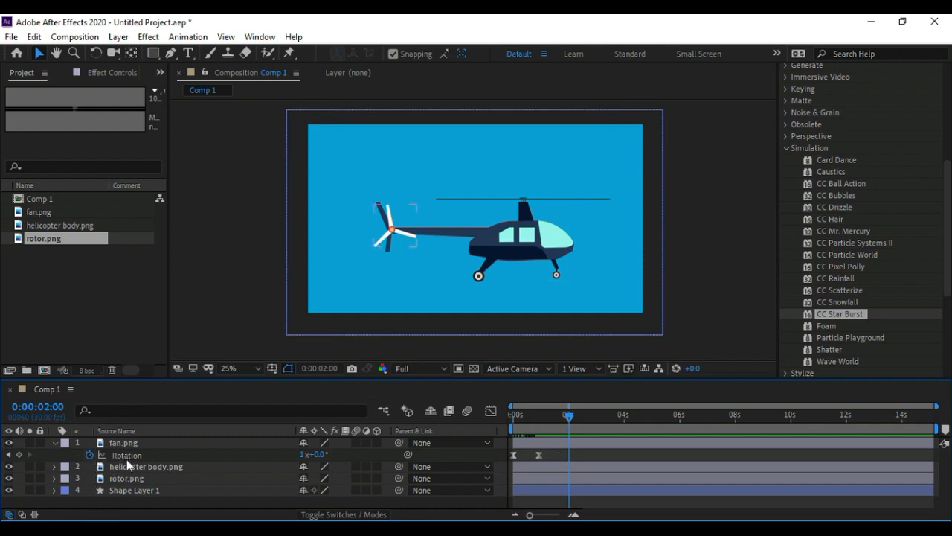
Add the expression loopOut() to fan.png's Rotation and preview the repeating spin
left_click(89, 455, "alt")
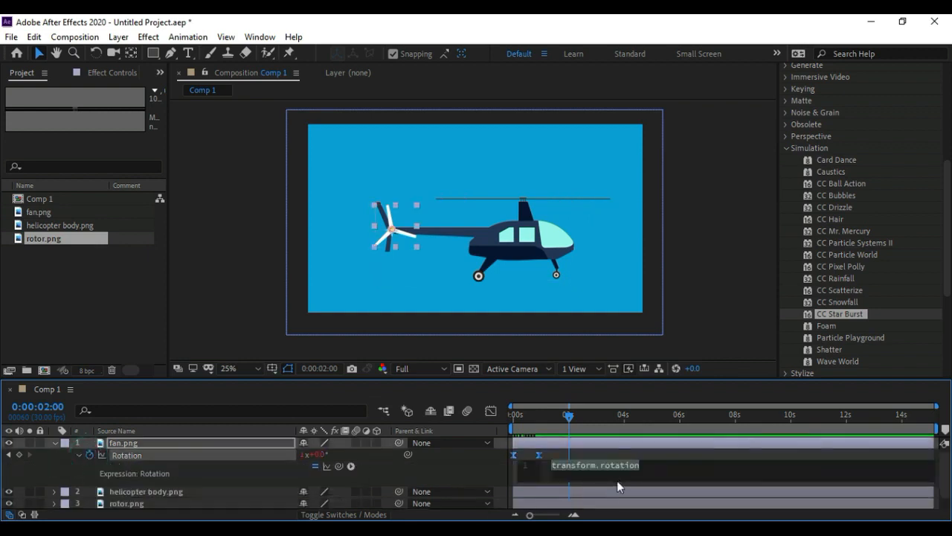
type("loop")
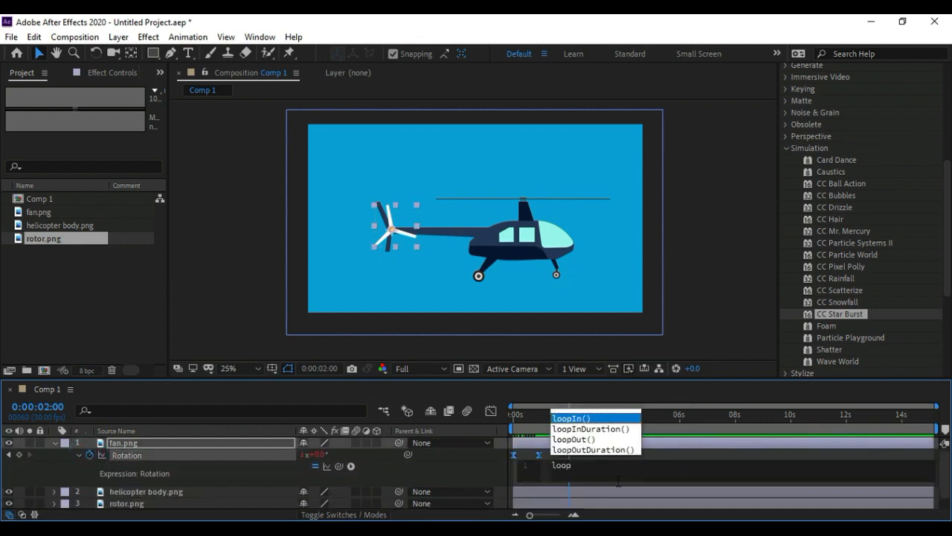
key("Down")
key("Down")
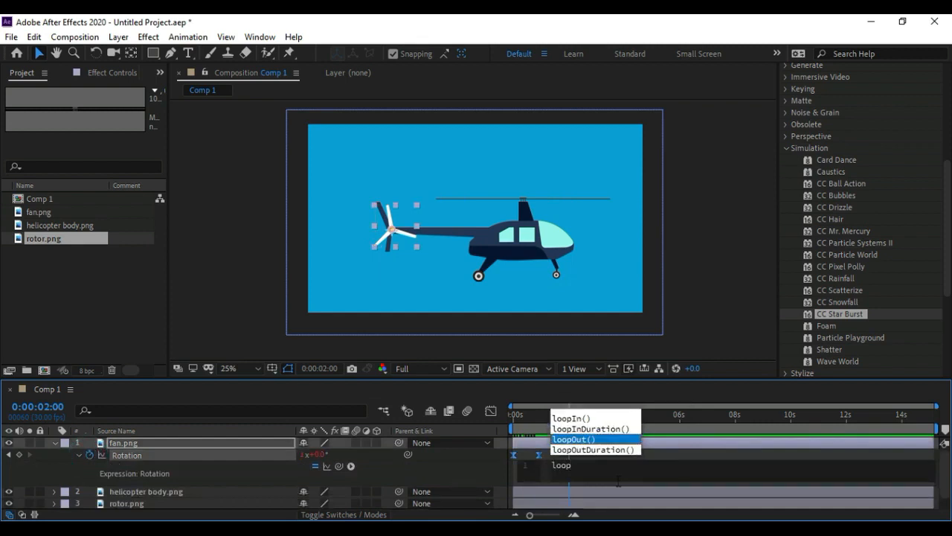
key("Return")
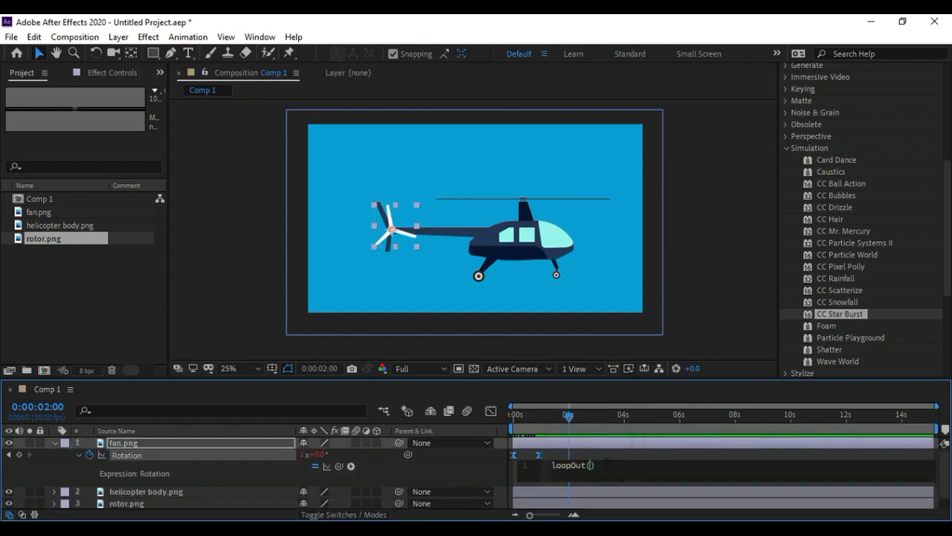
left_click(594, 454)
left_click_drag(534, 420, 606, 427)
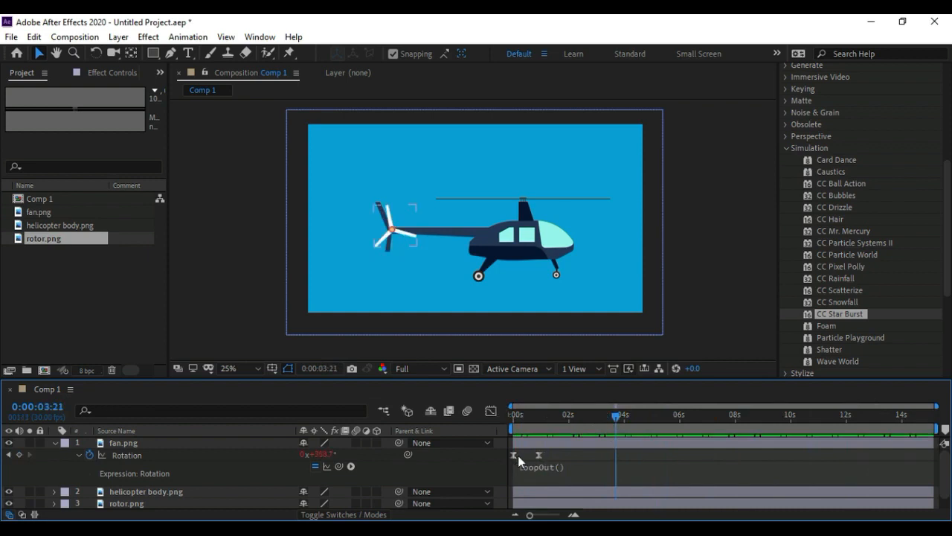
key("space")
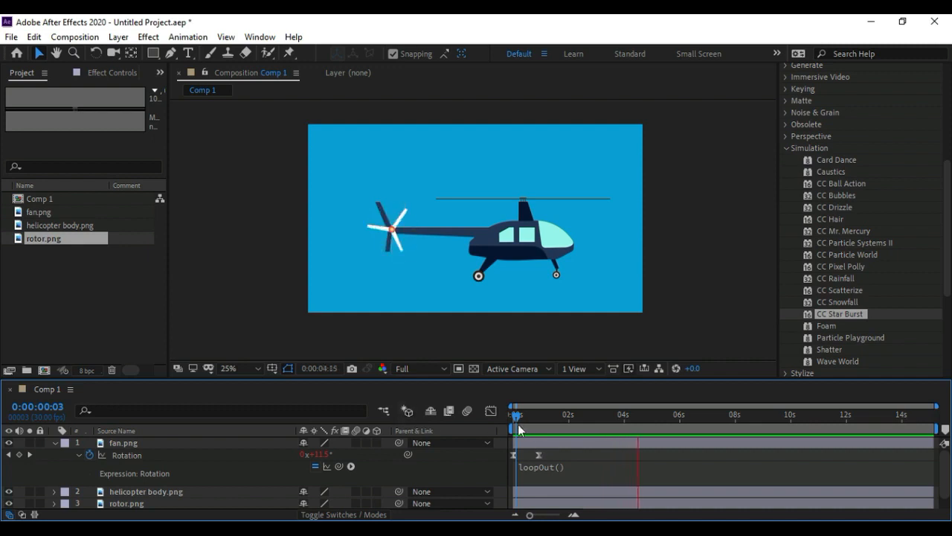
key("space")
Collapse fan.png's properties, then reveal rotor.png's Scale property with the current time at the start
left_click(54, 442)
left_click(112, 443)
left_click(135, 453)
left_click(134, 466)
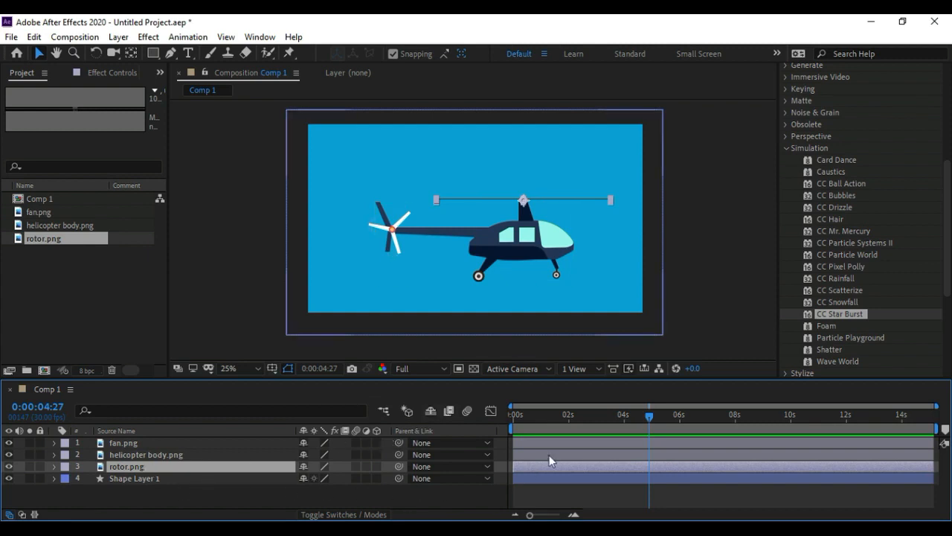
left_click(559, 418)
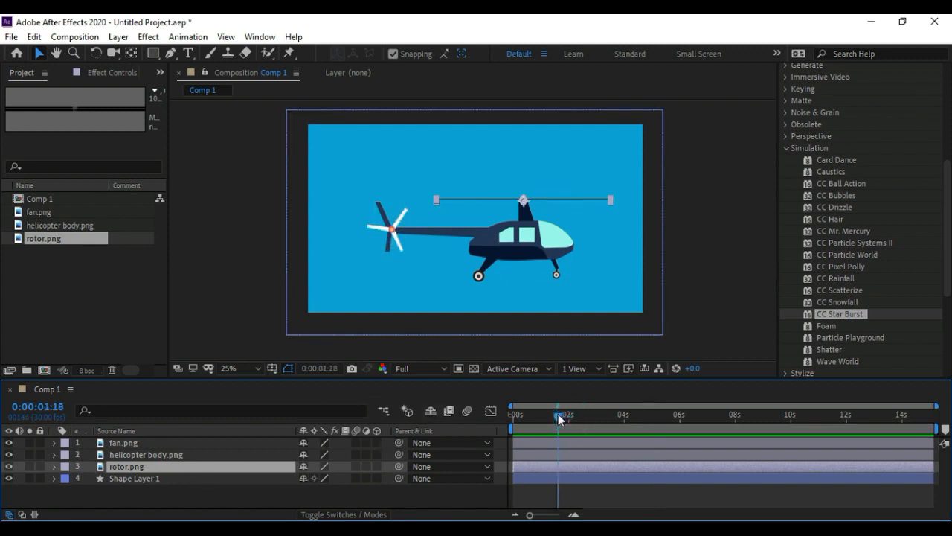
left_click_drag(559, 418, 570, 418)
key("s")
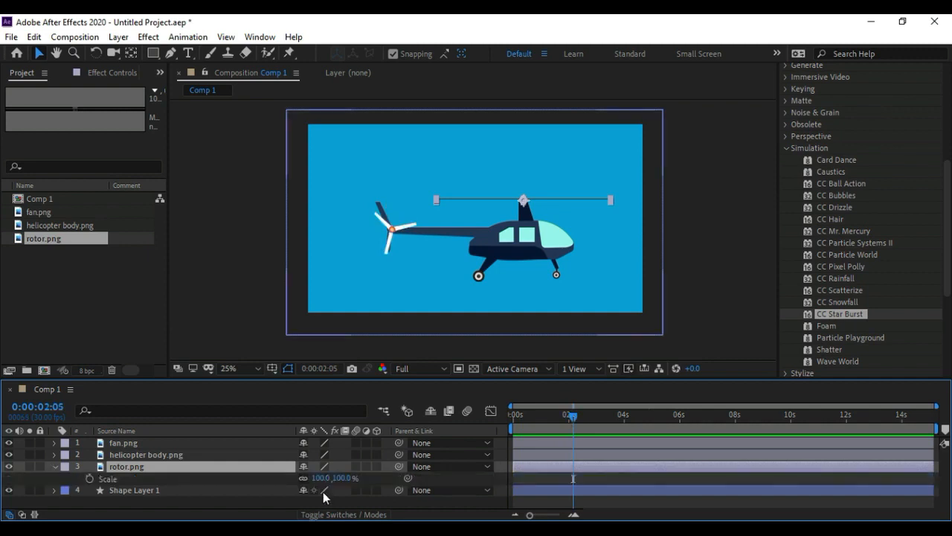
left_click_drag(573, 421, 512, 418)
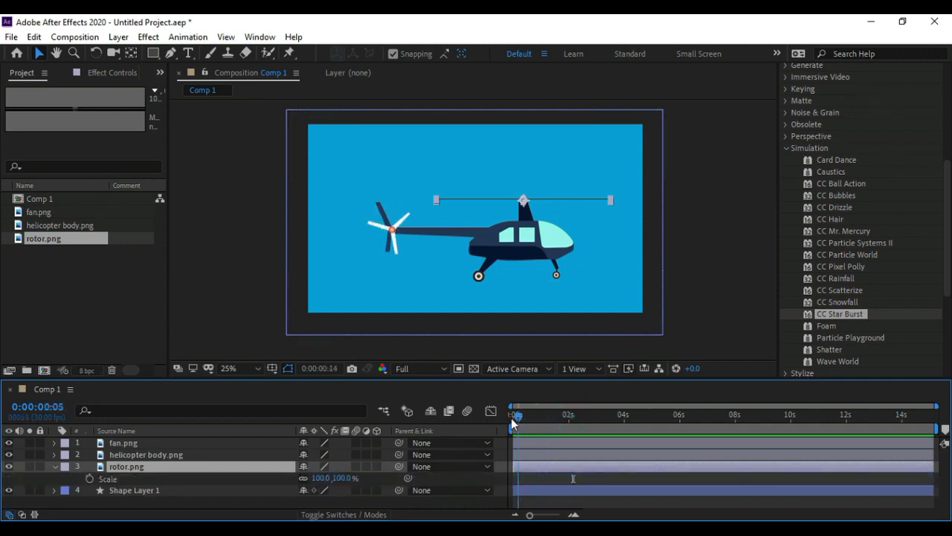
Unlink rotor.png's scale proportions and keyframe its Scale at 100%, 100% at 0:00:00:00
left_click(303, 480)
mouse_move(318, 478)
left_mouse_down()
mouse_move(161, 467)
mouse_move(295, 462)
mouse_move(315, 487)
left_mouse_up()
left_click(318, 478)
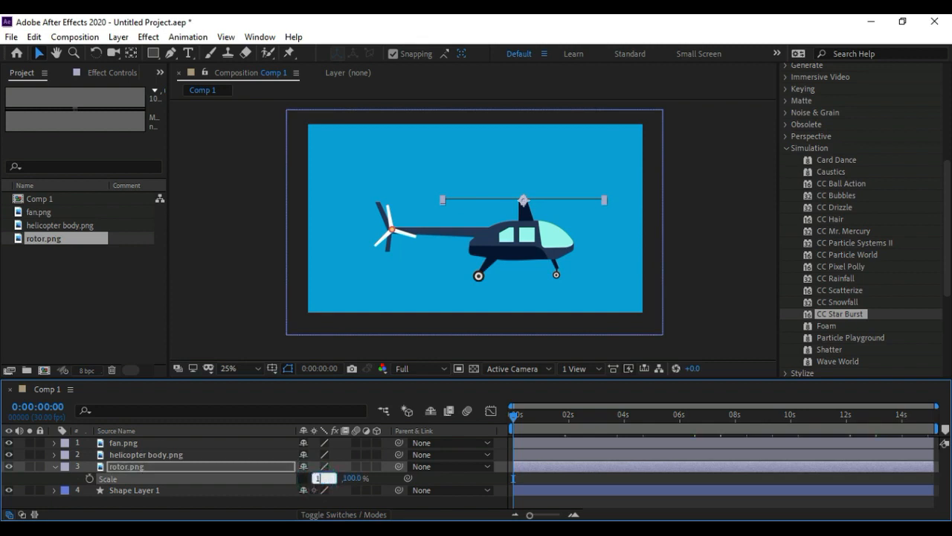
left_click(376, 479)
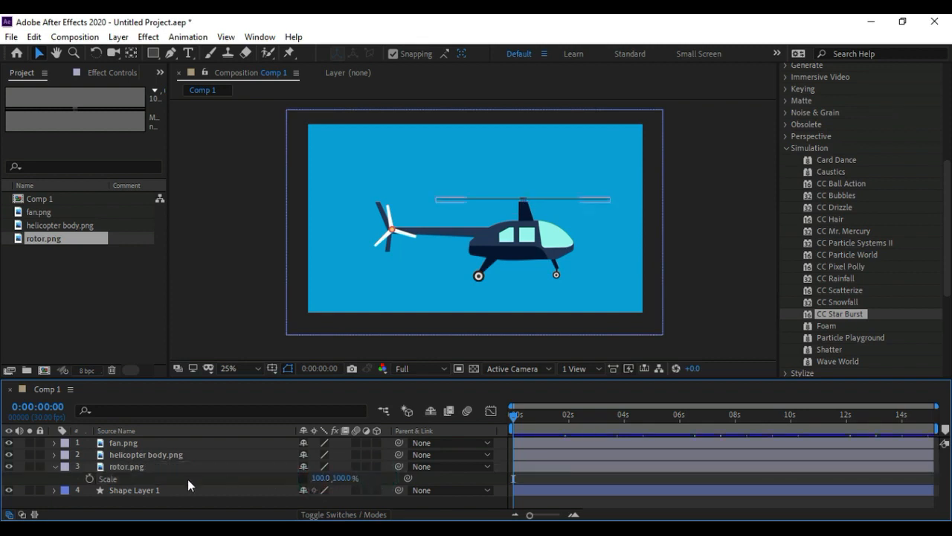
left_click(89, 478)
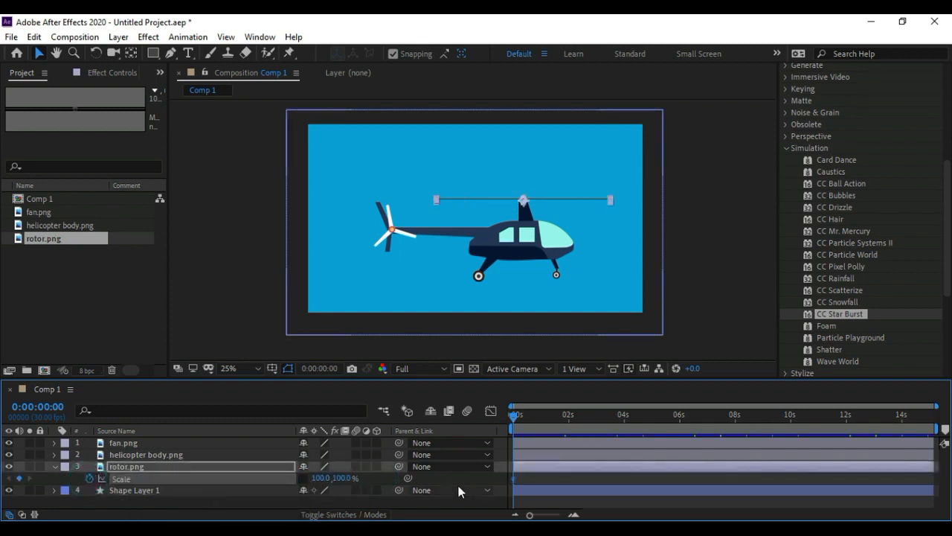
Set rotor.png's horizontal scale to -100% at 0:00:00:29, keeping the vertical at 100%, and preview the flip
left_click_drag(515, 413, 540, 421)
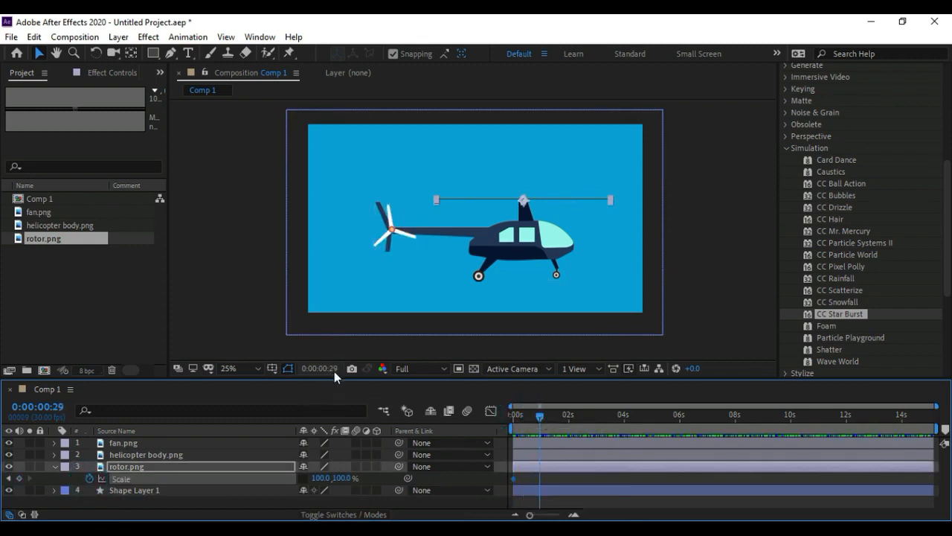
left_click(321, 478)
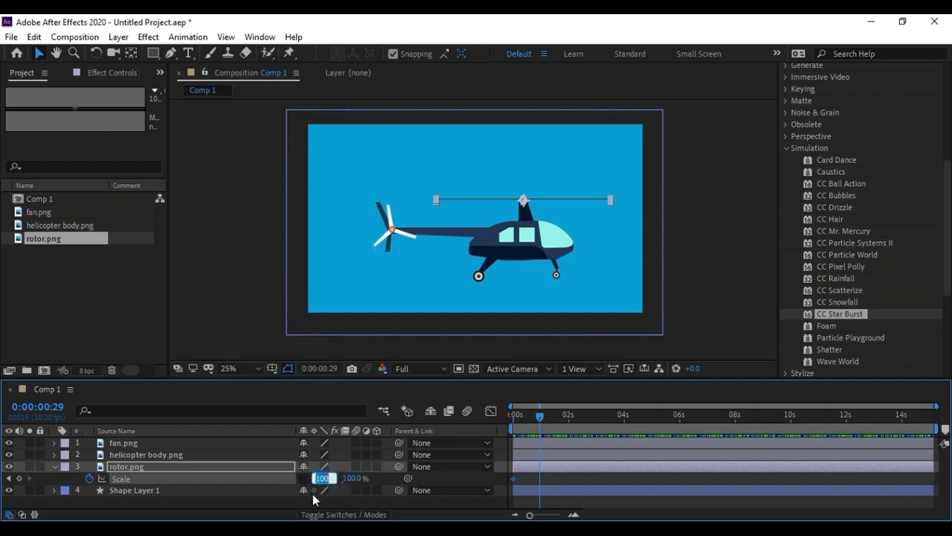
type("0")
key("Return")
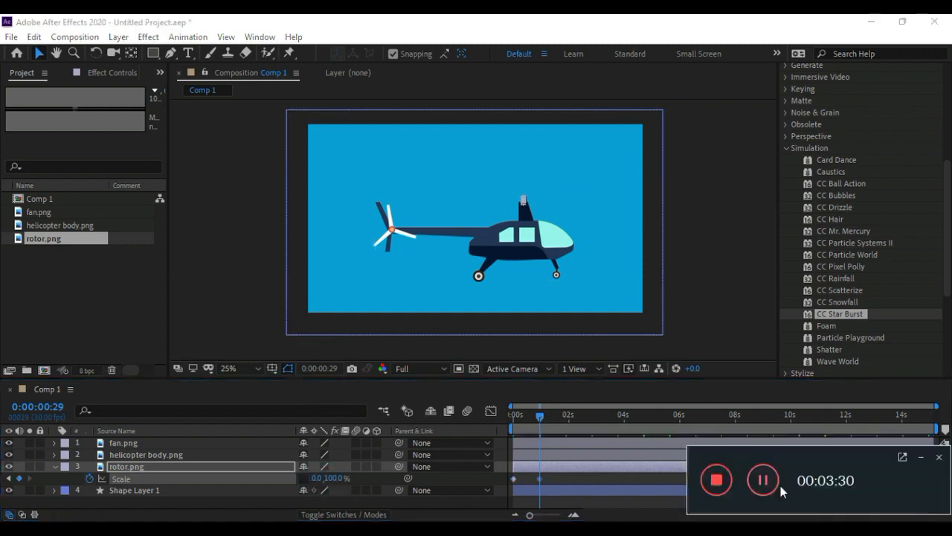
left_click(920, 459)
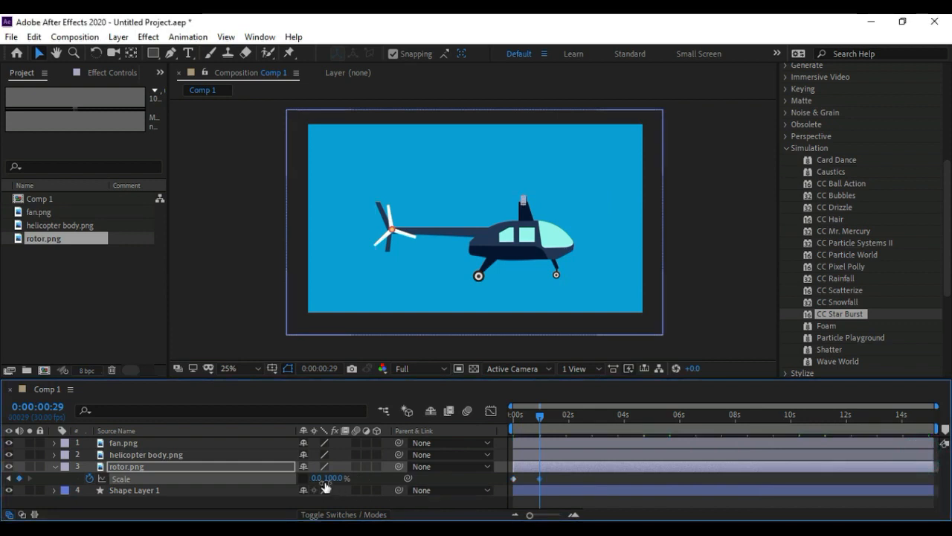
left_click_drag(315, 477, 244, 478)
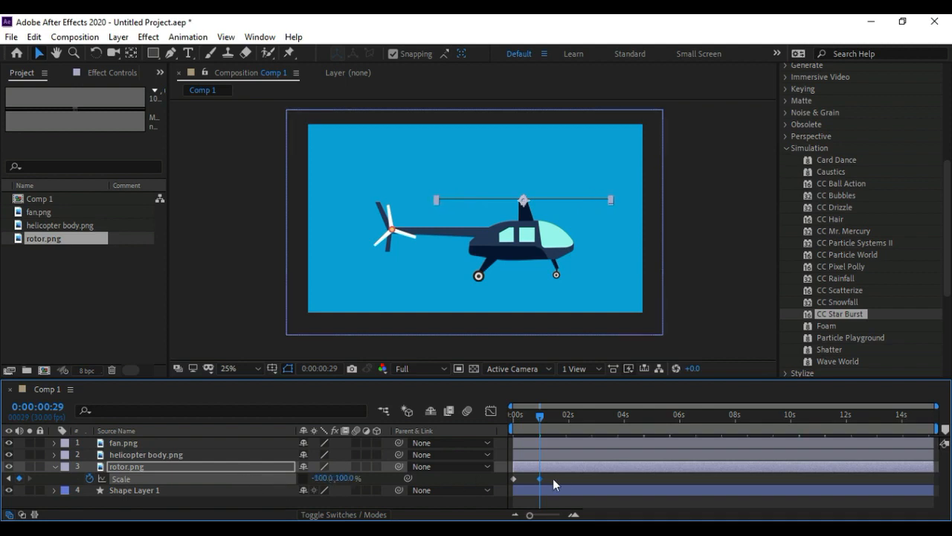
left_click_drag(541, 417, 512, 416)
left_click(587, 481)
key("space")
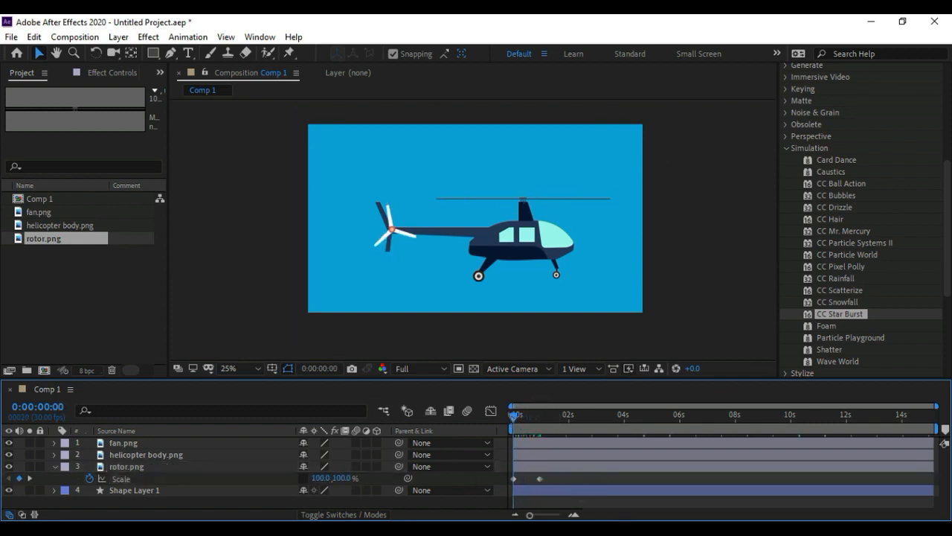
left_click(551, 417)
left_click_drag(546, 416, 511, 416)
key("space")
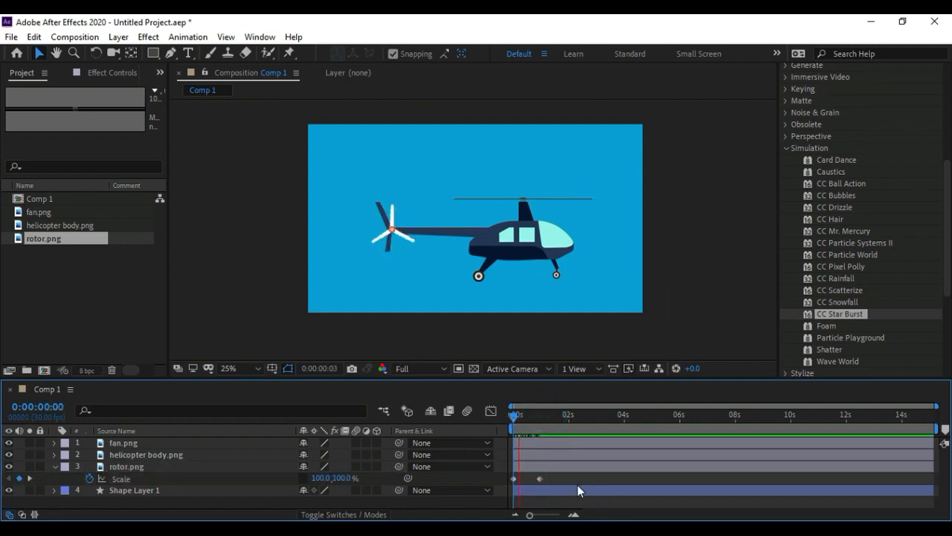
Copy rotor.png's first Scale keyframe to 0:00:01:26 and preview the rotor's full cycle from the start
left_click(552, 425)
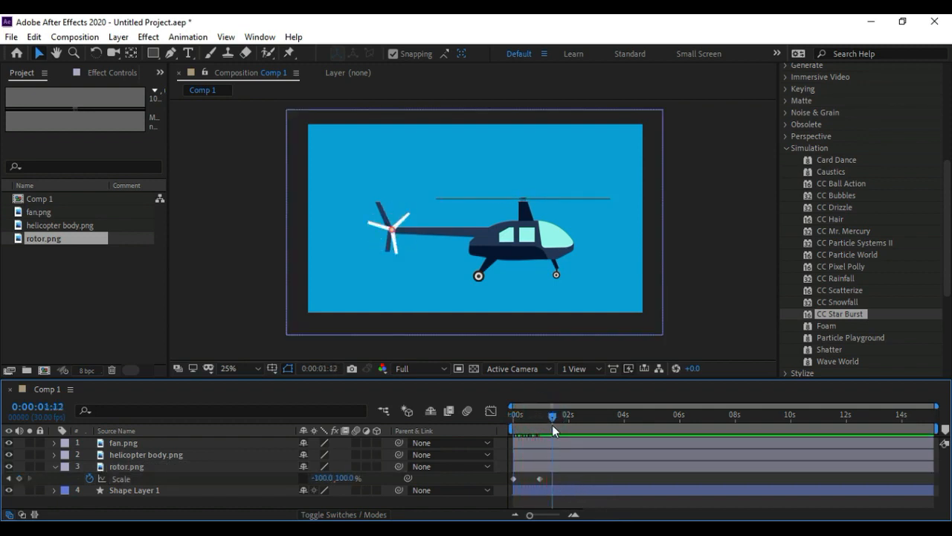
mouse_move(552, 419)
left_mouse_down()
mouse_move(514, 416)
mouse_move(566, 417)
left_mouse_up()
left_click(513, 479)
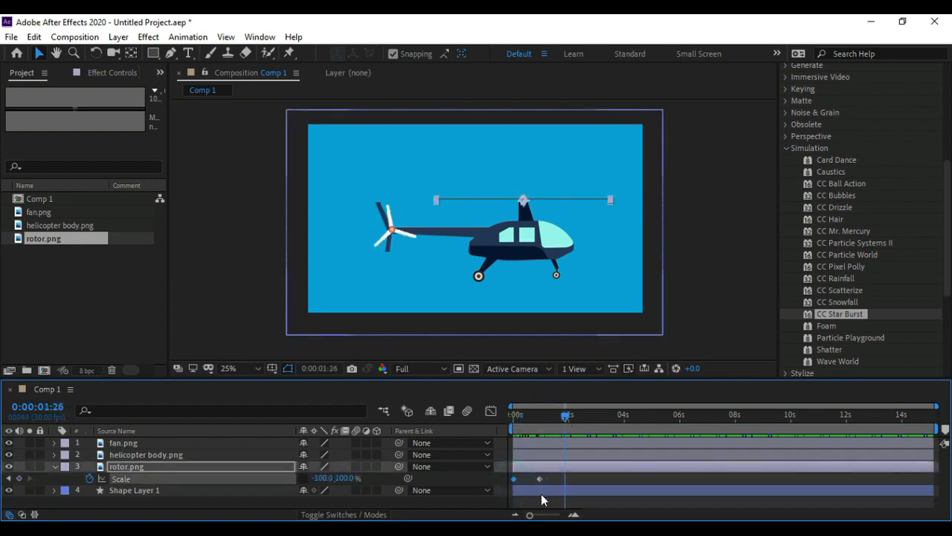
key("ctrl+v")
left_click_drag(566, 417, 514, 428)
key("space")
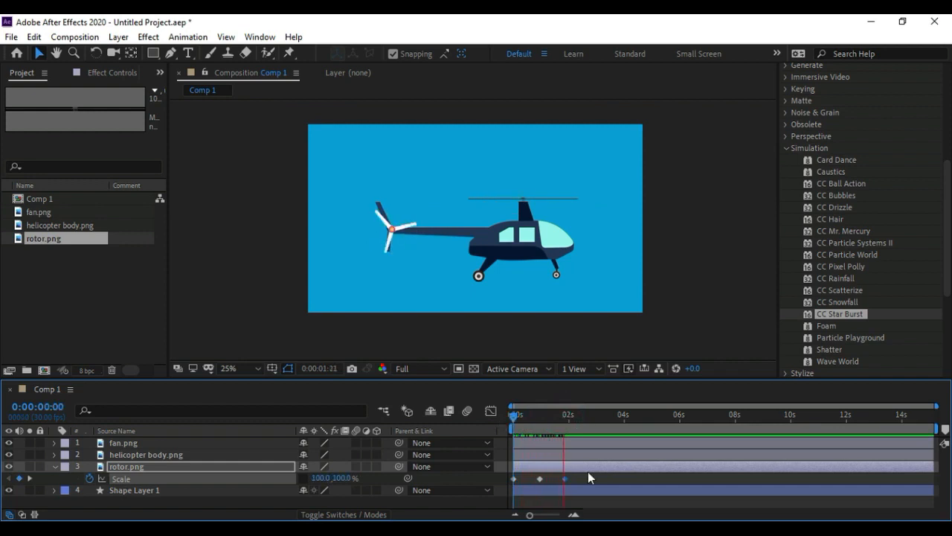
Add a loopOut() expression to rotor.png's Scale property
key("space")
left_click(581, 478)
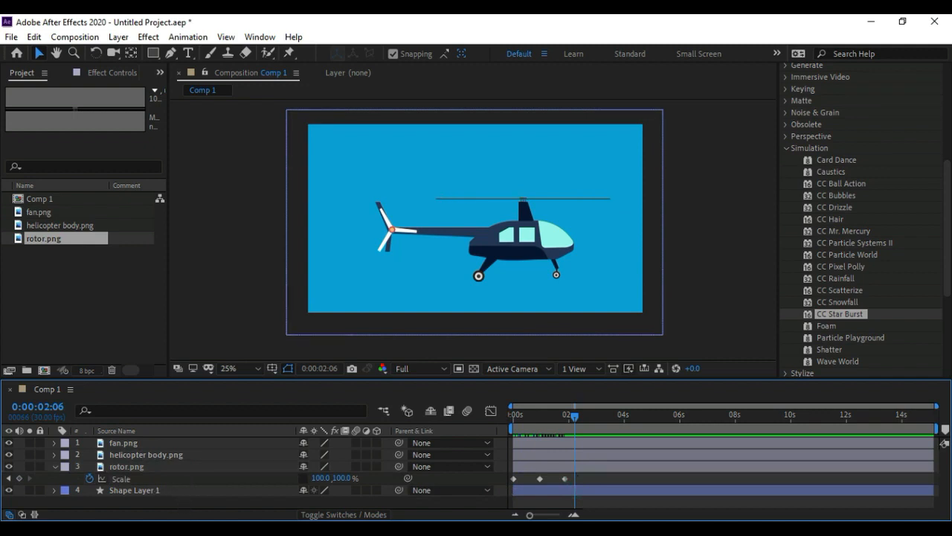
left_click(89, 478, "alt")
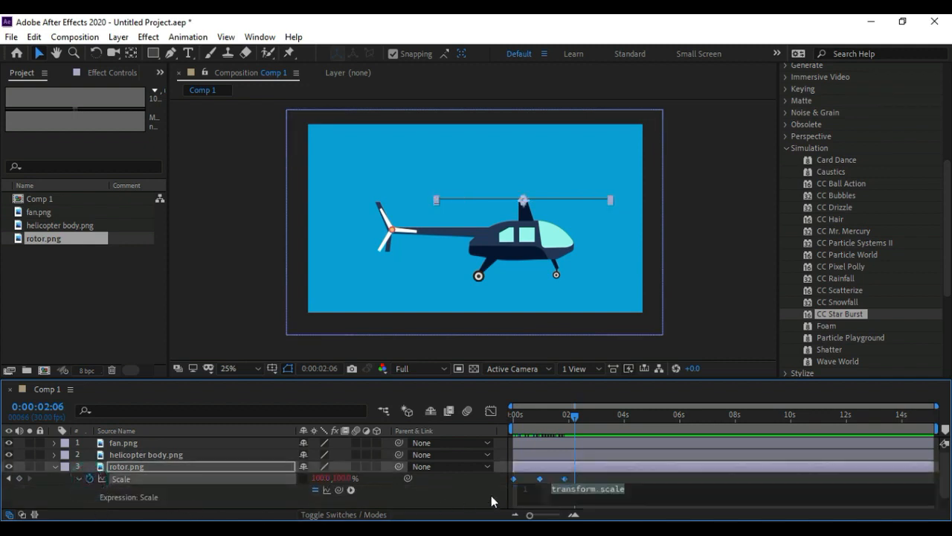
type("loop")
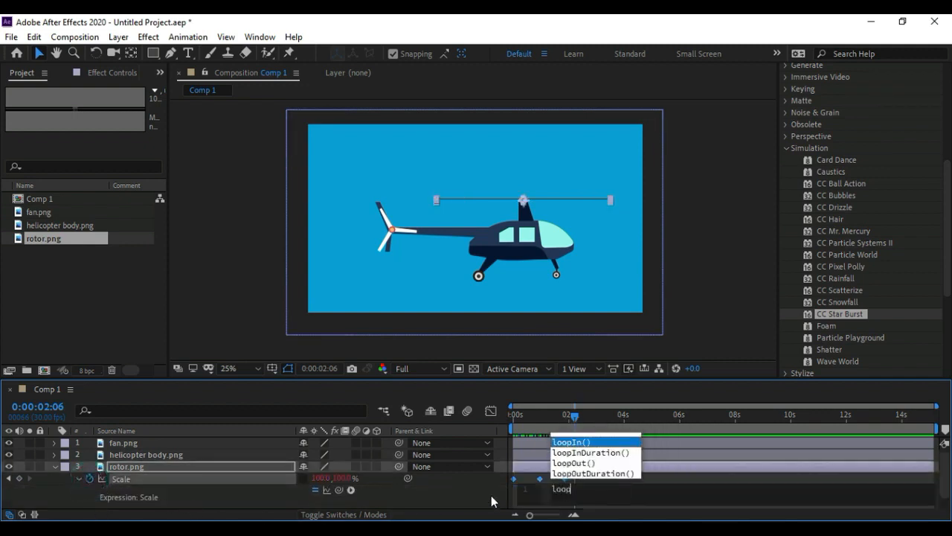
key("Down")
key("Down")
key("Return")
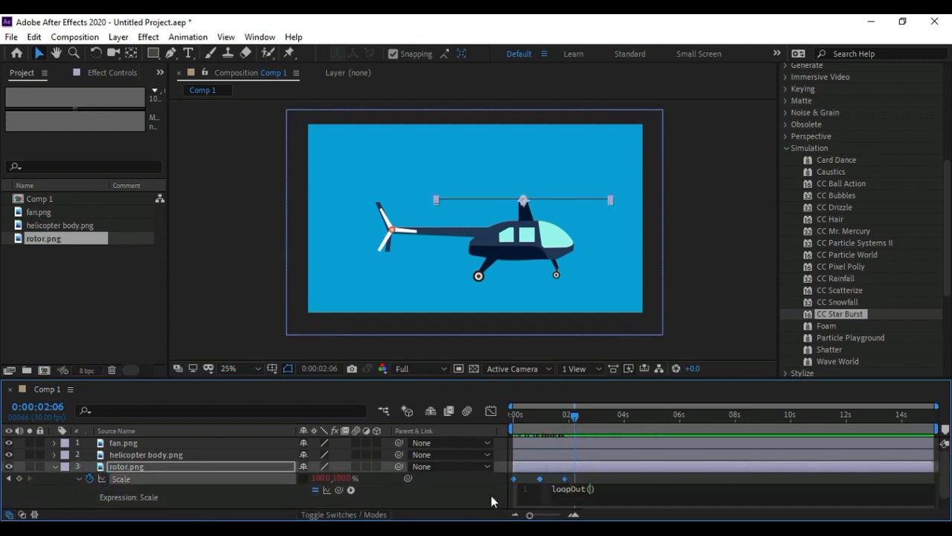
left_click(607, 478)
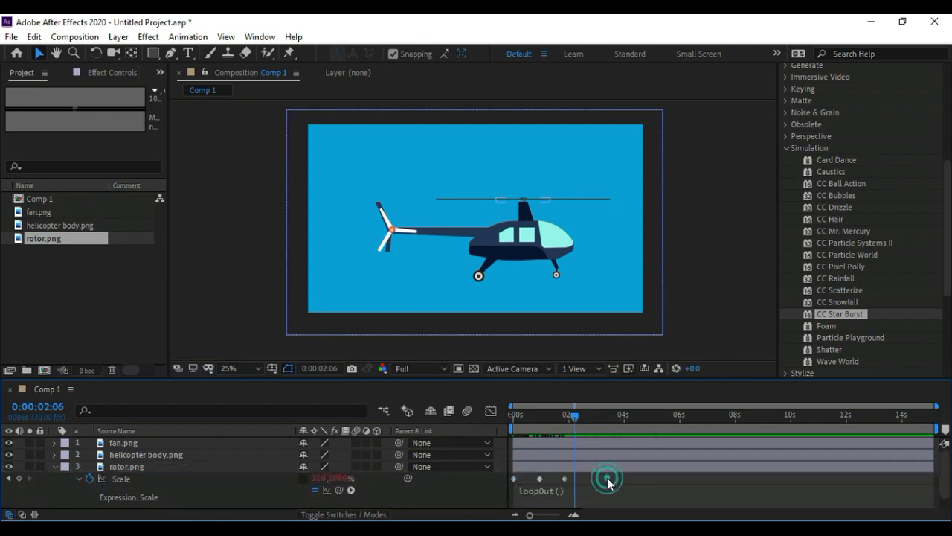
Collapse rotor.png's properties and preview the looping rotor from the start
left_click(54, 468)
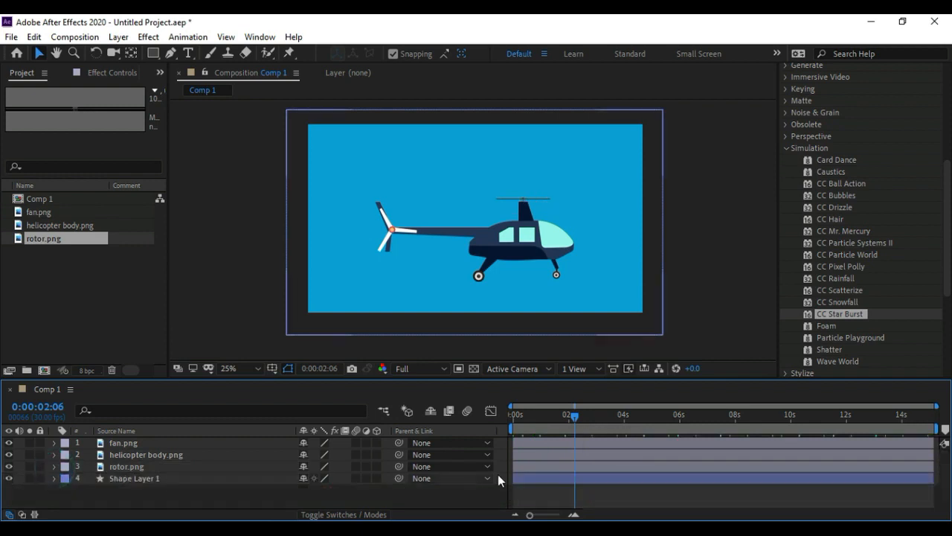
left_click_drag(533, 418, 508, 418)
key("space")
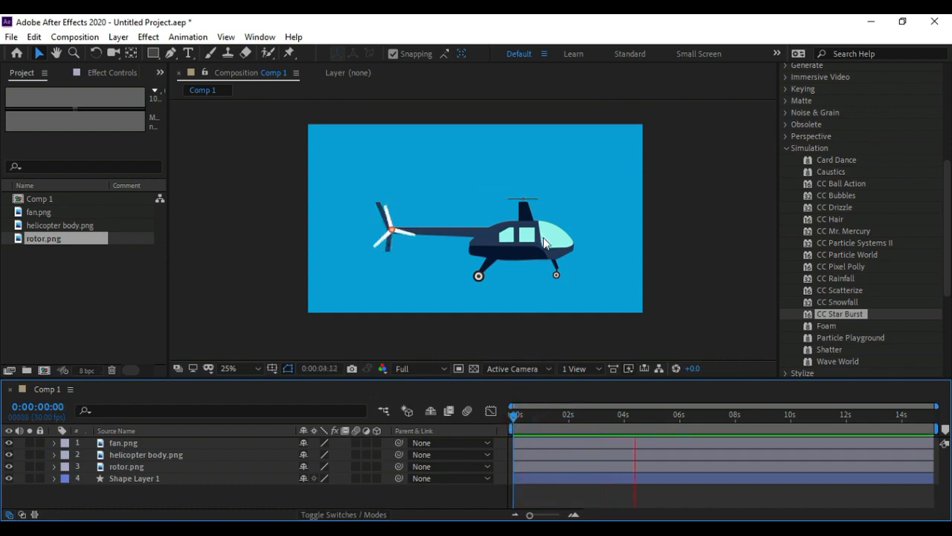
Compress rotor.png's Scale keyframes to about half their spacing, ending the cycle at about 1 second, and preview the faster spin
left_click(133, 467)
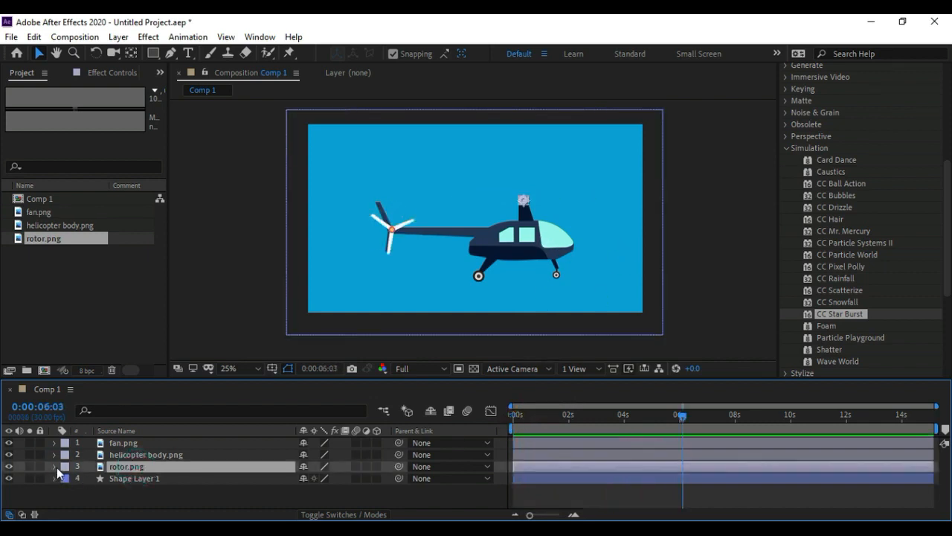
key("u")
left_click(570, 479)
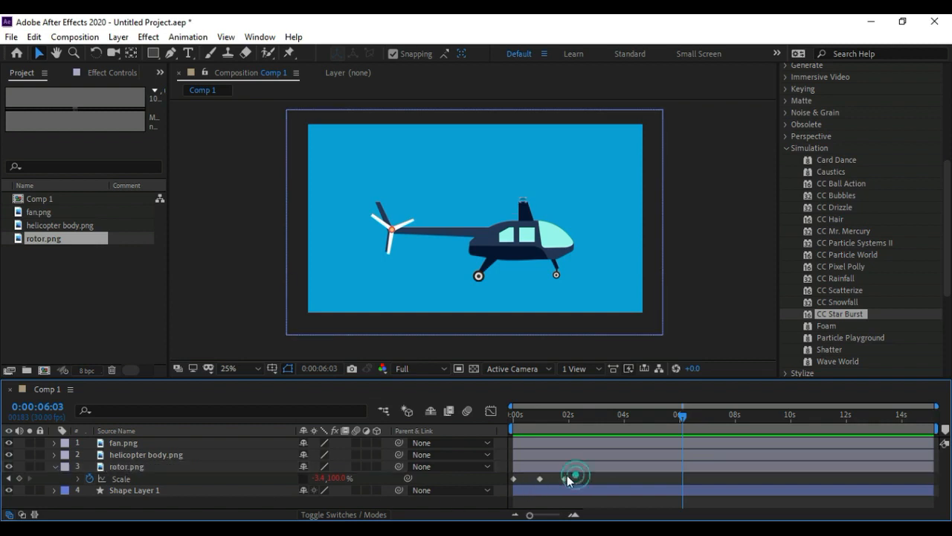
mouse_move(539, 480)
left_mouse_down()
mouse_move(529, 485)
mouse_move(542, 485)
left_mouse_up()
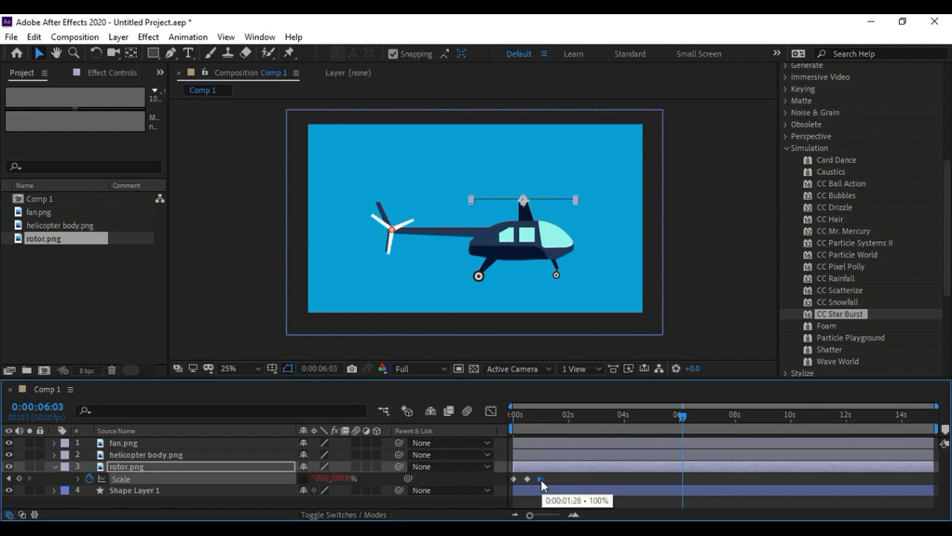
left_click_drag(534, 416, 513, 416)
key("space")
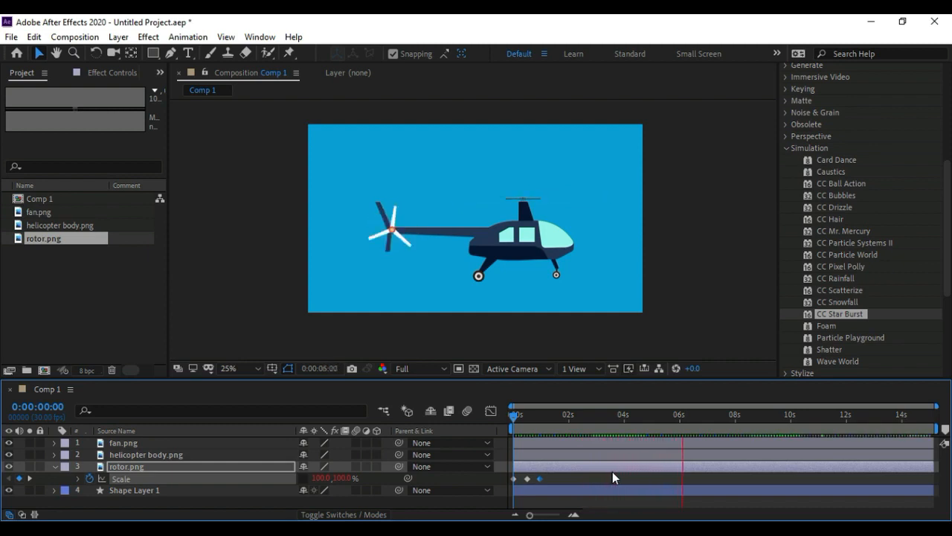
key("space")
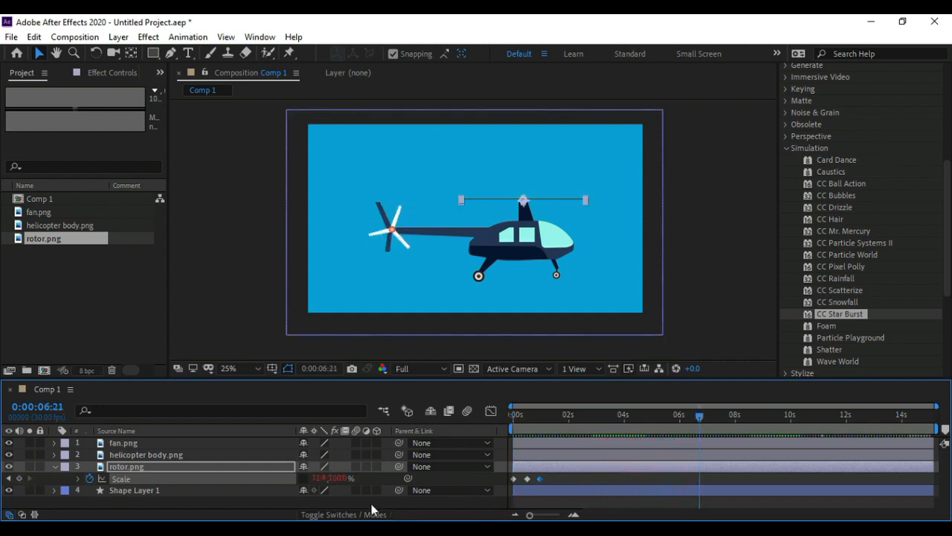
Parent both fan.png and rotor.png to helicopter body.png, with rotor.png's properties collapsed
left_click(54, 466)
left_click(140, 469)
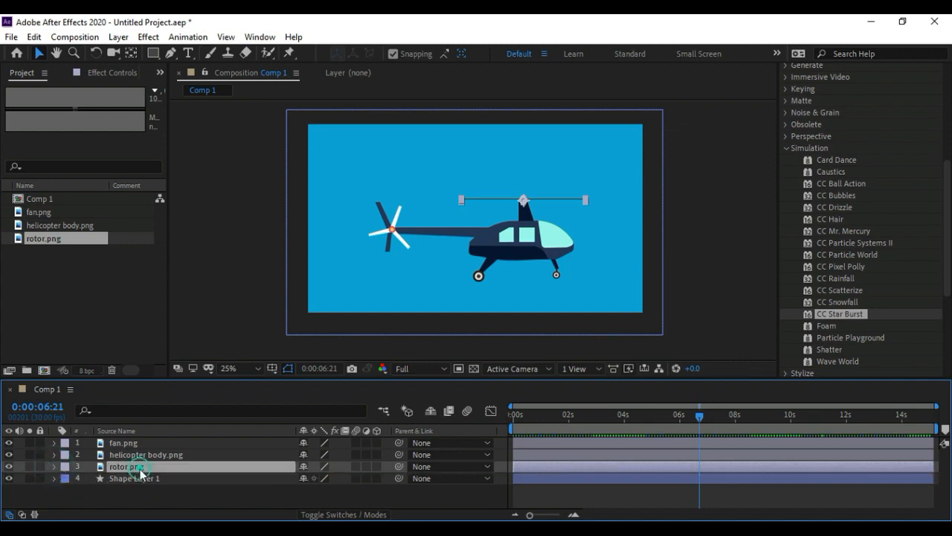
left_click(254, 455)
left_click(233, 441)
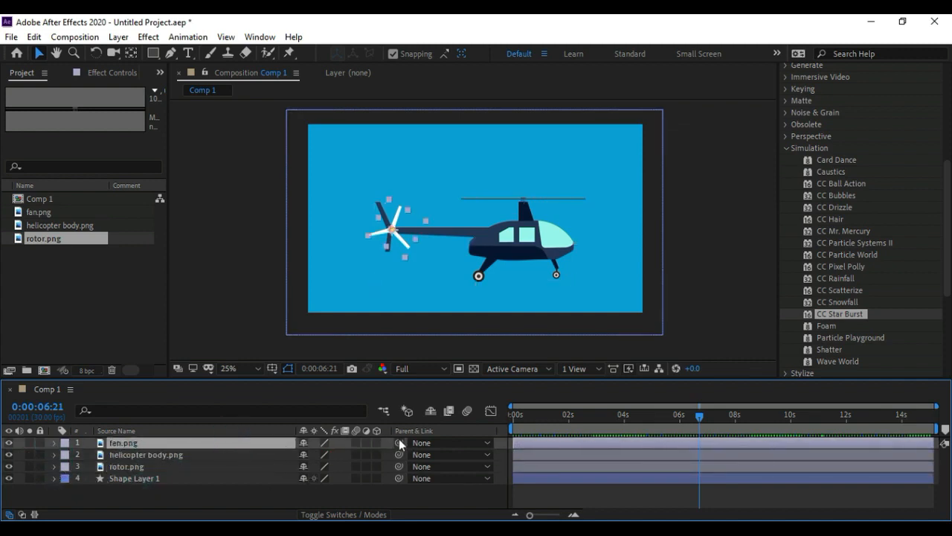
left_click_drag(399, 445, 209, 457)
left_click(198, 467)
left_click_drag(399, 466, 229, 453)
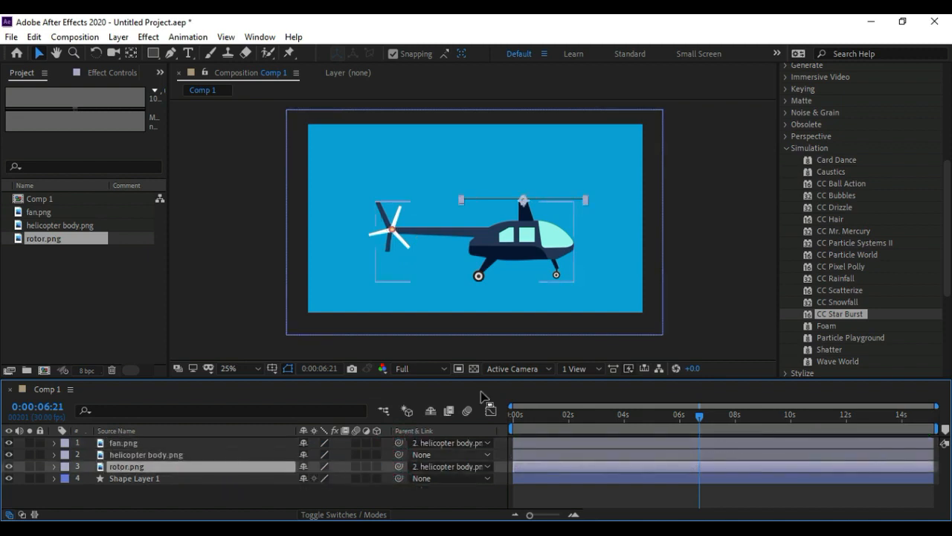
Scale helicopter body.png to 34% and place the helicopter near the frame's lower-left corner at about 412, 894
left_click(213, 455)
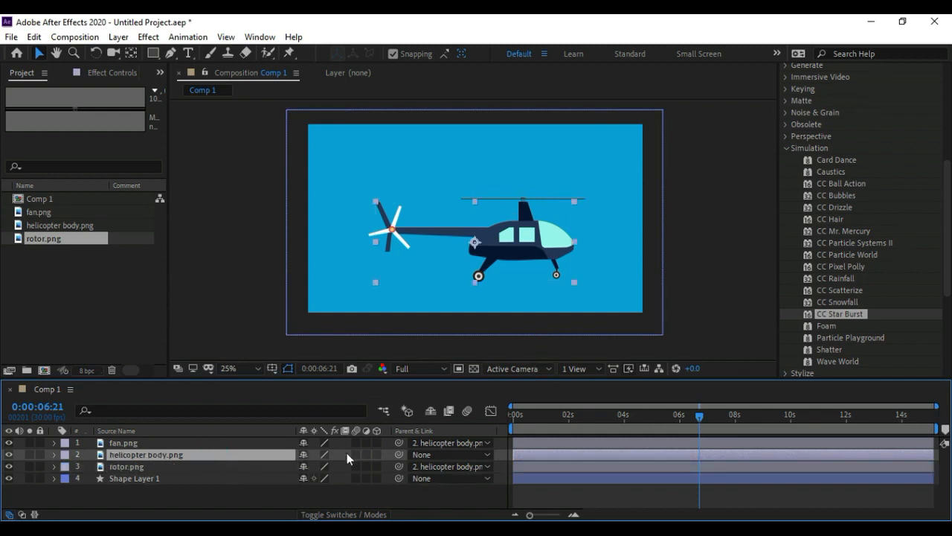
key("s")
left_click_drag(330, 467, 317, 466)
left_click_drag(492, 243, 390, 277)
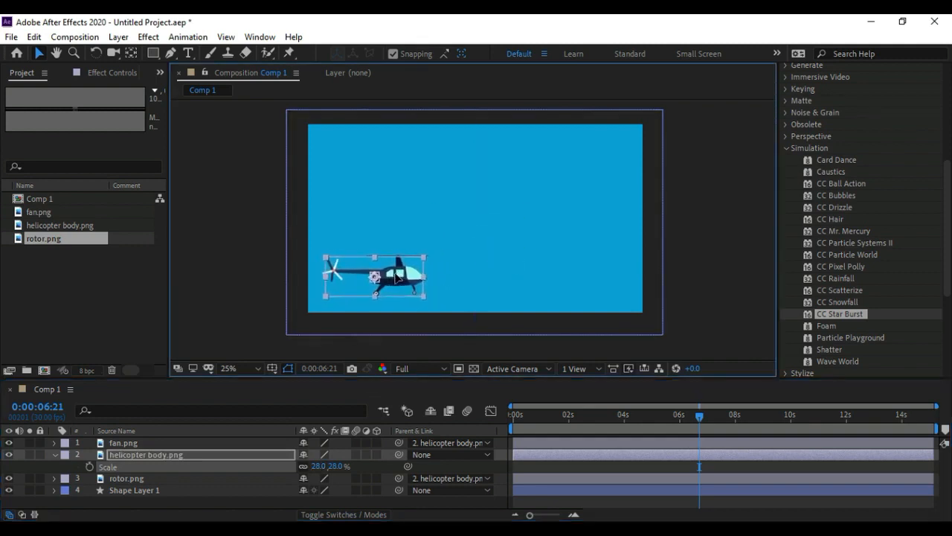
left_click_drag(332, 468, 337, 467)
mouse_move(395, 284)
left_mouse_down()
mouse_move(406, 283)
mouse_move(399, 286)
left_mouse_up()
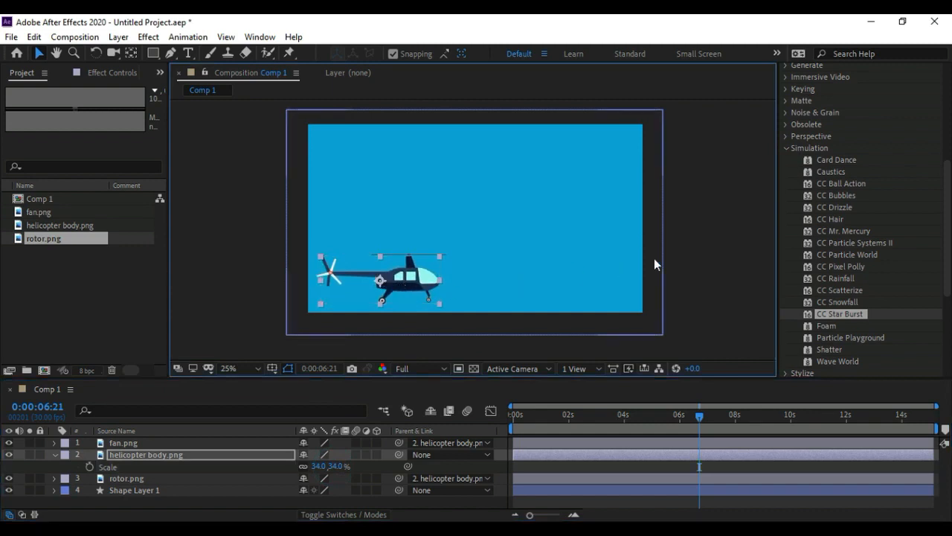
left_click(709, 257)
left_click(401, 279)
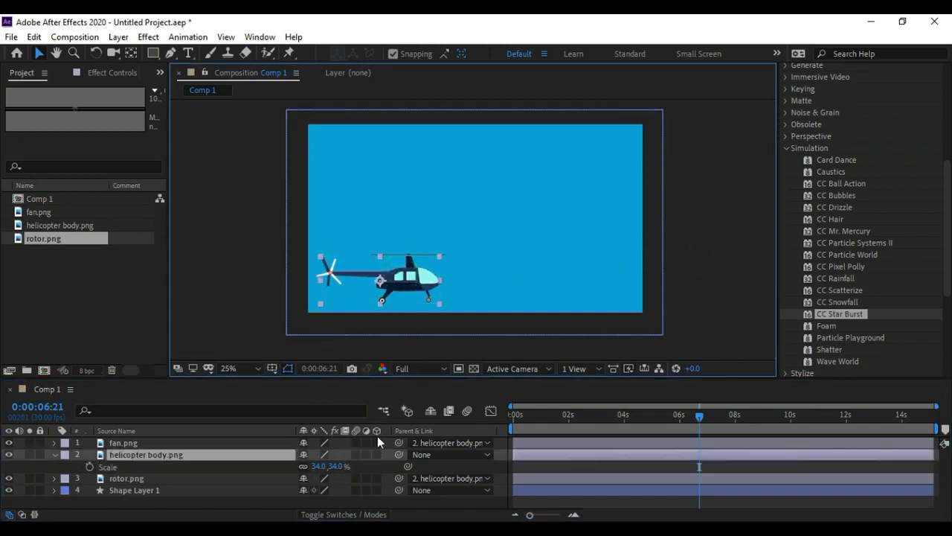
Keyframe helicopter body.png's Position at 412, 894 and place that keyframe at about 1 second
left_click(54, 454)
left_click(53, 454)
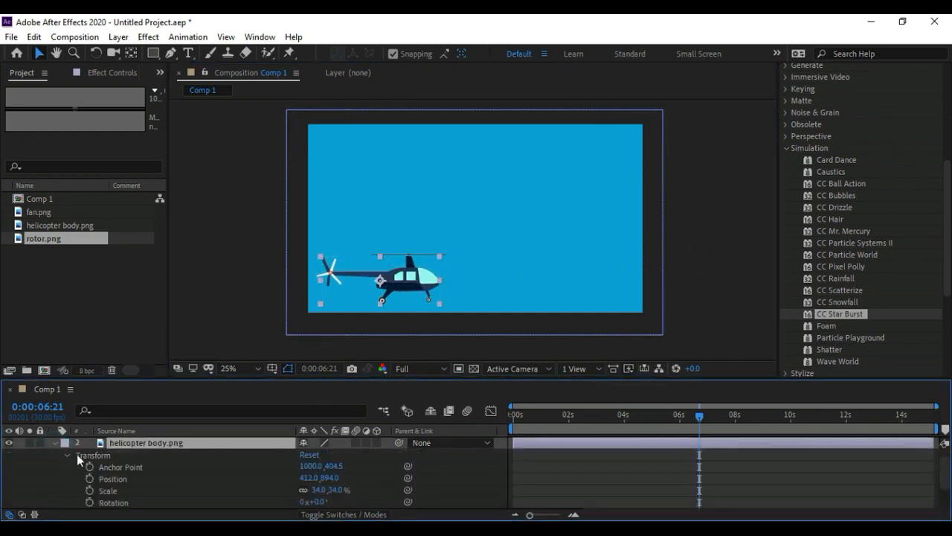
left_click(54, 442)
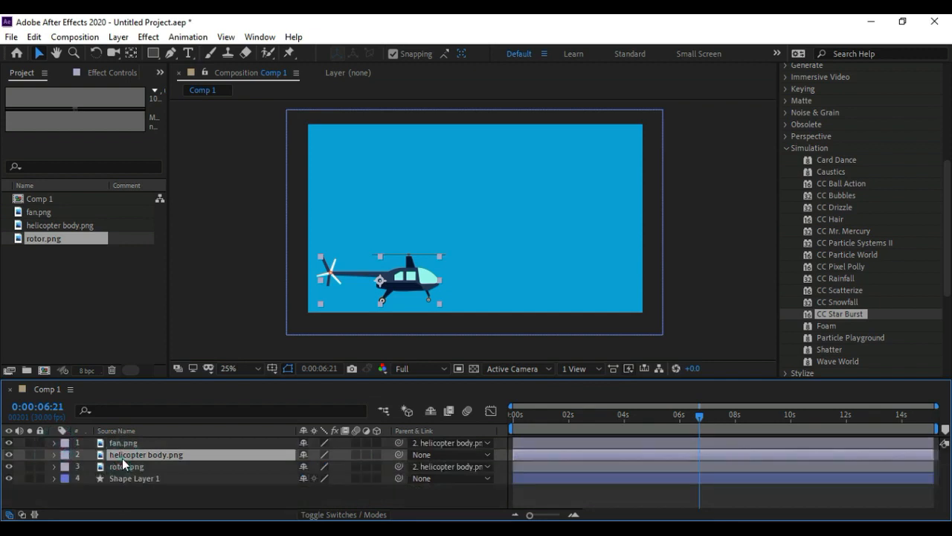
key("p")
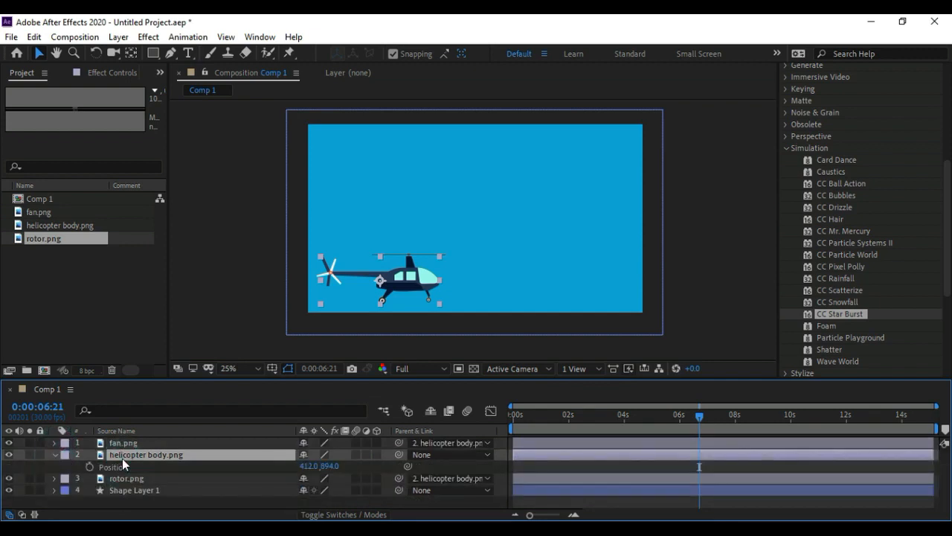
key("Home")
left_click(89, 467)
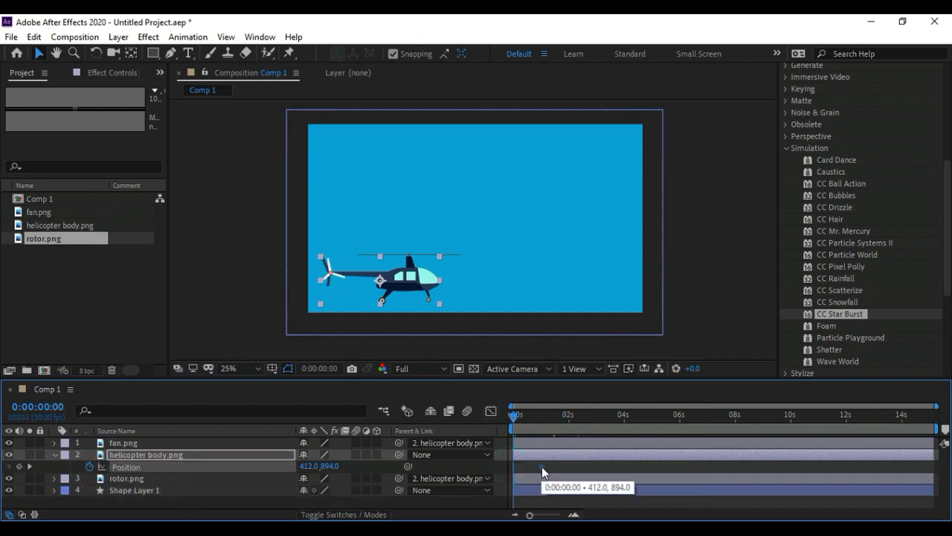
Animate helicopter body.png rising to about 488, 730 at 0:00:01:28, and up near the frame's centre at about 8.5 seconds
left_click_drag(513, 415, 566, 410)
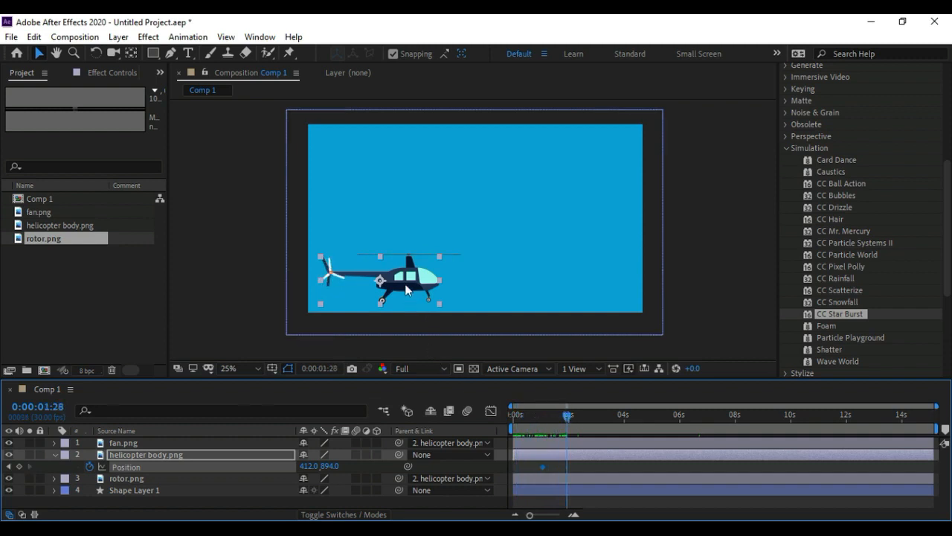
left_click_drag(413, 285, 422, 255)
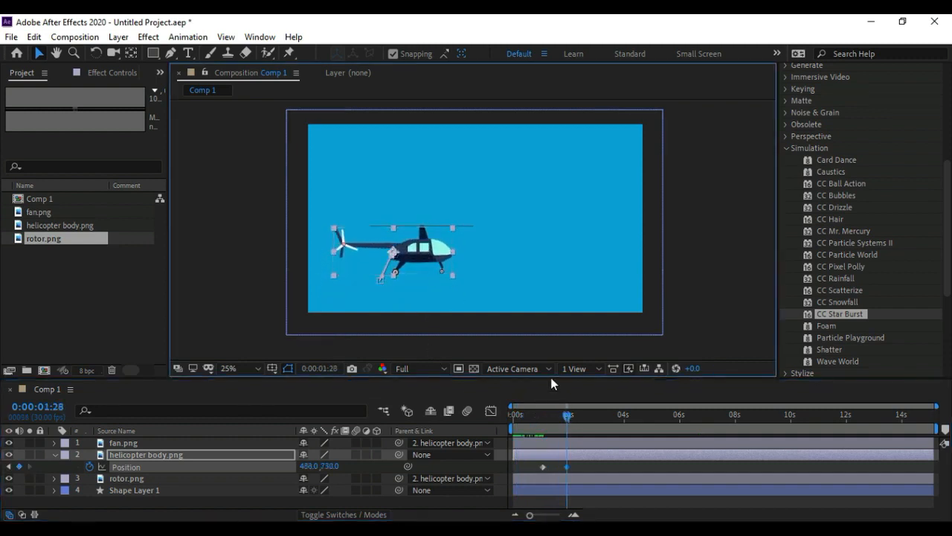
left_click_drag(573, 419, 685, 419)
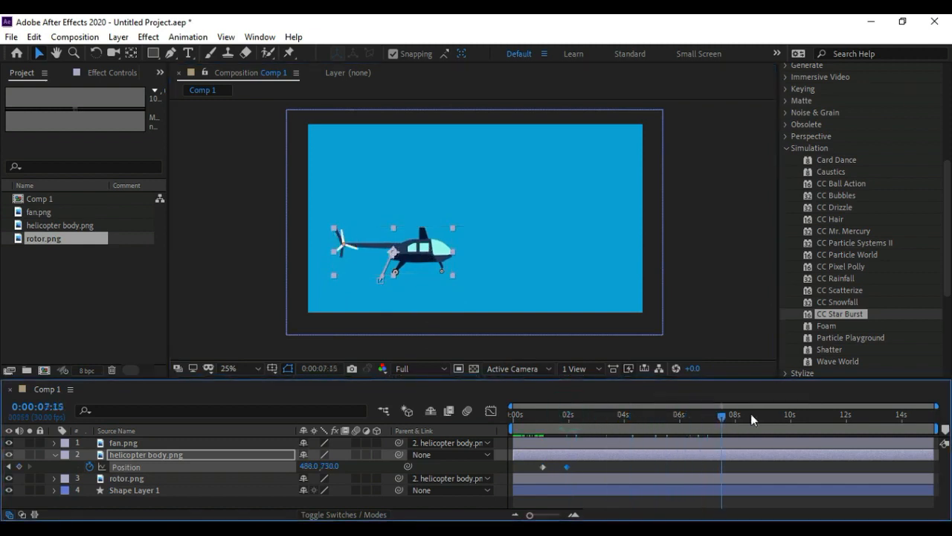
left_click_drag(444, 249, 526, 212)
Animate helicopter body.png descending to about 1292, 770 at about 13 seconds and landing at about 1404, 934 at 0:00:15:00
left_click_drag(759, 422, 872, 414)
left_click_drag(505, 216, 568, 264)
left_click_drag(874, 417, 932, 438)
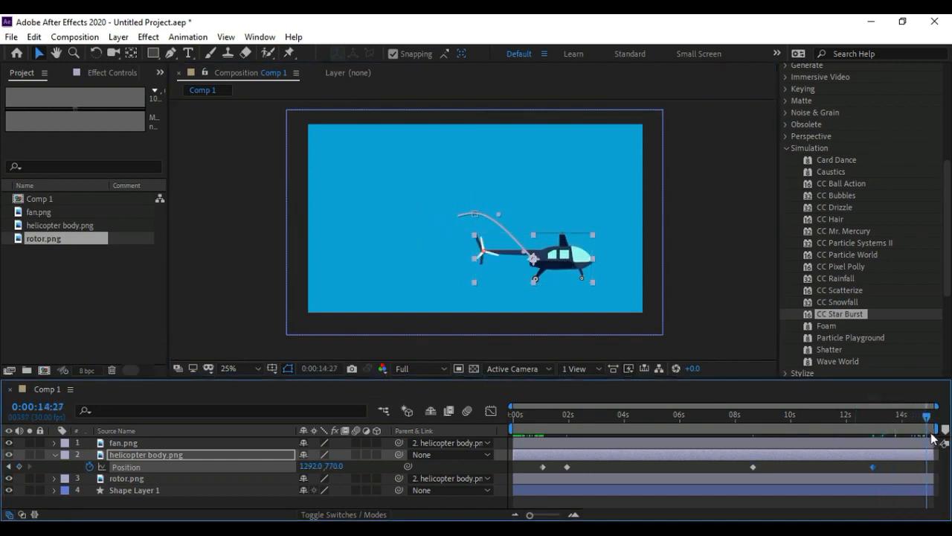
left_click_drag(573, 273, 590, 296)
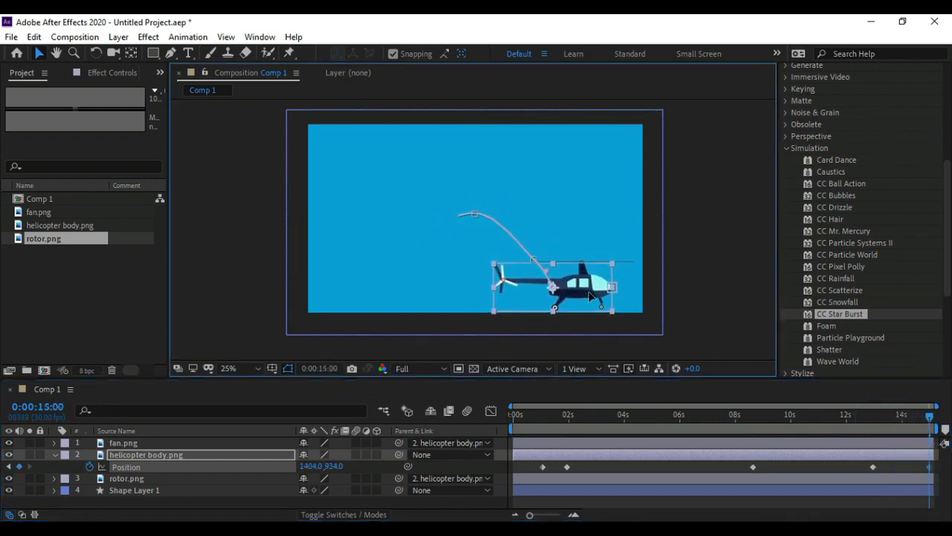
Keyframe helicopter body.png's Rotation at 0° at about 0:00:01:00 and tilt it to about 5° at 0:00:01:06
left_click_drag(929, 422, 541, 420)
left_click(184, 453)
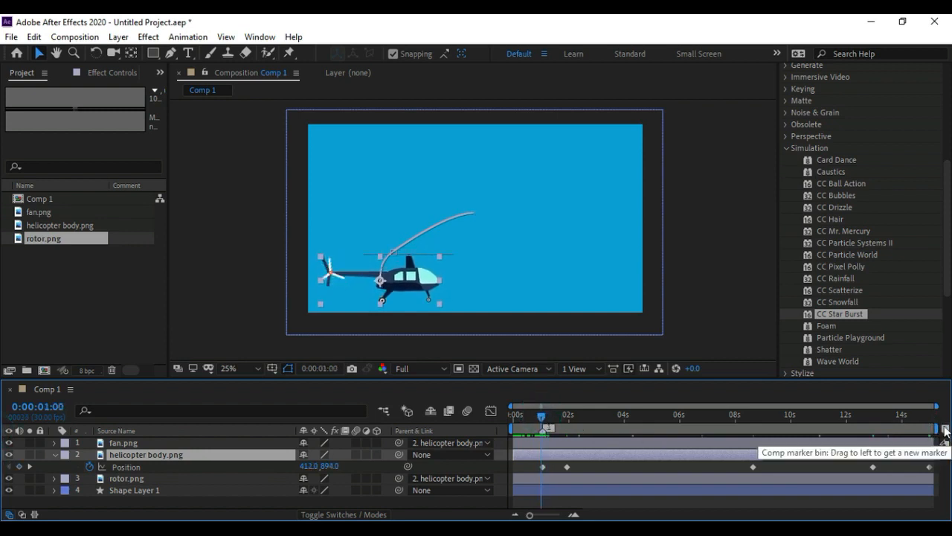
key("r")
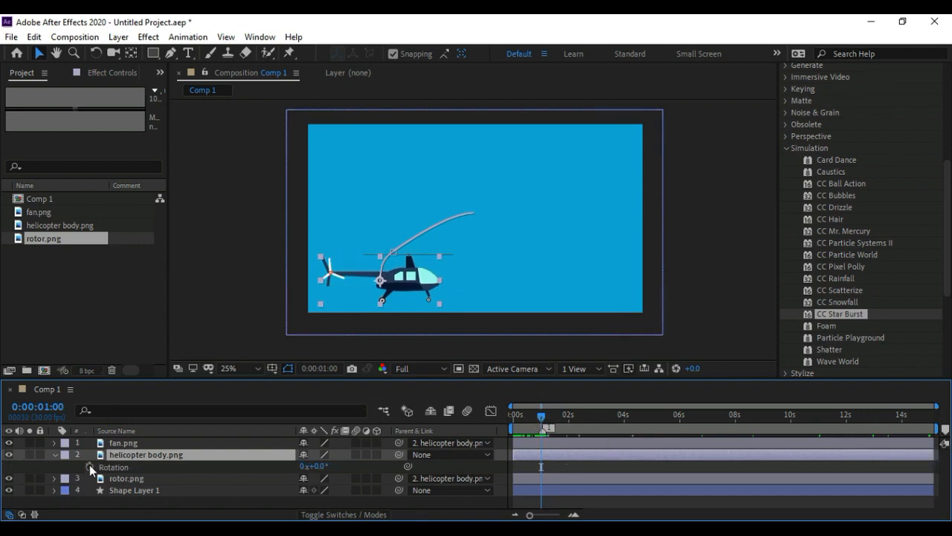
left_click(89, 466)
left_click_drag(543, 422, 549, 419)
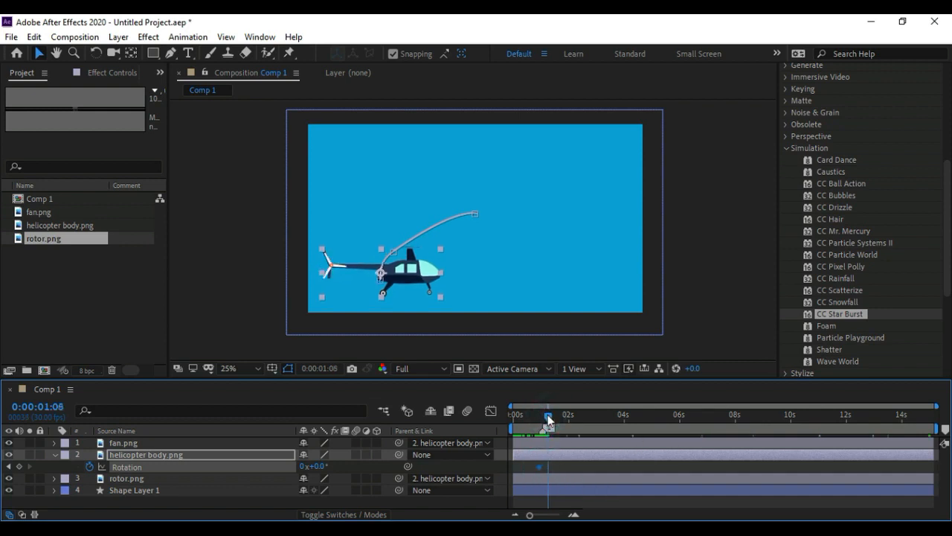
left_click_drag(318, 465, 320, 465)
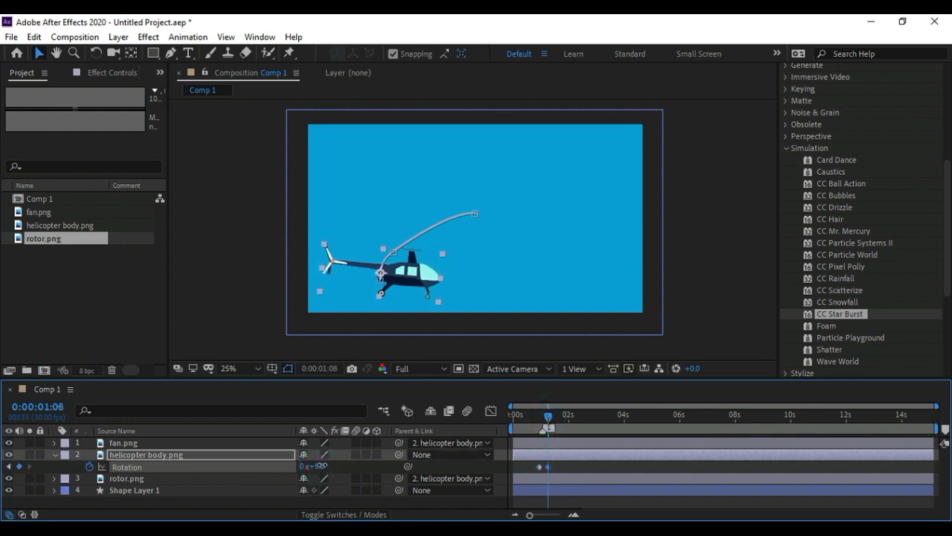
Select both of helicopter body.png's Rotation keyframes and preview the tilted takeoff from the start
left_click_drag(529, 461, 556, 468)
left_click_drag(541, 418, 514, 418)
left_click(664, 497)
key("space")
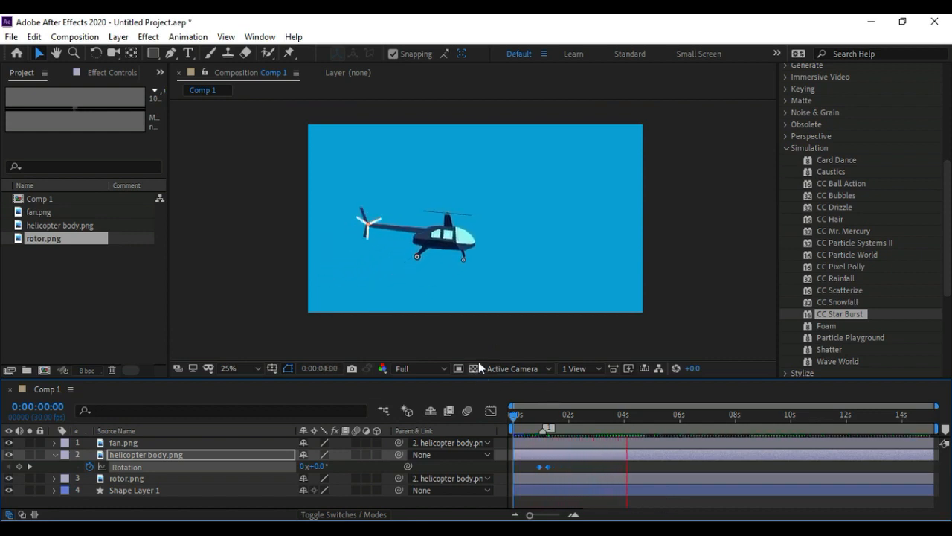
key("space")
Level helicopter body.png's Rotation to 0° at 0:00:05:26 and preview the flight from 0:00:01:03
left_click(674, 422)
left_click(318, 467)
left_click_drag(318, 467, 315, 467)
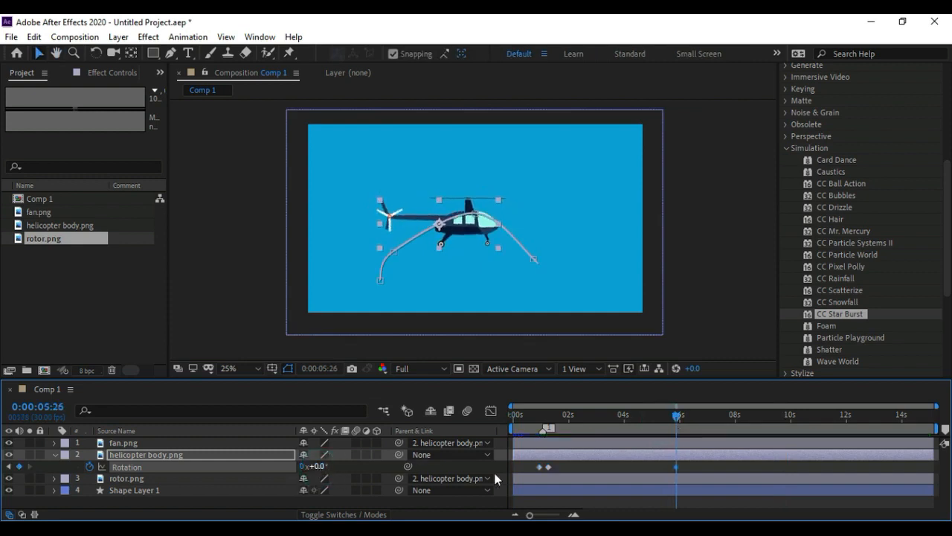
left_click(548, 466)
left_click_drag(677, 415, 544, 416)
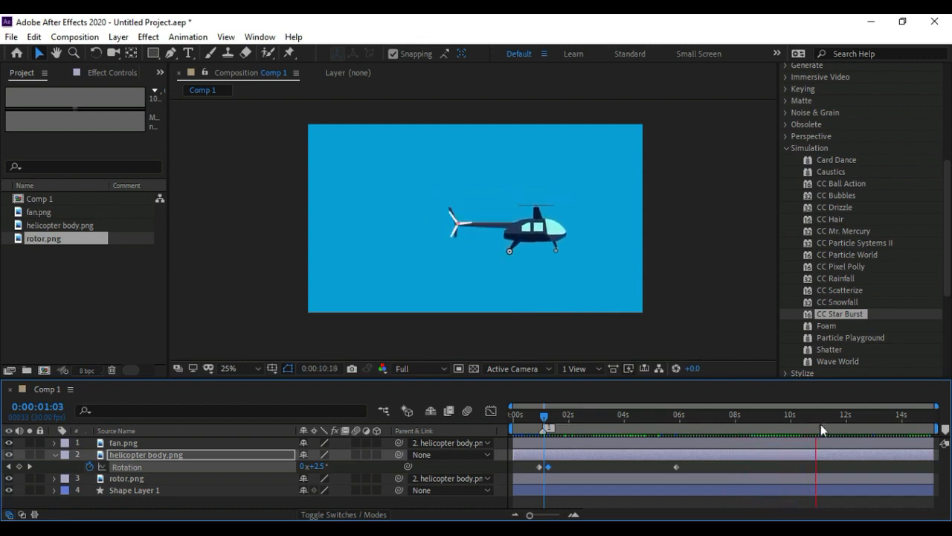
Paste helicopter body.png's level Rotation keyframe just before 0:00:12:25 and tilt the body to -5° at 0:00:12:29
left_click(851, 421)
left_click_drag(854, 422, 872, 426)
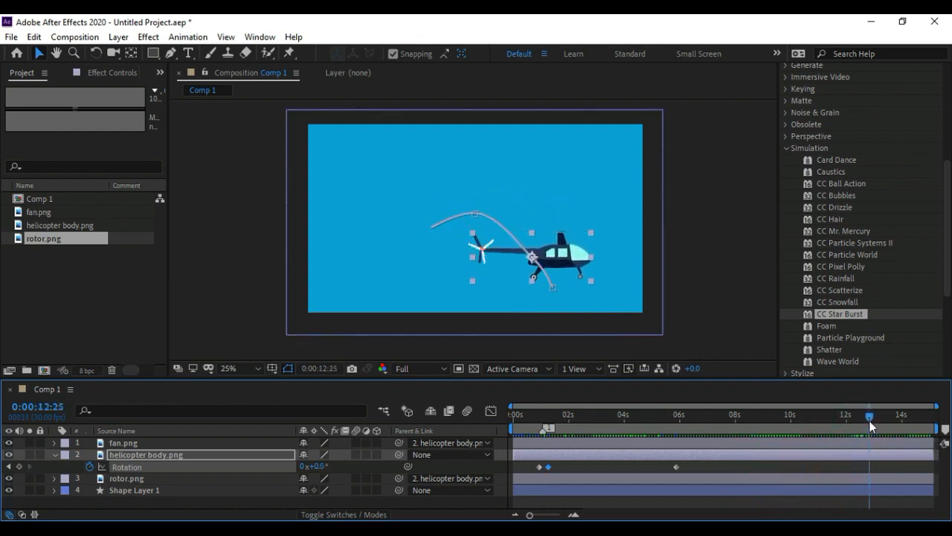
left_click(676, 467)
key("ctrl+v")
left_click_drag(871, 467, 862, 467)
left_click_drag(869, 420, 872, 420)
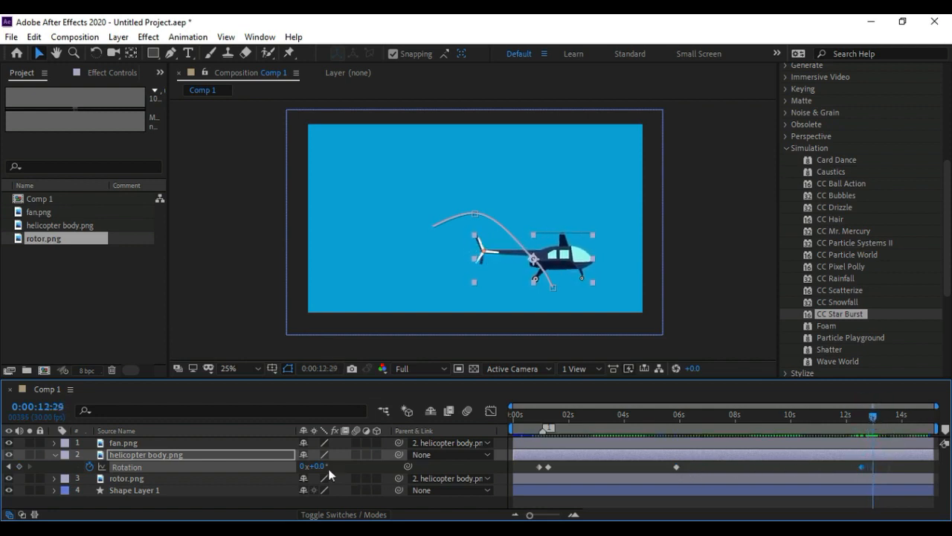
left_click_drag(320, 467, 313, 466)
Keyframe helicopter body.png's Rotation at 2° at 0:00:14:04 and -1° at 0:00:14:25
left_click_drag(879, 422, 911, 426)
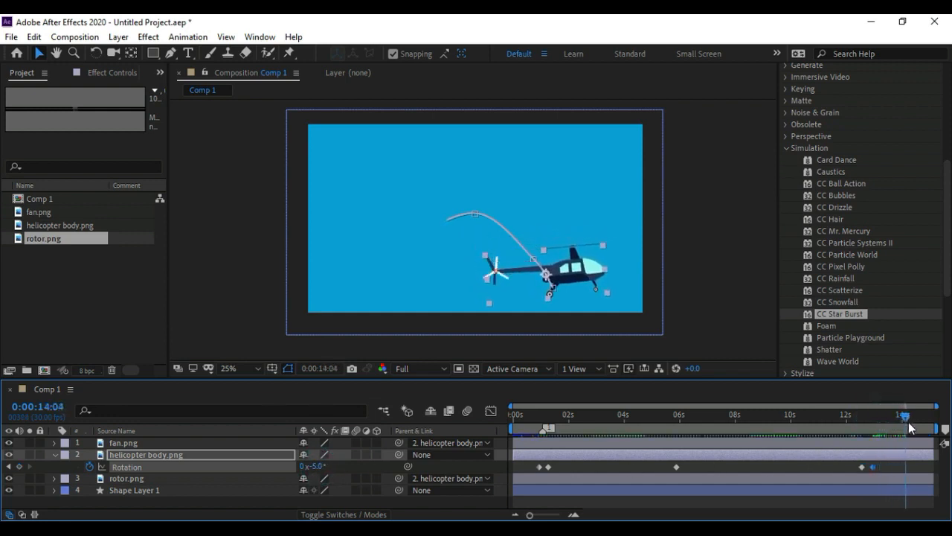
left_click_drag(318, 465, 322, 466)
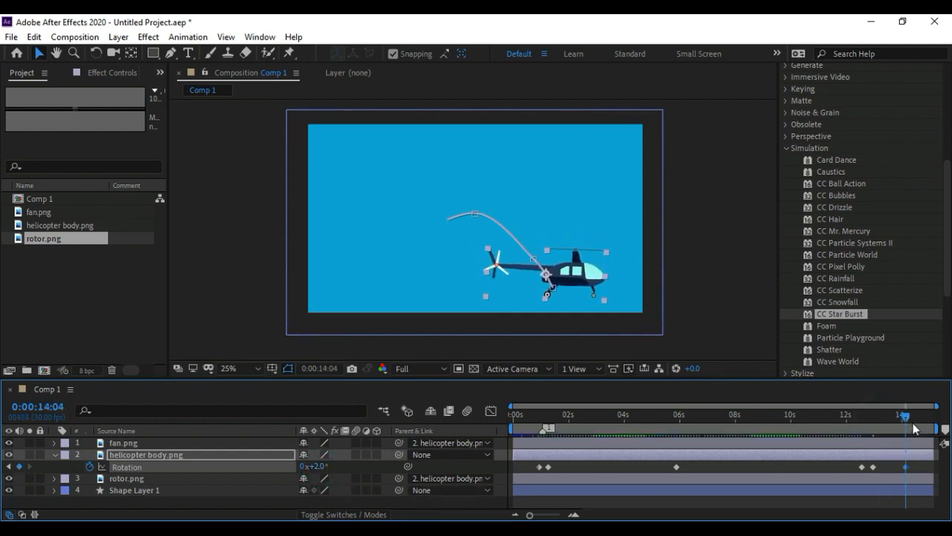
left_click_drag(911, 422, 924, 421)
left_click(319, 467)
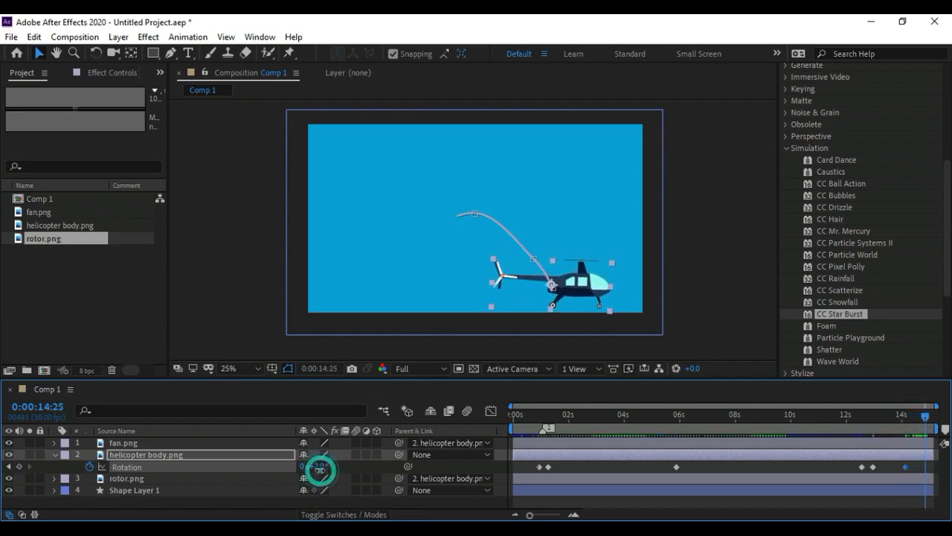
left_click_drag(319, 469, 317, 469)
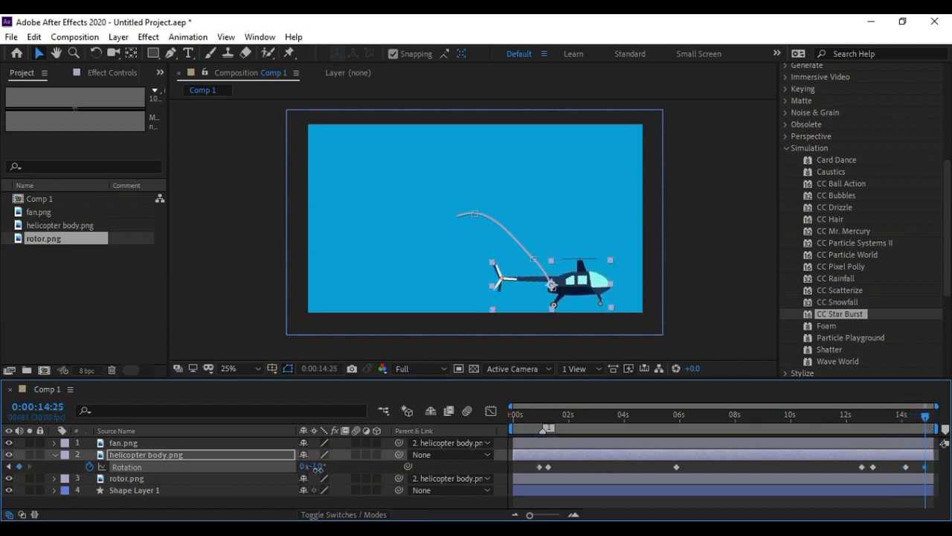
Level helicopter body.png's Rotation to 0° at 0:00:15:00 and preview the animation from 0:00:11:03
left_click_drag(926, 419, 932, 420)
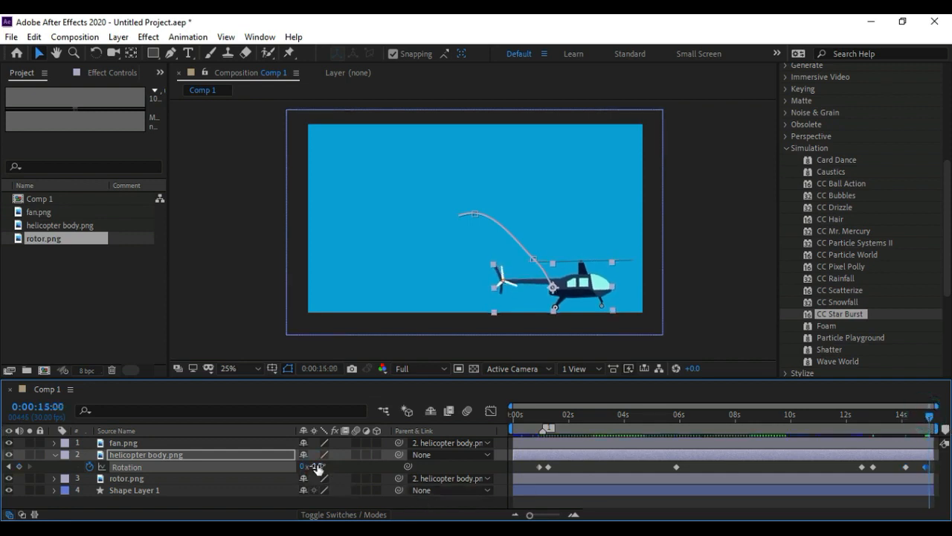
left_click(374, 464)
left_click(821, 415)
key("space")
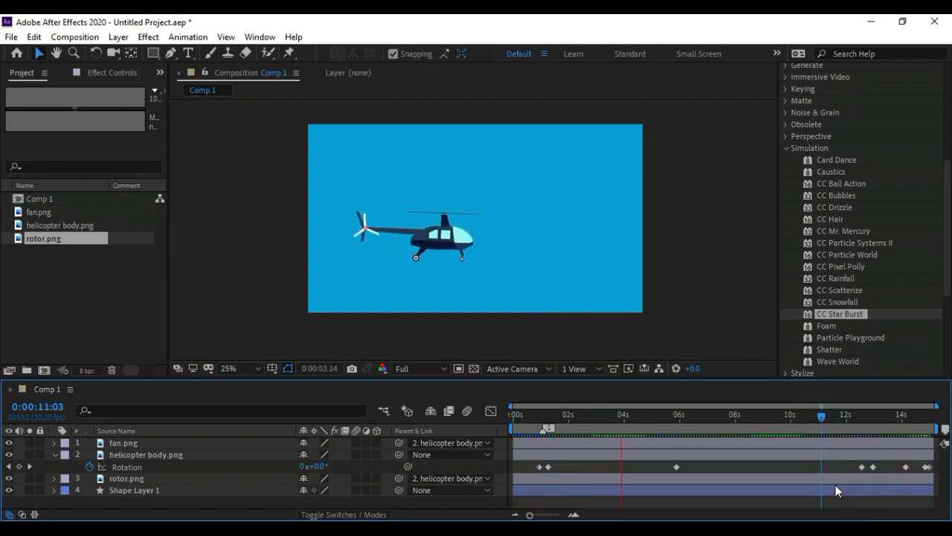
Apply Easy Ease to all of helicopter body.png's Rotation keyframes and return to just before the takeoff
left_click(614, 467)
left_click_drag(523, 455, 934, 472)
right_click(931, 468)
mouse_move(903, 455)
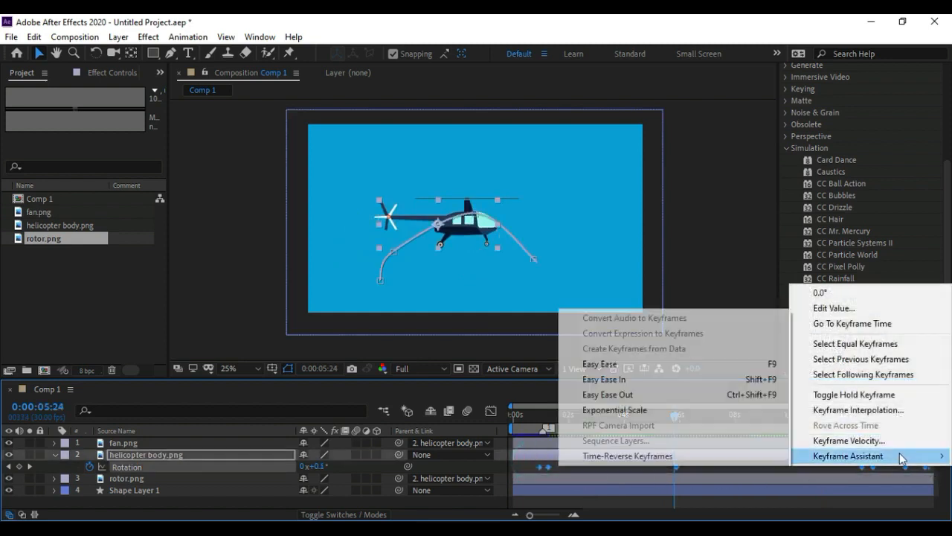
left_click(575, 367)
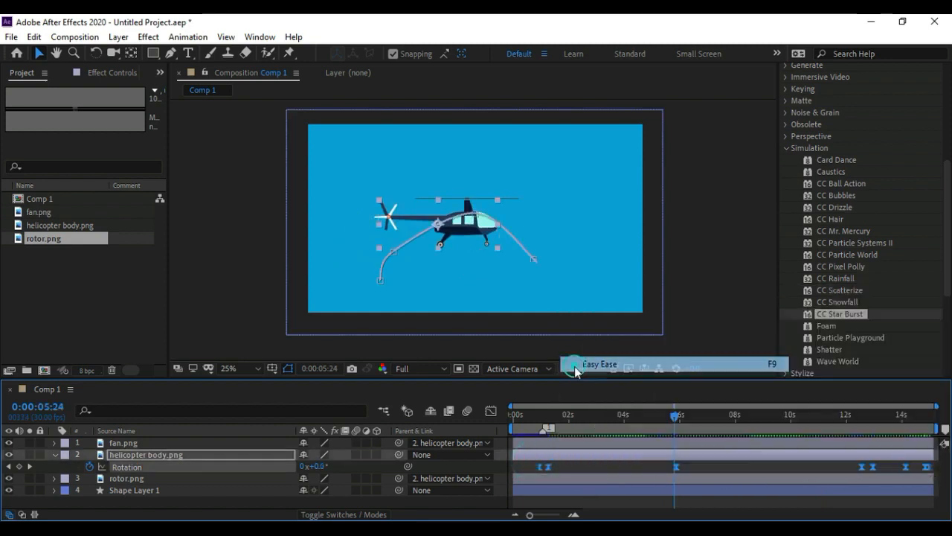
left_click(531, 465)
left_click(532, 418)
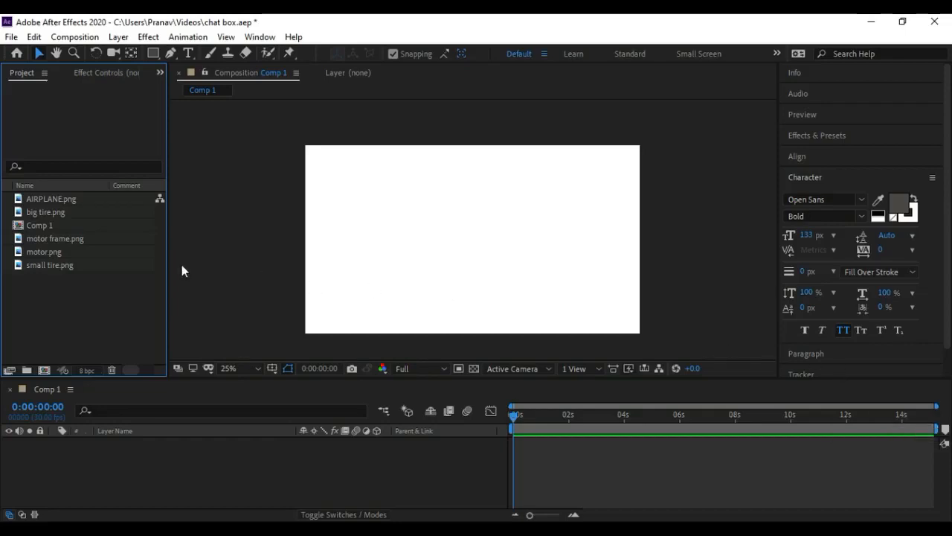
Add AIRPLANE.png to Comp 1, scale it to 21% and place it near the centre of the frame
left_click(45, 265)
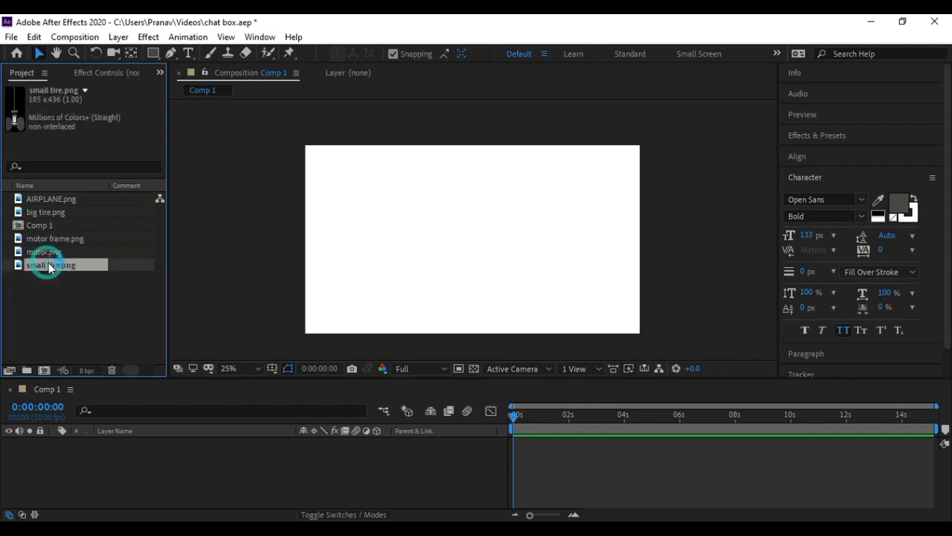
left_click(46, 198)
left_click_drag(50, 200, 457, 245)
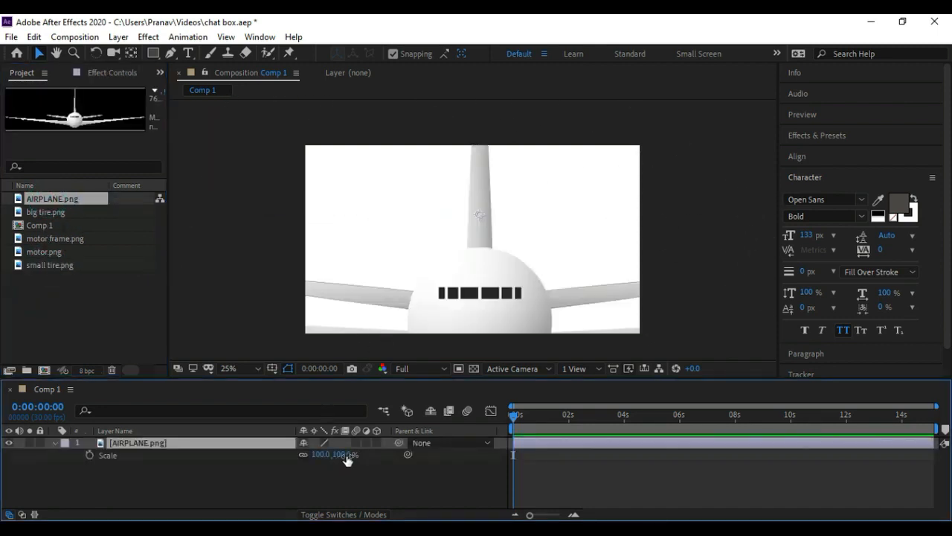
left_click_drag(347, 457, 296, 455)
left_click_drag(483, 232, 481, 237)
mouse_move(332, 457)
left_mouse_down()
mouse_move(319, 454)
mouse_move(327, 454)
left_mouse_up()
left_click(672, 272)
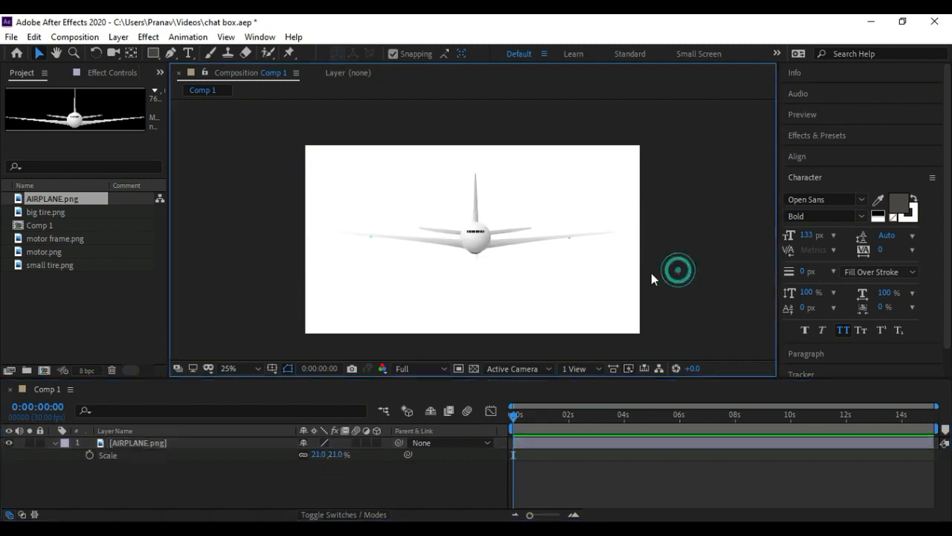
Draw a rectangle shape slightly larger than the frame and stack it beneath AIRPLANE.png as the background
left_click(153, 53)
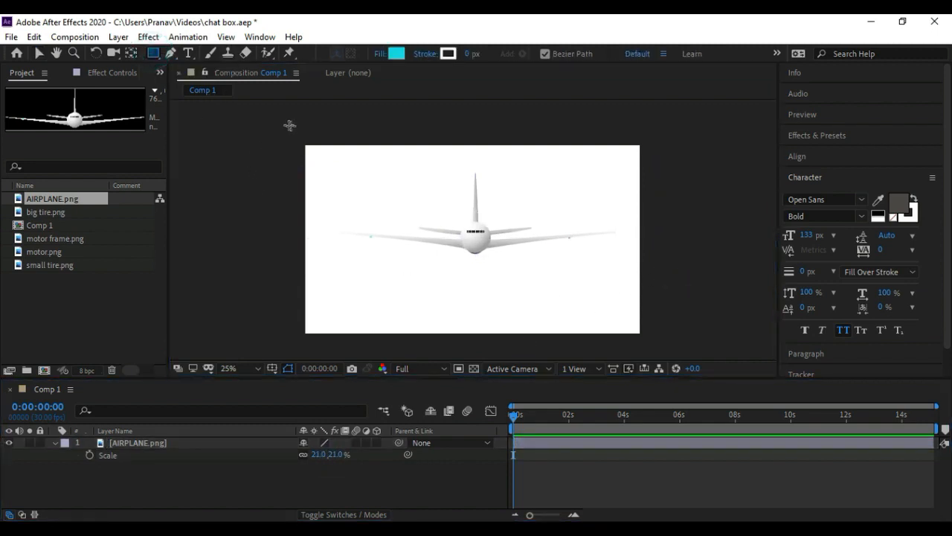
left_click_drag(280, 133, 655, 349)
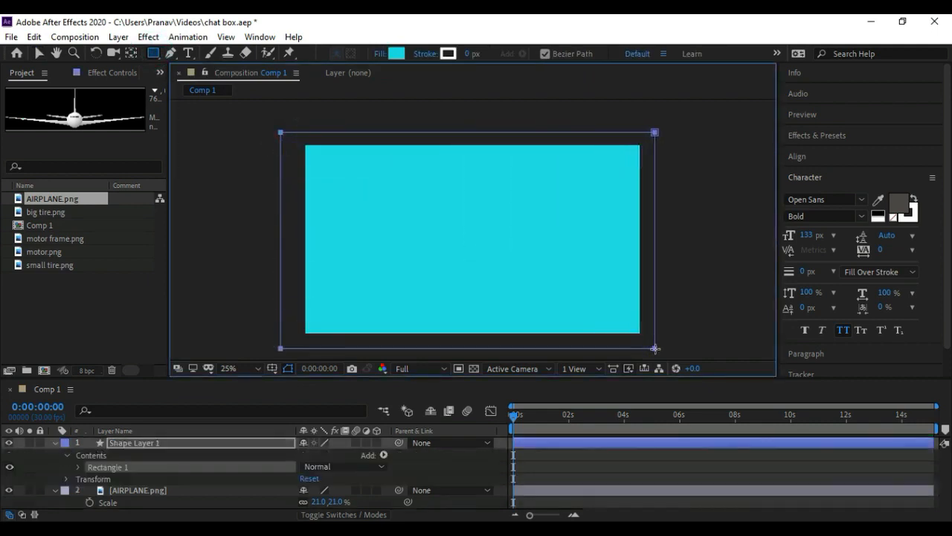
left_click(54, 443)
left_click(147, 443)
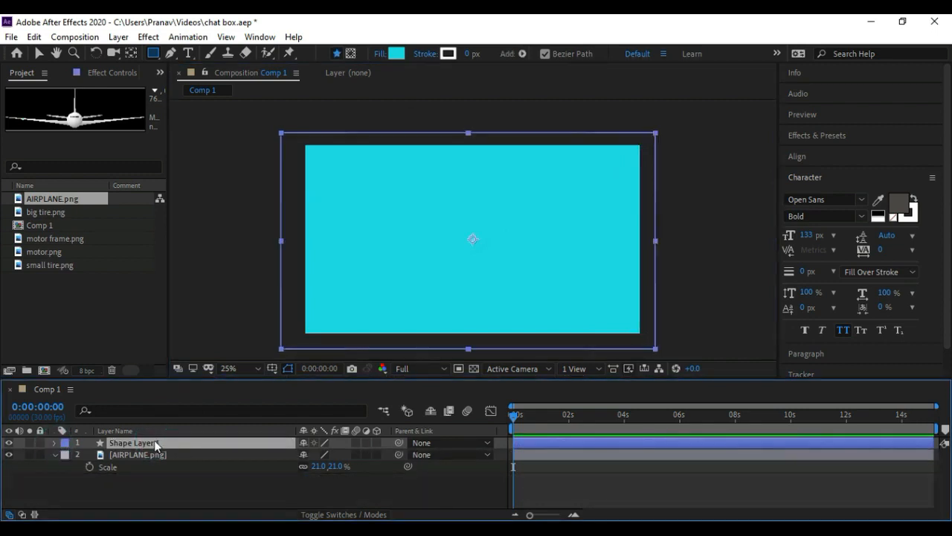
left_click_drag(146, 444, 151, 467)
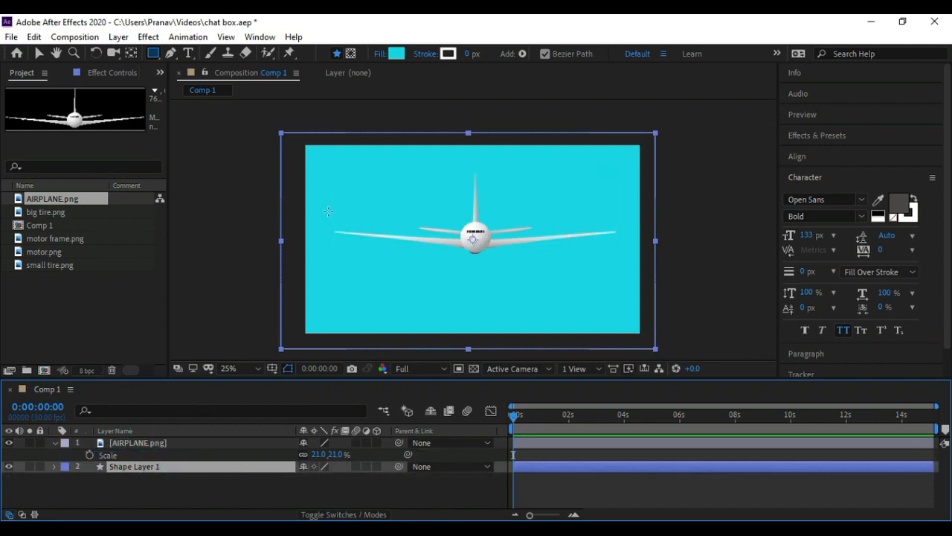
Change the background rectangle's fill to dark teal 001D20
left_click(397, 54)
left_click_drag(227, 216, 248, 311)
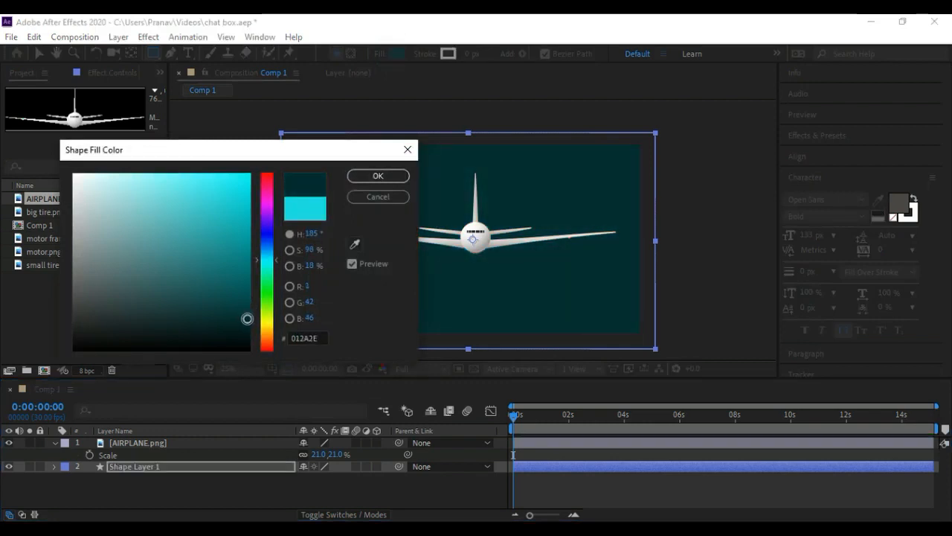
left_click_drag(248, 328, 248, 329)
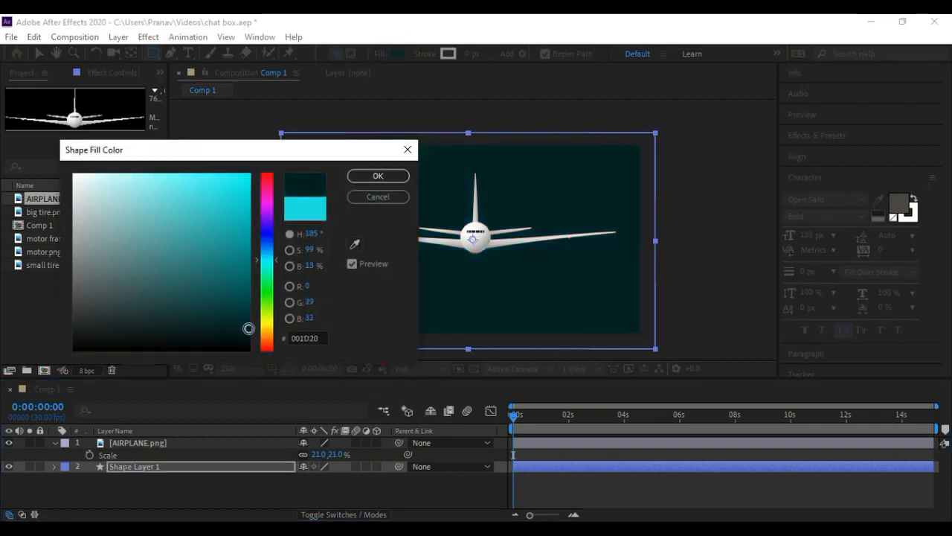
left_click(381, 176)
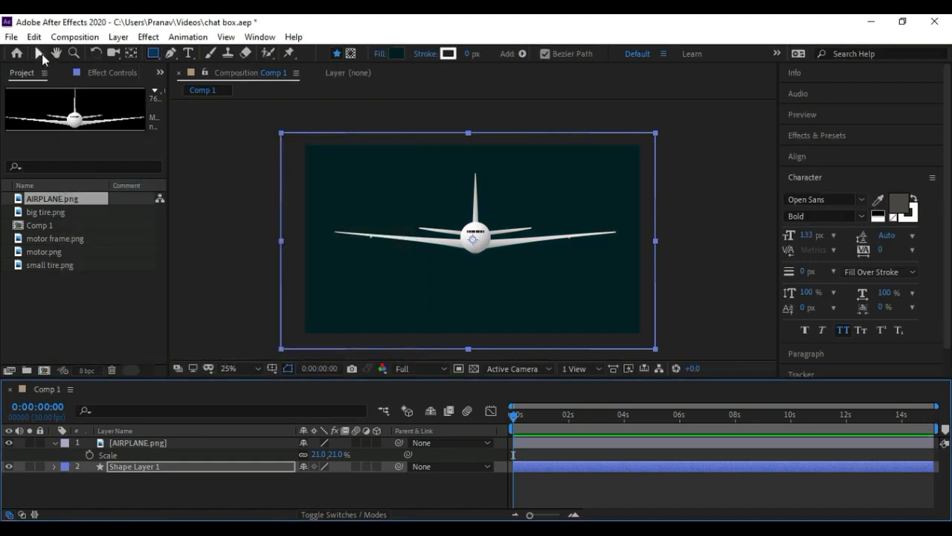
Return to the Selection tool and lock Shape Layer 1
left_click(40, 54)
left_click(204, 238)
left_click(153, 467)
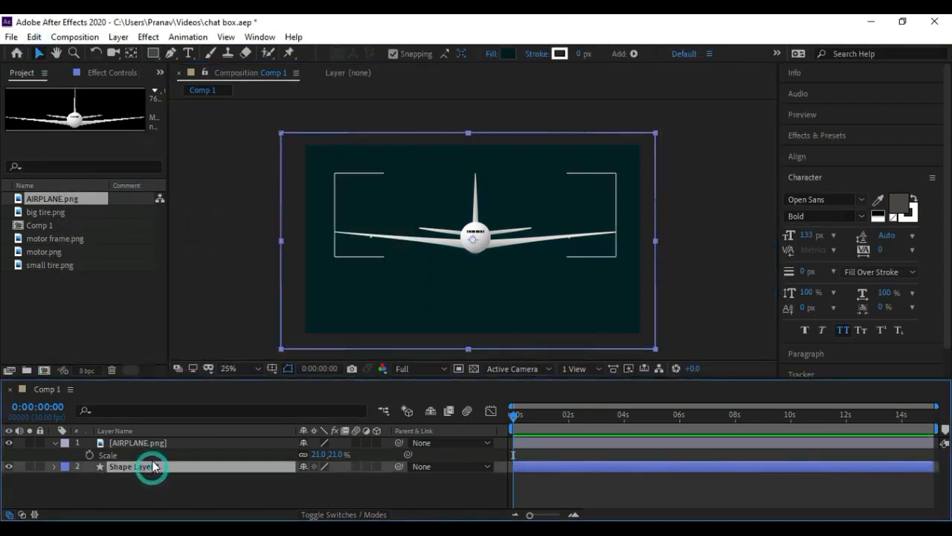
left_click(41, 467)
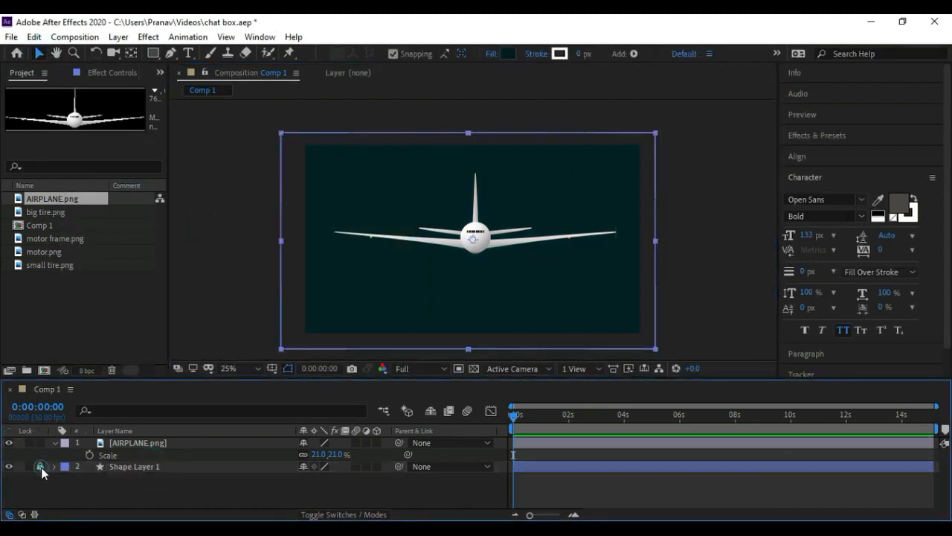
left_click(174, 466)
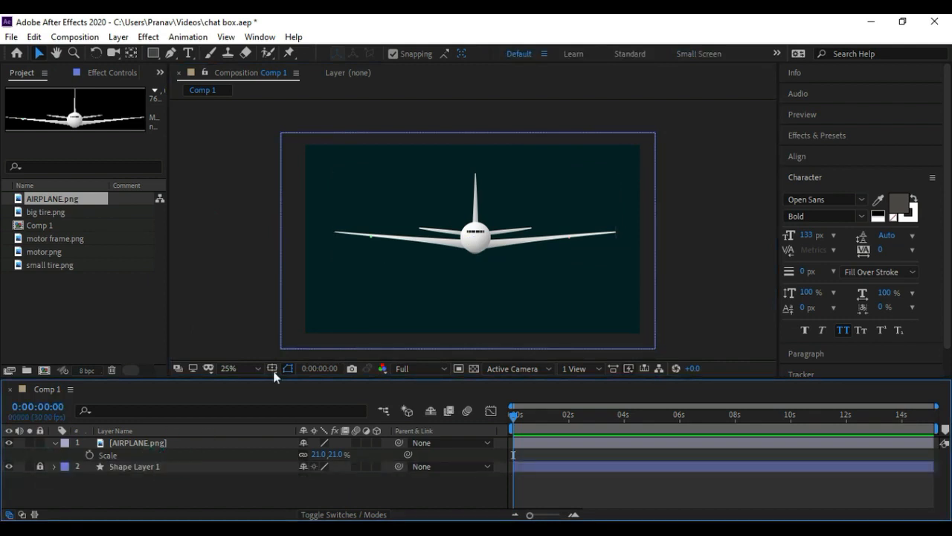
left_click(214, 182)
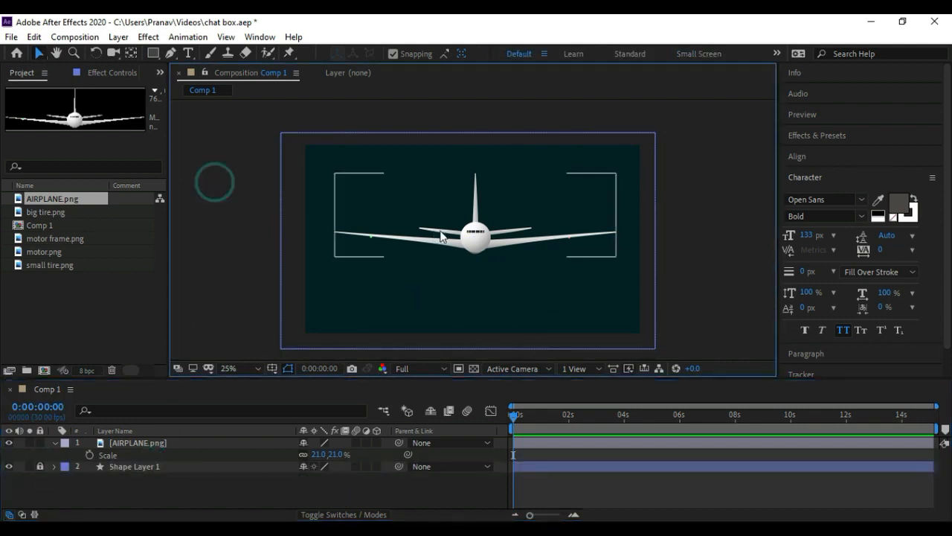
left_click(478, 242)
left_click(712, 231)
left_click(490, 233)
left_click(691, 269)
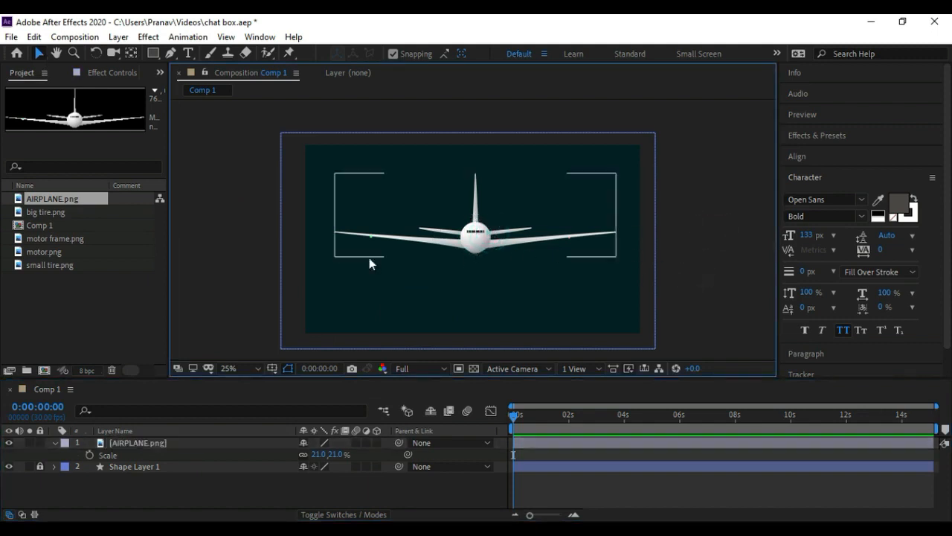
Add motor frame.png over the airplane's left-hand wing and motor.png over its right-hand wing in Comp 1
left_click(125, 294)
left_click(40, 267)
left_click(49, 250)
left_click(49, 239)
left_click_drag(51, 244, 376, 229)
left_click(41, 252)
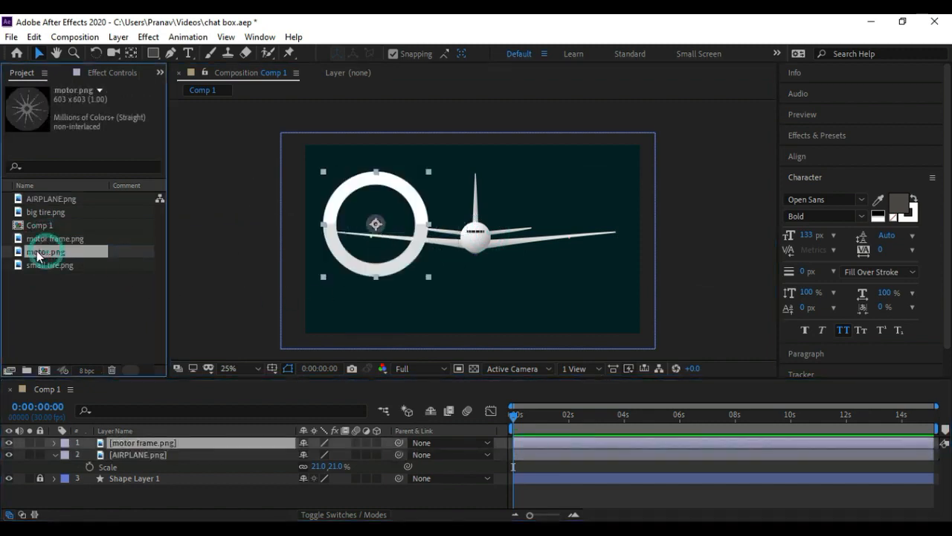
left_click_drag(205, 253, 546, 213)
left_click(700, 285)
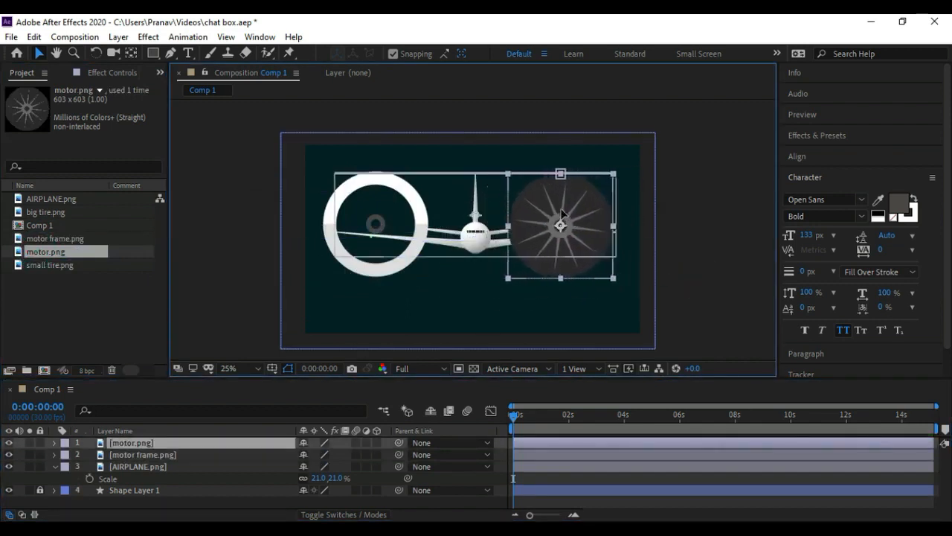
Show motor.png's Rotation and try turning the blades to 20°
left_click(176, 442)
key("r")
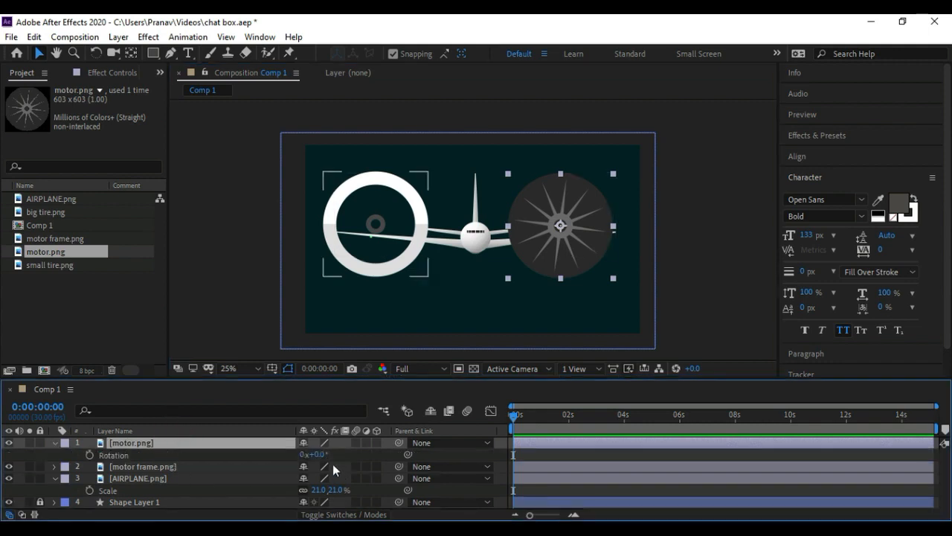
mouse_move(323, 456)
left_mouse_down()
mouse_move(341, 457)
mouse_move(332, 457)
left_mouse_up()
Align motor frame.png concentrically over motor.png and stack it as the topmost layer
left_click(376, 264)
left_click_drag(369, 214, 559, 212)
left_click_drag(130, 465, 147, 446)
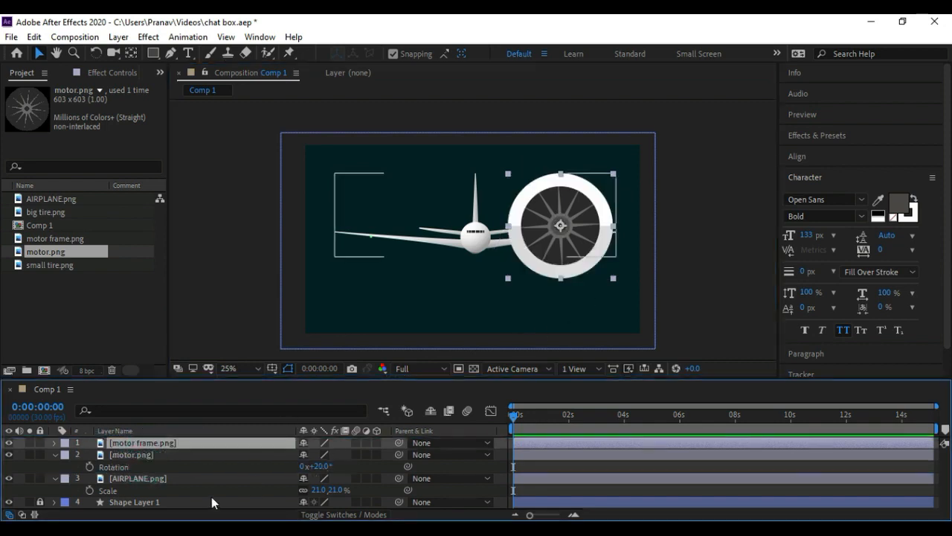
Set motor.png's Rotation to 66° inside its frame and collapse the layer's properties
left_click_drag(324, 471, 342, 455)
left_click(152, 456)
left_click(142, 454)
left_click(154, 459)
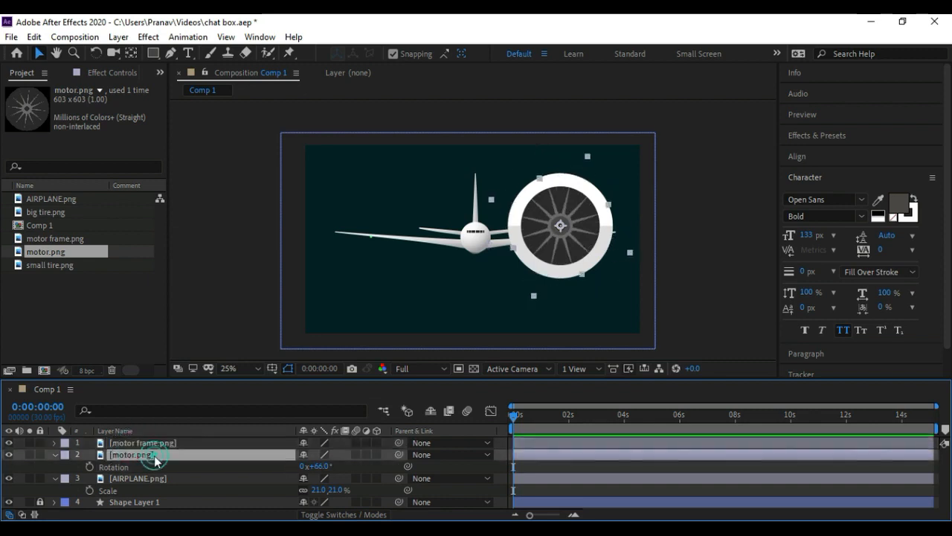
left_click(55, 455)
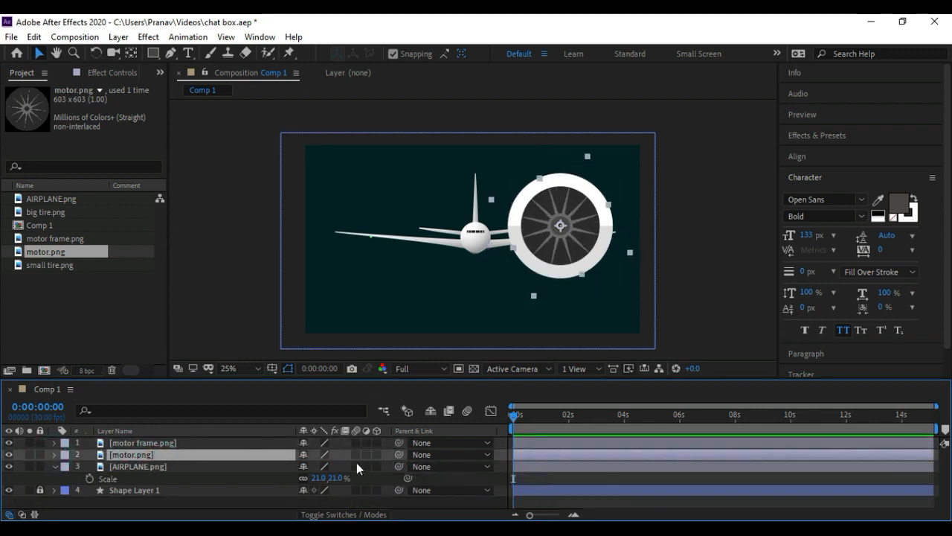
Parent motor.png to motor frame.png and leave the motor.png layer selected
left_click(166, 445)
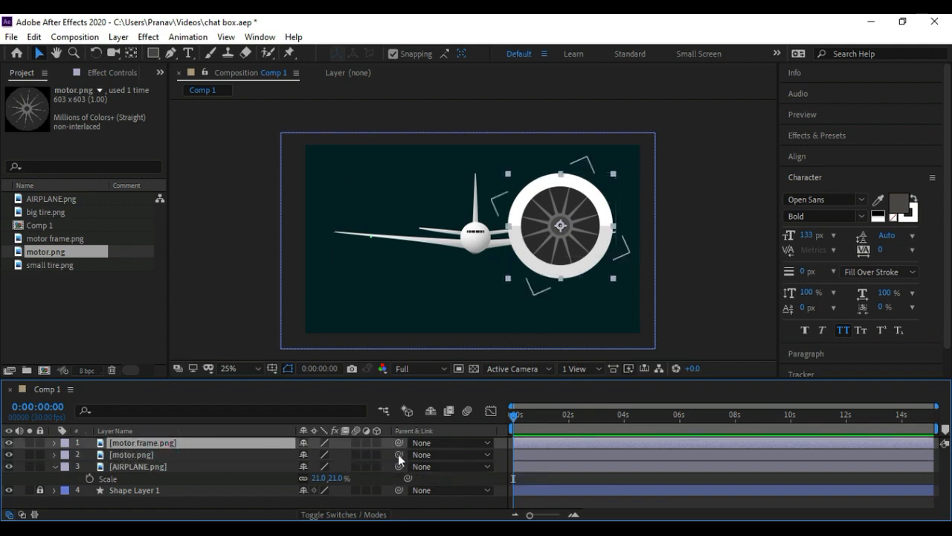
left_click_drag(291, 449, 222, 442)
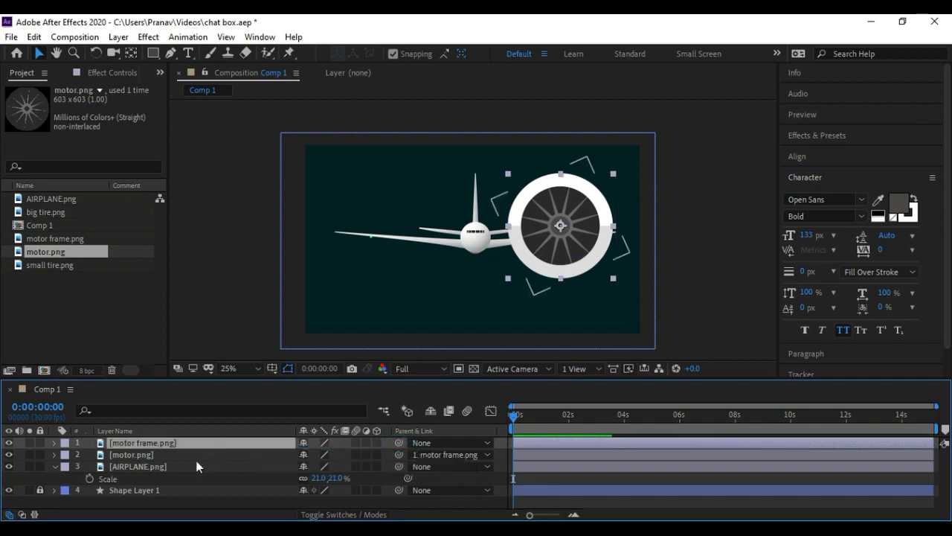
left_click(176, 454)
left_click(189, 448)
left_click(189, 457)
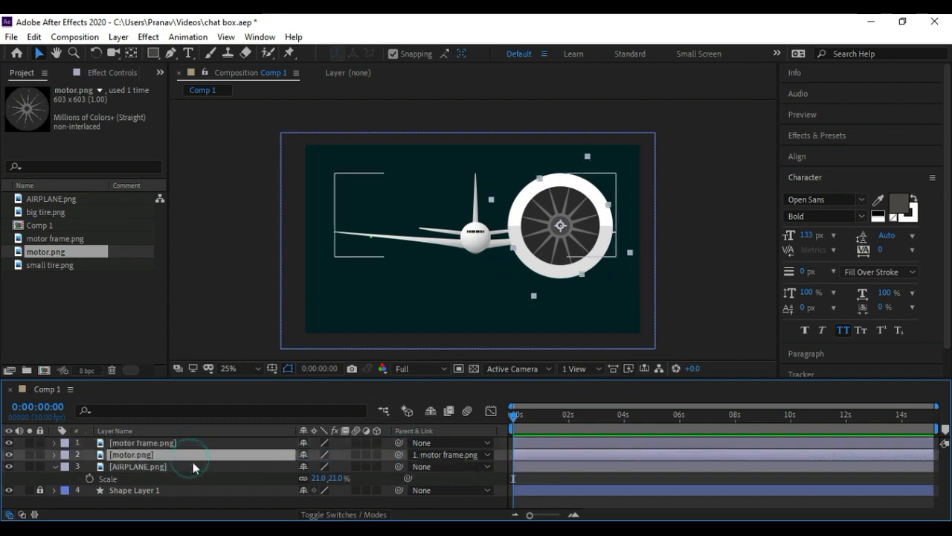
Show motor.png's Rotation property and set its first rotation keyframe at 0:00:00:00
left_click(564, 417)
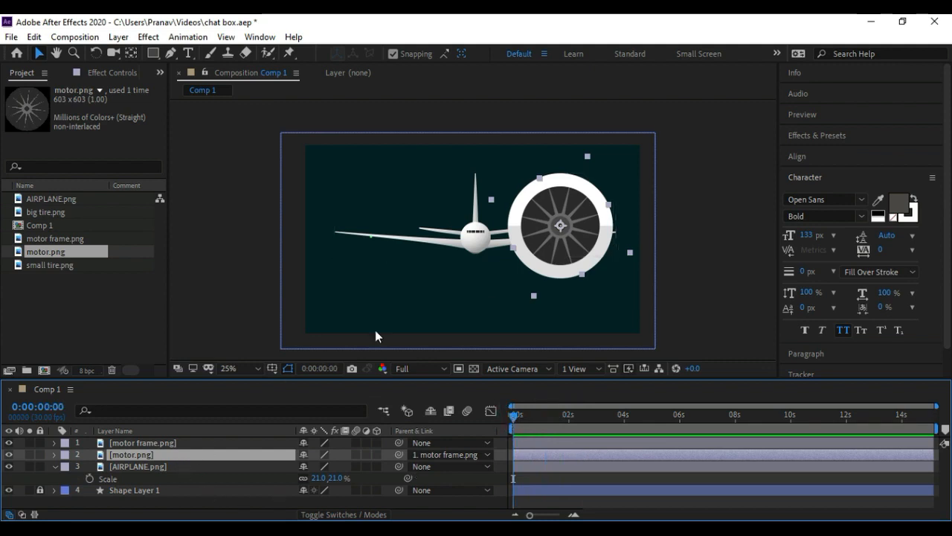
key("r")
key("r")
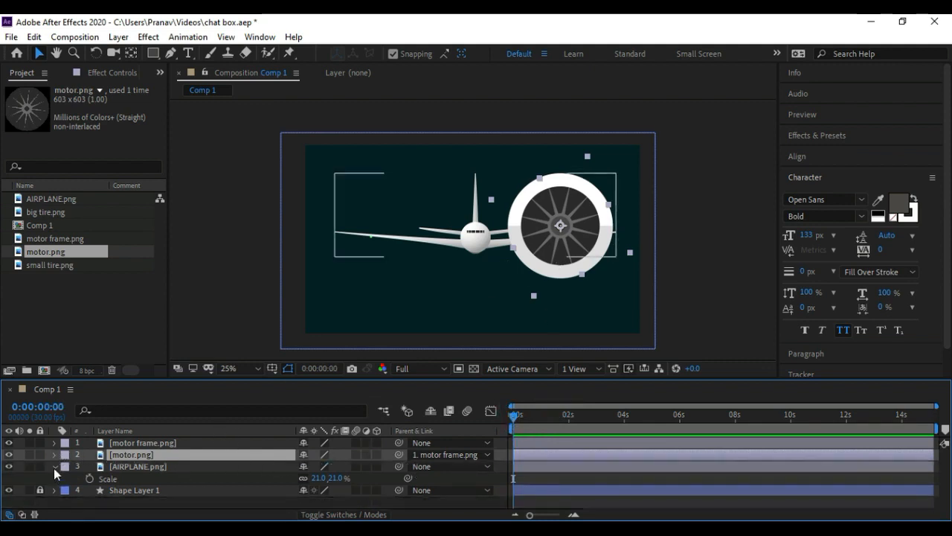
key("r")
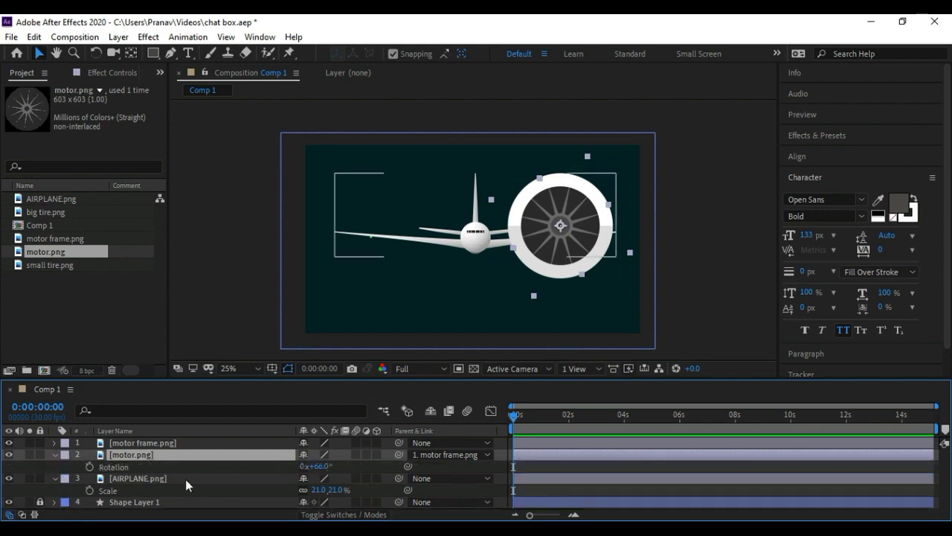
left_click_drag(516, 417, 566, 418)
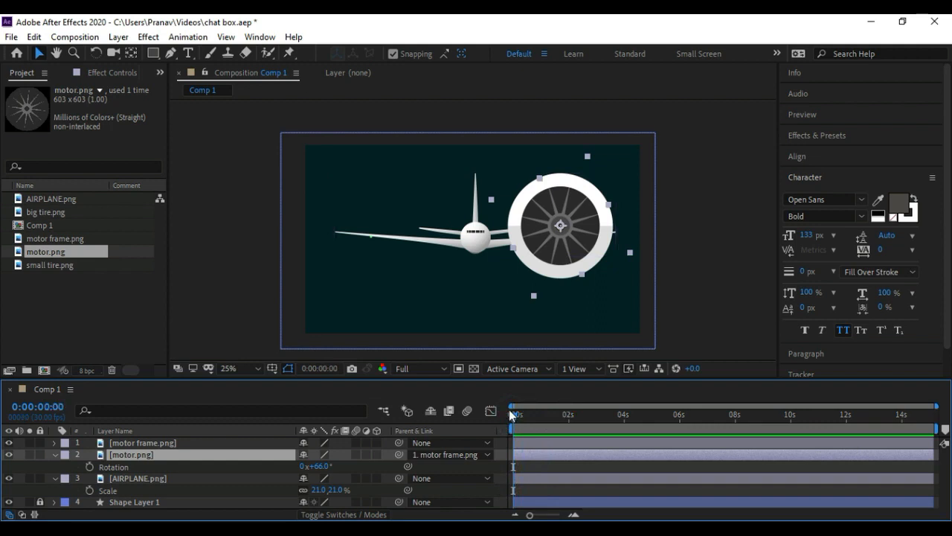
left_click(89, 466)
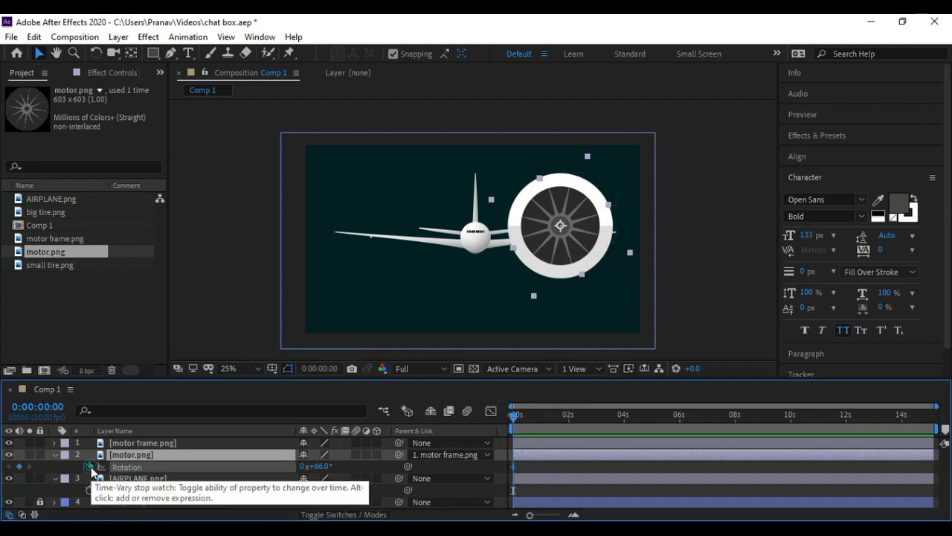
Keyframe motor.png's Rotation to 6 full revolutions plus 66° at 0:00:15:04
left_click_drag(515, 414, 563, 426)
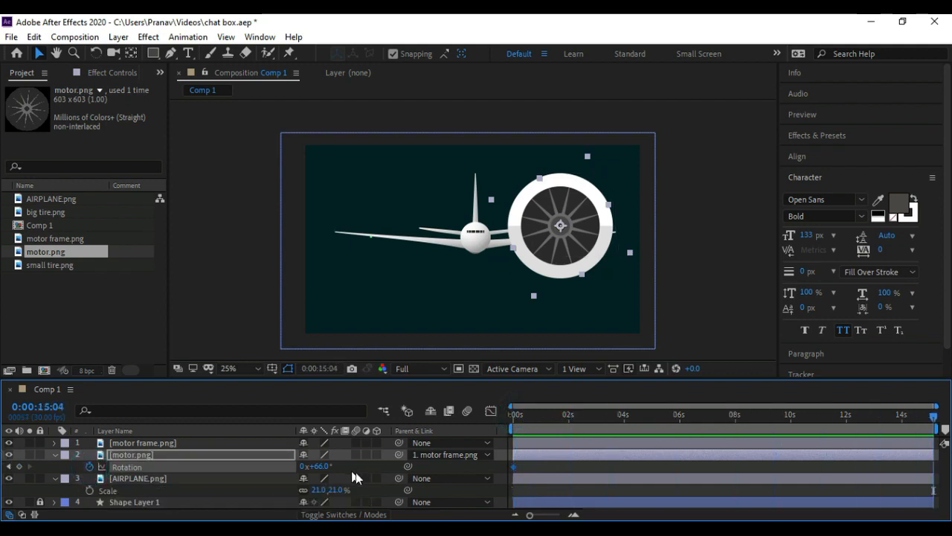
left_click(321, 467)
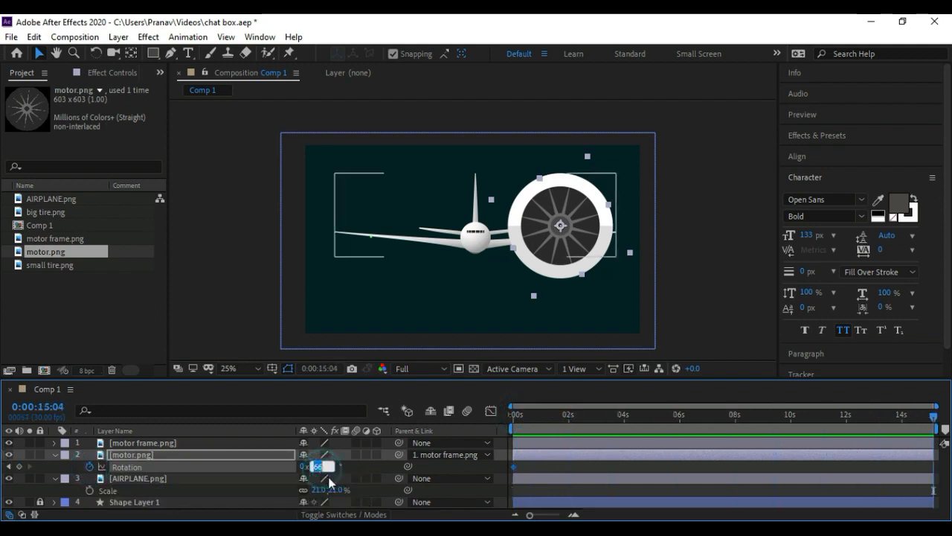
left_click(304, 467)
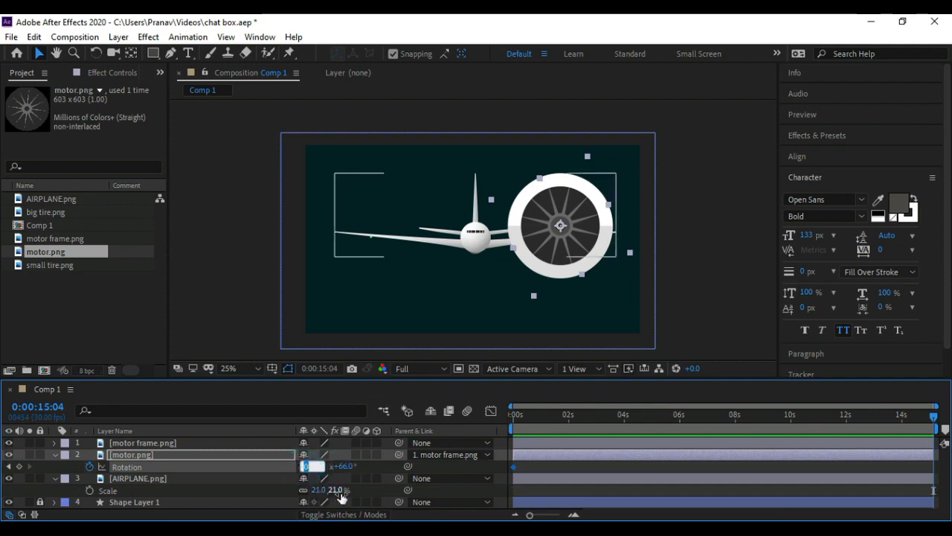
left_click(366, 467)
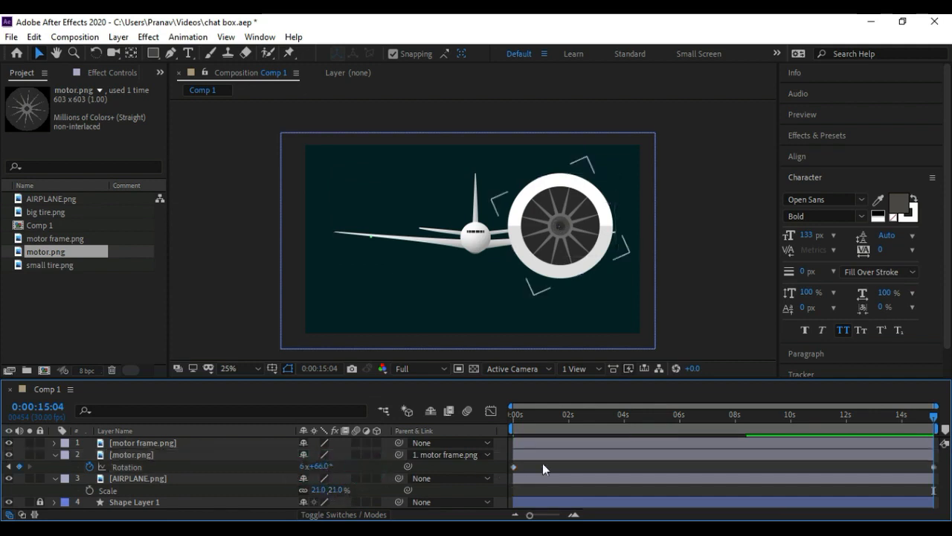
Preview the spinning blades from the start of the composition and return to the first frame
left_click_drag(534, 414, 499, 416)
key("space")
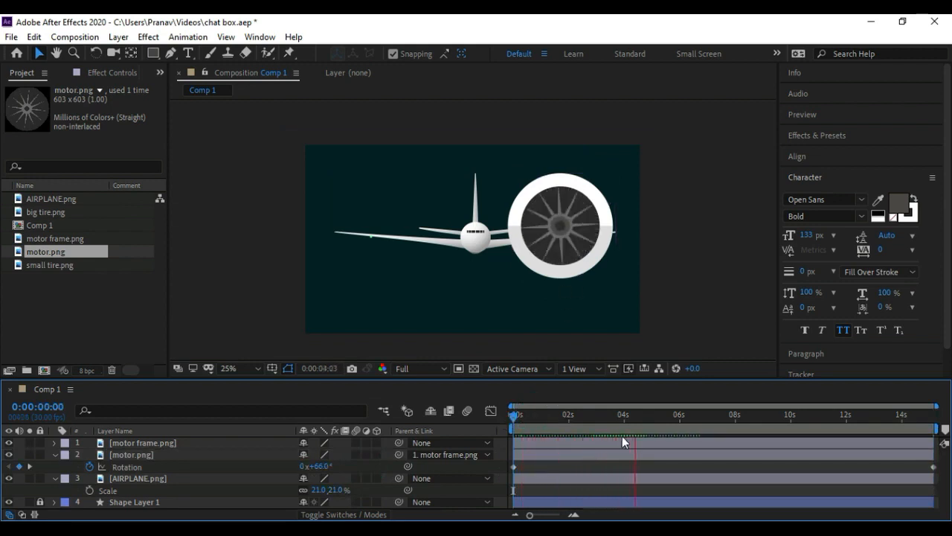
left_click(663, 418)
left_click_drag(663, 417, 479, 458)
Collapse the properties of the motor.png and AIRPLANE.png layers and select motor frame.png
left_click(93, 456)
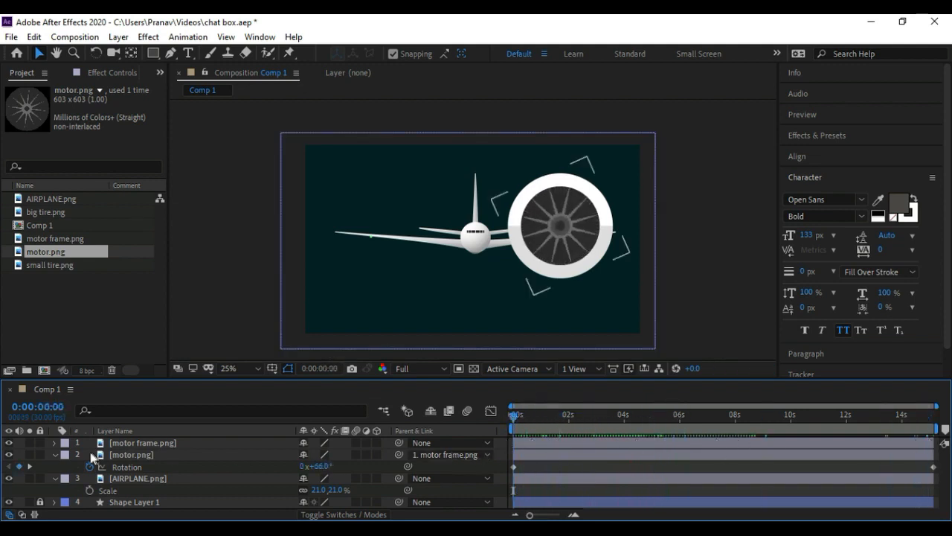
left_click(54, 455)
left_click(141, 444)
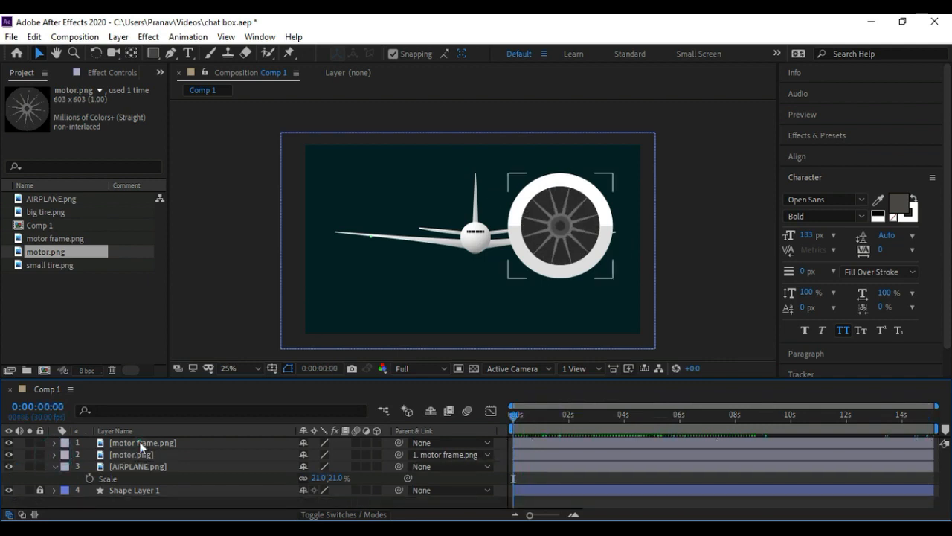
left_click(141, 444)
left_click(158, 452)
left_click(146, 441)
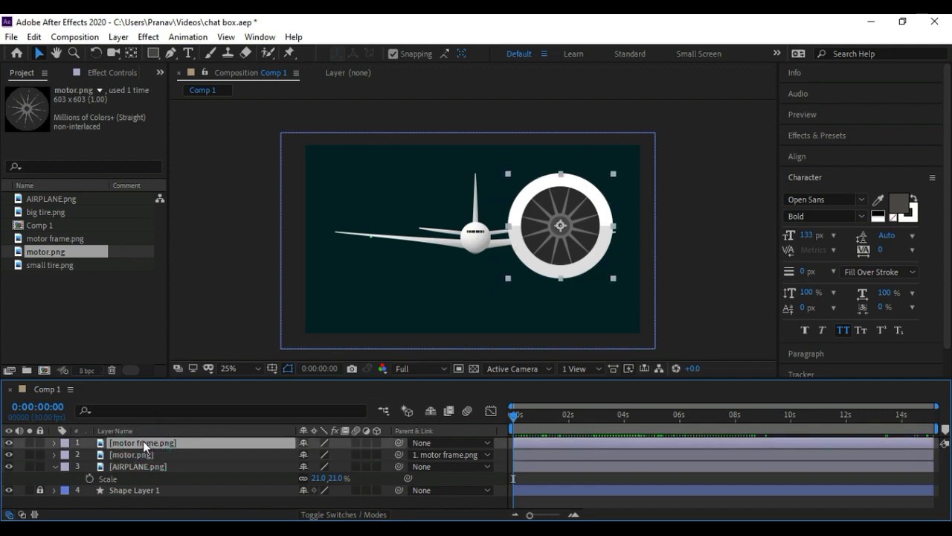
left_click(153, 455)
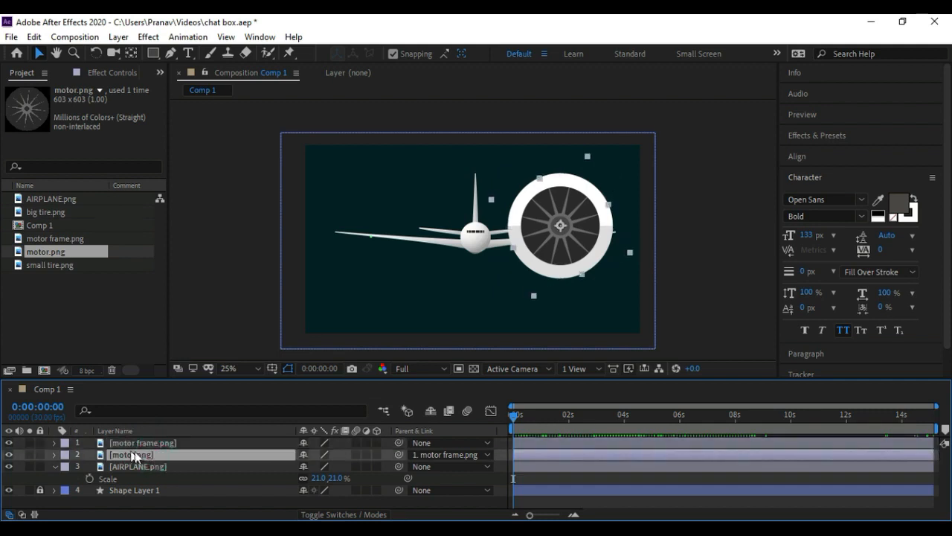
left_click(154, 442)
left_click(54, 466)
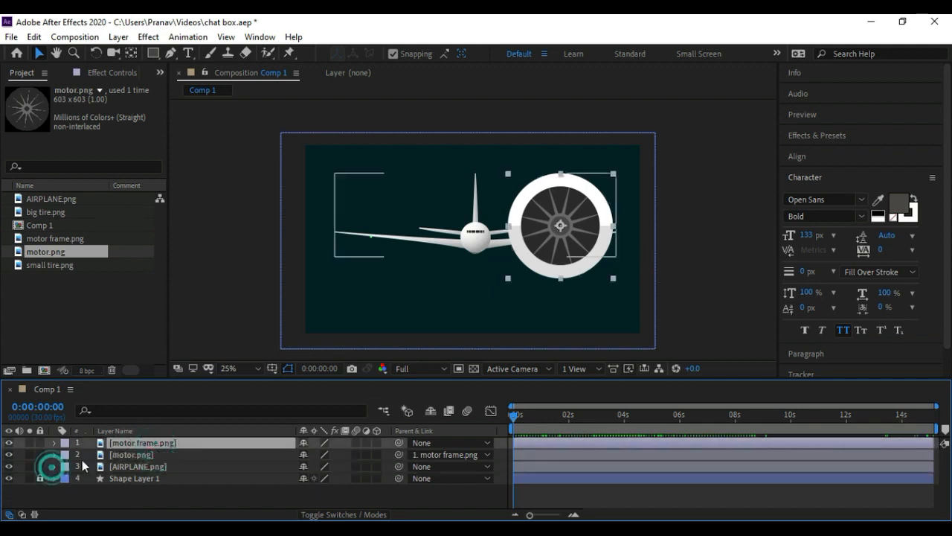
Scale motor frame.png to 22% and move the motor beneath the right-hand wing, close to the fuselage
left_click(153, 441)
key("s")
left_click_drag(342, 454, 298, 455)
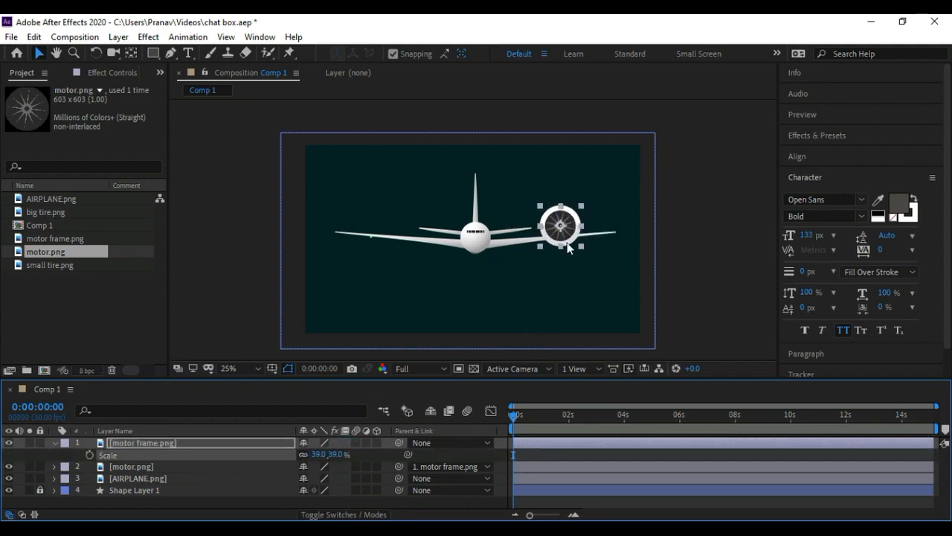
key("period")
left_click_drag(623, 202, 525, 296)
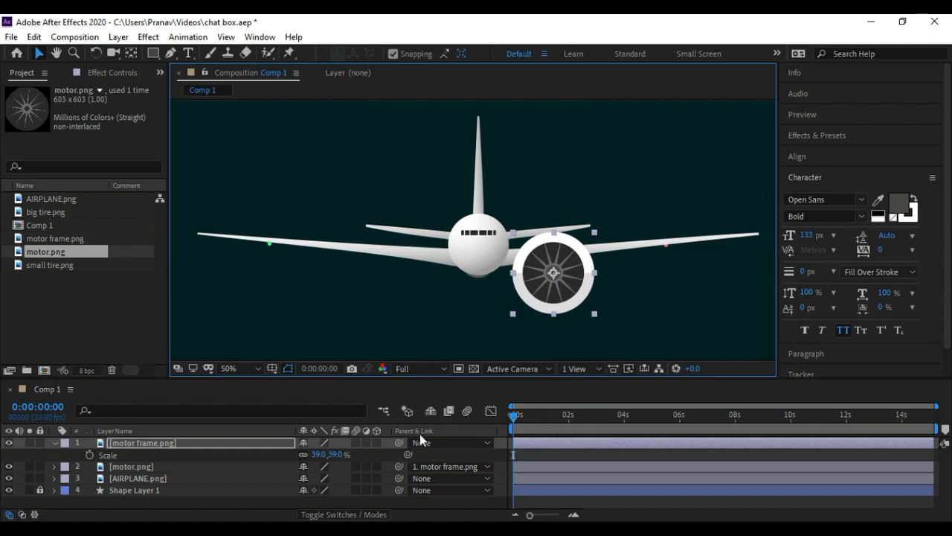
left_click_drag(335, 454, 321, 457)
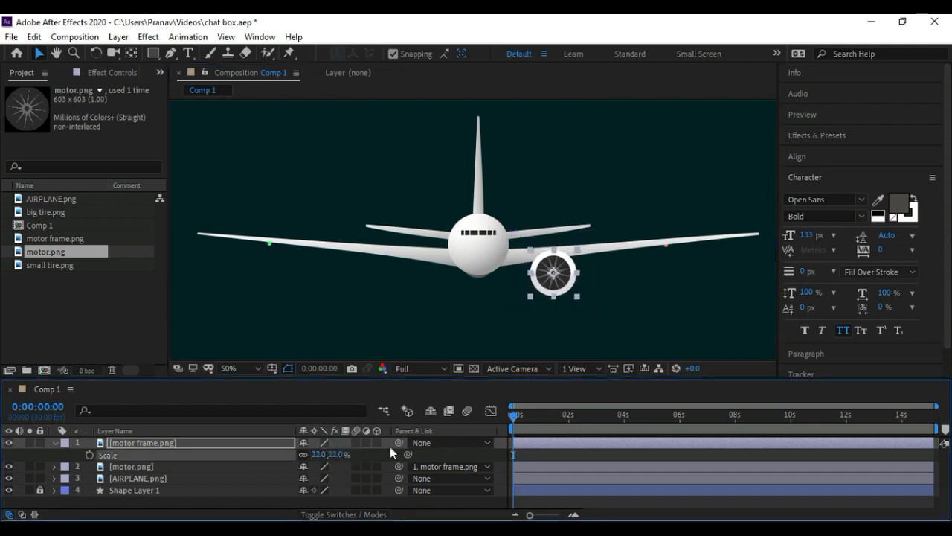
Nudge motor frame.png so the motor hangs just under the right-hand wing beside the fuselage, and collapse its properties
key("shift+Up")
key("shift+Right")
key("shift+Left")
key("shift+Left")
key("shift+Up")
key("shift+Right")
key("shift+Down")
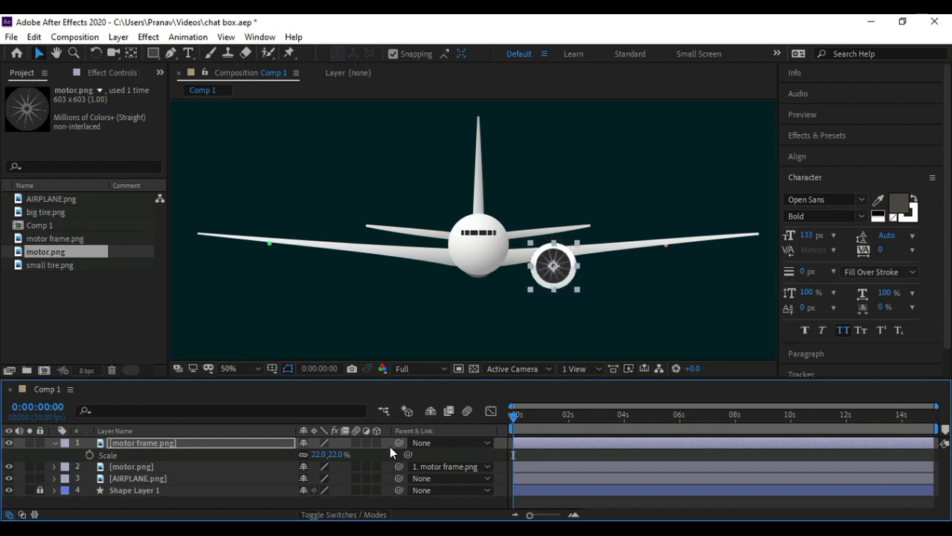
key("shift+Left")
key("shift+Up")
key("shift+Right")
key("shift+Down")
key("shift+Left")
key("shift+Right")
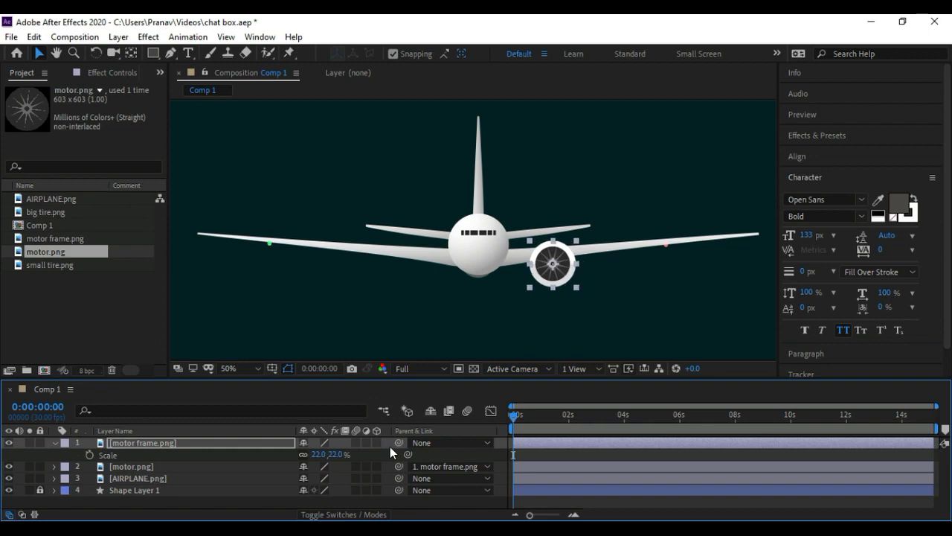
key("Right")
key("Right")
key("Right")
key("Right")
key("Right")
key("Right")
key("Right")
key("Up")
key("Up")
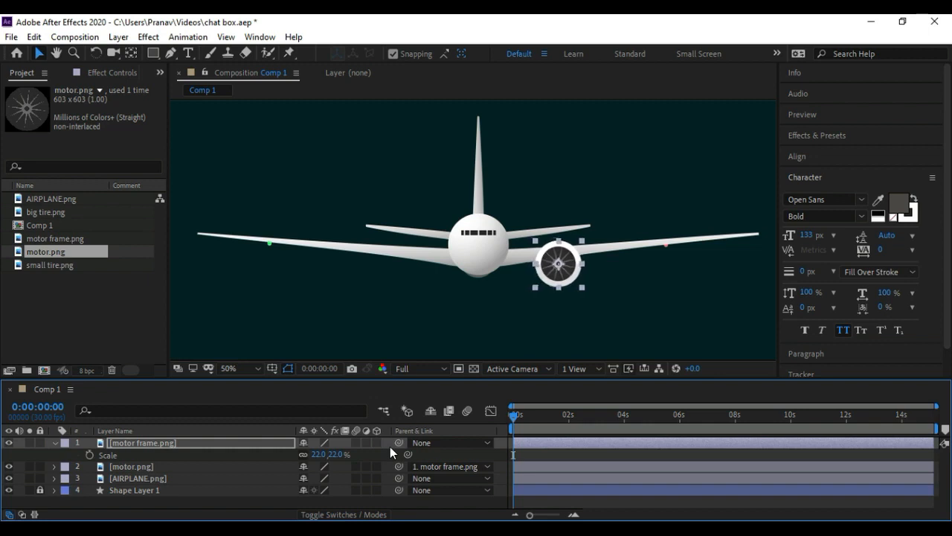
key("Left")
key("Left")
key("Left")
key("Left")
key("Left")
key("Left")
key("Left")
key("Left")
key("Left")
key("Down")
key("Down")
key("Down")
key("Down")
key("Down")
key("Down")
key("Down")
key("Down")
key("Down")
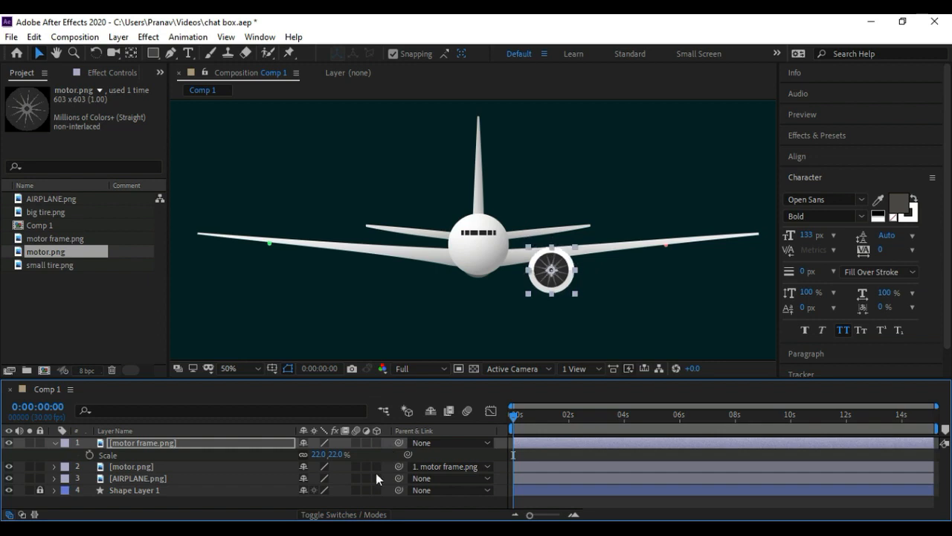
left_click(54, 442)
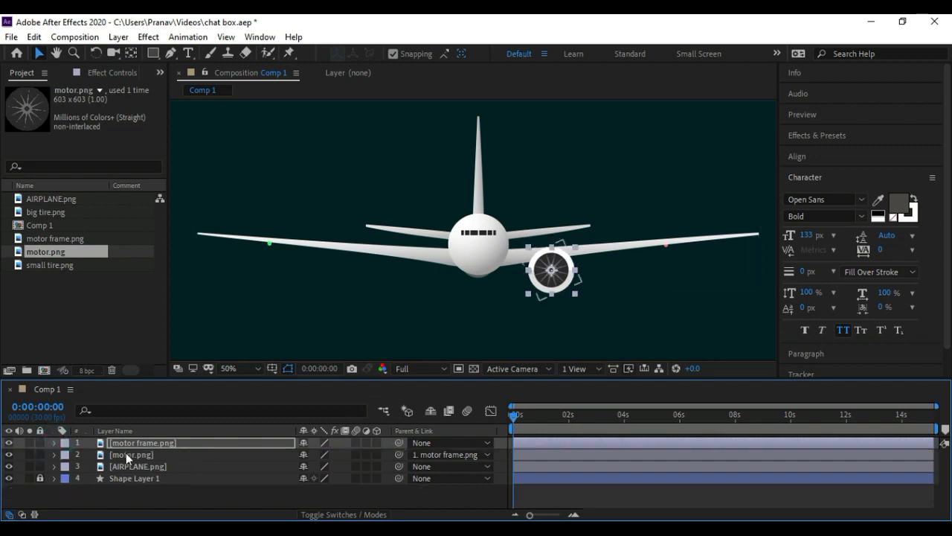
Duplicate the motor frame.png and motor.png layers together
left_click(126, 454)
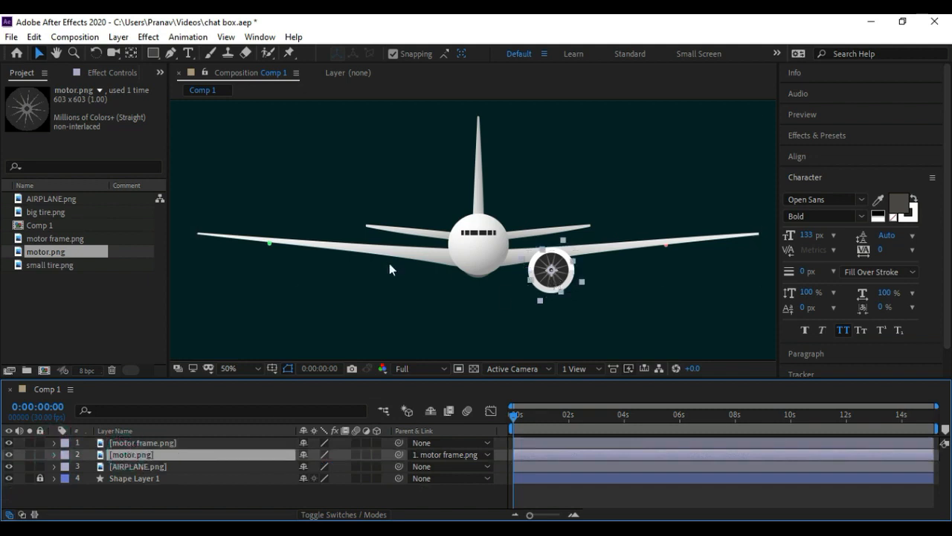
left_click(161, 443)
left_click(168, 453)
left_click(168, 446)
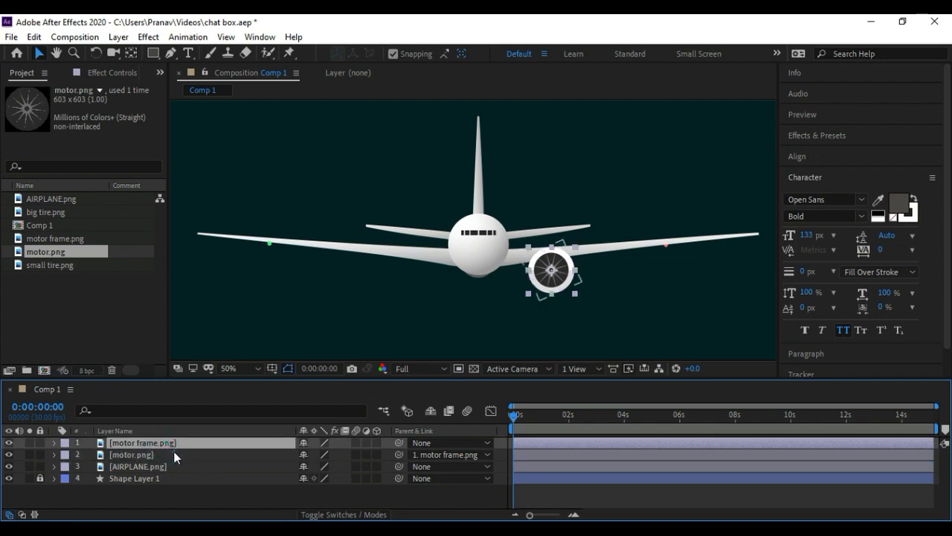
left_click(173, 451, "ctrl")
key("ctrl+d")
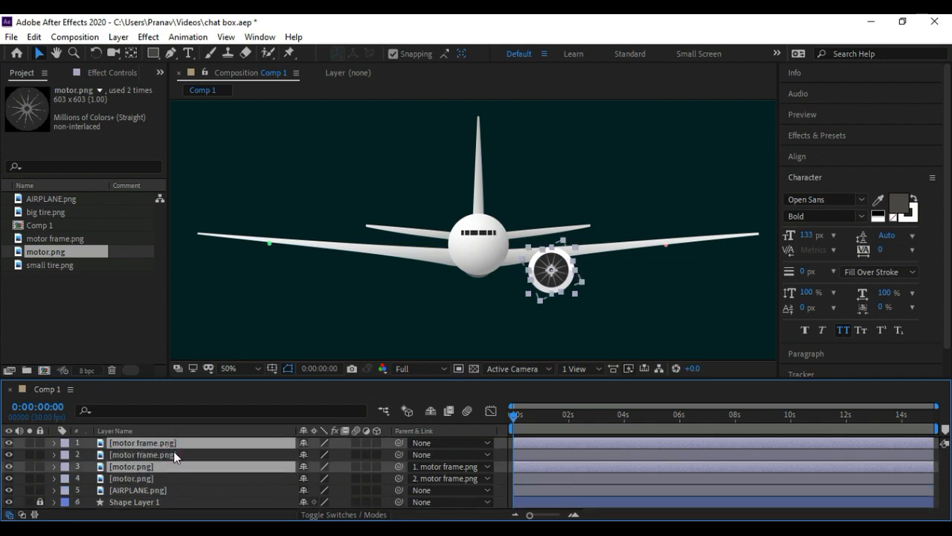
Move the duplicated motor and frame horizontally to the matching position under the left-hand wing
key("shift+Left")
key("shift+Left")
key("shift+Left")
key("shift+Left")
key("shift+Left")
key("shift+Left")
key("shift+Left")
key("shift+Left")
key("shift+Left")
key("shift+Left")
key("shift+Left")
key("shift+Left")
key("shift+Left")
key("shift+Left")
key("shift+Left")
key("shift+Left")
key("shift+Left")
key("shift+Left")
key("shift+Left")
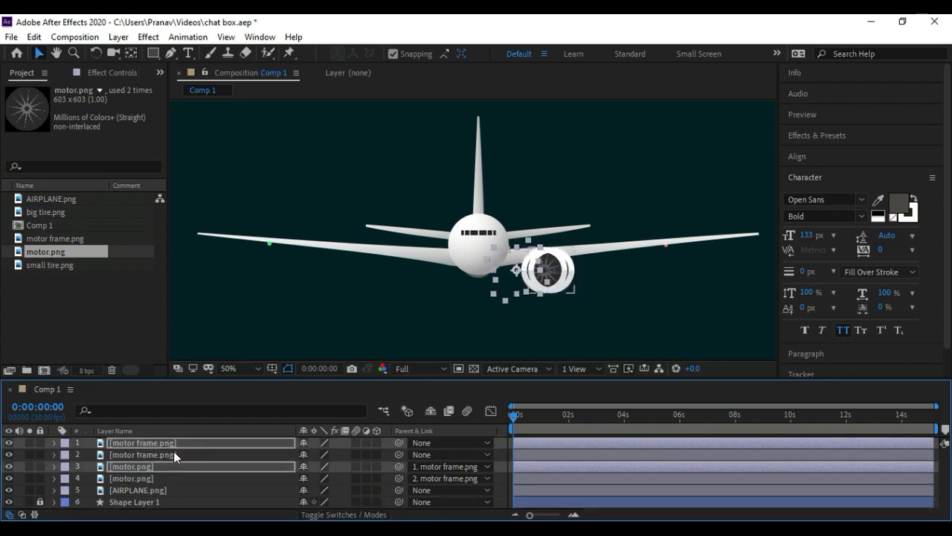
key("shift+Left")
key("shift+Left")
key("shift+Left")
key("shift+Left")
key("shift+Left")
key("shift+Left")
key("shift+Left")
key("shift+Left")
key("shift+Left")
key("shift+Left")
key("shift+Left")
key("shift+Left")
key("shift+Left")
key("shift+Left")
key("shift+Left")
key("shift+Left")
key("shift+Left")
key("shift+Left")
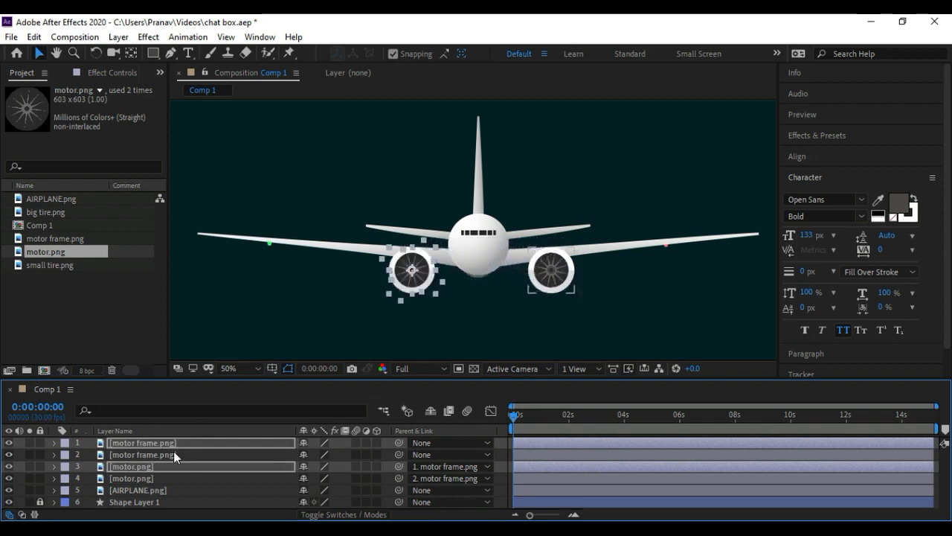
key("shift+Left")
key("shift+Right")
key("shift+Right")
key("shift+Left")
key("shift+Right")
key("shift+Left")
key("Left")
key("Left")
key("Right")
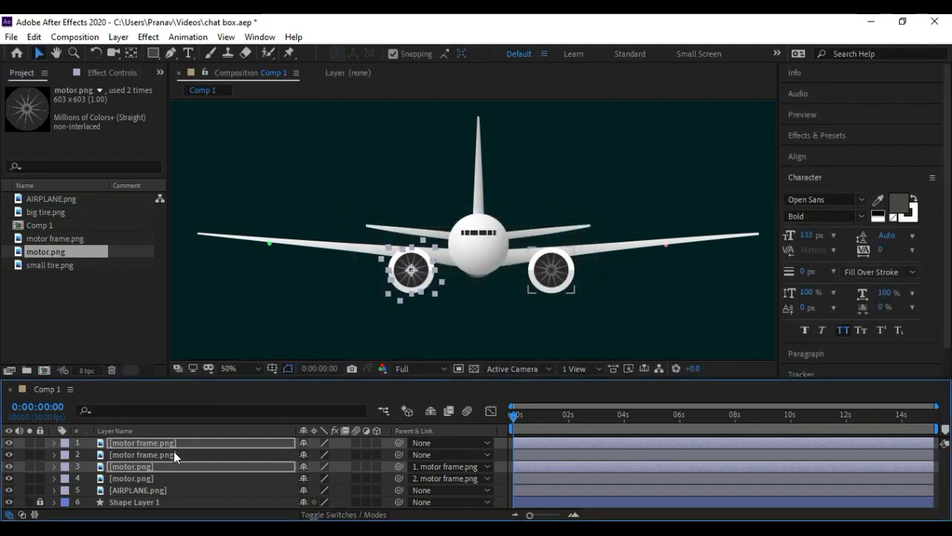
Restack the duplicated motor.png layer directly beneath its own motor frame.png layer
left_click(172, 465)
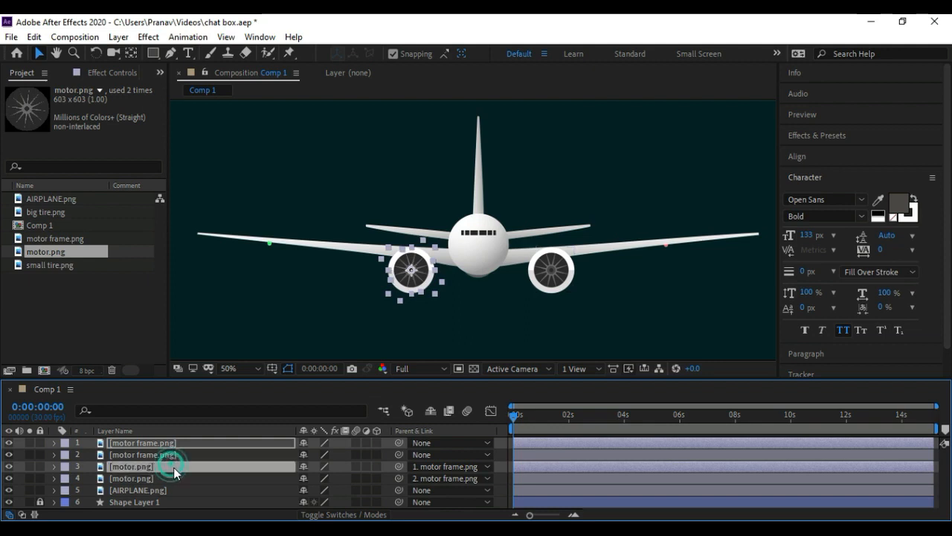
left_click_drag(173, 467, 191, 459)
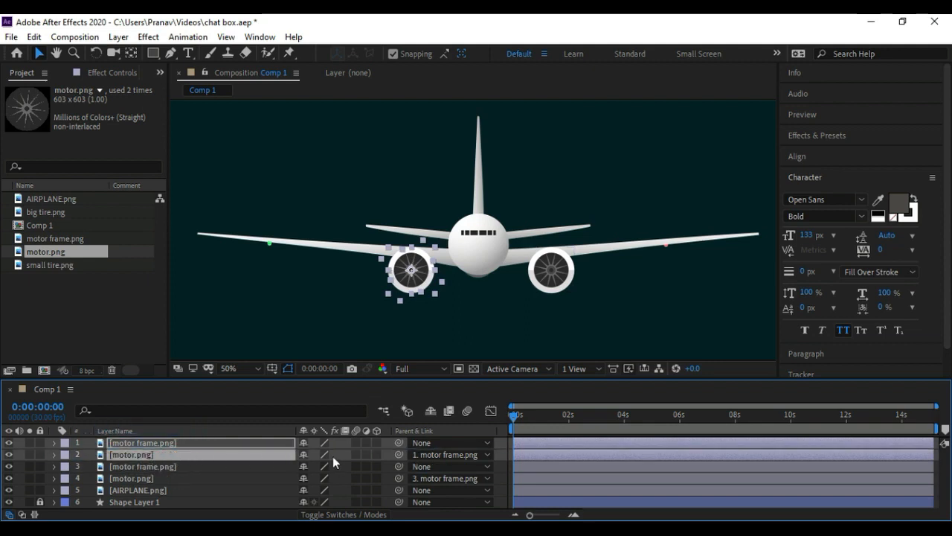
left_click(332, 456)
Rename the duplicated layers motor frame.png 2 and motor.png 2
left_click(138, 454)
left_click(152, 443)
right_click(152, 443)
left_click(206, 432)
left_click(183, 443)
type("2")
left_click(177, 452)
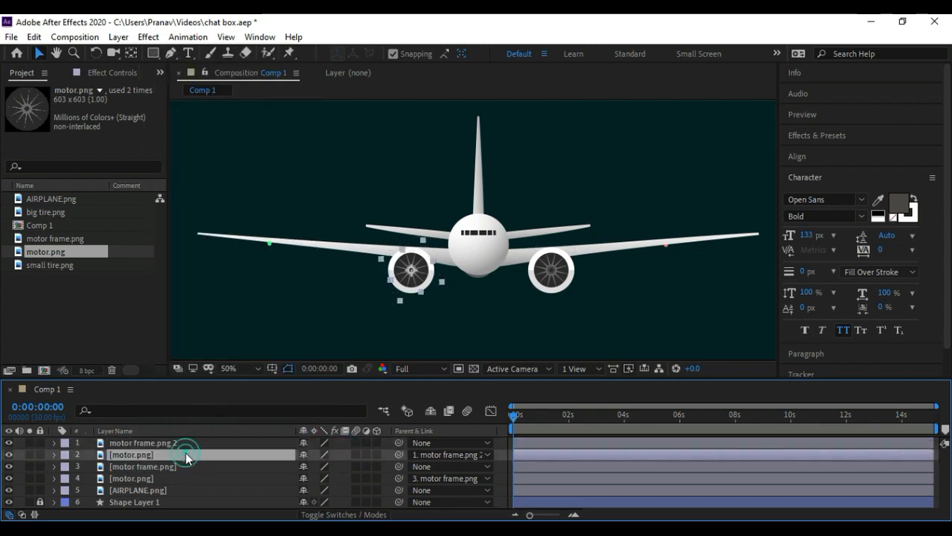
right_click(168, 453)
left_click(183, 444)
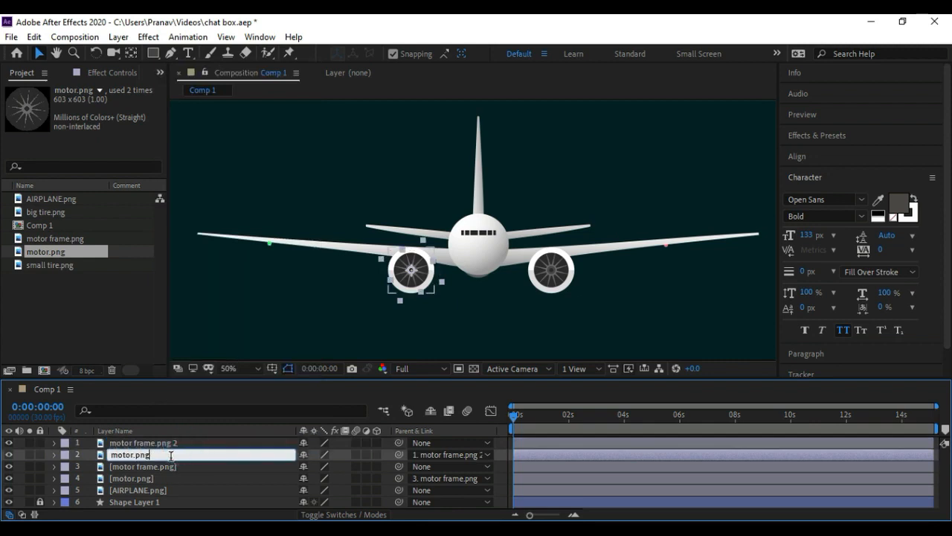
left_click(340, 454)
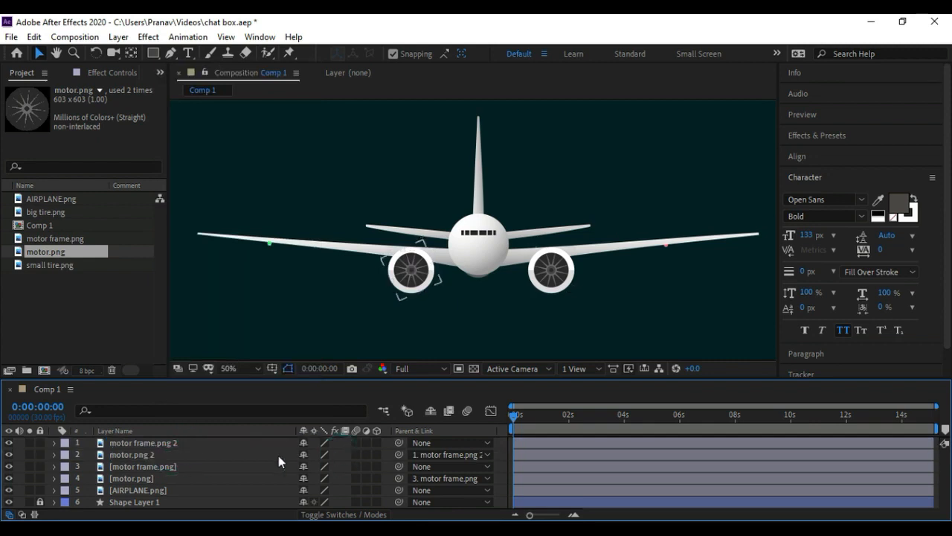
Check the paired motor and frame layers, play back the spinning motors, and return to the start of the timeline
left_click(157, 478)
left_click(149, 466)
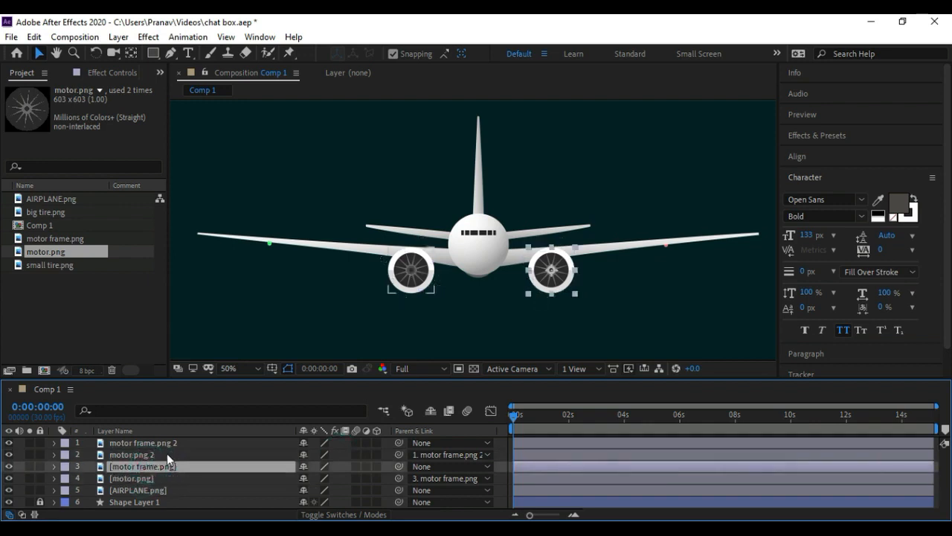
left_click(162, 455)
left_click(167, 443)
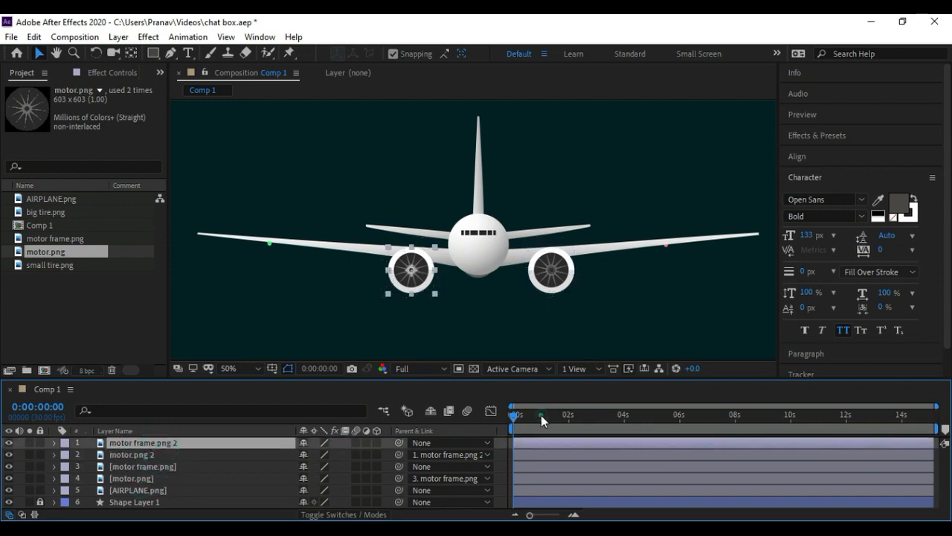
left_click(608, 323)
key("space")
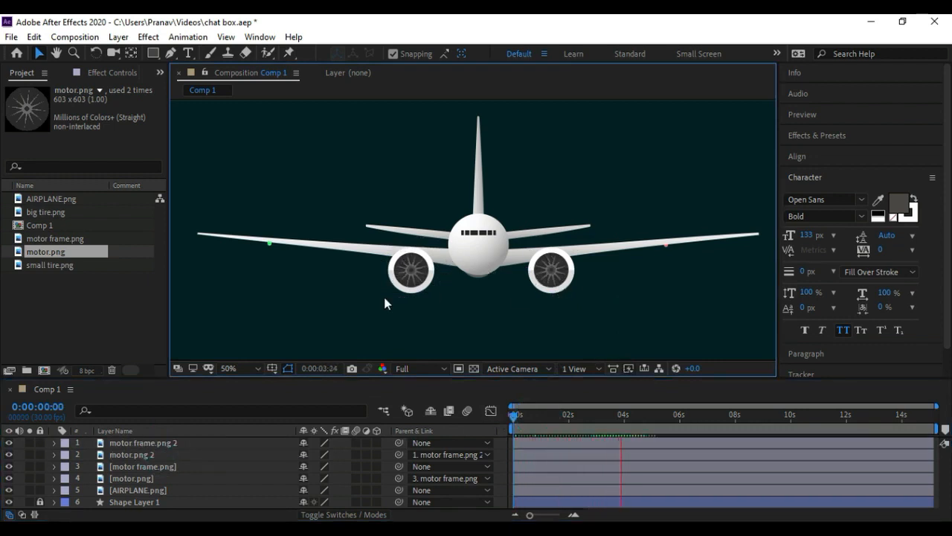
left_click_drag(518, 418, 469, 419)
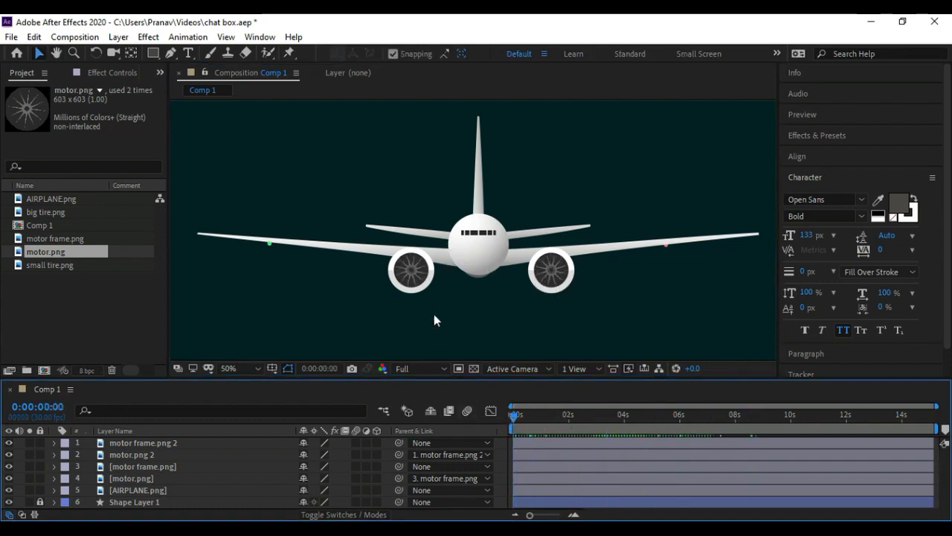
left_click_drag(536, 419, 501, 421)
Add big tire.png to the composition above all other layers and centre it horizontally on the airplane's fuselage
left_click(59, 266)
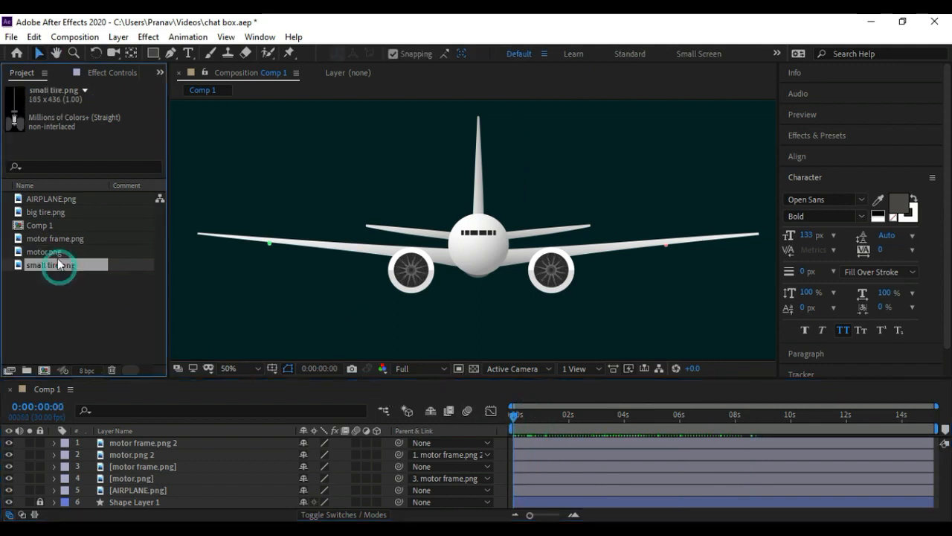
left_click(59, 212)
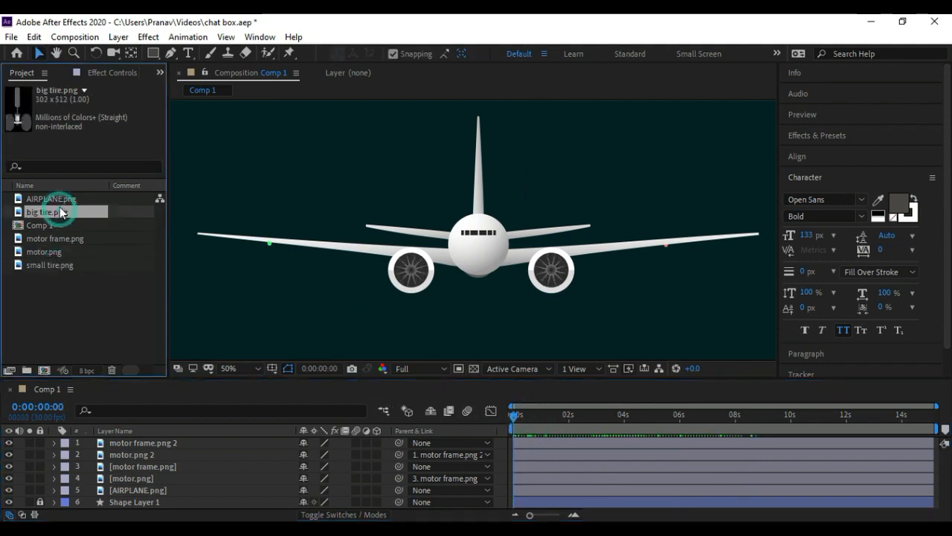
left_click(56, 203)
left_click(52, 215)
left_click_drag(104, 222, 485, 260)
left_click_drag(487, 193, 477, 193)
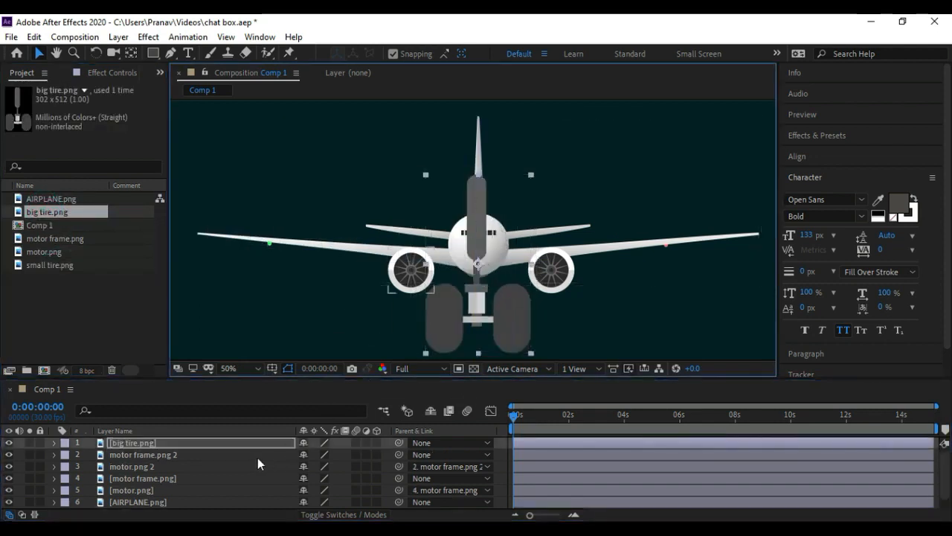
Scale the big tire.png layer down to 40%
left_click(216, 445)
key("s")
left_click_drag(347, 455, 298, 450)
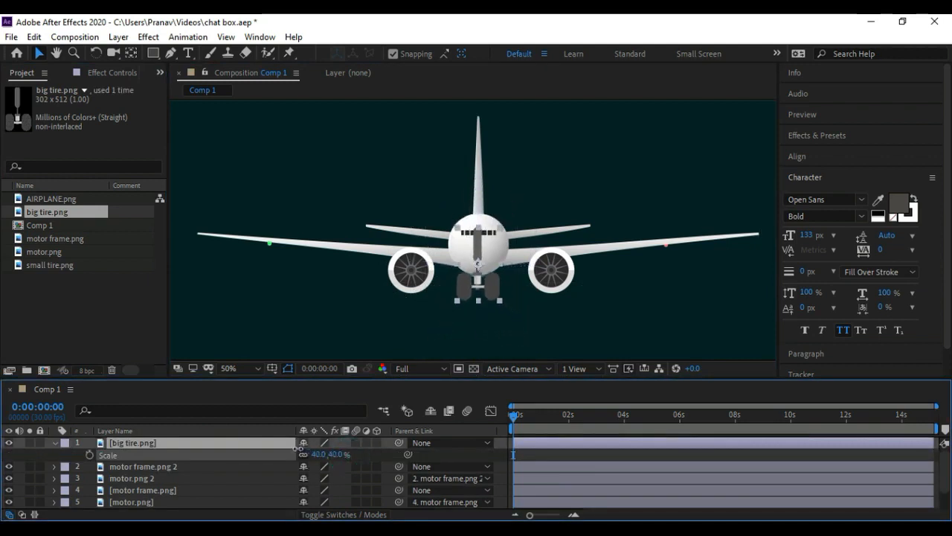
Move the big tire layer lower so the wheels hang beneath the airplane's fuselage
left_click(504, 286)
left_click_drag(479, 250, 482, 275)
scroll(518, 322, "down", 2)
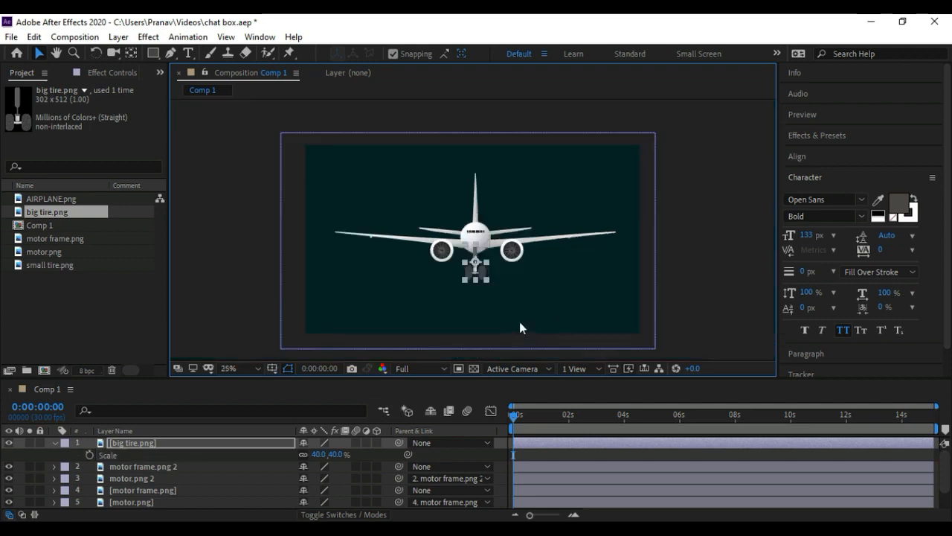
left_click(697, 295)
left_click(480, 274)
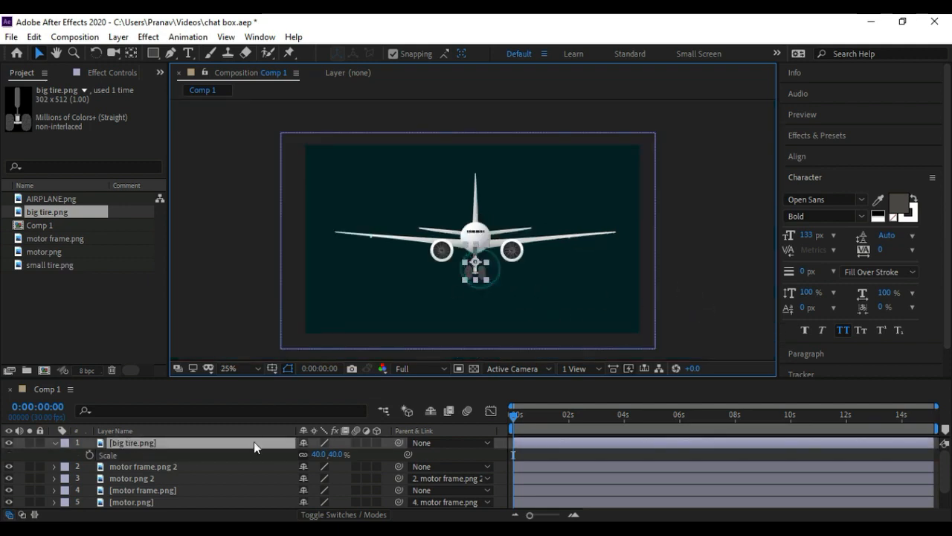
Scale the big tire layer to 32% and adjust its vertical position under the fuselage
left_click_drag(333, 453, 328, 454)
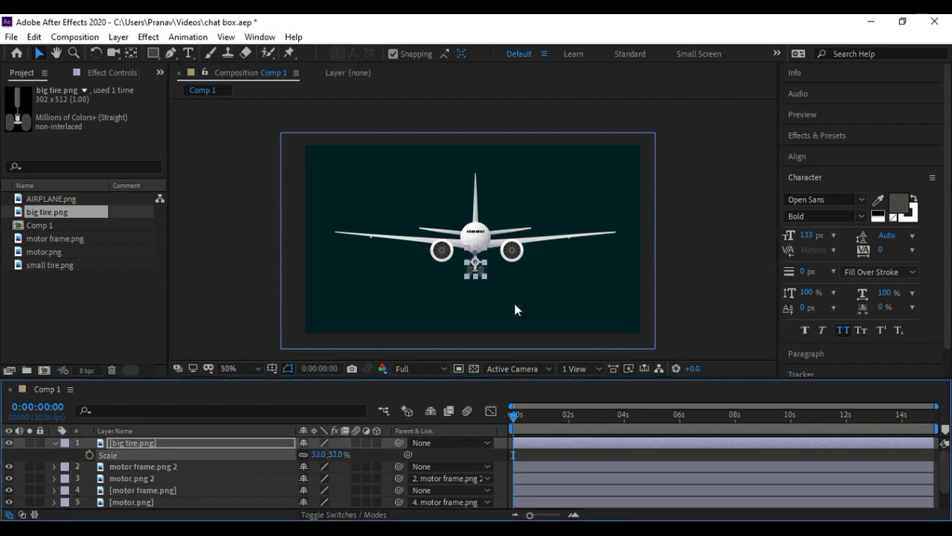
scroll(514, 299, "up", 2)
left_click(476, 274)
left_click_drag(476, 269, 476, 266)
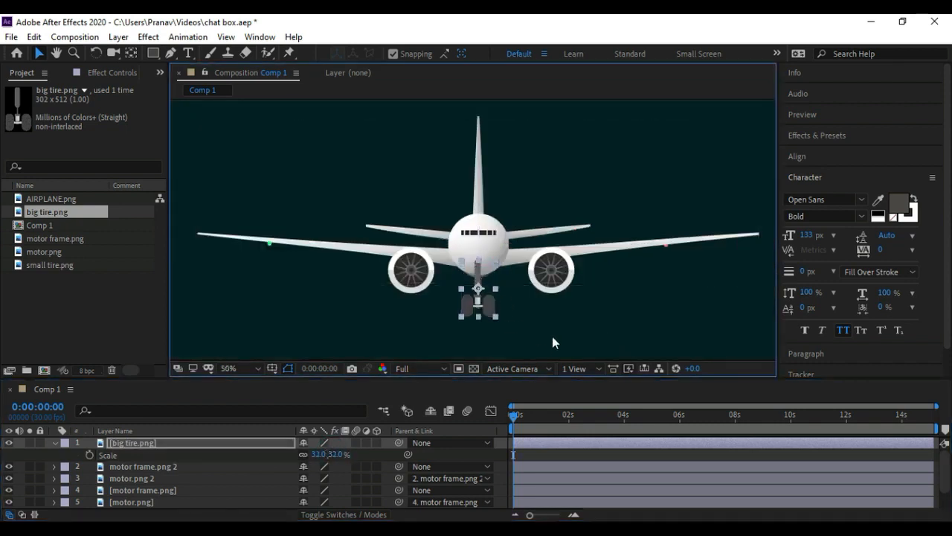
left_click(55, 443)
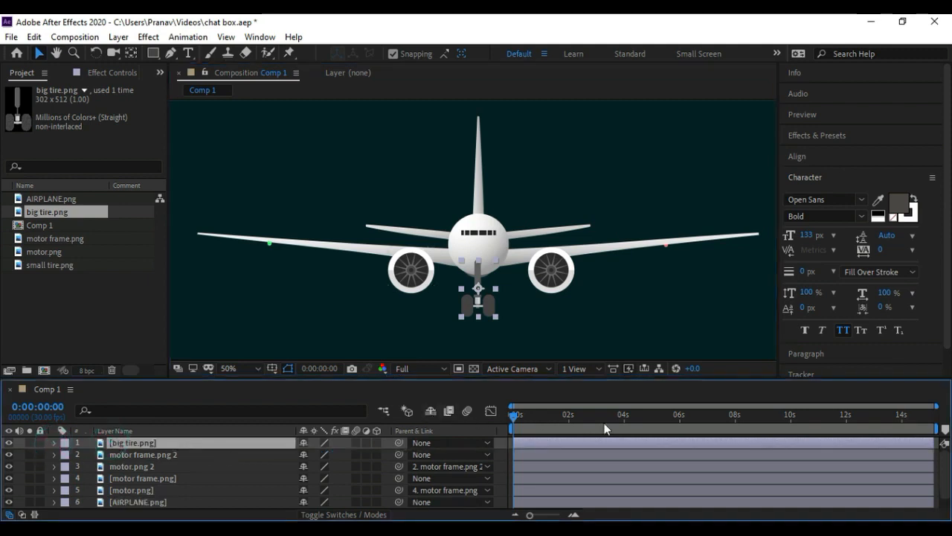
Move the big tire layer's anchor point to the top end of its strut
scroll(496, 281, "up", 2)
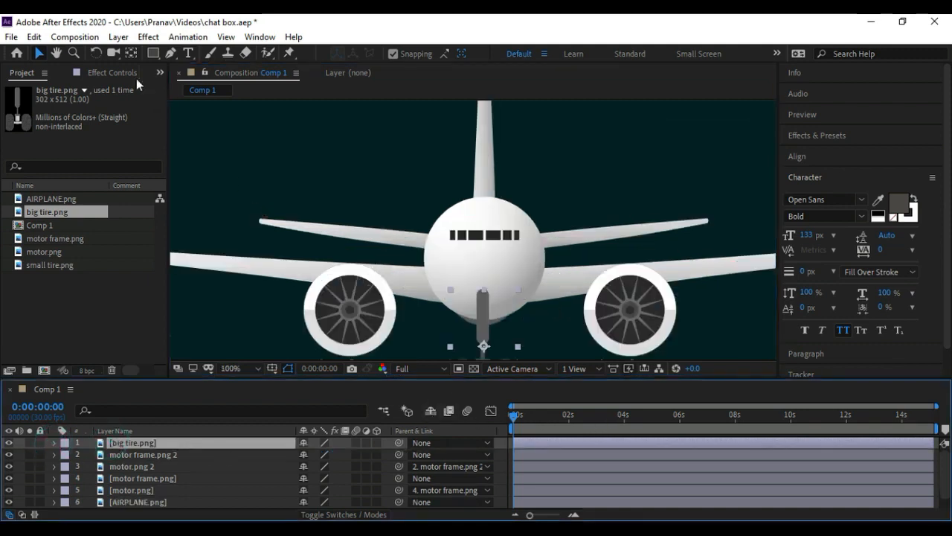
left_click(56, 53)
left_click_drag(589, 285, 569, 190)
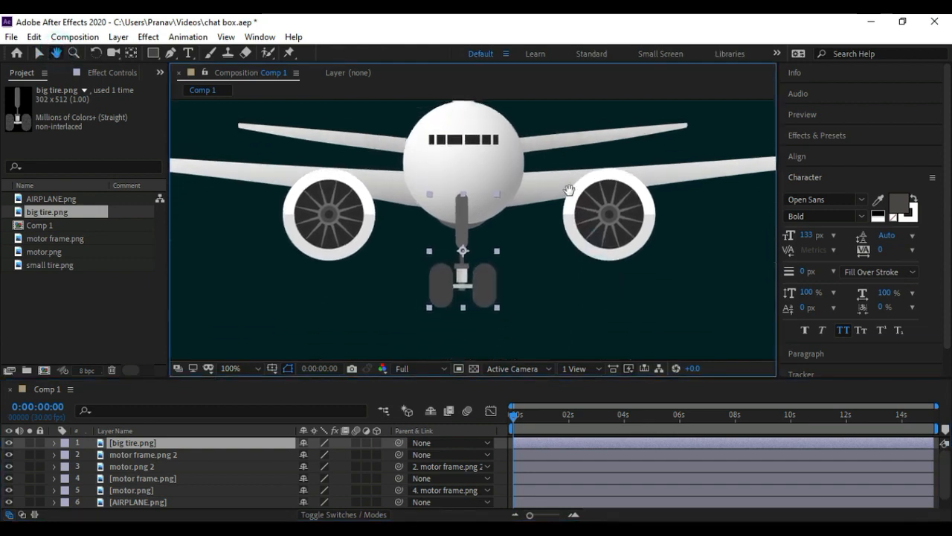
left_click(131, 53)
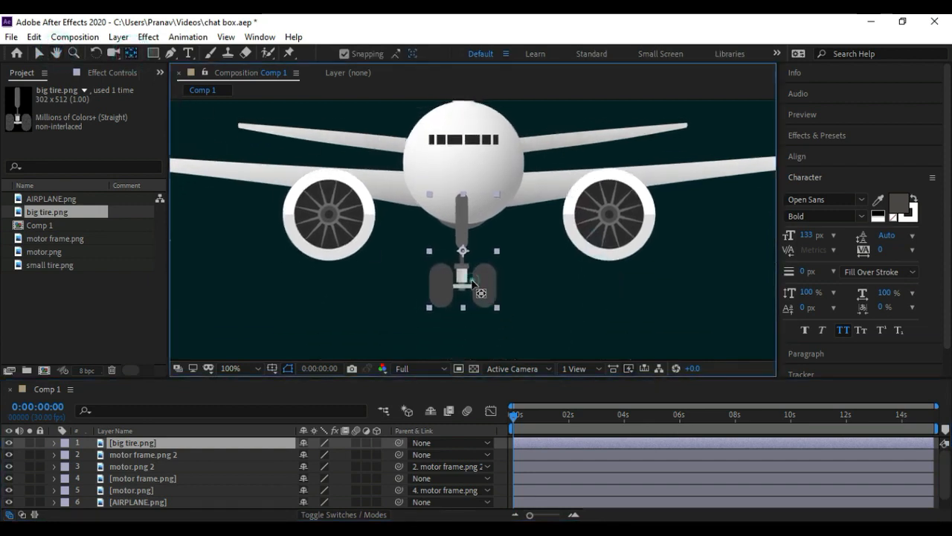
left_click_drag(459, 215, 463, 195)
left_click(40, 54)
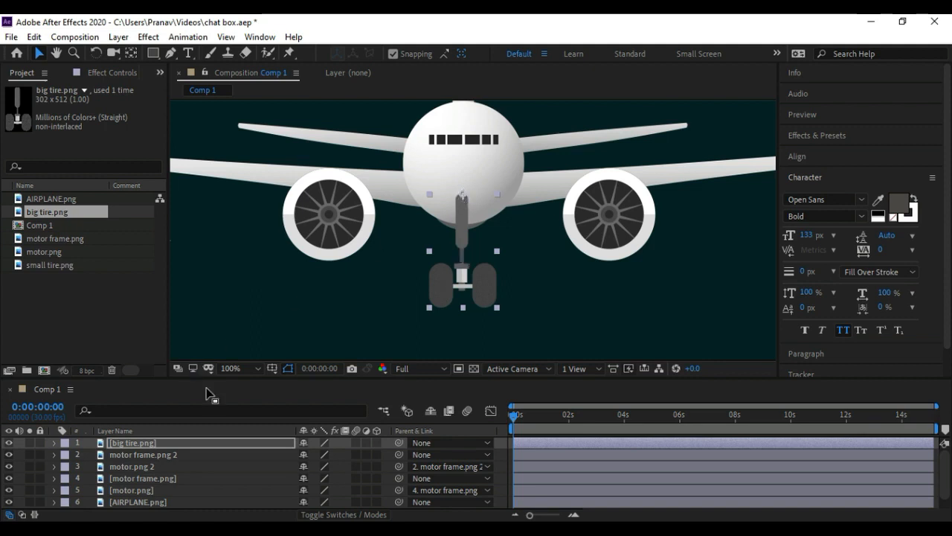
Keyframe the big tire layer's scale at 32% at 0:00:01:29 and 0% at 0:00:00:00
left_click(157, 443)
key("s")
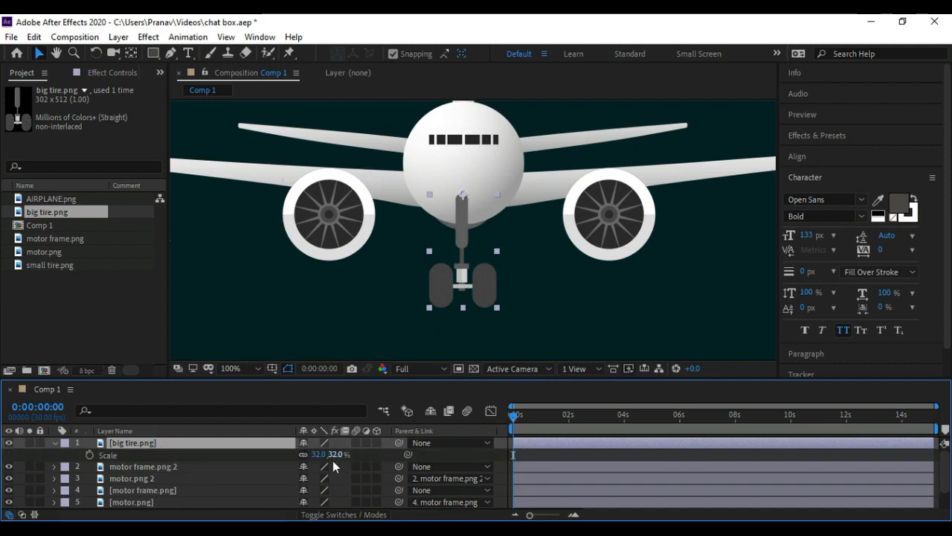
left_click_drag(531, 416, 568, 421)
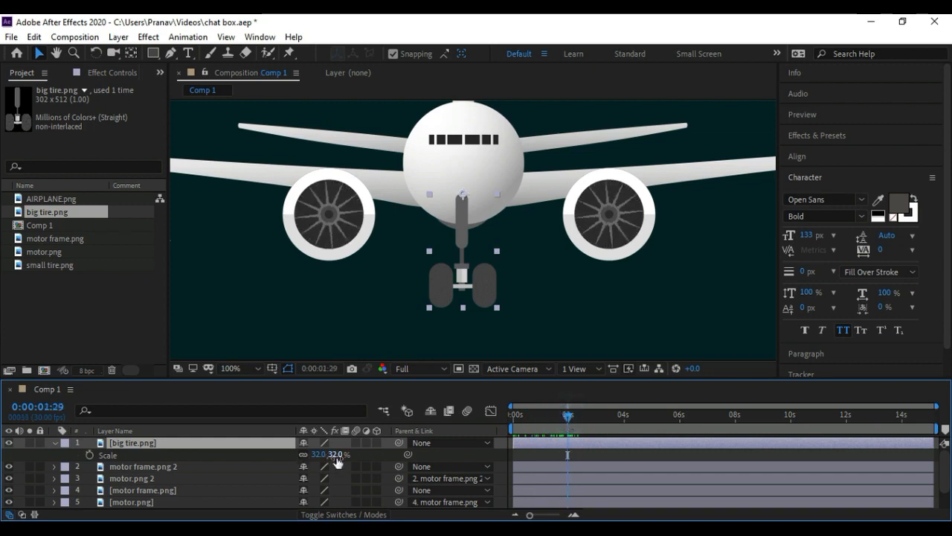
left_click(89, 454)
left_click_drag(569, 422, 512, 422)
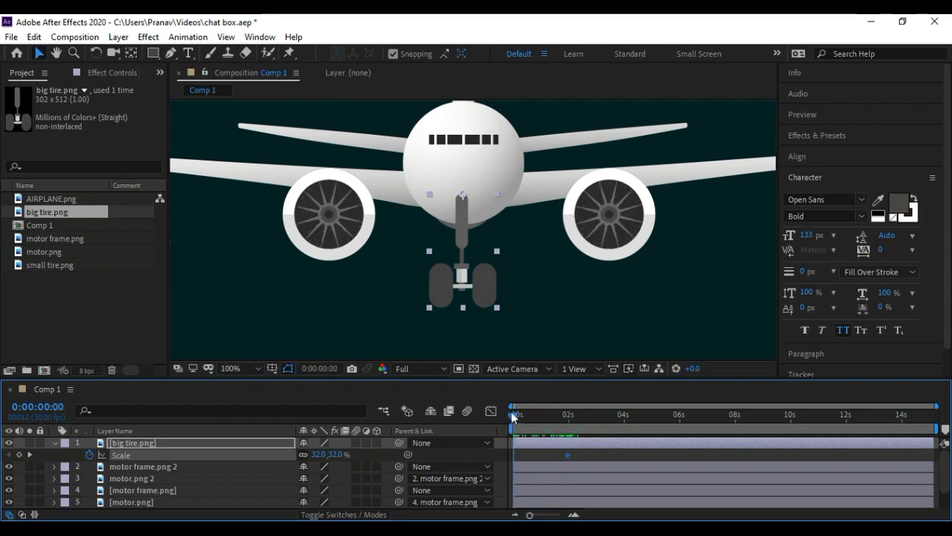
left_click(339, 454)
type("0")
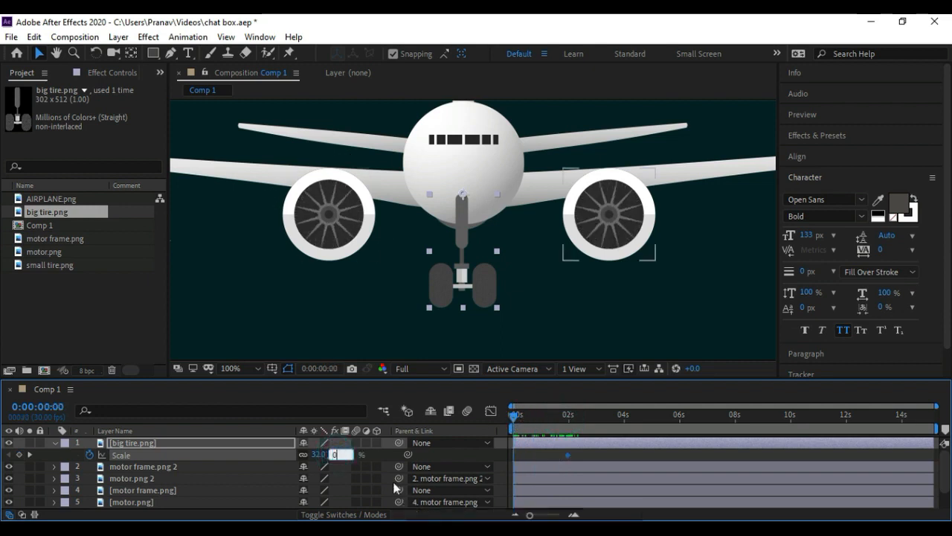
left_click(377, 455)
Preview the tire's scale animation and delete both of its scale keyframes
key("space")
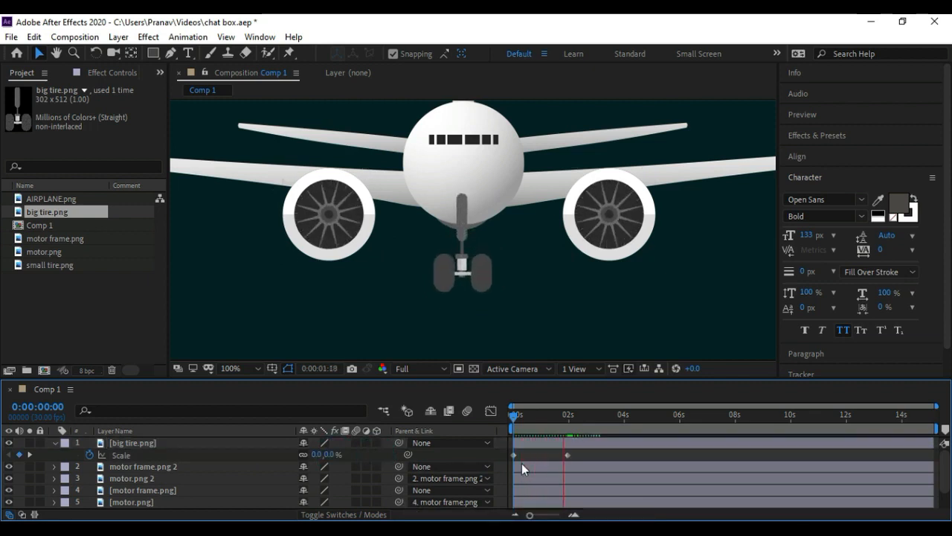
key("space")
left_click_drag(536, 417, 515, 419)
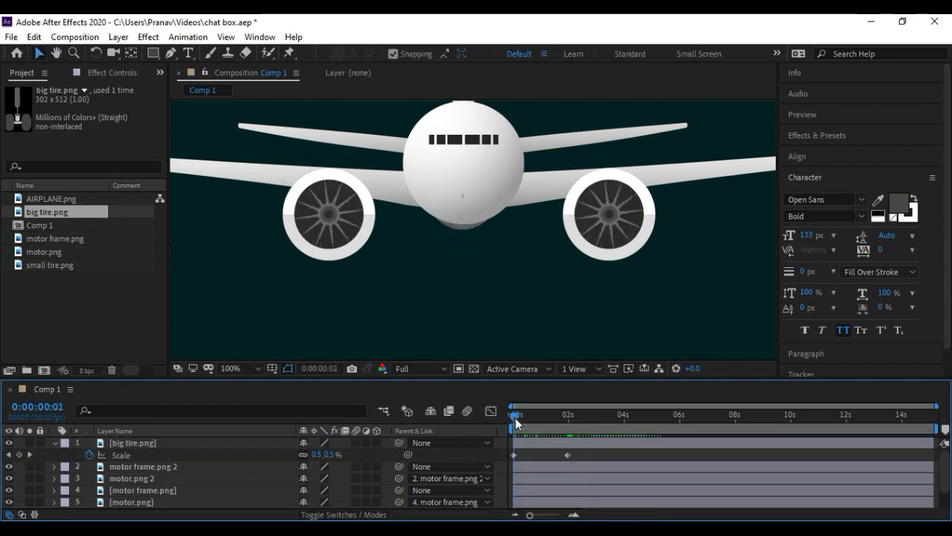
left_click_drag(576, 456, 510, 462)
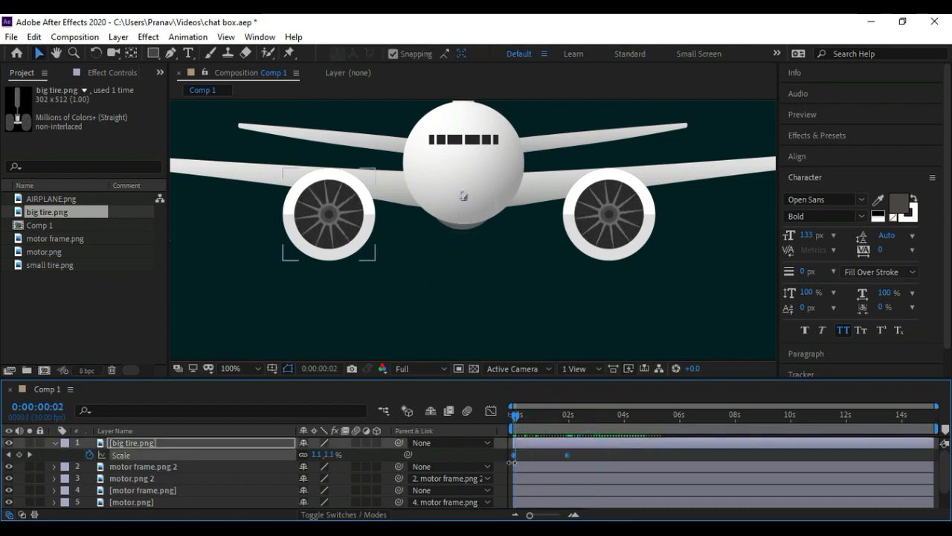
key("Delete")
Animate the big tire layer's scale from 0% at 0:00:00:00 to 32% at 0:00:01:29
left_click_drag(514, 423, 513, 419)
left_click(330, 455)
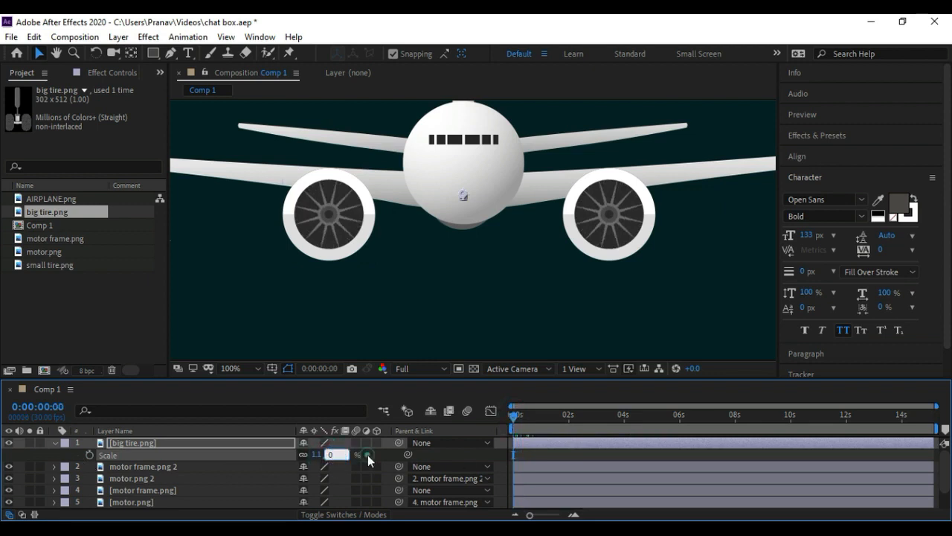
key("Return")
left_click(90, 454)
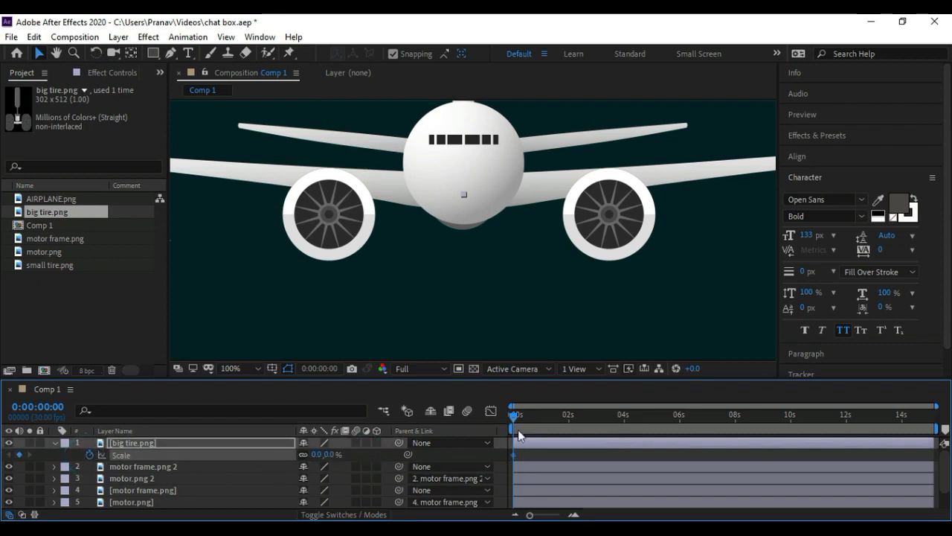
left_click_drag(514, 420, 569, 422)
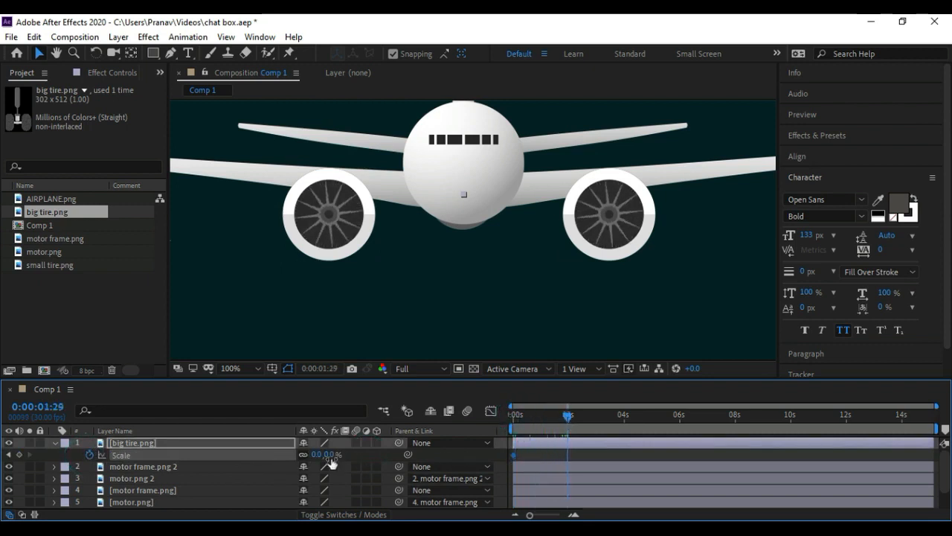
left_click_drag(328, 456, 351, 454)
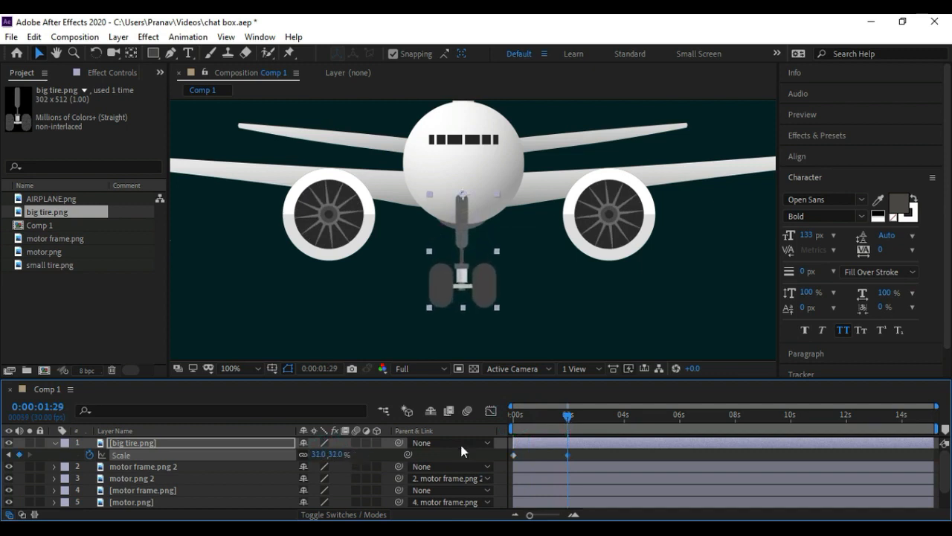
Ease both scale keyframes through Keyframe Velocity, setting the incoming influence to 75% and raising the outgoing influence
left_click_drag(568, 415, 515, 459)
left_click(582, 452)
right_click(567, 454)
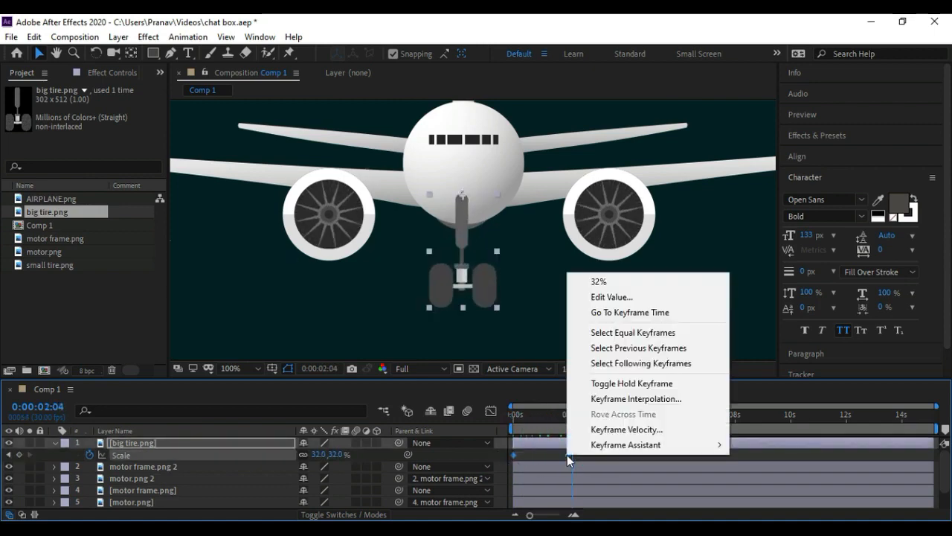
left_click(599, 429)
left_click(355, 256)
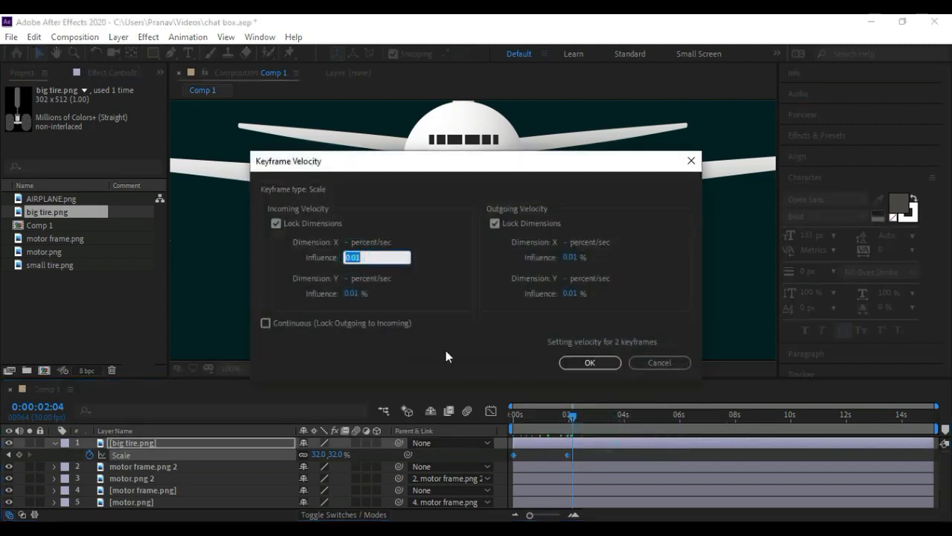
type("75")
left_click(569, 257)
type("7")
left_click(589, 363)
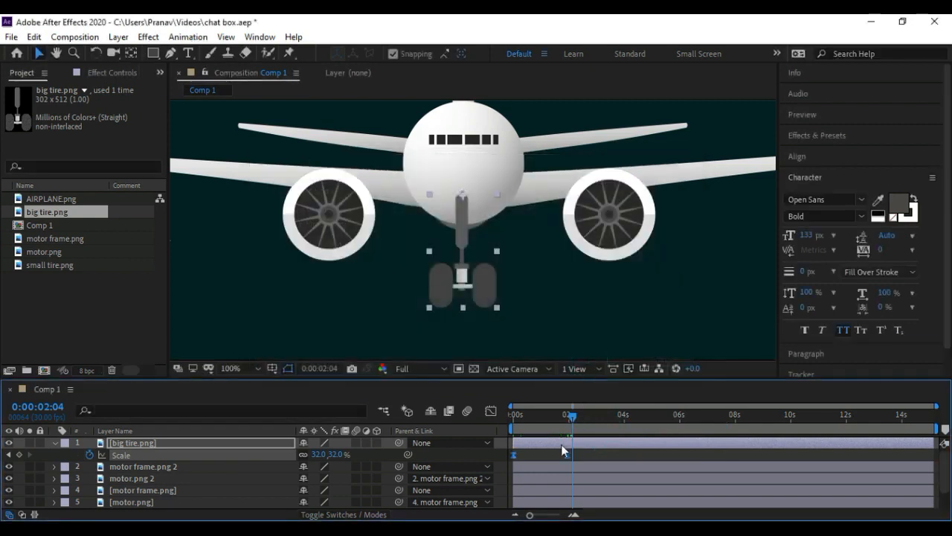
Play back the eased tire scaling and collapse the big tire layer's properties
key("space")
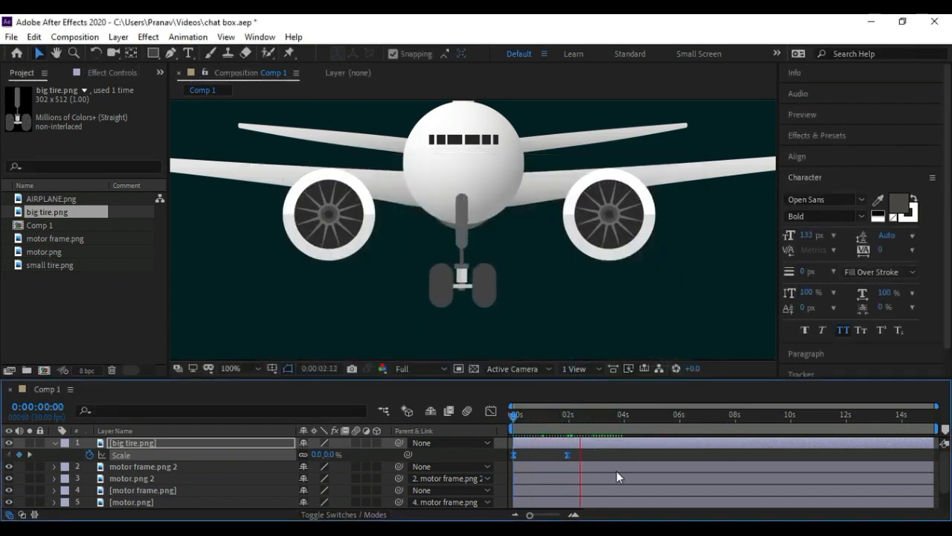
mouse_move(570, 416)
left_mouse_down()
mouse_move(587, 417)
mouse_move(508, 410)
mouse_move(561, 412)
left_mouse_up()
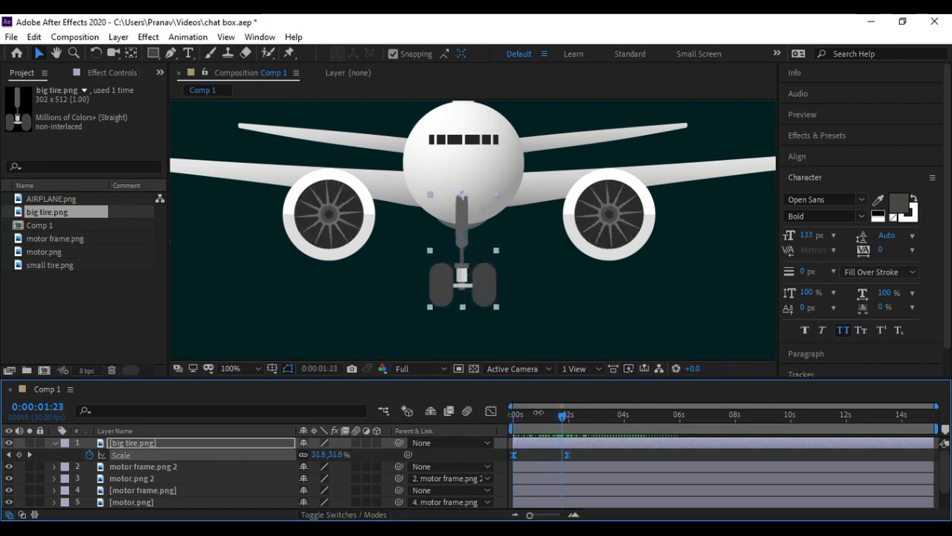
left_click(52, 442)
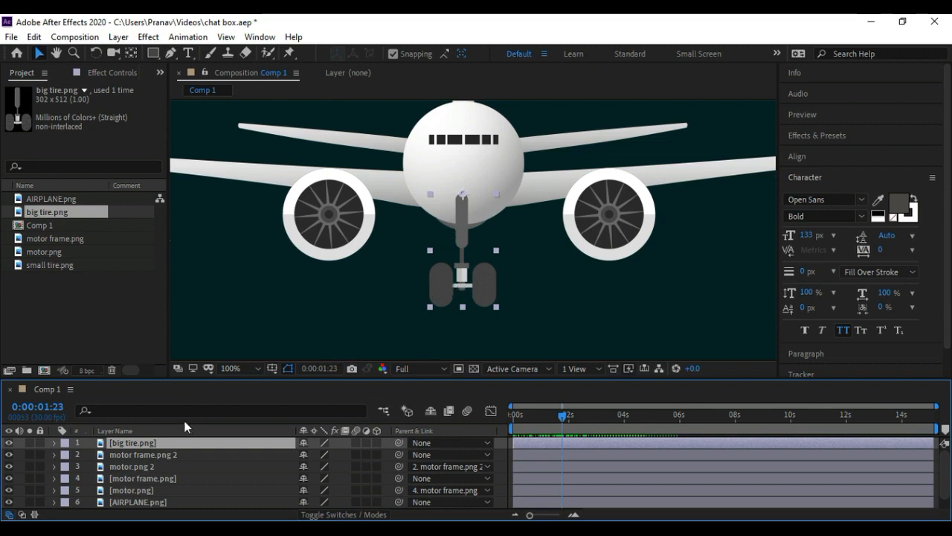
Place the big tire layer directly below the AIRPLANE.png layer and nudge the tire slightly upward
left_click_drag(171, 444, 171, 494)
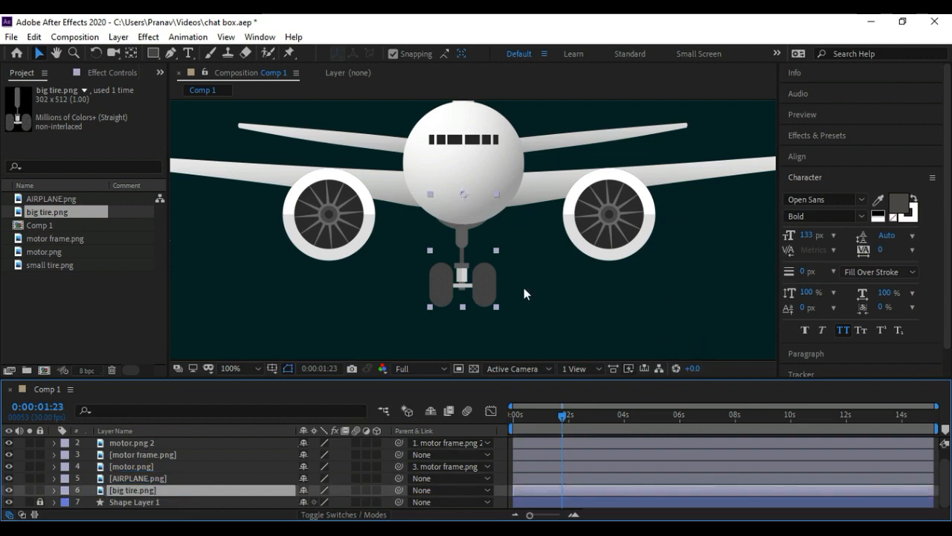
key("Up")
key("Up")
key("Up")
key("Up")
key("Up")
key("Up")
key("Up")
key("Up")
key("Up")
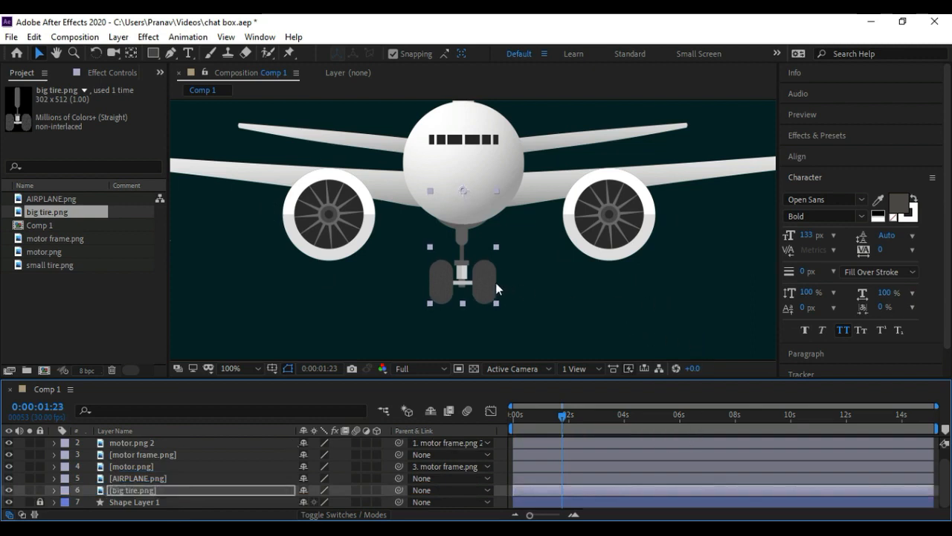
key("Up")
key("Up")
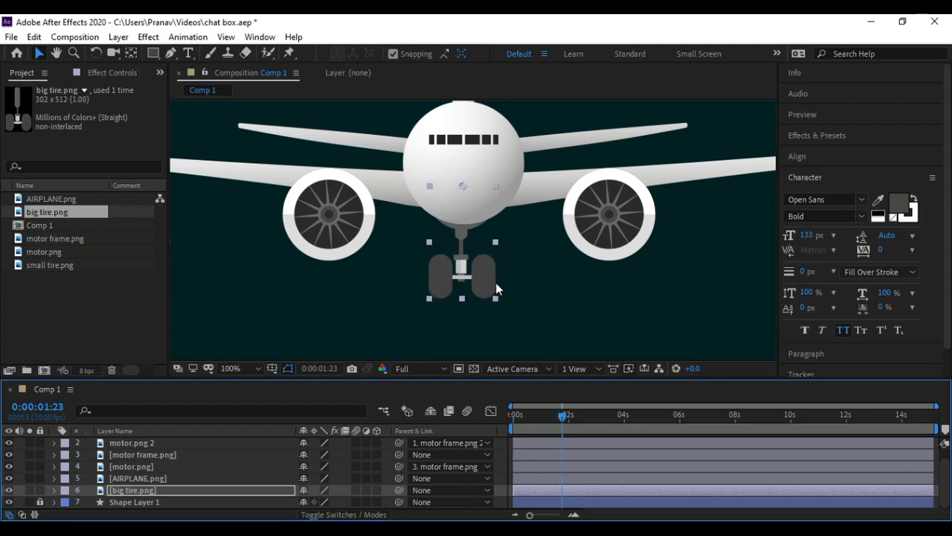
Play back the landing gear extending from behind the fuselage with the whole airplane in view
scroll(554, 281, "down", 1)
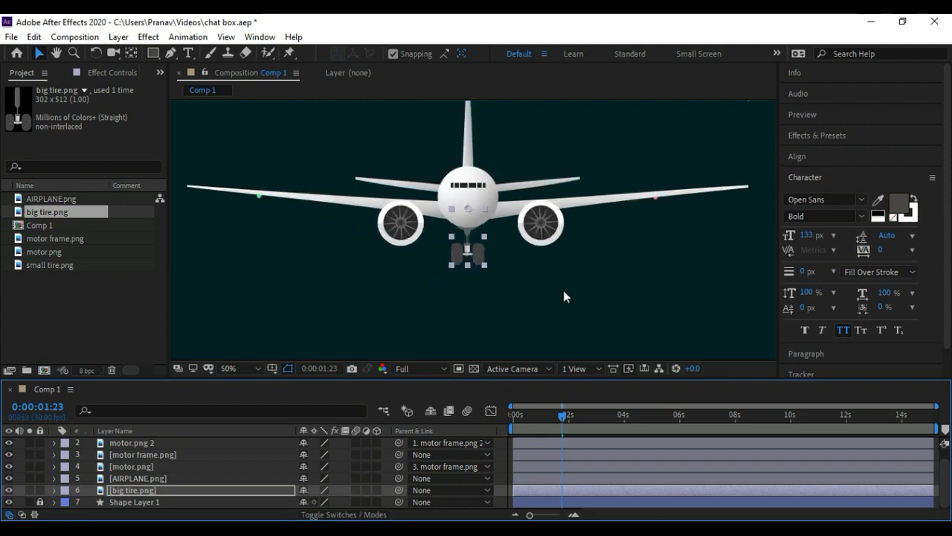
scroll(563, 290, "up", 1)
left_click_drag(560, 415, 516, 416)
scroll(539, 299, "down", 2)
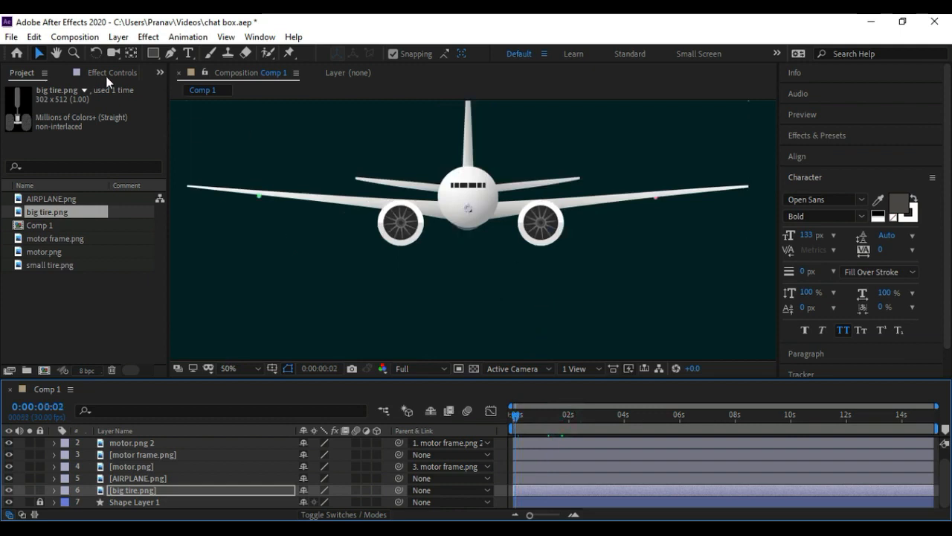
left_click(56, 54)
left_click_drag(708, 272, 706, 285)
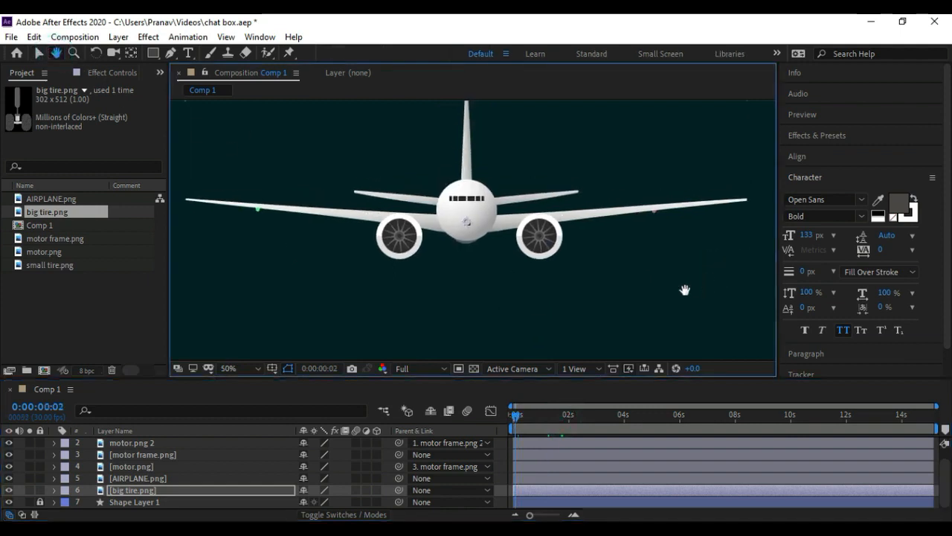
key("space")
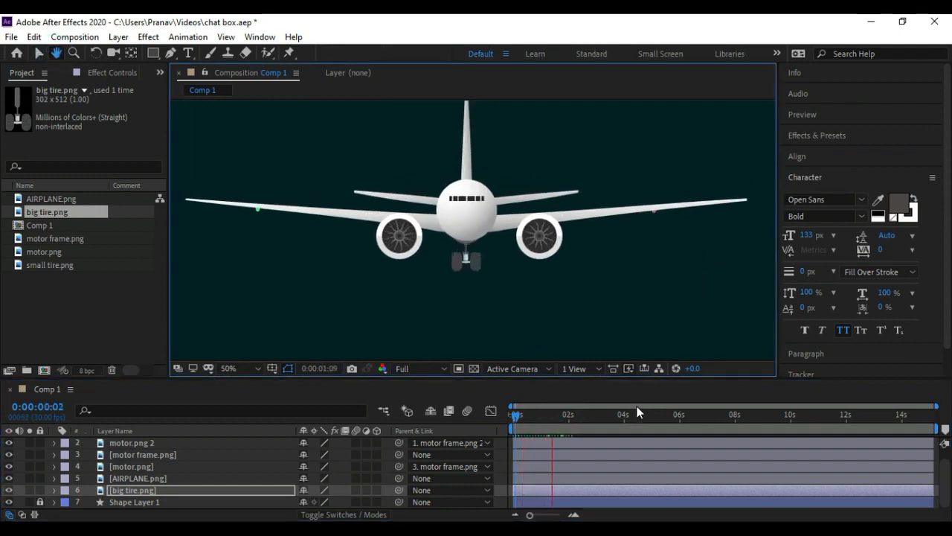
left_click_drag(578, 414, 502, 417)
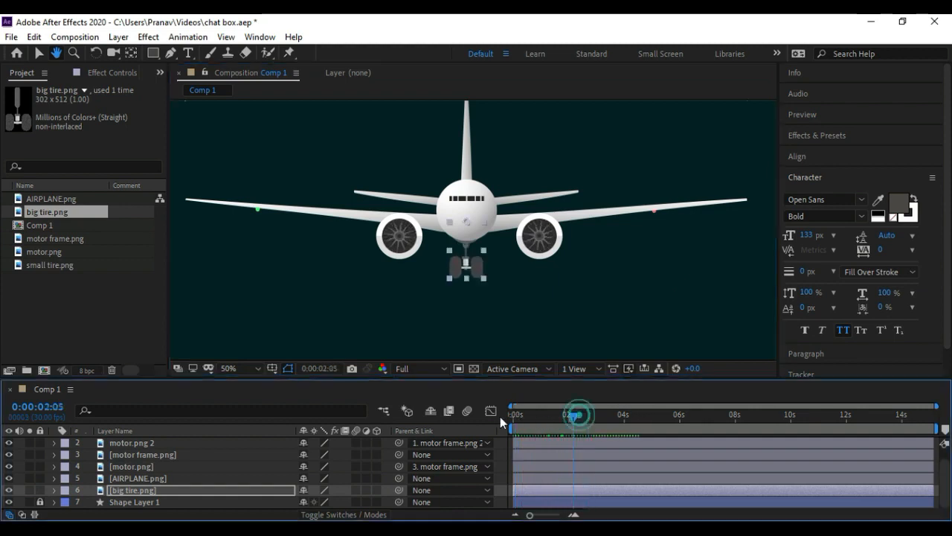
key("space")
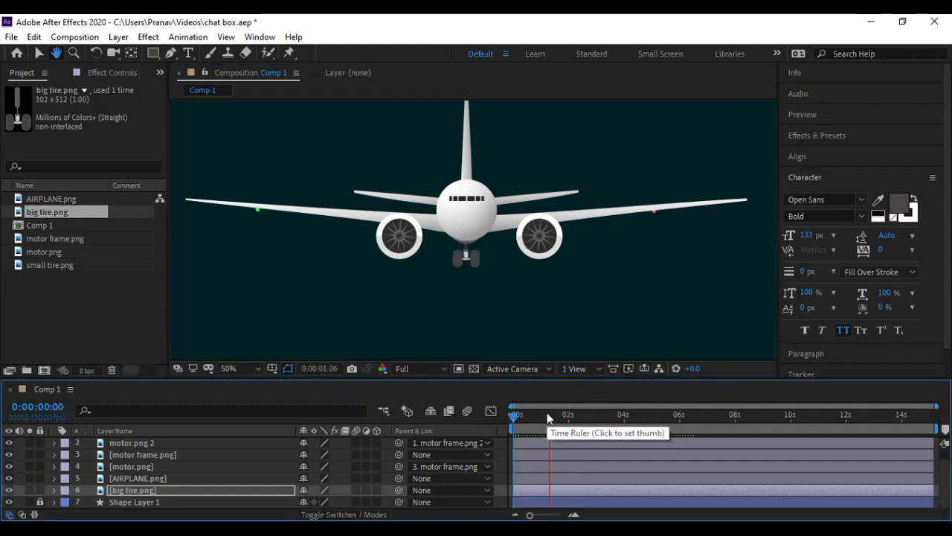
Replay the landing gear extension from the start and park the current time at 0:00:04:26
key("space")
left_click_drag(559, 418, 513, 420)
key("space")
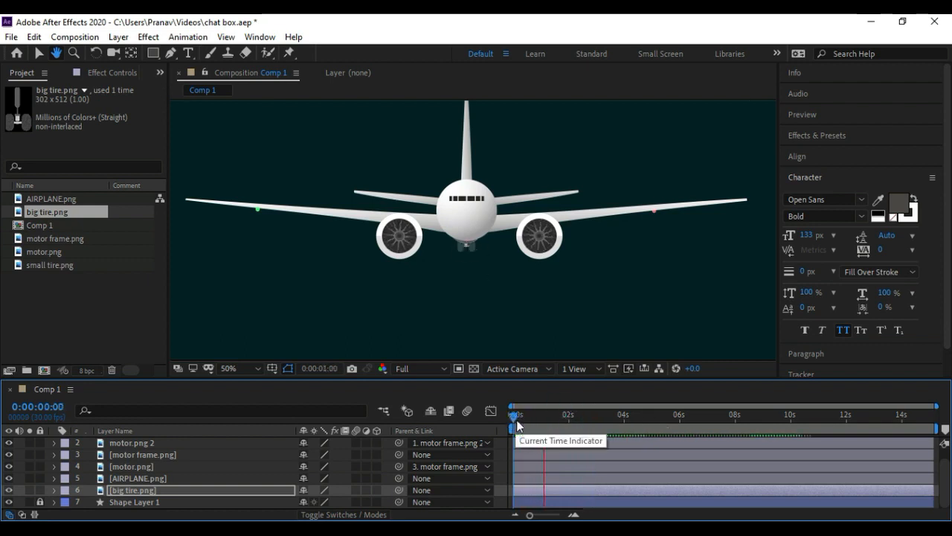
left_click_drag(559, 419, 648, 428)
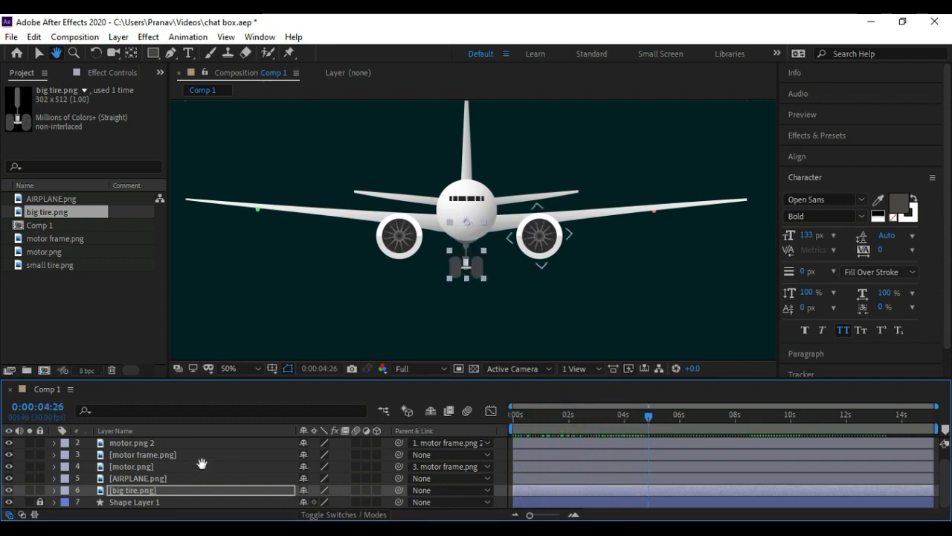
Add small tire.png to Comp 1 as the top layer, outboard of the left engine, and set its scale to 29%
left_click(40, 58)
left_click(108, 308)
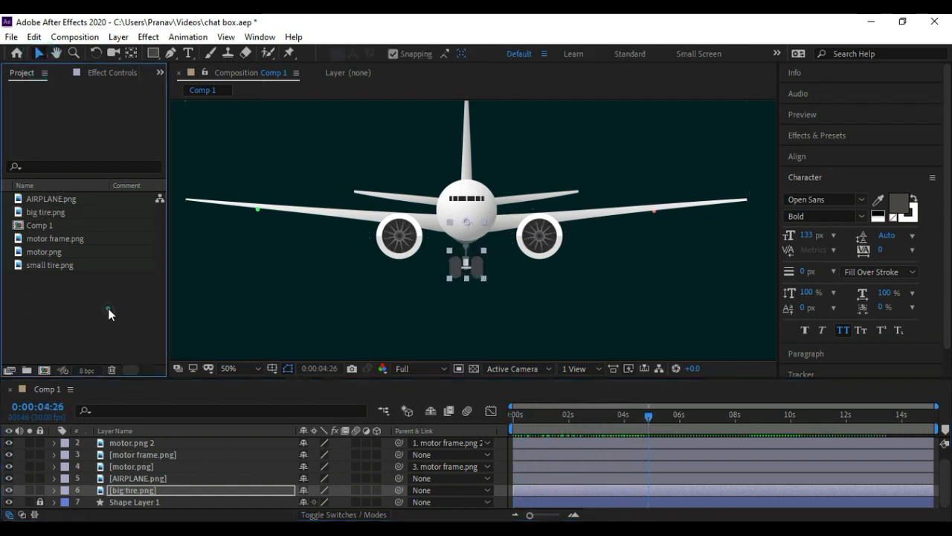
left_click(49, 212)
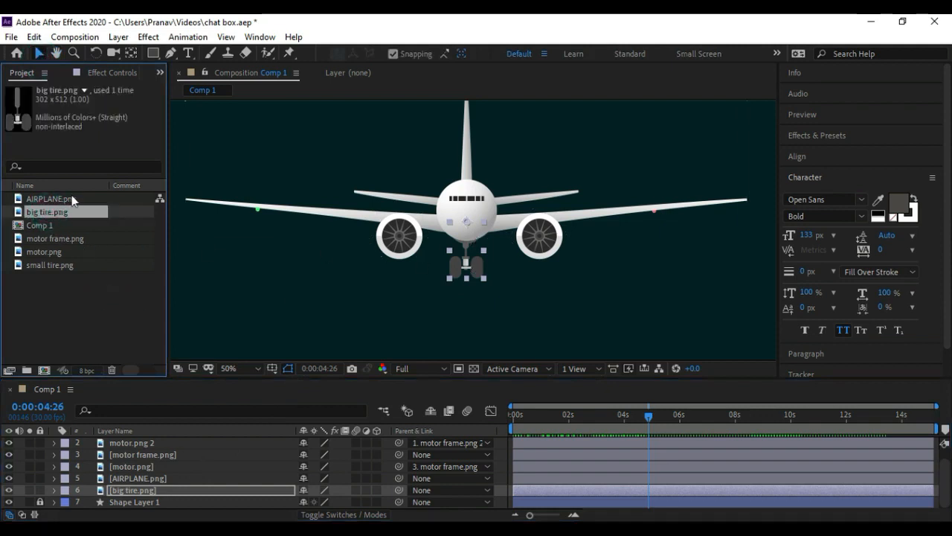
left_click_drag(51, 265, 353, 292)
left_click_drag(330, 222, 346, 225)
key("s")
left_click_drag(344, 453, 294, 451)
Position the small tire beneath the left wing, nudging it slightly downward so its strut meets the wing
mouse_move(358, 270)
left_mouse_down()
mouse_move(347, 264)
mouse_move(358, 254)
left_mouse_up()
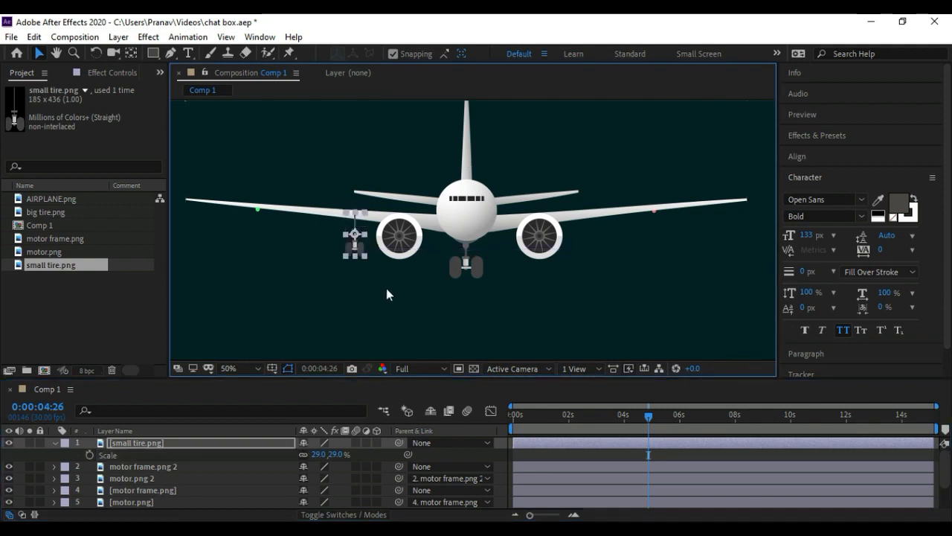
key("Down")
key("Down")
key("Down")
key("Down")
key("Down")
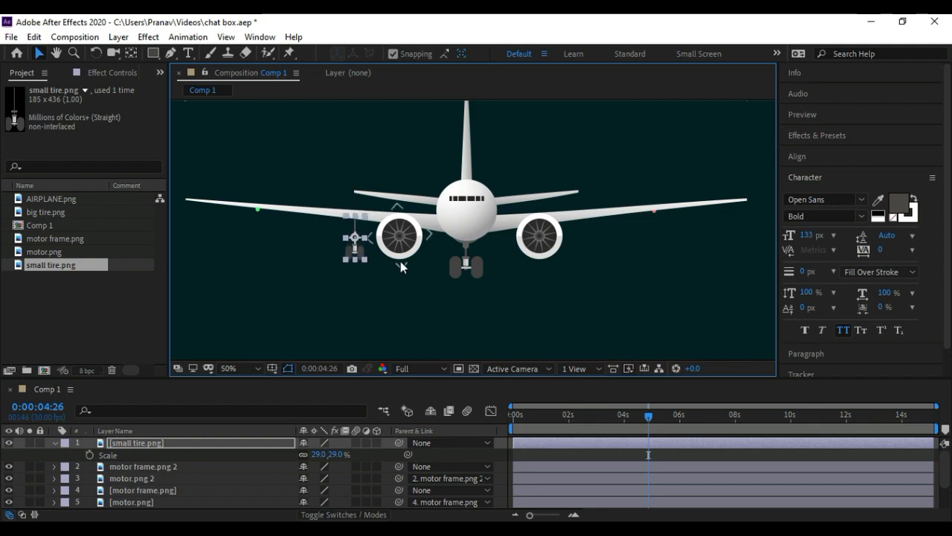
Move the small tire inboard past the left engine to sit between engine and fuselage, and lower it slightly
left_click(362, 294)
scroll(340, 254, "up", 5)
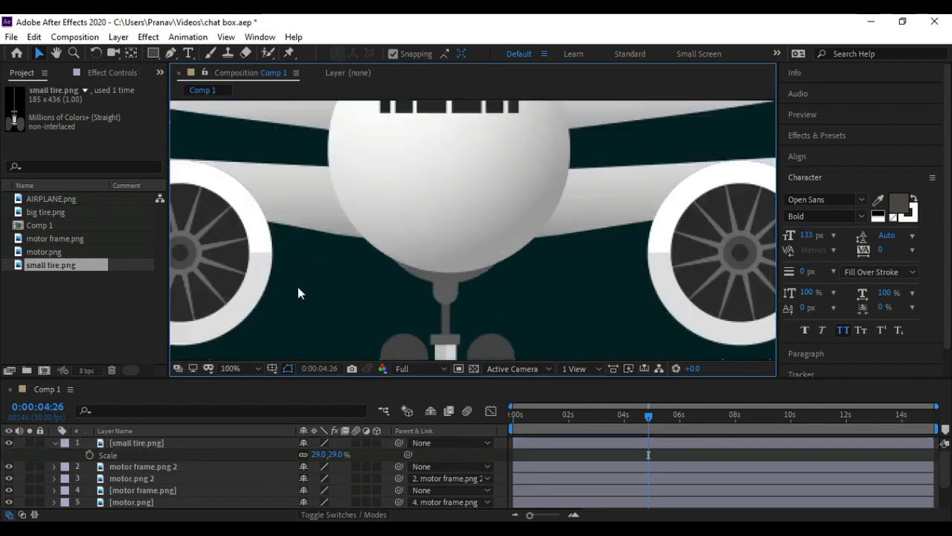
scroll(298, 287, "down", 3)
left_click(56, 53)
left_click_drag(284, 156, 369, 166)
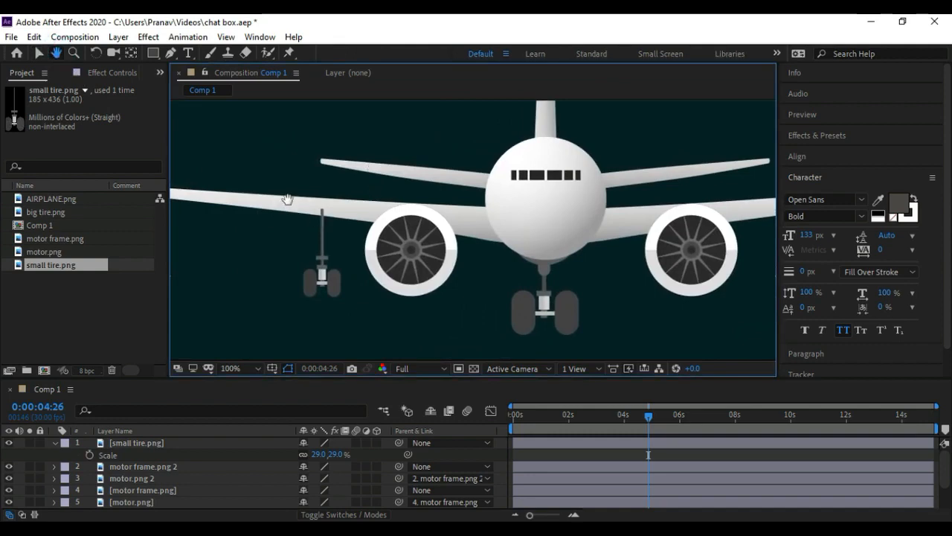
key("grave")
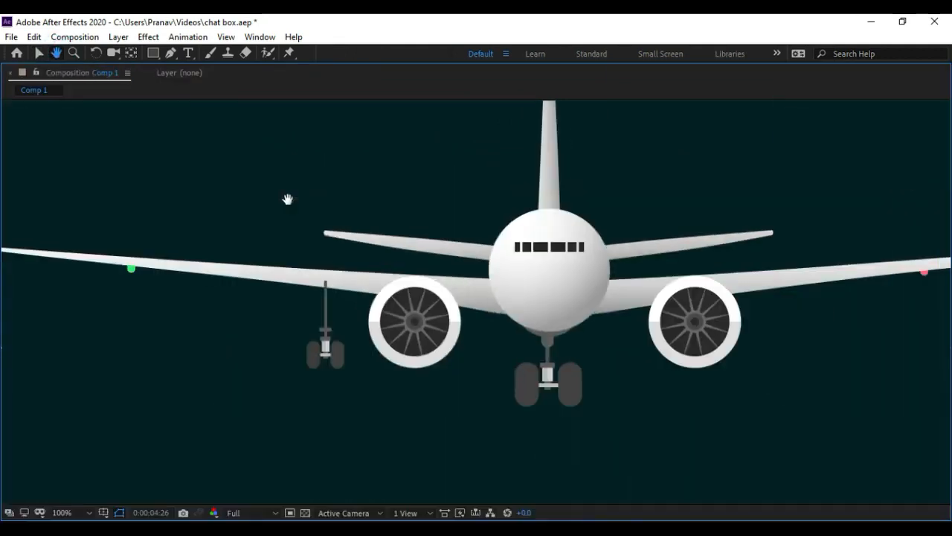
key("grave")
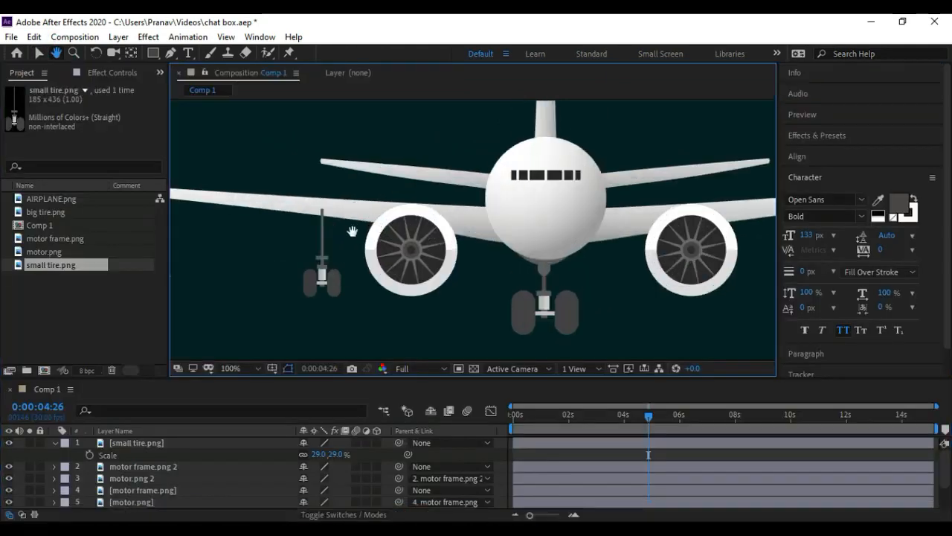
left_click(38, 55)
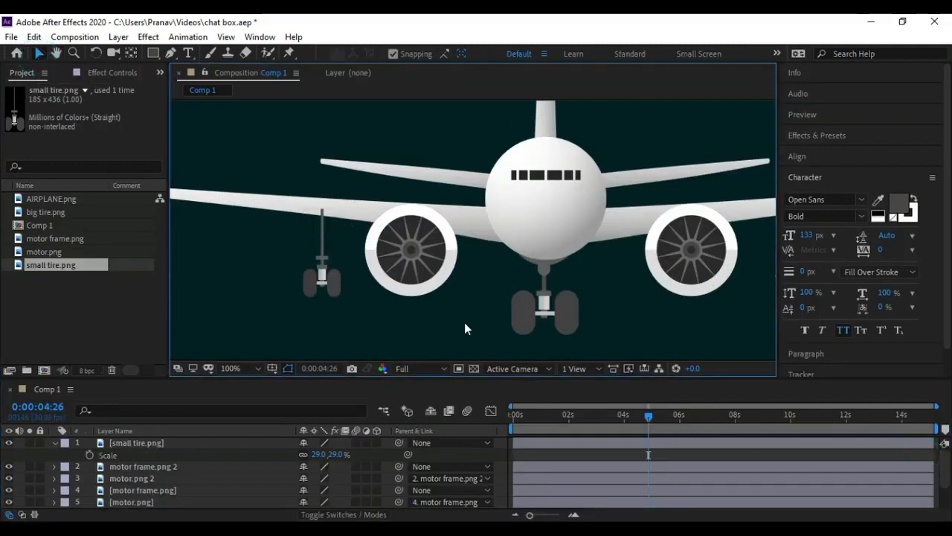
left_click(322, 277)
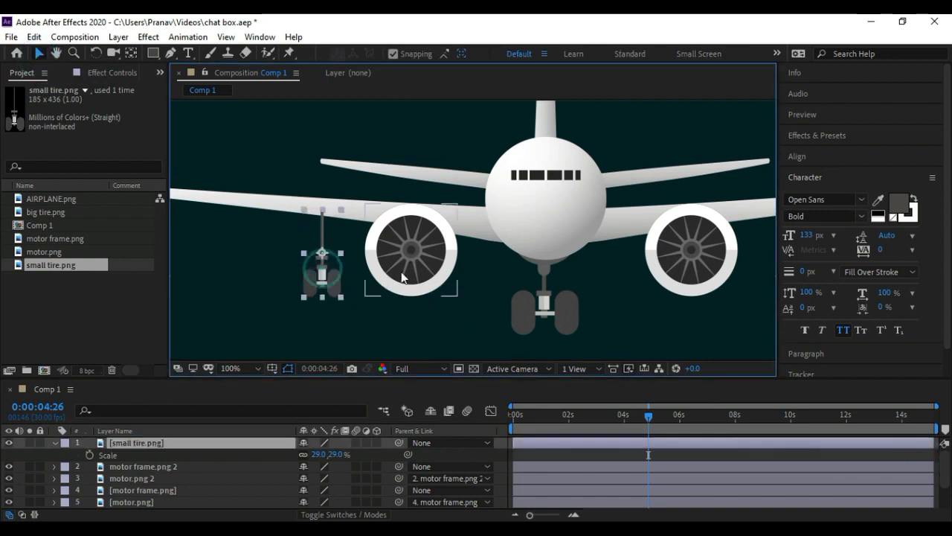
key("shift+Right")
key("shift+Right")
key("shift+Right")
key("shift+Right")
key("shift+Right")
key("shift+Right")
key("shift+Right")
key("shift+Right")
key("shift+Right")
key("shift+Right")
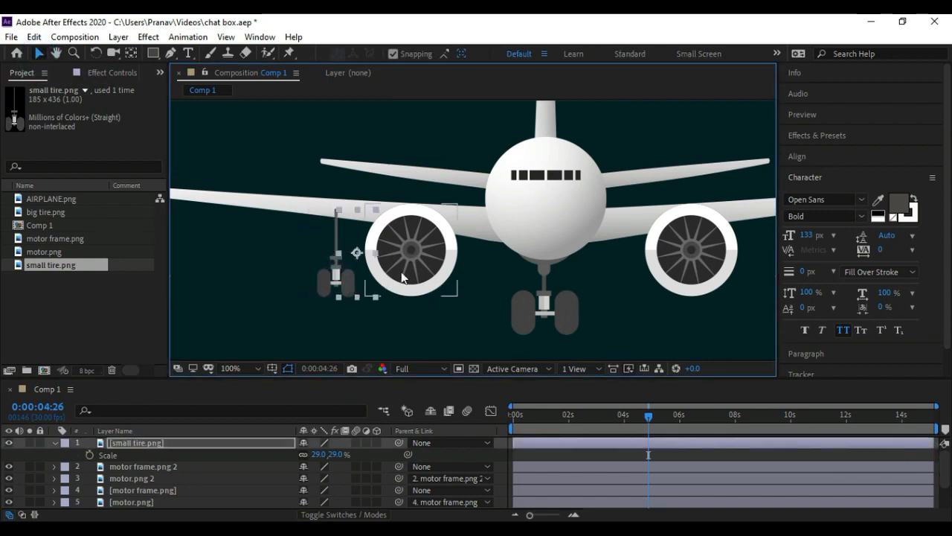
key("shift+Right")
key("shift+Right")
key("shift+Right")
key("shift+Right")
key("shift+Right")
key("shift+Right")
key("shift+Right")
key("shift+Right")
key("shift+Right")
key("shift+Right")
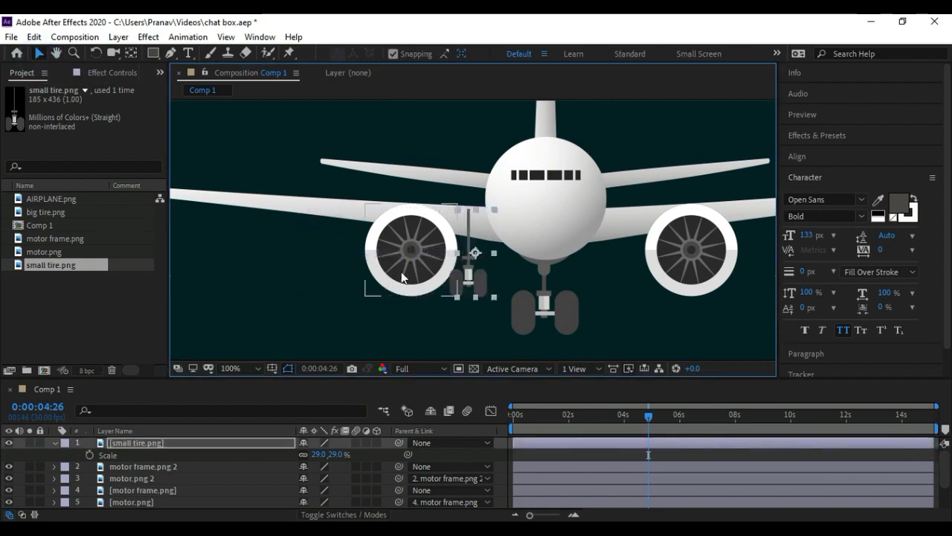
key("shift+Down")
key("shift+Down")
key("shift+Left")
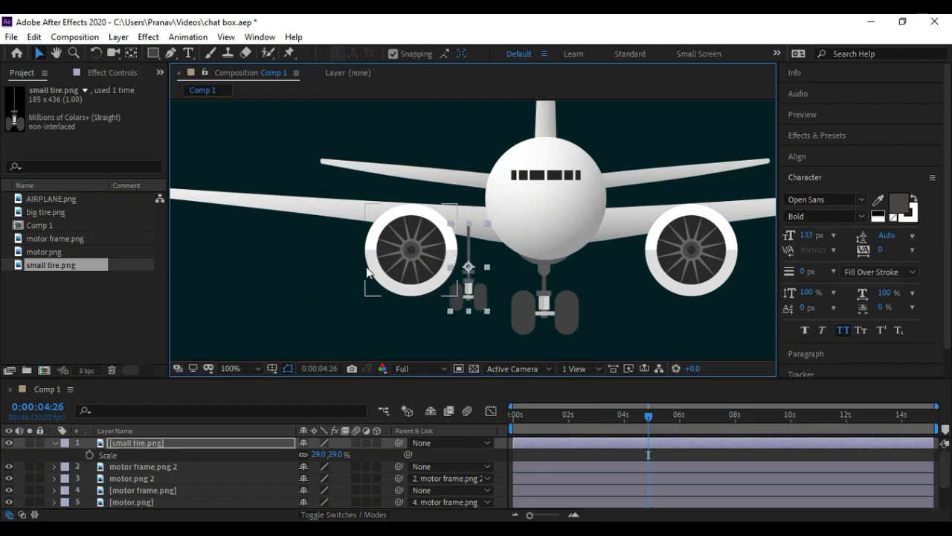
Shift the left engine layers motor frame.png 2 and motor.png 2 together outward along the wing, away from the small tire
left_click(134, 467)
left_click(134, 479, "shift")
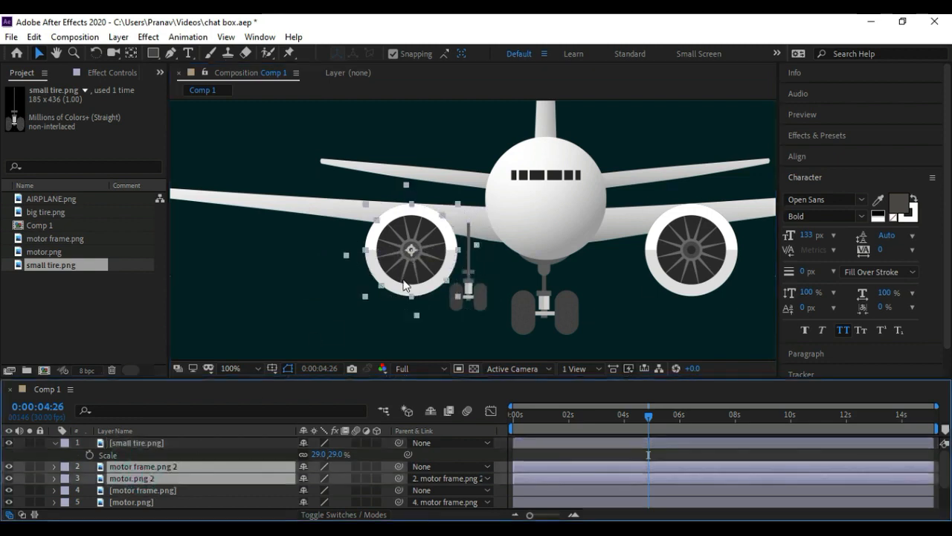
key("shift+Left")
key("shift+Left")
key("shift+Left")
key("shift+Left")
key("shift+Left")
key("shift+Left")
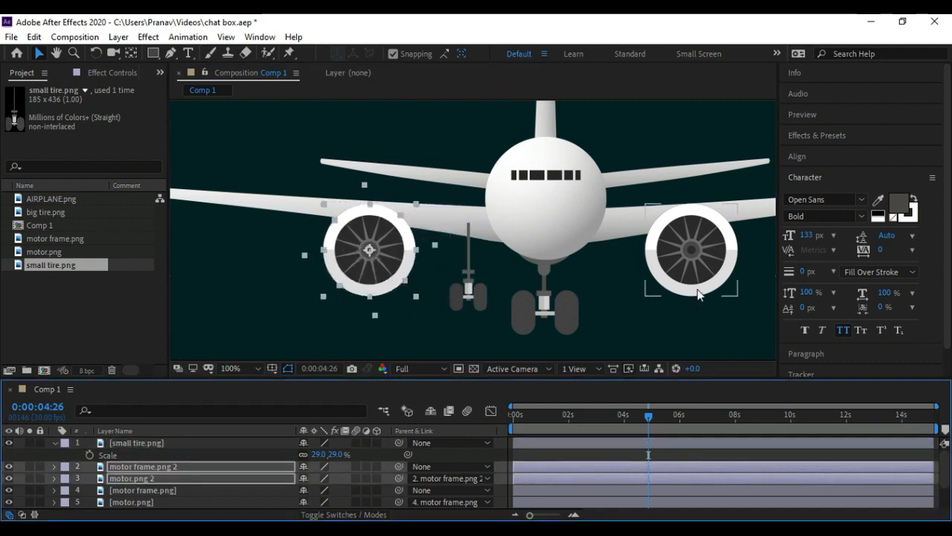
Shift the right engine layers motor frame.png and motor.png together outward along the right wing
left_click(172, 490)
left_click(163, 503, "shift")
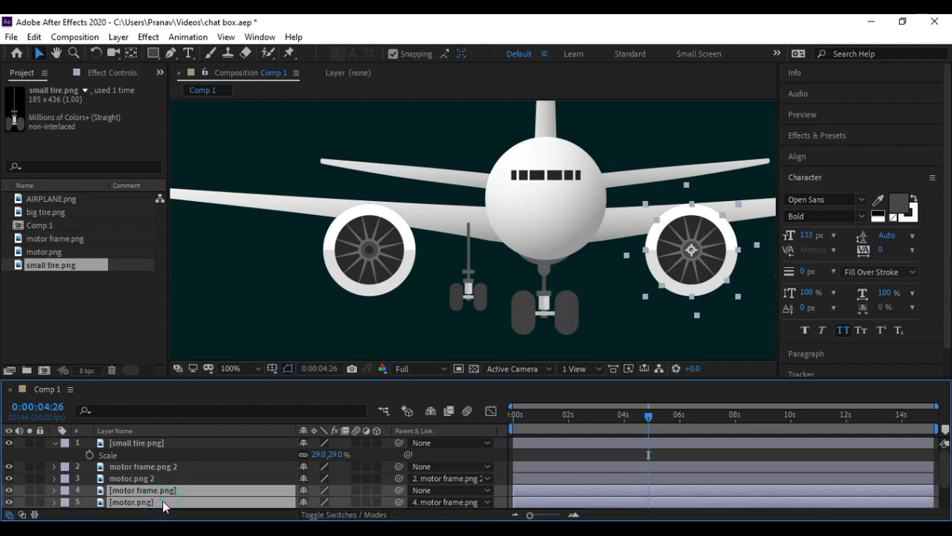
key("shift+Right")
key("shift+Right")
key("shift+Right")
key("shift+Right")
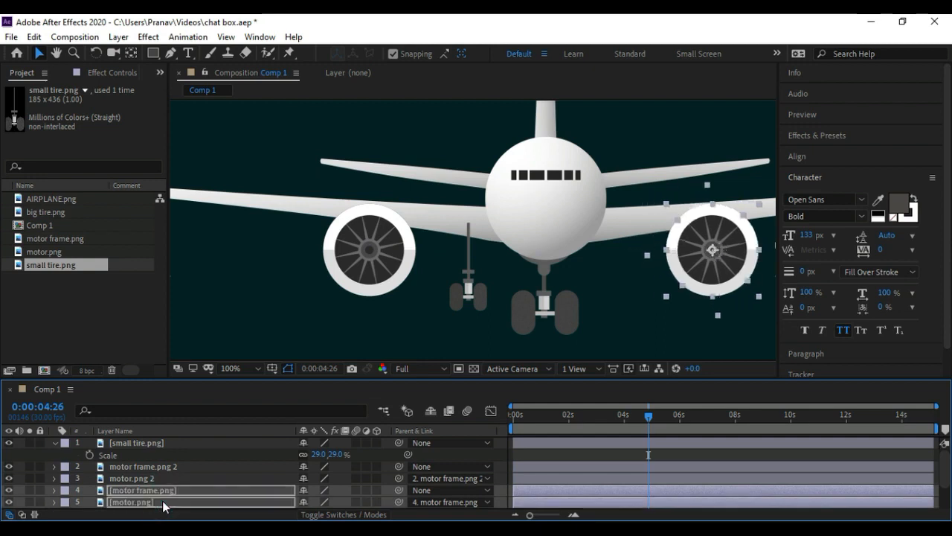
Nudge the small tire slightly outward and upward so it sits between the left engine and the fuselage
left_click(456, 311)
key("shift+Left")
key("shift+Left")
key("Left")
key("Left")
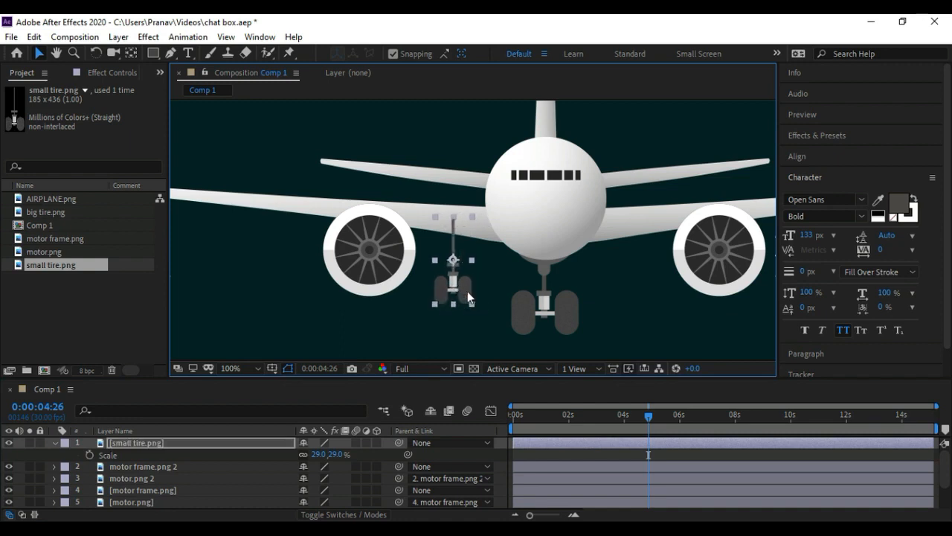
key("Right")
key("Left")
Move the small tire layer's anchor point to the top end of its strut
left_click(180, 442)
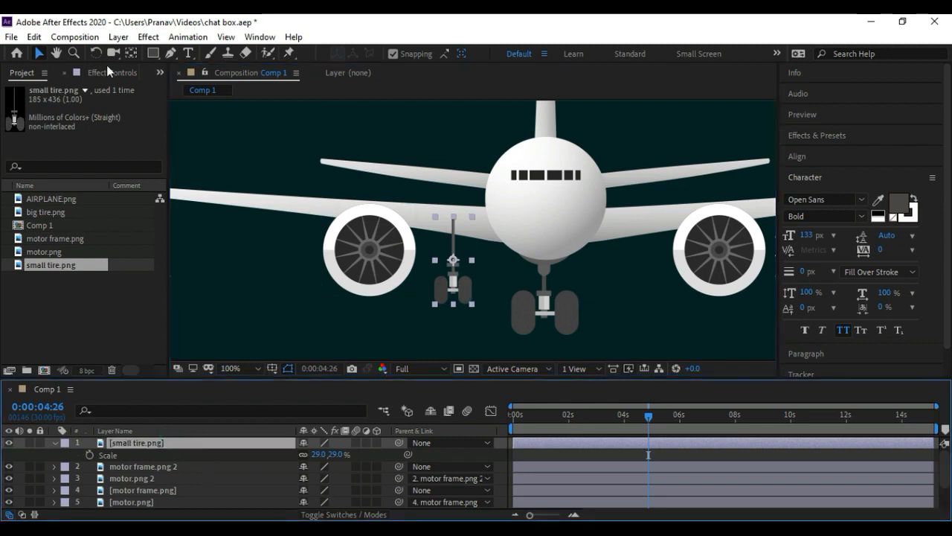
left_click(129, 53)
left_click_drag(453, 261, 454, 220)
left_click(40, 55)
Set a scale keyframe at 29% on the small tire layer at 0:00:01:24
left_click(160, 443)
left_click(557, 417)
mouse_move(525, 416)
left_mouse_down()
mouse_move(502, 416)
mouse_move(559, 416)
mouse_move(510, 425)
left_mouse_up()
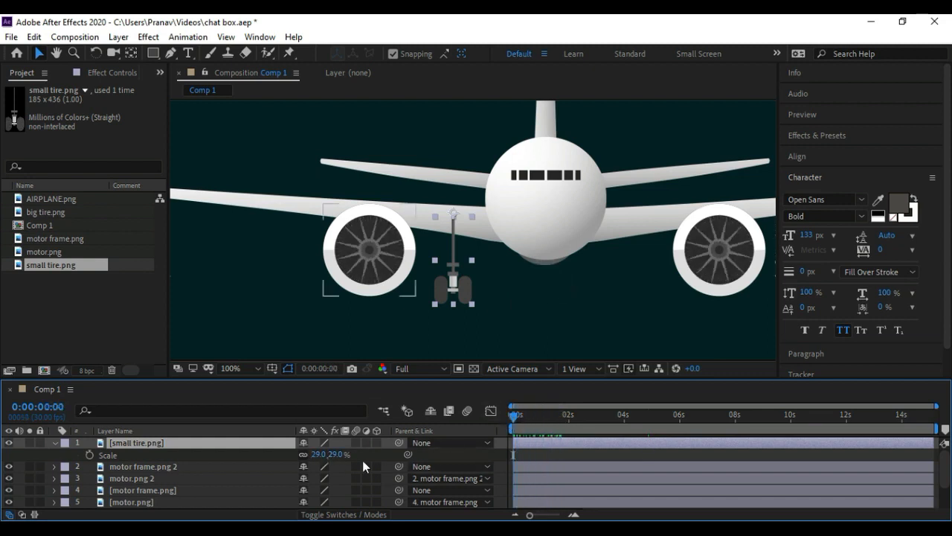
left_click_drag(511, 416, 563, 422)
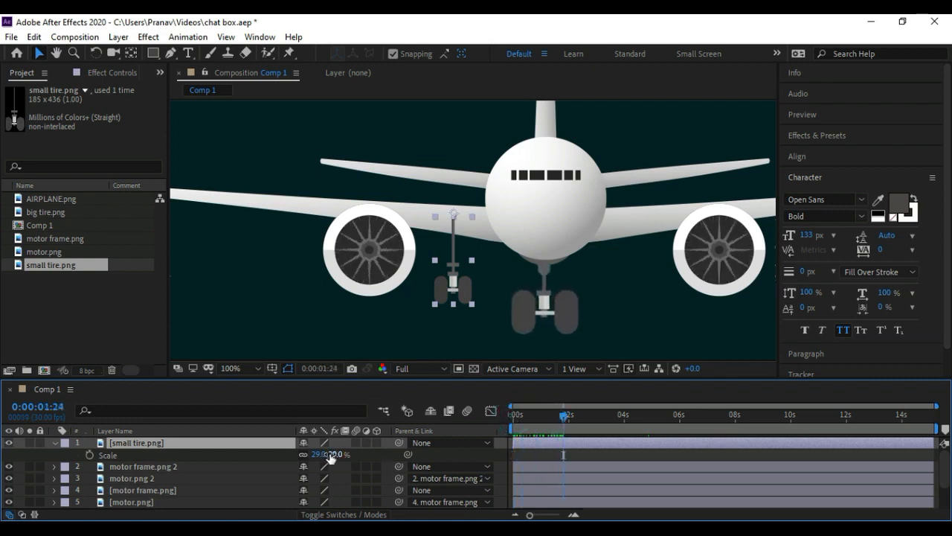
left_click(89, 455)
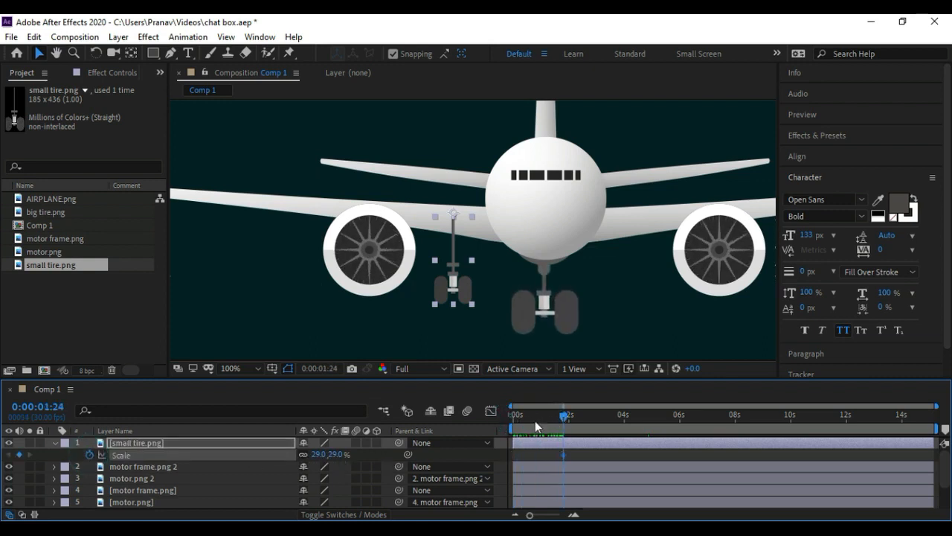
Set the small tire's scale to 0% at 0:00:00:00 and play back its growth
left_click_drag(563, 417, 511, 419)
left_click(337, 453)
left_click(382, 454)
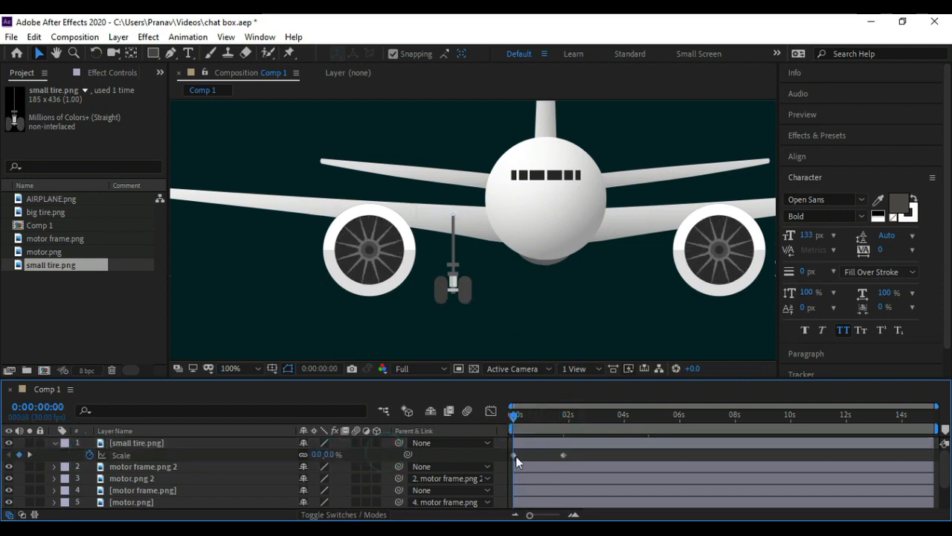
key("space")
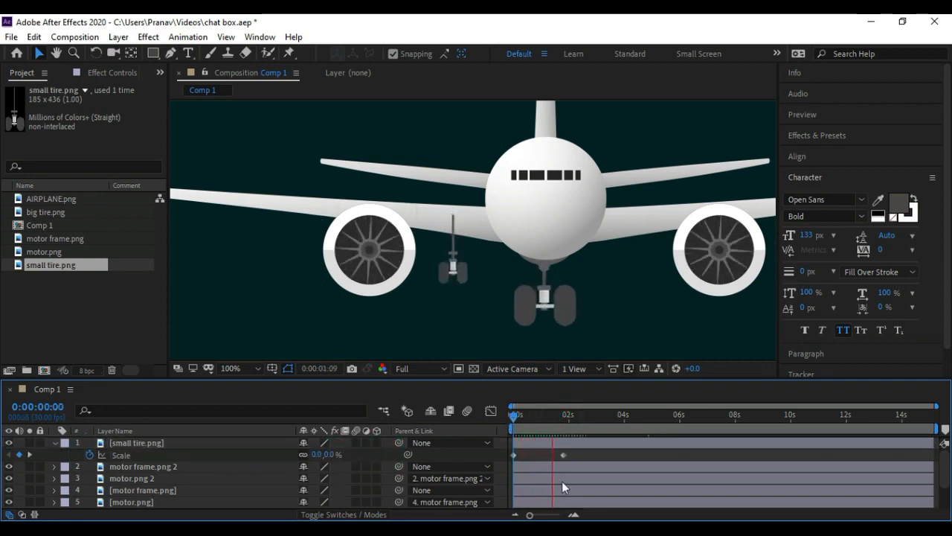
Ease both small tire scale keyframes through Keyframe Velocity with 75% incoming and 75% outgoing influence
left_click(579, 454)
left_click_drag(587, 451, 523, 461)
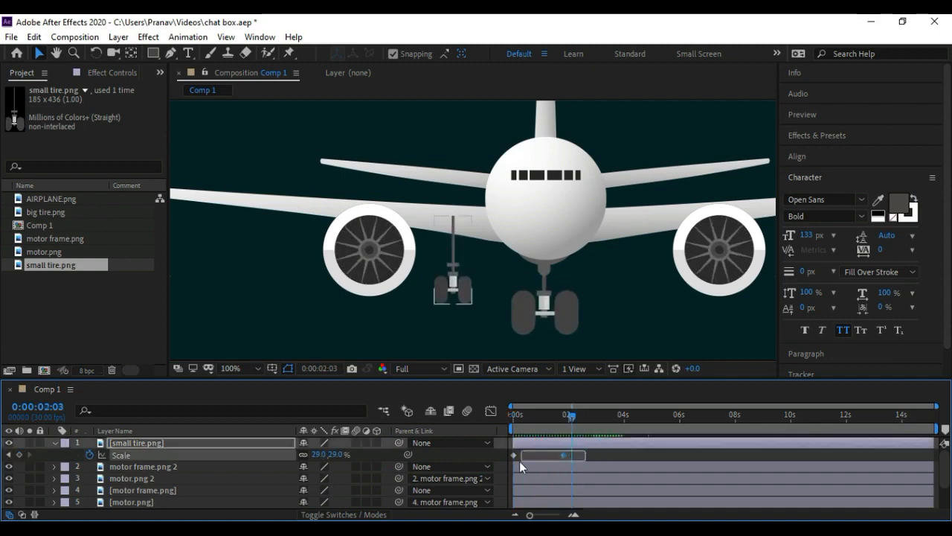
right_click(563, 454)
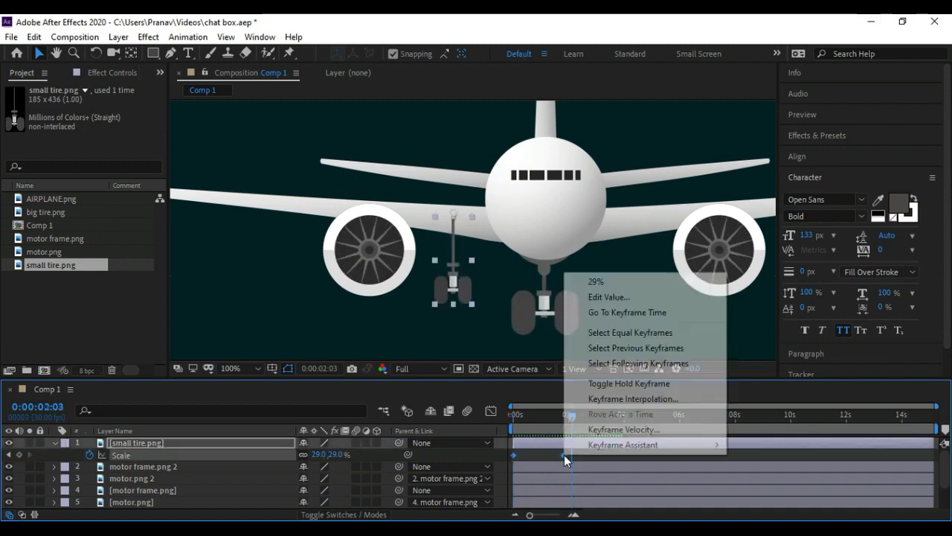
left_click(615, 433)
left_click(351, 257)
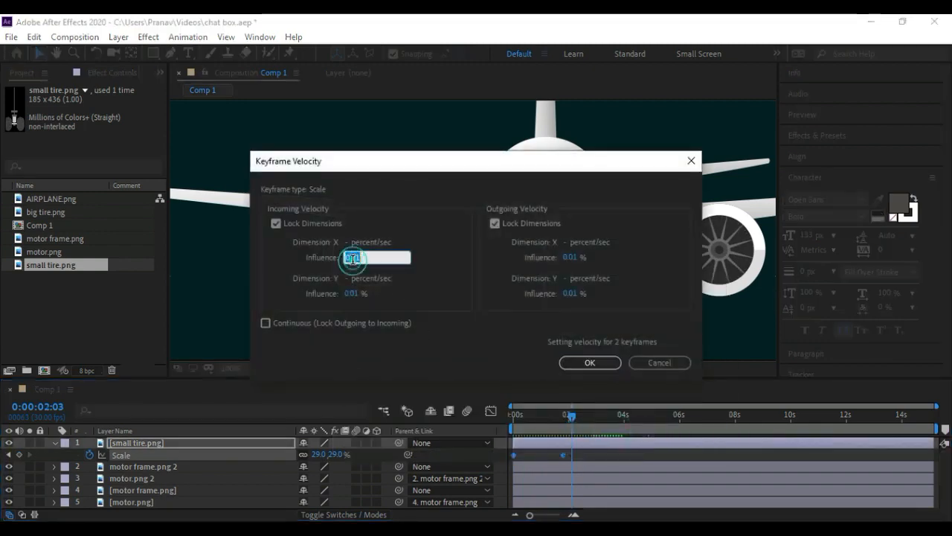
type("75")
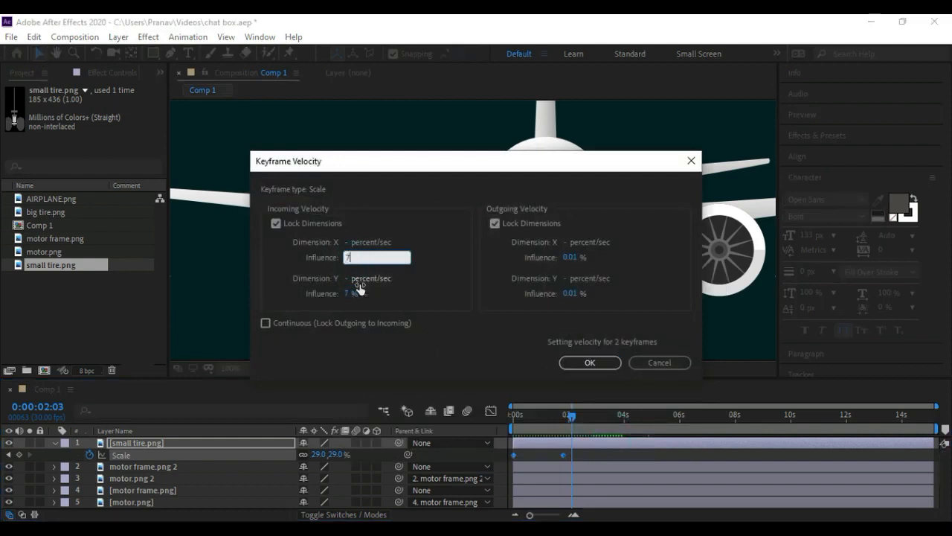
left_click(570, 257)
type("75")
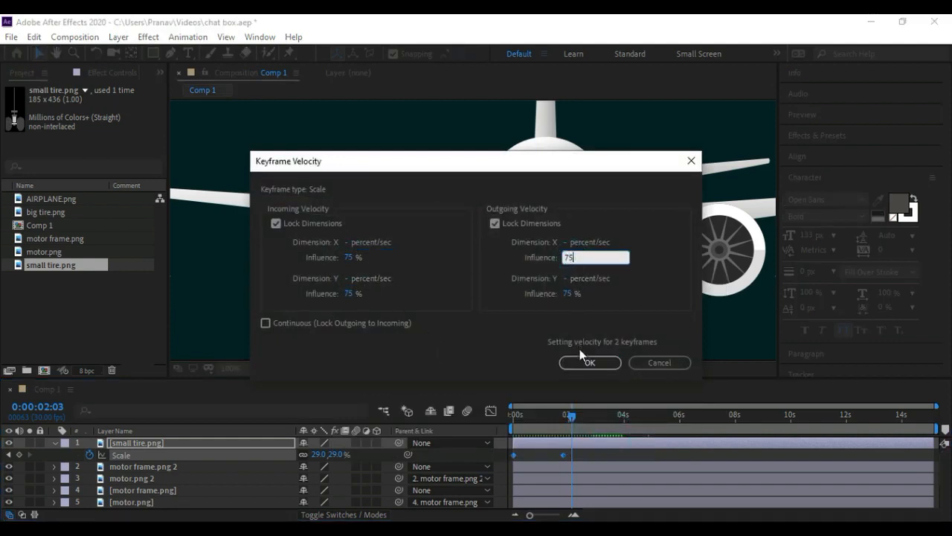
left_click(585, 361)
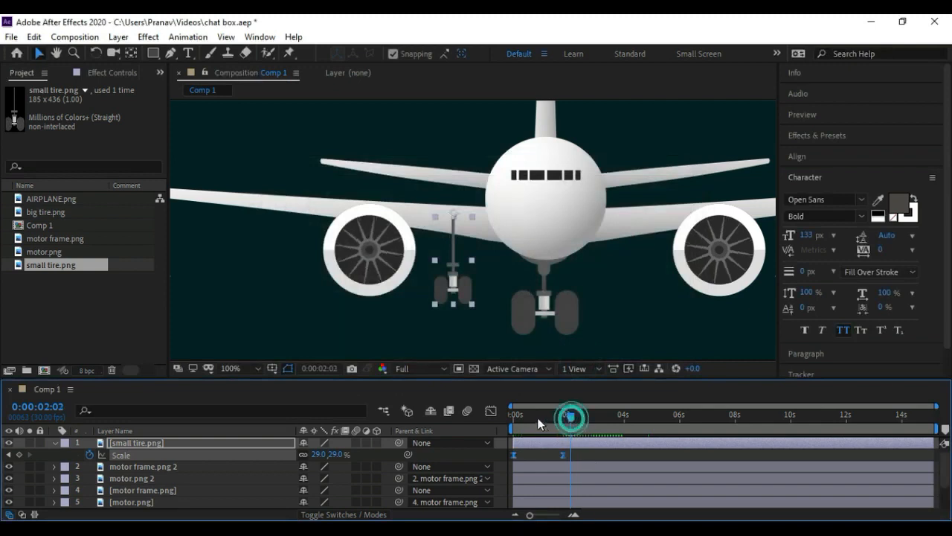
Play back the eased small tire extension from the start twice, stopping at 0:00:02:06
left_click_drag(544, 418, 513, 416)
key("space")
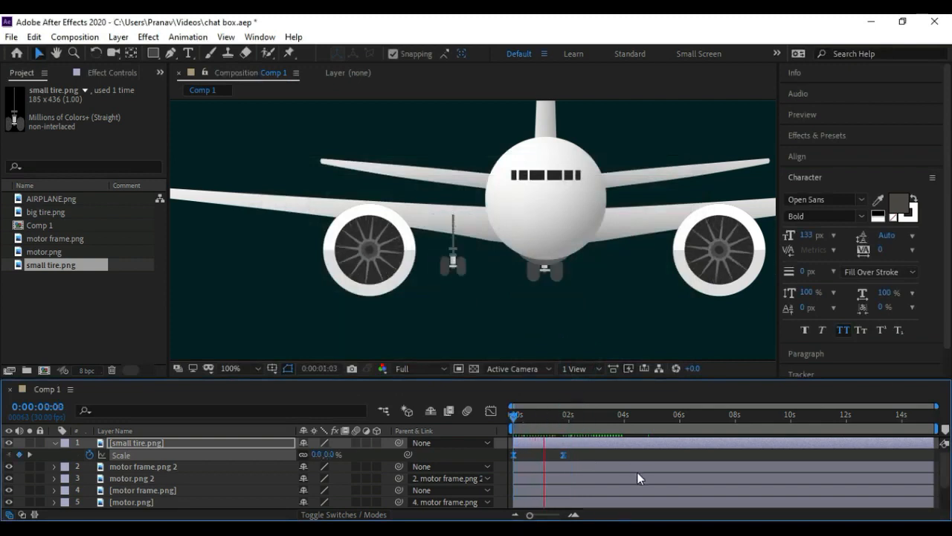
key("space")
left_click_drag(556, 415, 512, 417)
key("space")
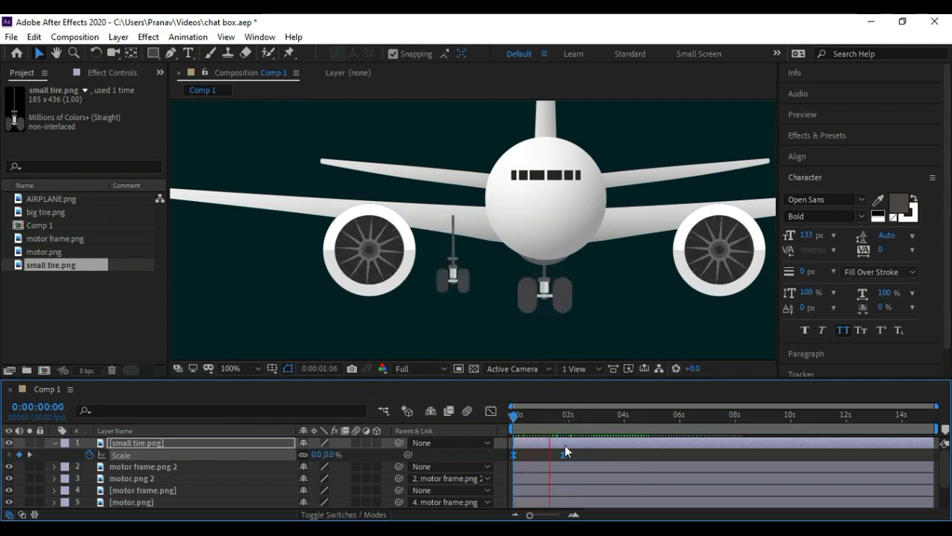
key("space")
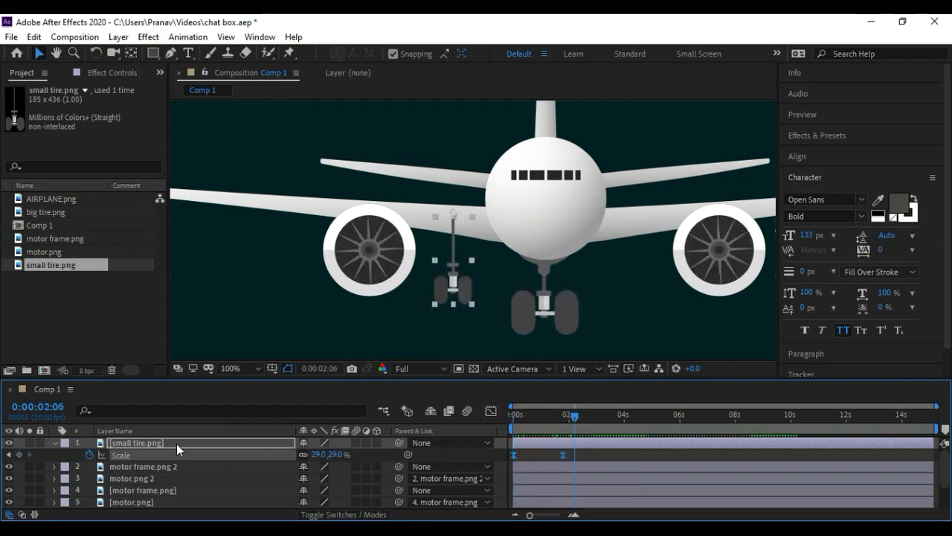
Collapse the small tire layer's scale property and duplicate the layer with the playhead at 0:00:02:00
left_click(177, 444)
left_click(55, 443)
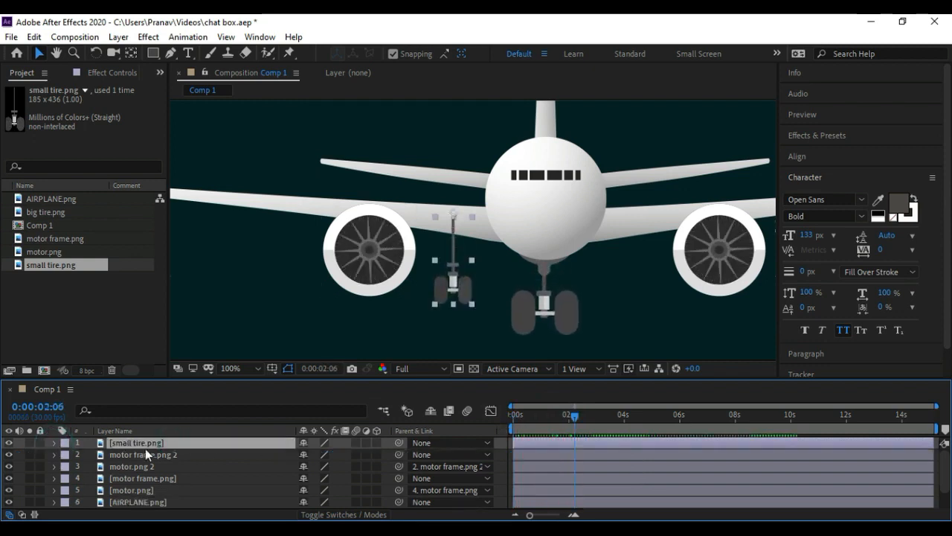
mouse_move(562, 422)
left_mouse_down()
mouse_move(512, 418)
mouse_move(582, 424)
mouse_move(507, 424)
mouse_move(566, 419)
left_mouse_up()
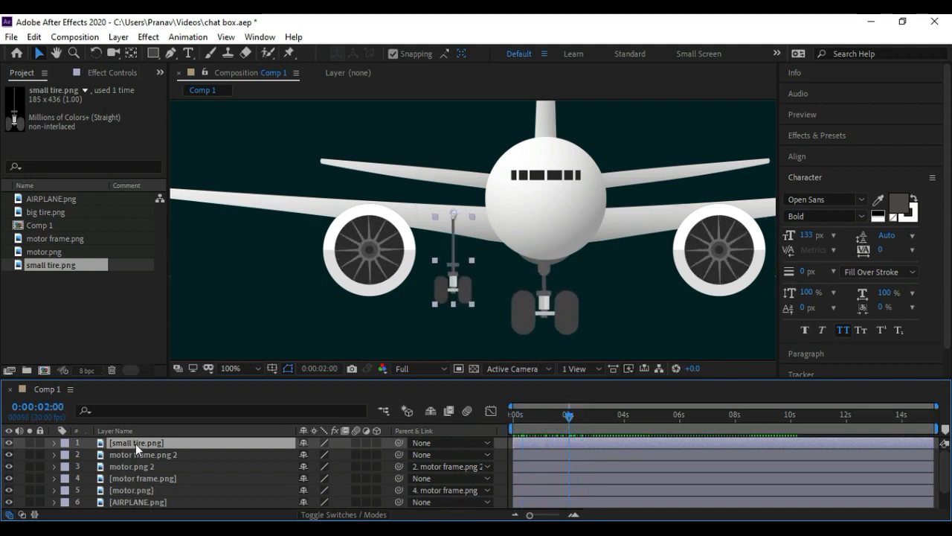
key("ctrl+d")
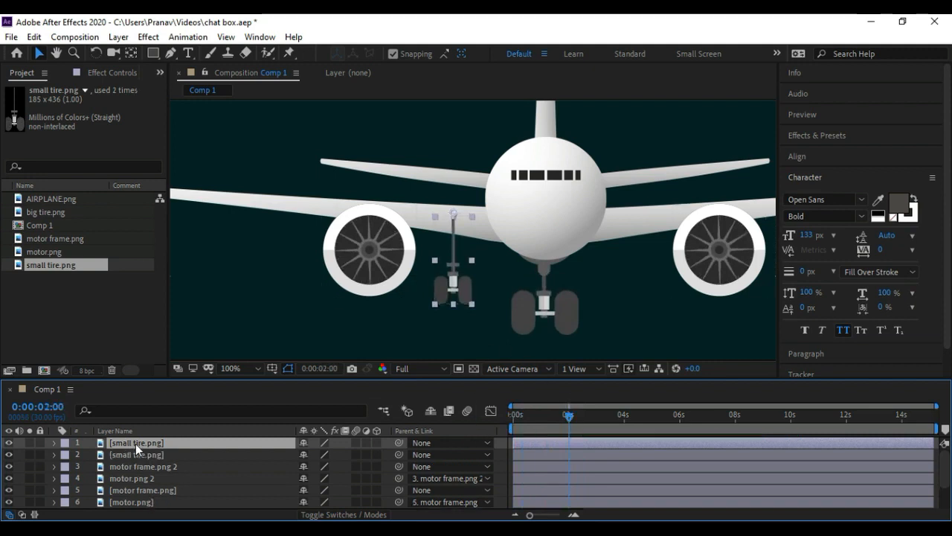
Shift the duplicated small tire horizontally to the matching position under the opposite wing, between the fuselage and the engine
key("shift+Right")
key("shift+Right")
key("shift+Right")
key("shift+Right")
key("shift+Right")
key("shift+Right")
key("shift+Right")
key("shift+Right")
key("shift+Right")
key("shift+Right")
key("shift+Right")
key("shift+Right")
key("shift+Right")
key("shift+Right")
key("shift+Right")
key("shift+Right")
key("shift+Right")
key("shift+Right")
key("shift+Right")
key("shift+Right")
key("shift+Right")
key("shift+Right")
key("shift+Right")
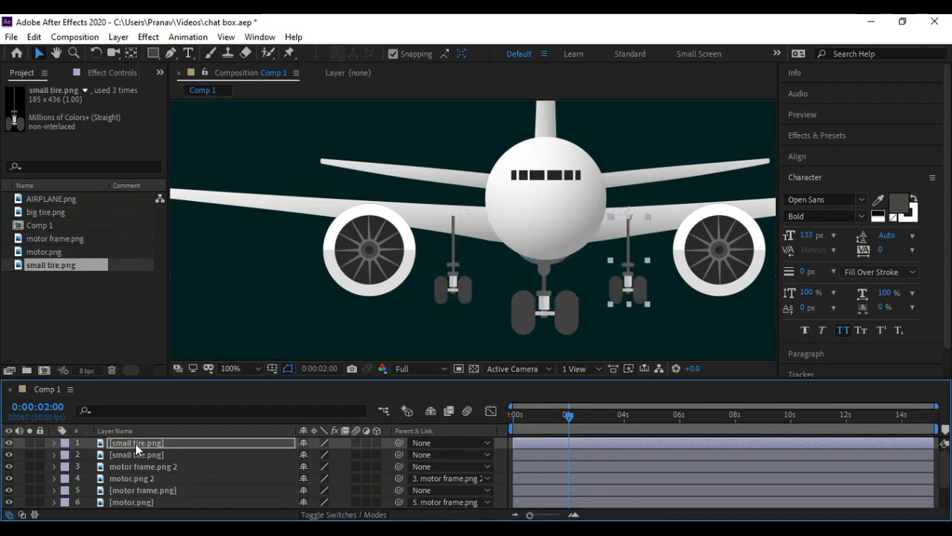
left_click(169, 451, "shift")
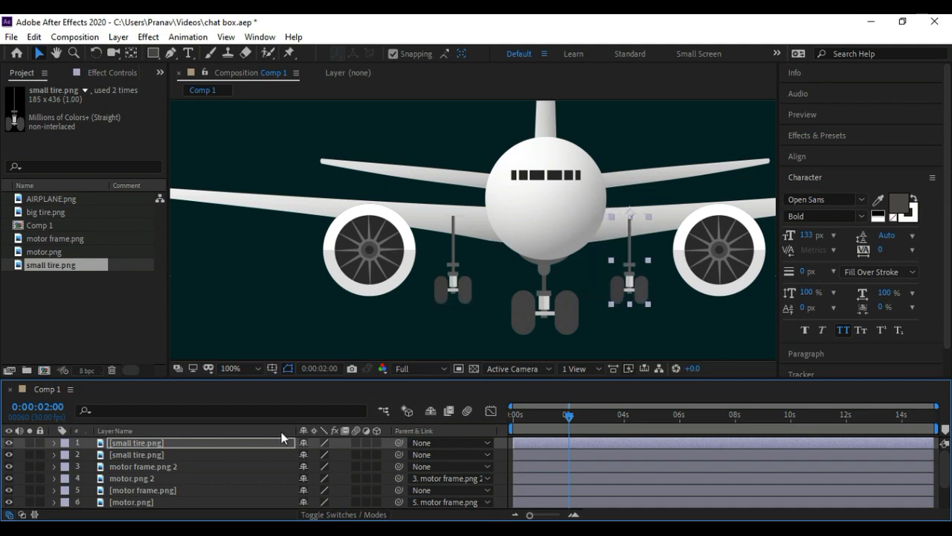
key("Right")
key("Right")
key("Right")
key("Right")
key("Right")
key("Right")
key("Right")
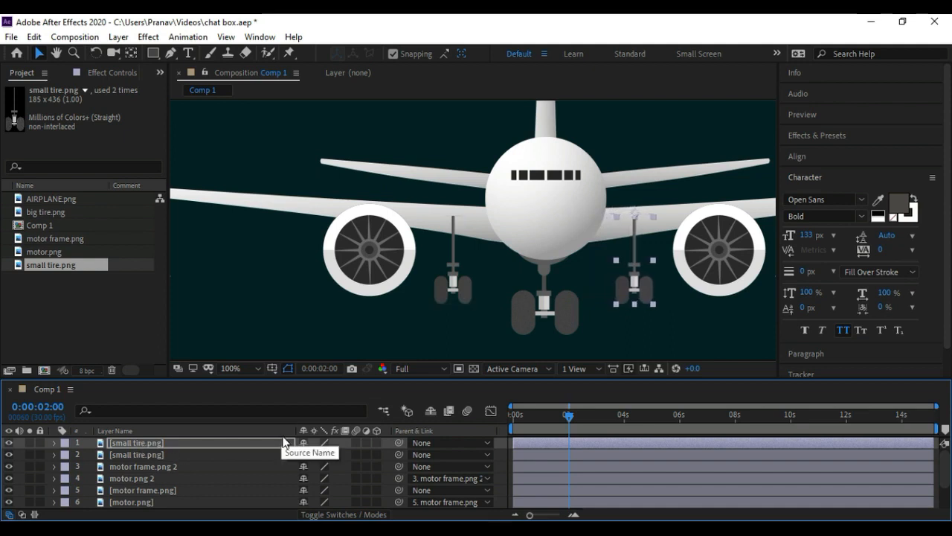
Move both small tire layers directly below the AIRPLANE.png layer in the stacking order
left_click(123, 454)
left_click(129, 444, "shift")
left_click_drag(130, 448, 149, 488)
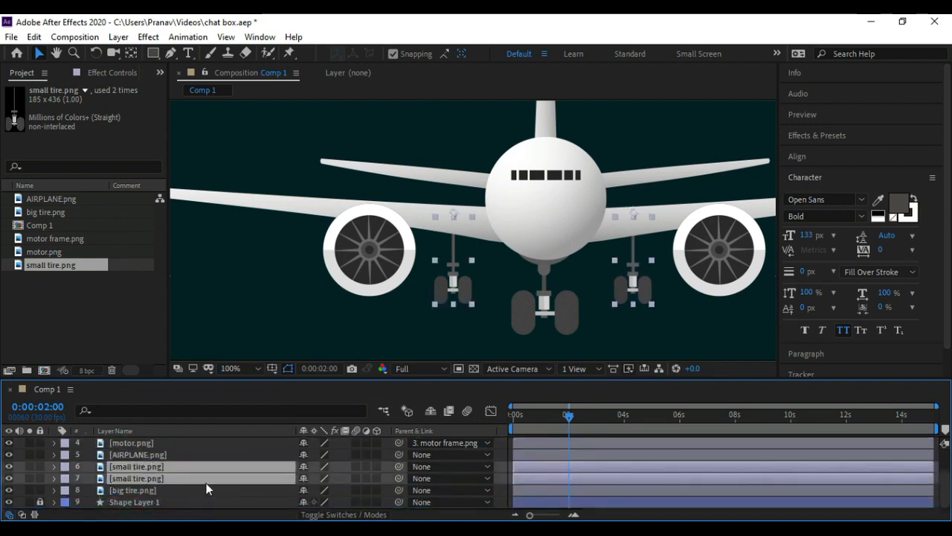
Parent both small tire layers to the AIRPLANE.png layer
left_click(337, 467)
left_click(162, 468)
left_click(153, 478)
left_click(155, 469)
left_click(162, 454)
left_click(162, 466)
left_click(162, 477)
left_click(162, 467)
left_click(164, 479, "shift")
left_click_drag(398, 473, 224, 453)
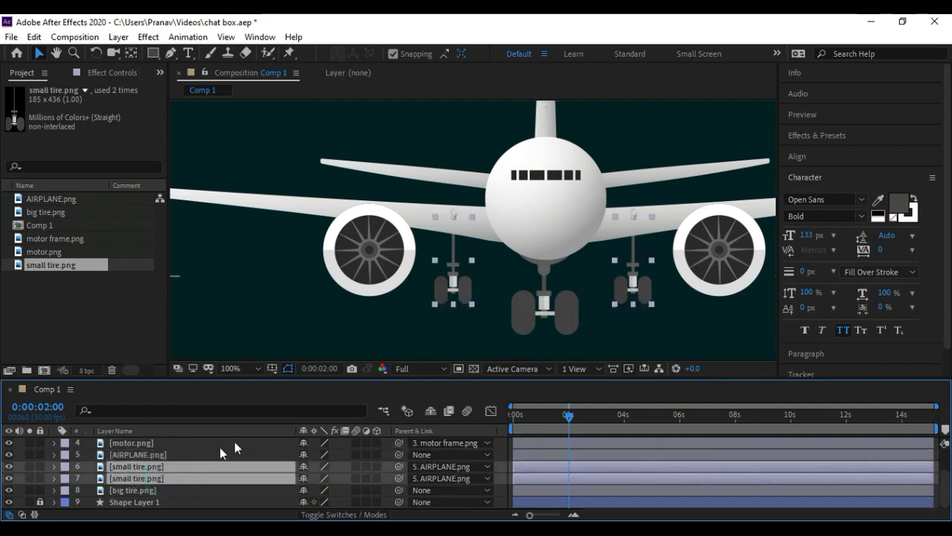
Parent the motor frame.png 2 and motor frame.png layers to AIRPLANE.png
left_click(549, 193)
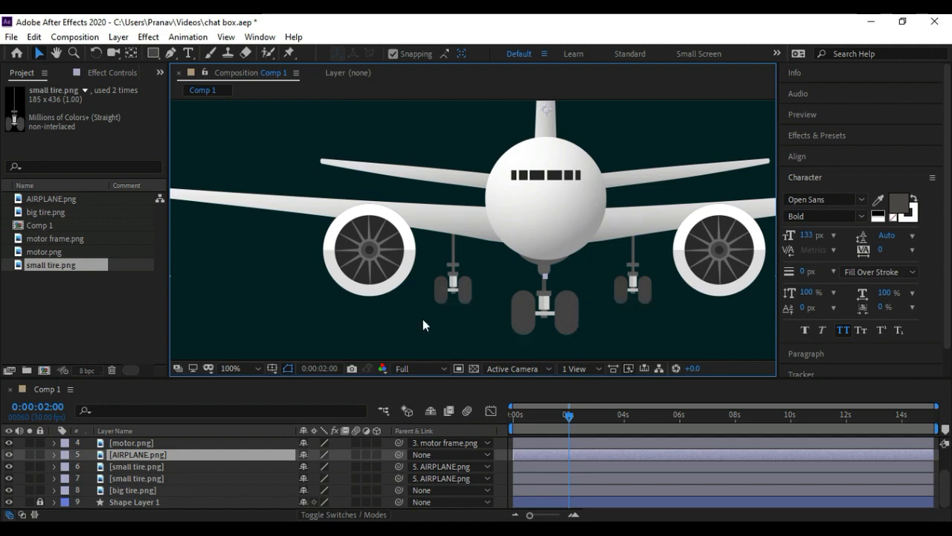
scroll(177, 445, "up", 2)
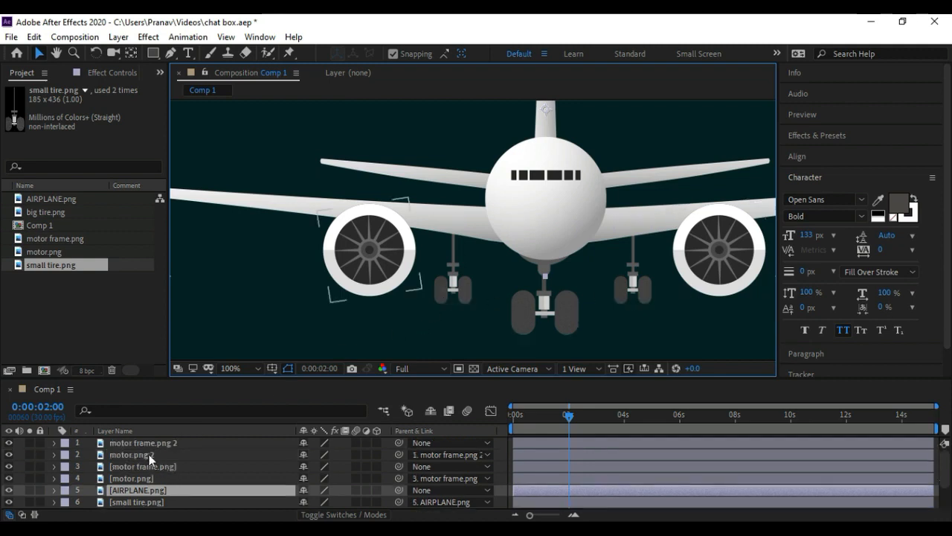
left_click(149, 455)
left_click(156, 443)
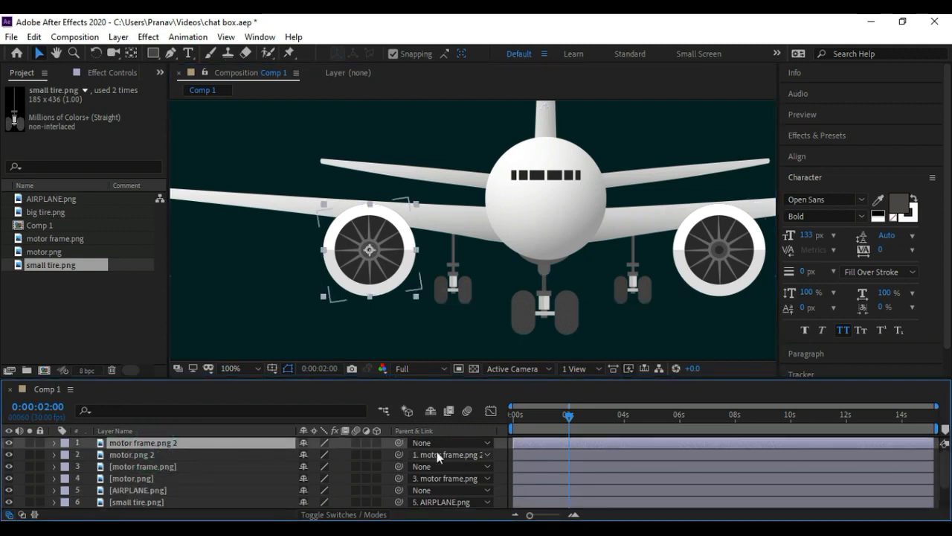
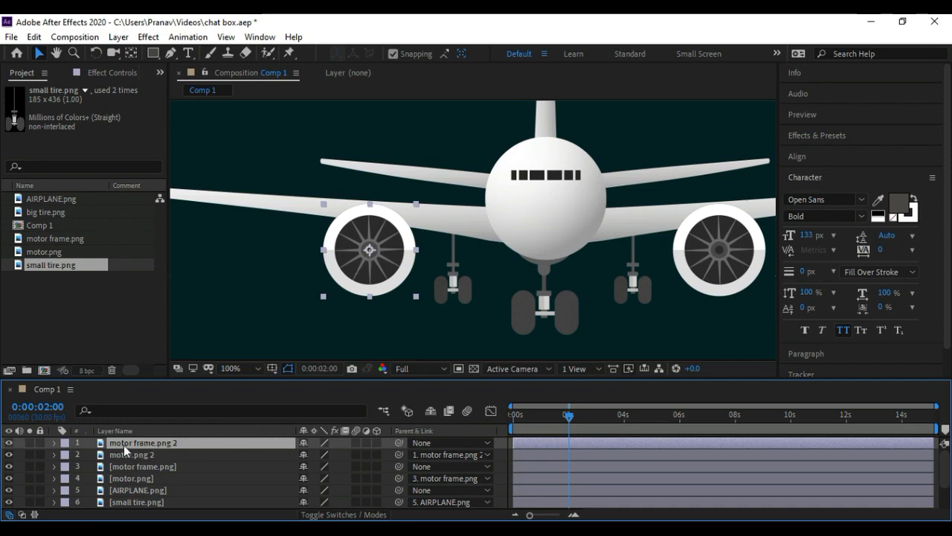
left_click_drag(399, 443, 156, 455)
left_click(149, 467)
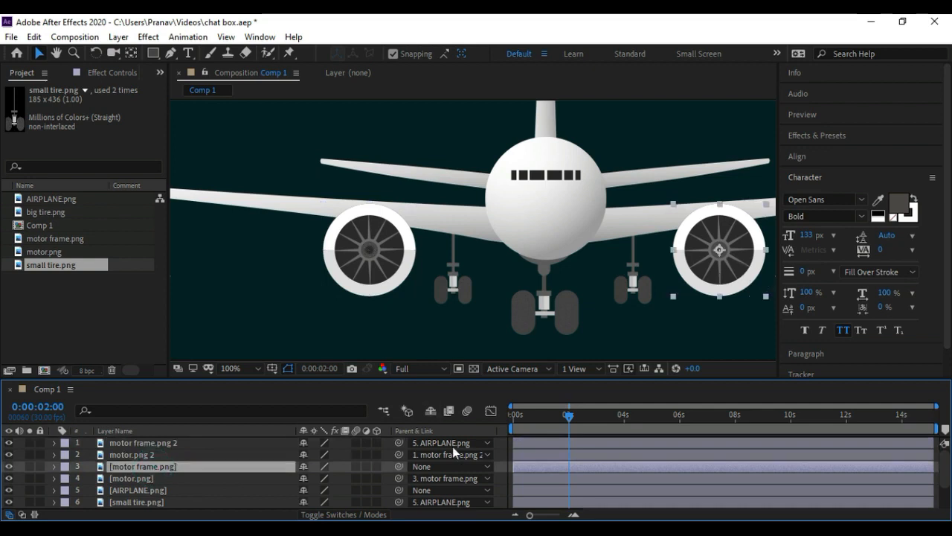
left_click_drag(400, 469, 144, 494)
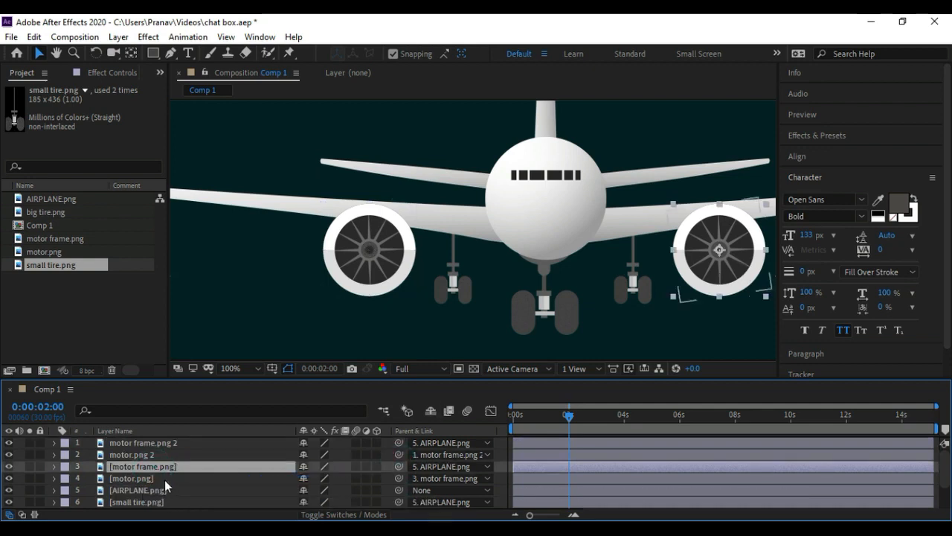
Play back the complete airplane with all three landing gears from the start twice, stopping at 0:00:03:03
left_click_drag(569, 415, 507, 422)
scroll(556, 274, "down", 4)
scroll(561, 289, "up", 2)
scroll(372, 257, "down", 2)
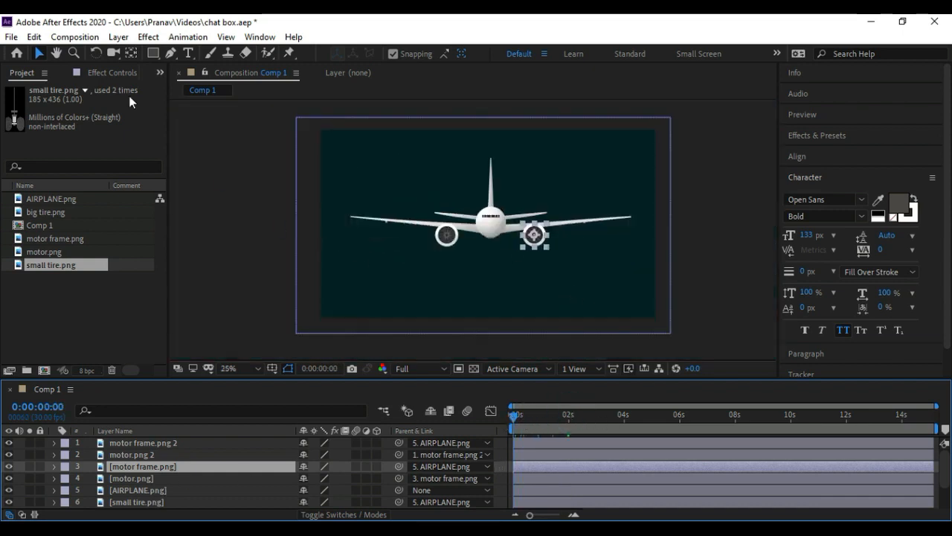
left_click(58, 53)
scroll(624, 256, "up", 2)
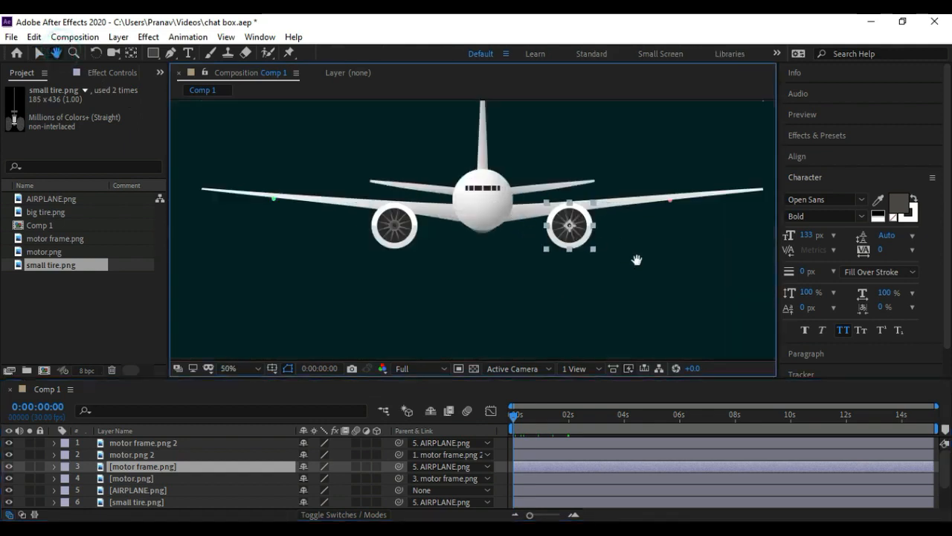
left_click_drag(648, 274, 627, 321)
left_click(547, 418)
left_click(507, 419)
key("space")
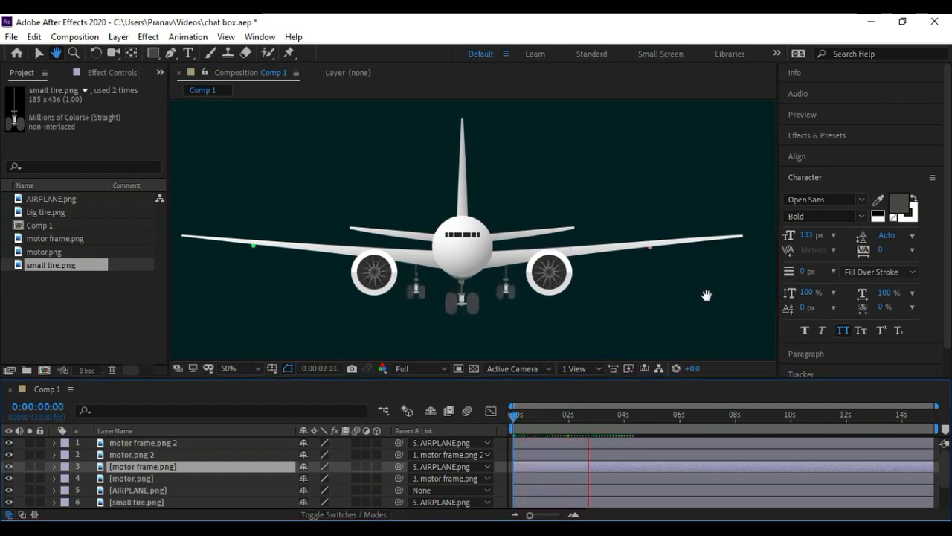
key("space")
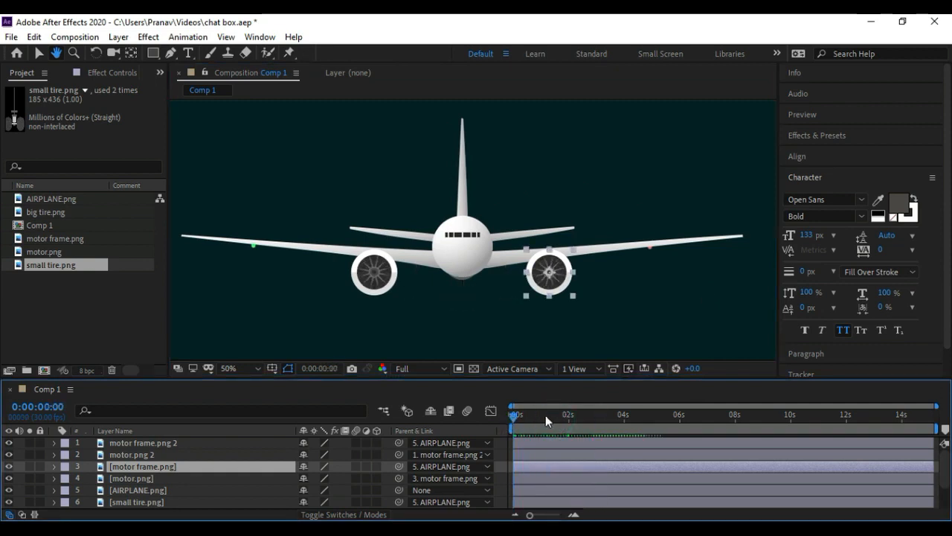
key("space")
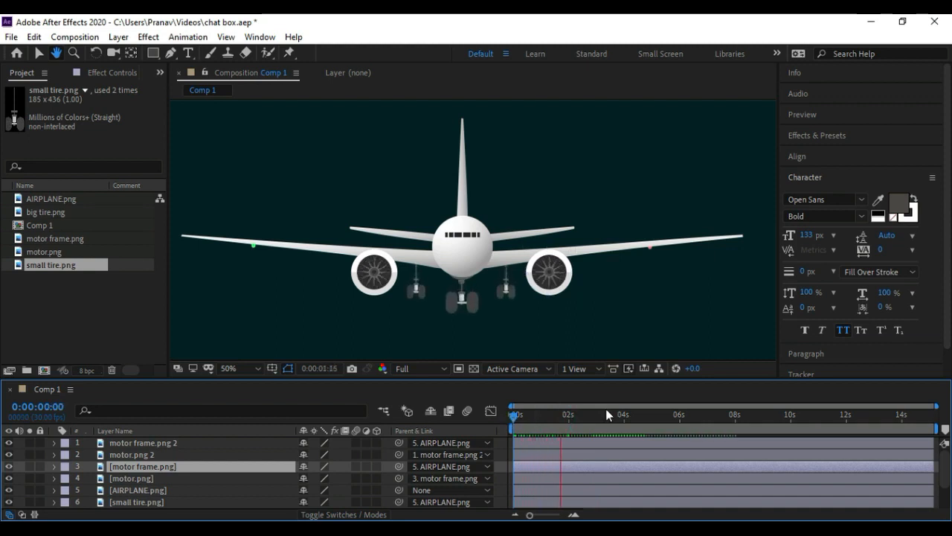
key("space")
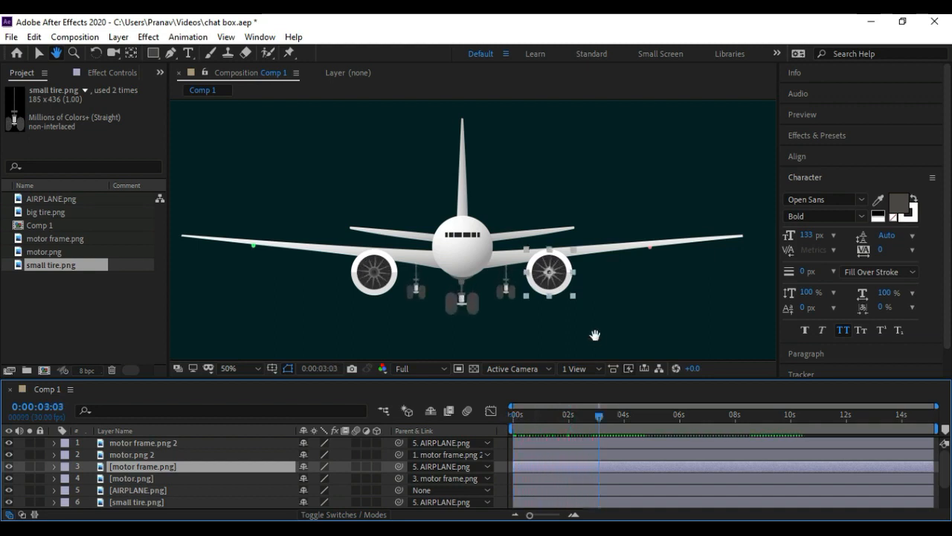
Place the playhead at 0:00:04:01 and reveal the scale keyframes of the big tire layer
left_click_drag(613, 410, 574, 416)
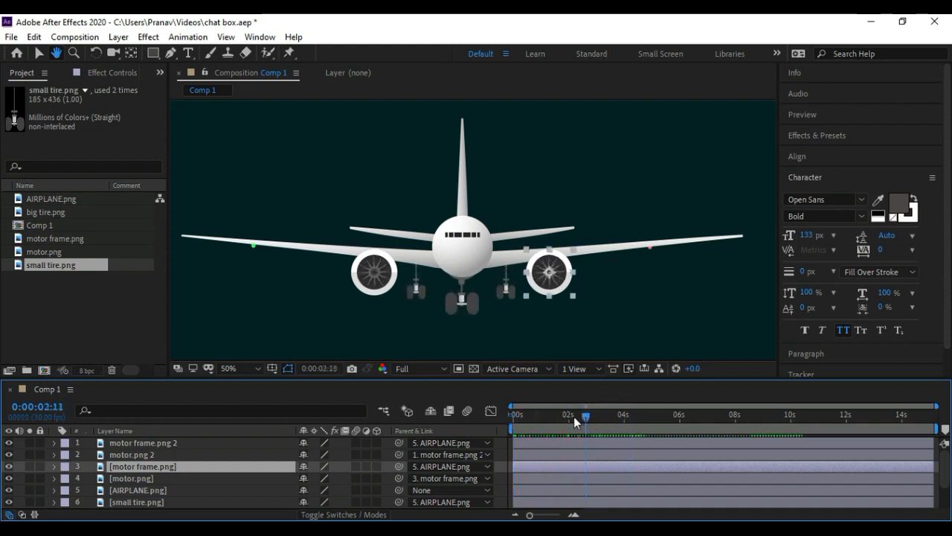
left_click(40, 56)
left_click(162, 444)
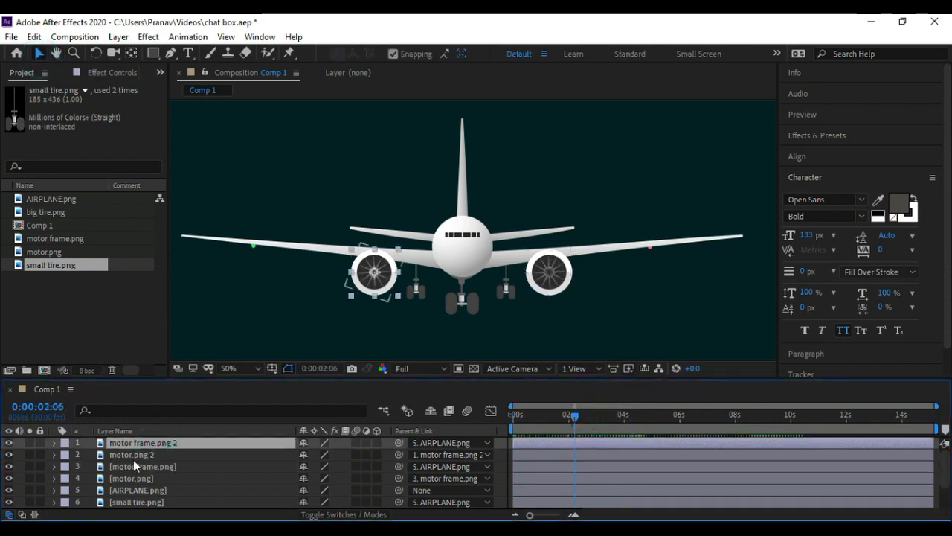
left_click(139, 451)
left_click(142, 445)
left_click_drag(572, 421, 626, 427)
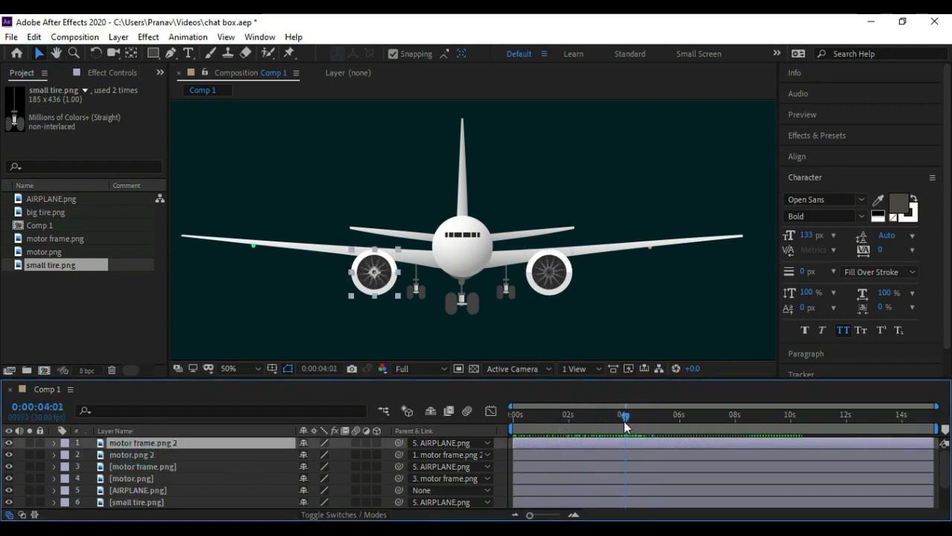
scroll(156, 476, "down", 2)
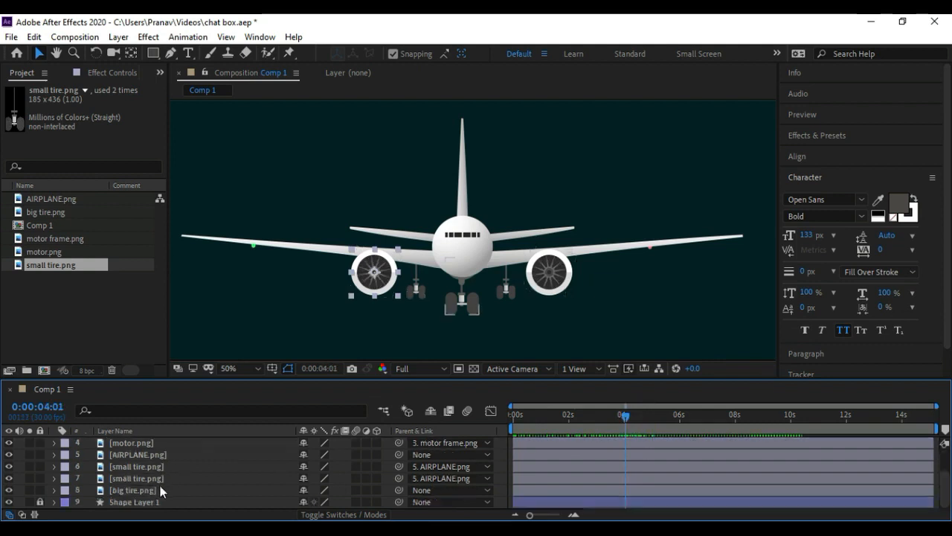
left_click(141, 492)
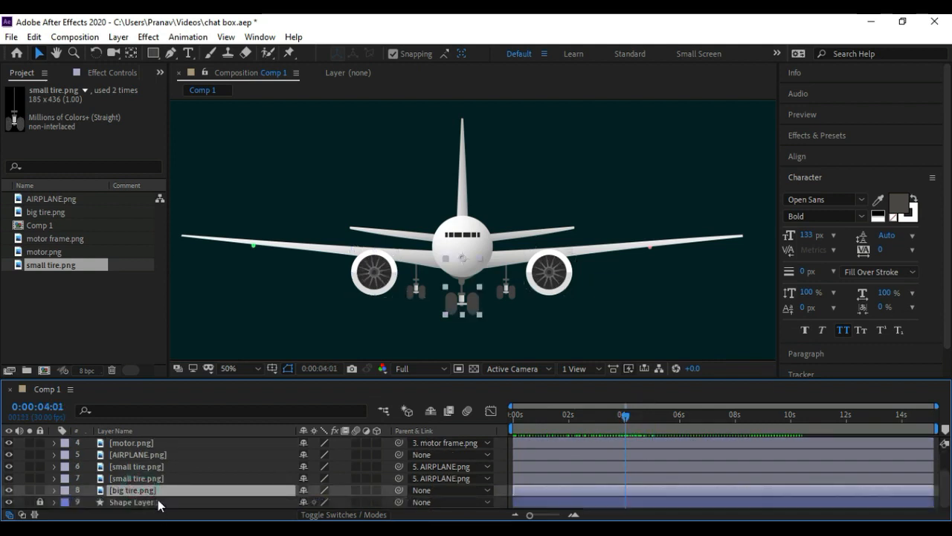
key("s")
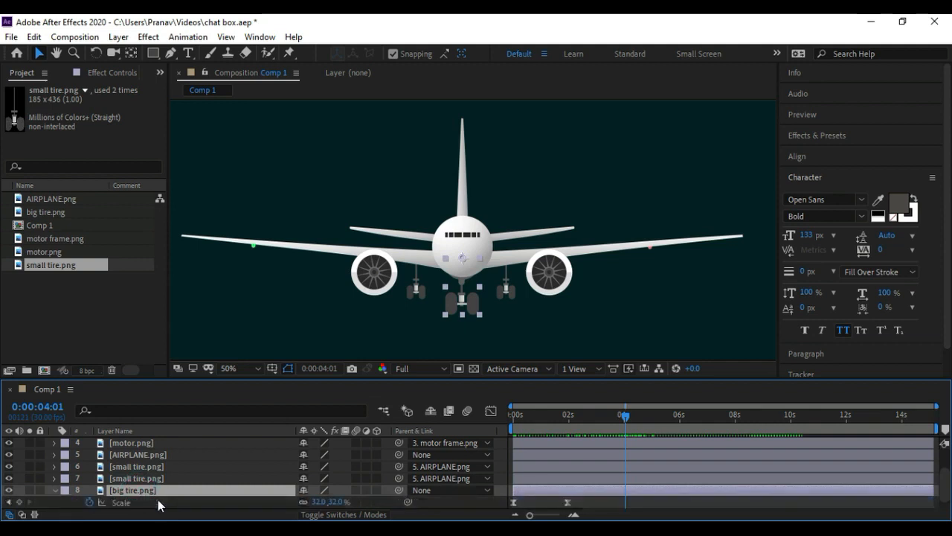
Try a copied 32% scale keyframe on the big tire at 0:00:03:21 and delete it, leaving the playhead at 0:00:03:24
left_click(567, 502)
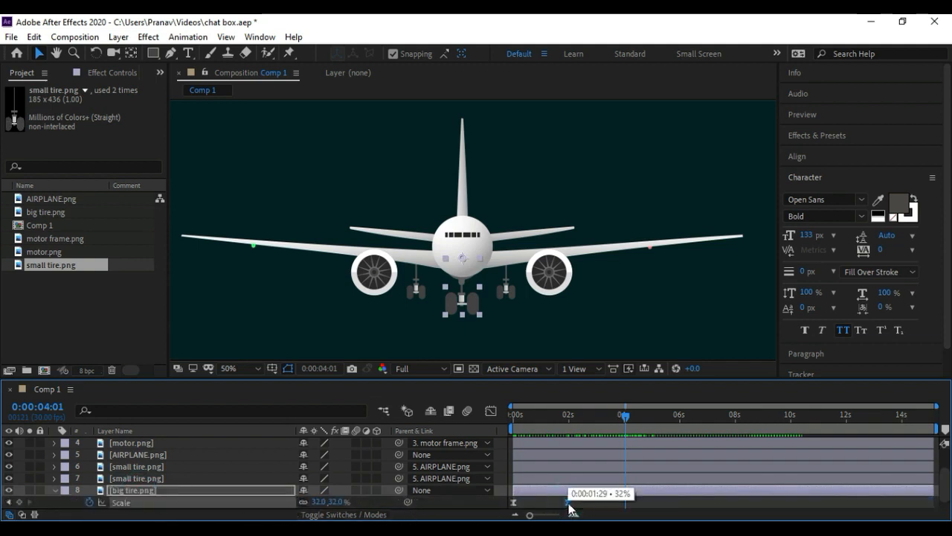
left_click(623, 414)
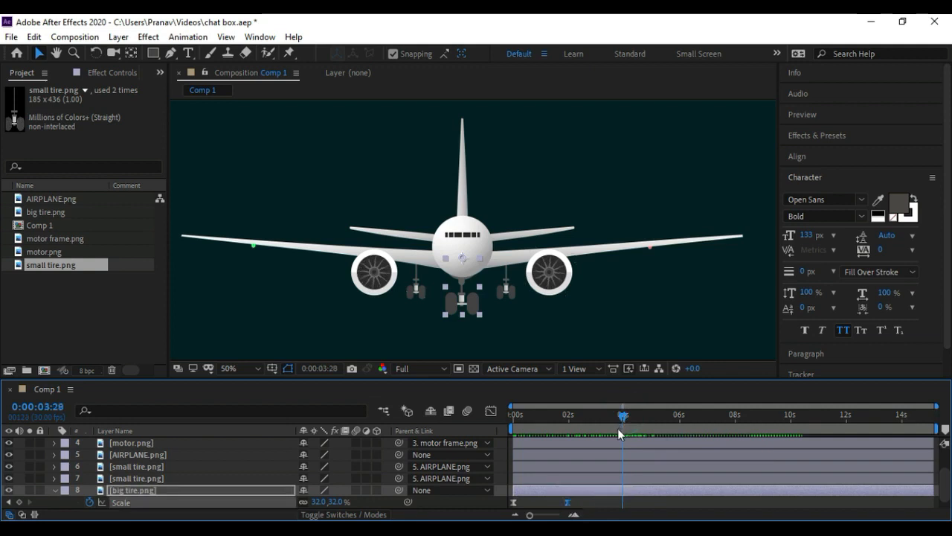
key("ctrl+v")
left_click(622, 502)
left_click_drag(621, 506, 616, 506)
left_click(616, 424)
mouse_move(616, 424)
left_mouse_down()
mouse_move(637, 419)
mouse_move(620, 416)
left_mouse_up()
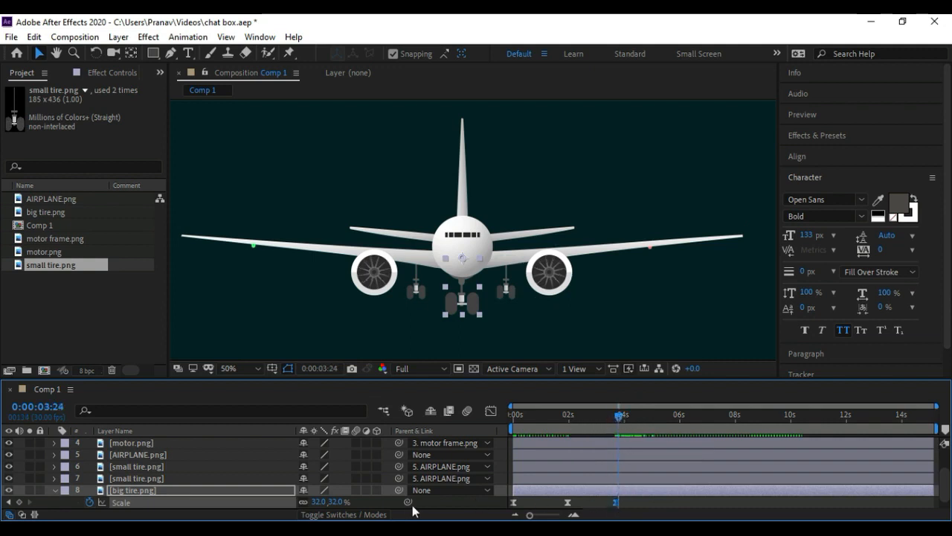
left_click(617, 503)
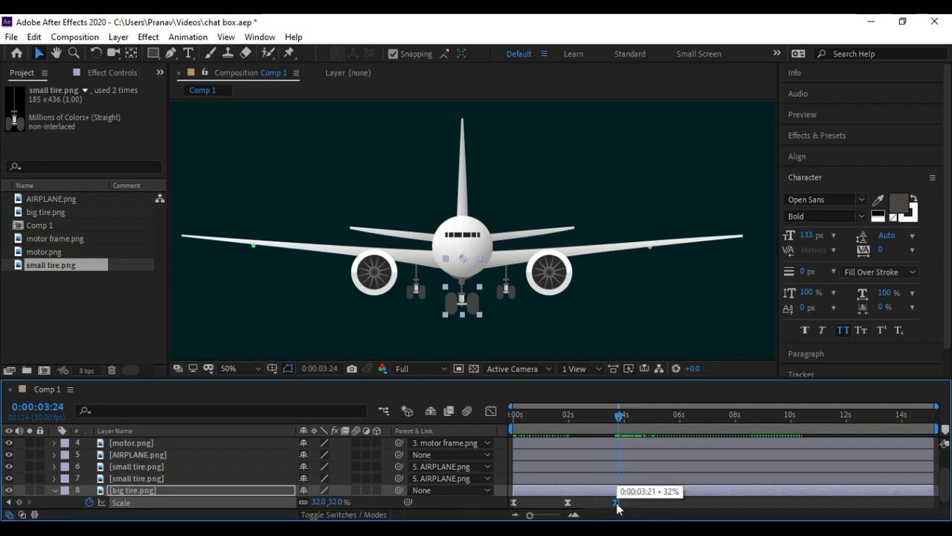
key("Delete")
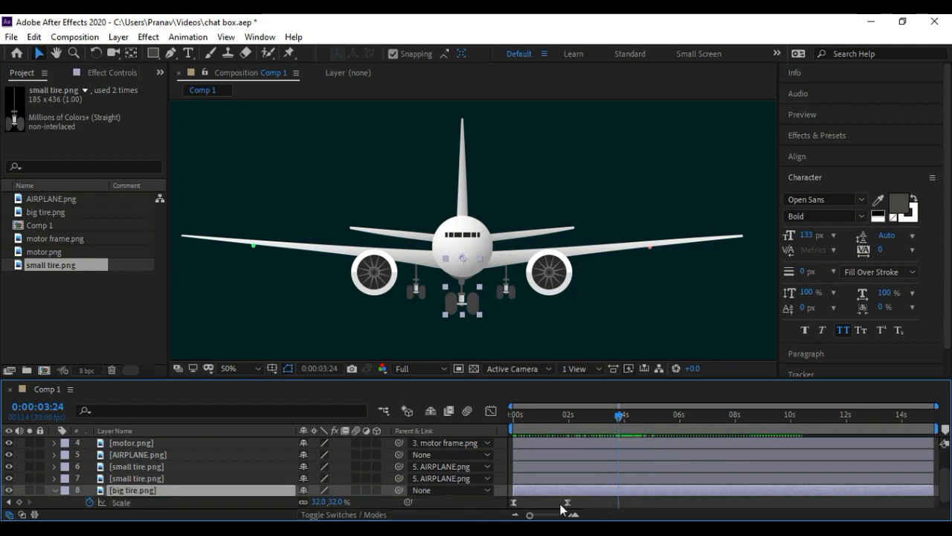
Set the big tire's scale to 0% at 0:00:03:24
left_click(336, 502)
type("0")
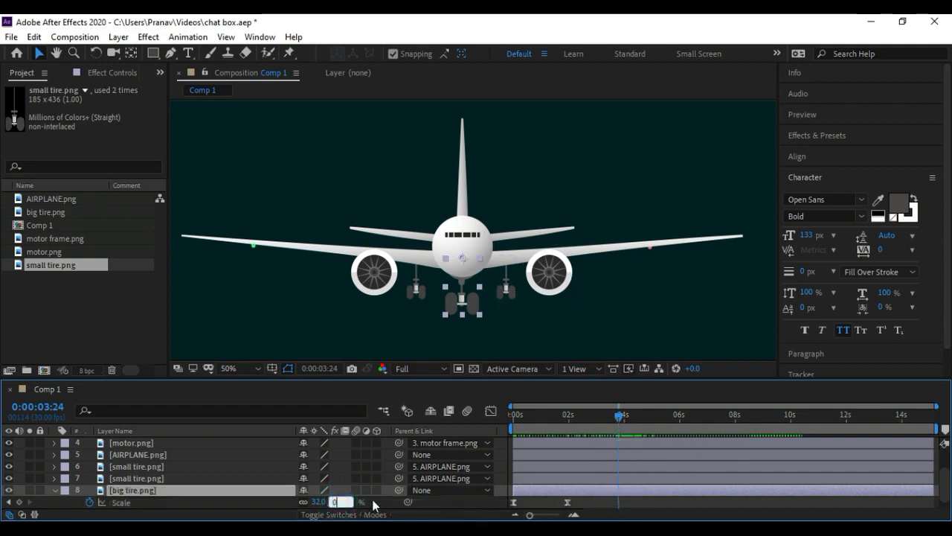
key("Return")
Play back the big tire's retraction from 0:00:02:00 and the whole gear animation from the start
left_click(568, 416)
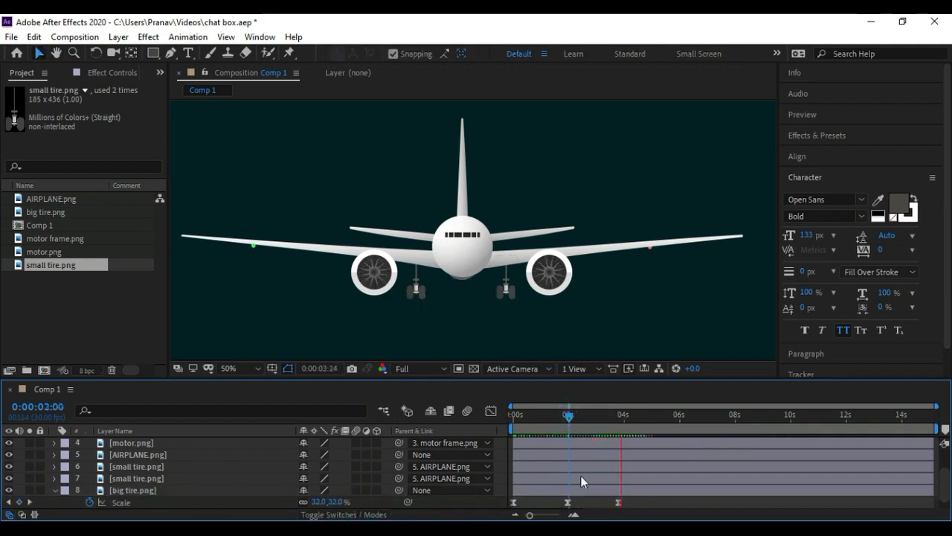
left_click_drag(567, 415, 519, 450)
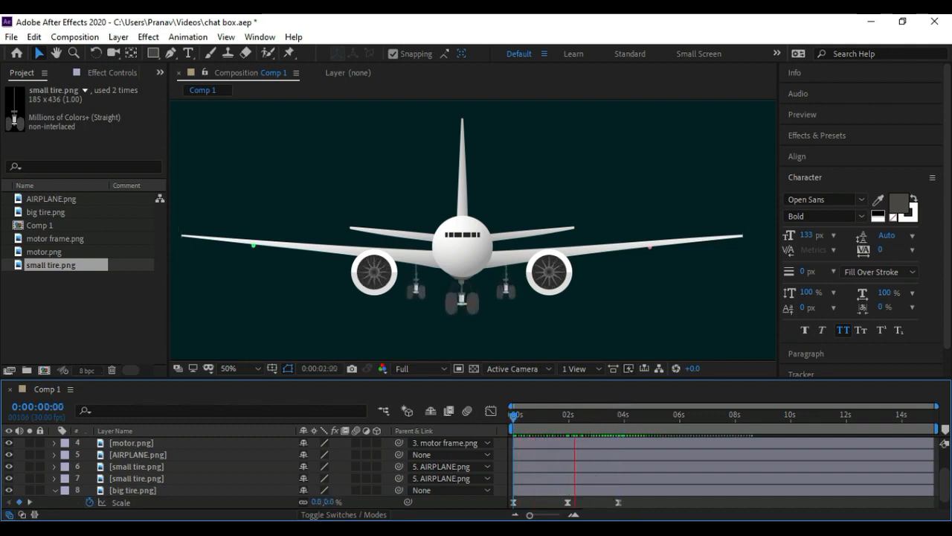
key("space")
Replace the big tire's 0% scale keyframe with a copy of its 32% keyframe placed at 0:00:03:24
left_click_drag(568, 418, 610, 418)
left_click(618, 502)
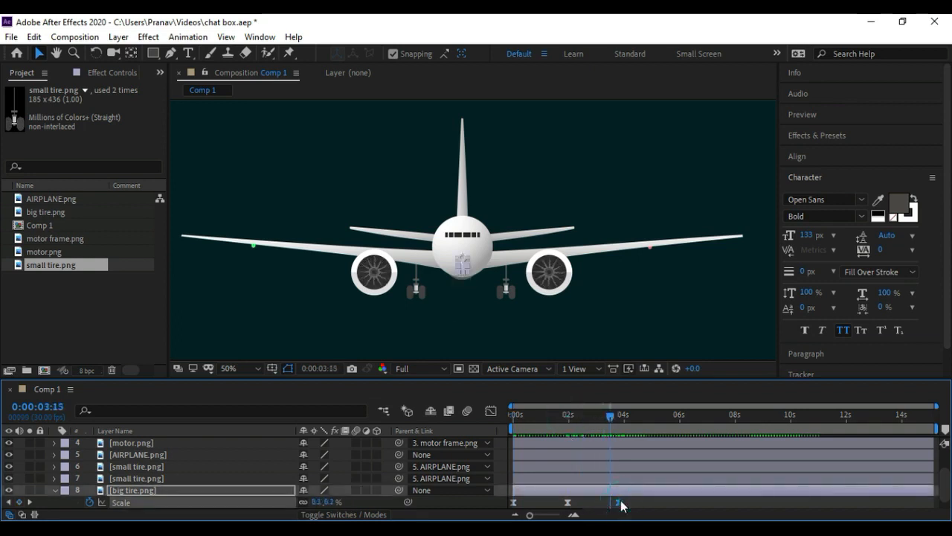
key("Delete")
left_click(567, 503)
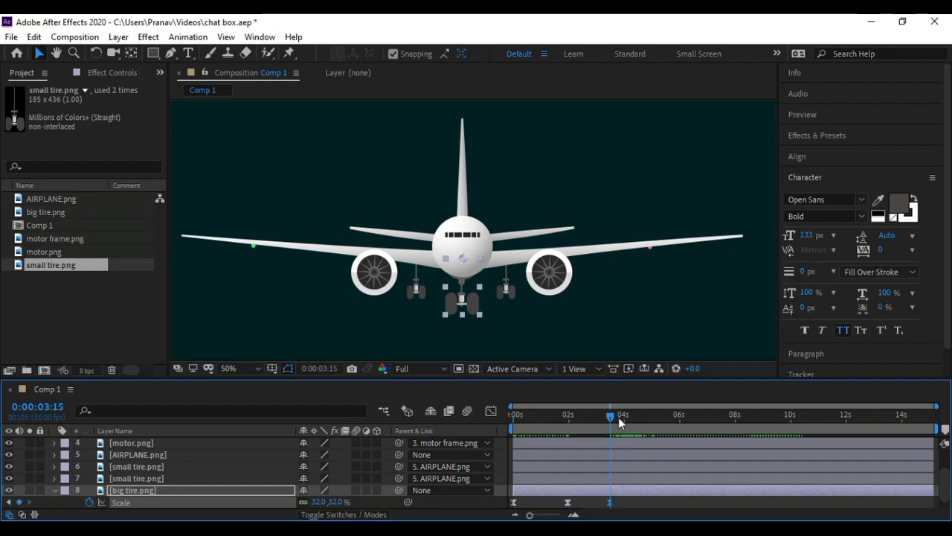
left_click(570, 425)
left_click_drag(570, 427, 618, 426)
left_click_drag(609, 503, 618, 503)
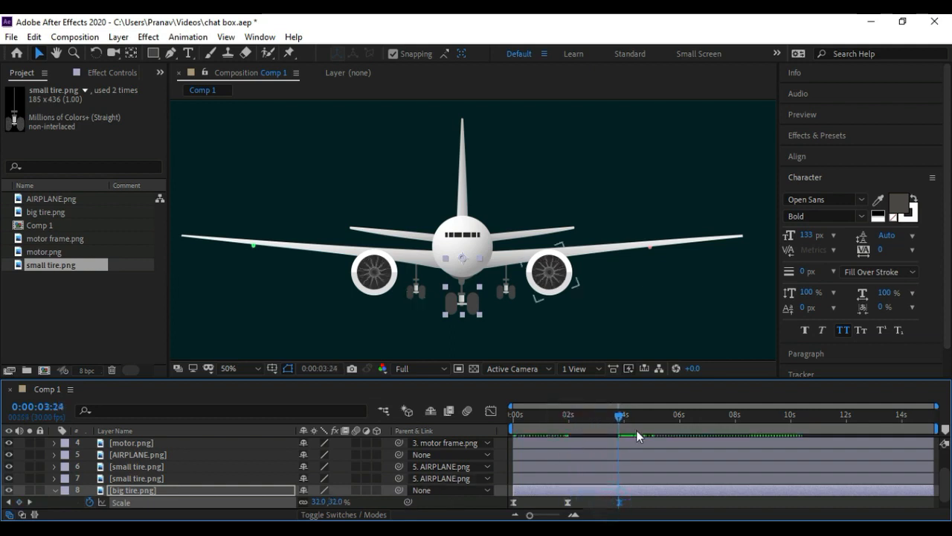
Set the big tire's scale to 6% at 0:00:04:22 and play back its retraction from 0:00:03:23
left_click_drag(616, 416, 622, 416)
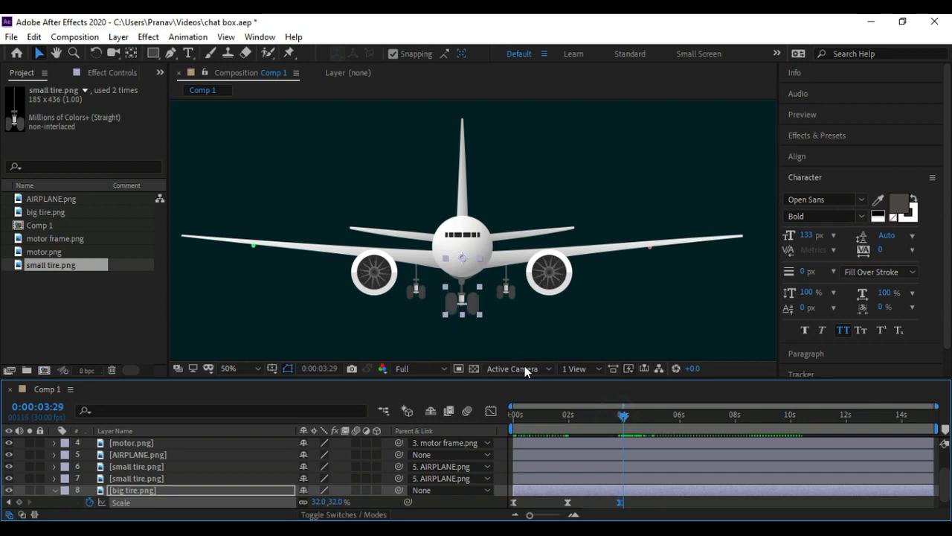
left_click_drag(628, 412, 642, 418)
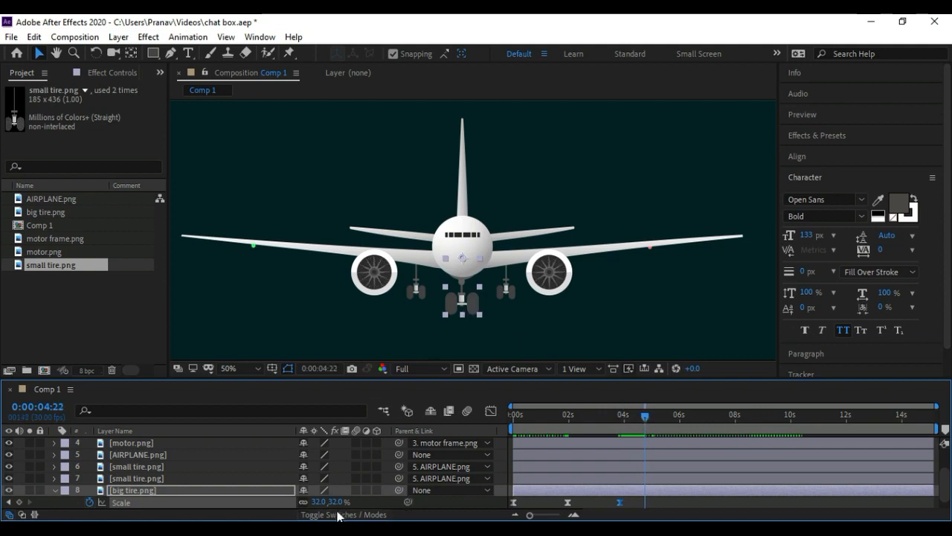
left_click_drag(334, 502, 315, 510)
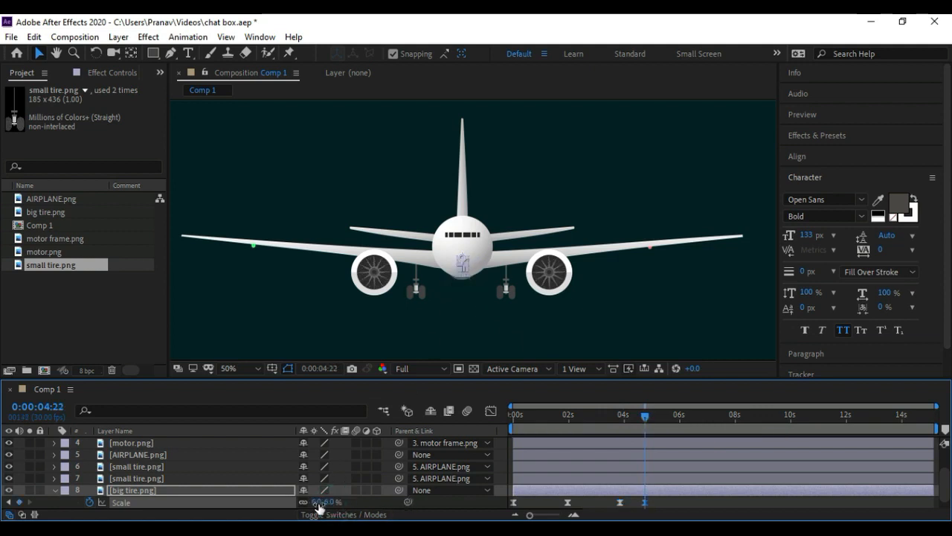
left_click(658, 503)
left_click(618, 415)
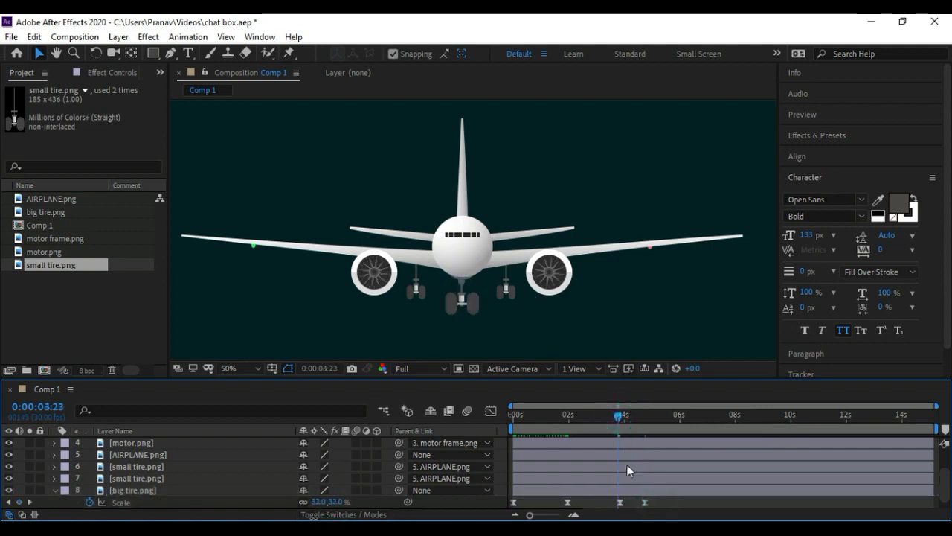
key("space")
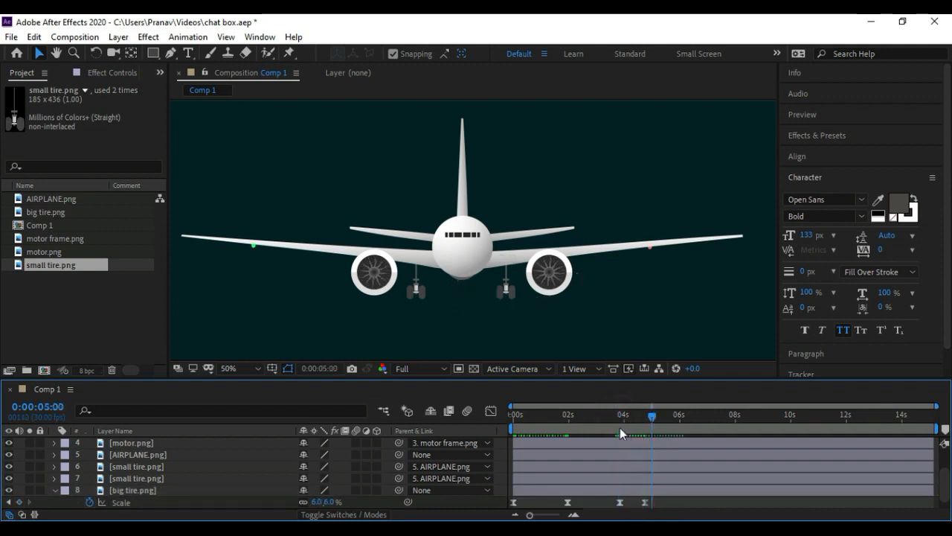
Add a composition marker at 0:00:03:24 and collapse the big tire layer's scale property
left_click(617, 418)
left_click(947, 430)
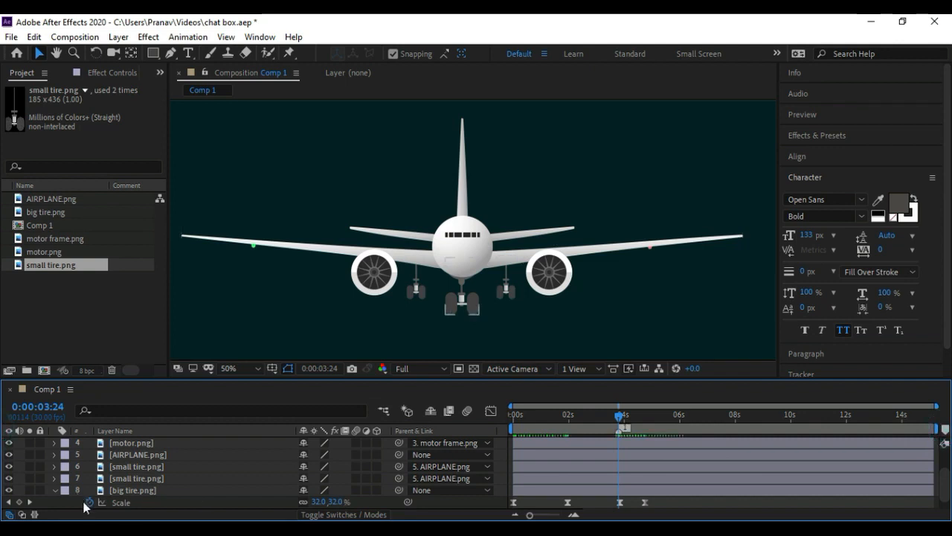
left_click(53, 490)
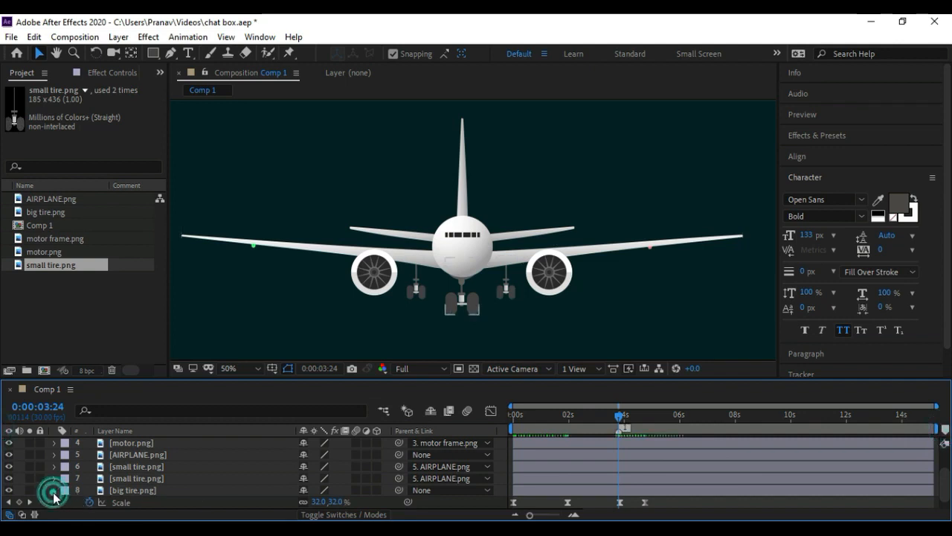
Reveal the scale keyframes of both small tire layers
left_click(118, 478)
key("s")
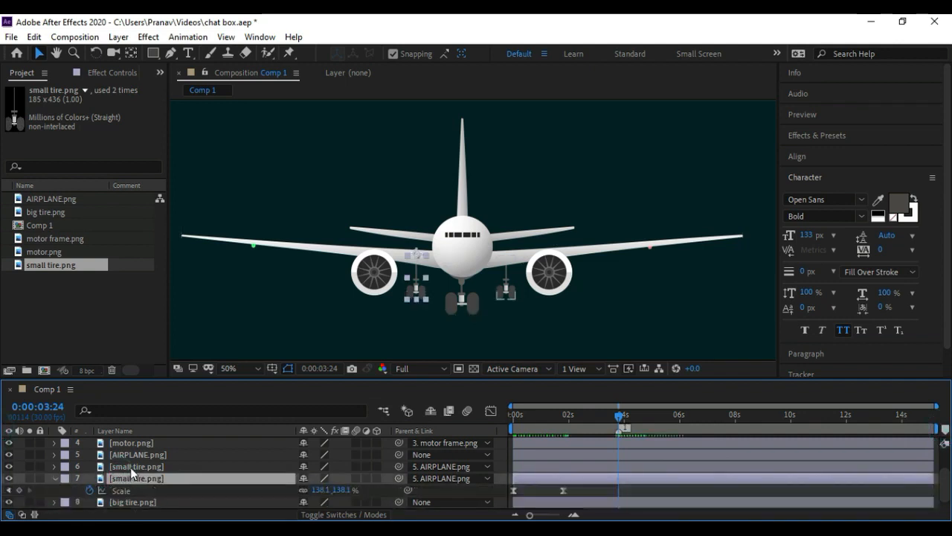
left_click(131, 466)
key("s")
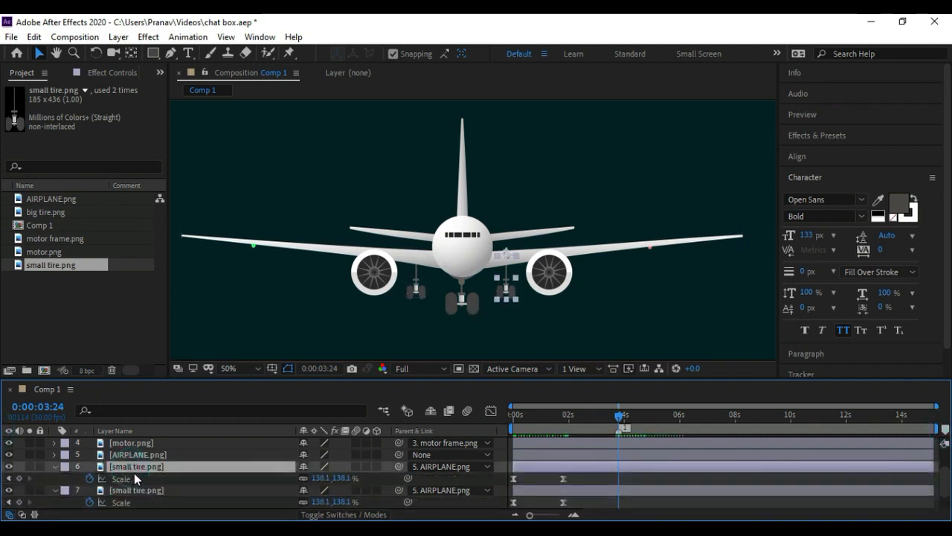
Copy the layer 6 small tire's full-size scale keyframe to just before 0:00:03:00 and set its scale to 0% at 0:00:03:24
left_click(563, 478)
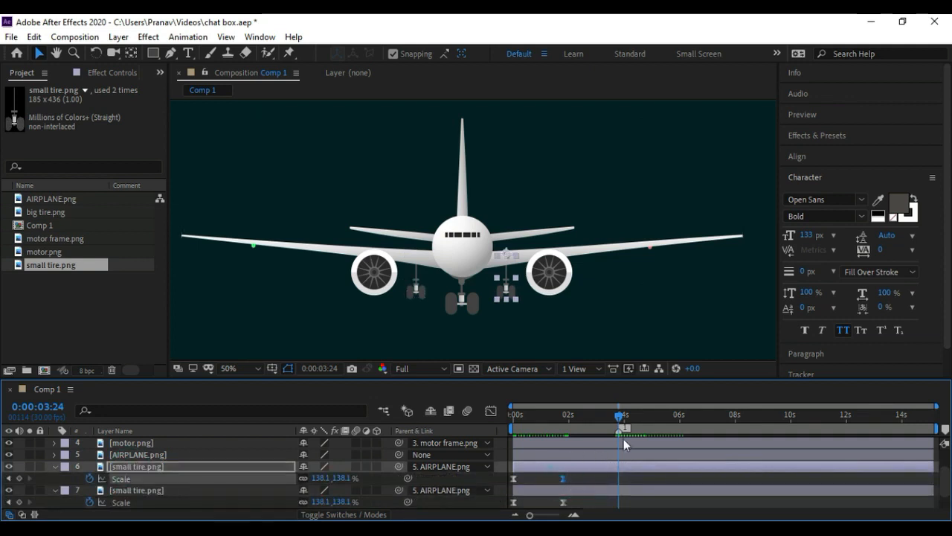
left_click_drag(620, 419, 596, 419)
key("ctrl+v")
left_click_drag(597, 418, 622, 422)
left_click(346, 478)
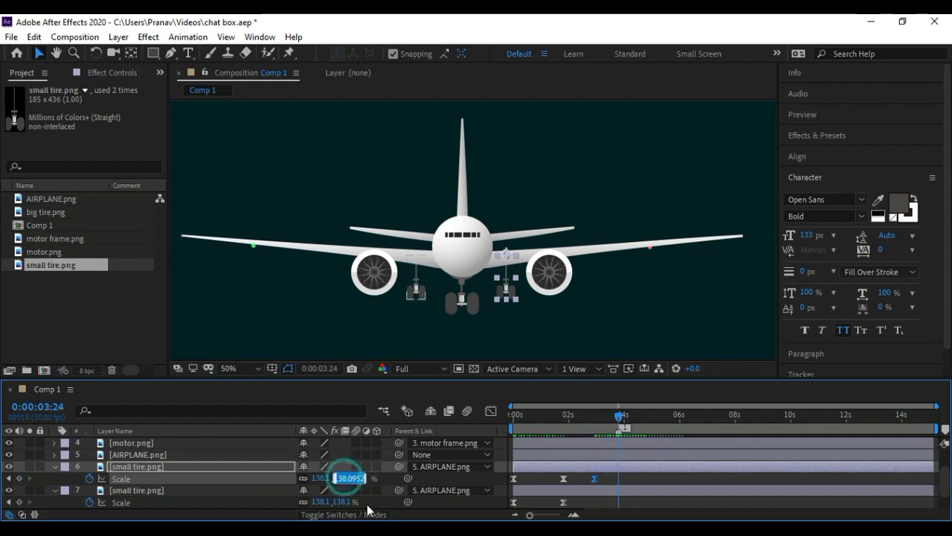
type("0")
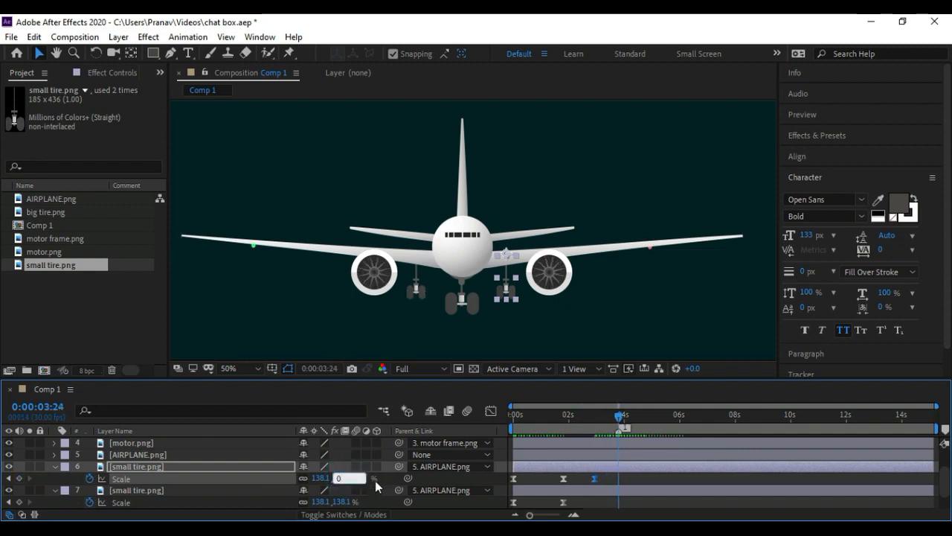
left_click(385, 477)
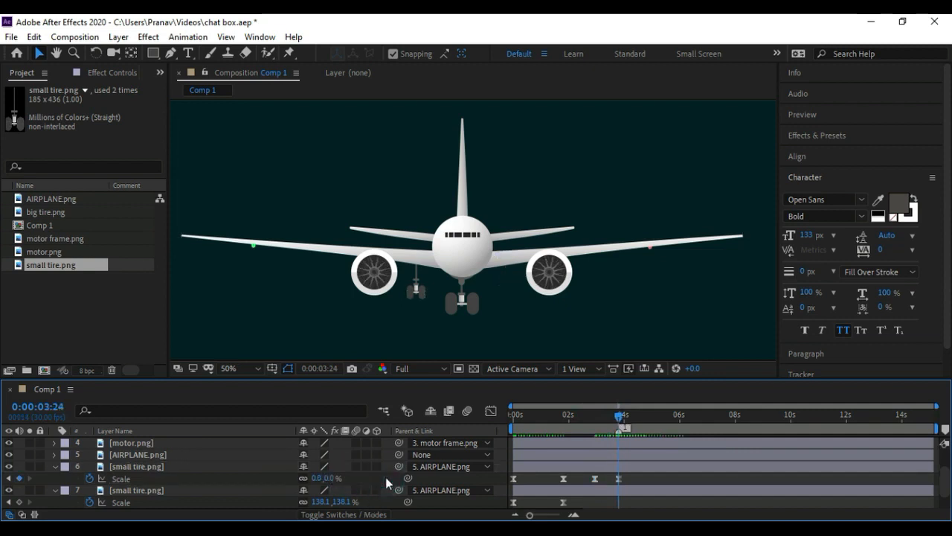
Copy the layer 7 small tire's full-size scale keyframe to 0:00:02:29, in line with layer 6's third keyframe
left_click(594, 476)
left_click(593, 416)
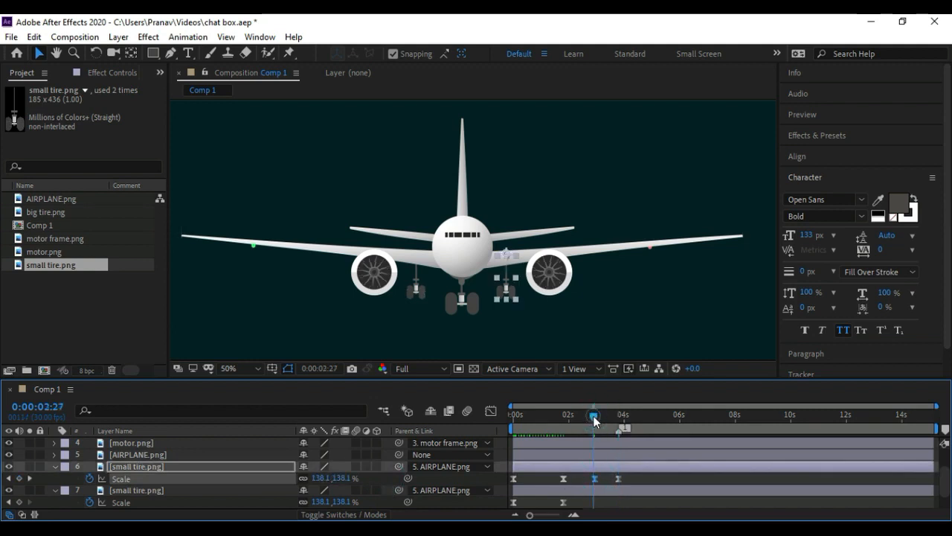
left_click_drag(595, 417, 595, 418)
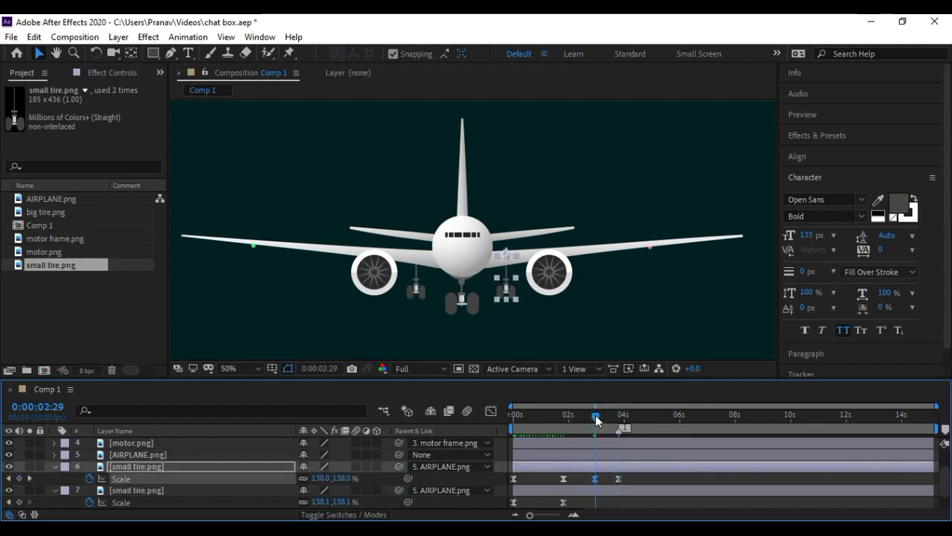
left_click(131, 490)
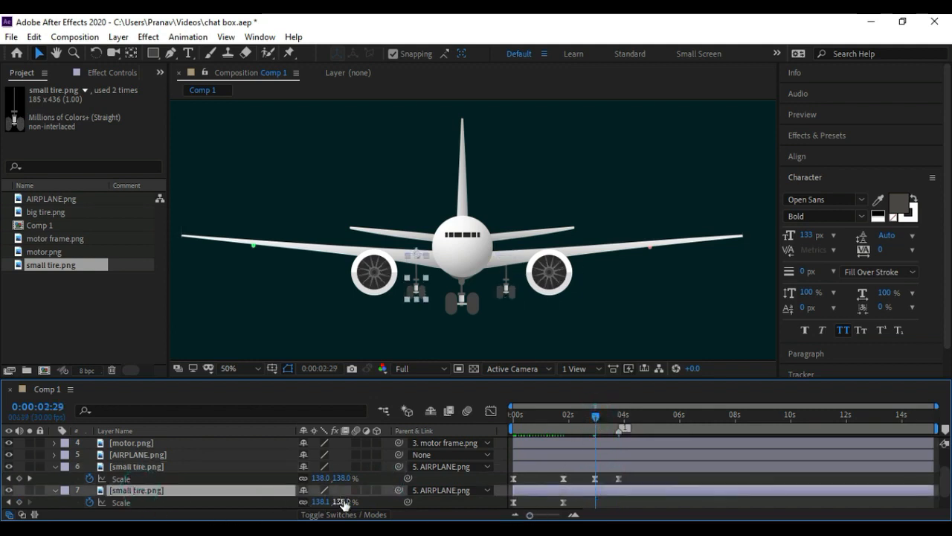
left_click(563, 502)
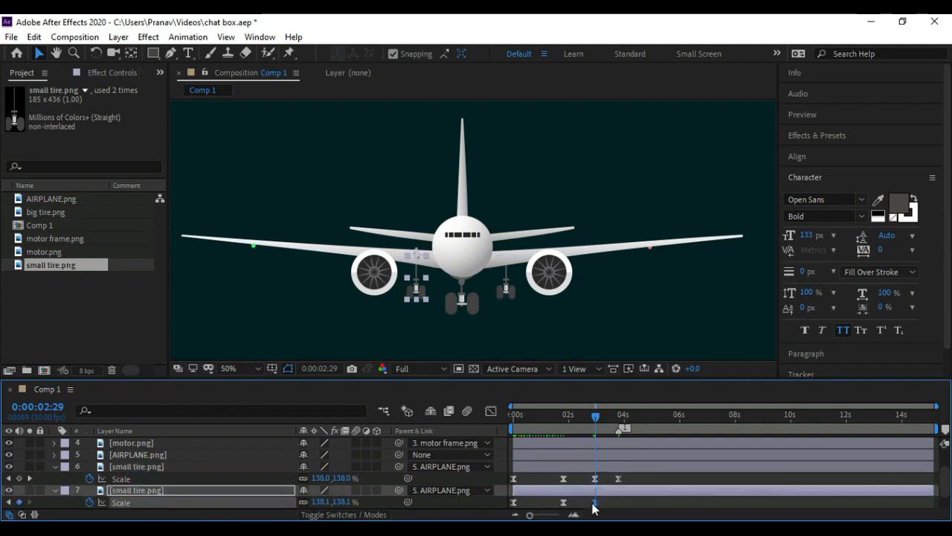
Set the layer 7 small tire's scale to 0% at 0:00:03:24
left_click_drag(565, 417, 623, 426)
left_click(642, 502)
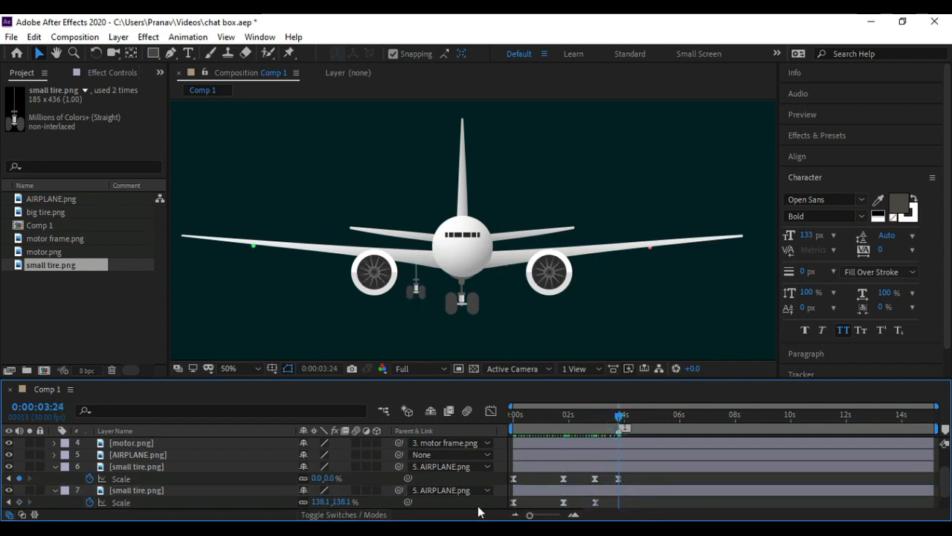
left_click(138, 492)
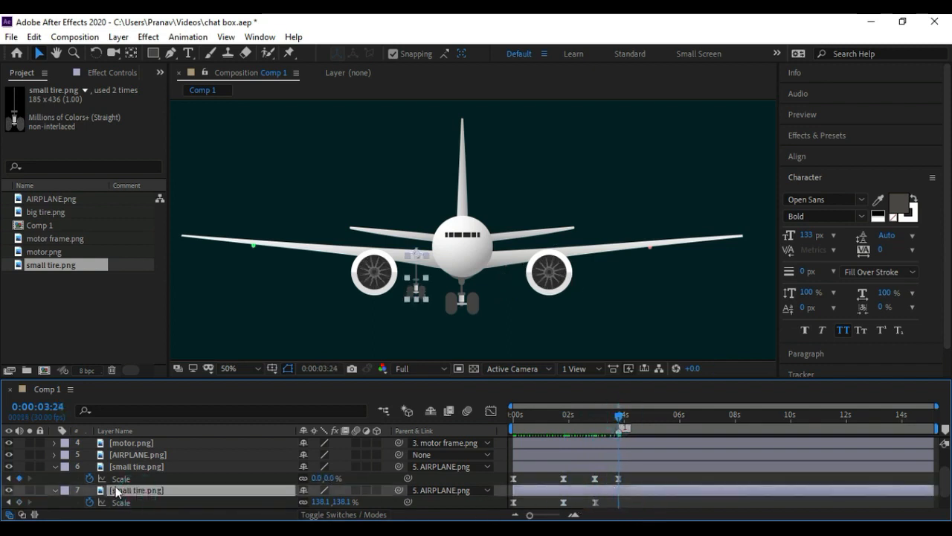
left_click(340, 501)
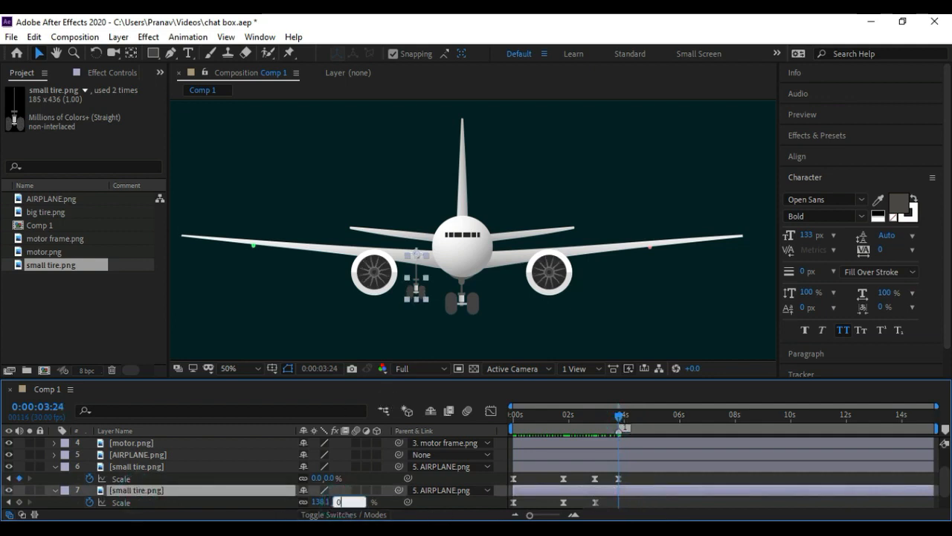
type("0")
left_click(653, 503)
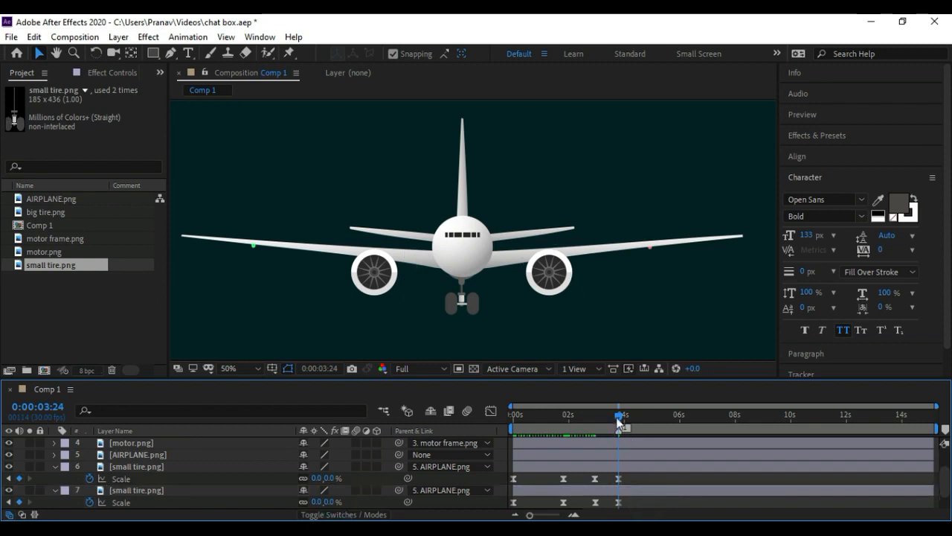
Move the final 0% scale keyframes of both small tires to about 0:00:04:18
left_click_drag(616, 421, 628, 420)
left_click_drag(618, 480, 623, 504)
left_click(622, 420)
left_click_drag(621, 420, 643, 421)
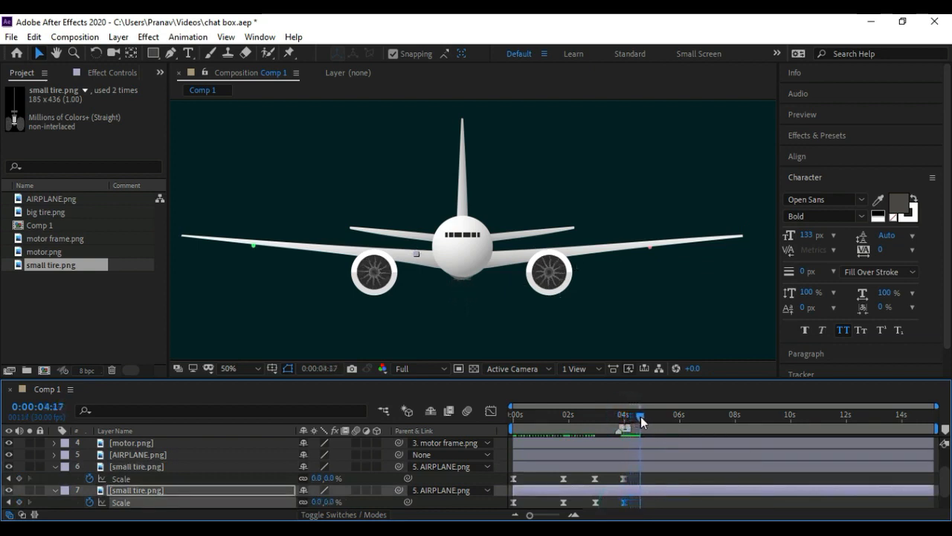
left_click_drag(625, 480, 640, 507)
left_click(625, 502)
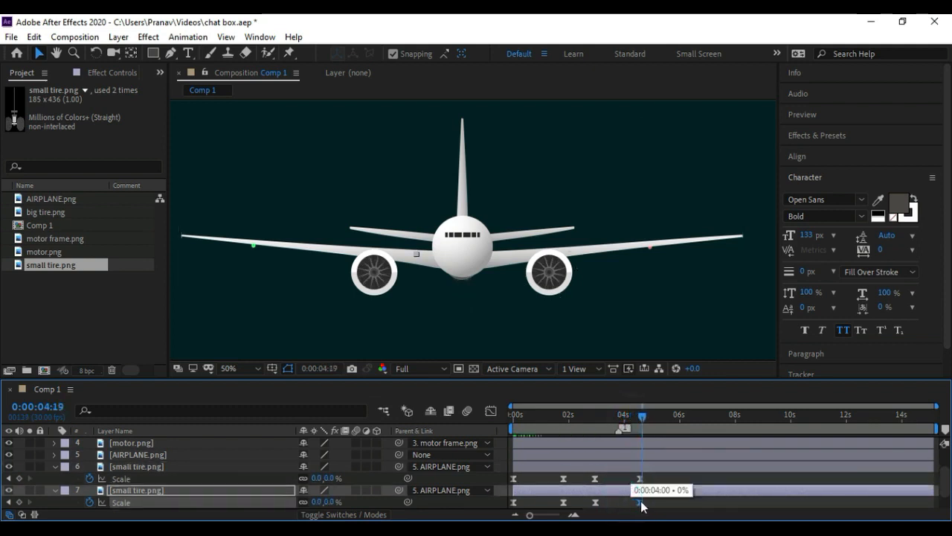
Shift the third scale keyframes of both small tires to just after 0:00:03:00, playing back the gear animation before and after
left_click_drag(566, 417, 486, 421)
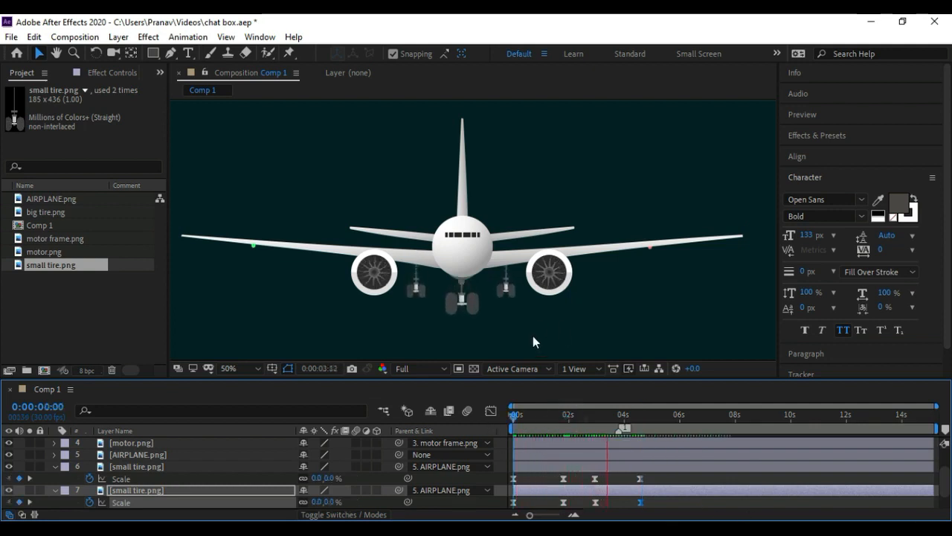
key("space")
left_click(596, 479)
left_click(595, 503)
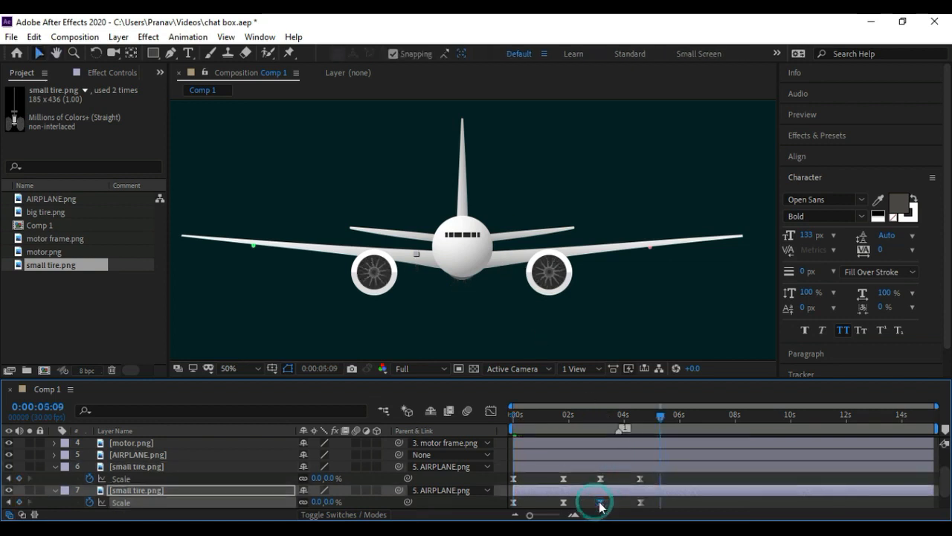
left_click(596, 413)
key("space")
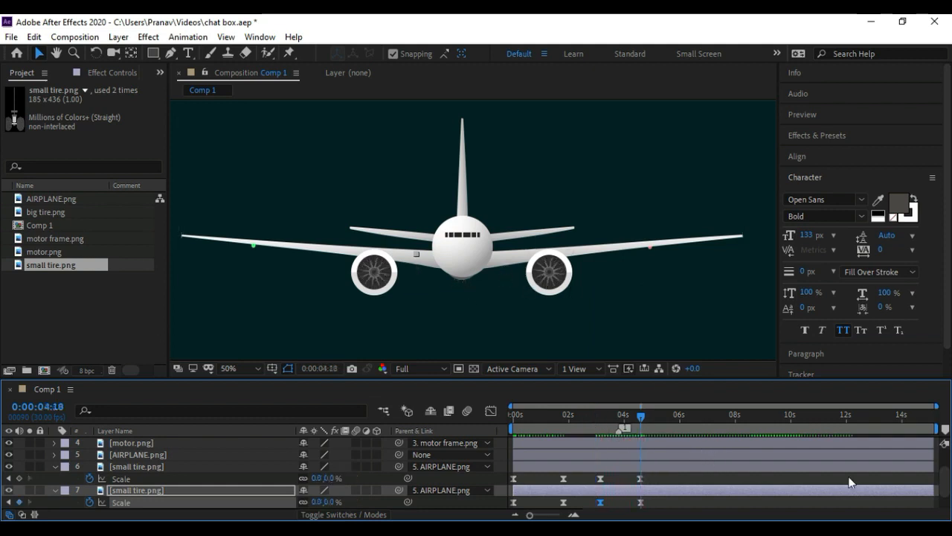
Reveal the big tire's scale keyframes and align both small tires' last two keyframes with its keyframes near 0:00:03:25 and 0:00:04:22
left_click(945, 483)
left_click_drag(946, 490, 948, 502)
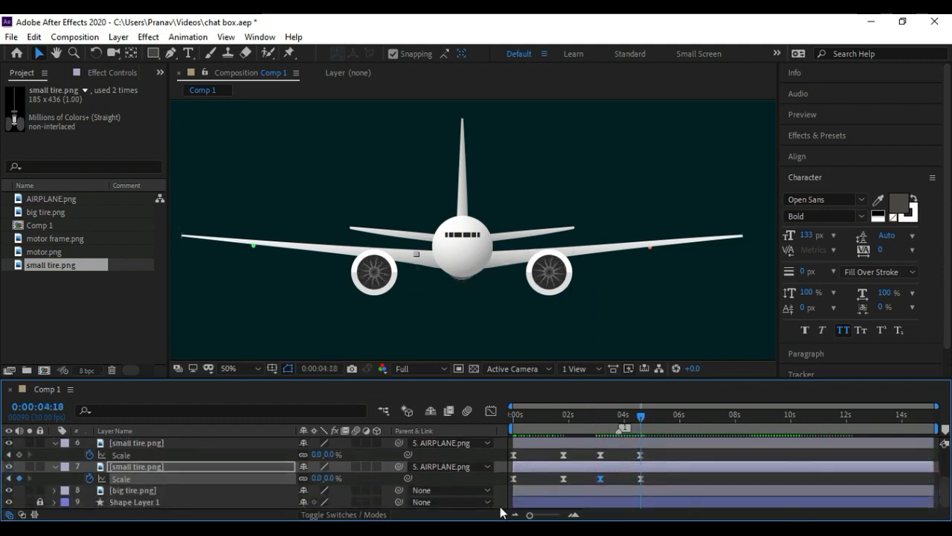
left_click(209, 491)
key("s")
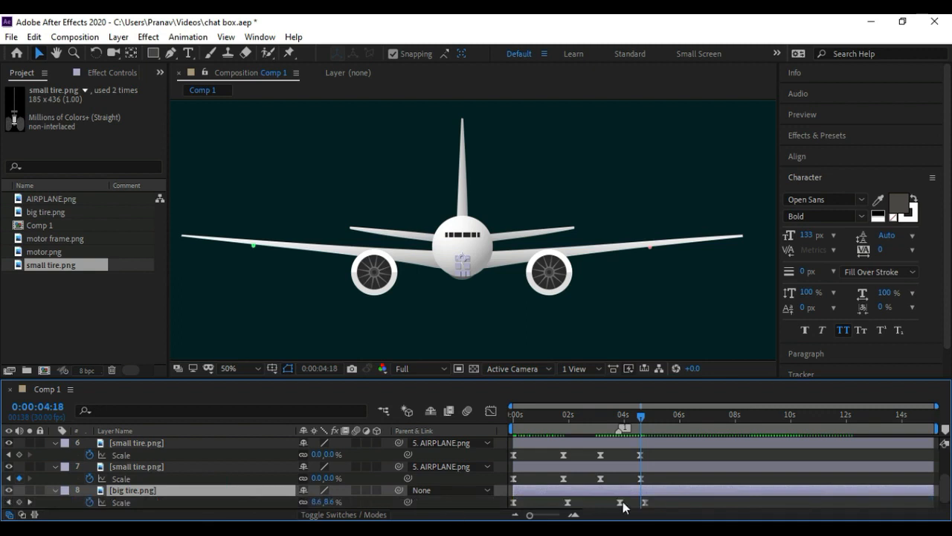
left_click_drag(597, 418, 620, 424)
left_click_drag(600, 455, 644, 454)
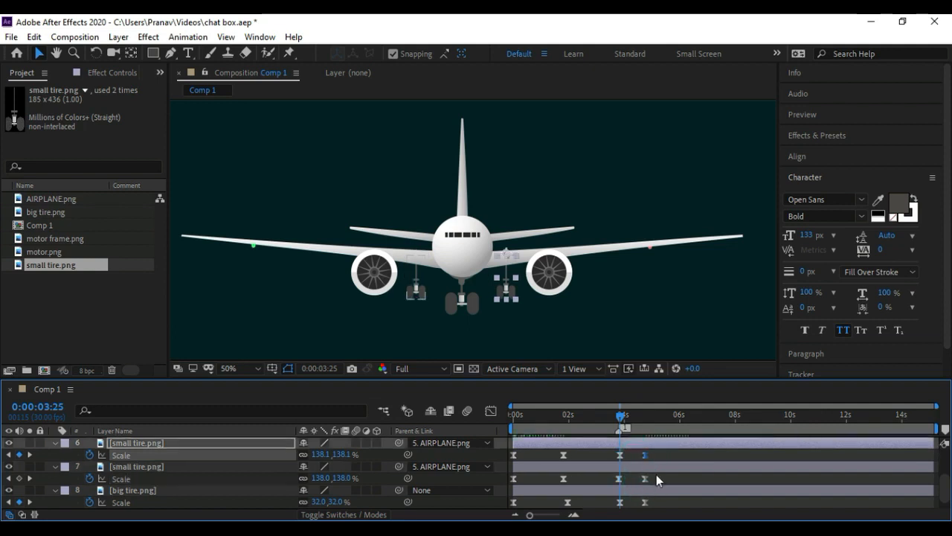
Play back the whole landing gear animation from the start and clear the keyframe selection
left_click_drag(621, 414, 494, 436)
key("space")
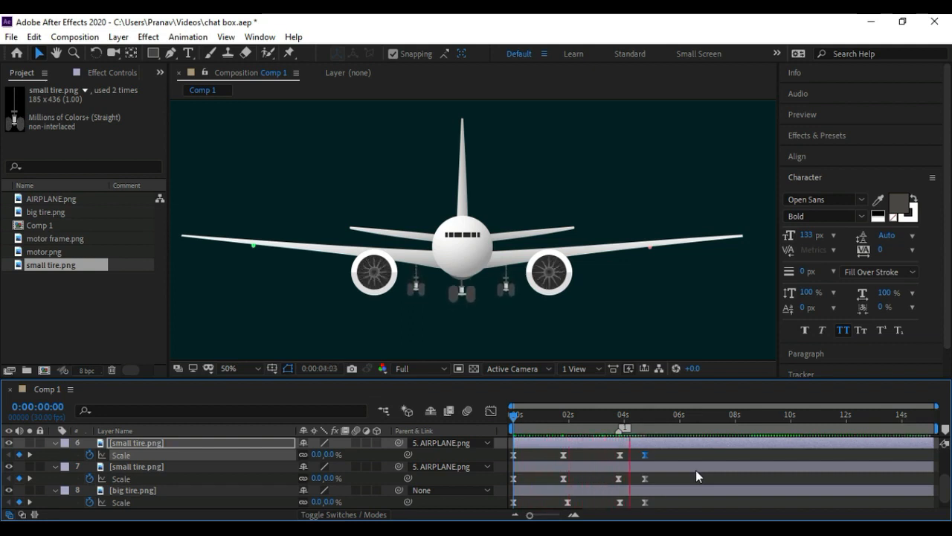
key("space")
left_click(676, 453)
Collapse the revealed scale properties of both small tire layers and the big tire layer
scroll(187, 485, "up", 3)
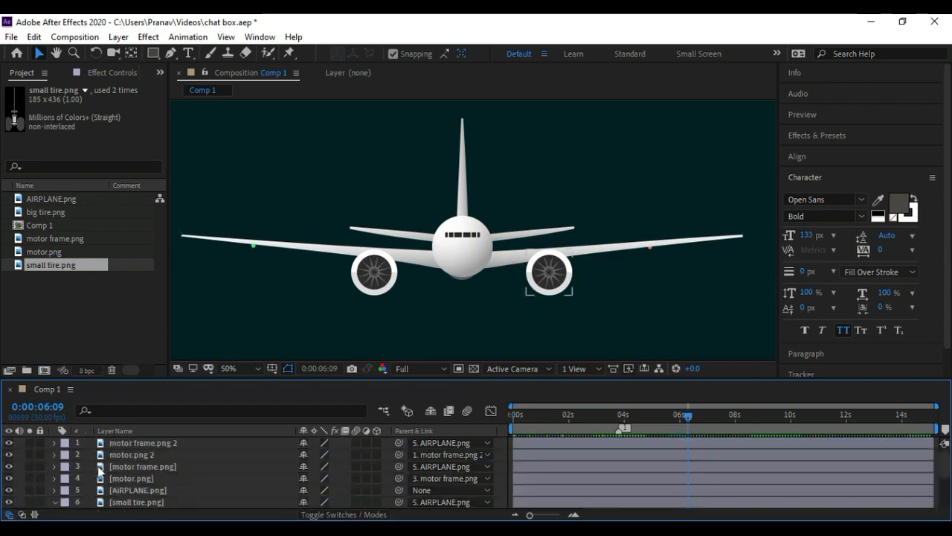
scroll(91, 467, "down", 3)
left_click(53, 454)
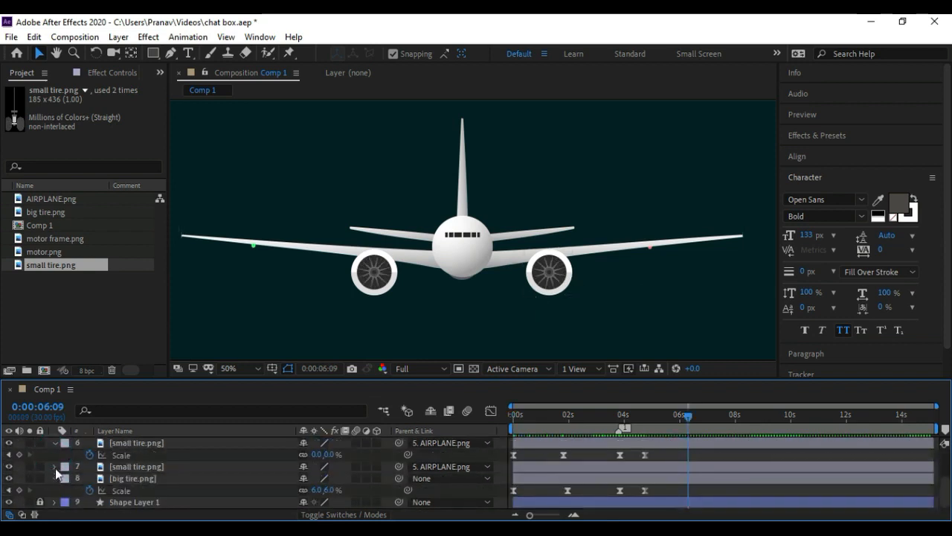
left_click(55, 443)
left_click(54, 480)
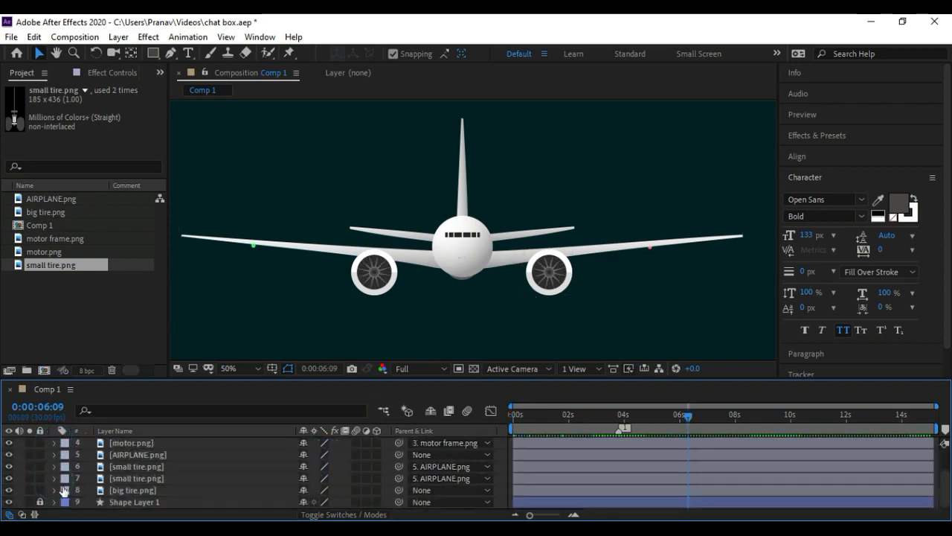
scroll(60, 476, "up", 2)
scroll(565, 316, "down", 2)
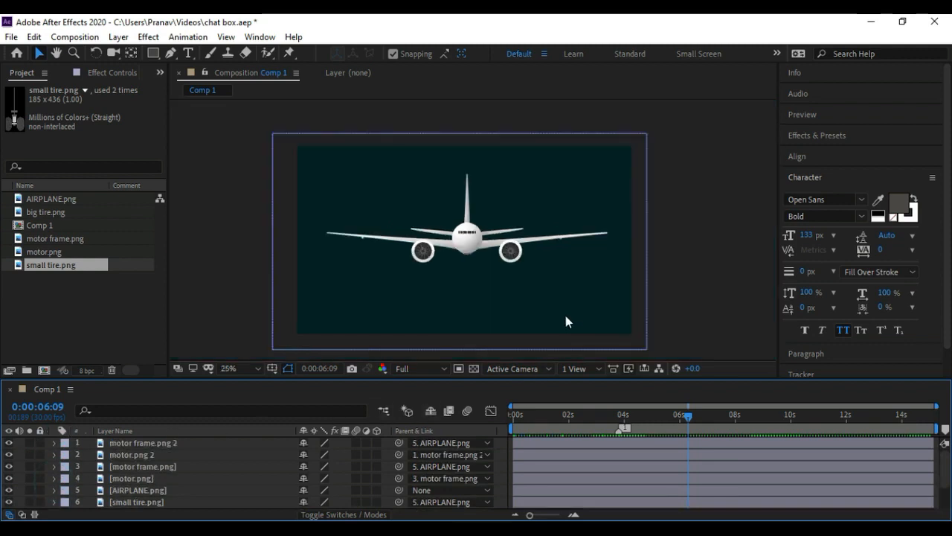
Reveal the airplane layer's rotation property at 0:00:05:09, try rotating it, and inspect its pivot up close
left_click_drag(558, 412, 655, 425)
left_click(467, 237)
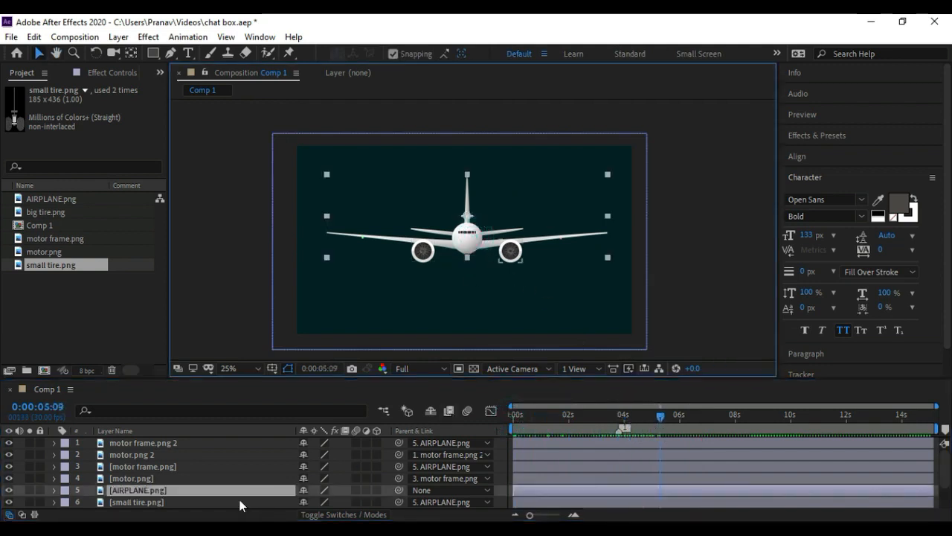
key("r")
left_click(316, 502)
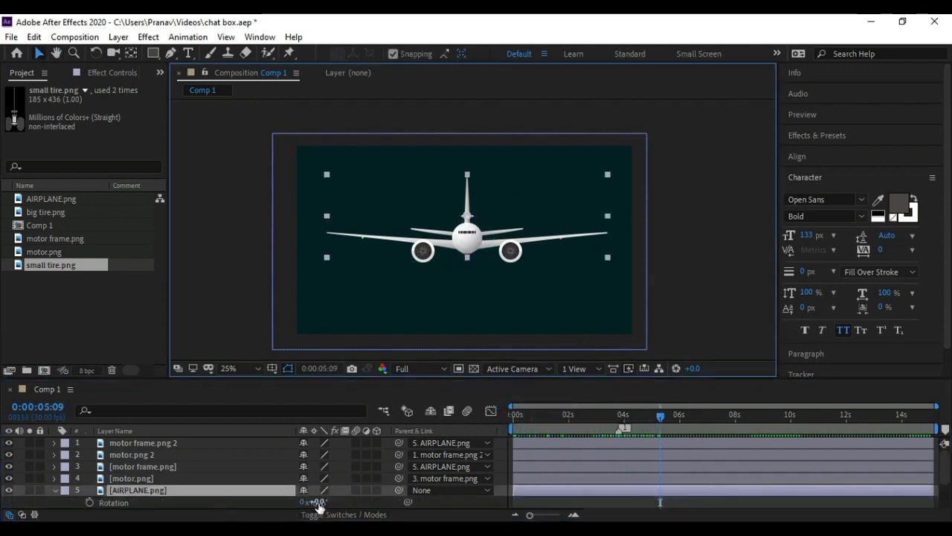
mouse_move(316, 503)
left_mouse_down()
mouse_move(327, 504)
mouse_move(318, 508)
left_mouse_up()
key("period")
key("period")
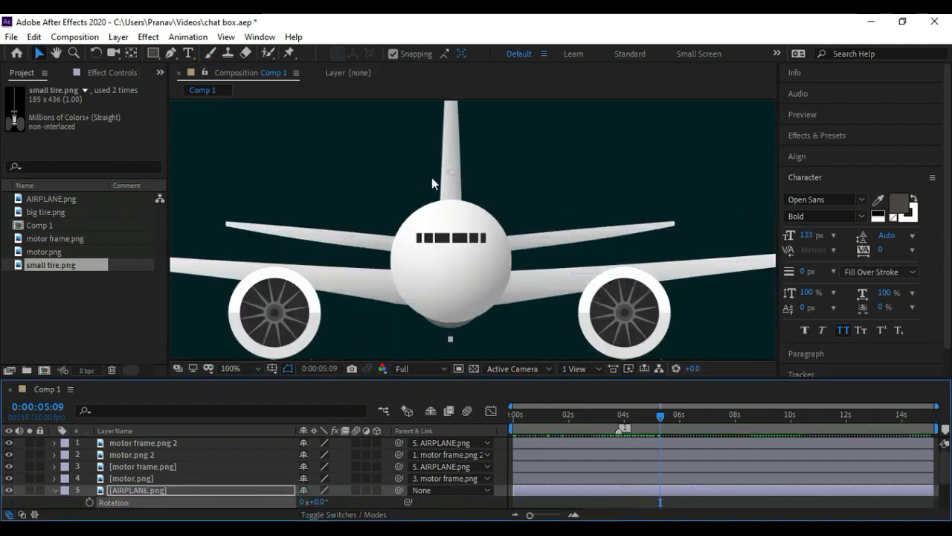
Move the airplane layer's anchor point from the tail fin down to the centre of the fuselage and test the rotation
left_click(130, 53)
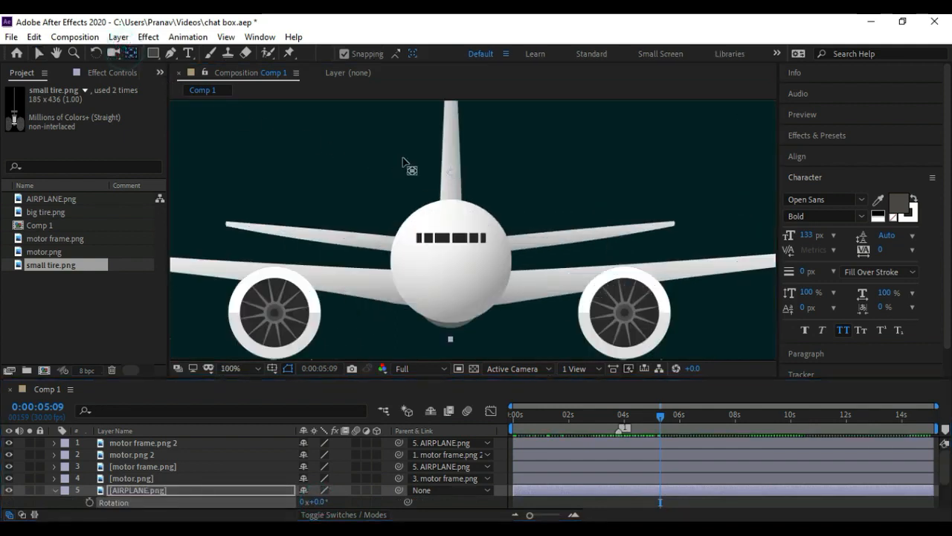
left_click(449, 177)
left_click_drag(452, 237, 451, 268)
left_click_drag(321, 500, 320, 500)
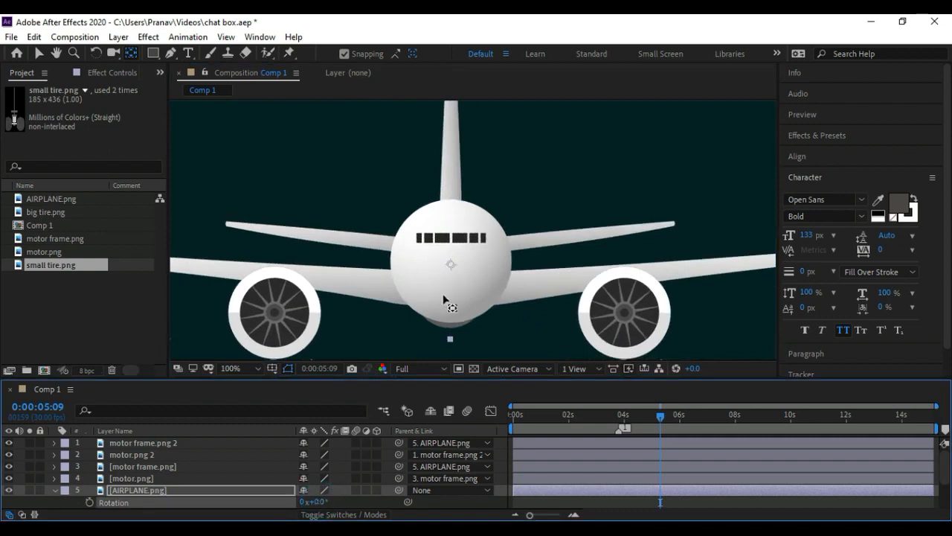
scroll(446, 301, "down", 4)
Keyframe the airplane's rotation at 0° at 0:00:05:08 and 6° at 0:00:07:29
mouse_move(660, 414)
left_mouse_down()
mouse_move(620, 418)
mouse_move(660, 418)
left_mouse_up()
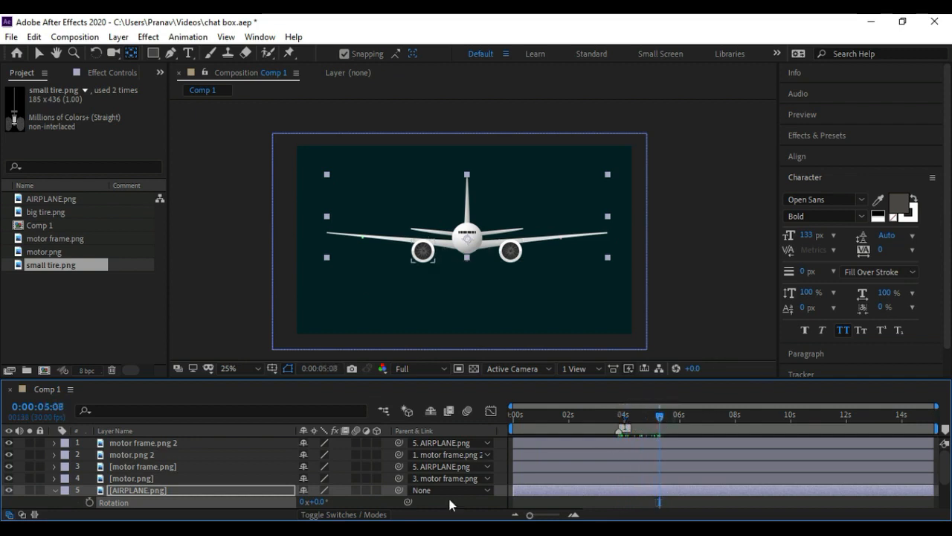
left_click(89, 503)
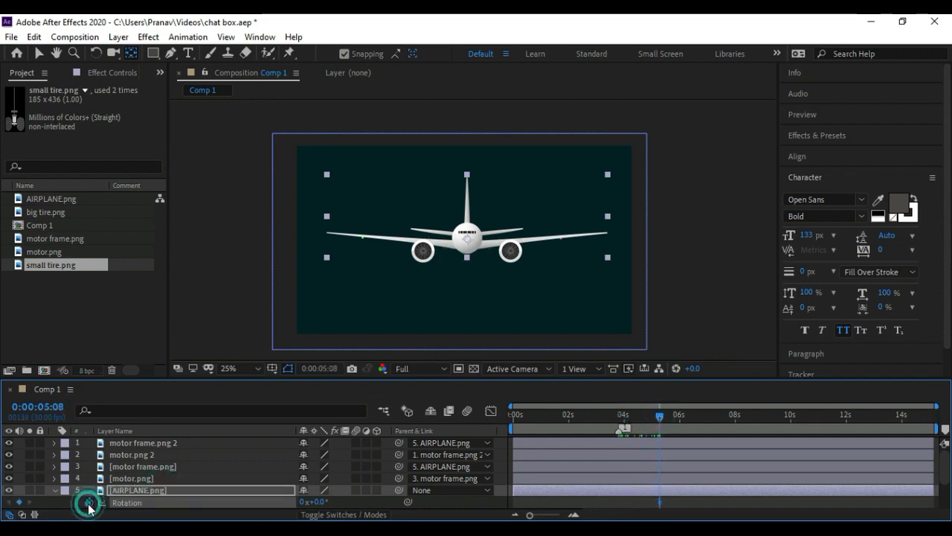
left_click_drag(665, 416, 737, 417)
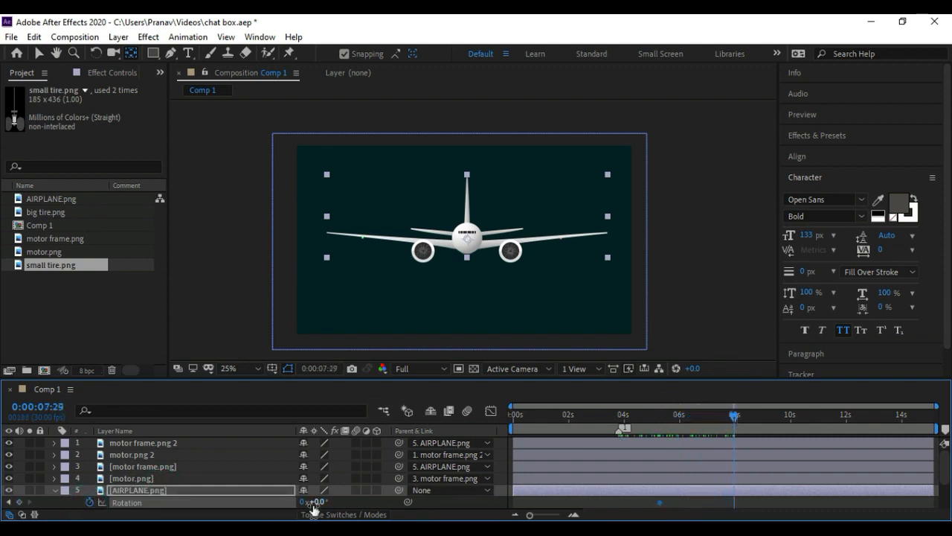
left_click_drag(319, 507, 323, 504)
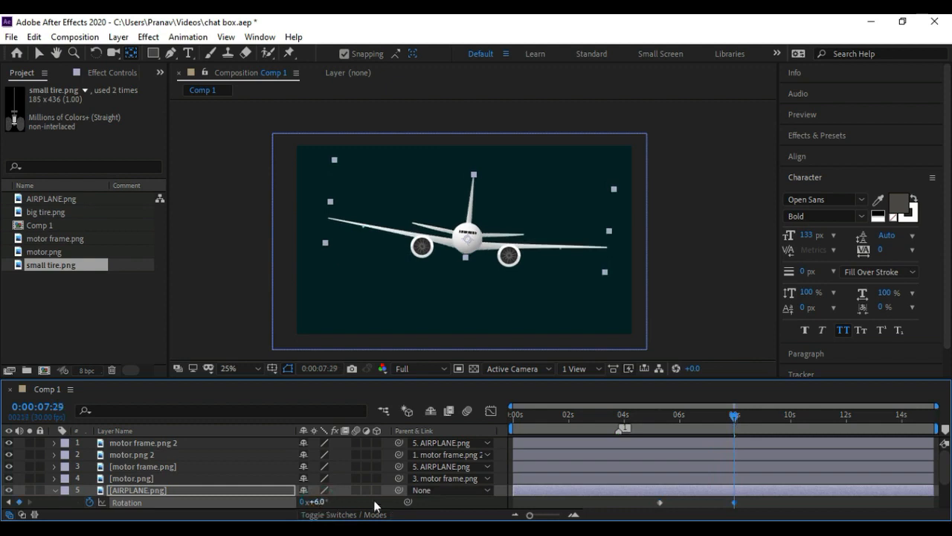
Add airplane rotation keyframes of -4° at 0:00:09:19 and 5° at 0:00:11:04
left_click_drag(735, 419, 780, 415)
left_click_drag(315, 504, 316, 505)
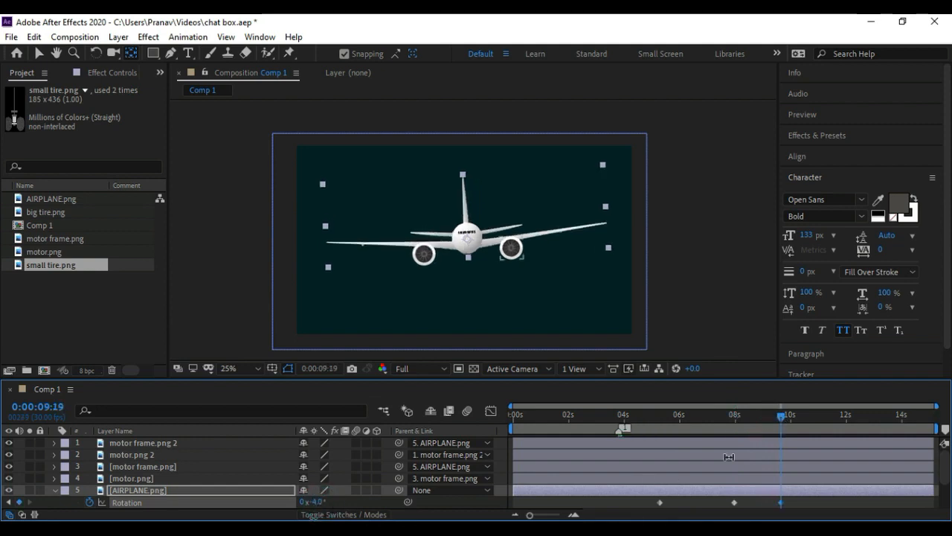
left_click_drag(787, 423, 792, 423)
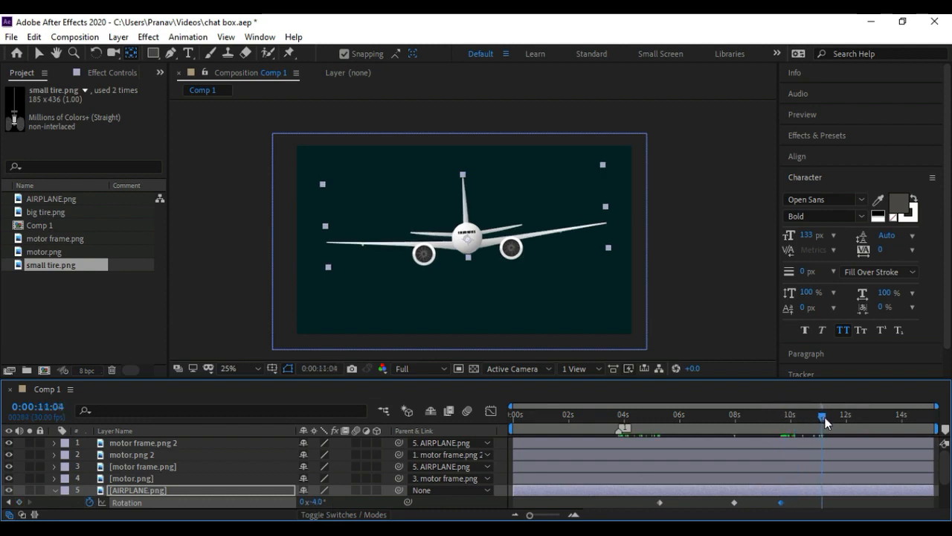
left_click_drag(321, 503, 326, 501)
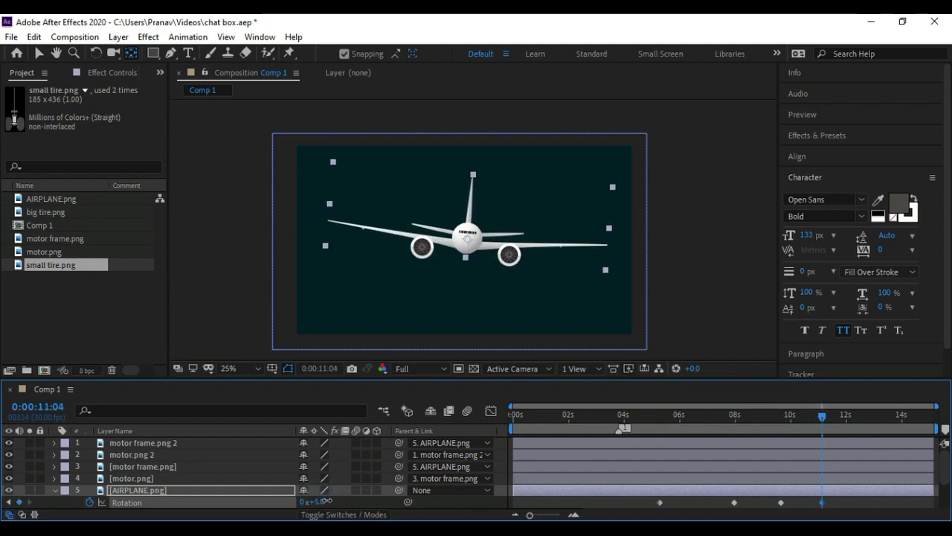
Add airplane rotation keyframes of -1° at 0:00:12:16 and 3° at 0:00:13:28
left_click_drag(859, 422, 864, 422)
left_click_drag(315, 503, 310, 503)
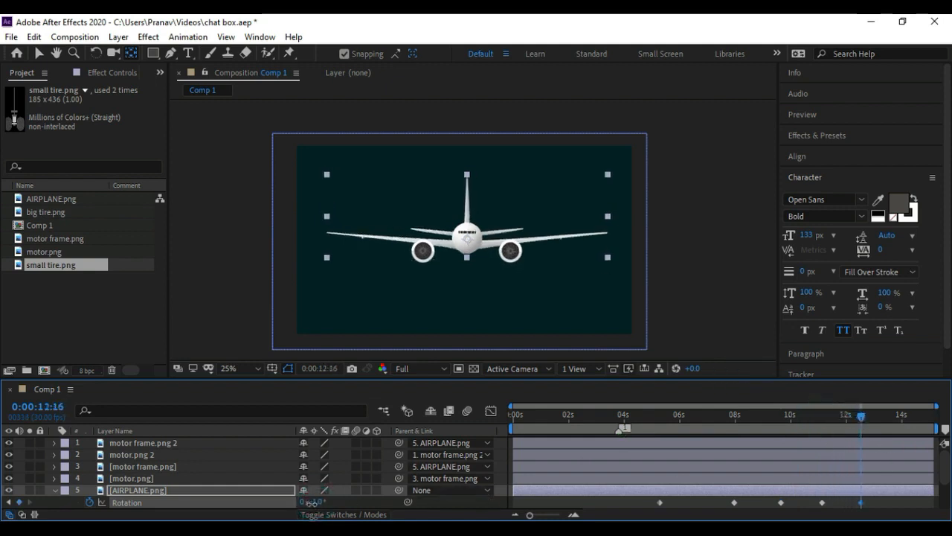
left_click_drag(855, 421, 898, 422)
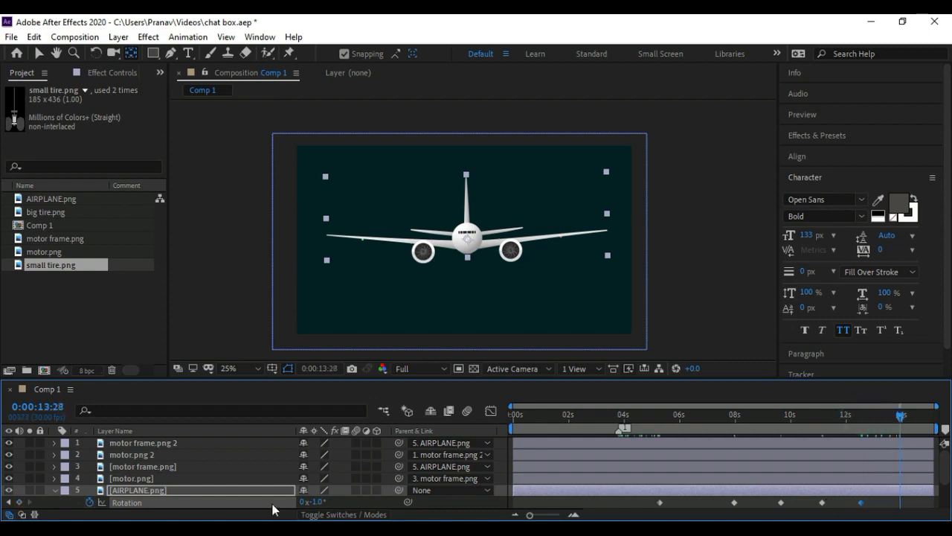
left_click_drag(314, 502, 319, 502)
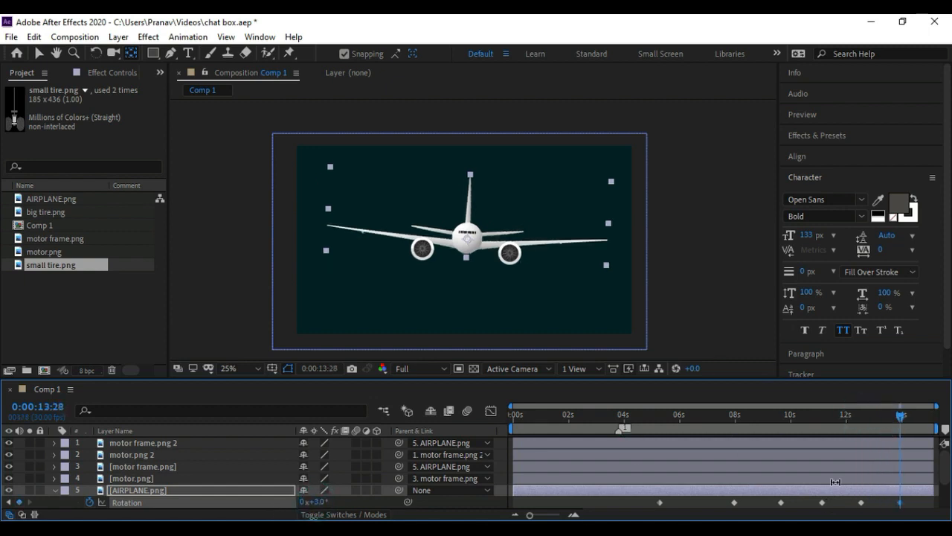
Add a final airplane rotation keyframe of -4° at 0:00:15:03
left_click_drag(895, 422, 932, 419)
left_click_drag(935, 421, 923, 424)
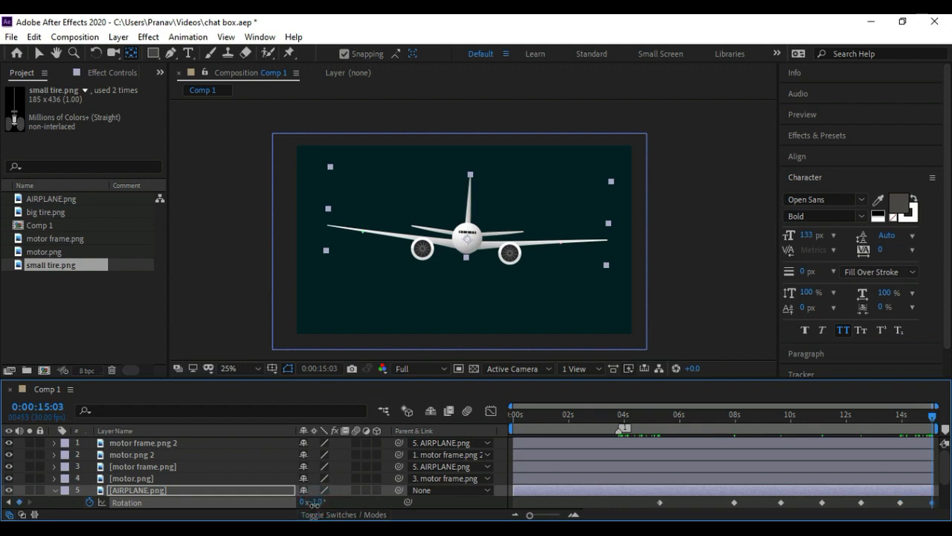
left_click_drag(314, 505, 313, 508)
Apply Easy Ease to all of the airplane's rotation keyframes
left_click_drag(638, 497, 935, 477)
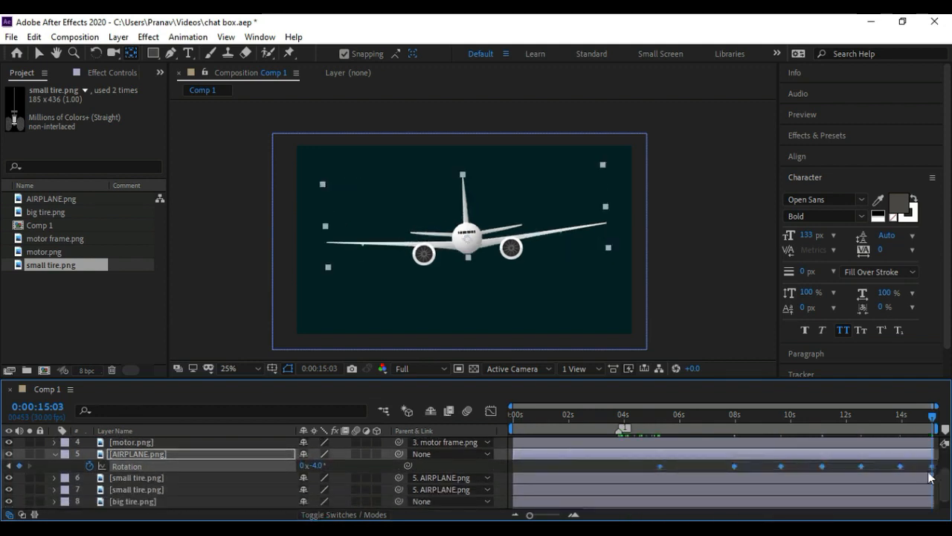
right_click(932, 468)
mouse_move(885, 454)
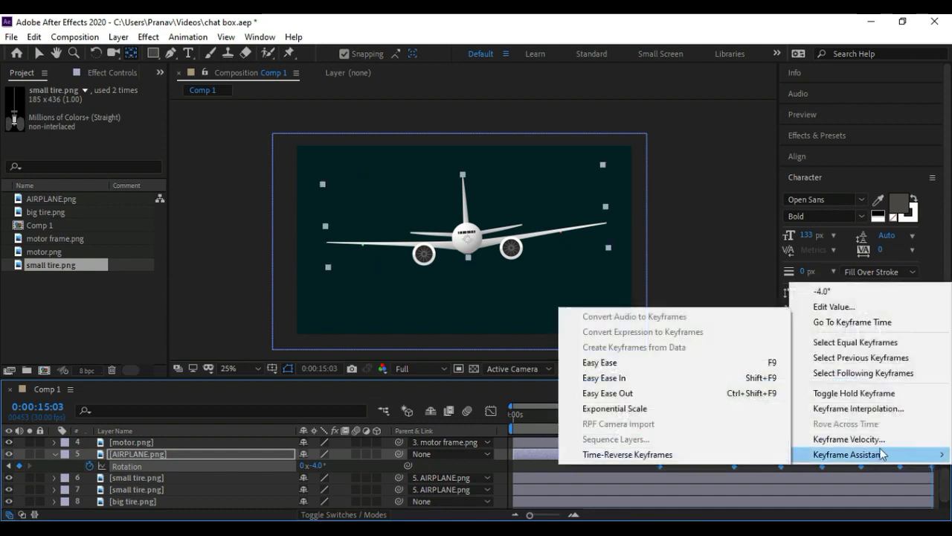
left_click(607, 364)
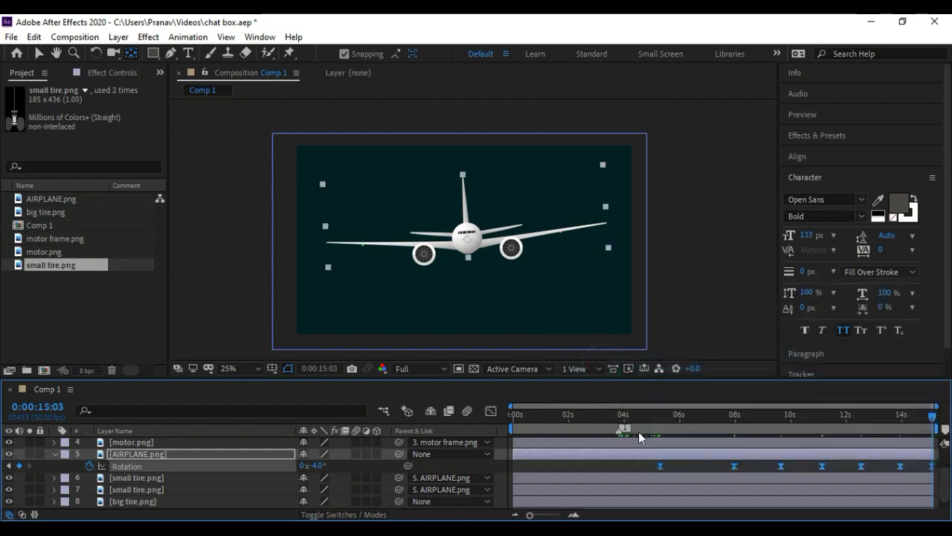
Clear the keyframe selection and play back the airplane's rocking animation from 0:00:05:05
left_click(673, 463)
left_click(657, 416)
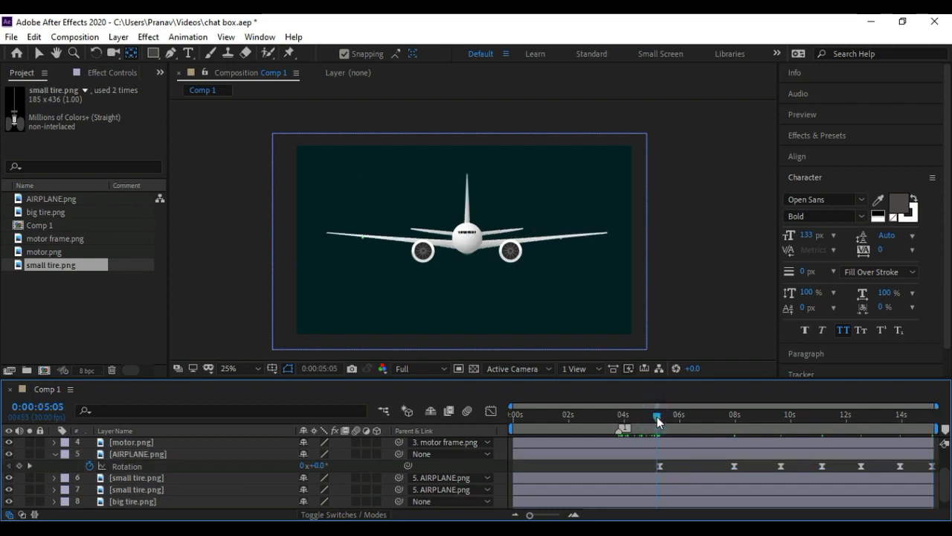
key("space")
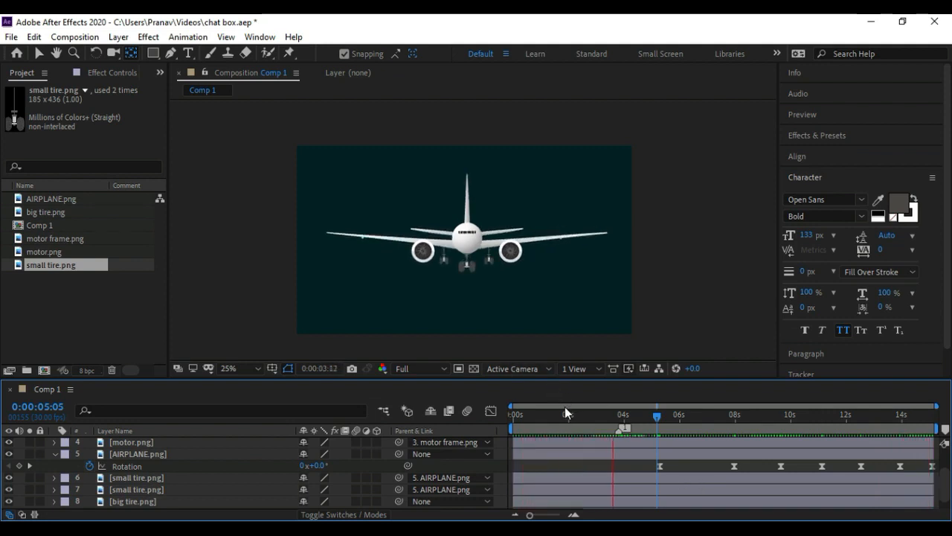
key("period")
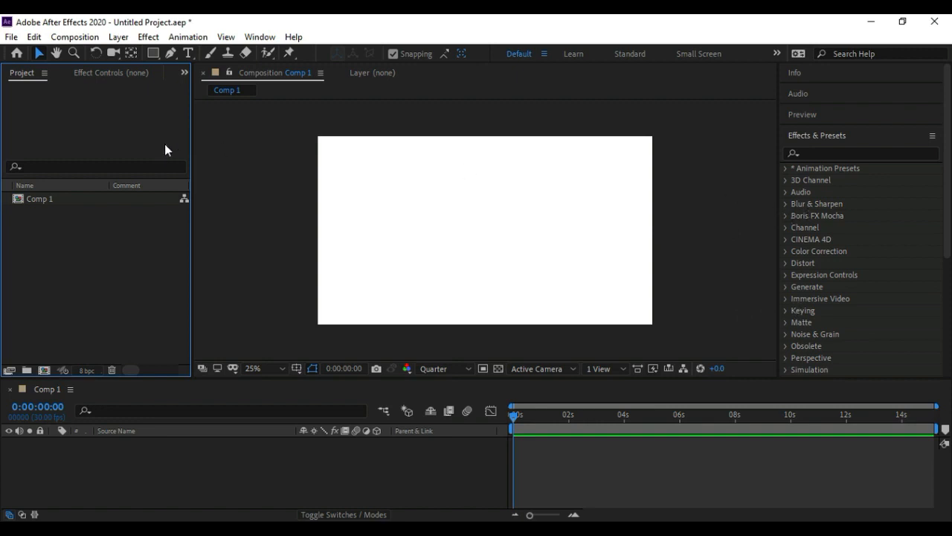
In the new project's Comp 1, draw a dark purple rectangle slightly larger than the whole composition frame
left_click(153, 53)
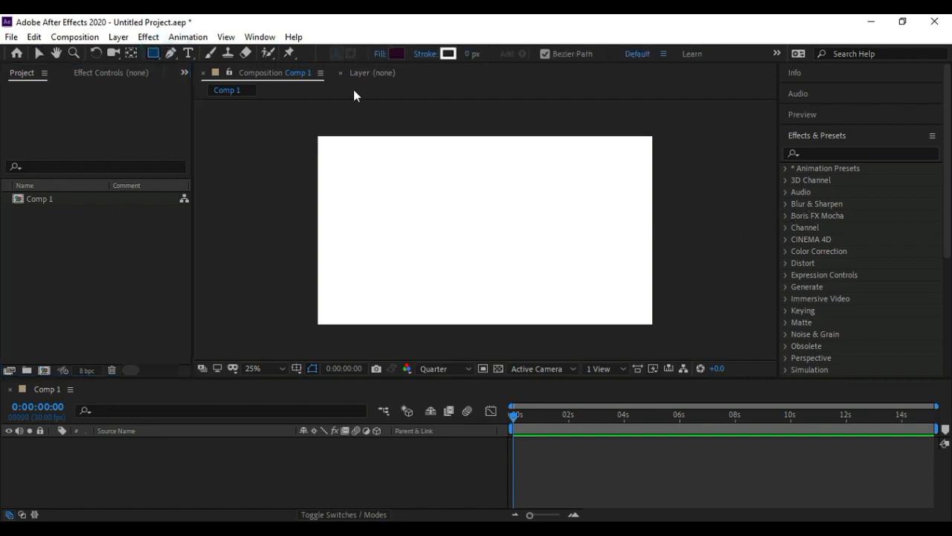
mouse_move(307, 122)
left_mouse_down()
mouse_move(330, 174)
mouse_move(519, 315)
mouse_move(588, 341)
mouse_move(663, 340)
left_mouse_up()
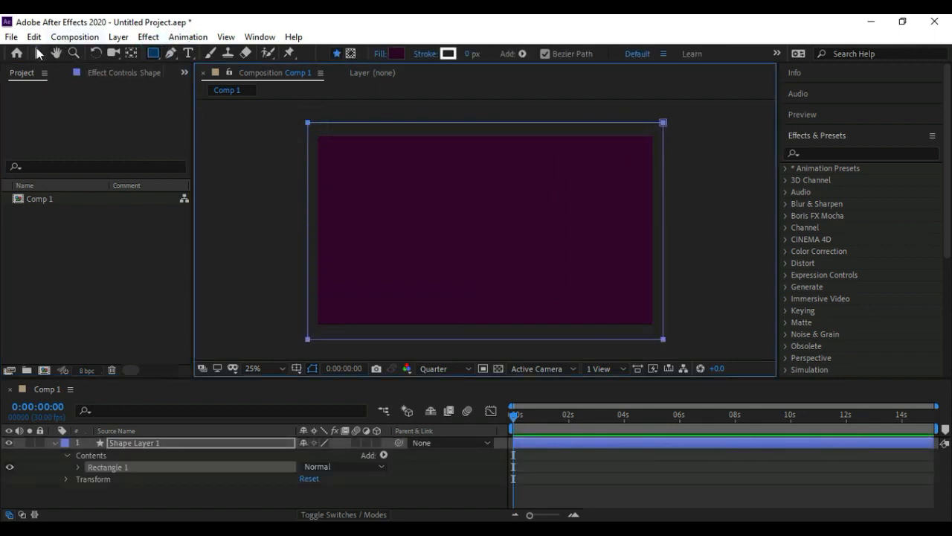
left_click(39, 53)
left_click(412, 174)
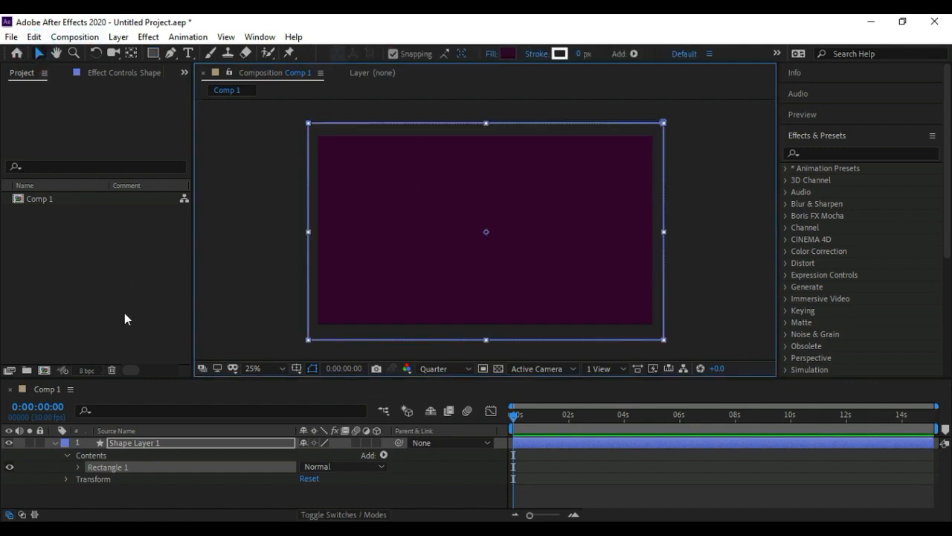
Collapse the rectangle's shape layer and rename it background
left_click(56, 443)
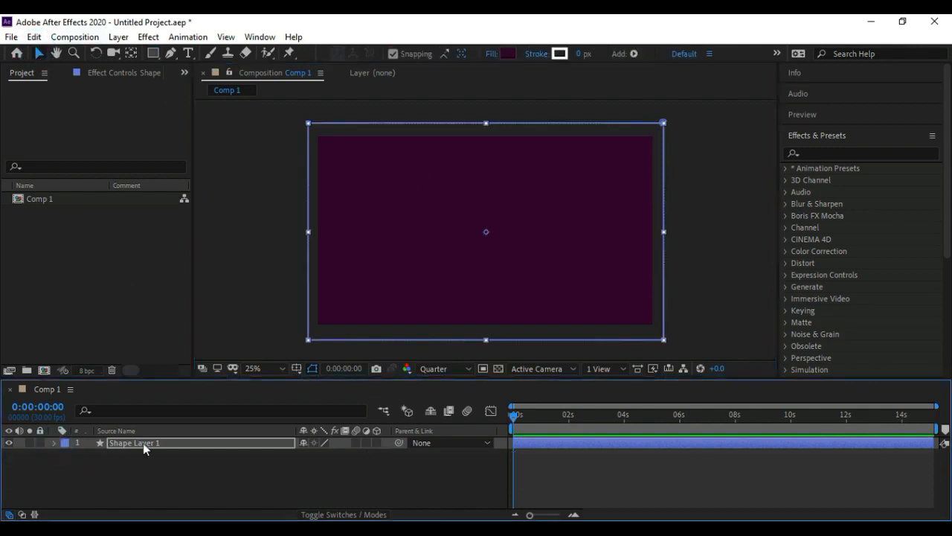
left_click(141, 442)
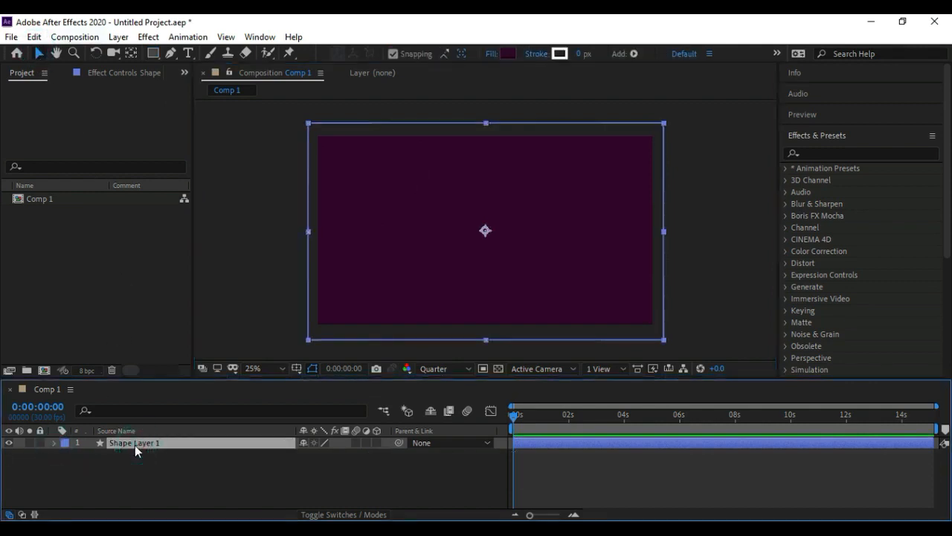
right_click(141, 445)
left_click(156, 432)
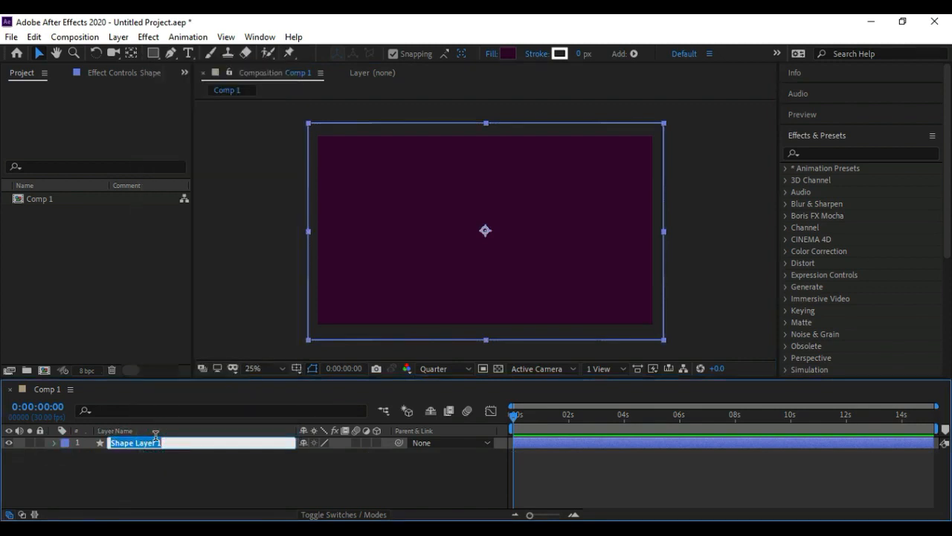
type("background")
key("Return")
left_click(200, 467)
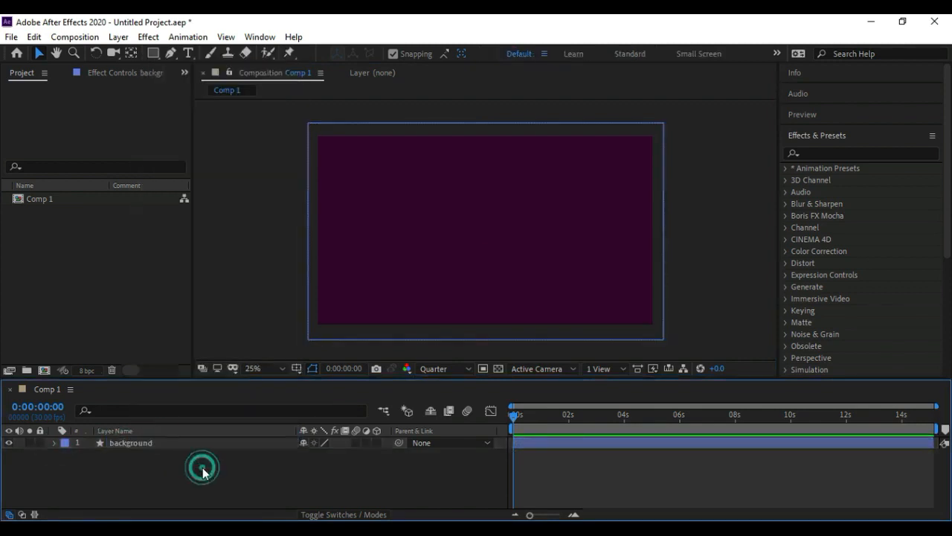
Change the background layer's fill colour to black and leave the layer selected
left_click(172, 444)
left_click(380, 260)
left_click(508, 53)
left_click(208, 284)
left_click_drag(227, 311, 260, 353)
left_click(378, 176)
left_click(119, 445)
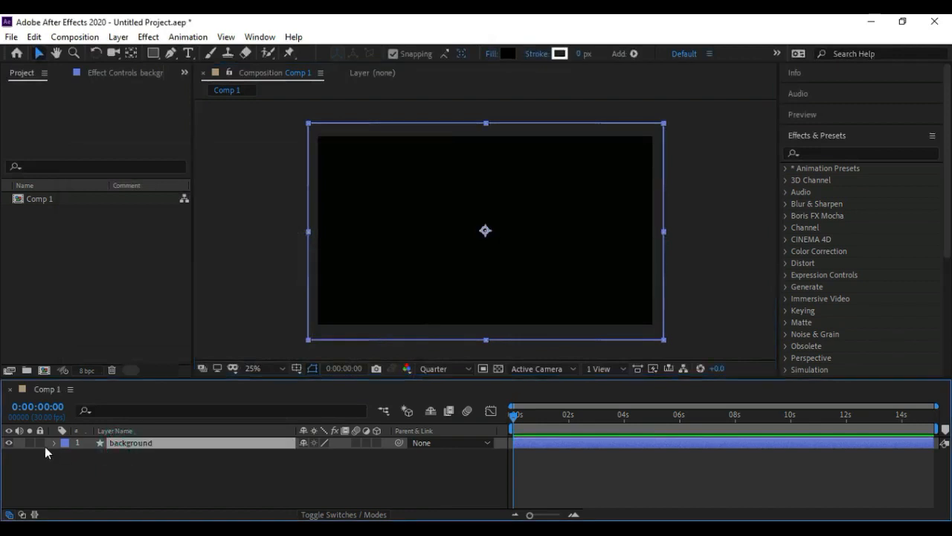
left_click(704, 246)
left_click(481, 239)
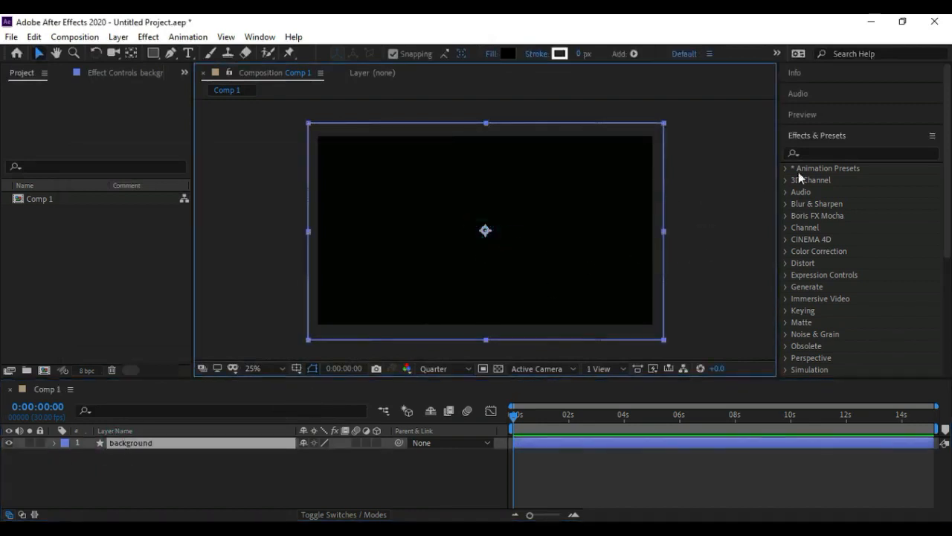
Apply the CC Rainfall effect to the background layer and preview the rain, stopping at 0:00:01:06
left_click(848, 153)
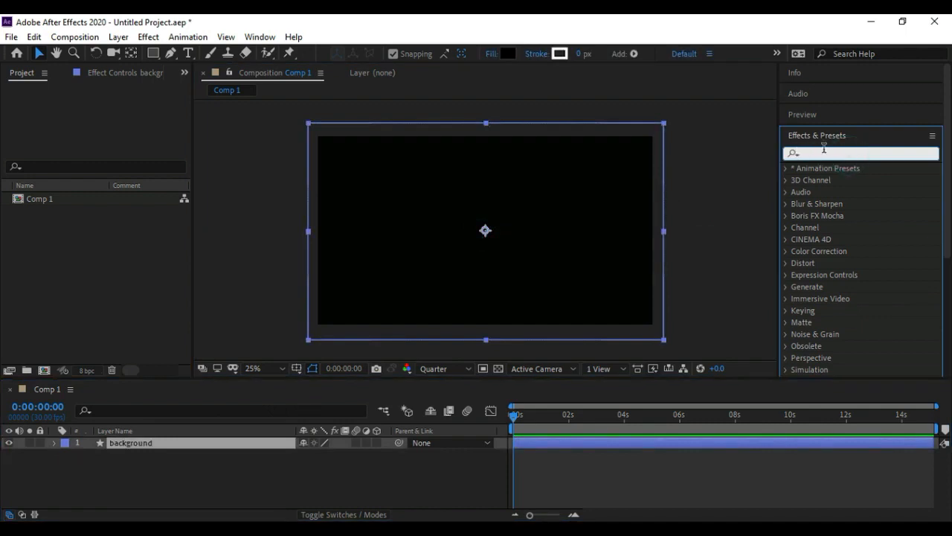
type("ra")
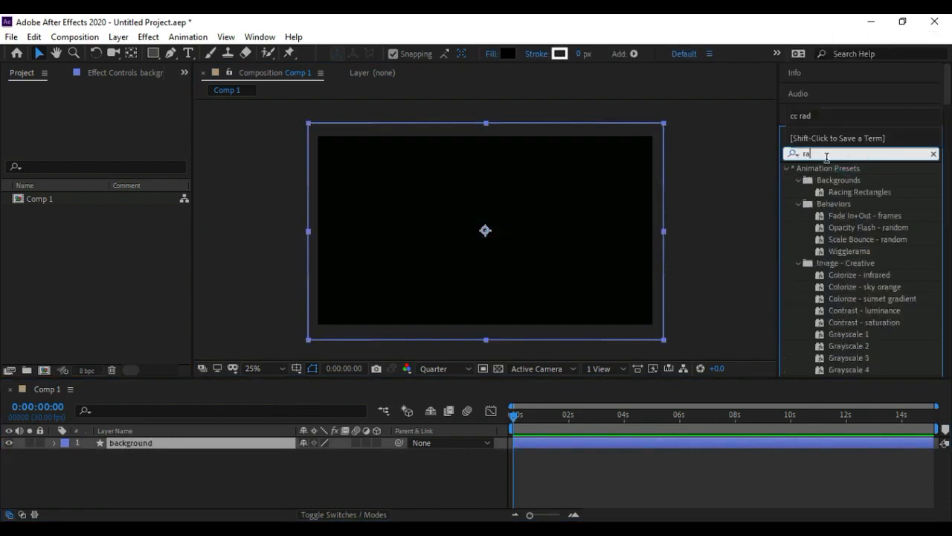
type("inf")
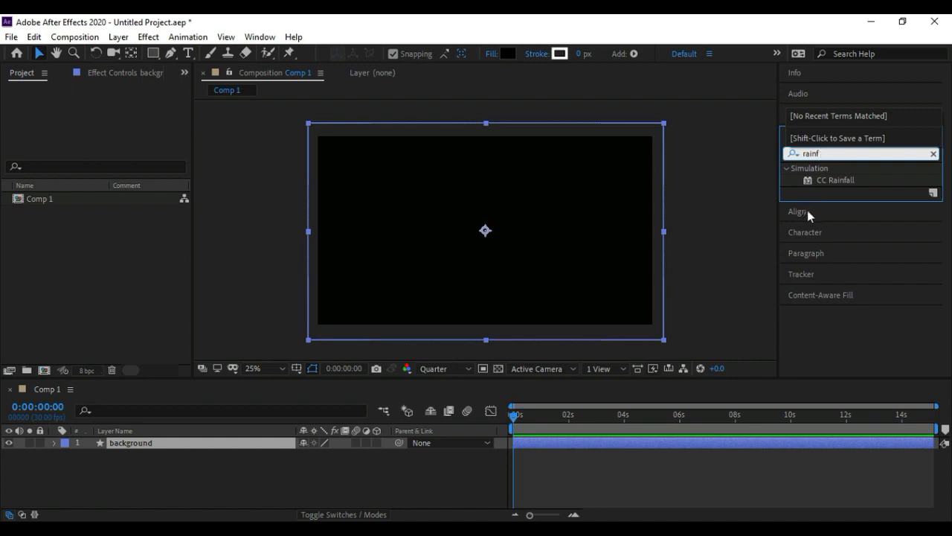
left_click(840, 180)
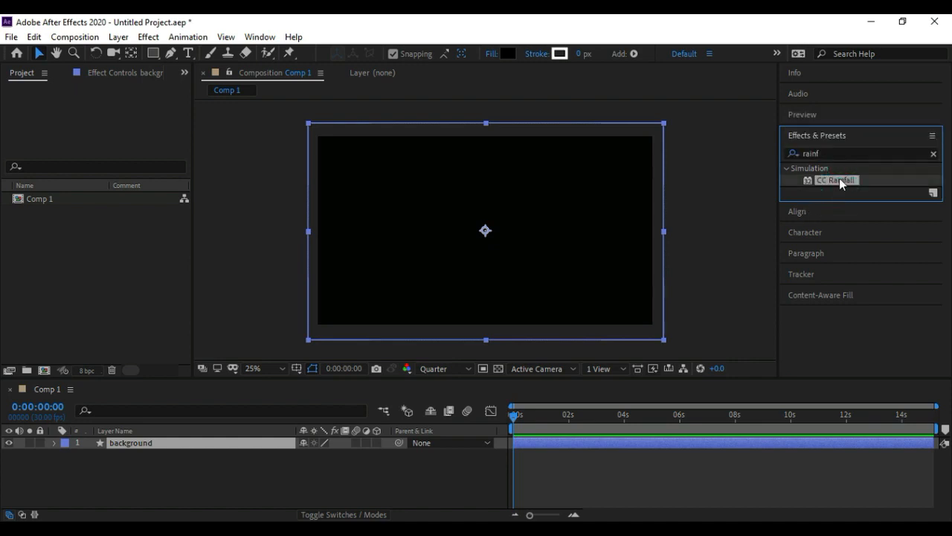
left_click_drag(844, 180, 491, 206)
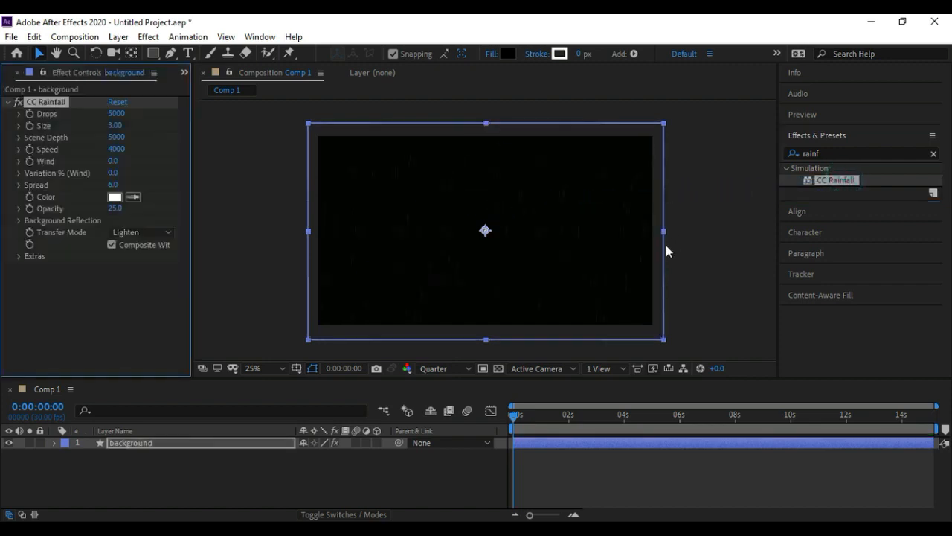
key("space")
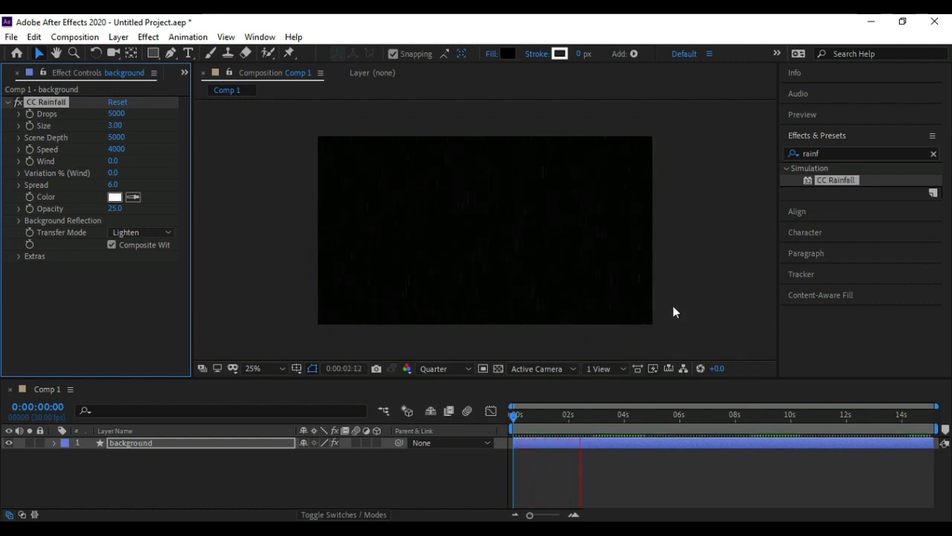
key("space")
left_click_drag(591, 418, 547, 418)
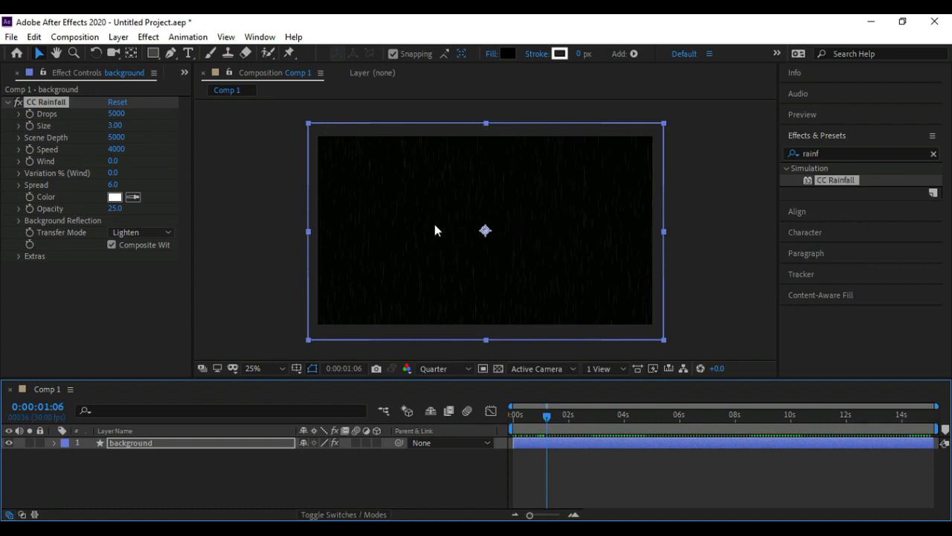
Set CC Rainfall's Size to 2.45 and Drops to 1200, preview the rain and return to 0:00:00:00
left_click_drag(119, 126, 85, 121)
key("space")
key("space")
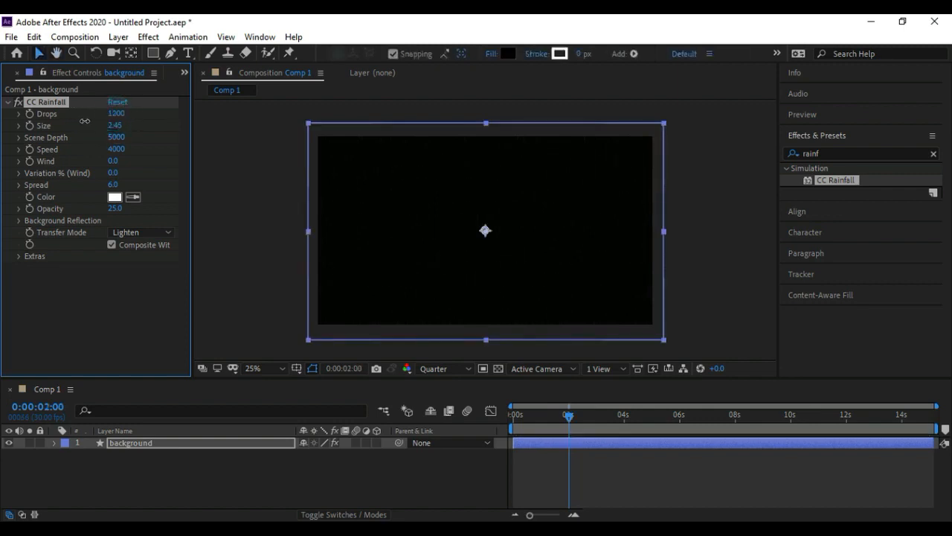
key("space")
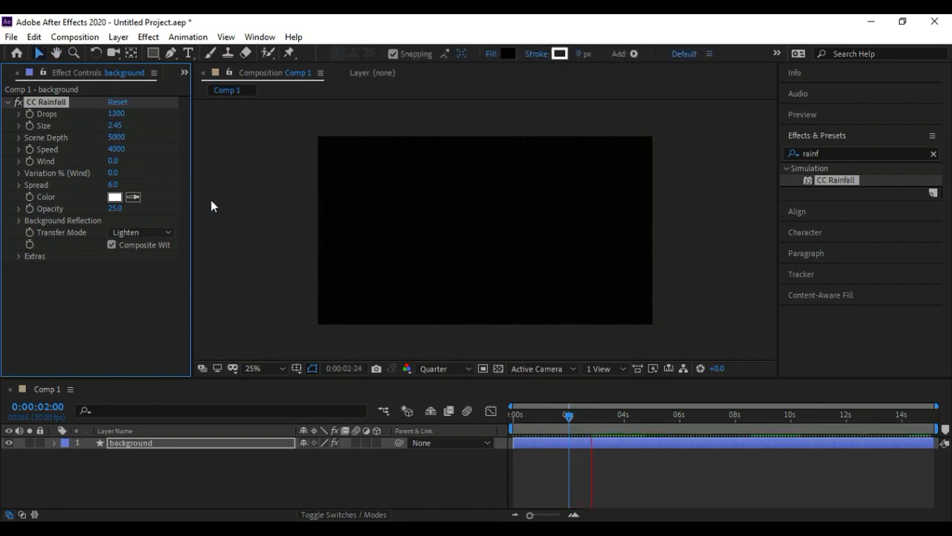
key("space")
left_click_drag(567, 415, 504, 424)
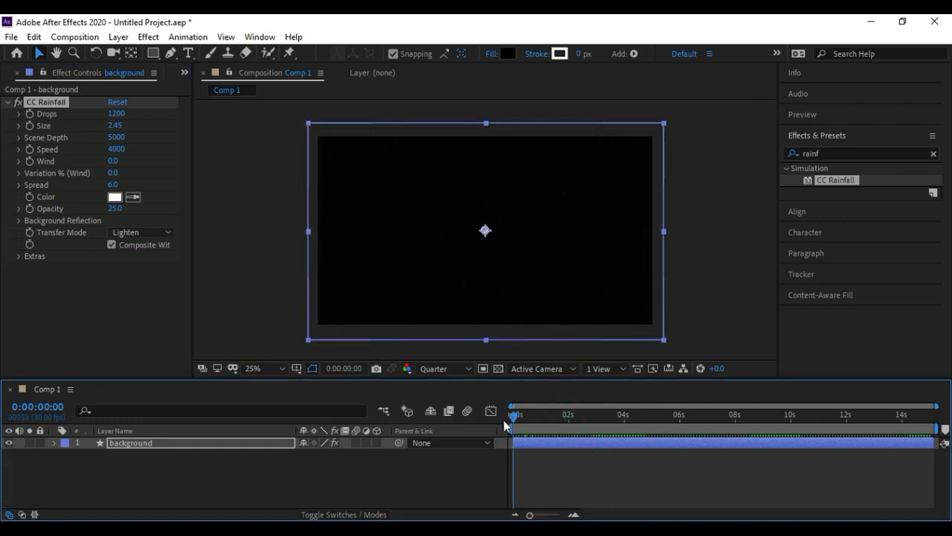
Keyframe CC Rainfall's Drops at 0 at 0:00:00:00 and reveal the effect's properties under the background layer
left_click_drag(116, 116, 97, 117)
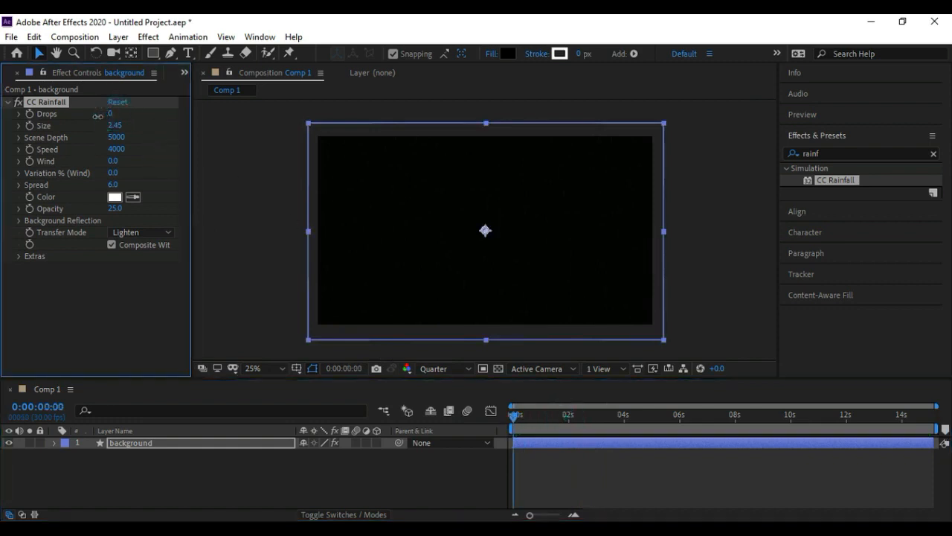
left_click(30, 114)
mouse_move(515, 416)
left_mouse_down()
mouse_move(535, 424)
mouse_move(512, 421)
left_mouse_up()
left_click(53, 445)
left_click(66, 478)
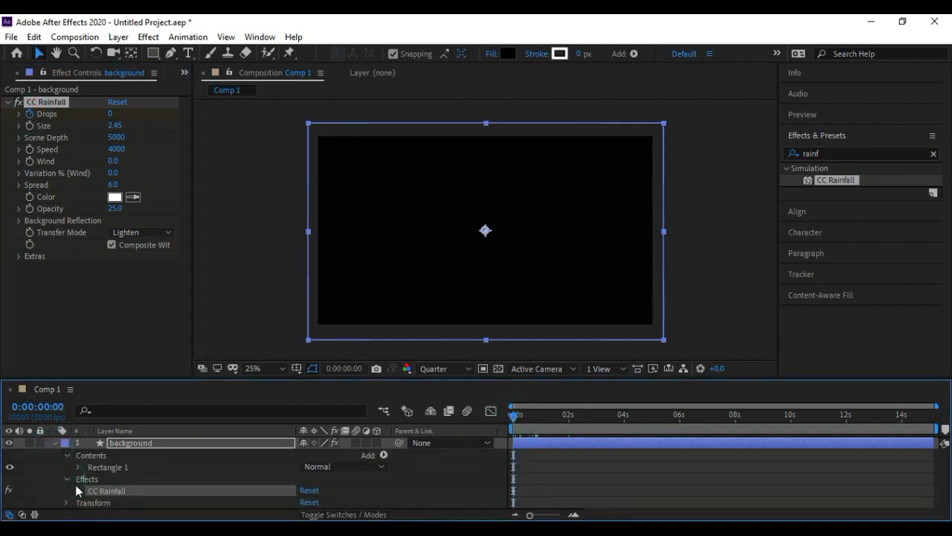
left_click(78, 490)
scroll(82, 491, "down", 2)
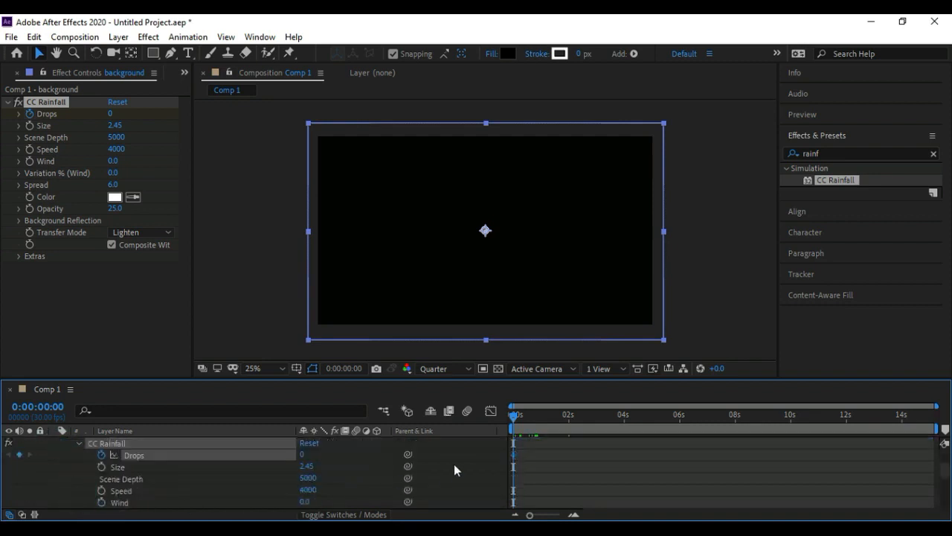
Add a second Drops keyframe with the value 24000 at 0:00:06:01
left_click_drag(515, 423, 561, 427)
left_click(514, 418)
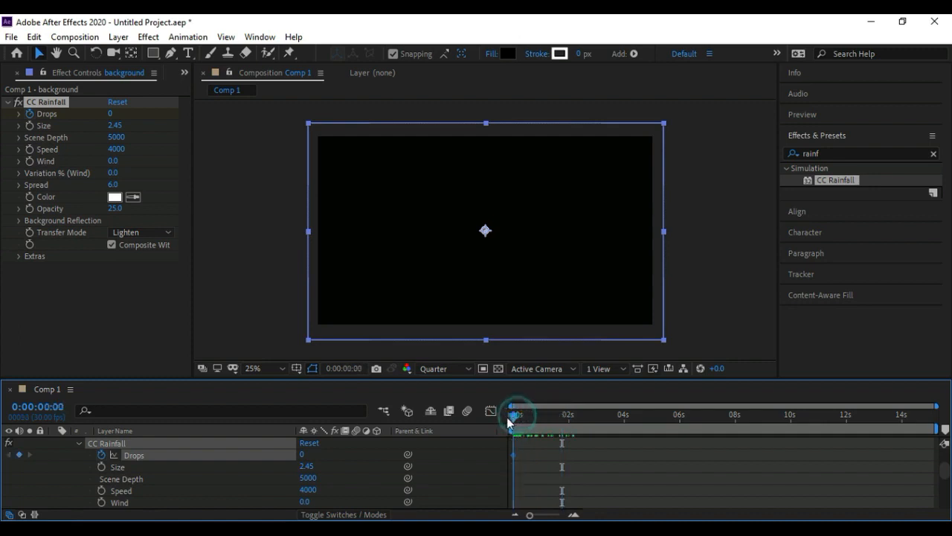
left_click(533, 419)
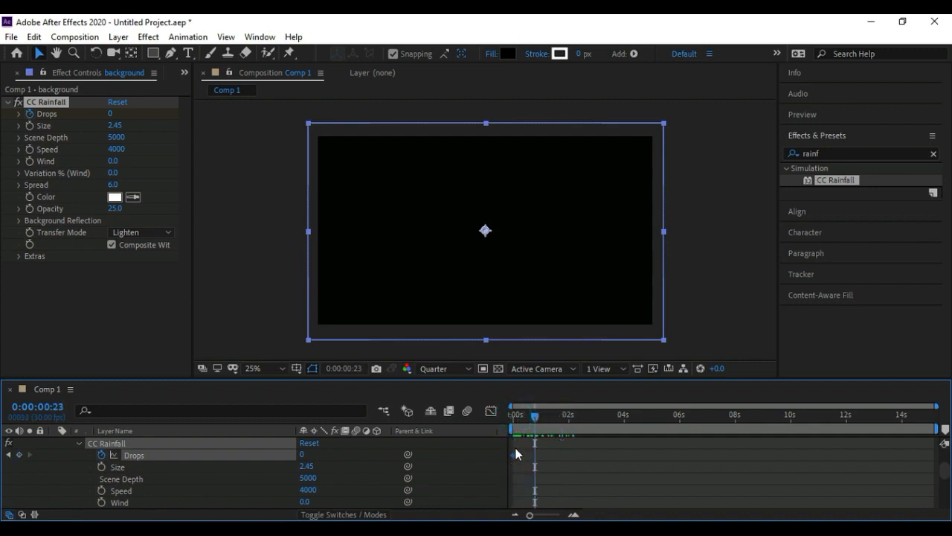
left_click(514, 418)
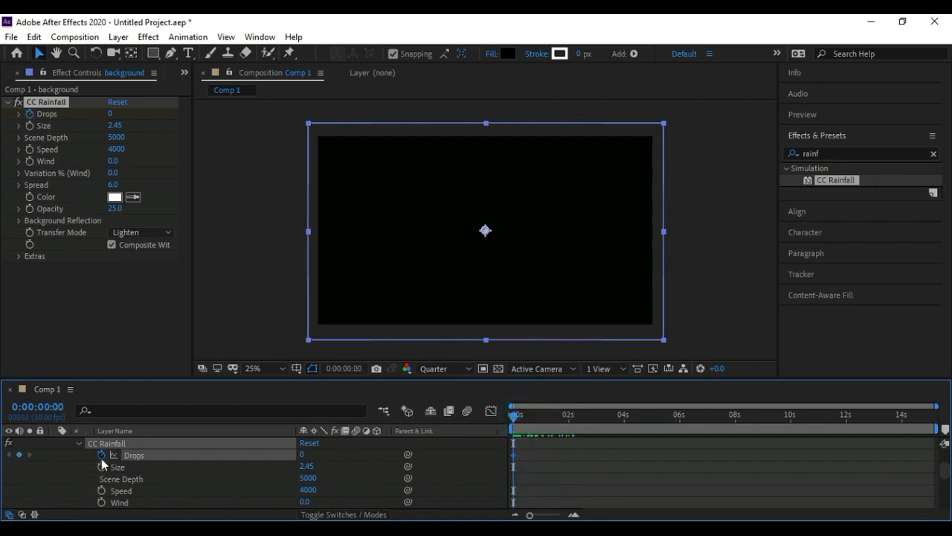
left_click_drag(513, 418, 680, 443)
left_click_drag(303, 459, 474, 473)
left_click_drag(541, 481, 487, 474)
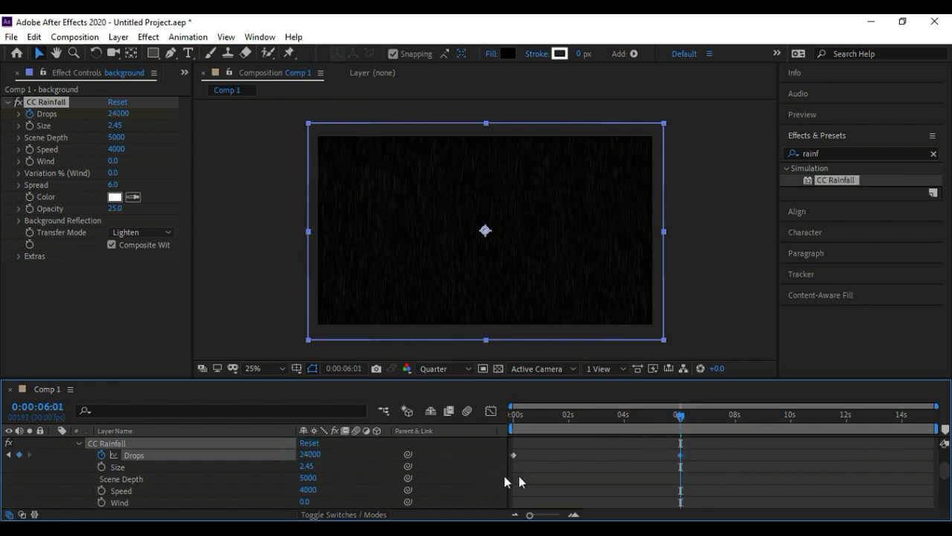
Preview the rain build-up, move the second Drops keyframe to about 14 seconds and play the rain again from the start
left_click_drag(540, 415, 489, 408)
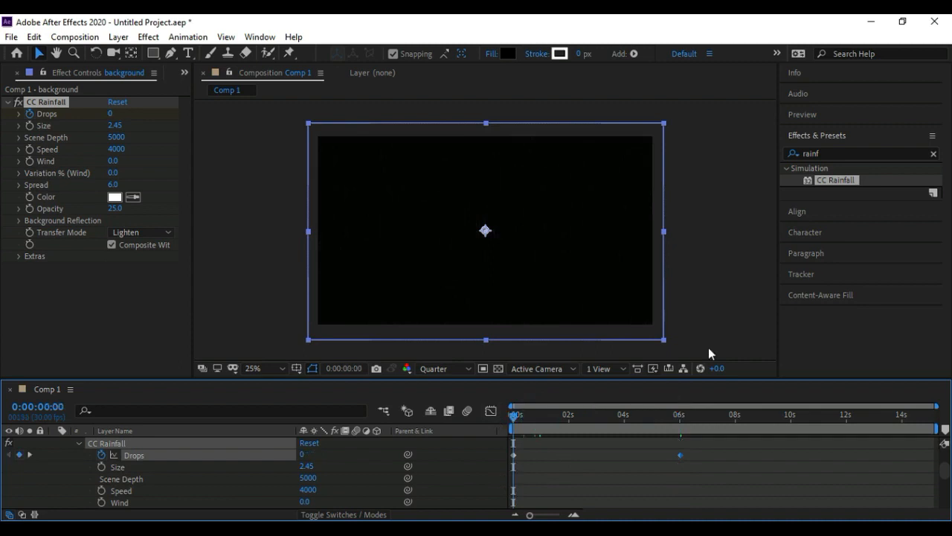
key("space")
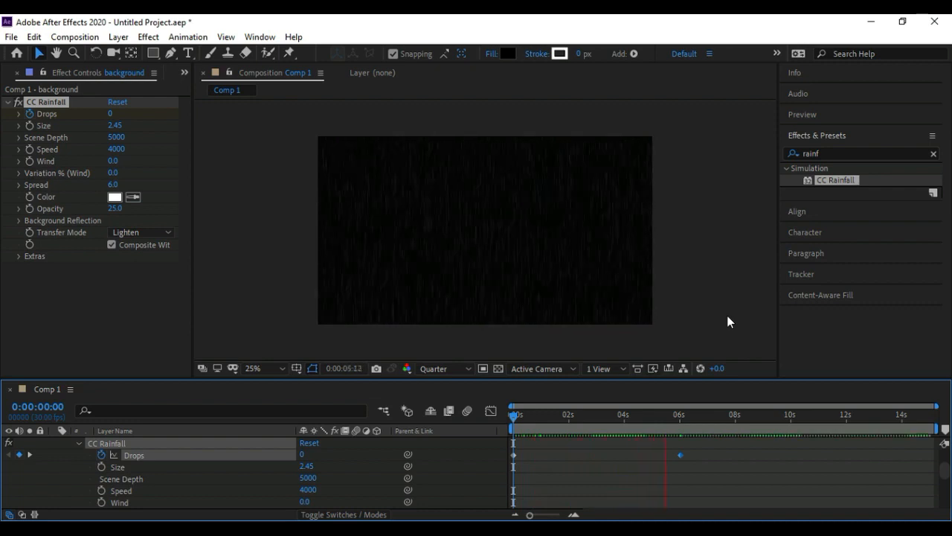
left_click_drag(680, 455, 899, 455)
left_click_drag(648, 414, 502, 408)
key("space")
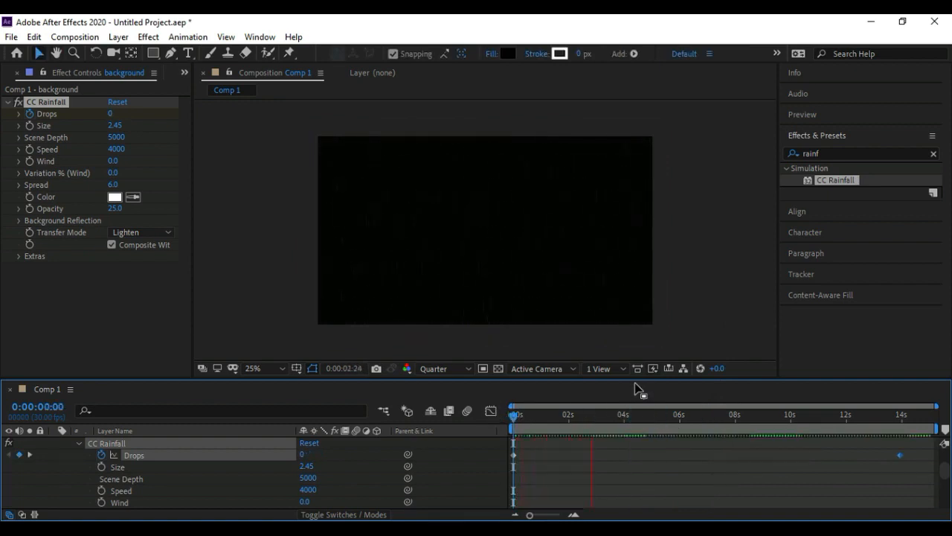
key("space")
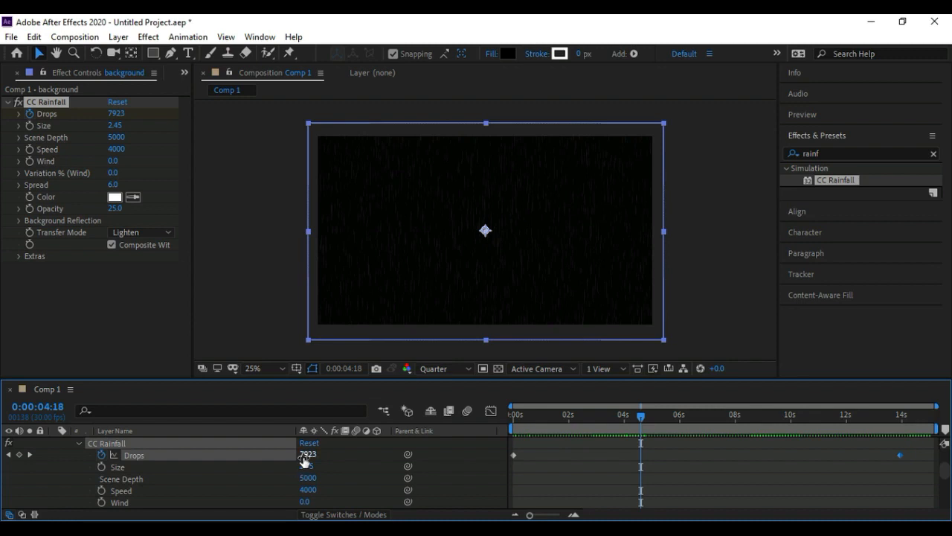
Try adjusting the background layer's Opacity and collapse the layer's properties
left_click(80, 443)
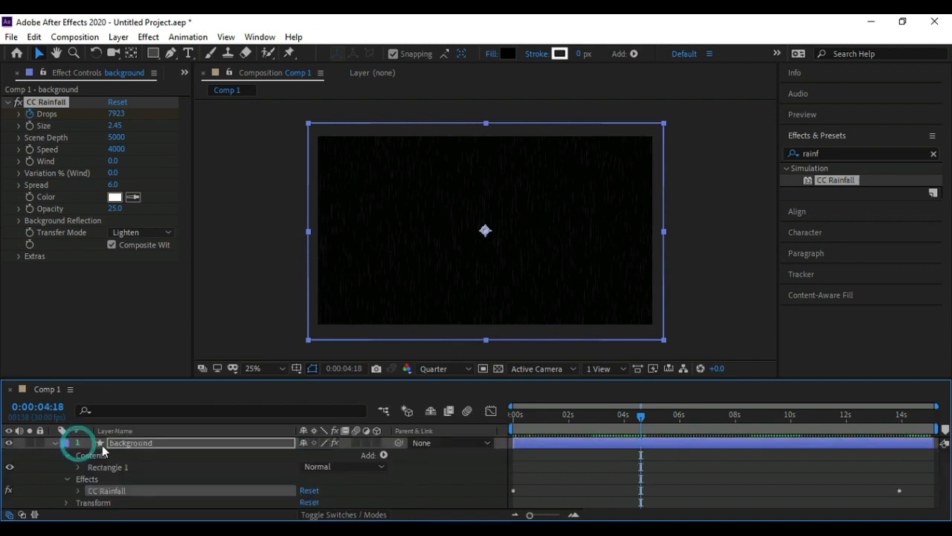
left_click(128, 447)
key("t")
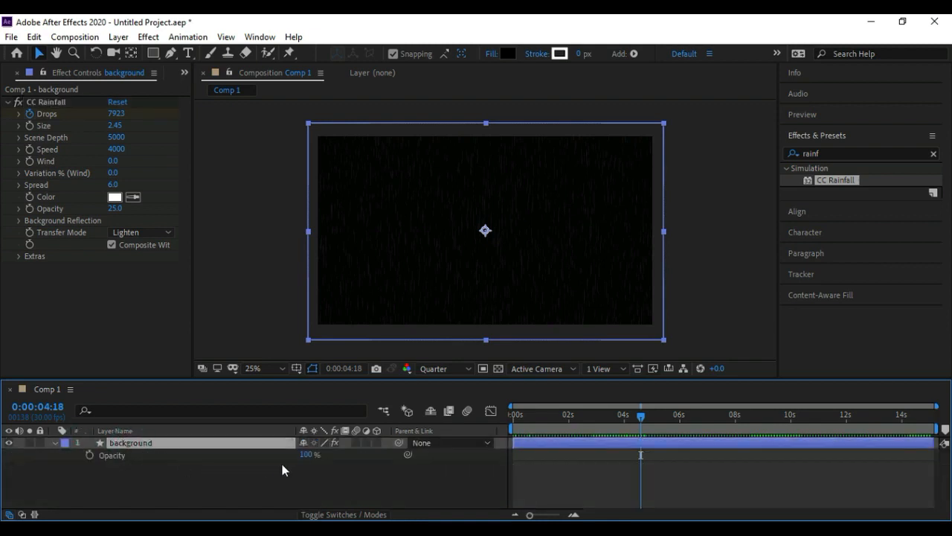
left_click_drag(306, 455, 326, 444)
left_click(53, 442)
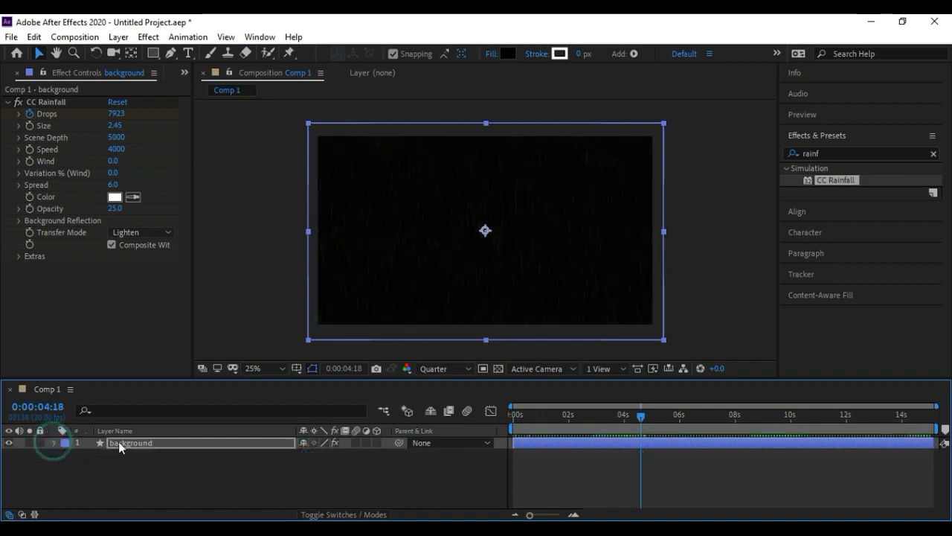
Set CC Rainfall's Speed to 1660 at 0:00:00:00 on the background layer, preview the rain and return to the start
left_click(128, 443)
left_click(523, 416)
left_click_drag(519, 422, 514, 418)
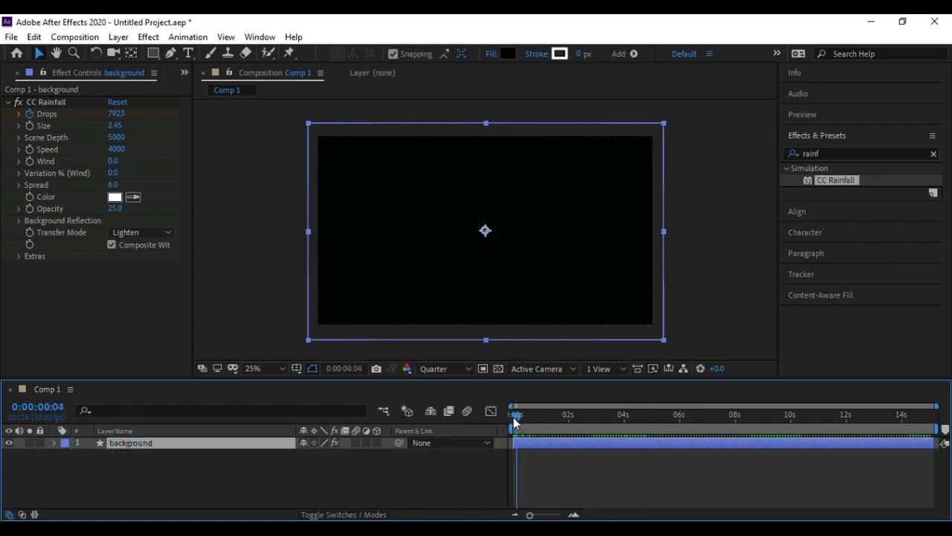
left_click(53, 443)
left_click(66, 467)
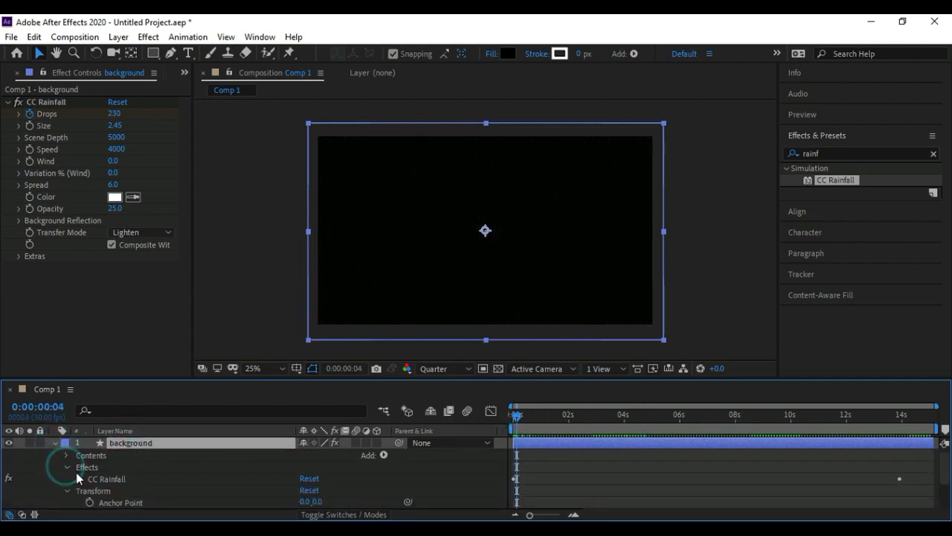
left_click(77, 478)
scroll(292, 487, "down", 2)
left_click_drag(524, 426, 513, 421)
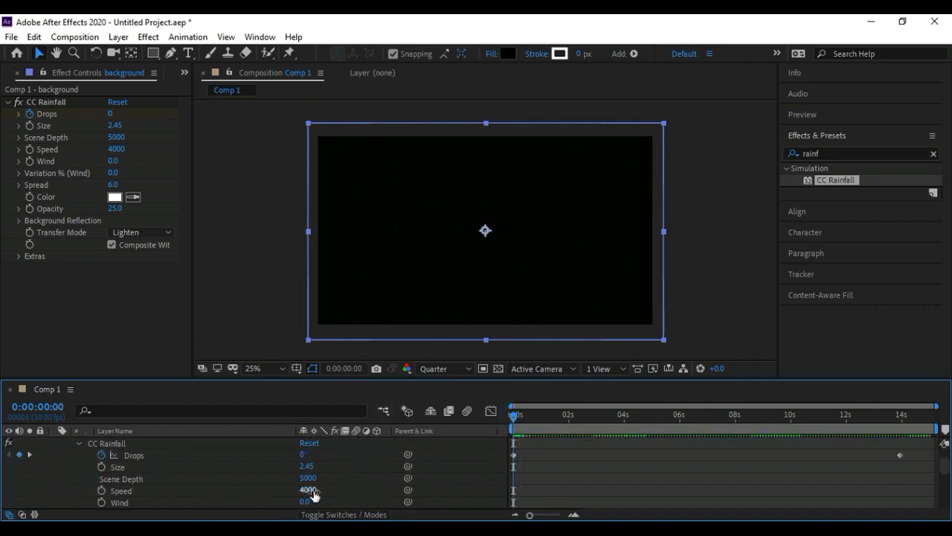
left_click_drag(307, 490, 276, 493)
key("space")
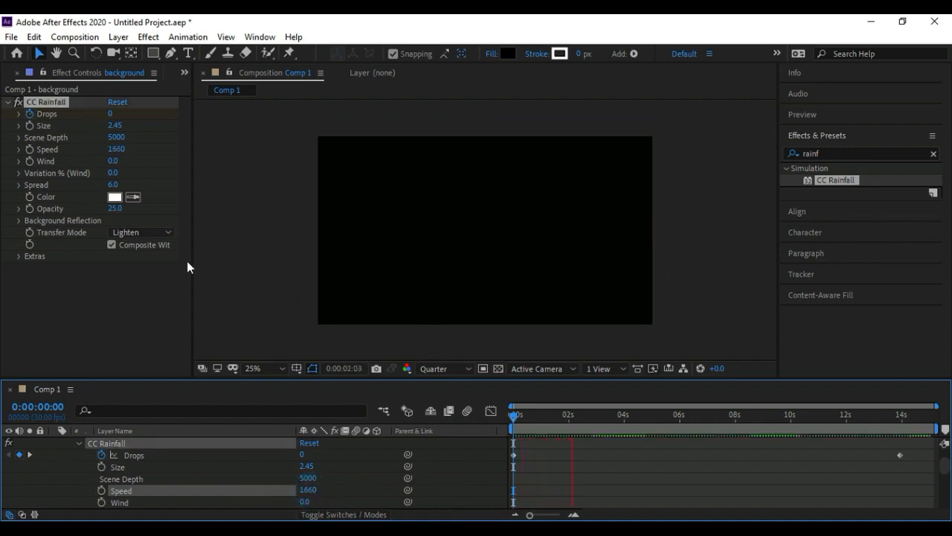
key("space")
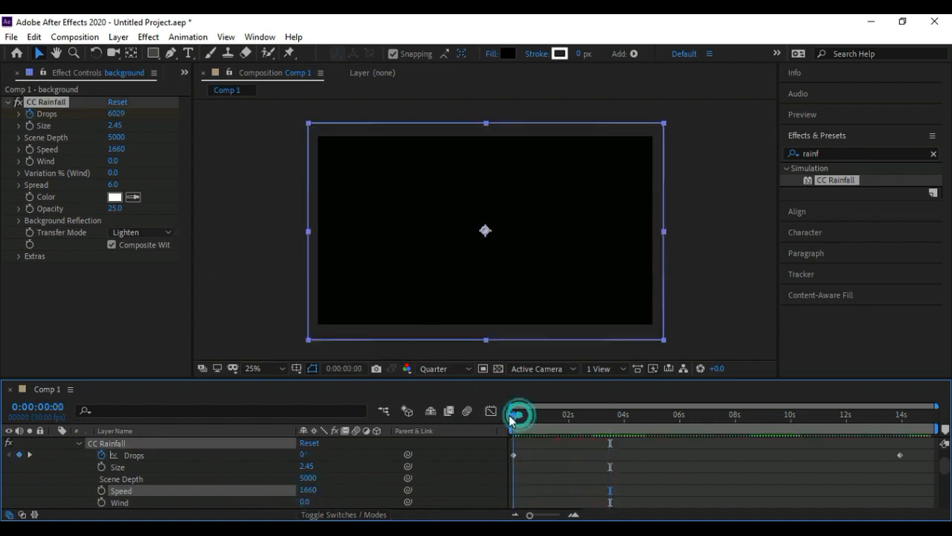
Keyframe Speed at 1660 at 0:00:00:00, add a much higher Speed keyframe at 0:00:13:26 and preview the accelerating rain
left_click(102, 490)
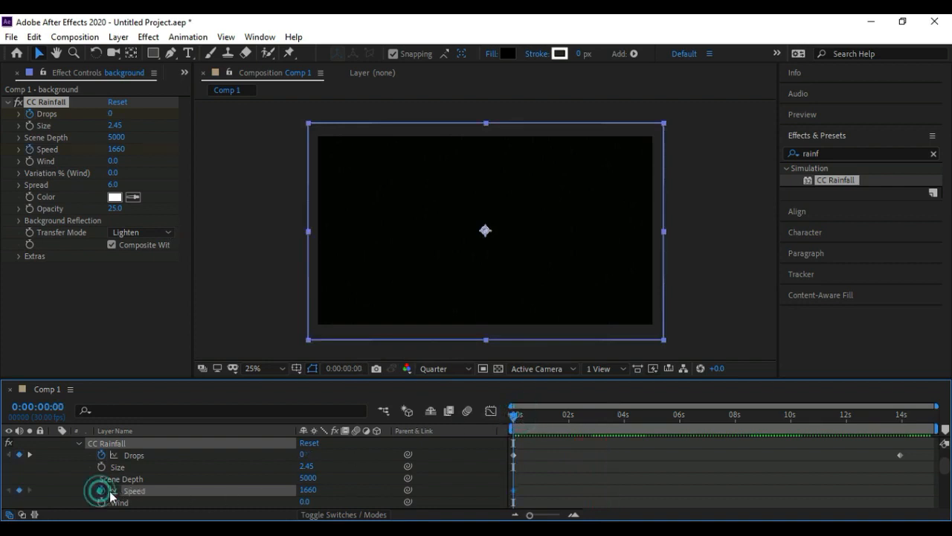
left_click_drag(513, 414, 899, 444)
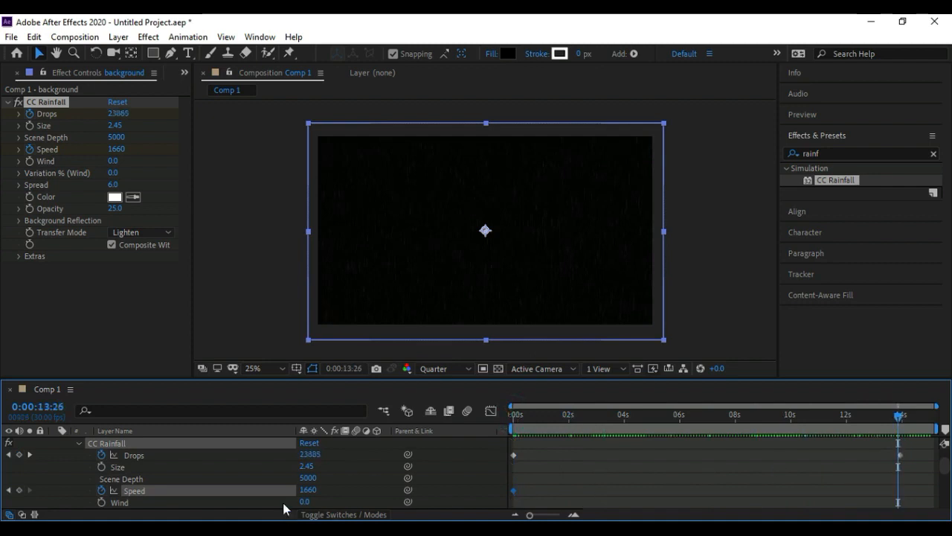
left_click_drag(305, 493, 529, 427)
key("space")
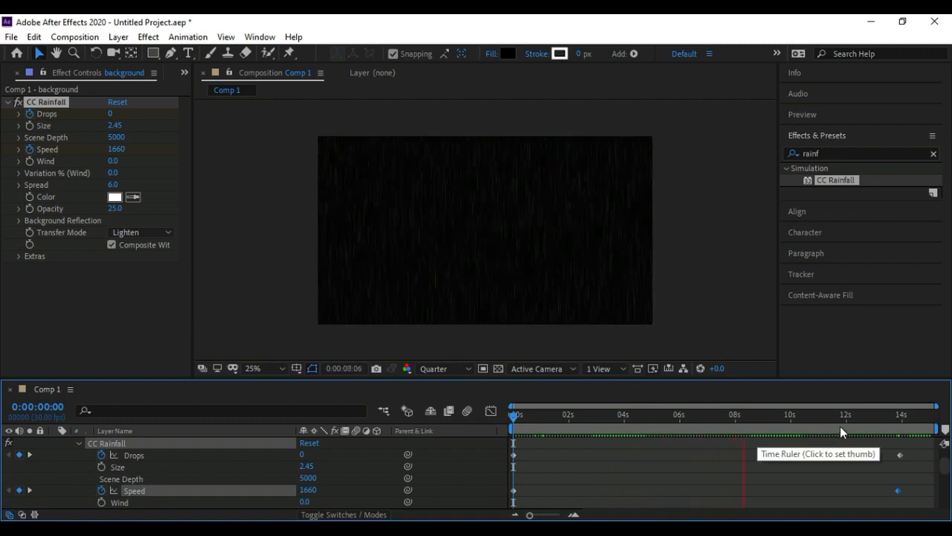
key("space")
left_click_drag(853, 422, 880, 417)
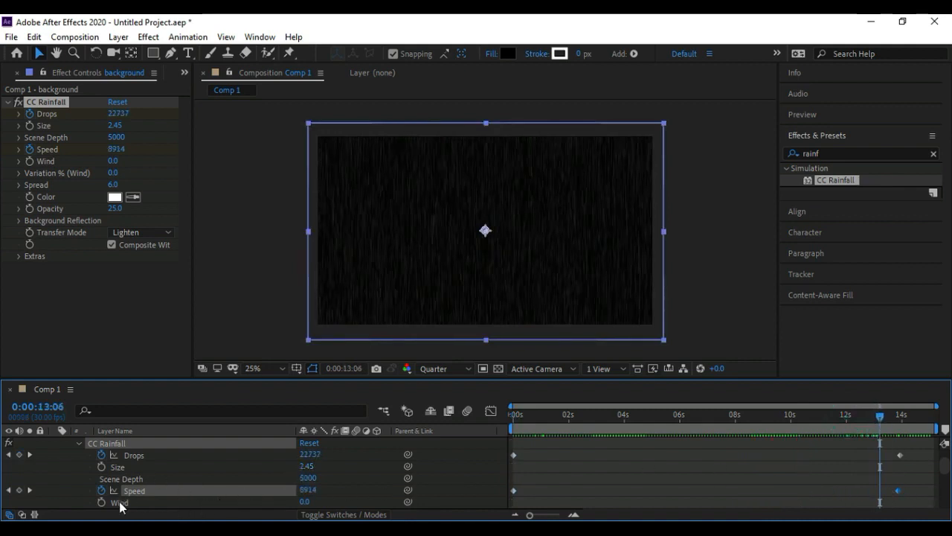
Keyframe CC Rainfall's Wind at 0.0 at 0:00:00:00 and at 540 at 0:00:12:10, and preview the wind-blown rain
left_click_drag(523, 415, 493, 423)
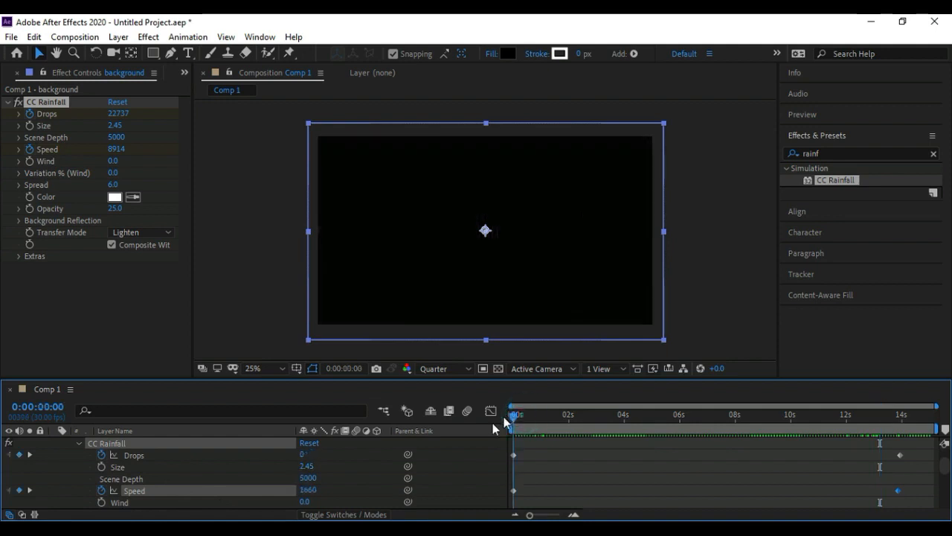
left_click(101, 502)
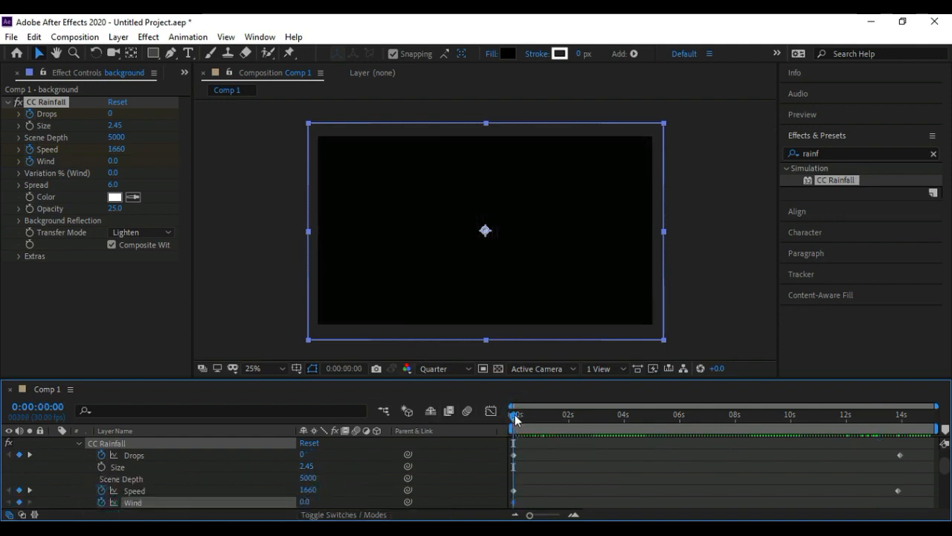
left_click_drag(513, 421, 855, 445)
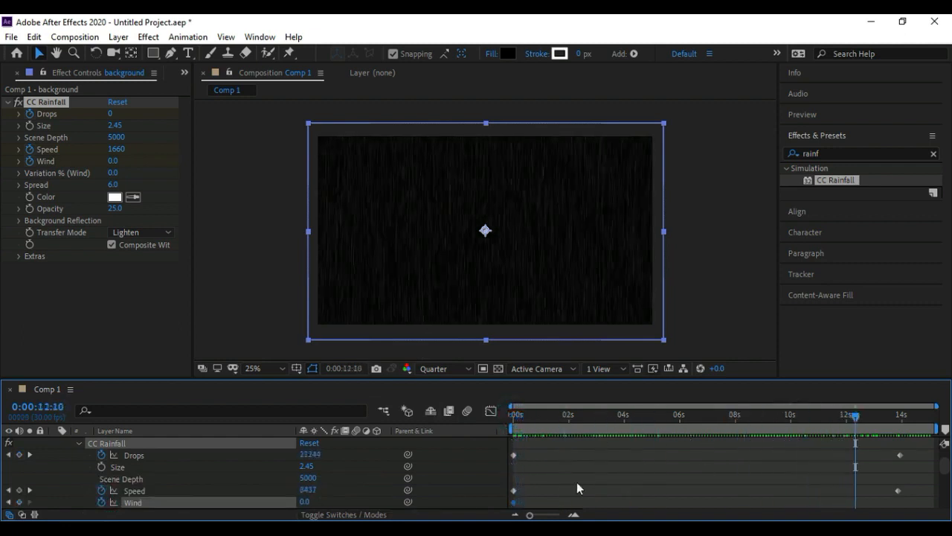
left_click_drag(305, 502, 351, 507)
left_click_drag(554, 421, 513, 417)
left_click(707, 293)
key("space")
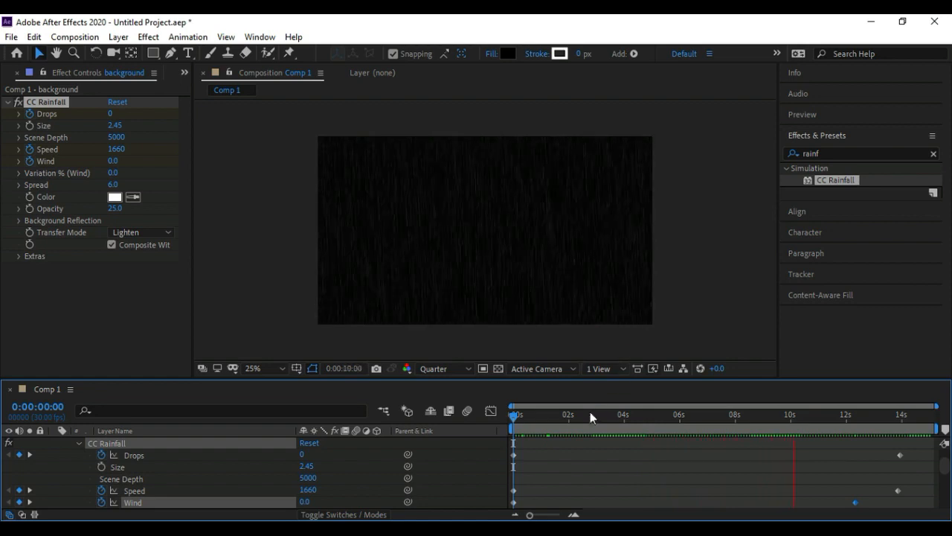
key("space")
key("space")
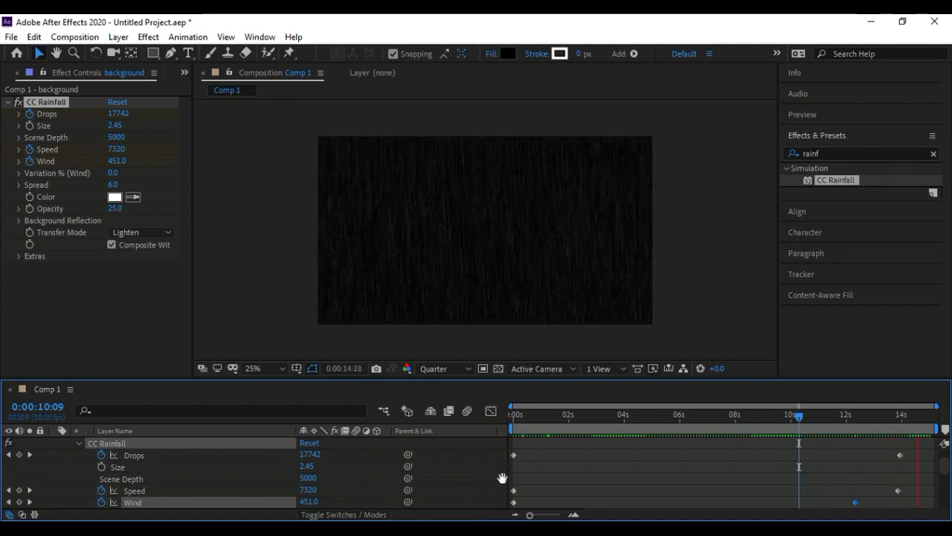
key("space")
Change CC Rainfall's Color to a light cyan blue and preview the tinted rain from about 0:00:02:13
scroll(289, 453, "down", 3)
scroll(284, 470, "up", 3)
scroll(284, 470, "down", 3)
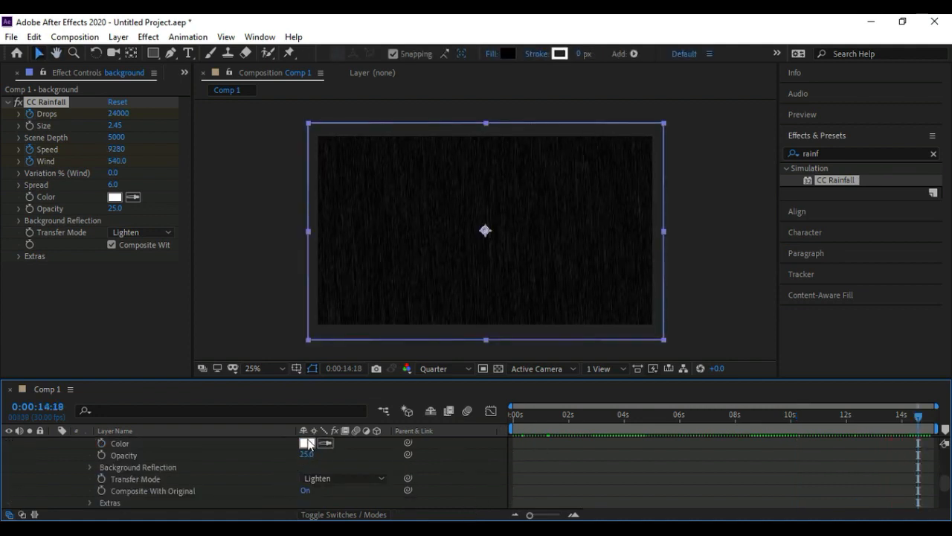
left_click(307, 442)
left_click(203, 261)
mouse_move(186, 247)
left_mouse_down()
mouse_move(150, 169)
mouse_move(126, 161)
left_mouse_up()
left_click(269, 247)
left_click_drag(269, 253, 269, 257)
left_click_drag(191, 184, 145, 163)
left_click(371, 177)
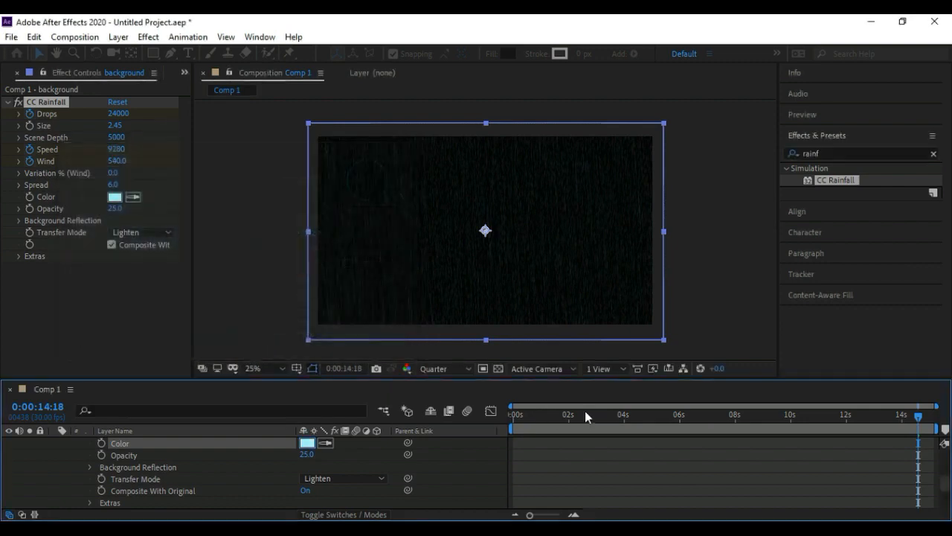
left_click(583, 414)
key("space")
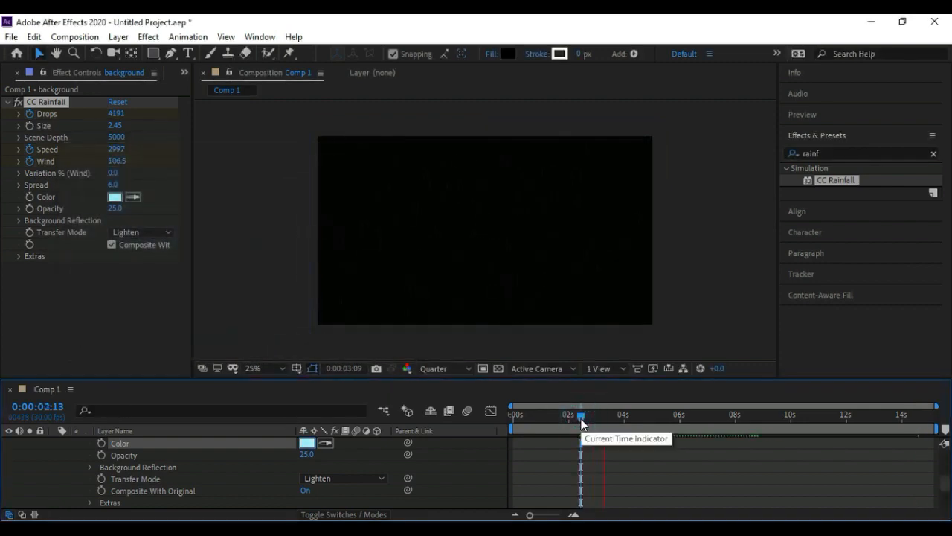
key("space")
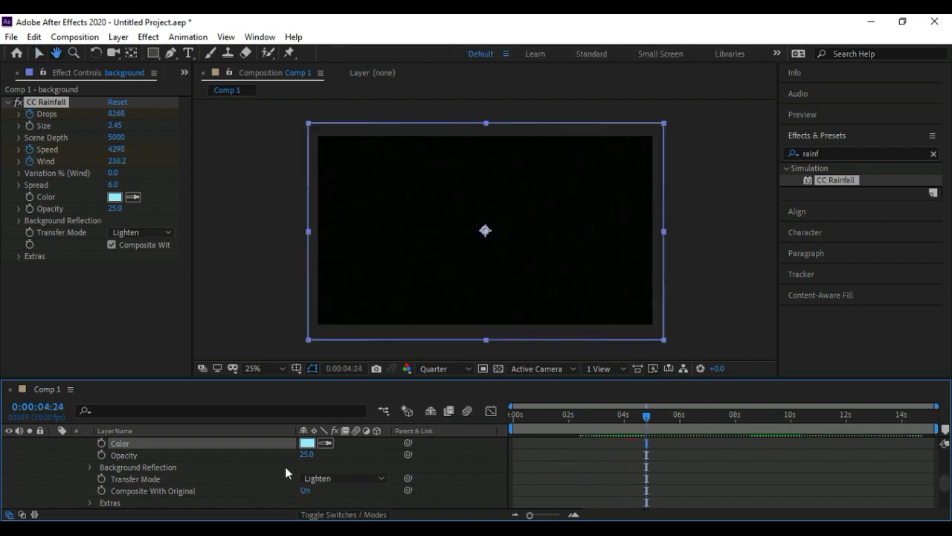
Try adjusting CC Rainfall's Opacity, collapse the background layer's properties and play the rain from the start
left_click_drag(304, 455, 339, 450)
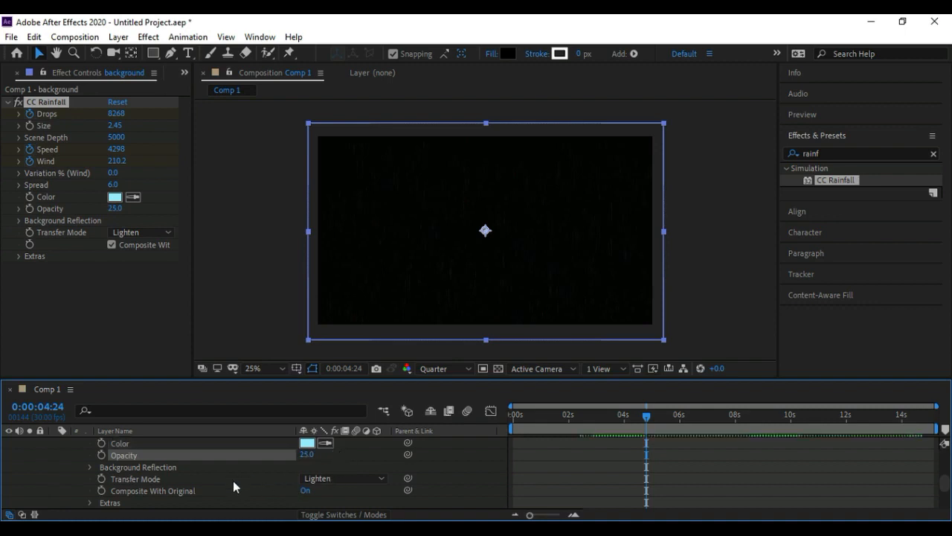
scroll(232, 481, "up", 6)
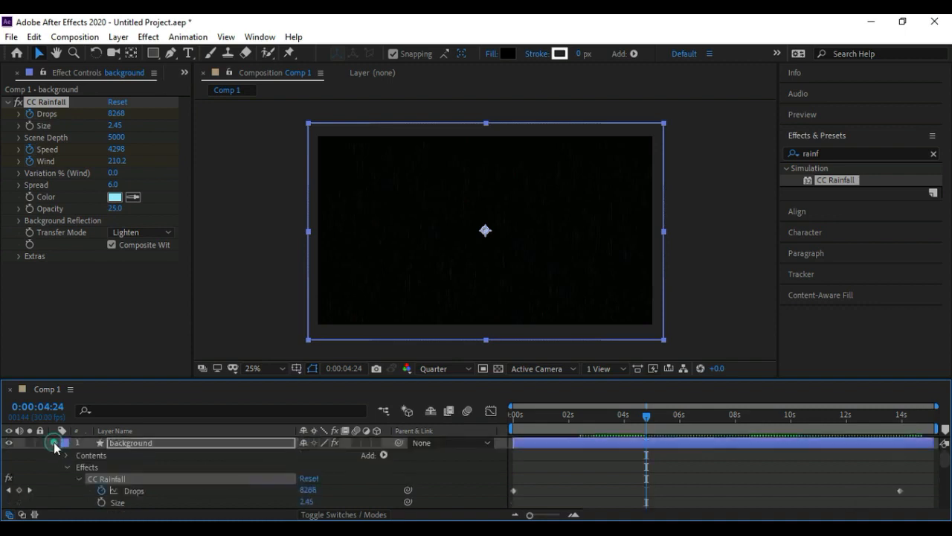
left_click(55, 444)
left_click(131, 442)
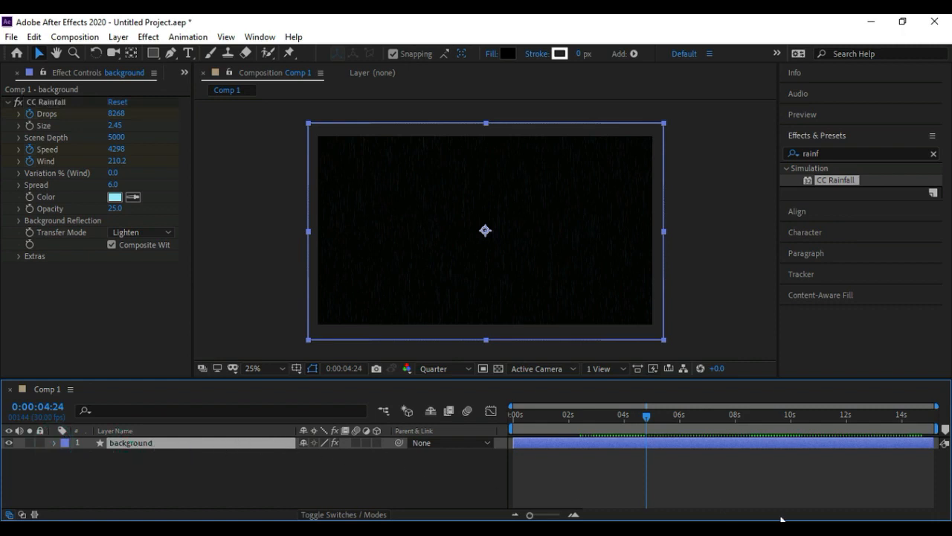
left_click_drag(552, 416, 512, 418)
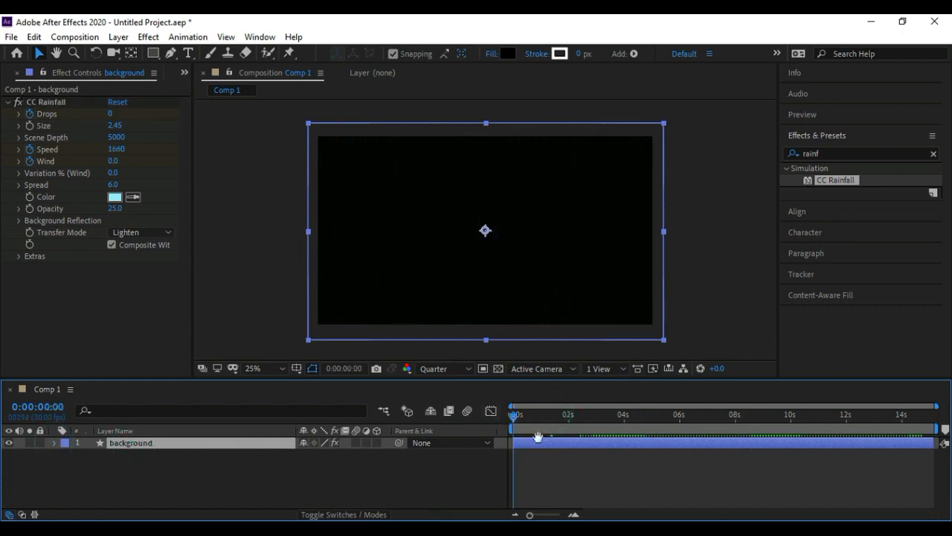
key("space")
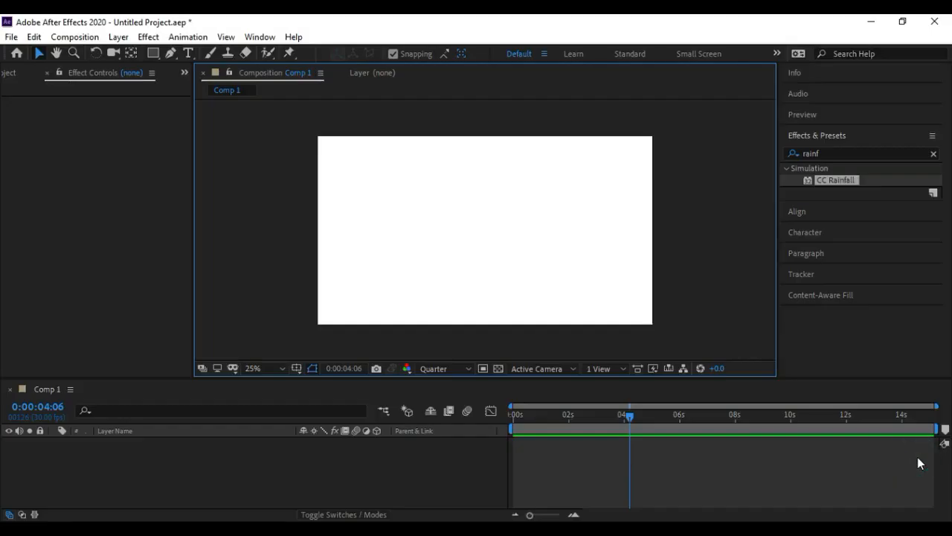
Draw a black rectangle shape slightly larger than the whole composition frame and show the project's contents
left_click(154, 54)
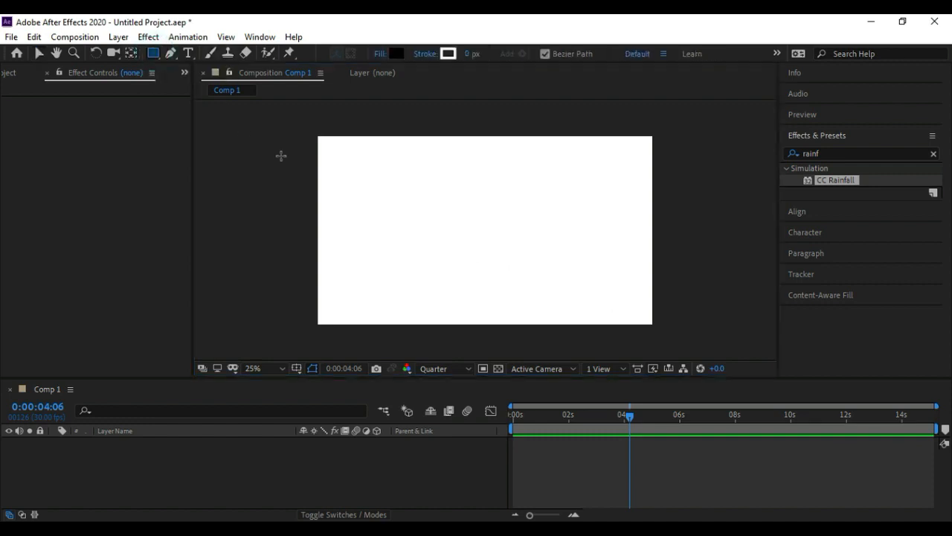
left_click_drag(296, 124, 679, 340)
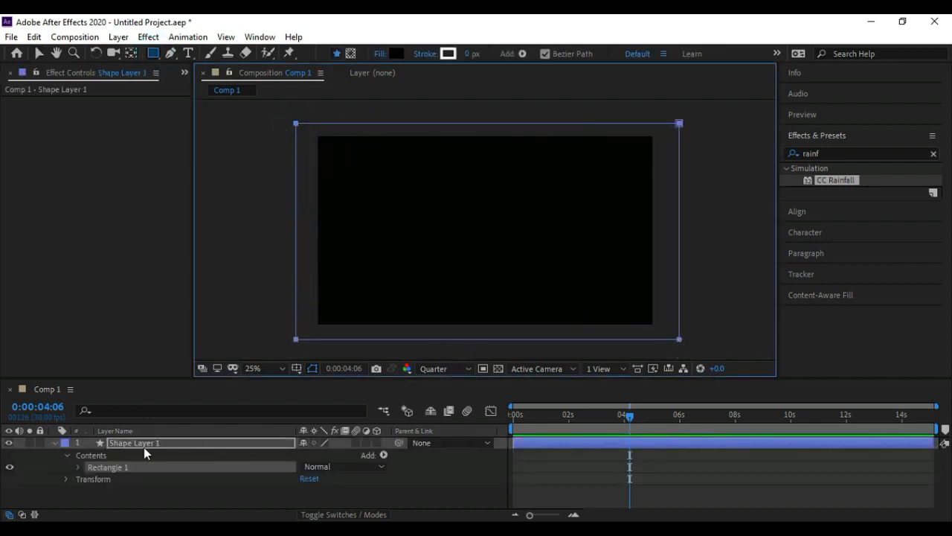
left_click(184, 72)
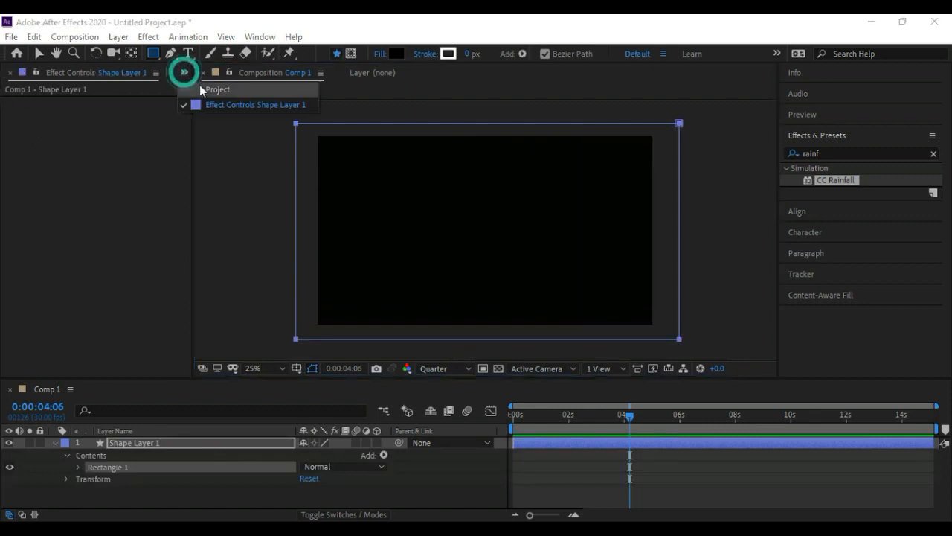
left_click(203, 87)
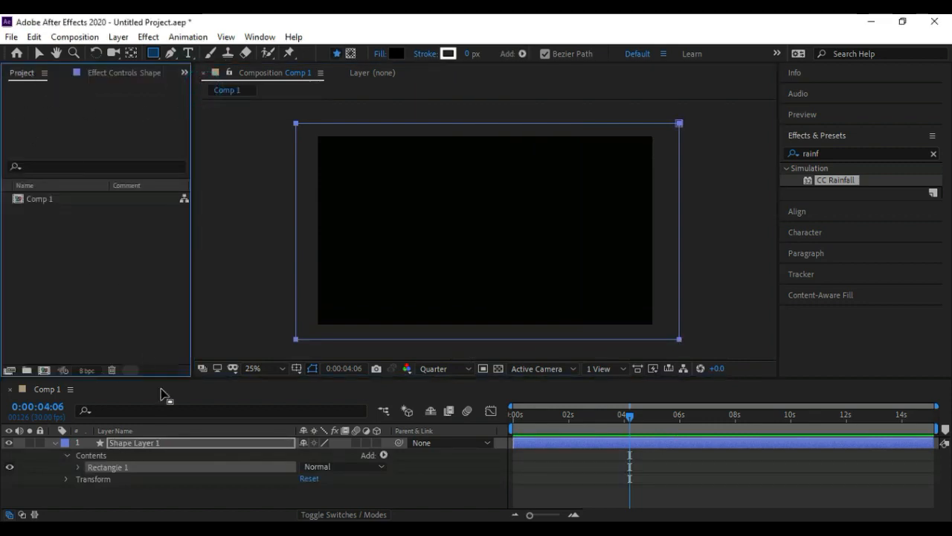
Rename the new shape layer as background and collapse its properties
left_click(137, 443)
right_click(136, 443)
left_click(154, 433)
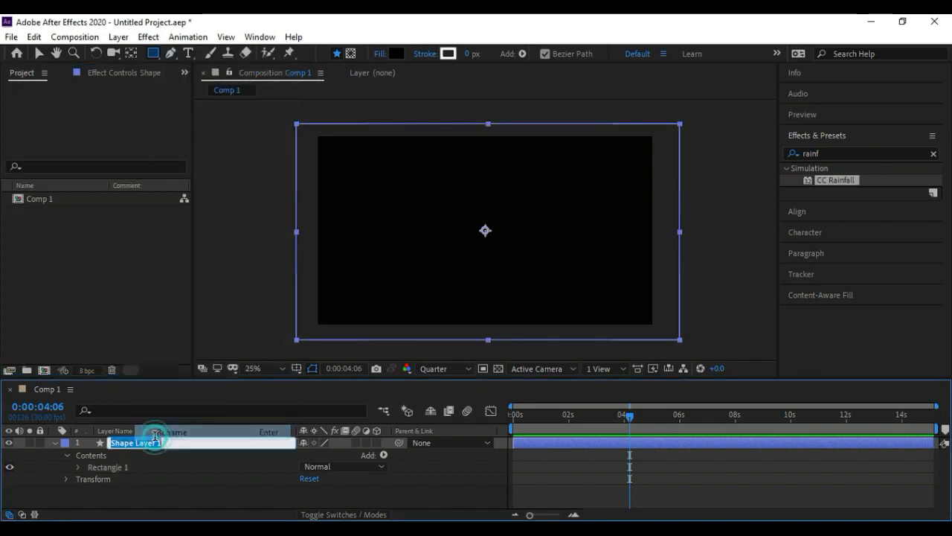
type("backgroun")
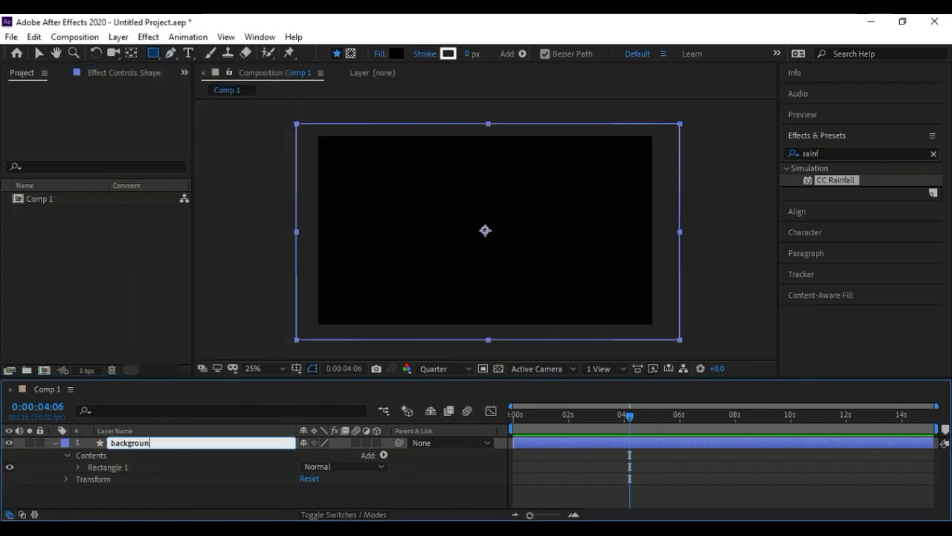
type("d")
key("Return")
left_click(55, 443)
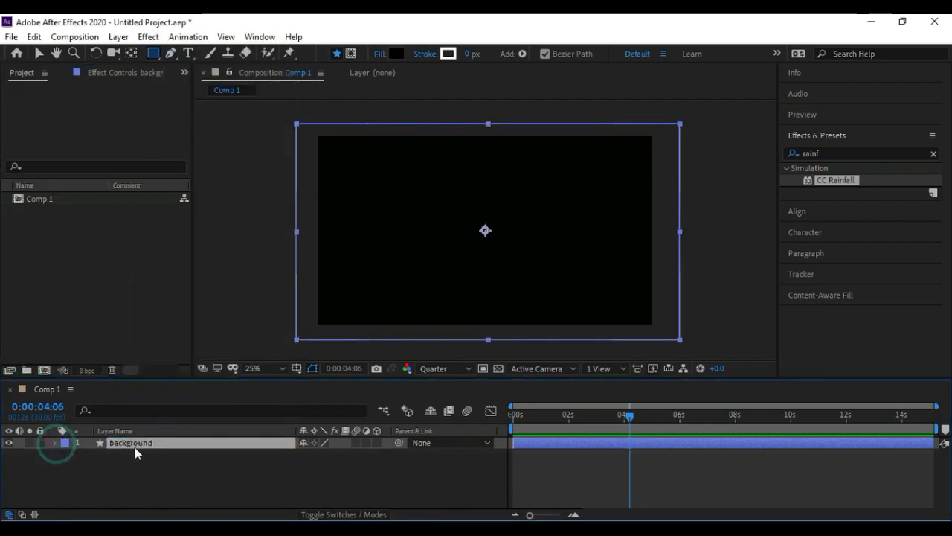
Search the effects for "sno" and apply CC Snowfall to the background layer
left_click(824, 153)
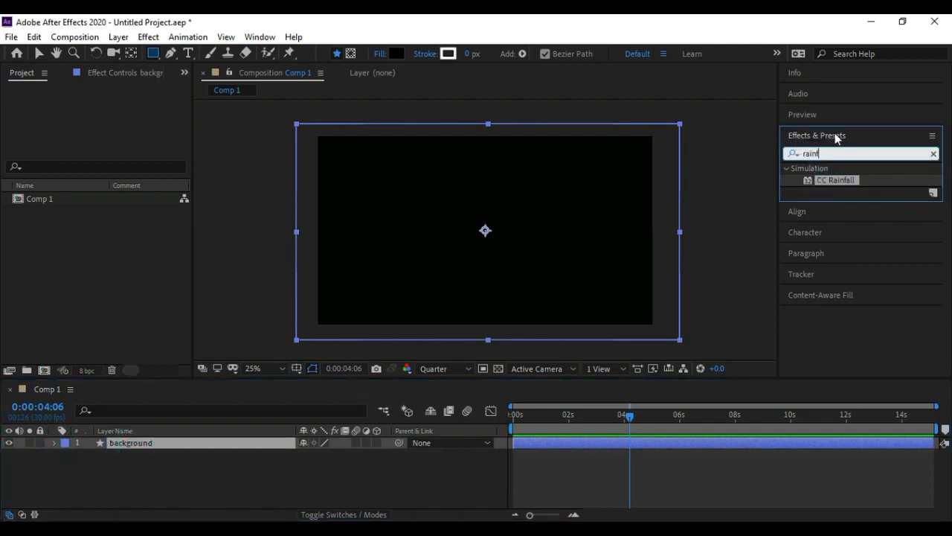
left_click_drag(820, 153, 805, 152)
type("sno")
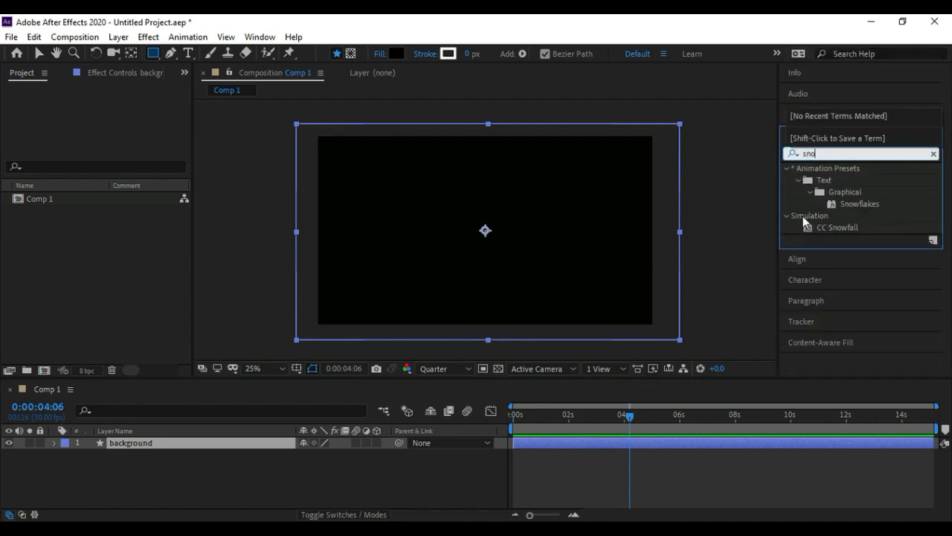
left_click(837, 230)
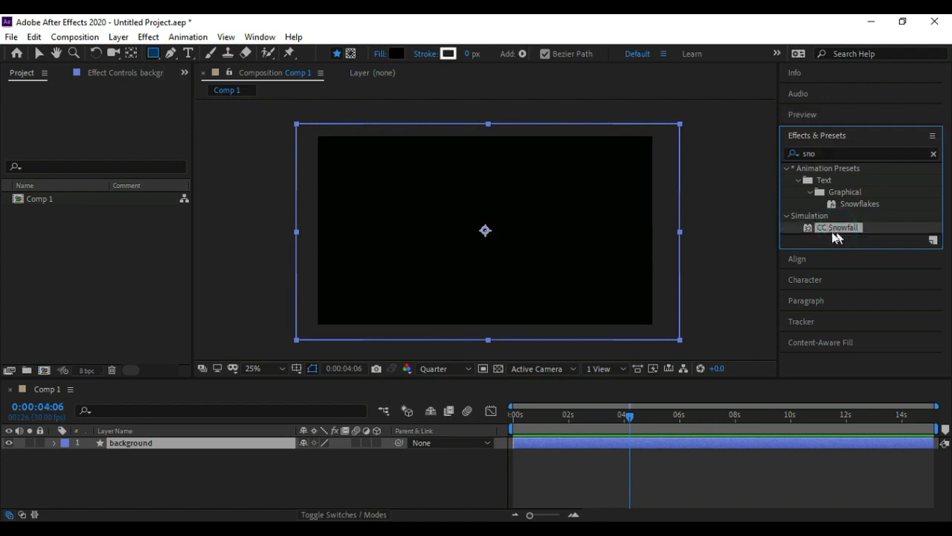
left_click_drag(838, 227, 485, 230)
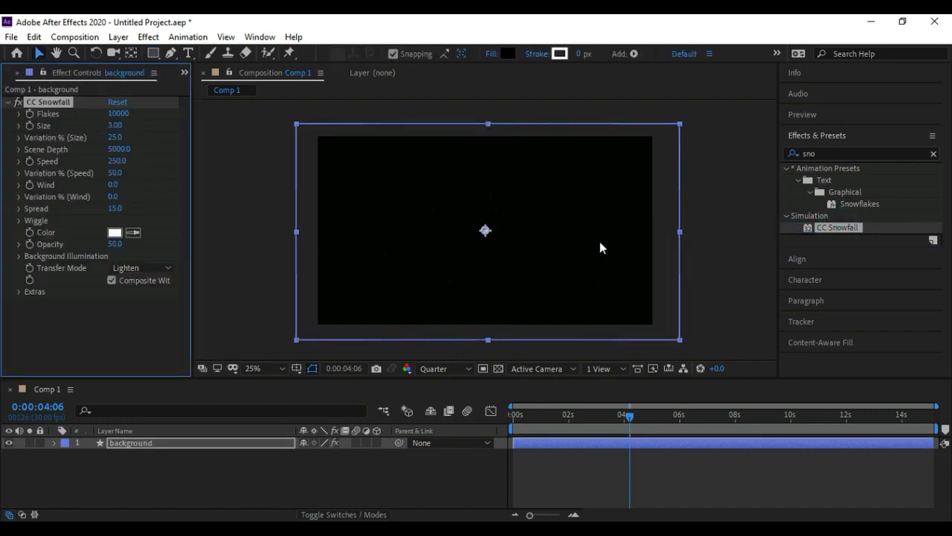
Preview the default snow, raise CC Snowfall's Flakes to 12300 and Size to 11.64, and preview it again
key("space")
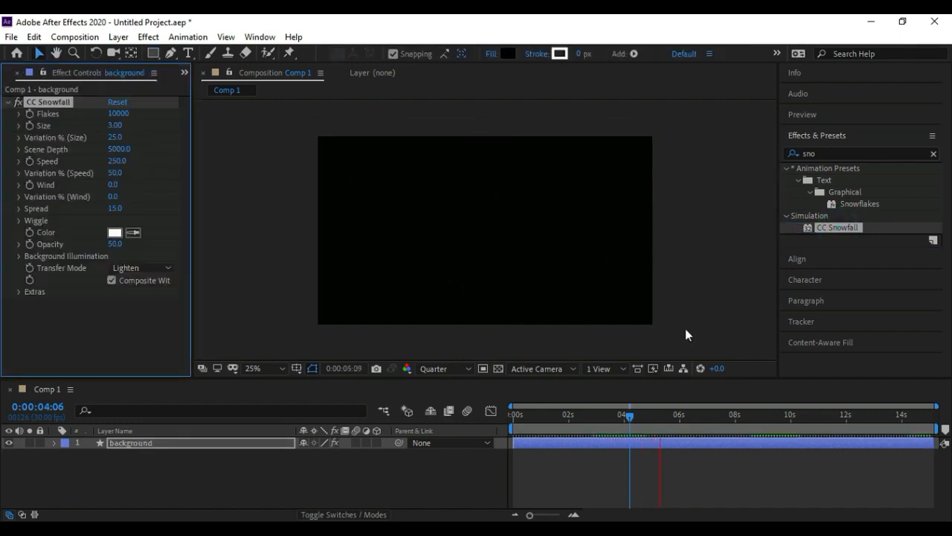
key("space")
left_click_drag(572, 425, 523, 418)
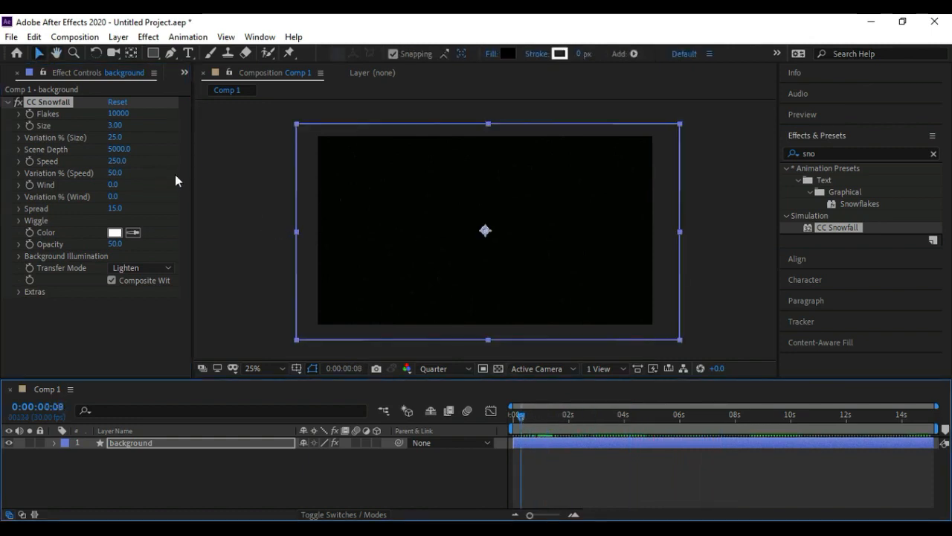
left_click_drag(122, 116, 776, 185)
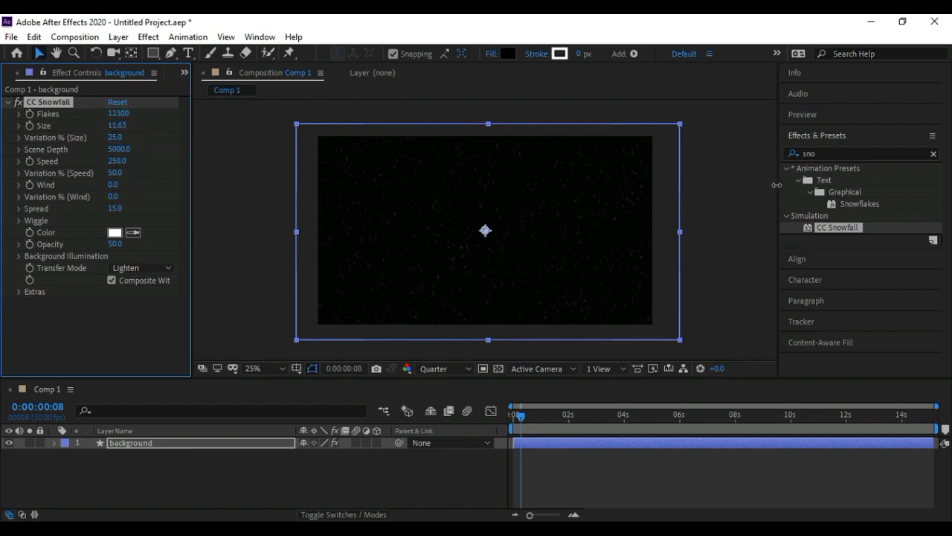
key("space")
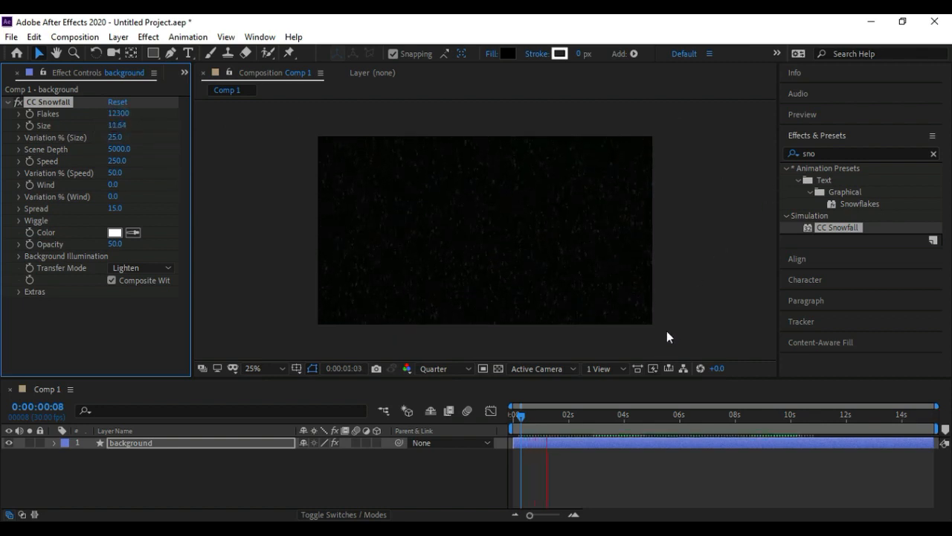
Reduce CC Snowfall's Flakes to 1800 and preview the sparser snow
left_click(119, 113)
type("2200")
key("Return")
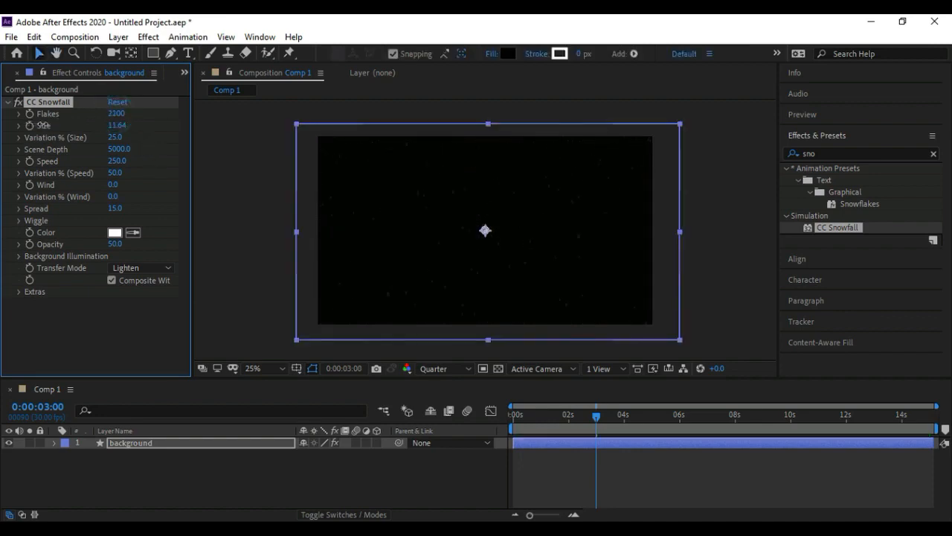
key("space")
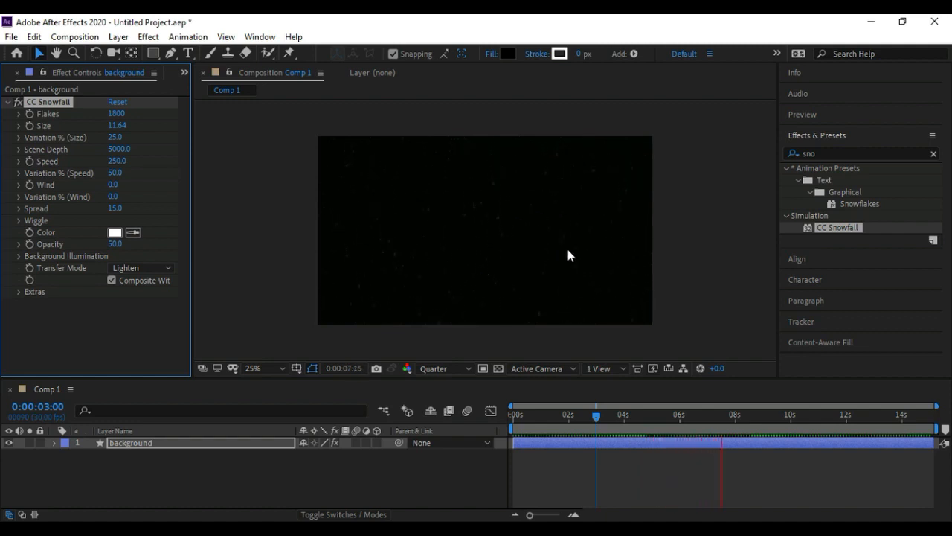
Set CC Snowfall's Wind to 17 and Spread to 55.5, previewing the snow after each change
left_click_drag(113, 185, 125, 186)
key("space")
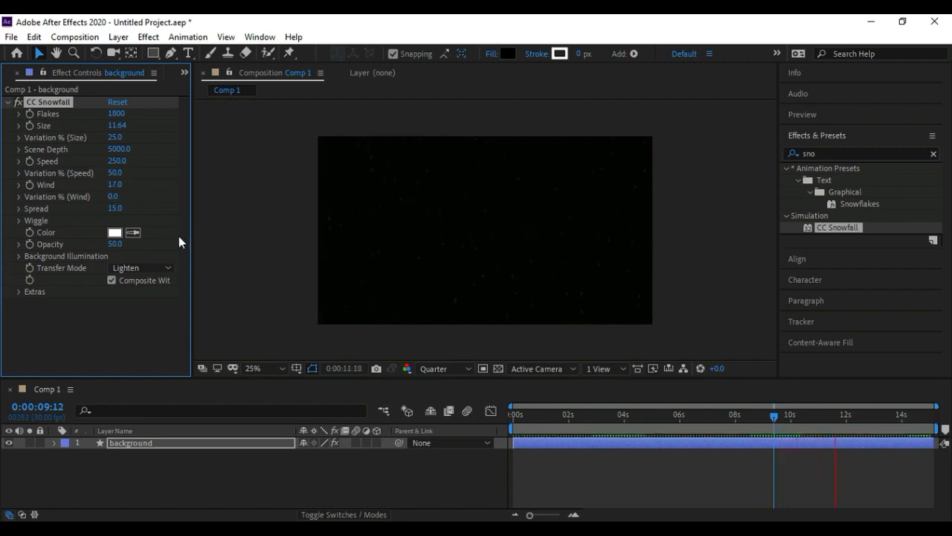
left_click_drag(115, 209, 442, 265)
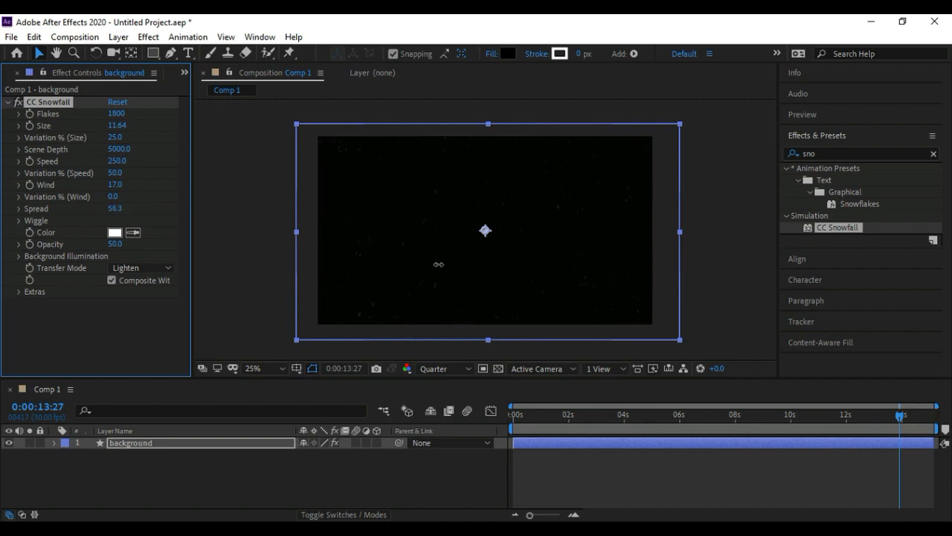
left_click_drag(537, 414, 495, 417)
key("space")
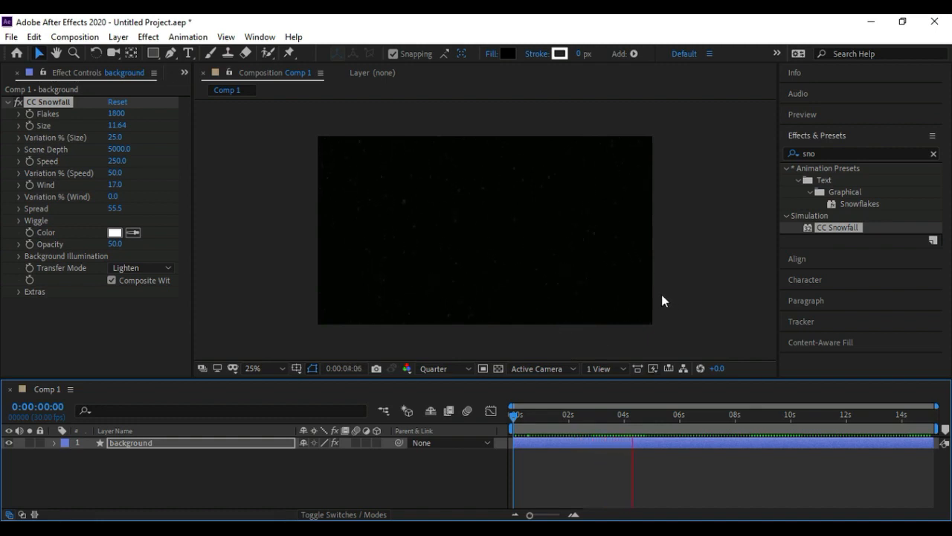
key("space")
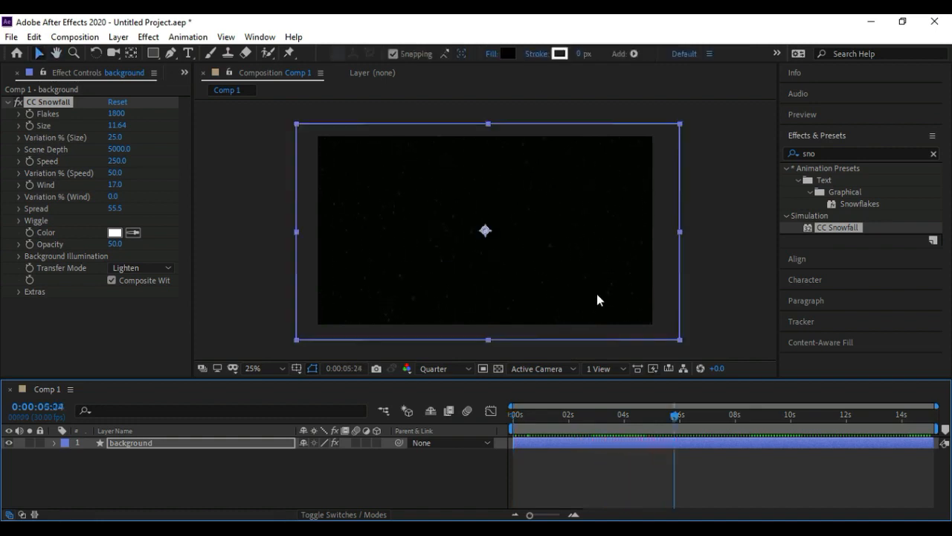
Preview the windy snow from the start of the timeline and look through CC Snowfall's Wiggle settings
left_click_drag(676, 416, 505, 410)
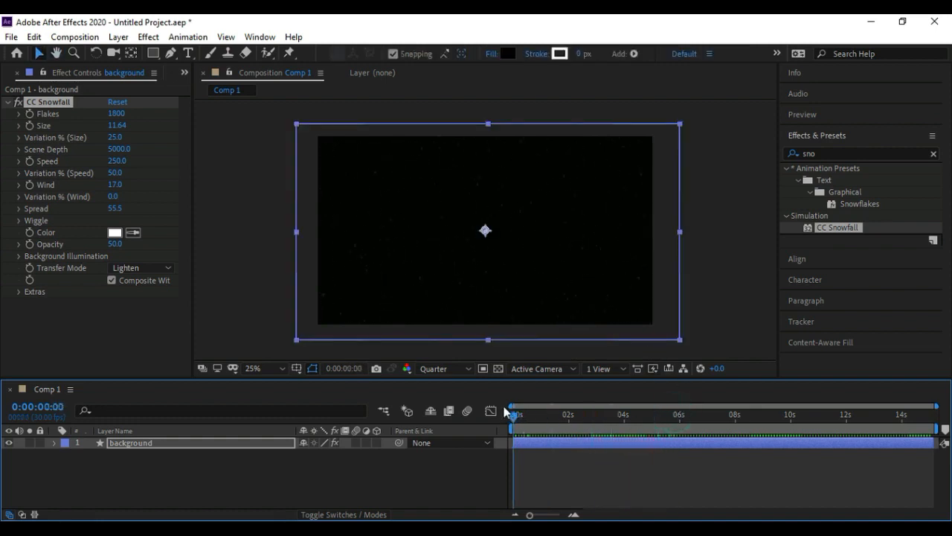
key("space")
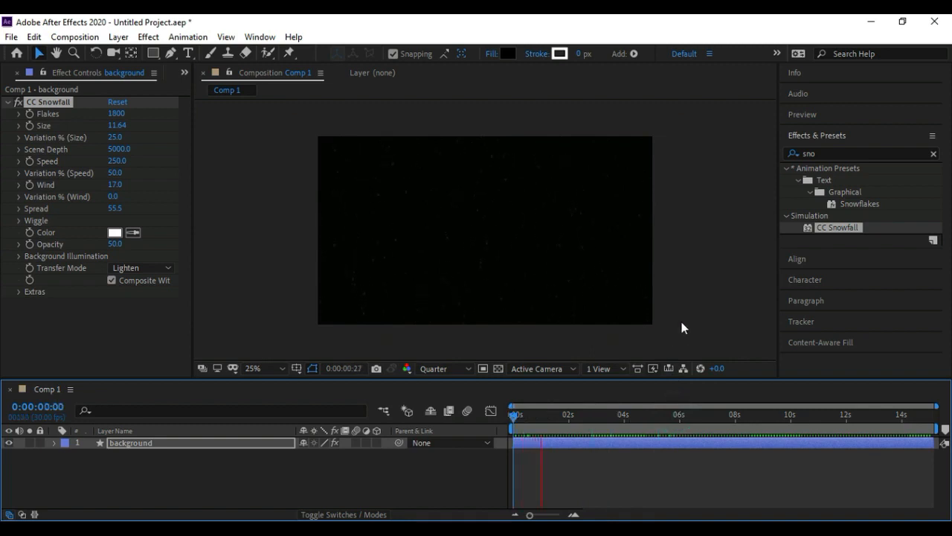
left_click(549, 423)
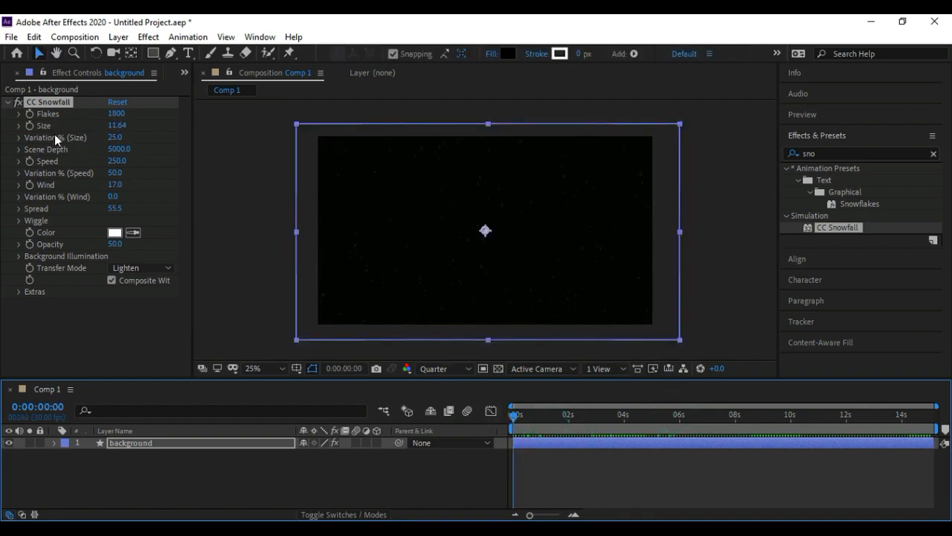
left_click(19, 221)
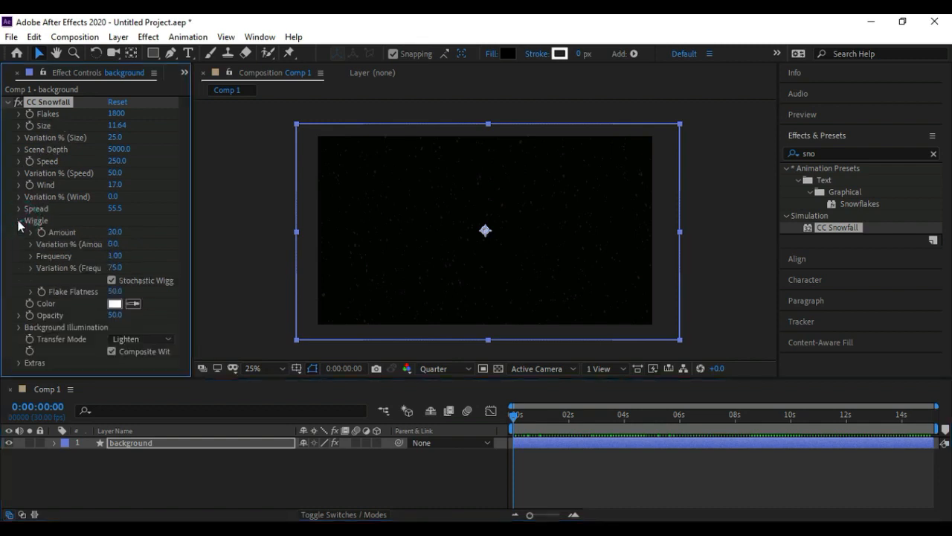
left_click(19, 221)
Reveal CC Snowfall's properties in the timeline and keyframe Flakes at 0 at the start of the composition
left_click(29, 115)
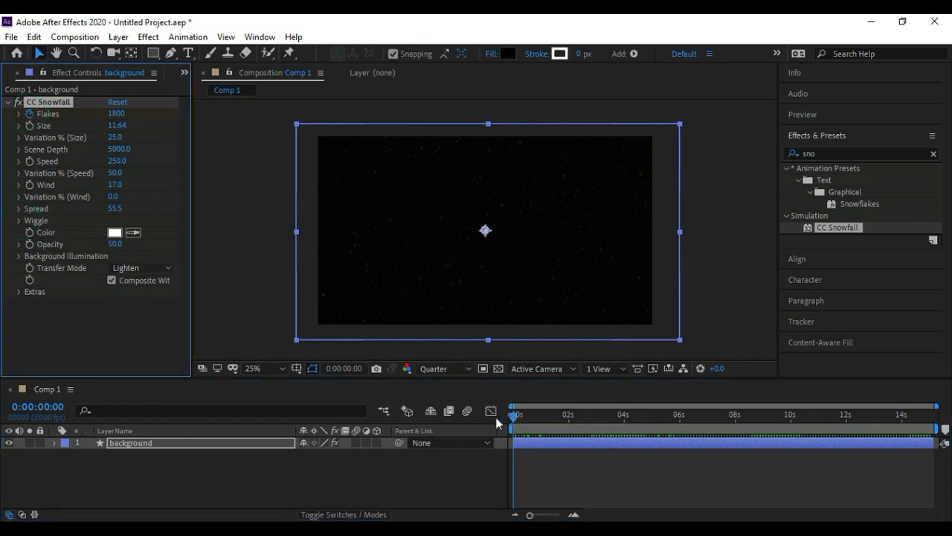
left_click(47, 445)
left_click(53, 443)
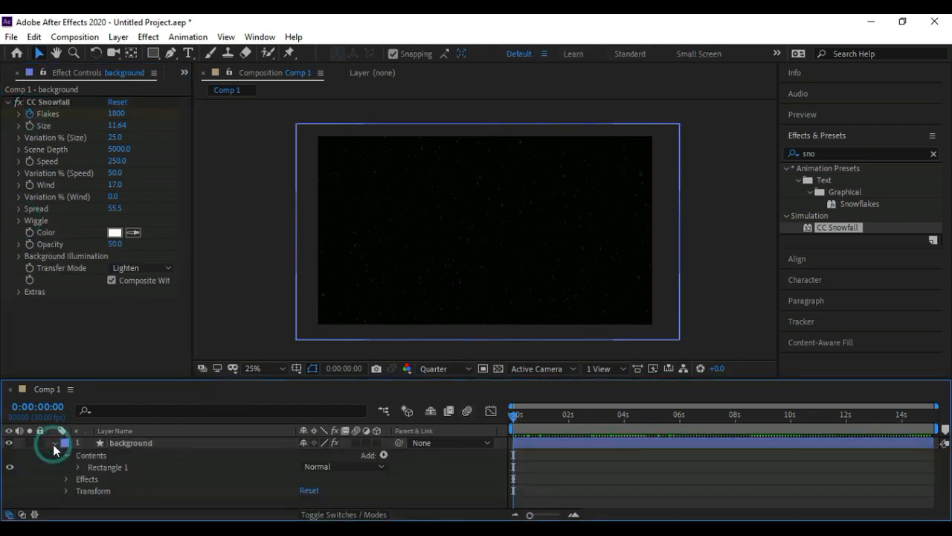
left_click(66, 479)
left_click(79, 490)
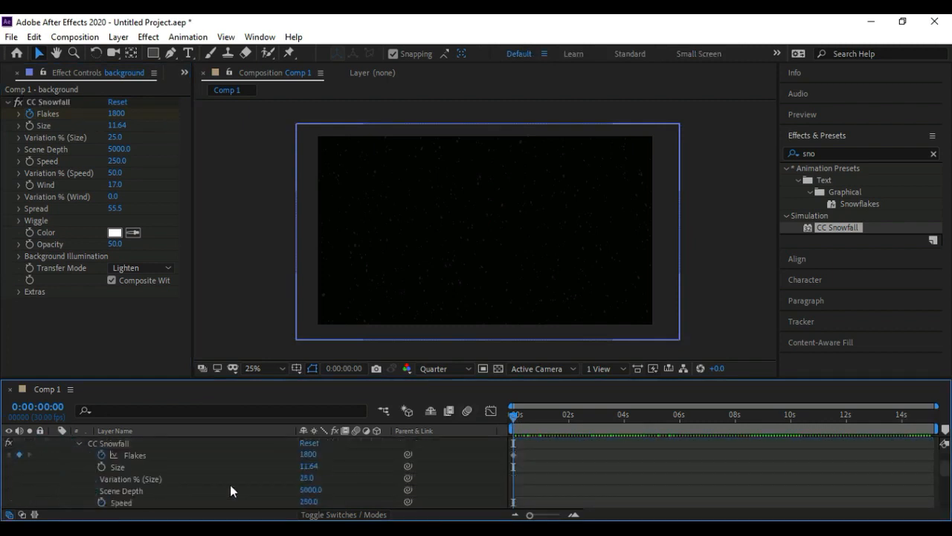
left_click_drag(513, 455, 514, 450)
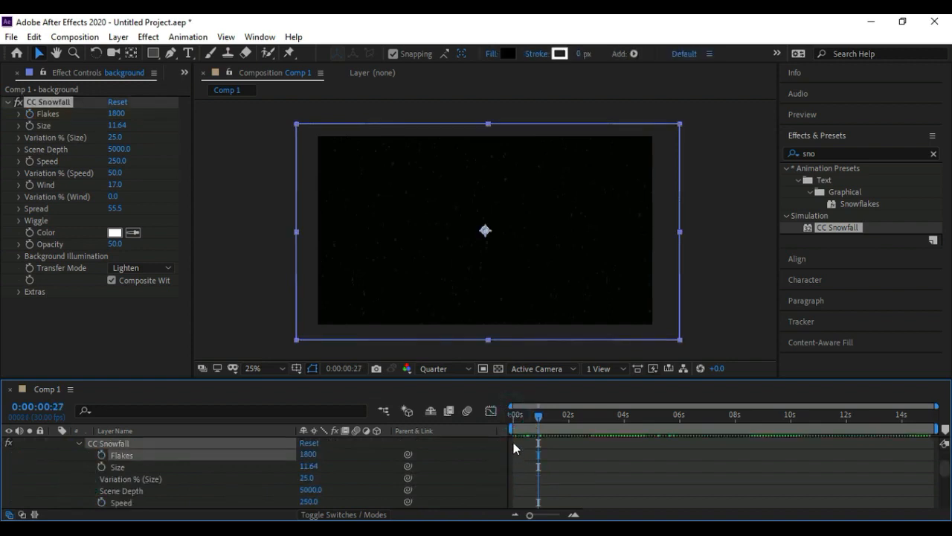
left_click_drag(536, 417, 515, 415)
left_click_drag(310, 454, 258, 456)
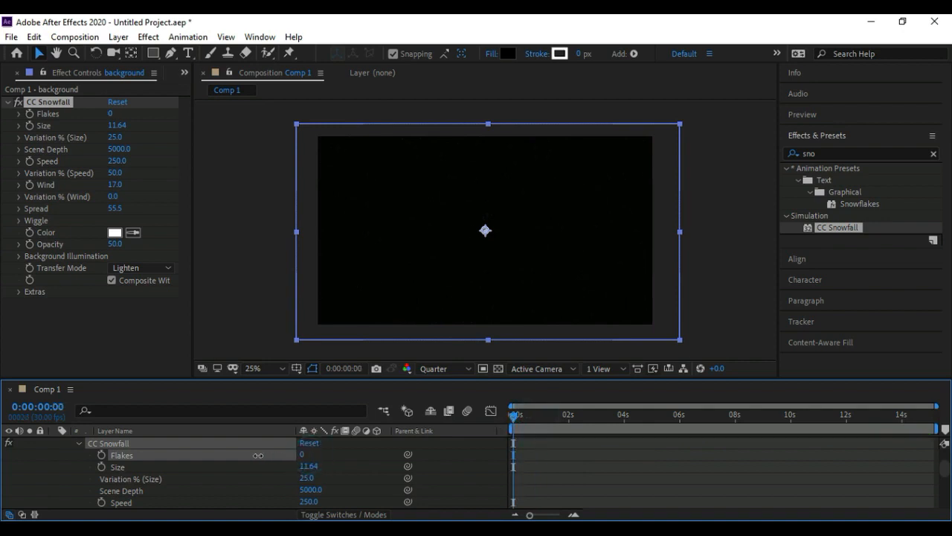
left_click(102, 455)
Add a Flakes keyframe of 4100 at 0:00:12:01 and preview the snowfall from the start
left_click_drag(512, 422, 847, 438)
left_click(302, 454)
type("7000")
key("Return")
left_click_drag(382, 462, 402, 465)
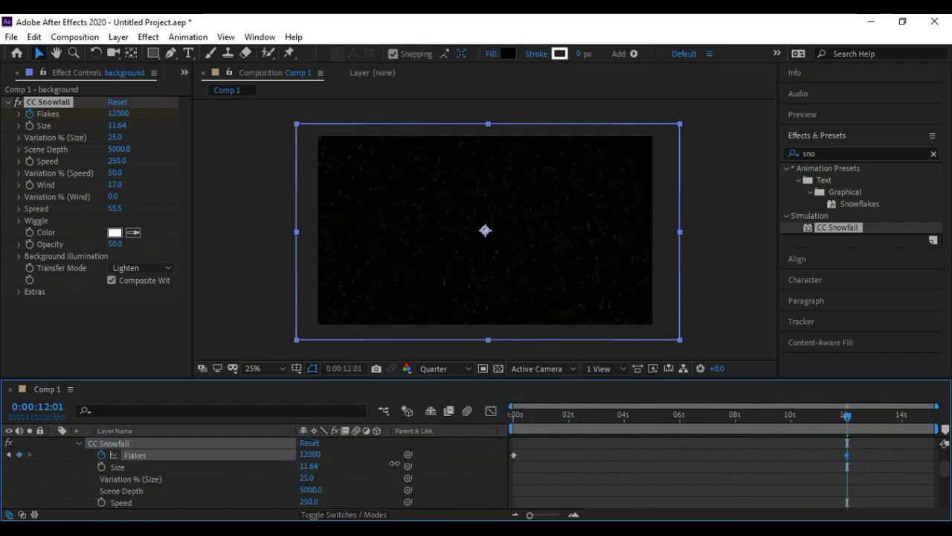
left_click_drag(309, 455, 281, 457)
left_click_drag(522, 419, 500, 420)
key("space")
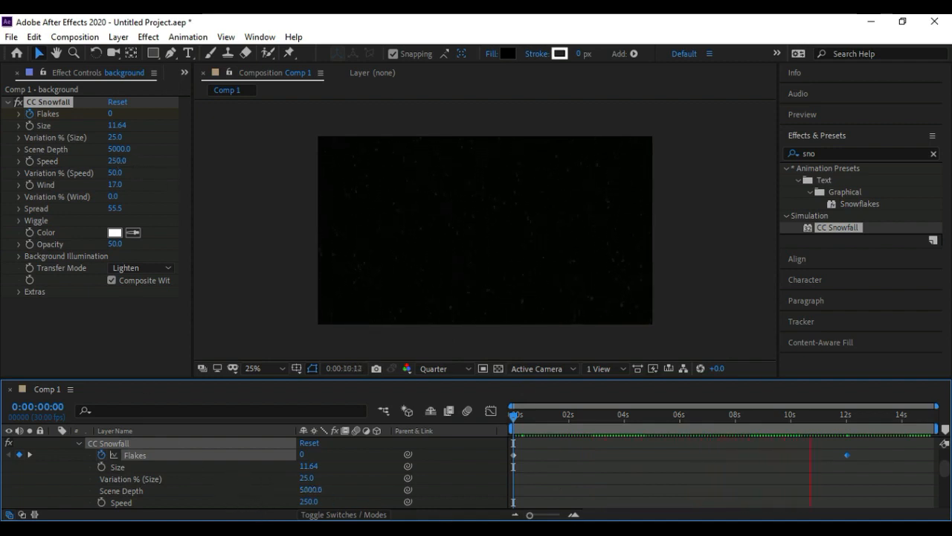
Reduce CC Snowfall's Speed to 122 and preview the slower snow up to about 6 seconds
scroll(385, 486, "down", 1)
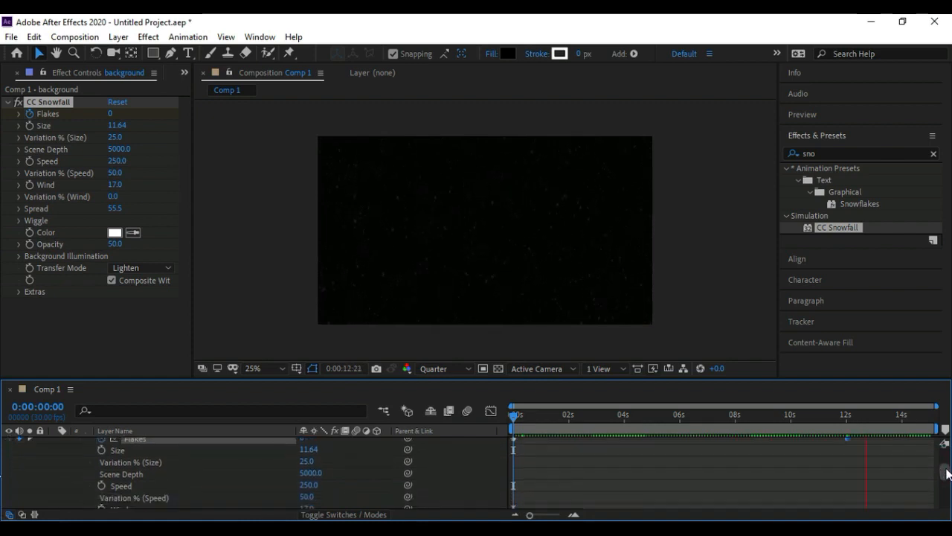
left_click_drag(308, 485, 208, 480)
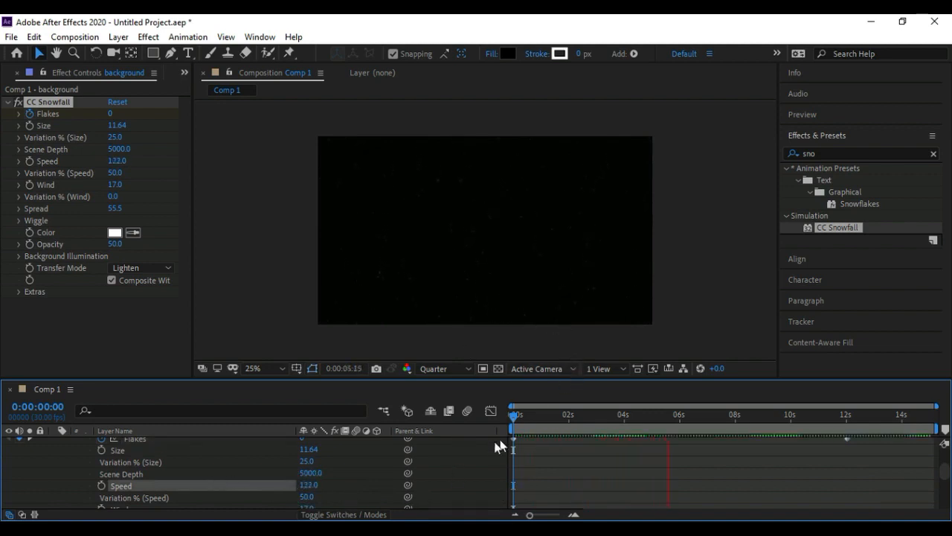
key("space")
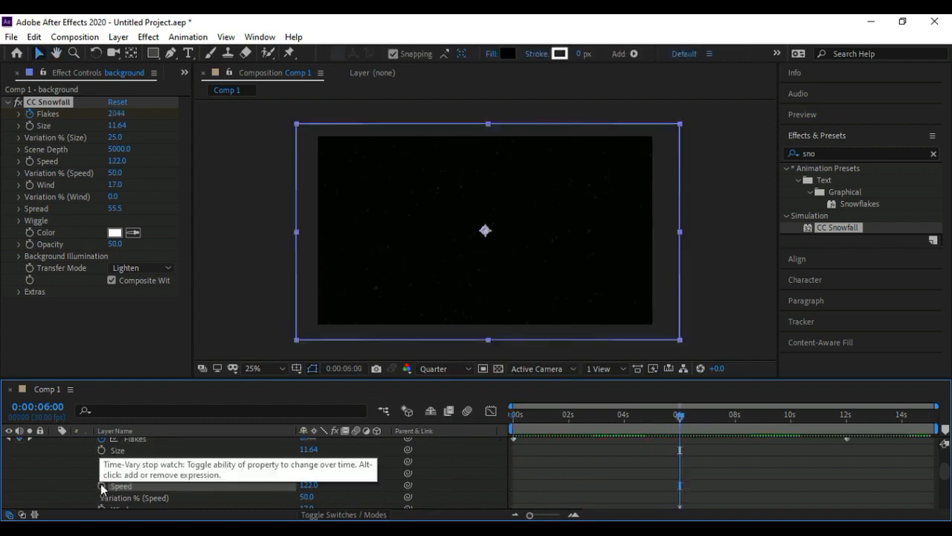
Keyframe CC Snowfall's Speed at 122 near the timeline start and at 450 at 0:00:08:27
left_click(102, 486)
left_click_drag(675, 487, 516, 487)
left_click_drag(680, 418, 761, 446)
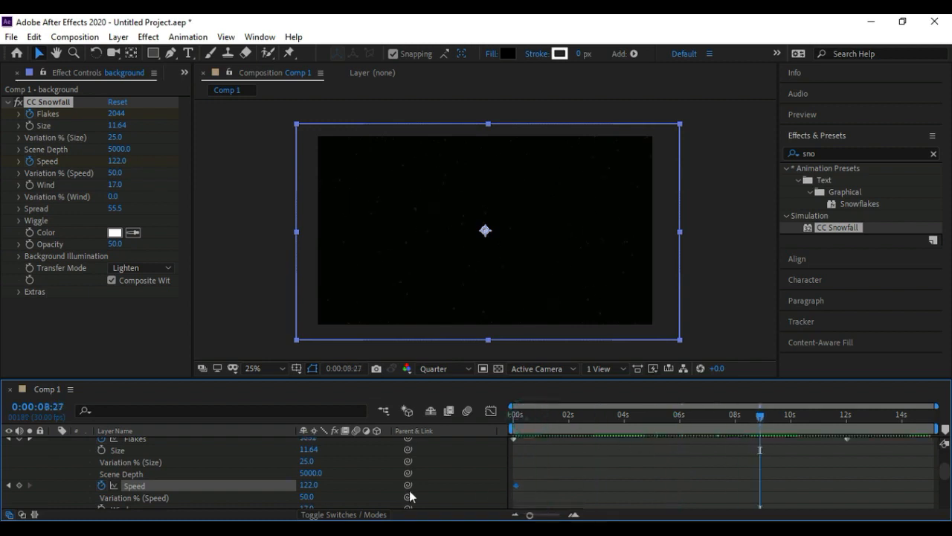
left_click_drag(308, 485, 547, 498)
Preview the accelerating snow from the start and compare it at the Speed keyframes and near the composition's end
key("Home")
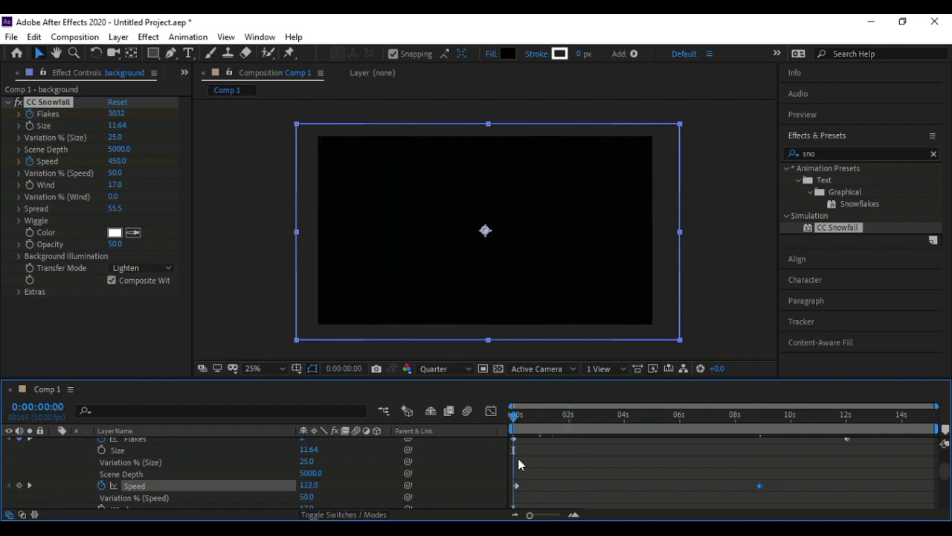
key("space")
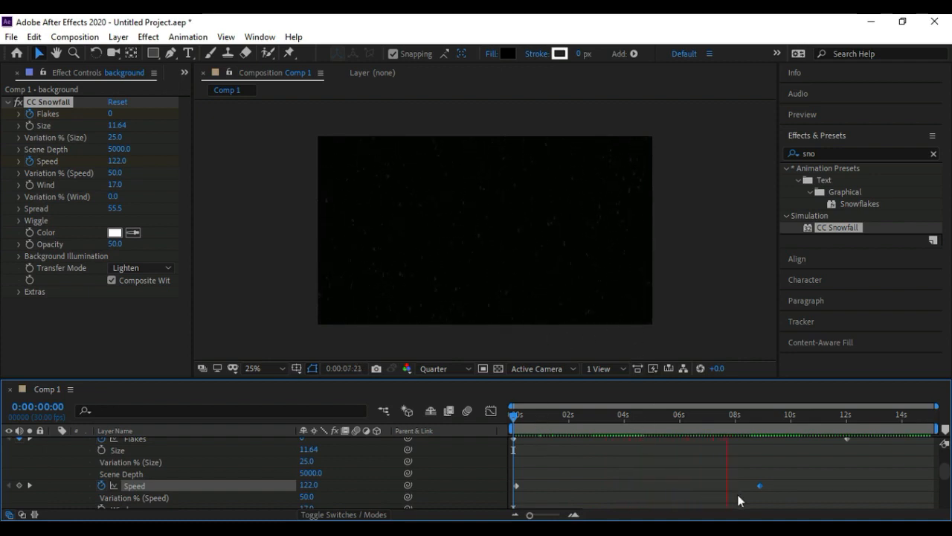
key("space")
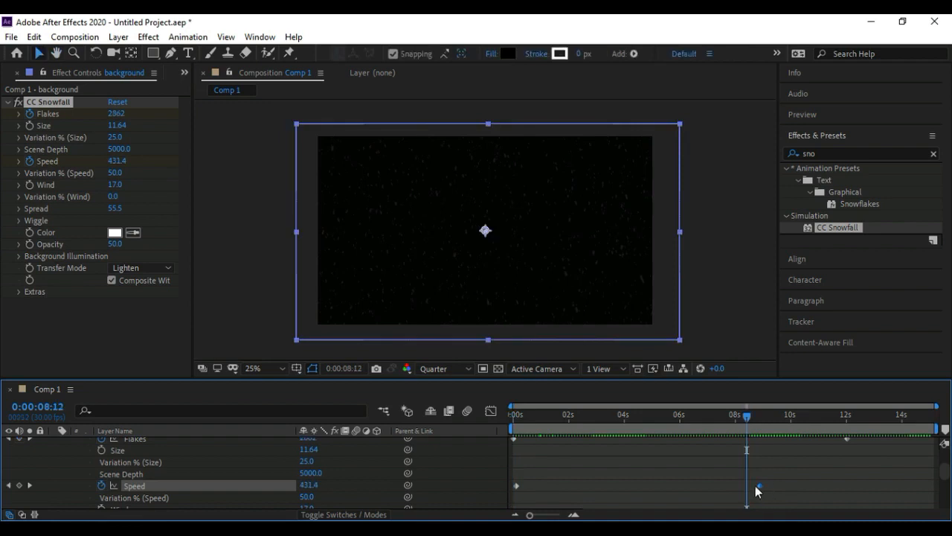
left_click_drag(746, 416, 760, 424)
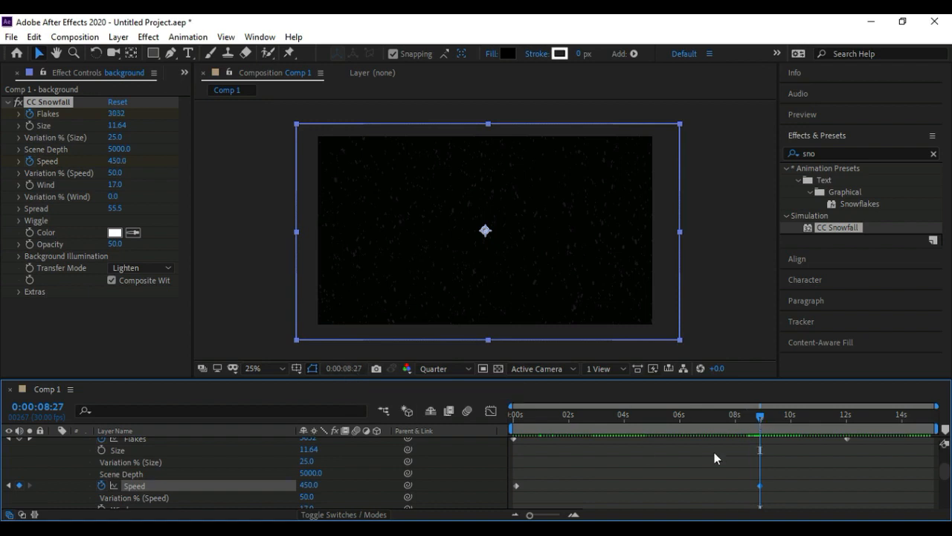
left_click_drag(760, 415, 515, 423)
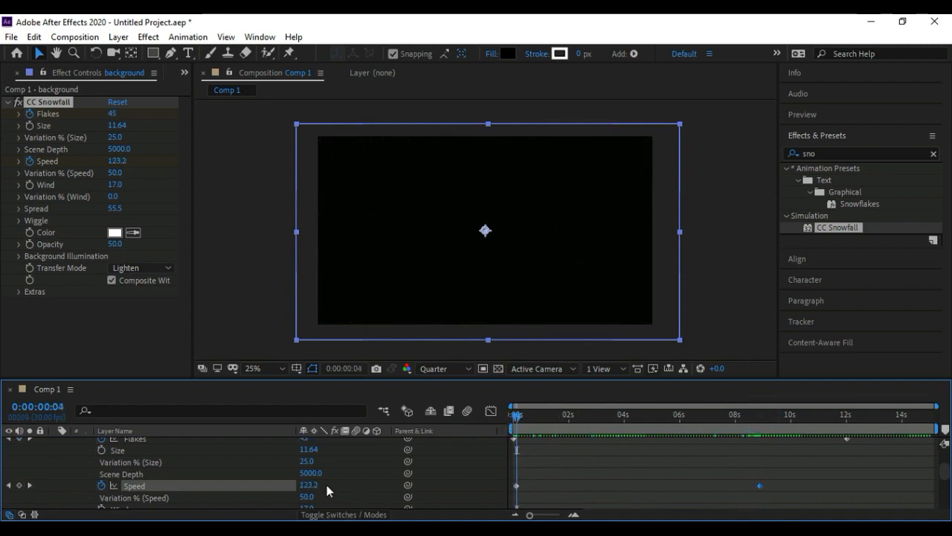
left_click_drag(521, 422, 894, 461)
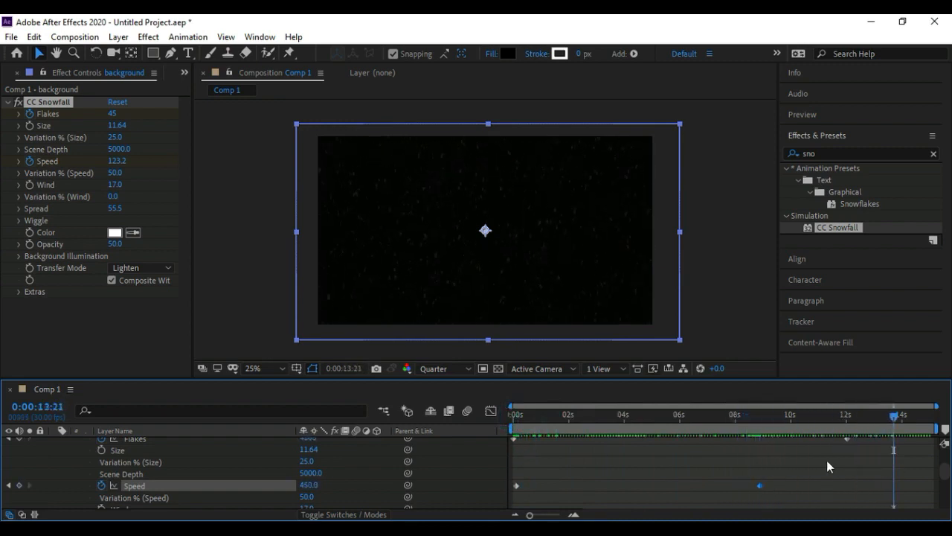
left_click(705, 269)
left_click(528, 230)
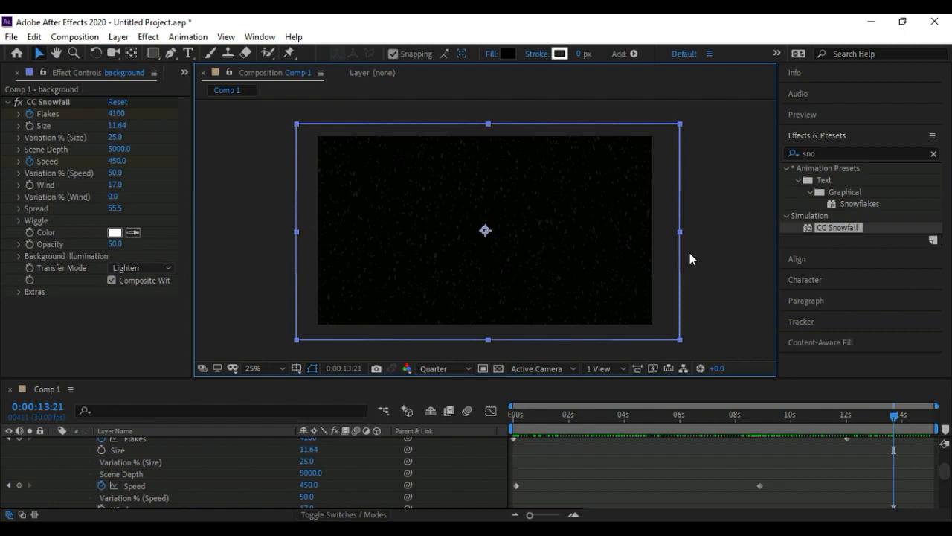
scroll(247, 496, "up", 3)
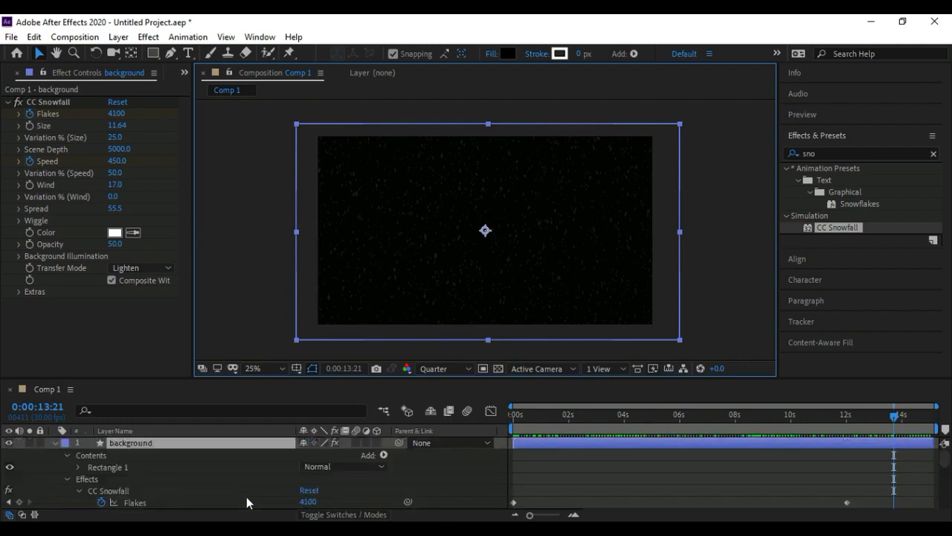
left_click(55, 442)
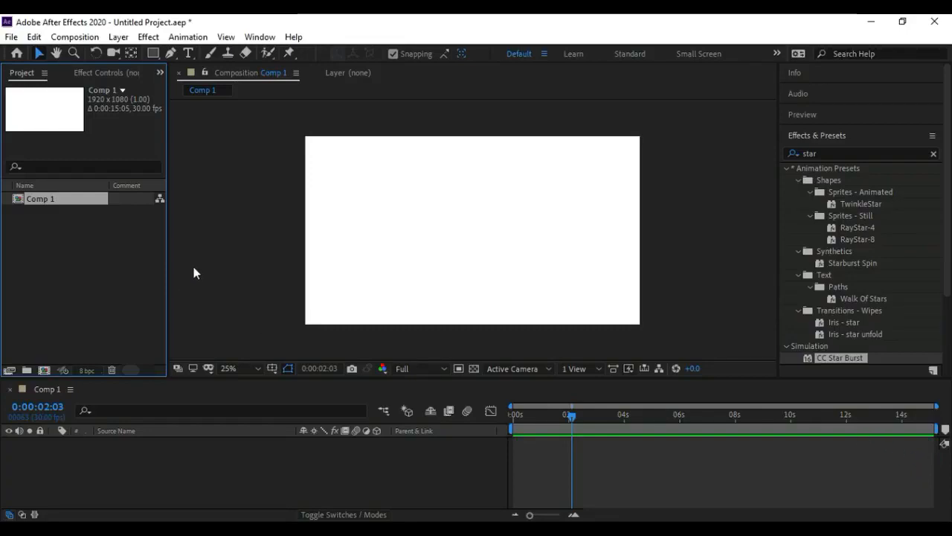
Draw a rectangle covering the whole empty white composition and fill it with black
left_click(127, 255)
left_click(92, 202)
left_click(91, 232)
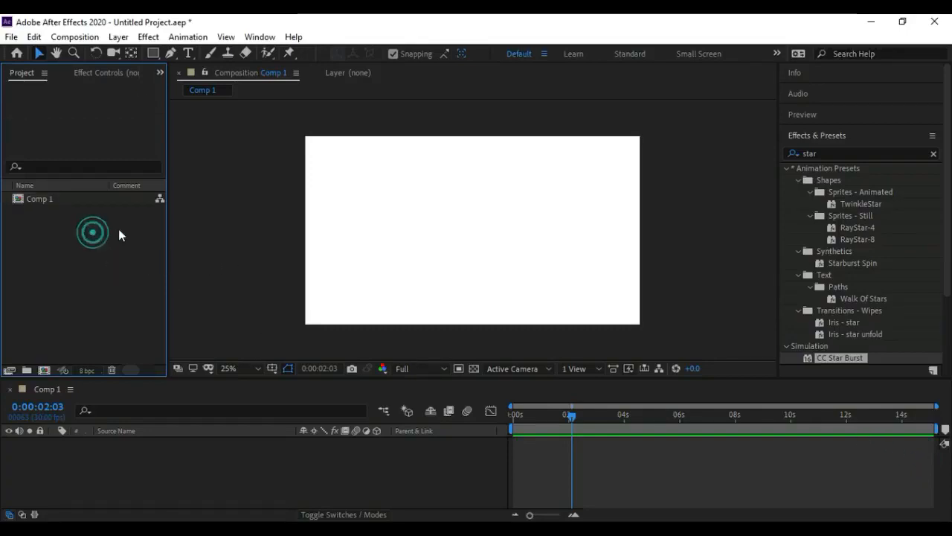
left_click(153, 55)
left_click_drag(289, 120, 439, 276)
left_click_drag(505, 305, 658, 334)
left_click(39, 54)
left_click(274, 172)
left_click(377, 174)
left_click(54, 442)
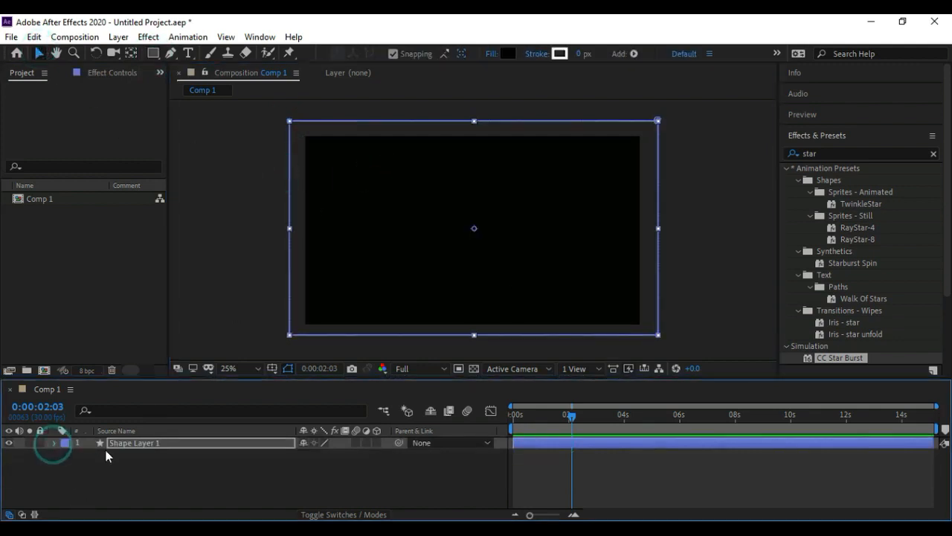
Rename the black shape layer as "black background" and lock it
left_click(163, 447)
right_click(144, 443)
left_click(170, 435)
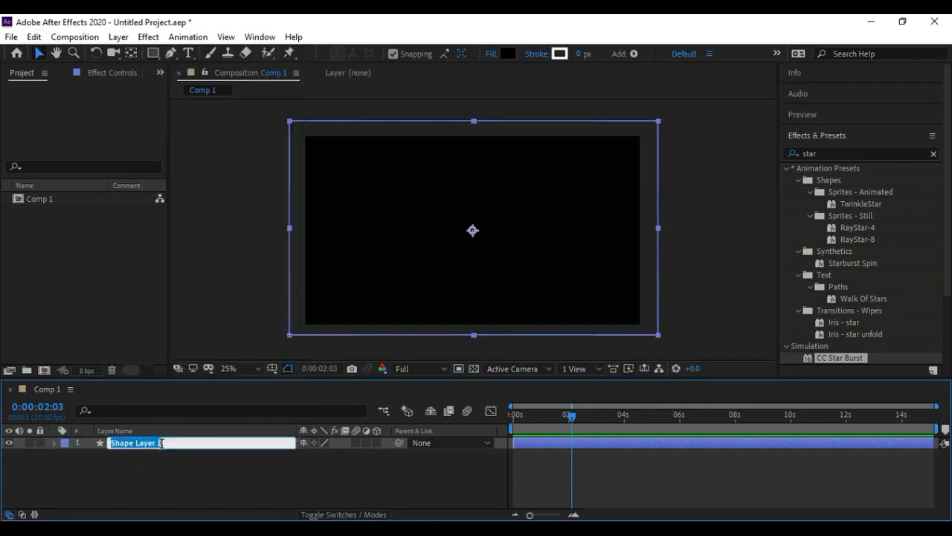
type("black background")
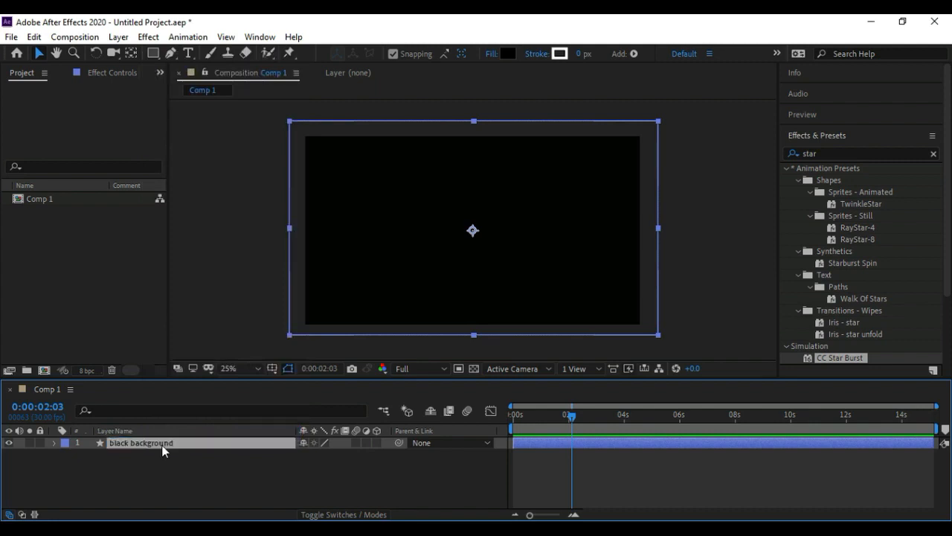
left_click(178, 473)
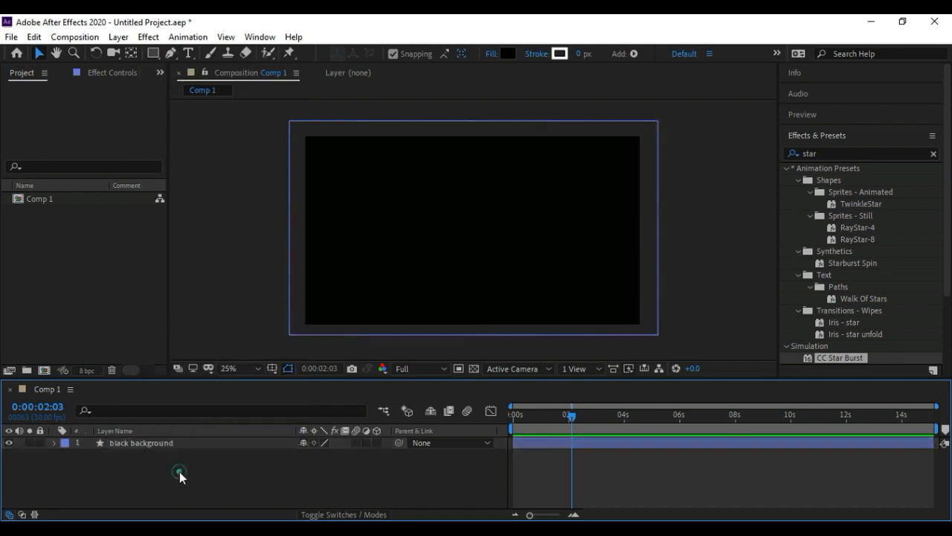
left_click(342, 242)
left_click(40, 443)
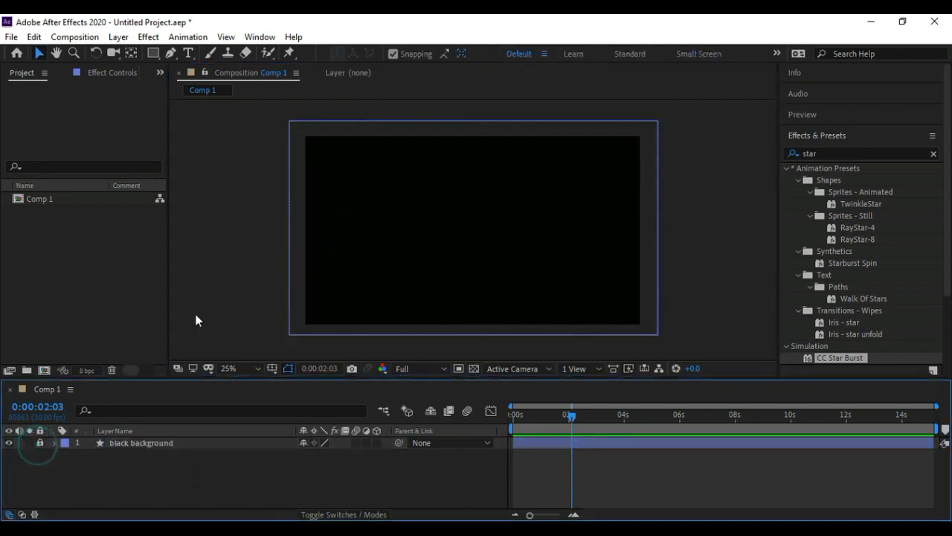
left_click(215, 300)
Draw a second rectangle covering the whole frame on a new shape layer and fill it with white (FFFFFF)
left_click(153, 53)
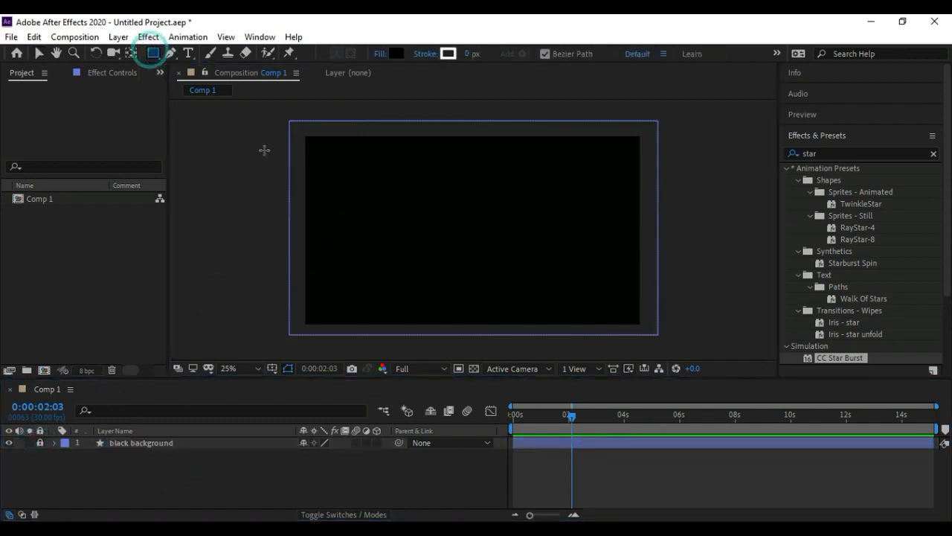
mouse_move(292, 117)
left_mouse_down()
mouse_move(390, 263)
mouse_move(462, 321)
mouse_move(656, 338)
left_mouse_up()
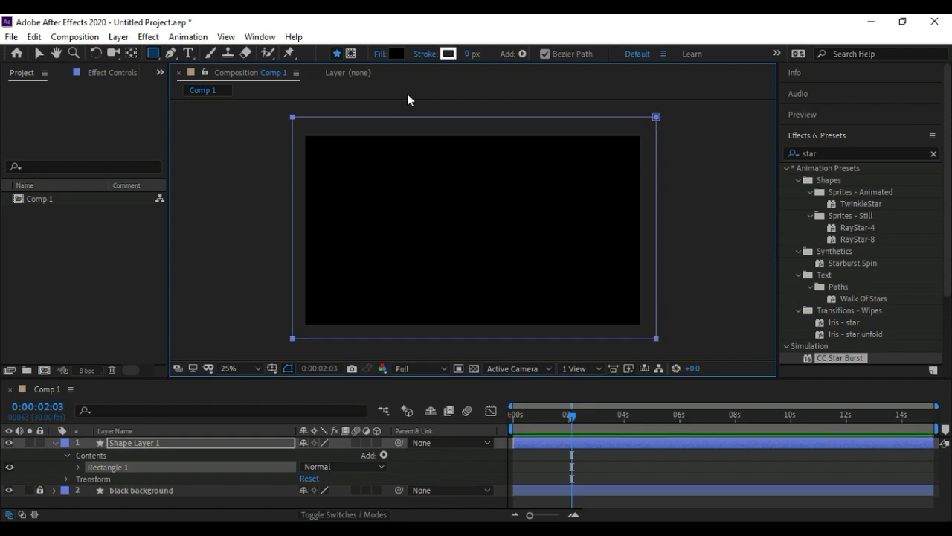
left_click(399, 54)
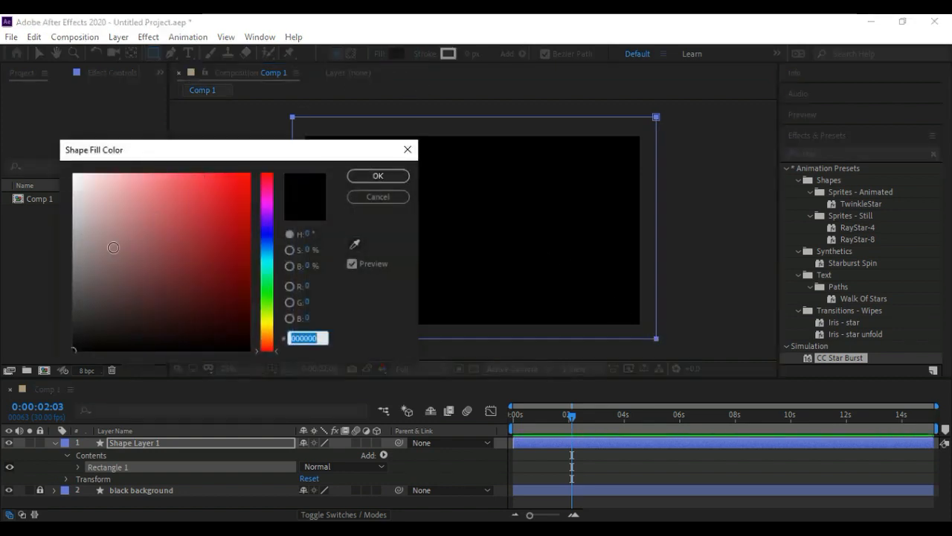
mouse_move(92, 320)
left_mouse_down()
mouse_move(107, 278)
mouse_move(56, 157)
left_mouse_up()
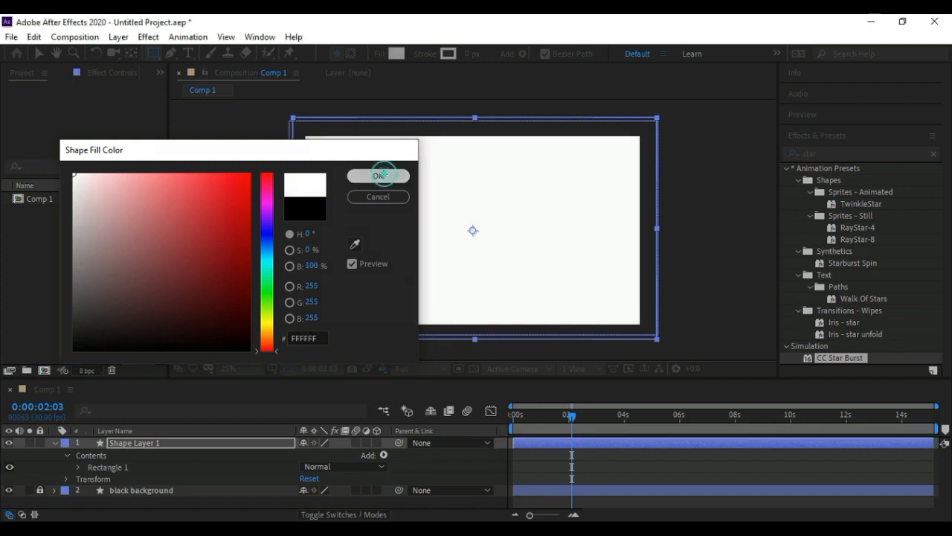
left_click(379, 176)
left_click(39, 53)
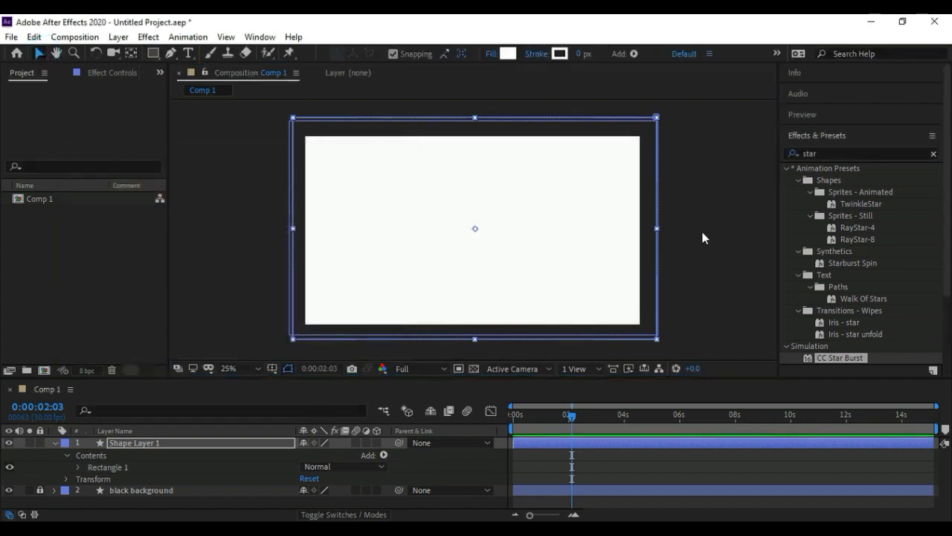
Search the effects library for "star bu"
left_click(712, 233)
left_click(805, 154)
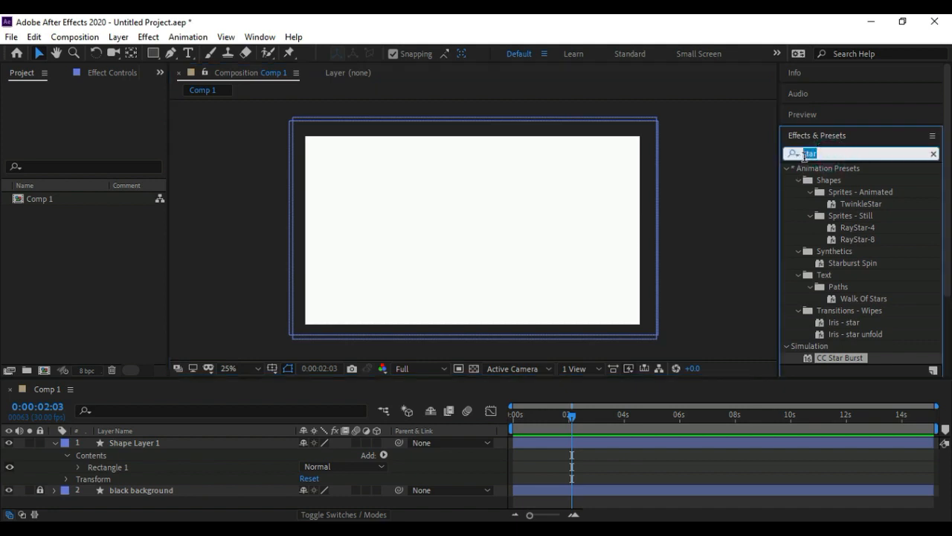
key("BackSpace")
left_click(746, 191)
left_click(818, 153)
type("star")
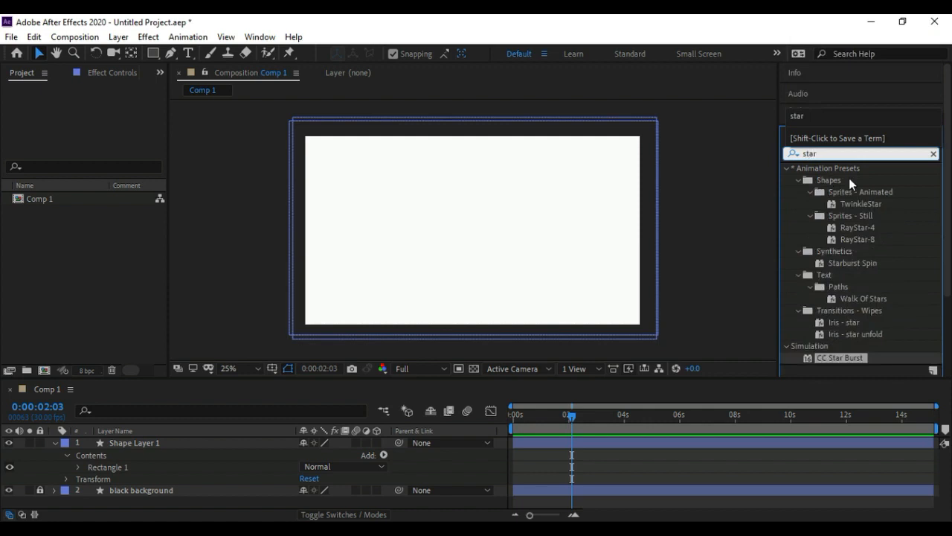
type("bu")
key("BackSpace")
type("bu")
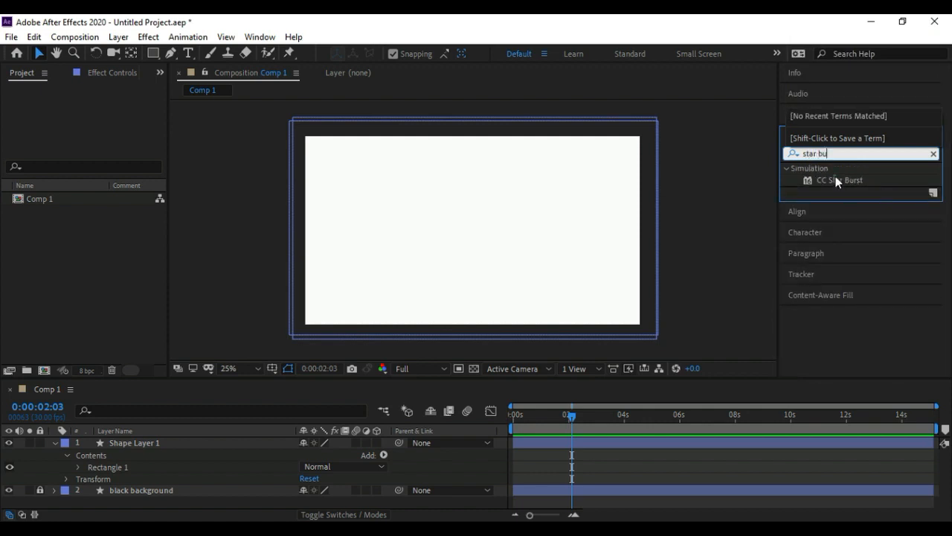
Apply the CC Star Burst effect to the white shape layer and collapse the layer's properties
left_click(838, 181)
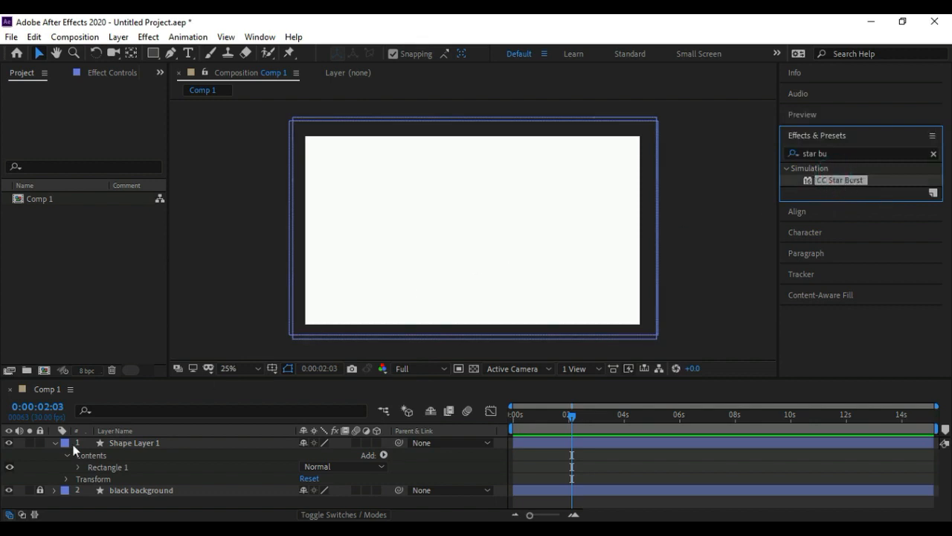
left_click(125, 445)
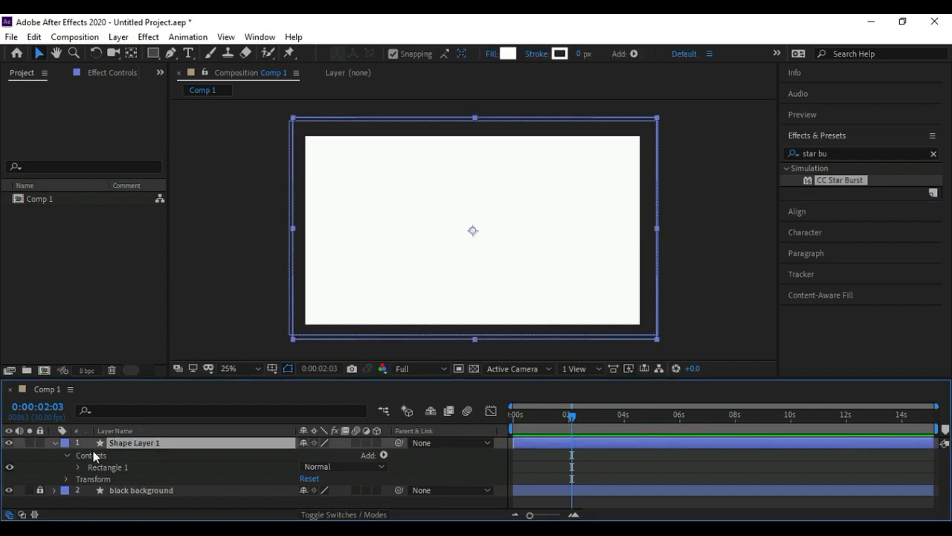
left_click(54, 444)
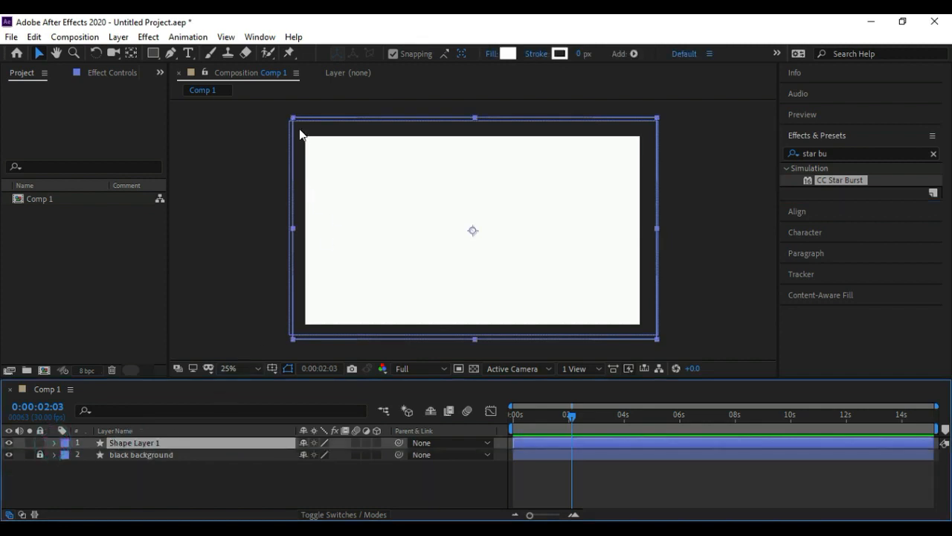
left_click(152, 453)
left_click(152, 444)
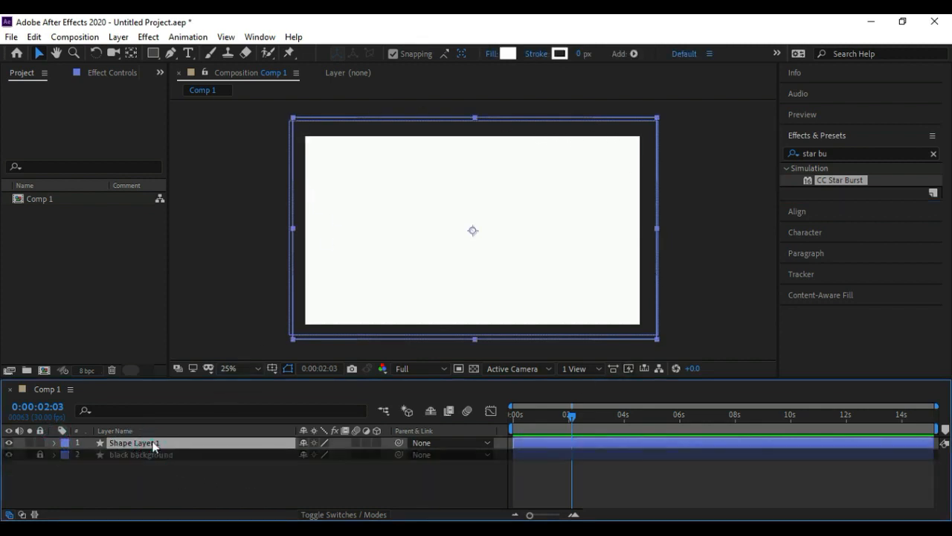
left_click_drag(850, 186, 482, 222)
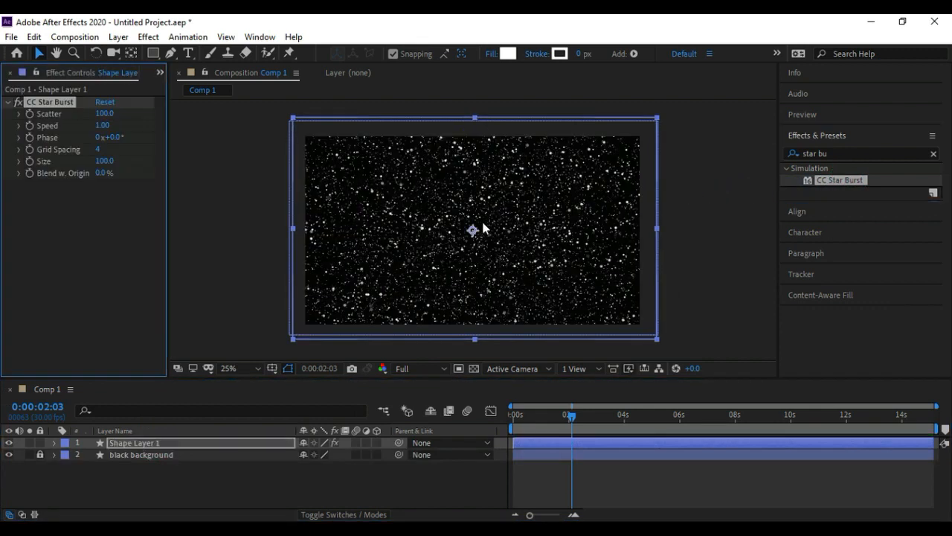
left_click(508, 53)
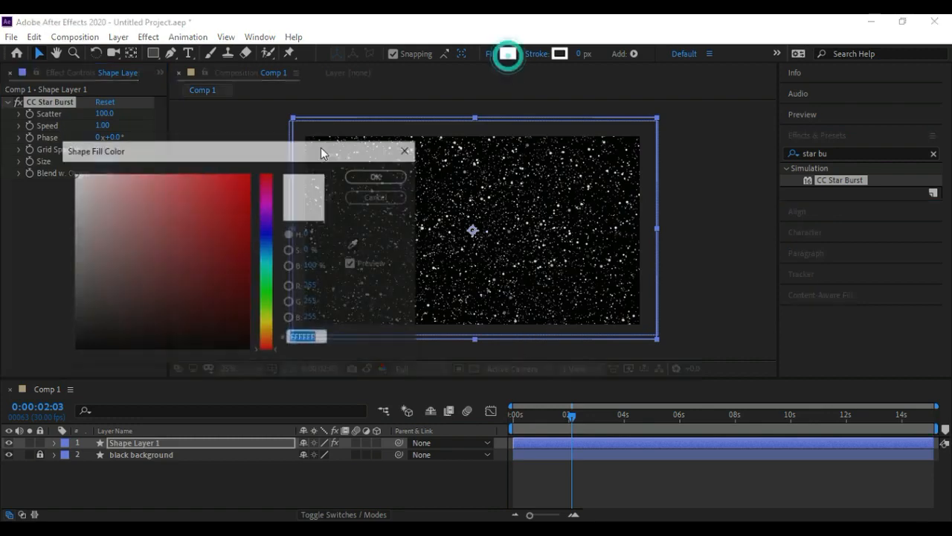
left_click_drag(181, 233, 77, 277)
left_click(270, 259)
mouse_move(215, 257)
left_mouse_down()
mouse_move(183, 211)
mouse_move(201, 208)
mouse_move(174, 171)
mouse_move(90, 158)
left_mouse_up()
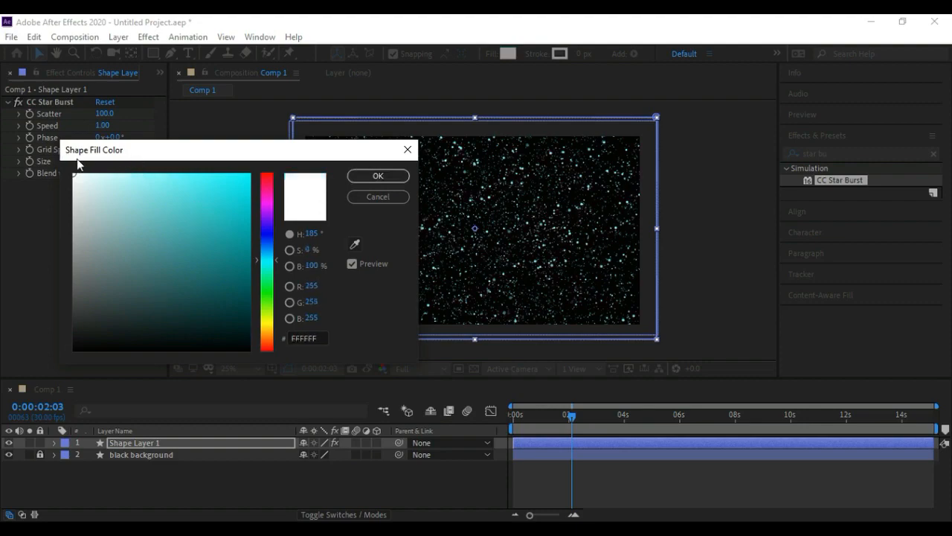
left_click(408, 150)
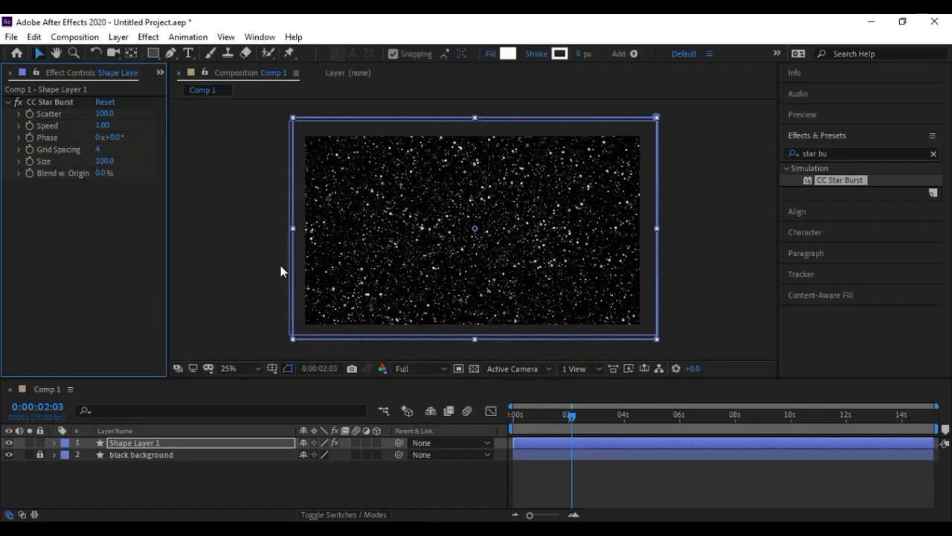
Preview the default star burst from the start of the composition and return to the first frame
mouse_move(539, 416)
left_mouse_down()
mouse_move(516, 417)
mouse_move(543, 417)
mouse_move(529, 417)
left_mouse_up()
key("space")
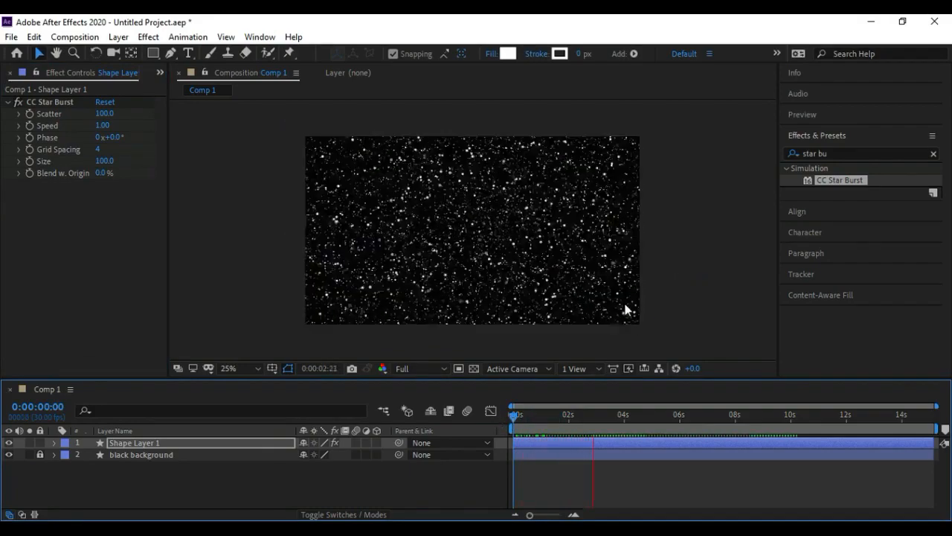
left_click_drag(570, 415, 512, 415)
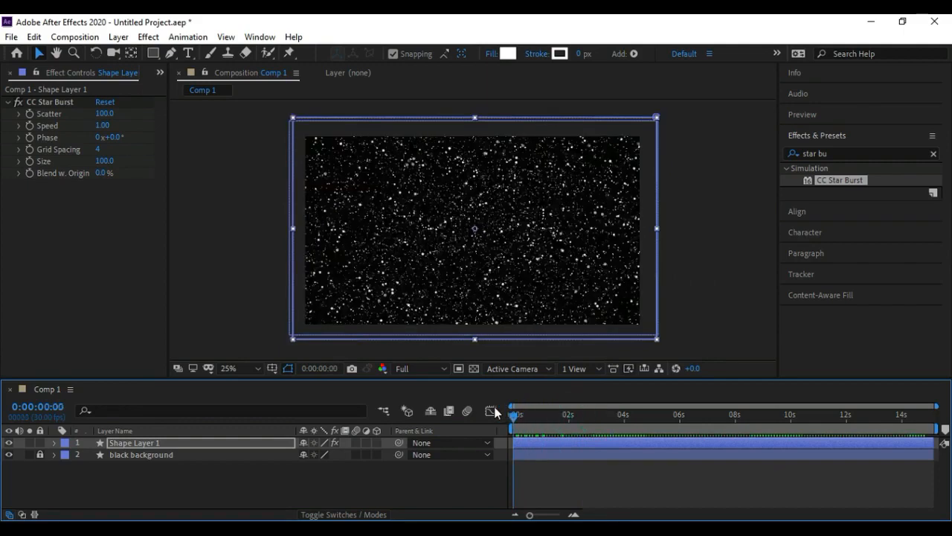
Set CC Star Burst's Grid Spacing to 12, Scatter to 150 and Size to 63 on the white shape layer
left_click(157, 444)
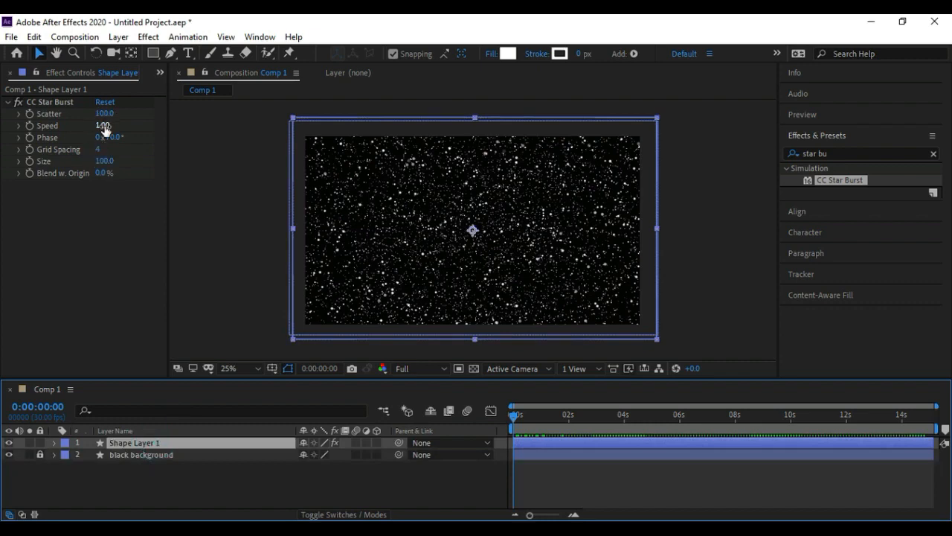
left_click_drag(96, 154, 102, 149)
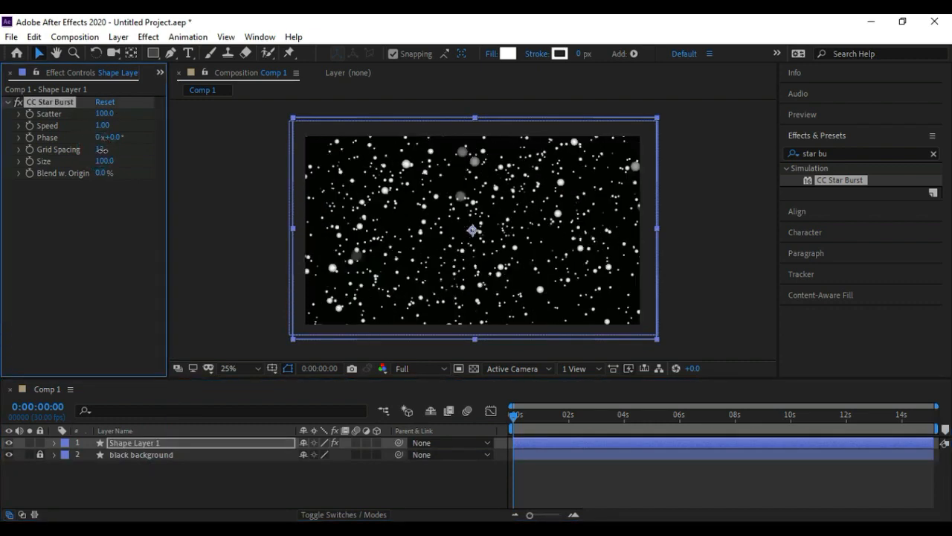
left_click_drag(104, 114, 134, 111)
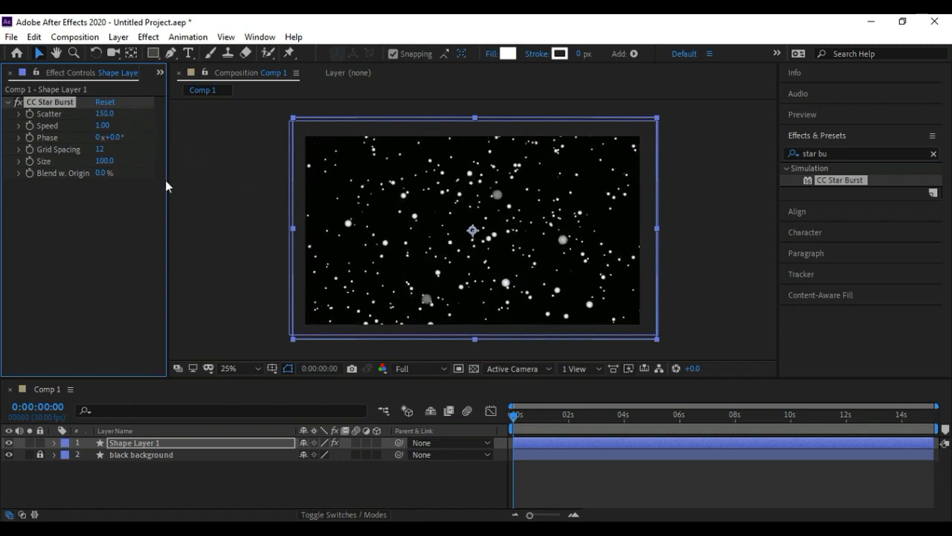
left_click_drag(102, 160, 65, 161)
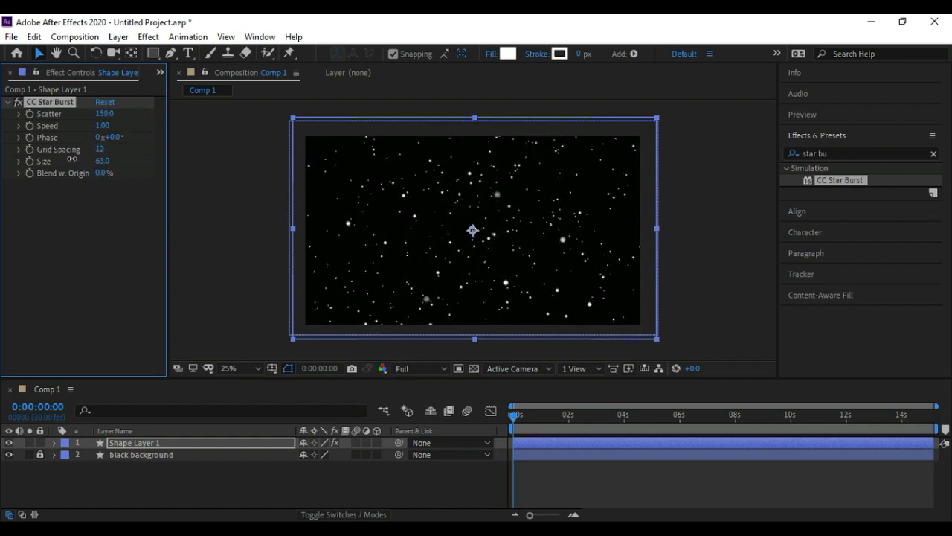
mouse_move(526, 415)
left_mouse_down()
mouse_move(514, 417)
mouse_move(550, 419)
mouse_move(514, 421)
left_mouse_up()
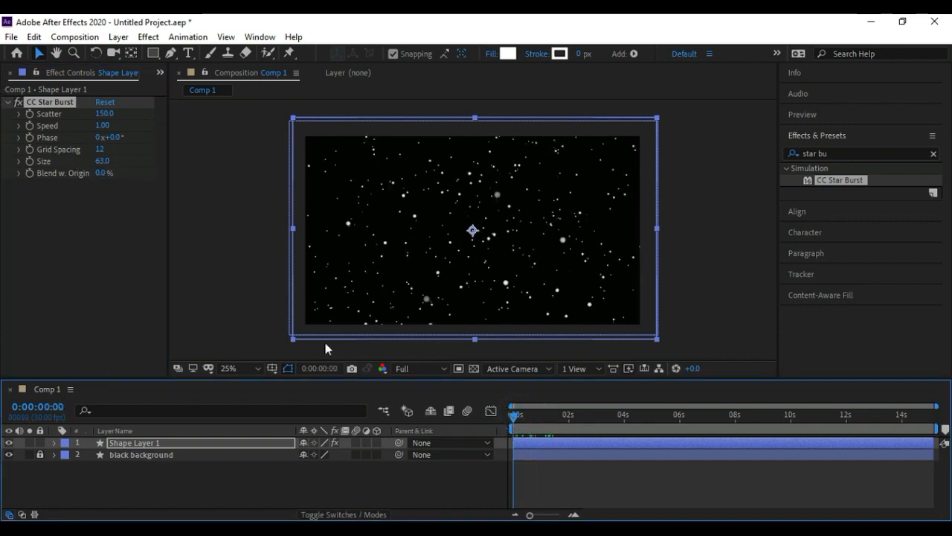
Try CC Star Burst Speed values of -0.12, 0.15 and 2.22, previewing the star motion with each
left_click(102, 126)
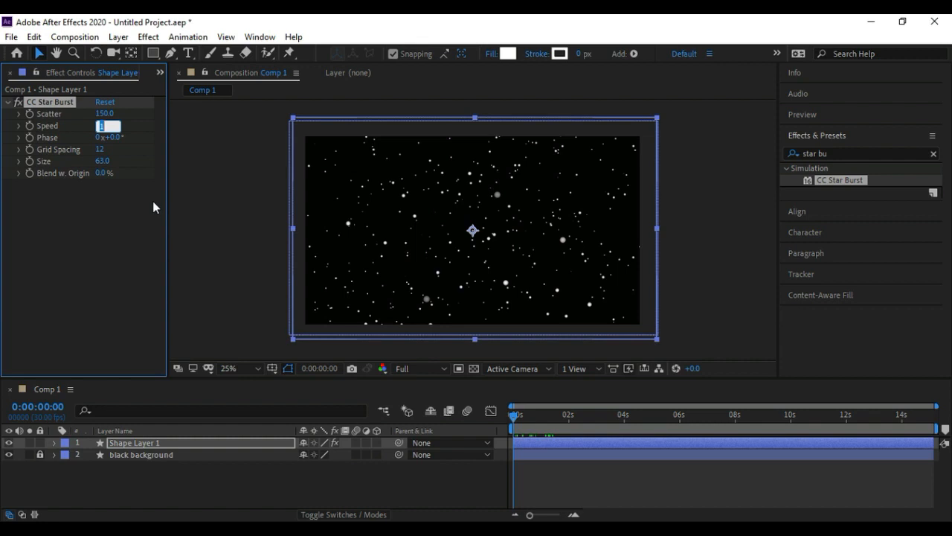
left_click(129, 128)
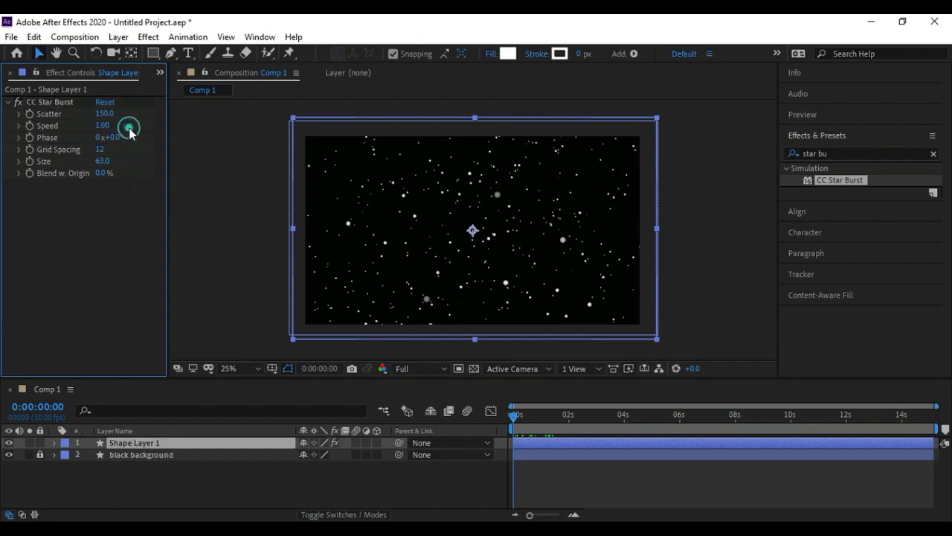
left_click(106, 124)
type("0.62")
key("Return")
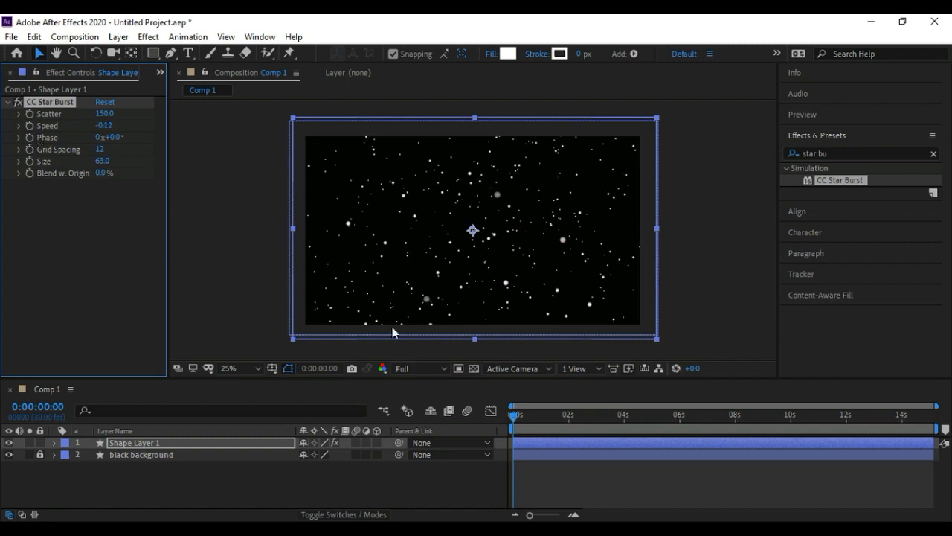
key("space")
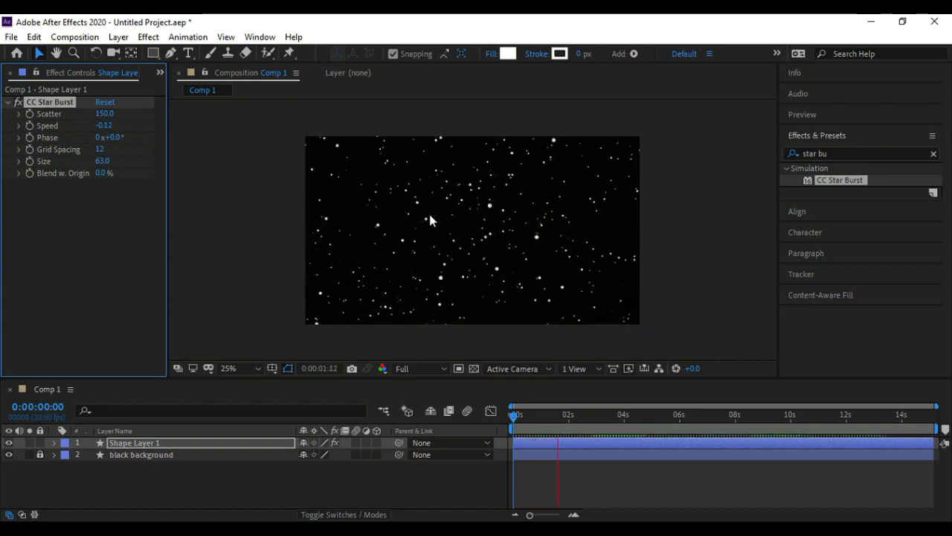
left_click_drag(101, 125, 120, 125)
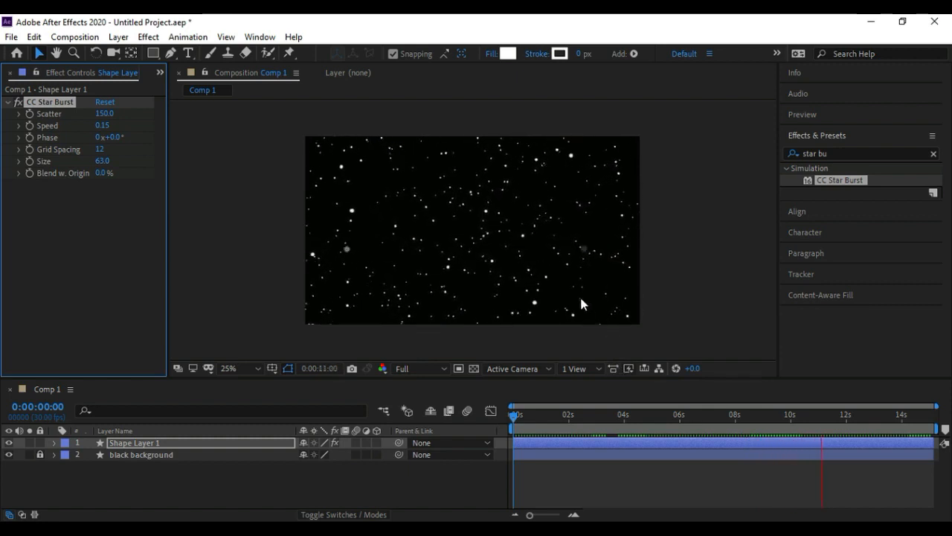
left_click_drag(101, 125, 244, 119)
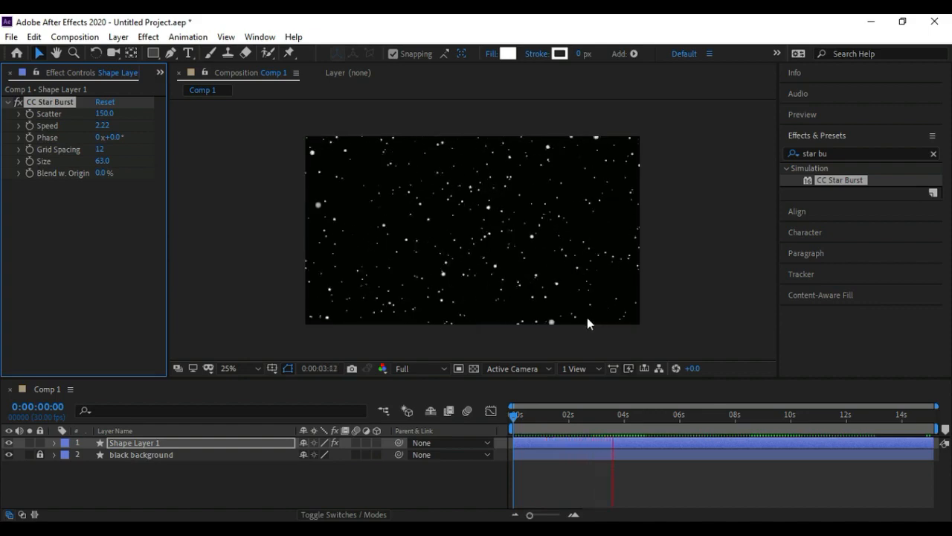
Set CC Star Burst's Speed to 0.61 and Phase to 15°, and return to the first frame
left_click_drag(102, 125, 59, 127)
left_click_drag(116, 137, 68, 127)
key("space")
left_click_drag(533, 417, 505, 416)
left_click(104, 126)
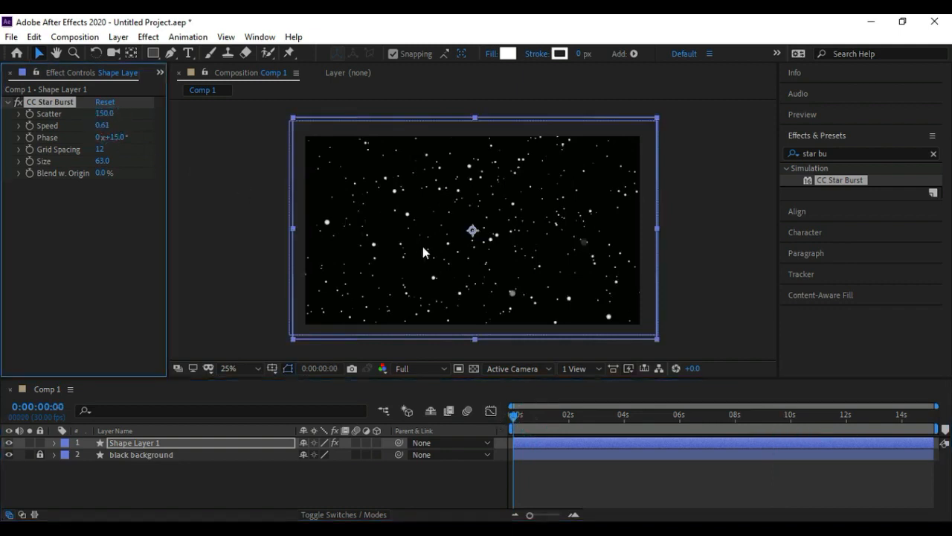
Unlock the "black background" layer and change its fill to a dark purple, about 2E0229
left_click(40, 454)
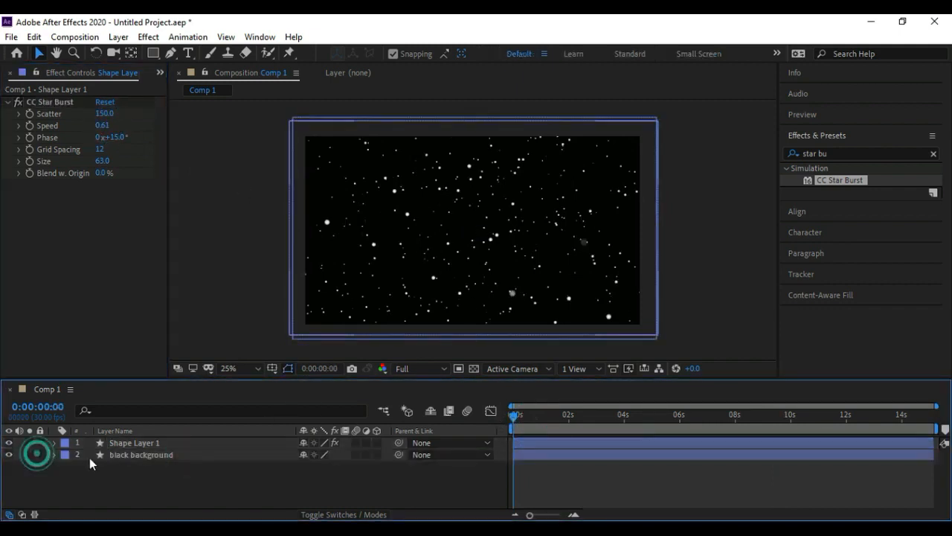
left_click(119, 455)
left_click(508, 52)
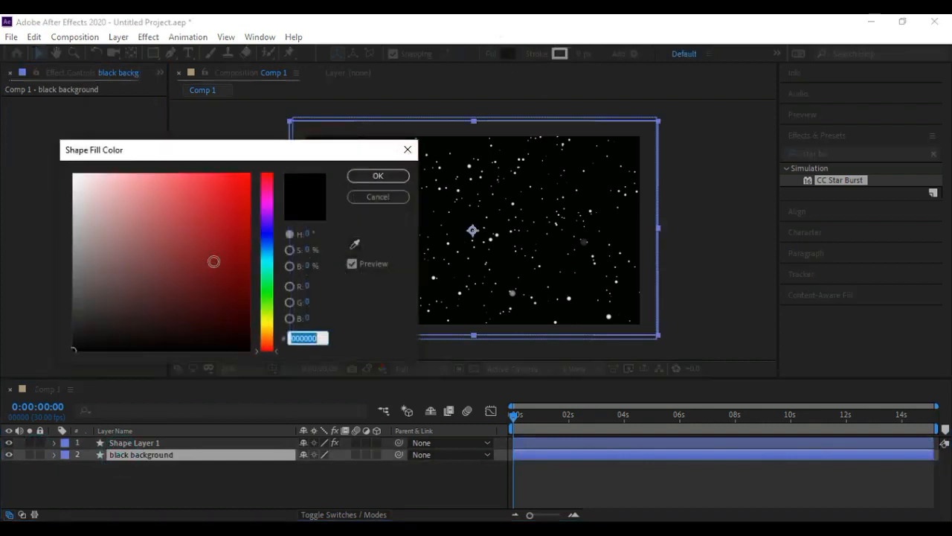
left_click(269, 200)
left_click_drag(219, 251, 245, 314)
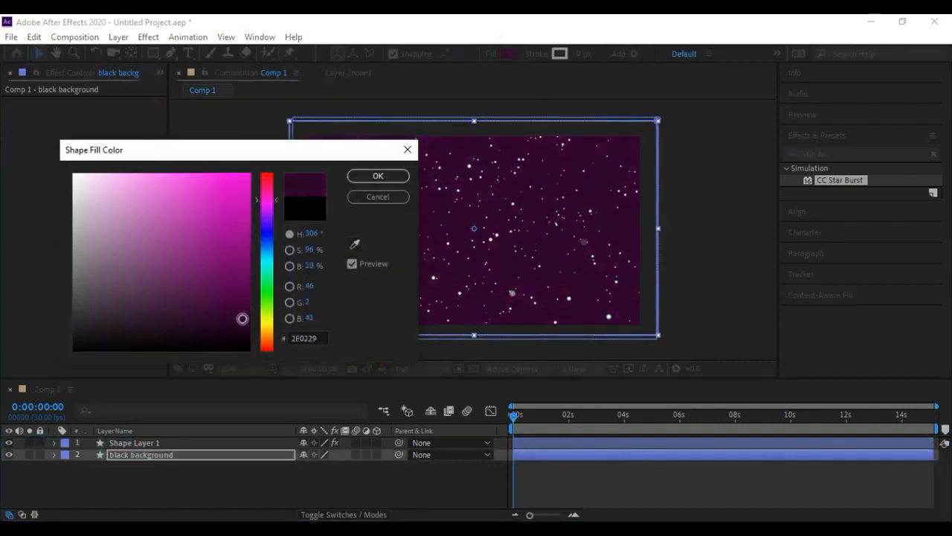
left_click(378, 176)
Preview the stars over the purple background twice from the start and return to the first frame
key("space")
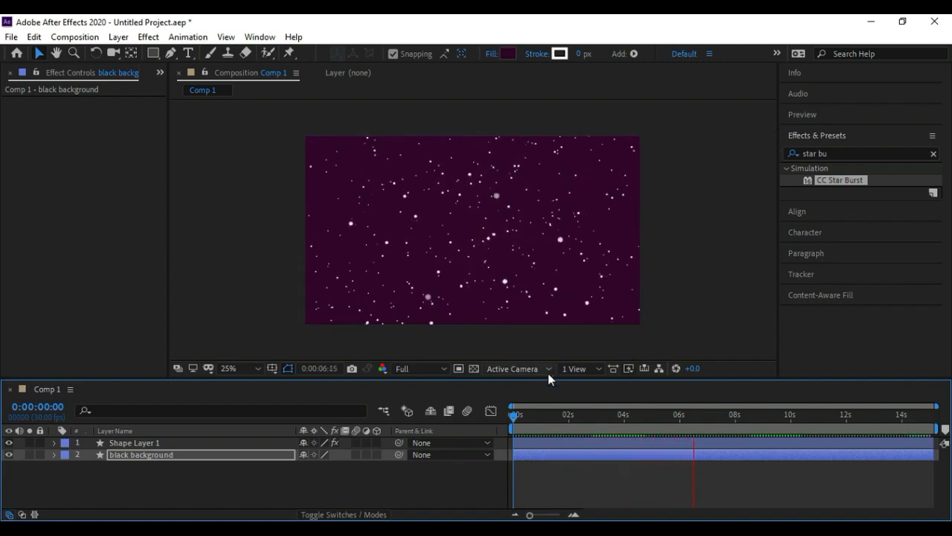
left_click_drag(562, 415, 480, 463)
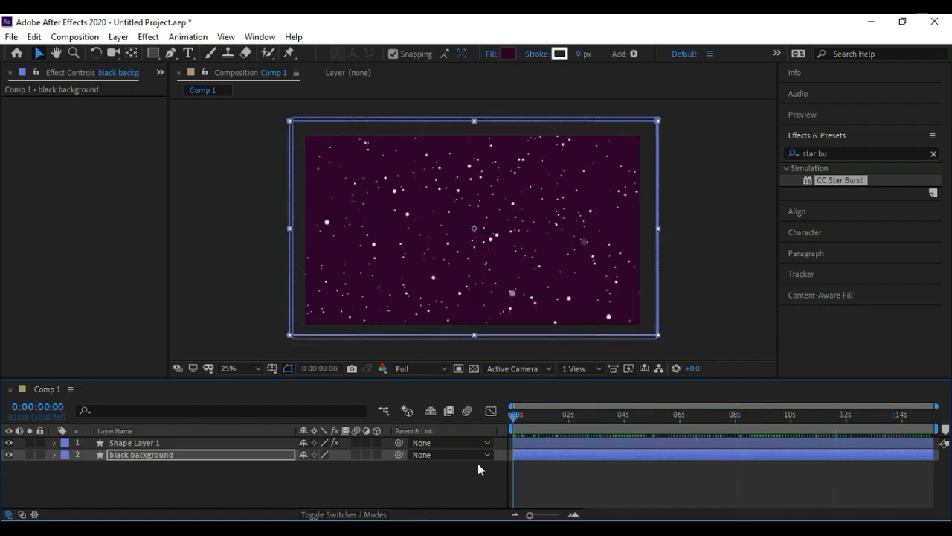
key("space")
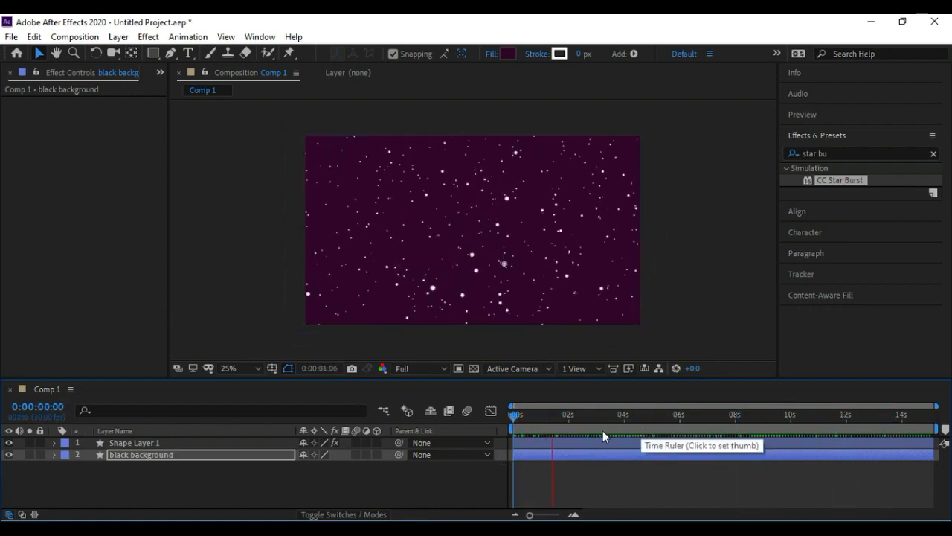
left_click_drag(563, 419, 494, 426)
Select the star layer to view its CC Star Burst settings, and switch back to the project's item list
left_click(179, 442)
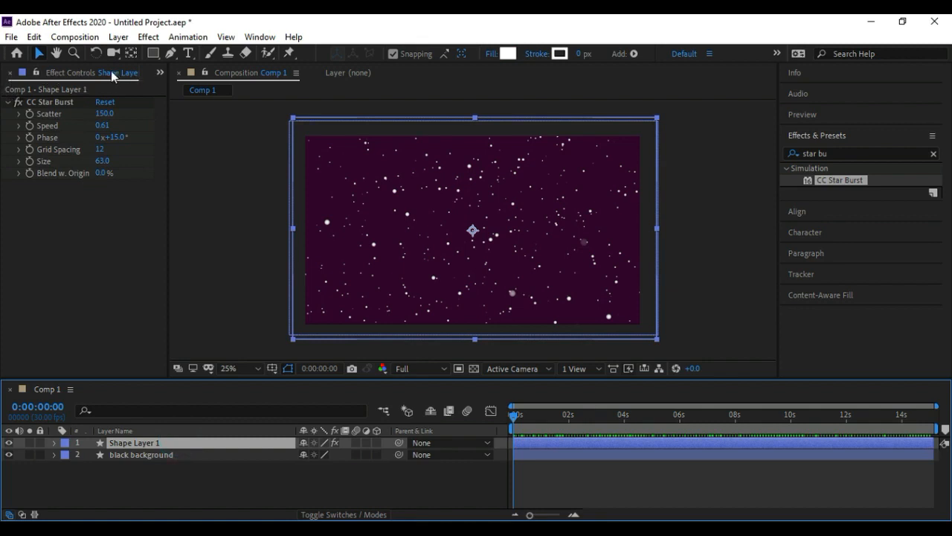
left_click(60, 209)
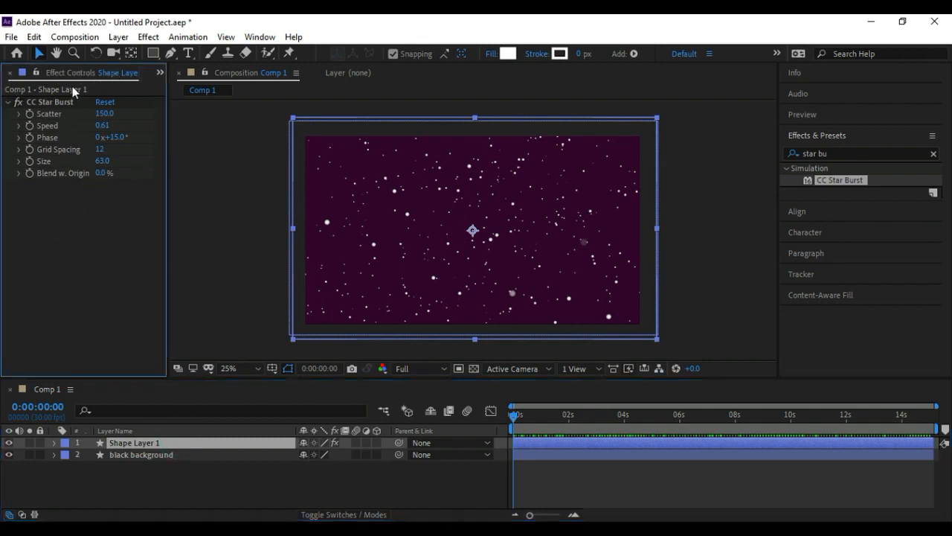
left_click(160, 72)
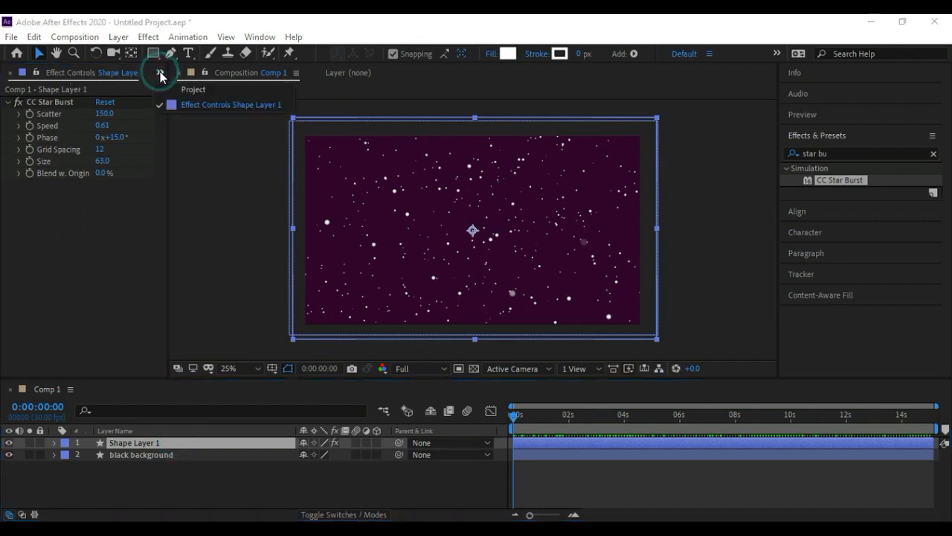
left_click(181, 91)
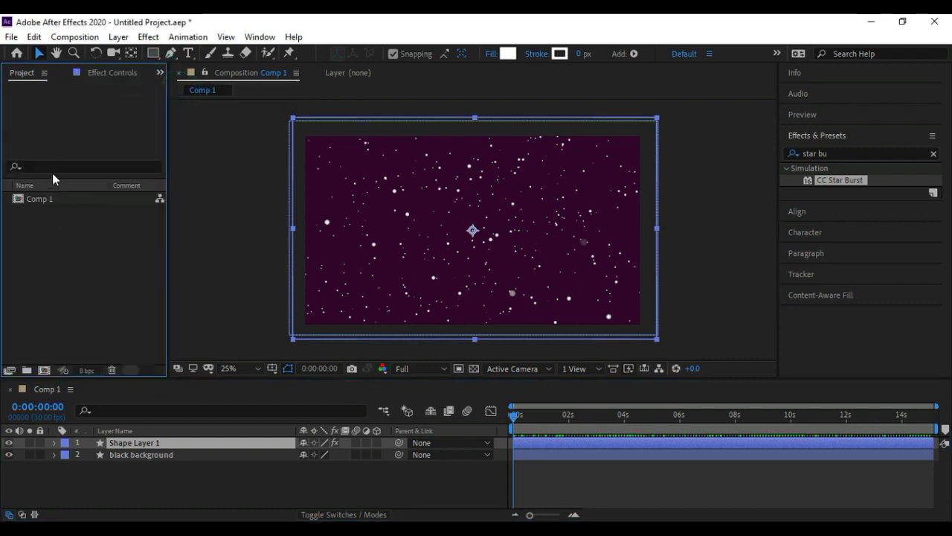
Expand the star layer's effects in the timeline to examine the CC Star Burst properties, and preview the star field from the first frame
left_click(110, 73)
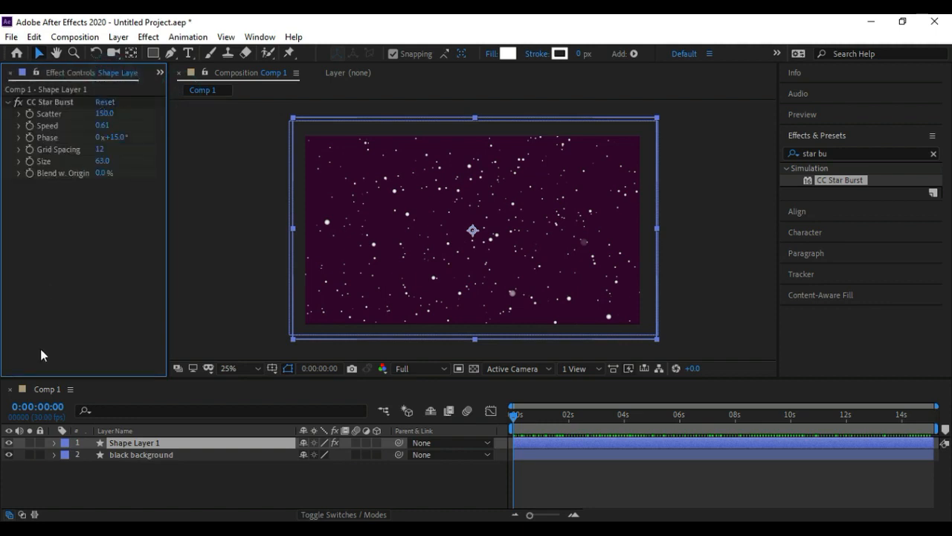
left_click(54, 443)
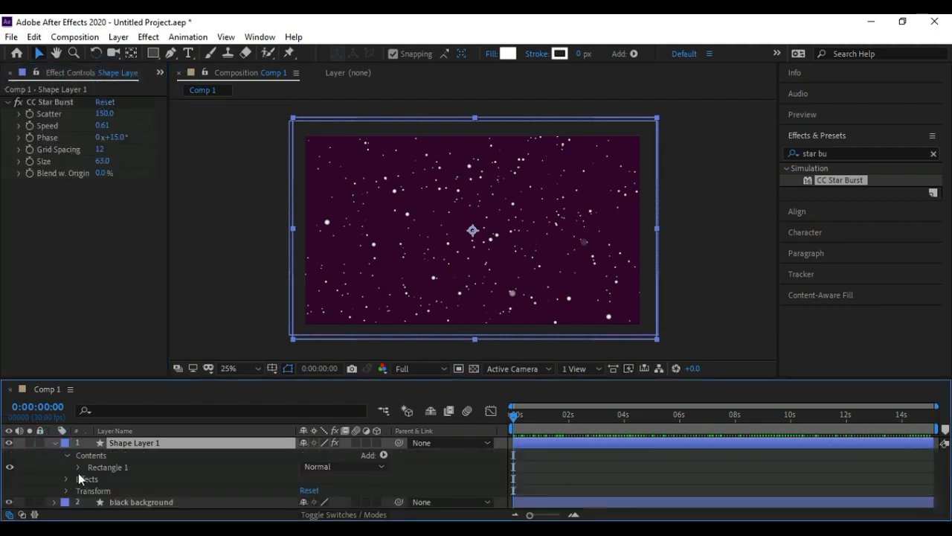
left_click(55, 444)
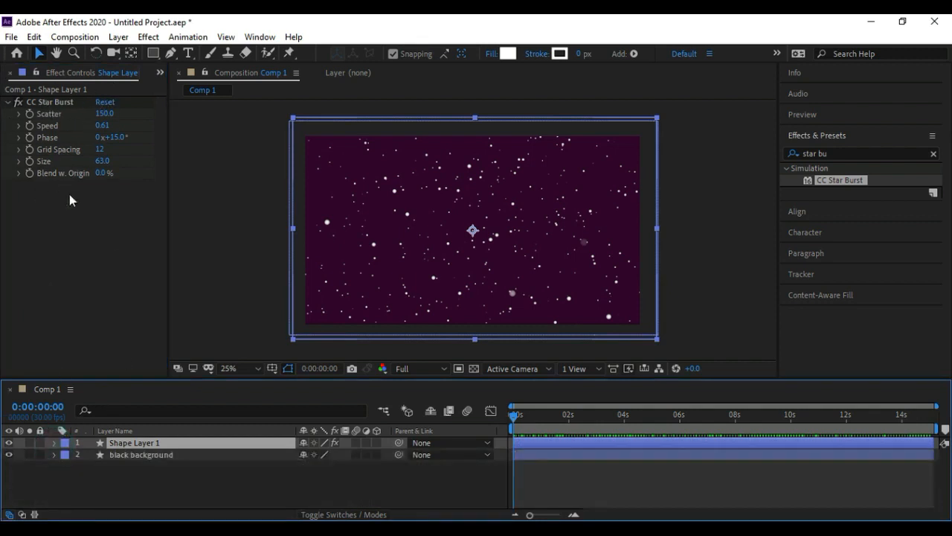
left_click(54, 443)
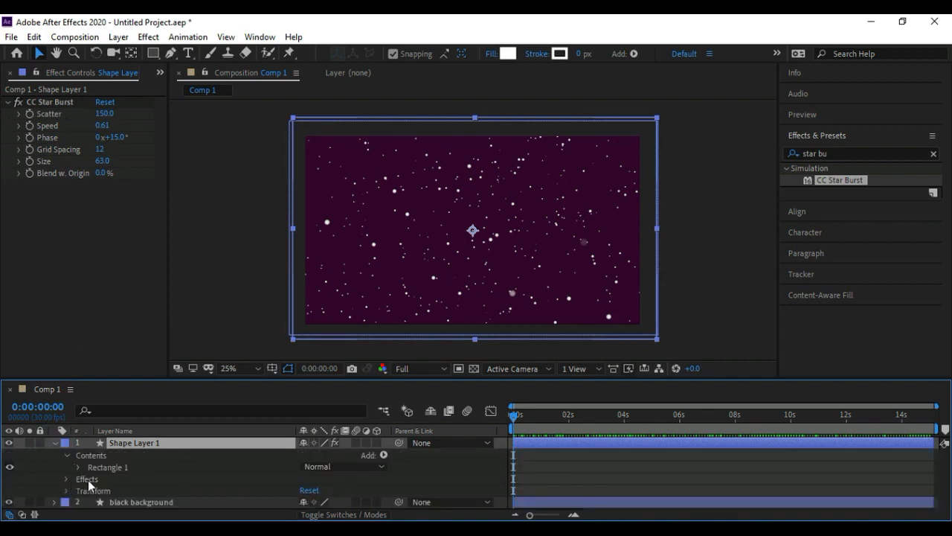
left_click(54, 444)
left_click(55, 443)
left_click(82, 481)
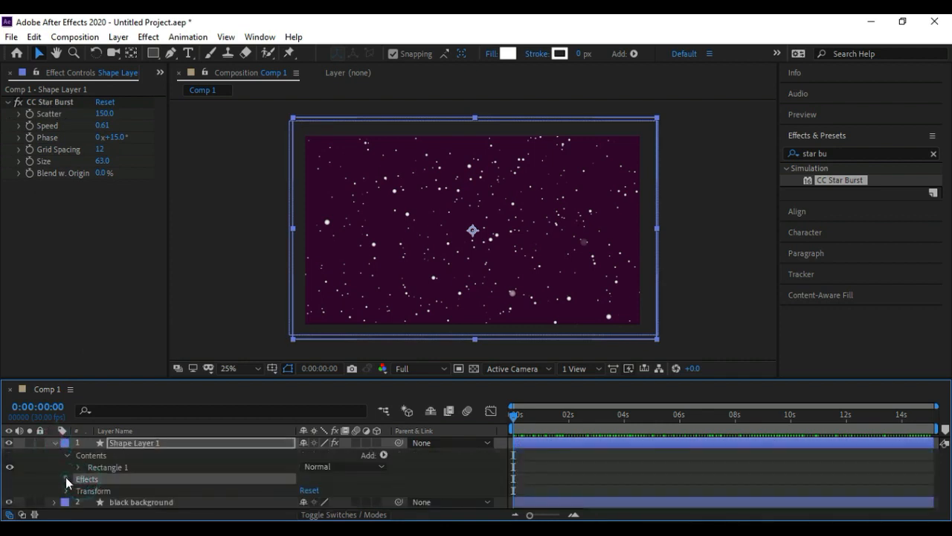
left_click(66, 479)
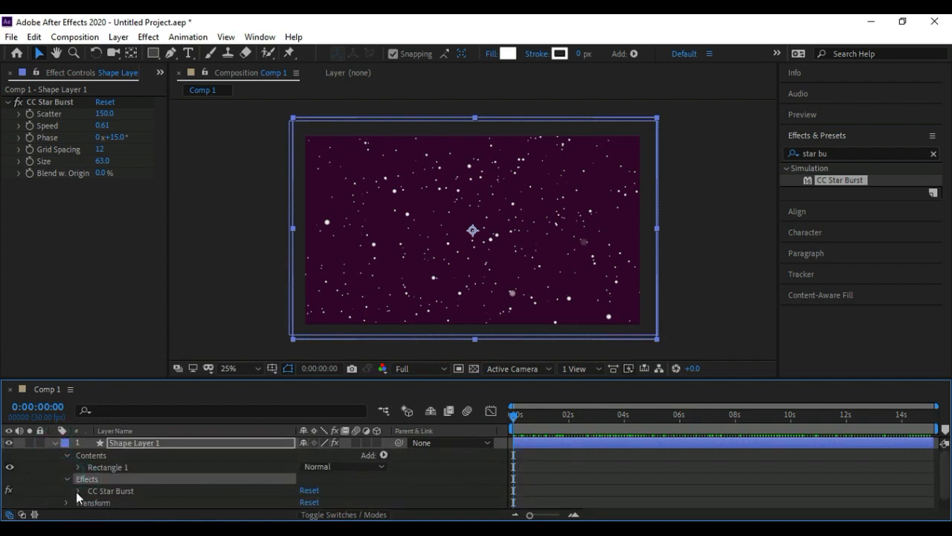
left_click(77, 490)
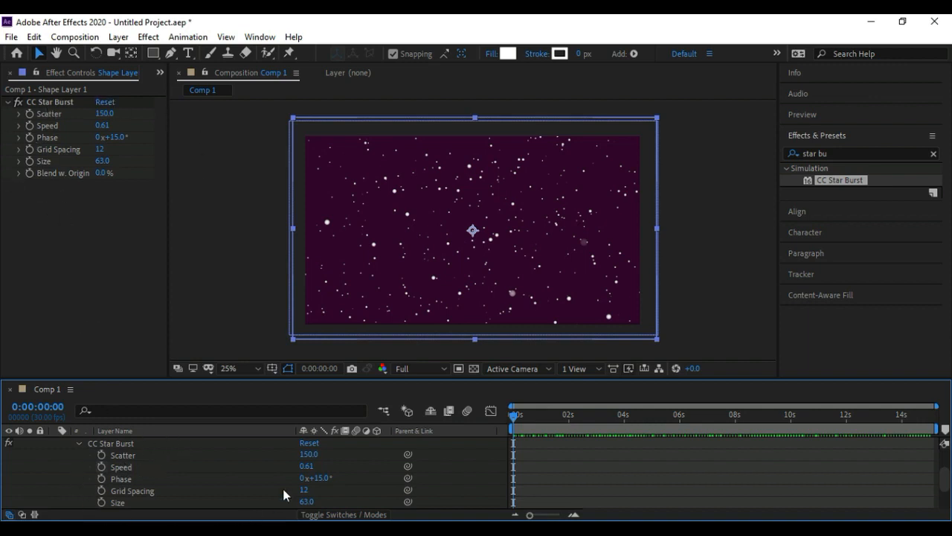
scroll(338, 500, "up", 2)
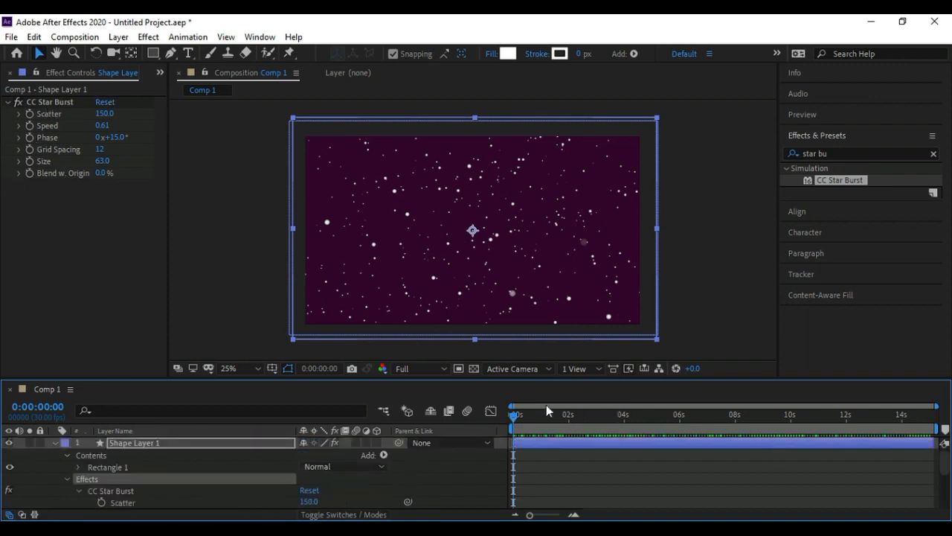
key("space")
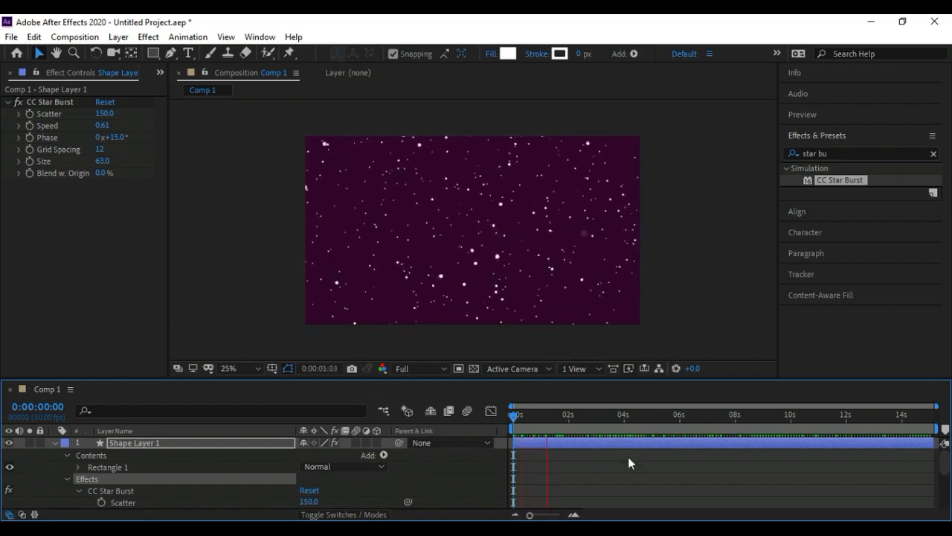